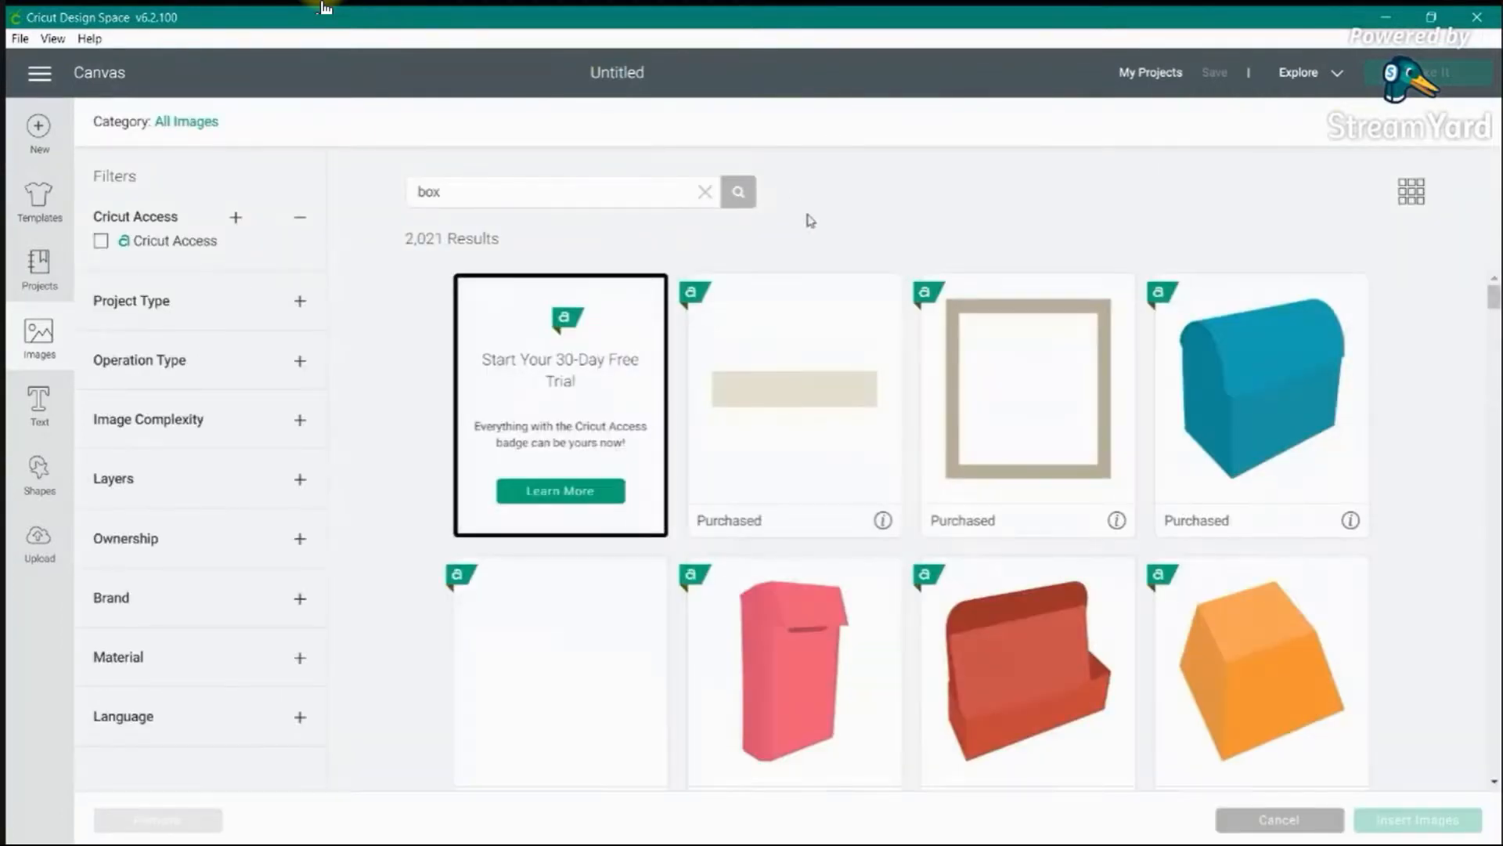
- Insert the teal domed-lid box image onto the canvas and select its first attached set of score and cut layers
left_click(1321, 395)
left_click(1401, 814)
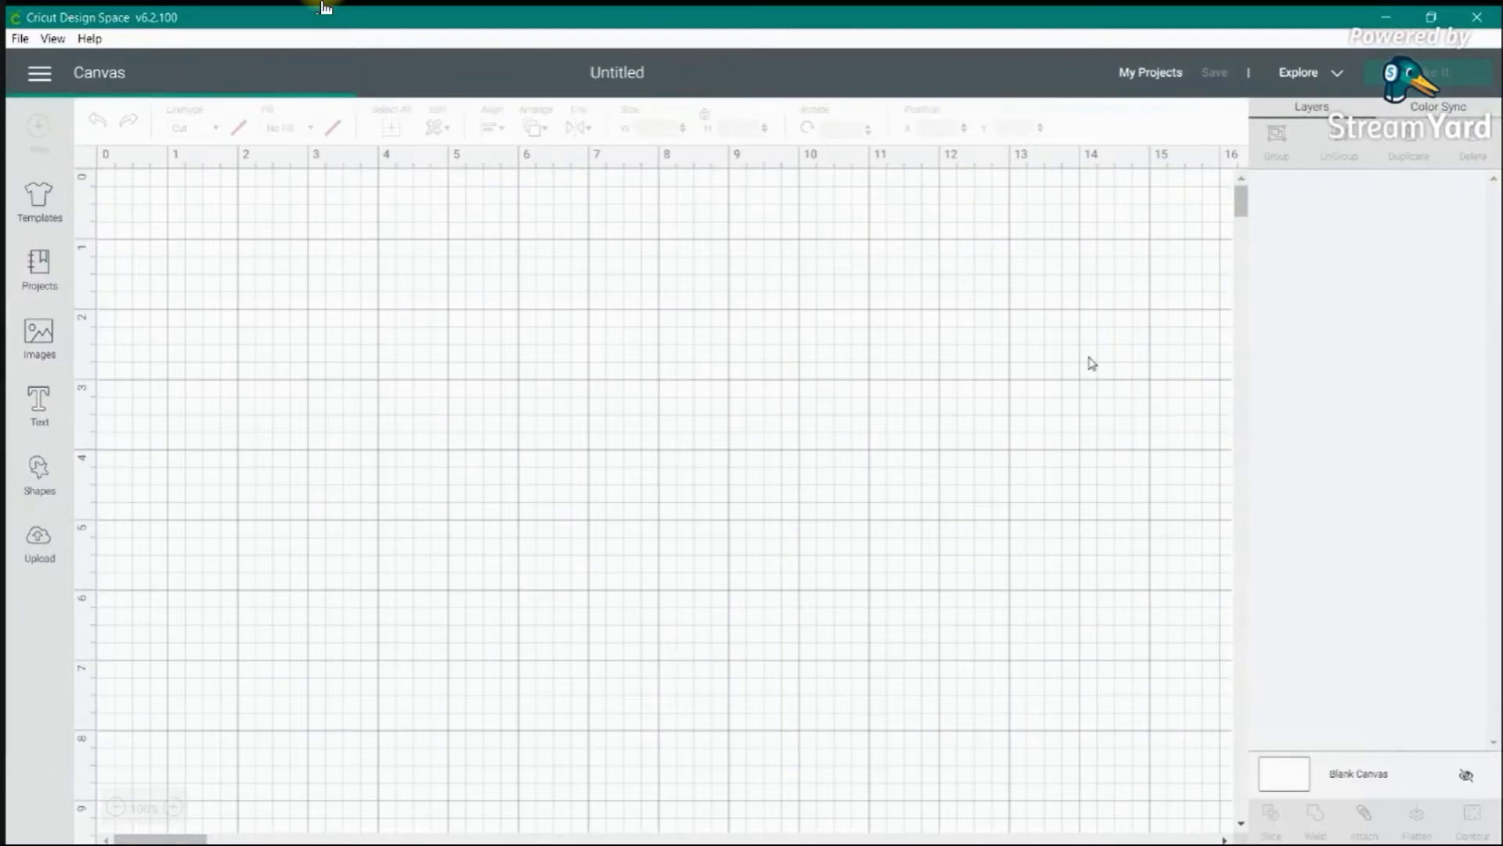
left_click(1309, 255)
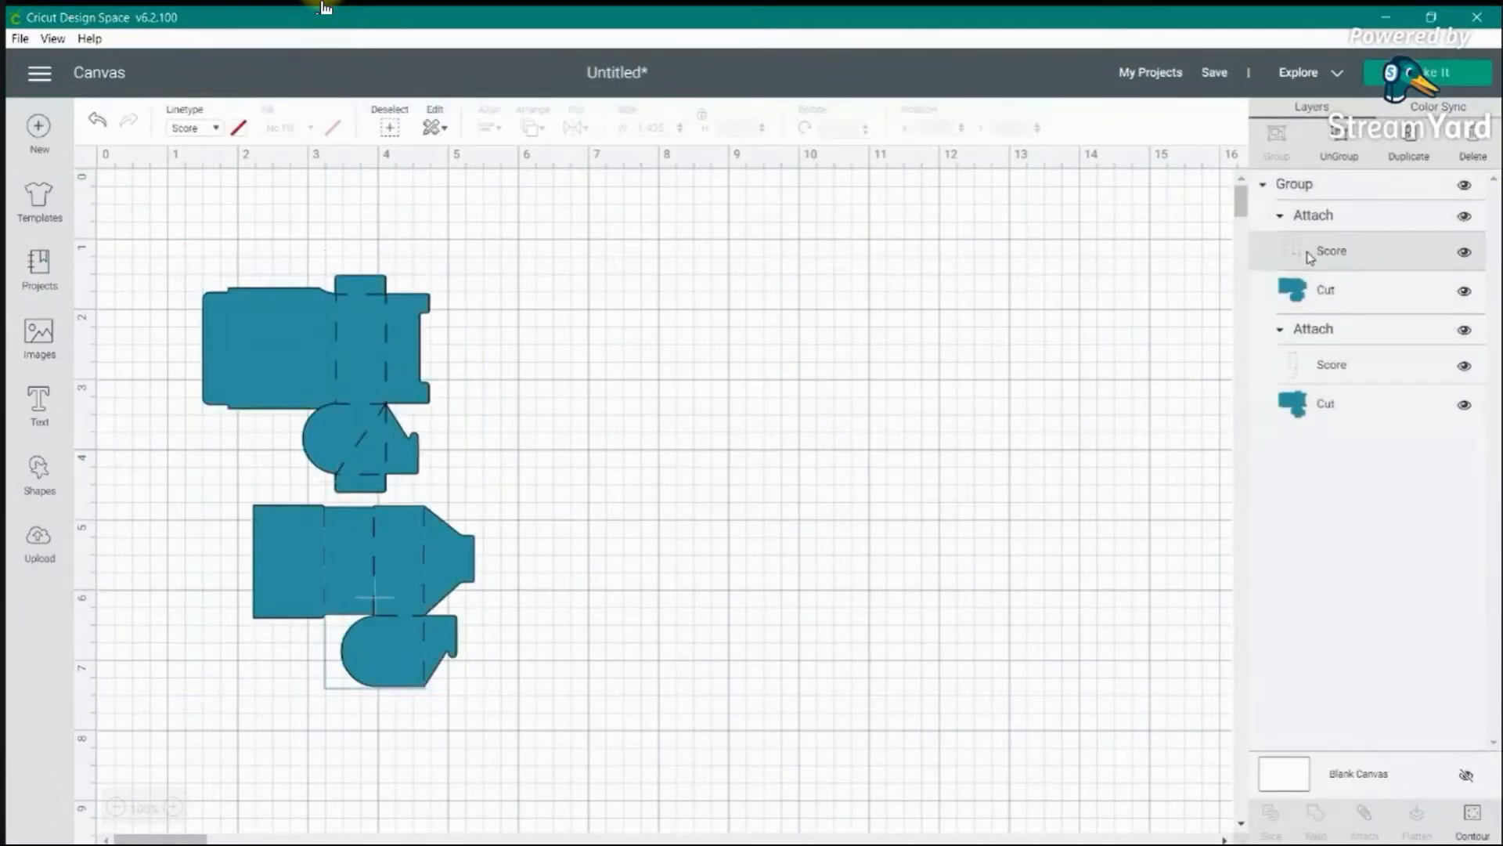
left_click(1346, 299)
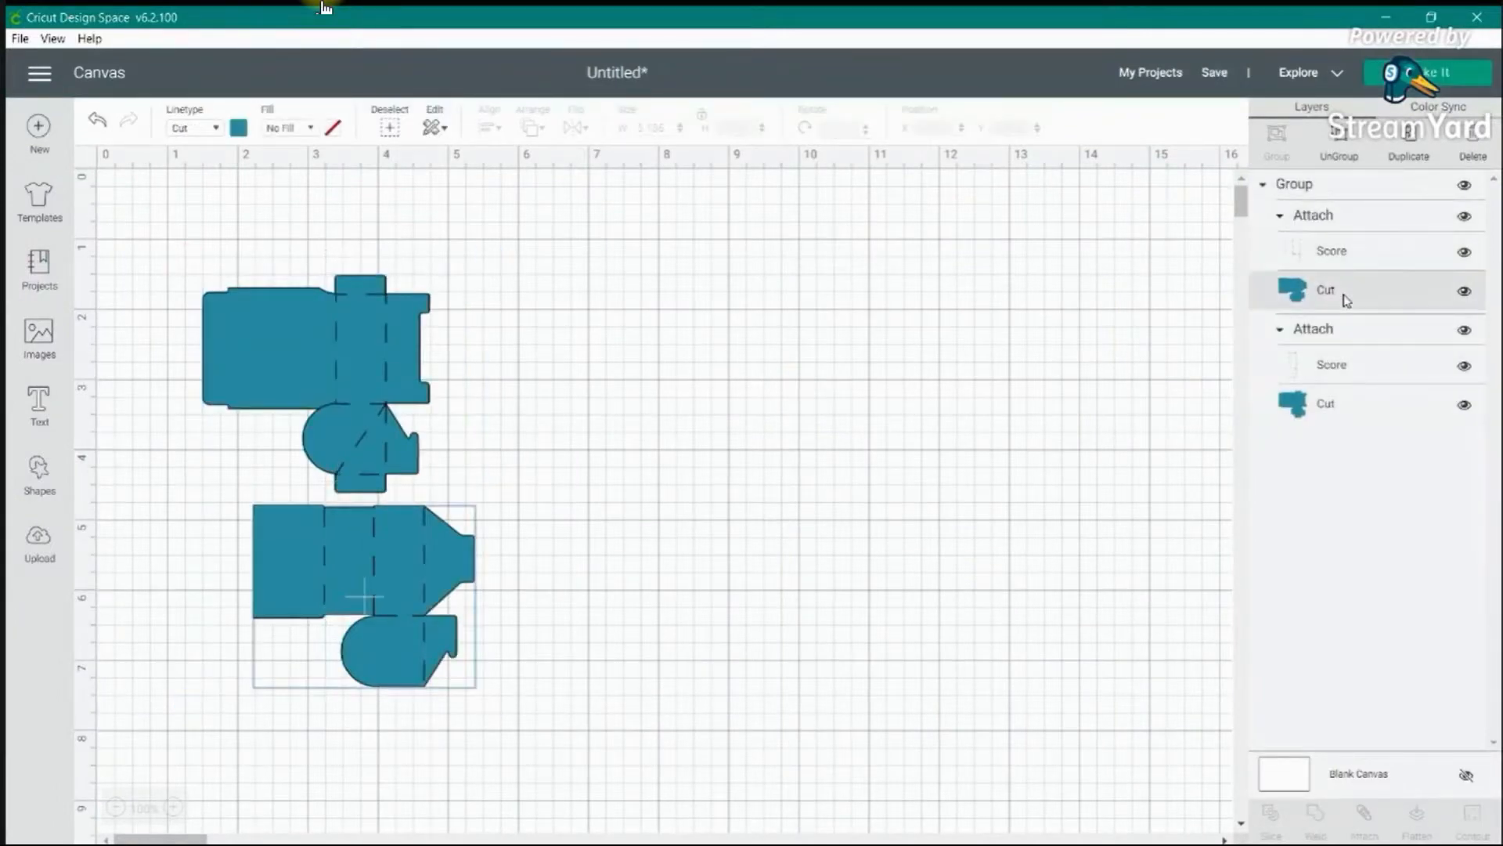
left_click(1320, 227)
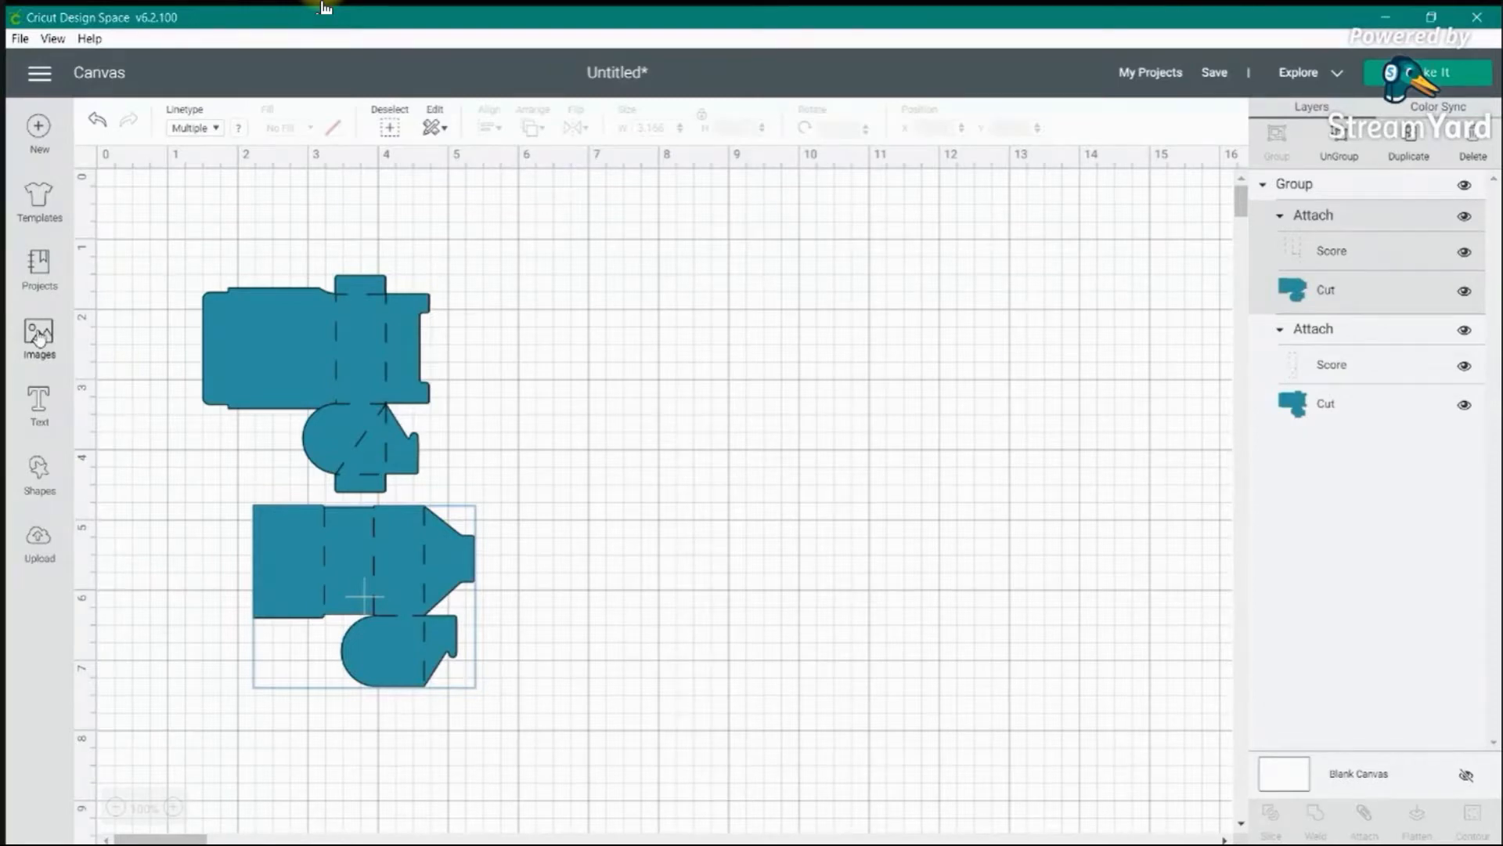
- Add a heart shape and place it beside the box pieces at about X 7.64, Y 1.39
left_click(36, 477)
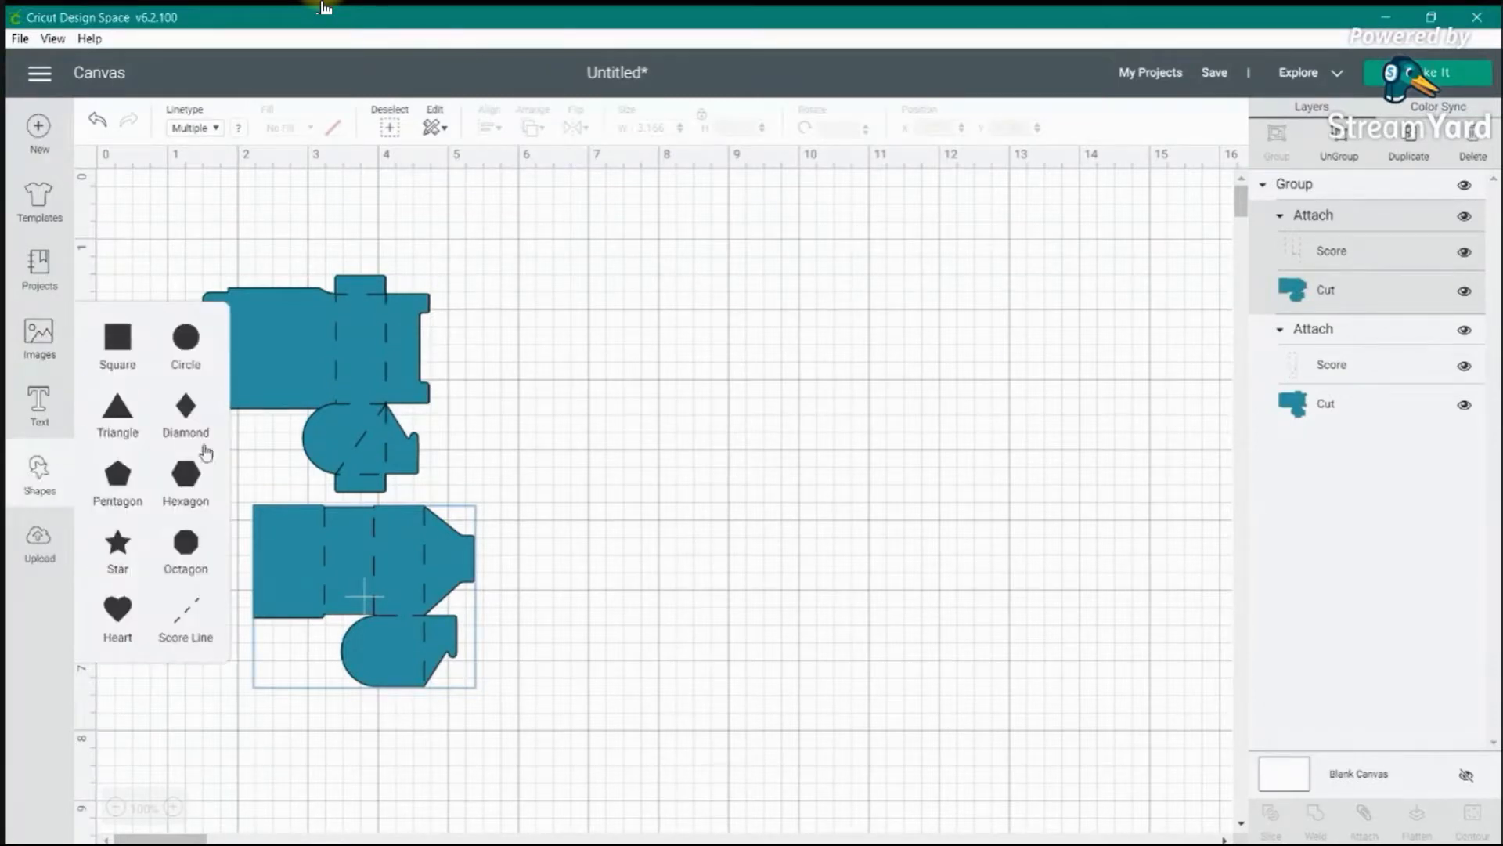
left_click(116, 609)
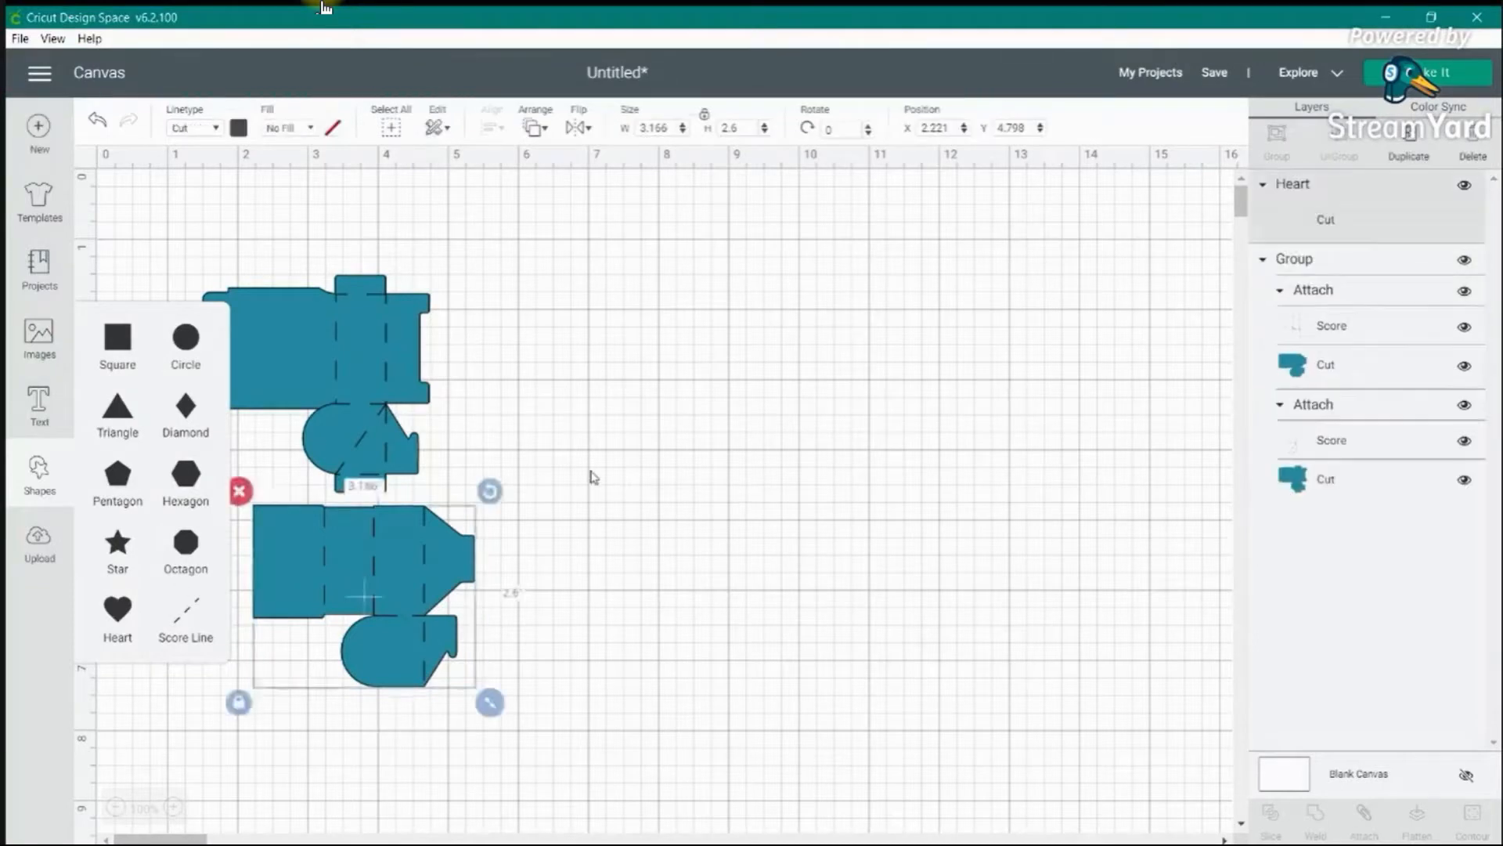
left_click_drag(417, 407, 810, 363)
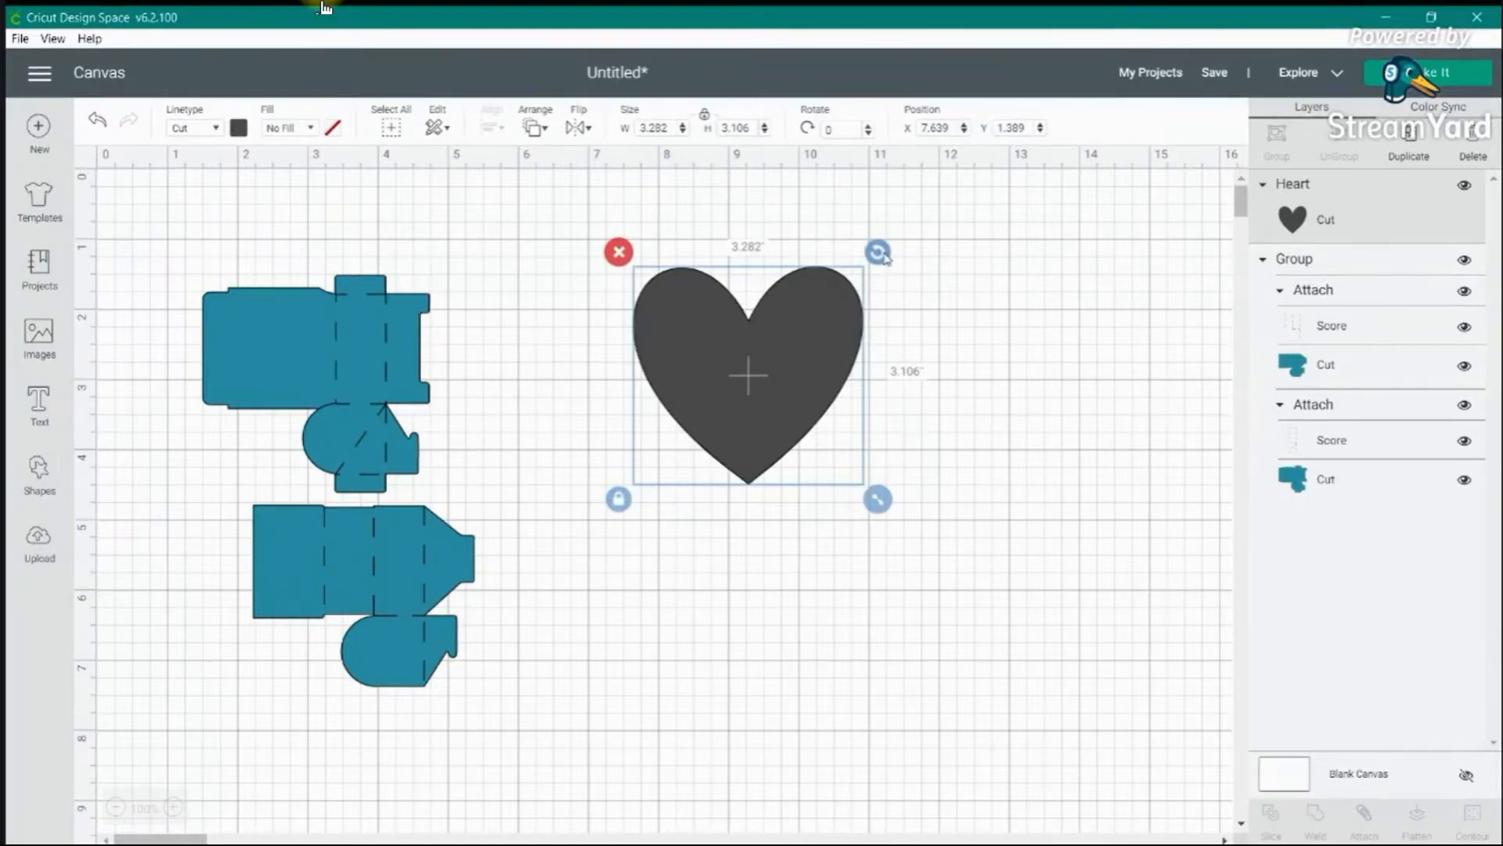
- Rotate the heart freehand to about 131 degrees and back to nearly upright, shifting it slightly down the canvas
left_click_drag(887, 257, 572, 352)
left_click_drag(684, 355, 754, 478)
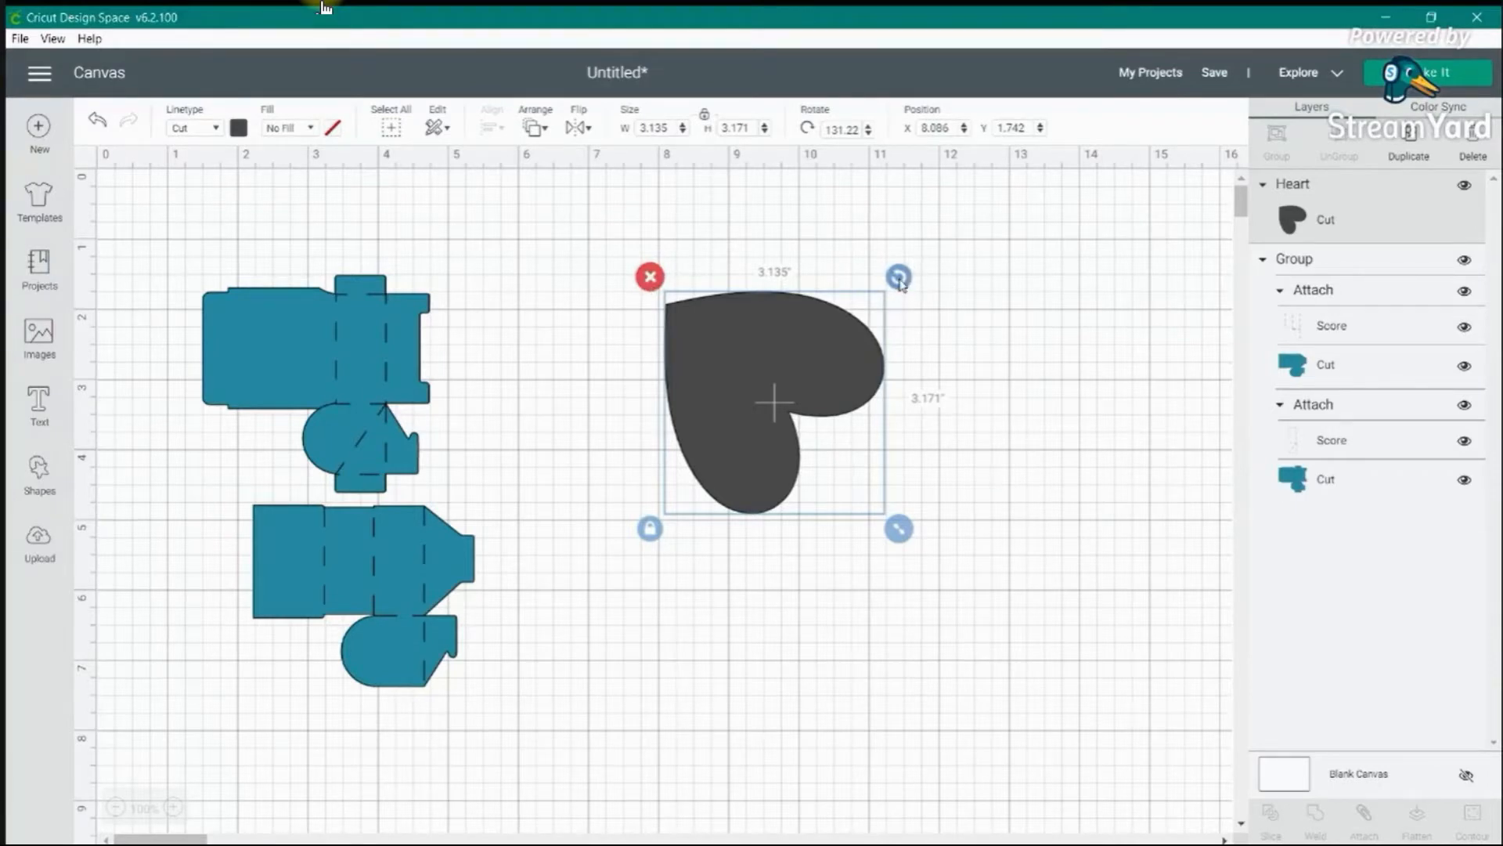
left_click_drag(901, 280, 705, 397)
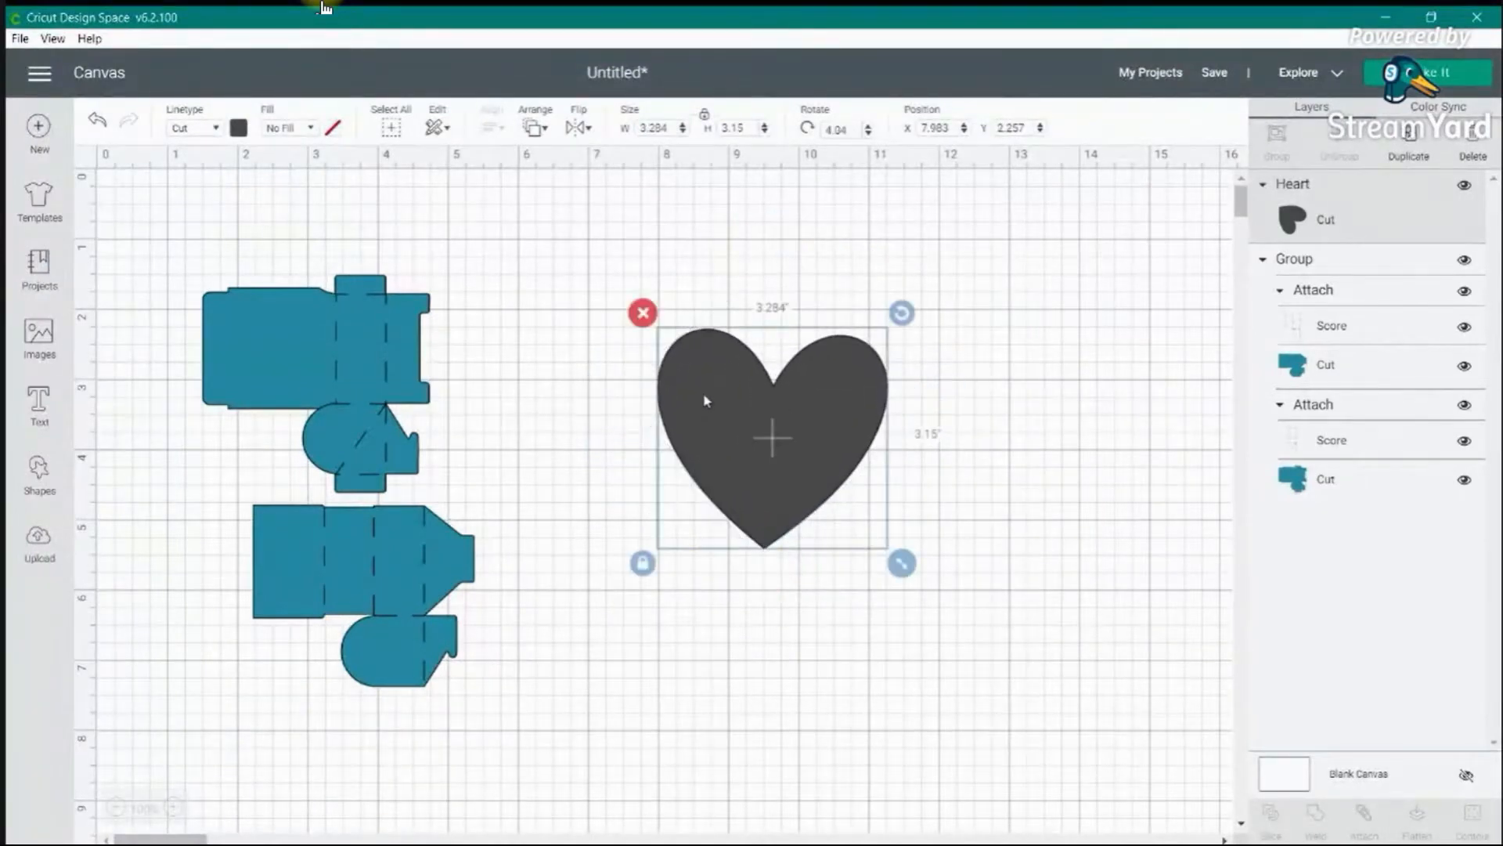
left_click_drag(901, 313, 900, 317)
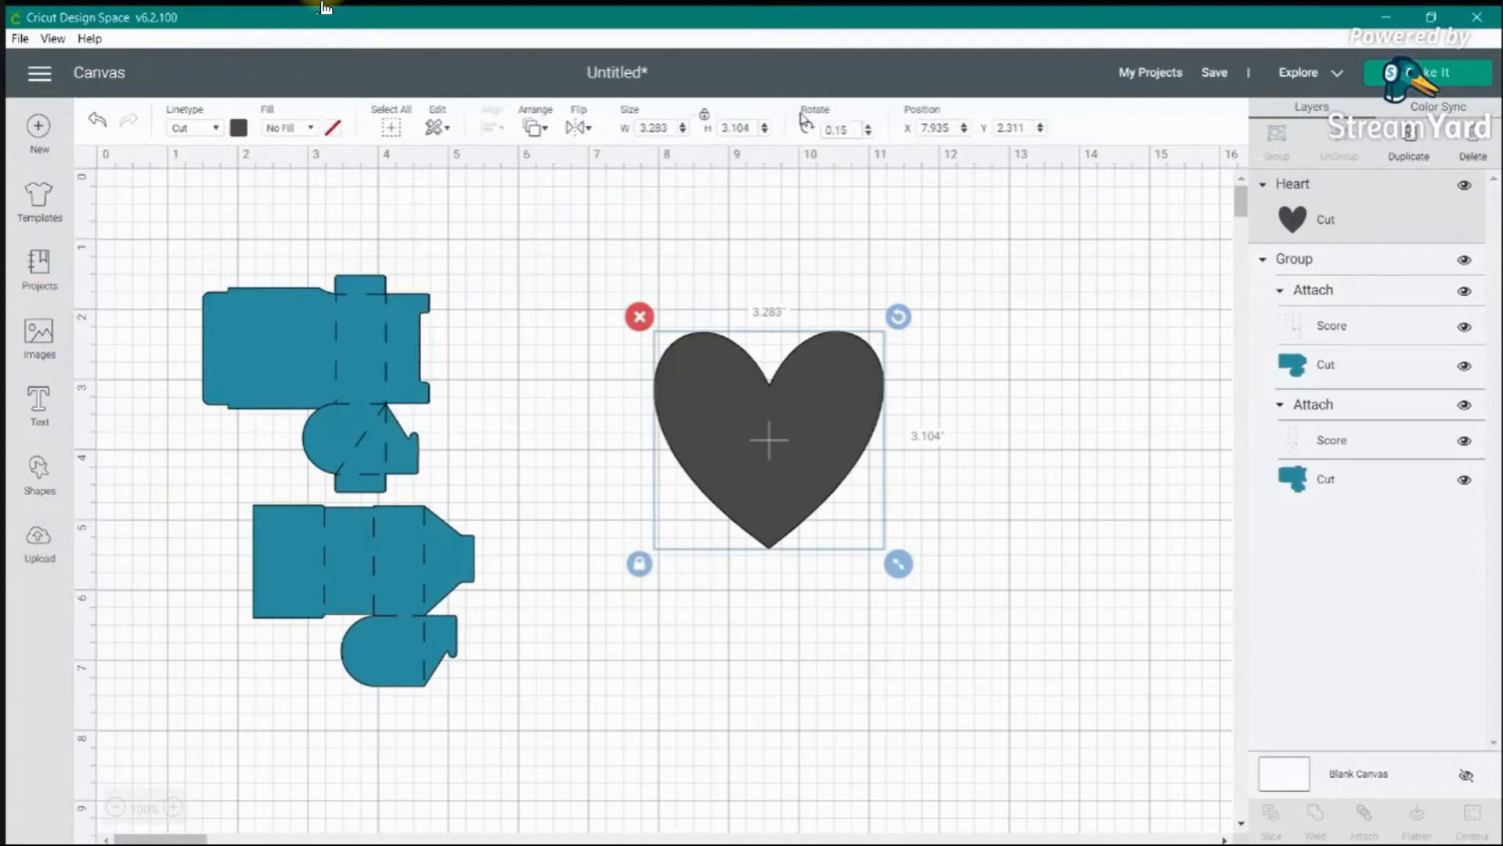
- Set the heart's rotation to exactly 90 degrees, followed by 180 degrees
double_click(857, 131)
type("90")
key("Return")
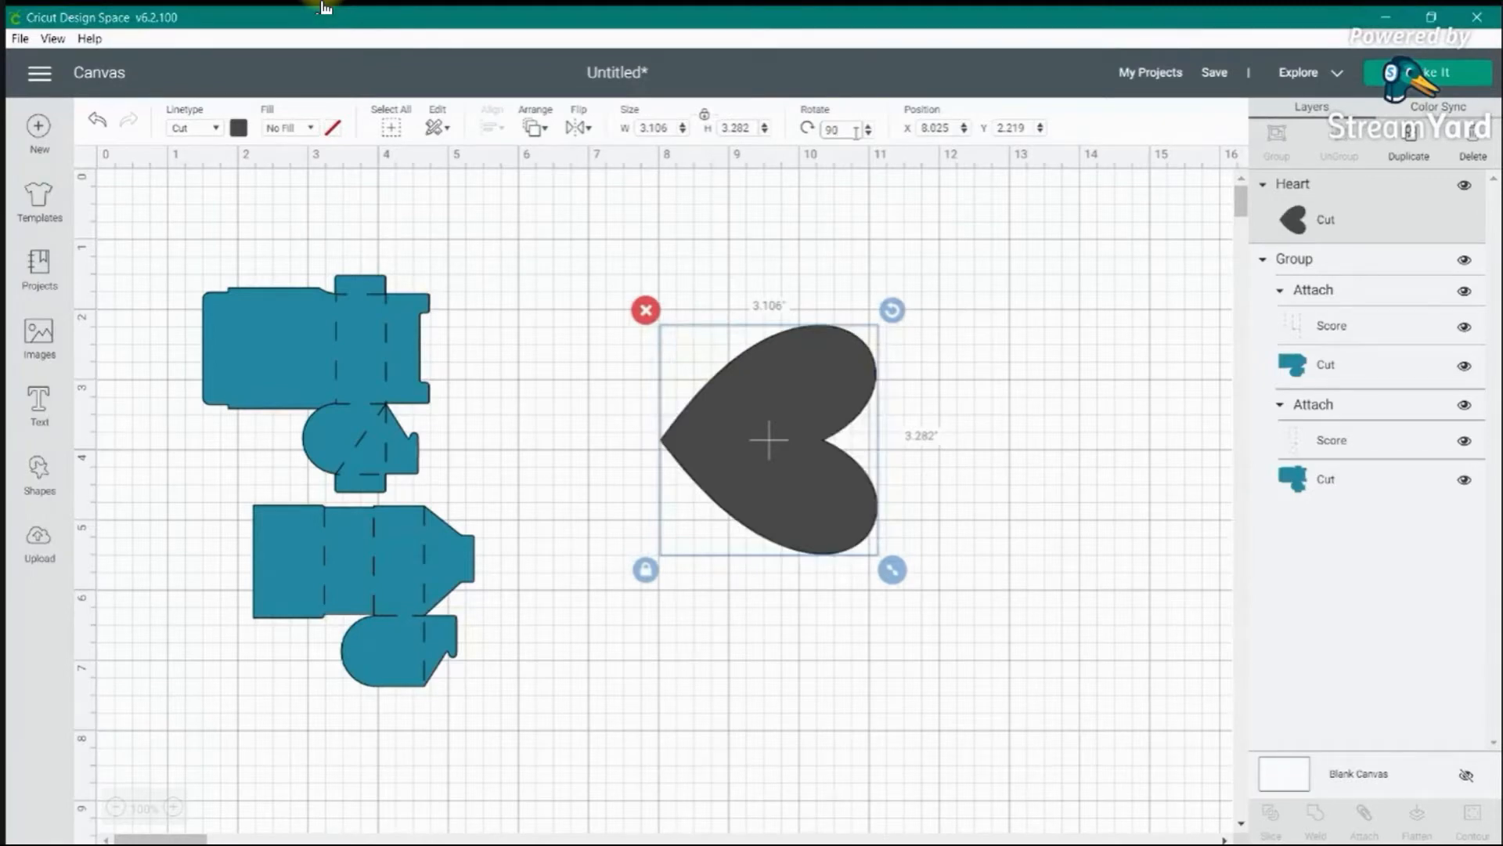
type("18")
key("Return")
- Set the heart's rotation to 270 degrees, followed by 360 and finally 45 degrees
double_click(846, 123)
type("27")
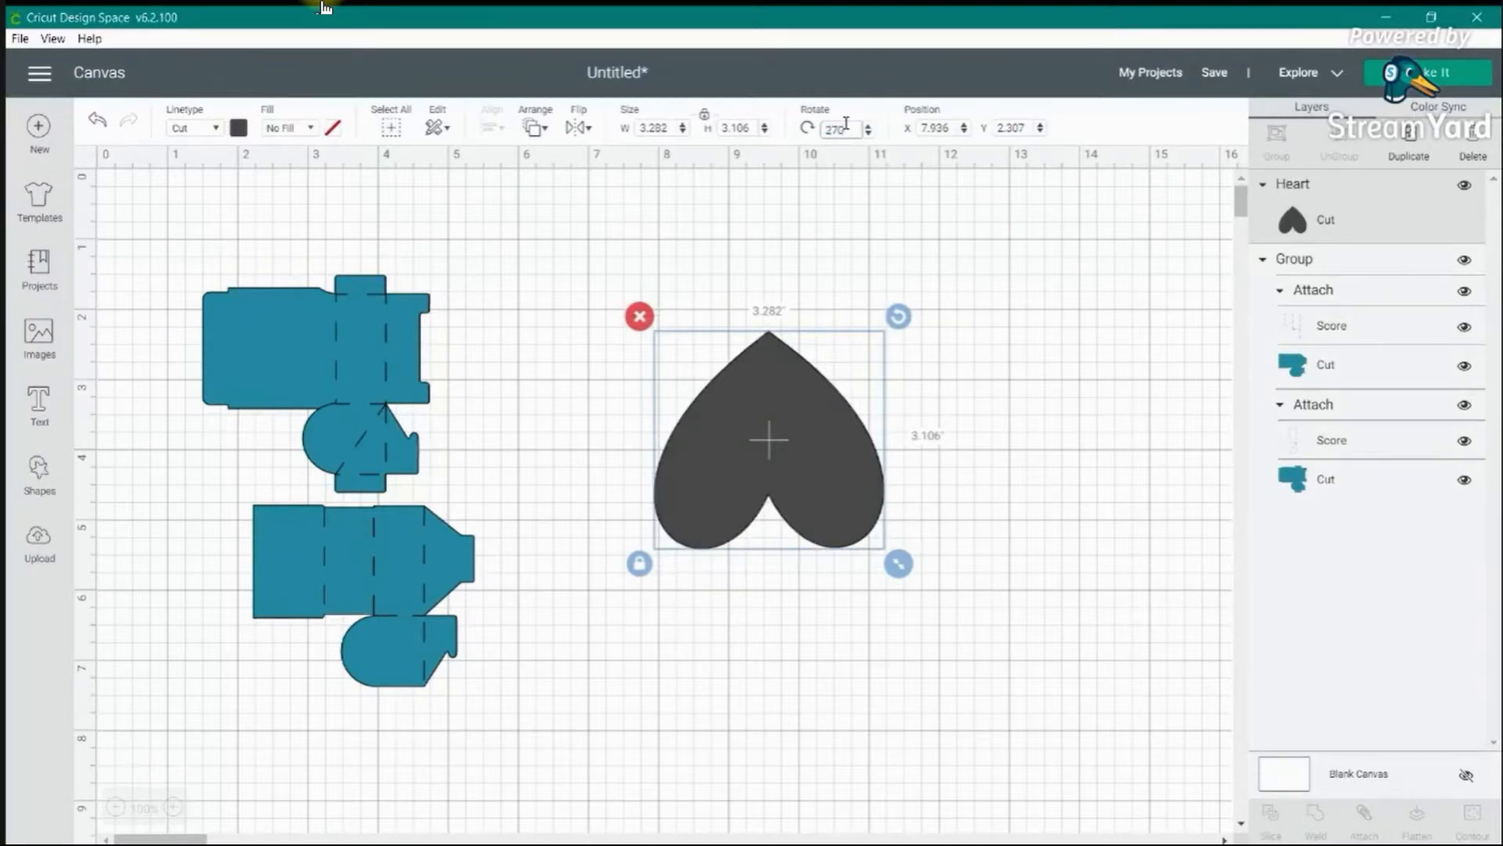
type("0")
key("Return")
double_click(847, 123)
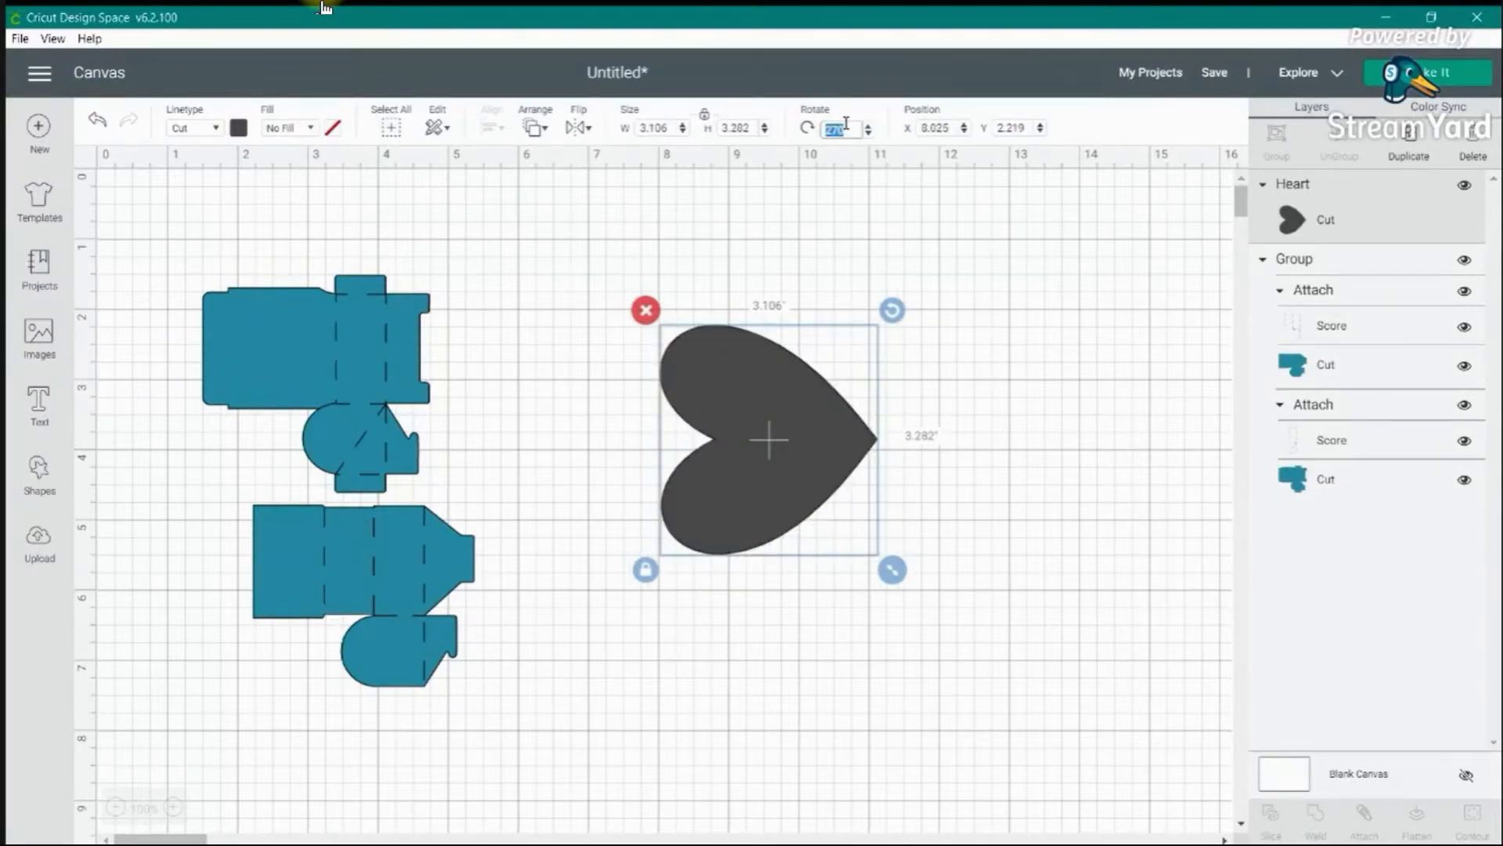
type("360")
key("Return")
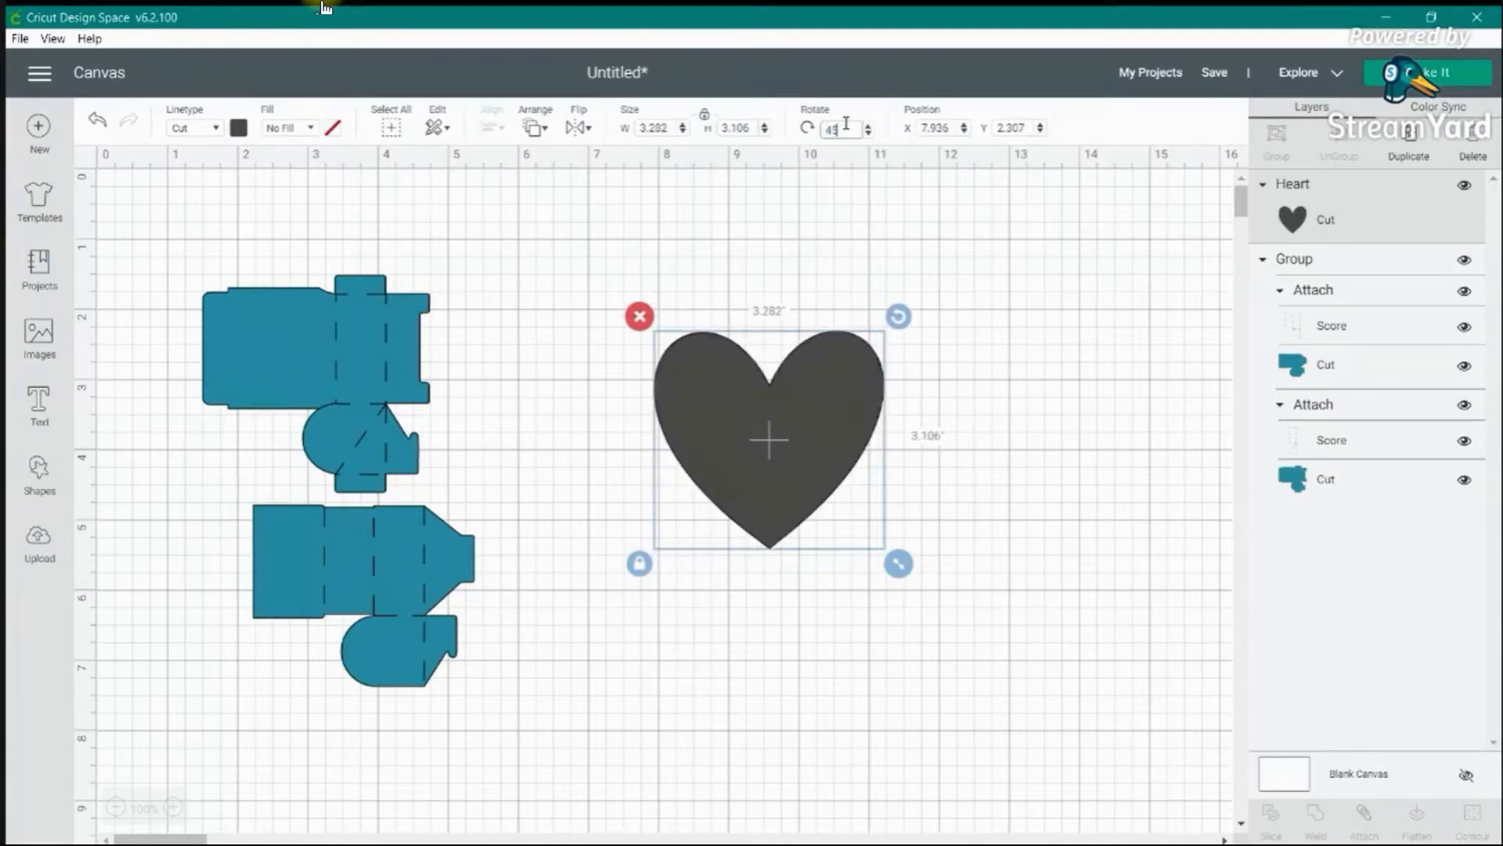
key("Return")
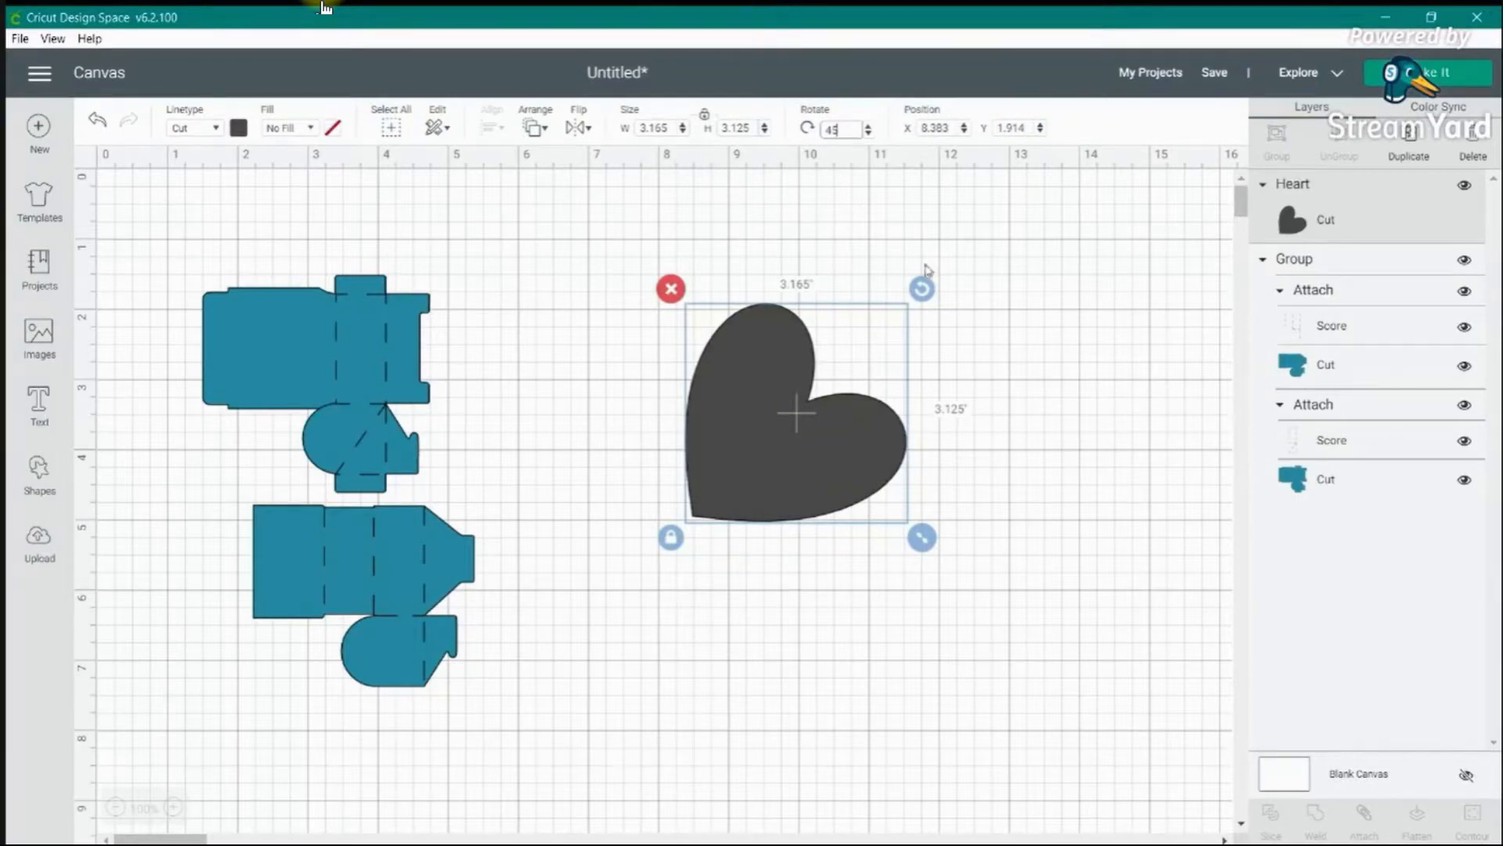
- Rotate the heart freehand to about 325.5 degrees, preview its layout on the cutting mat and return to the canvas
left_click_drag(922, 288, 952, 330)
left_click_drag(795, 343, 748, 354)
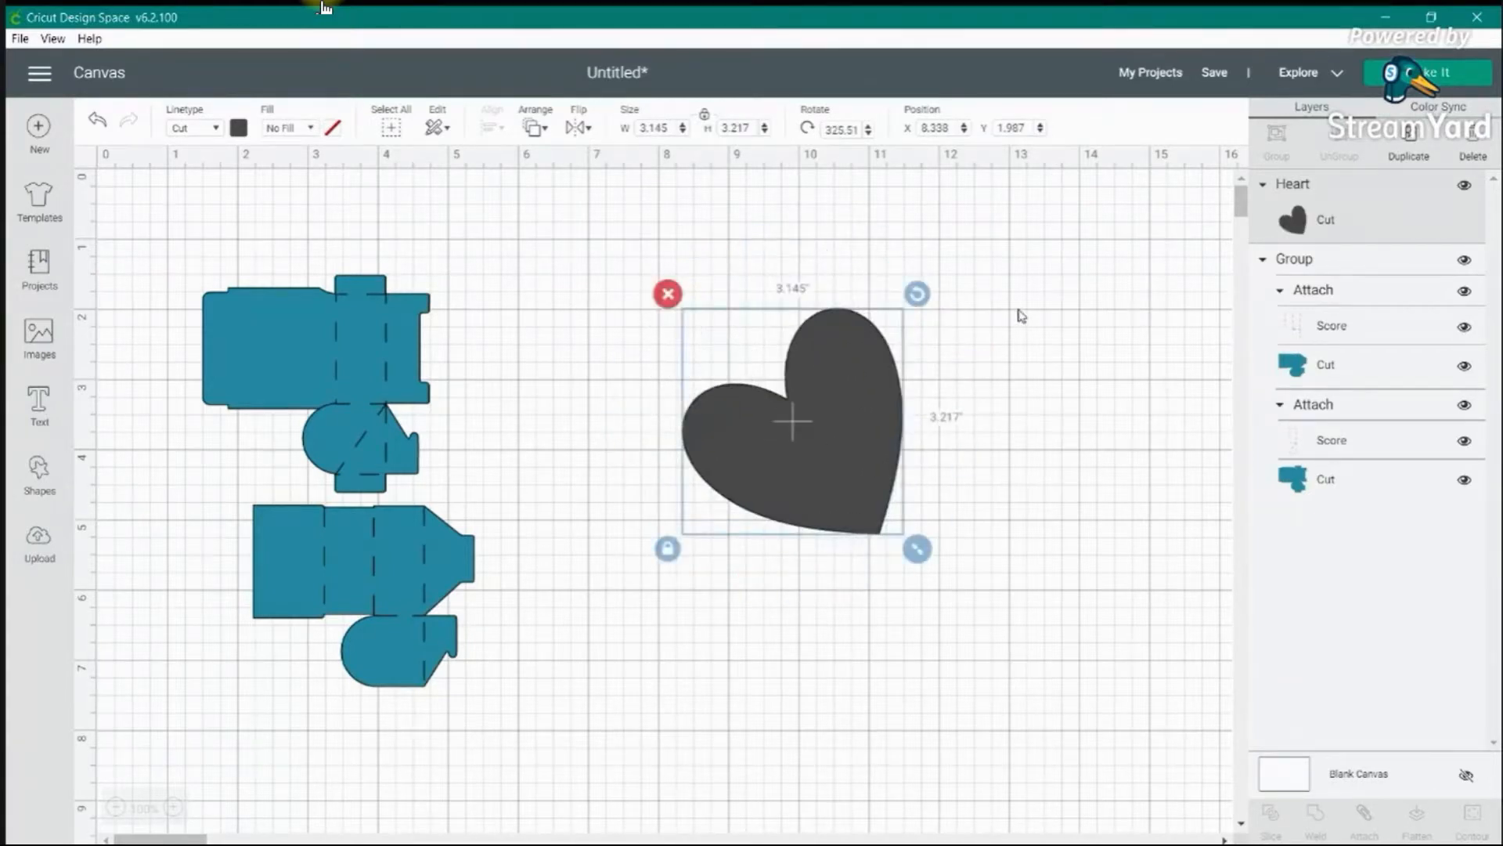
left_click(1427, 73)
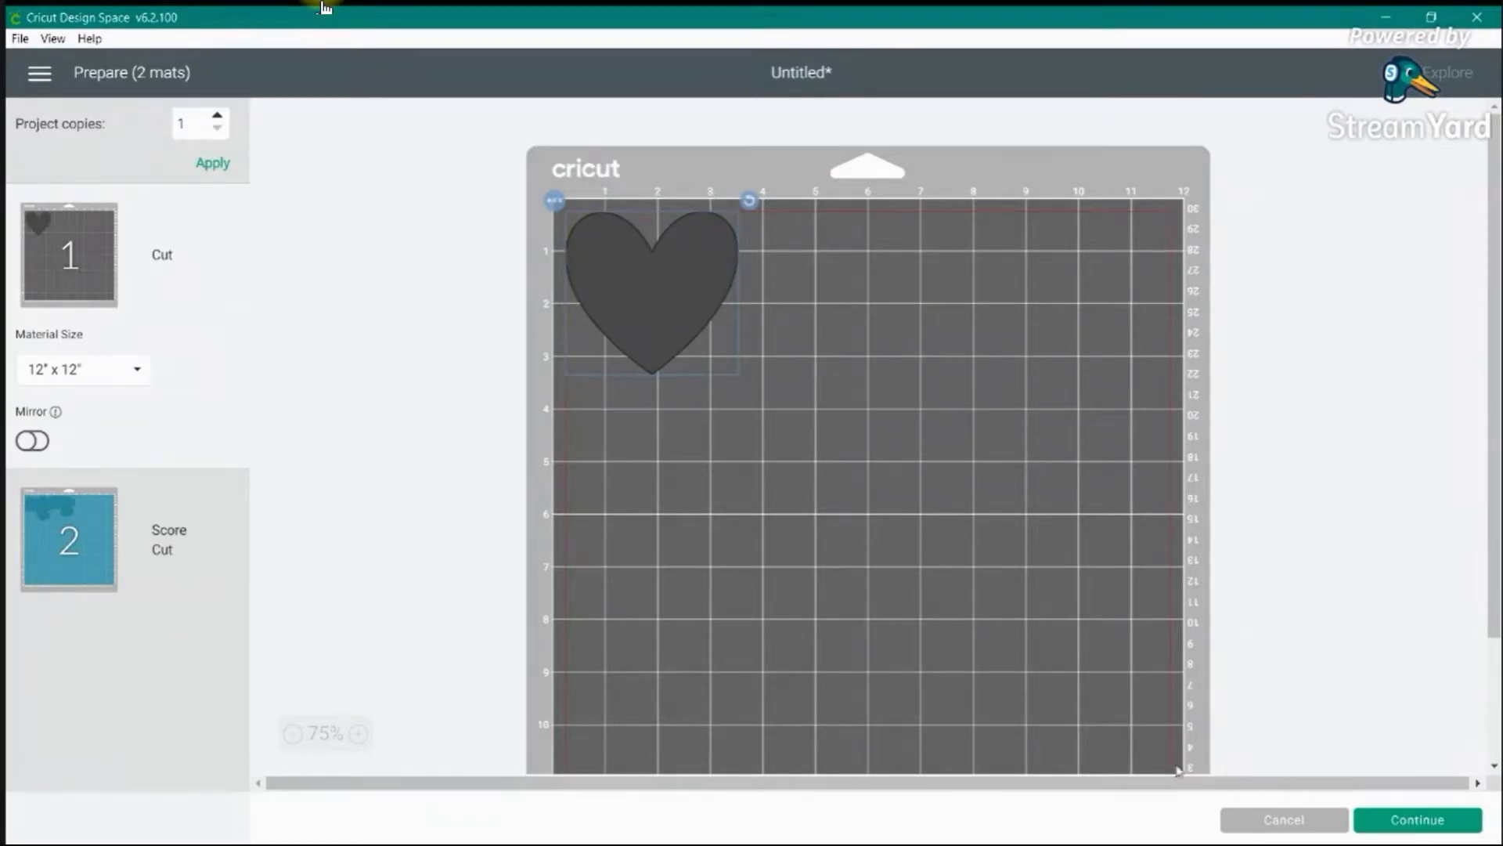
left_click(1276, 822)
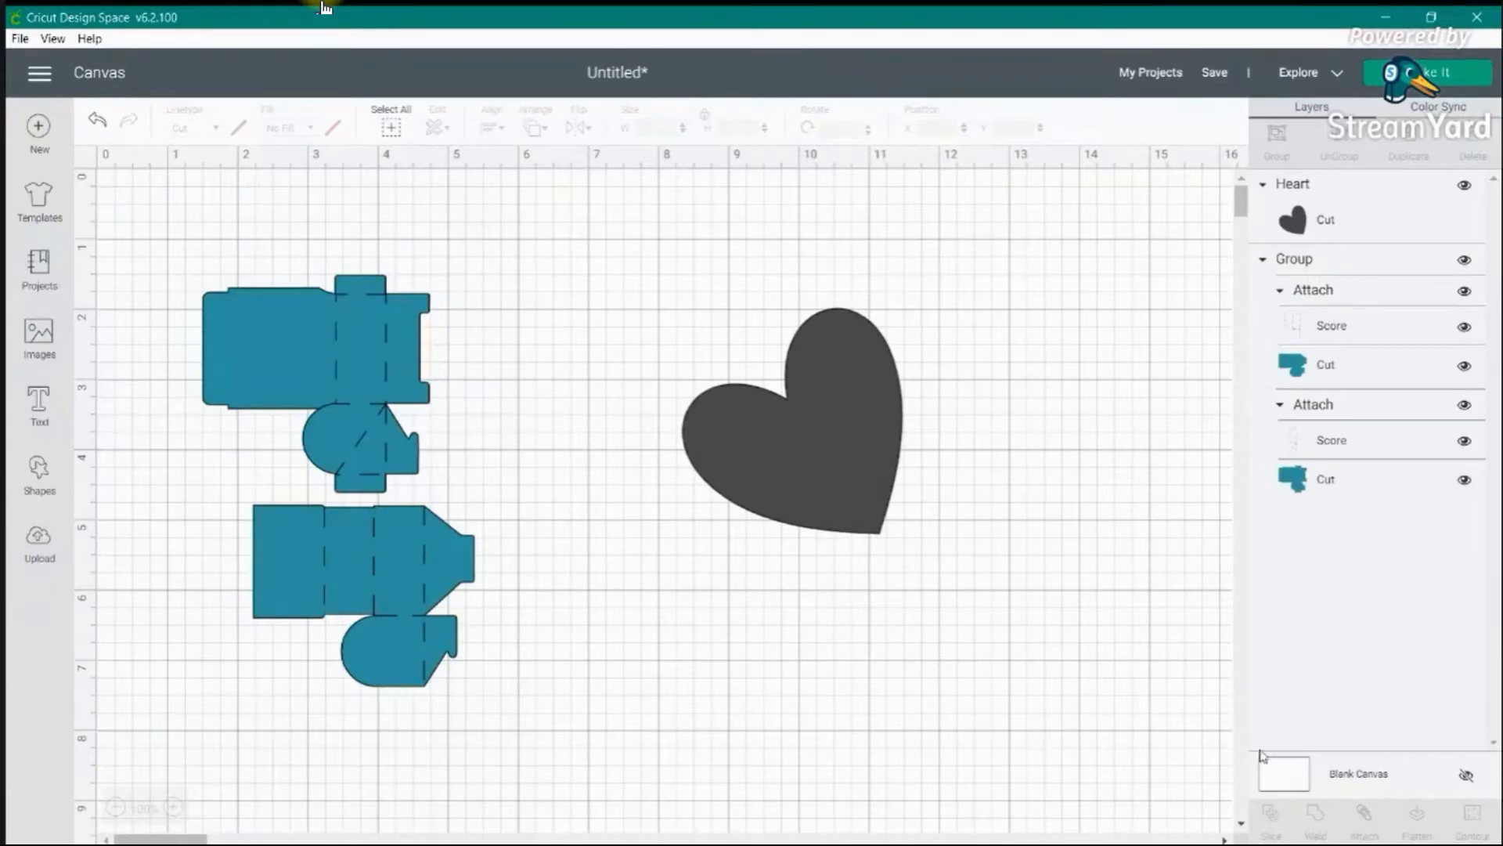
- Move the tilted heart to about X 7.38, Y 1.51, paste two copies and place one at about X 11.7, Y 0.85
left_click(781, 478)
left_click_drag(781, 478, 765, 446)
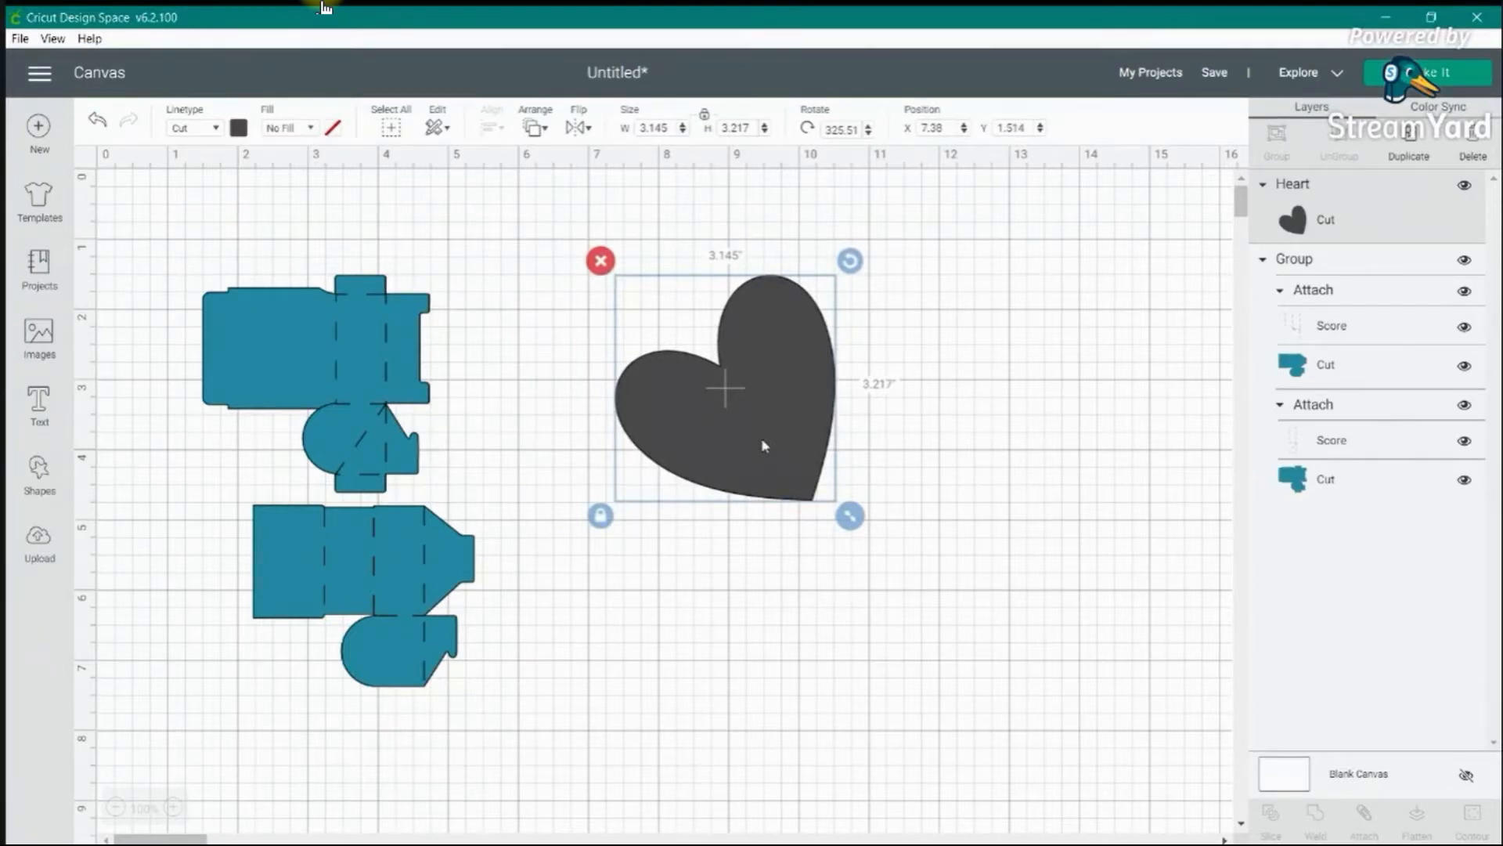
key("ctrl+v")
key("ctrl+v")
left_click_drag(786, 460, 1073, 353)
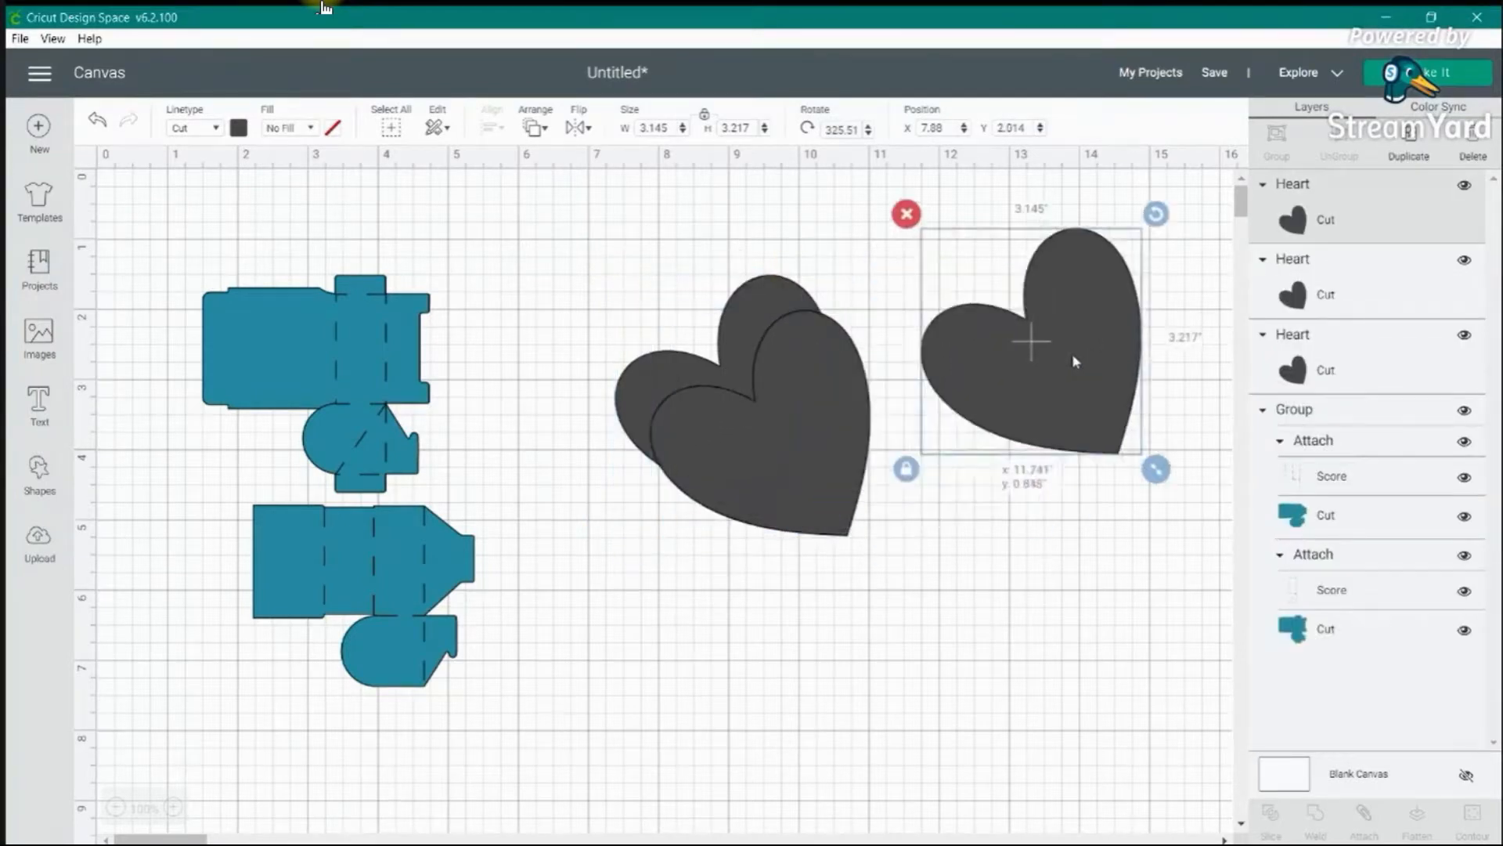
- Place the second heart copy below the other two, tilt it the opposite way, and nudge the upper-right heart to about X 11.44, Y 0.57
left_click_drag(852, 429, 916, 576)
left_click_drag(1002, 435, 1000, 586)
left_click_drag(893, 601, 971, 568)
left_click_drag(1048, 383, 1023, 366)
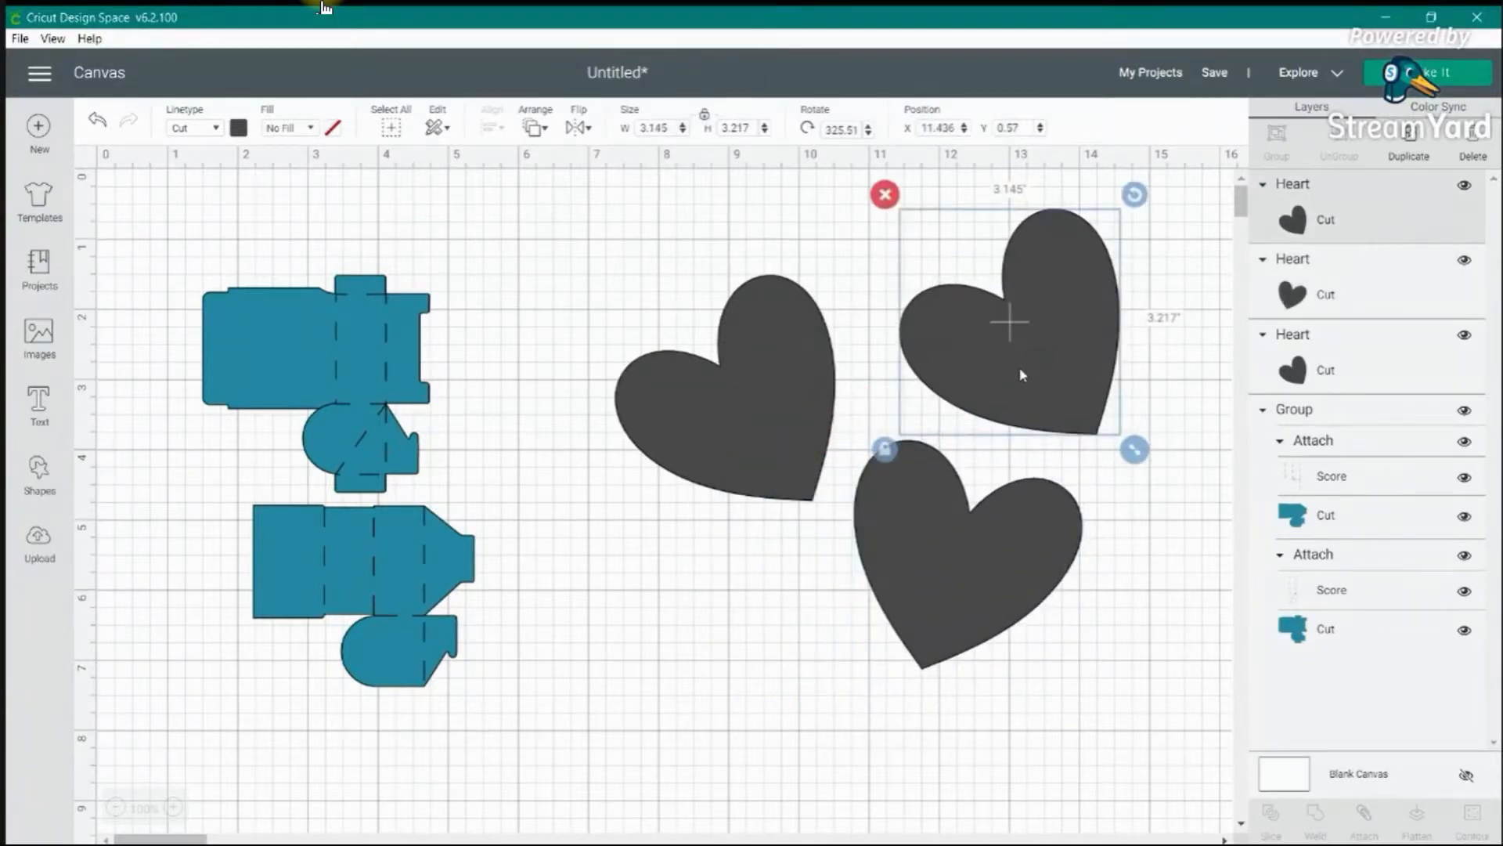
- Attach the three hearts together, preview their arrangement on the cutting mat and return to the canvas
left_click_drag(548, 204, 1163, 543)
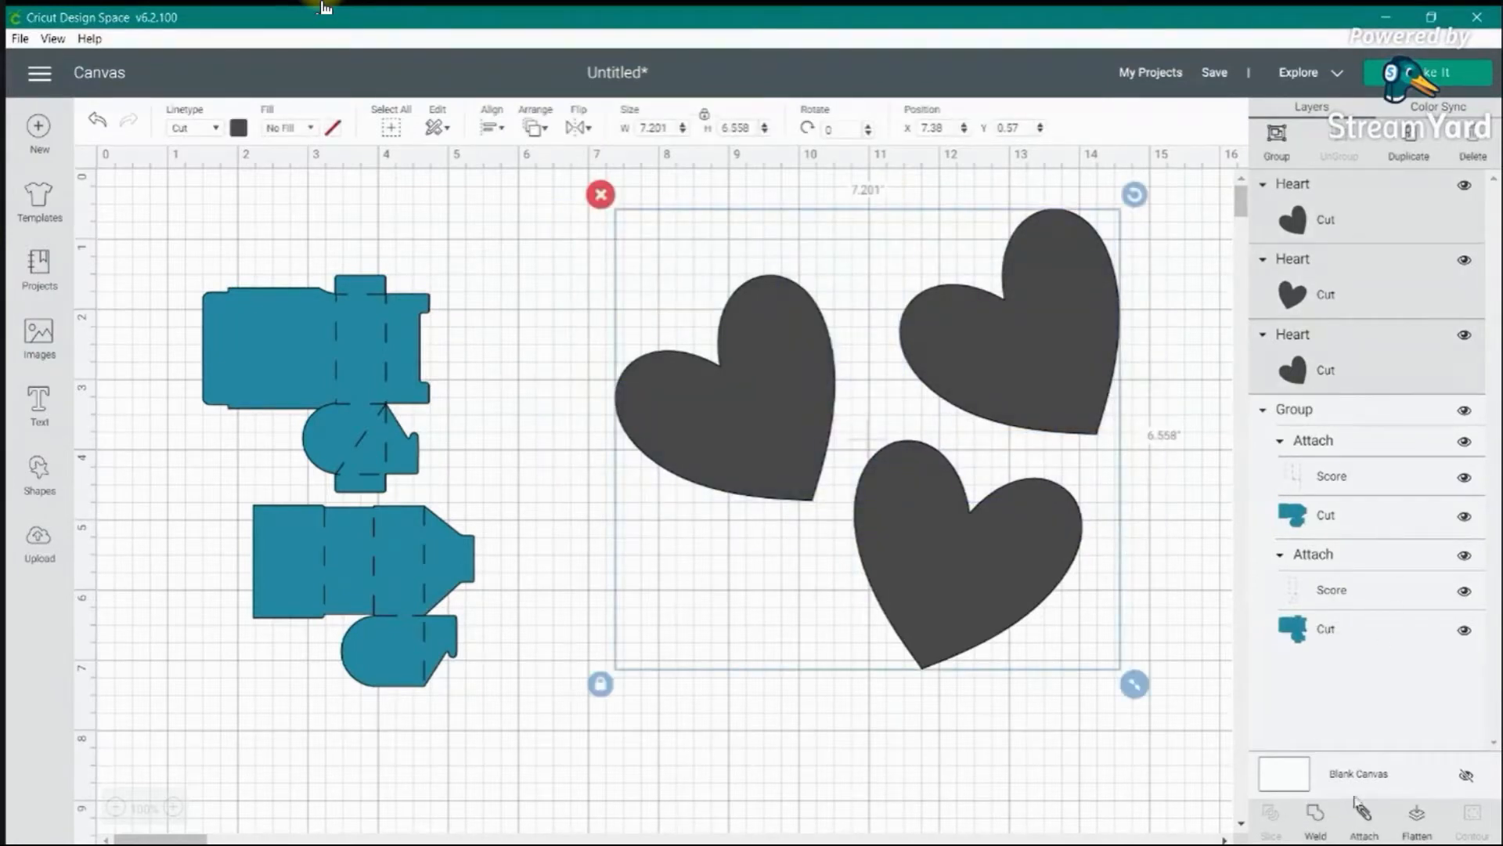
left_click(1367, 814)
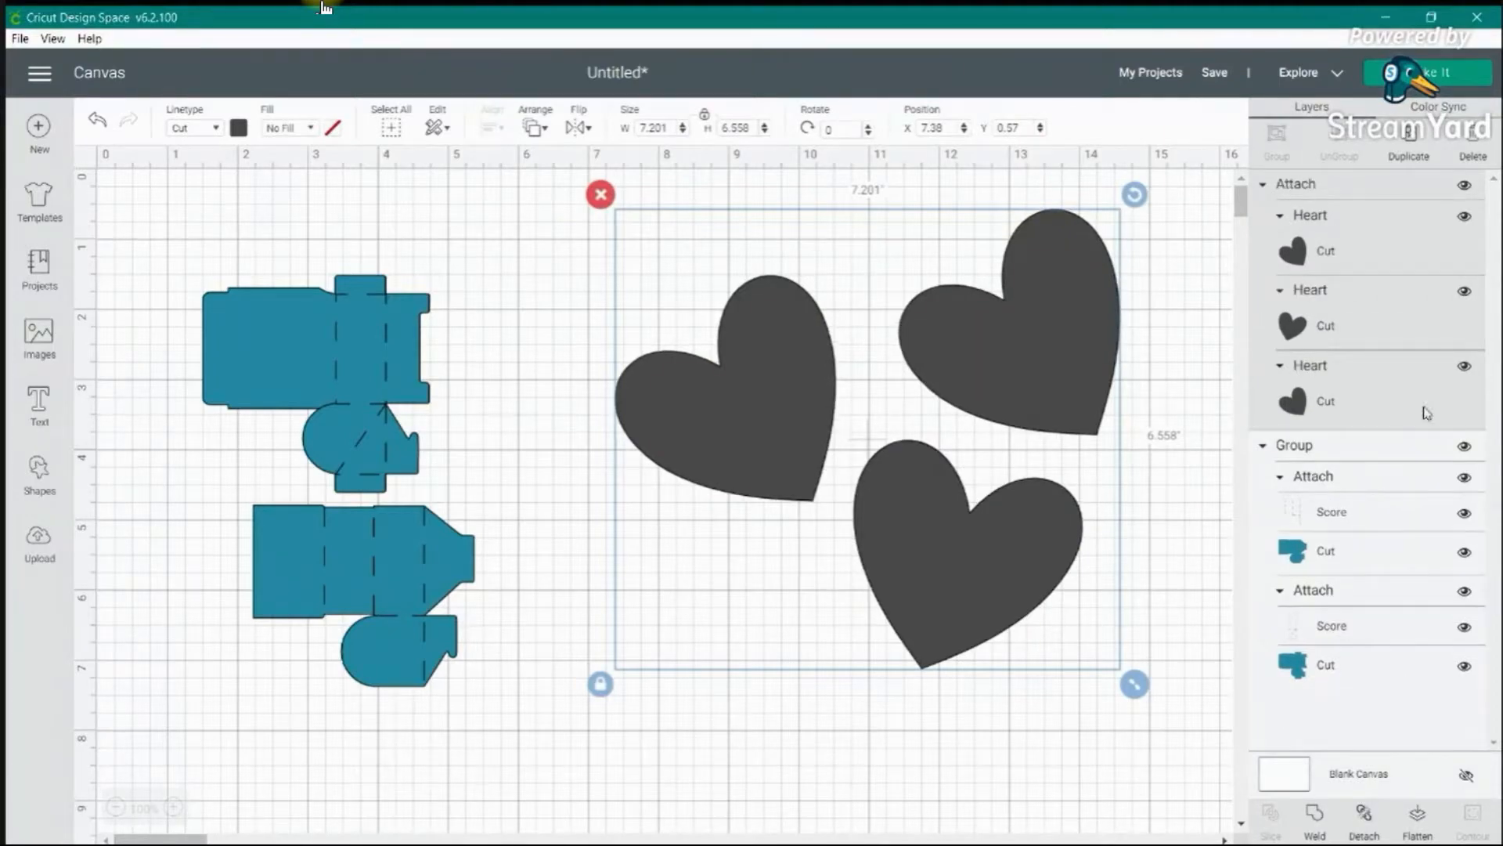
left_click(1438, 71)
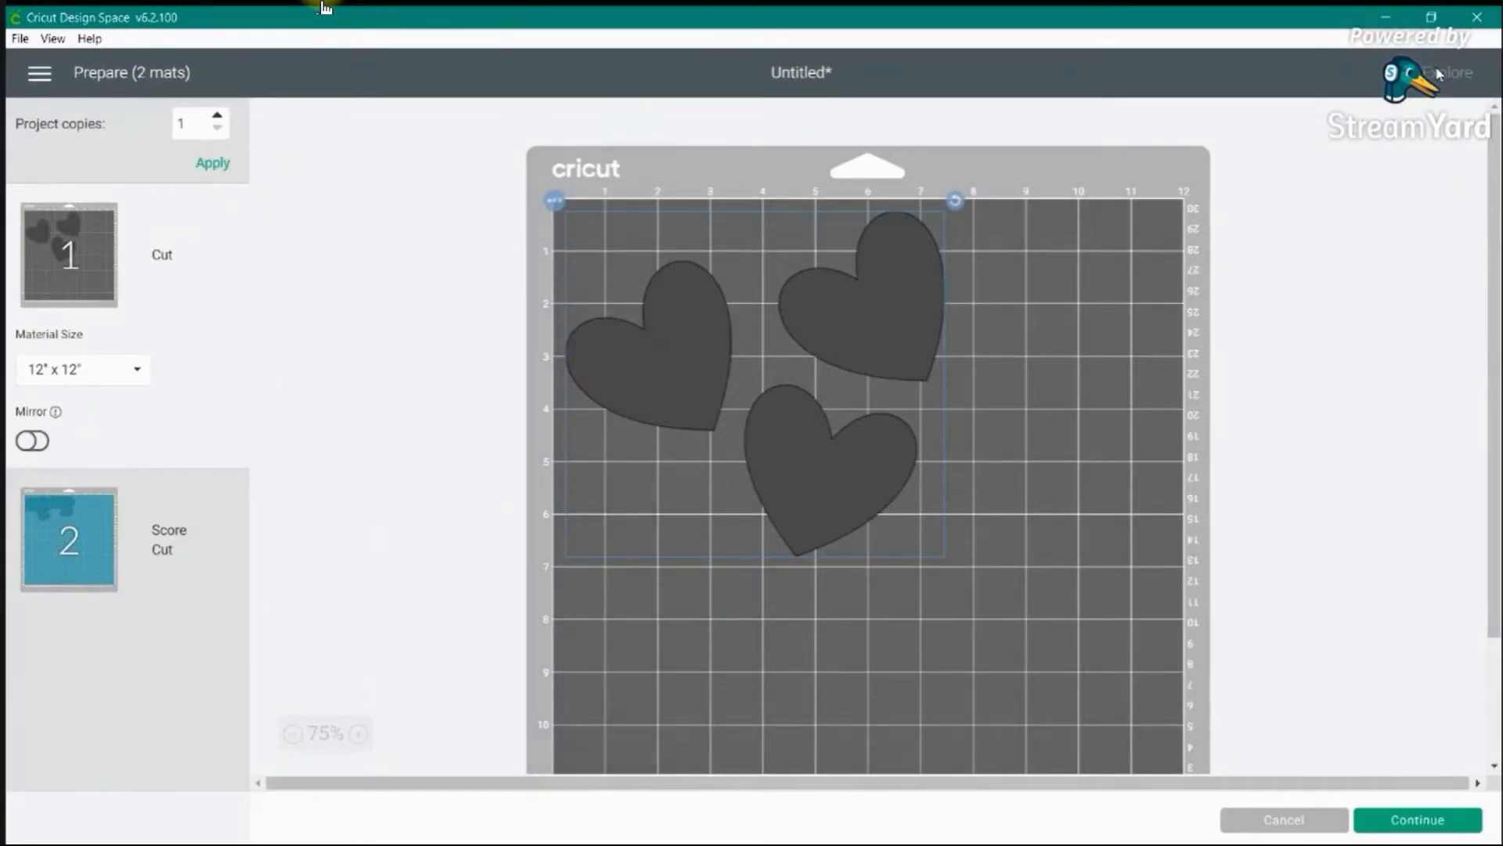
left_click(1272, 824)
left_click(1069, 403)
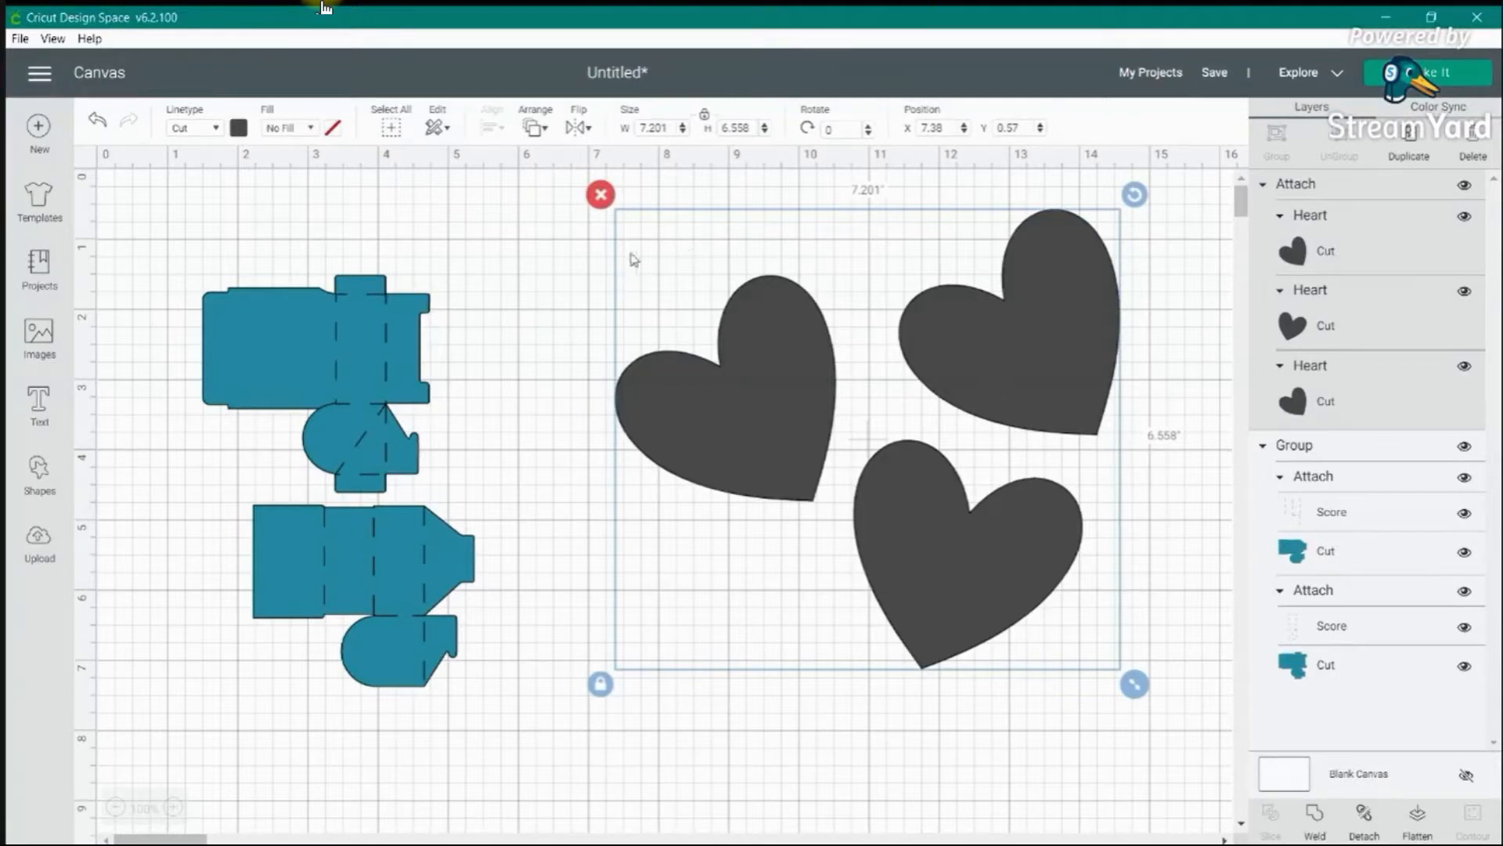
- Undo the attachment of the three hearts and the last move of the upper-right heart
left_click(102, 121)
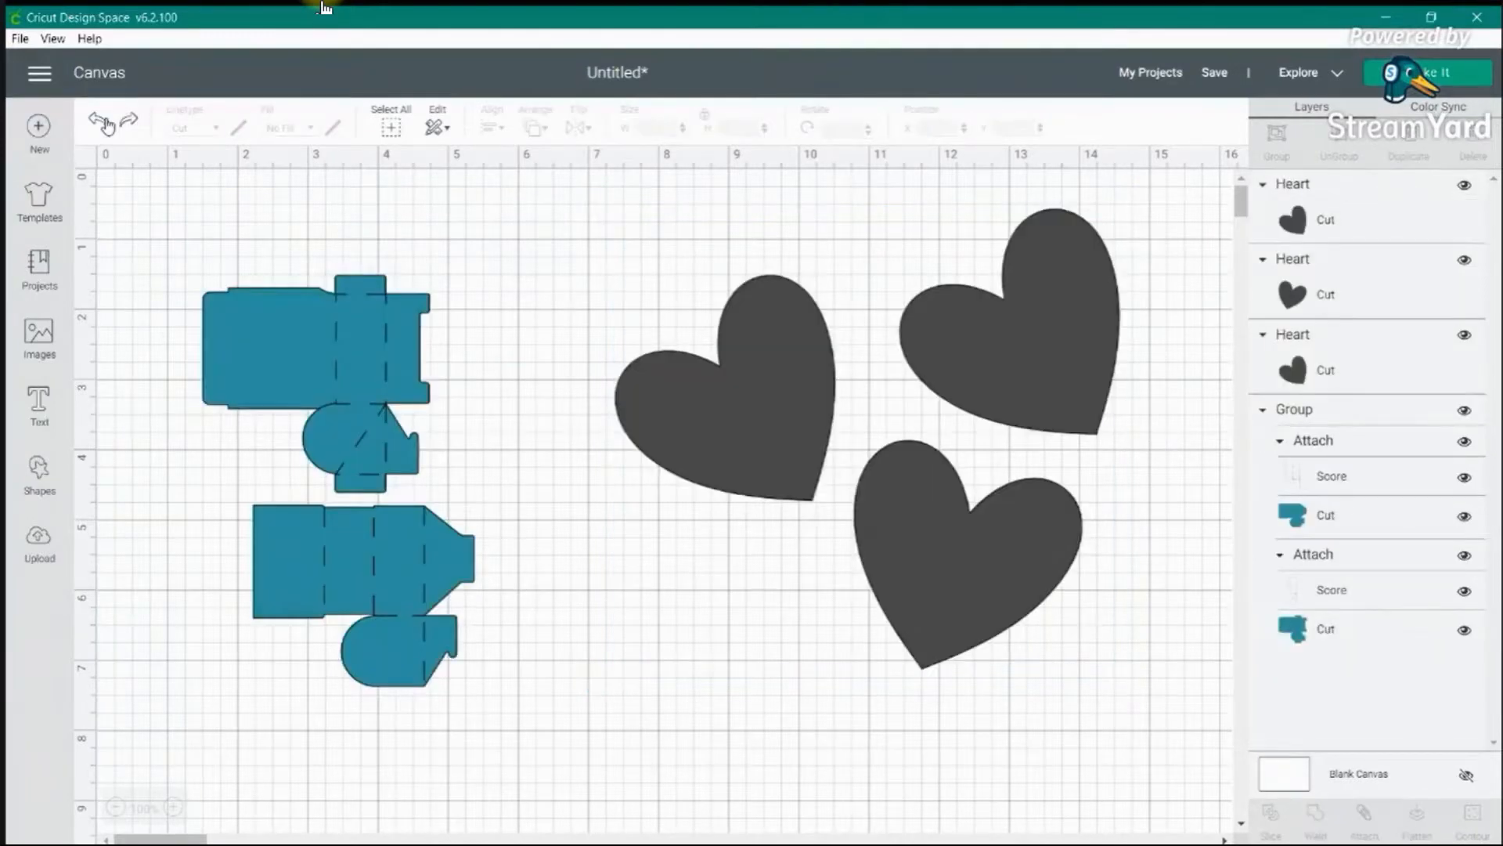
left_click(102, 121)
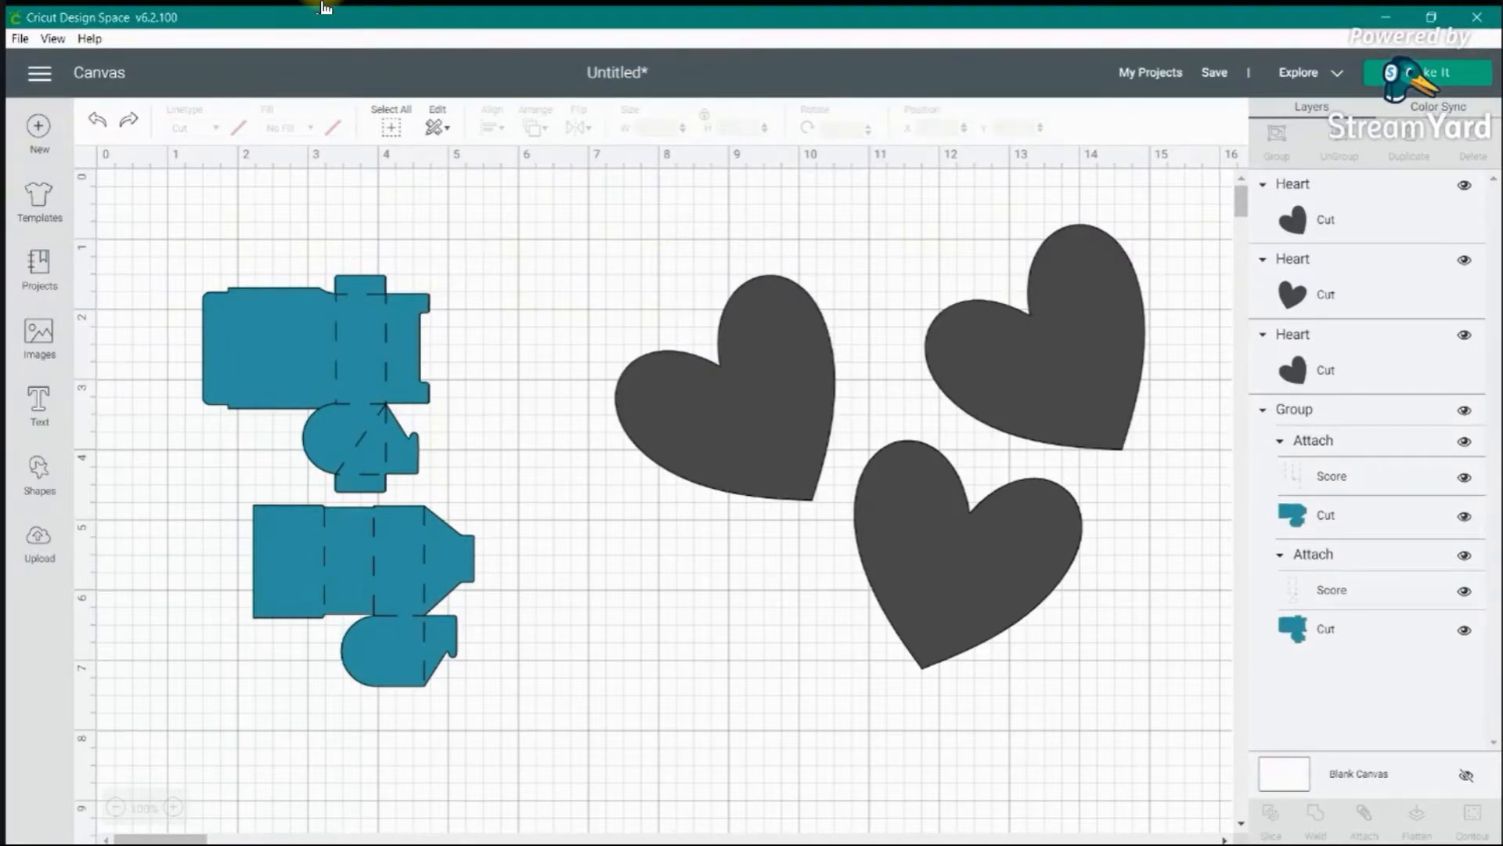
- Delete both teal box pieces and add a text object reading "abcd"
left_click_drag(556, 709, 232, 212)
key("Delete")
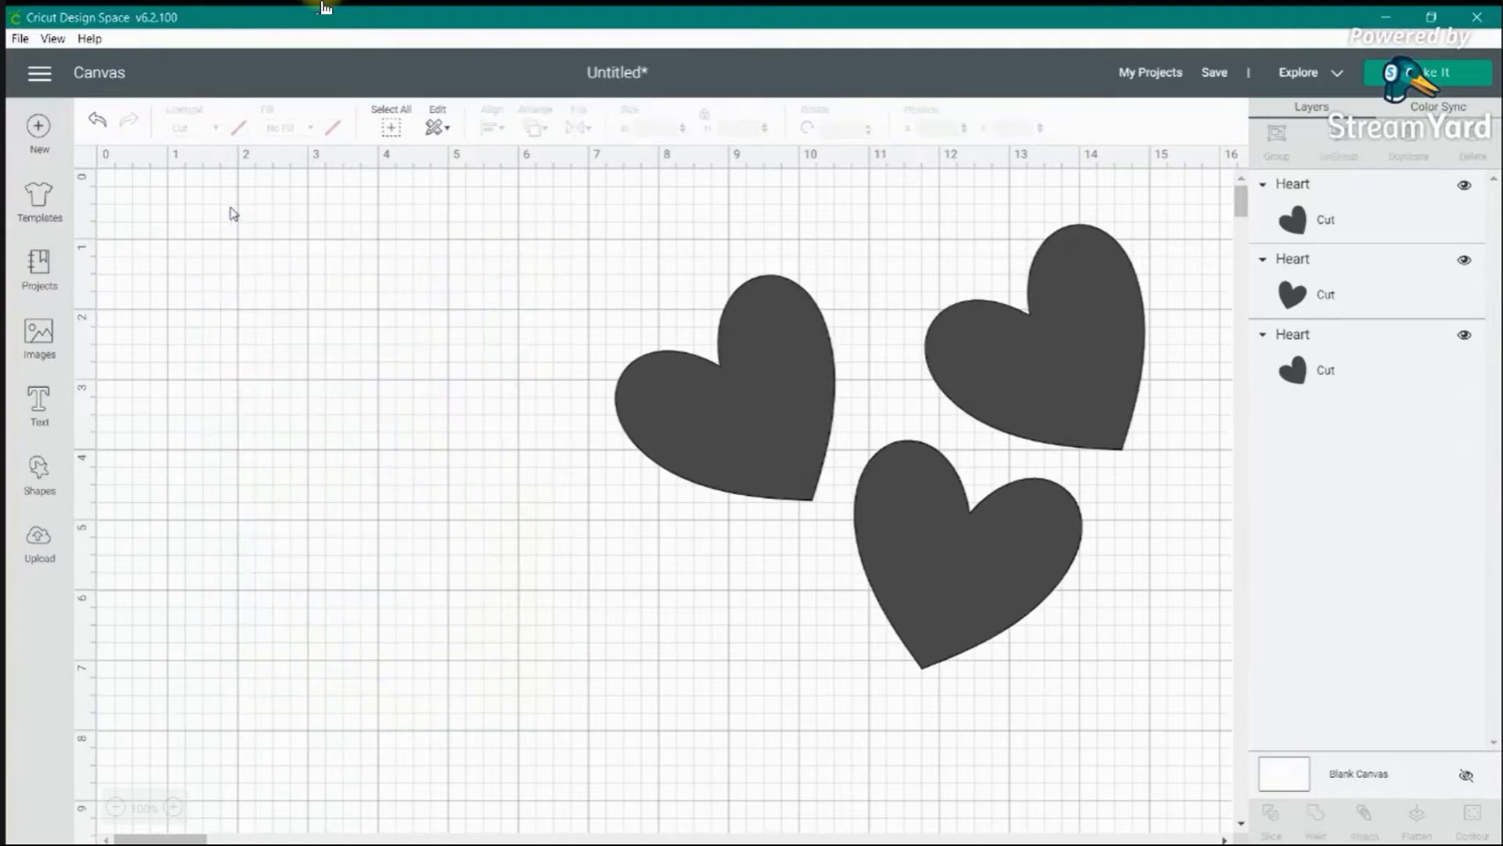
left_click(39, 403)
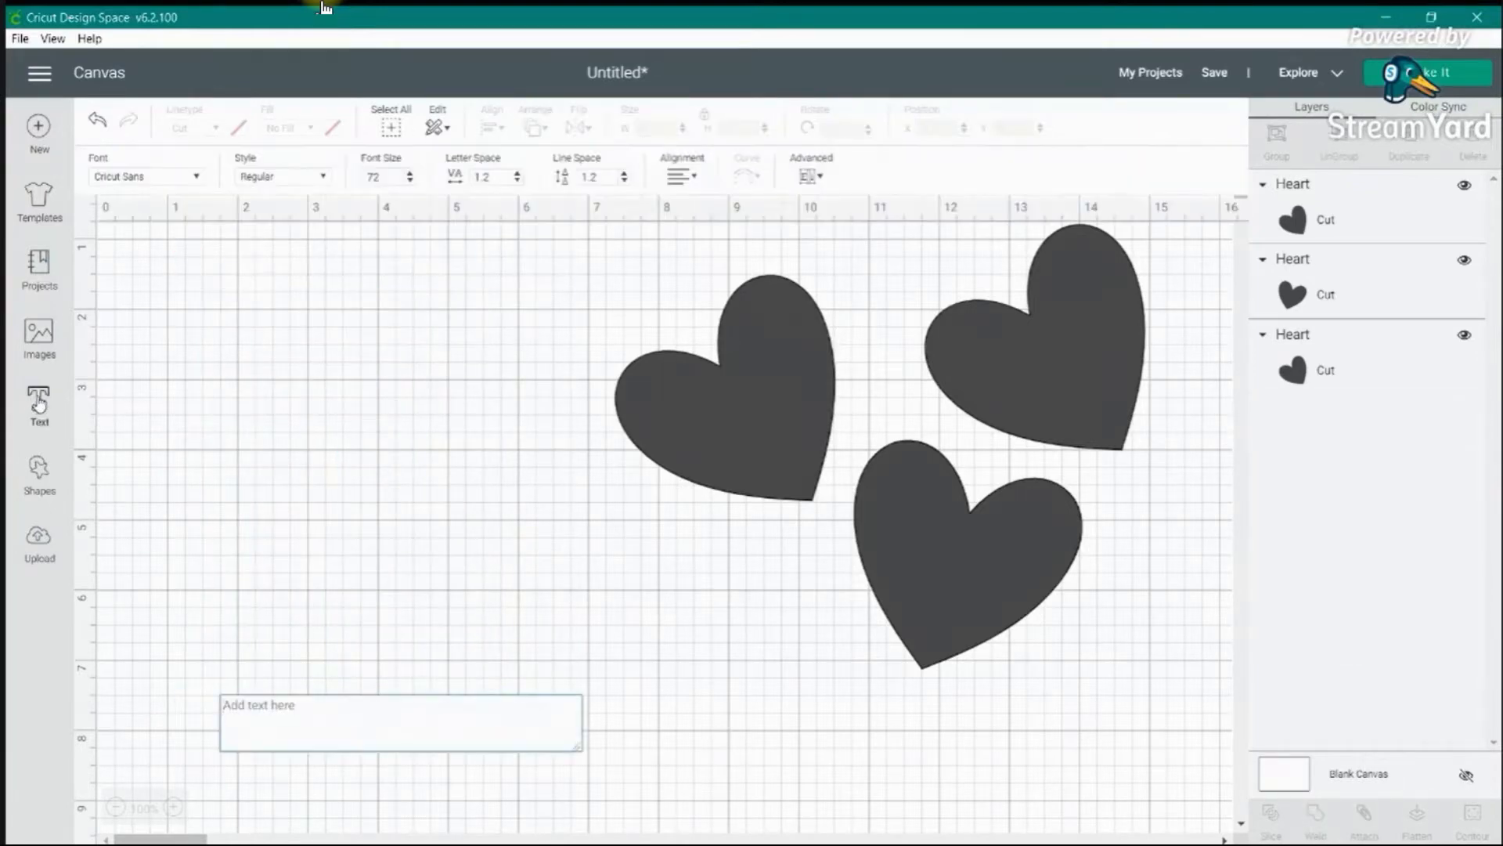
type("ab")
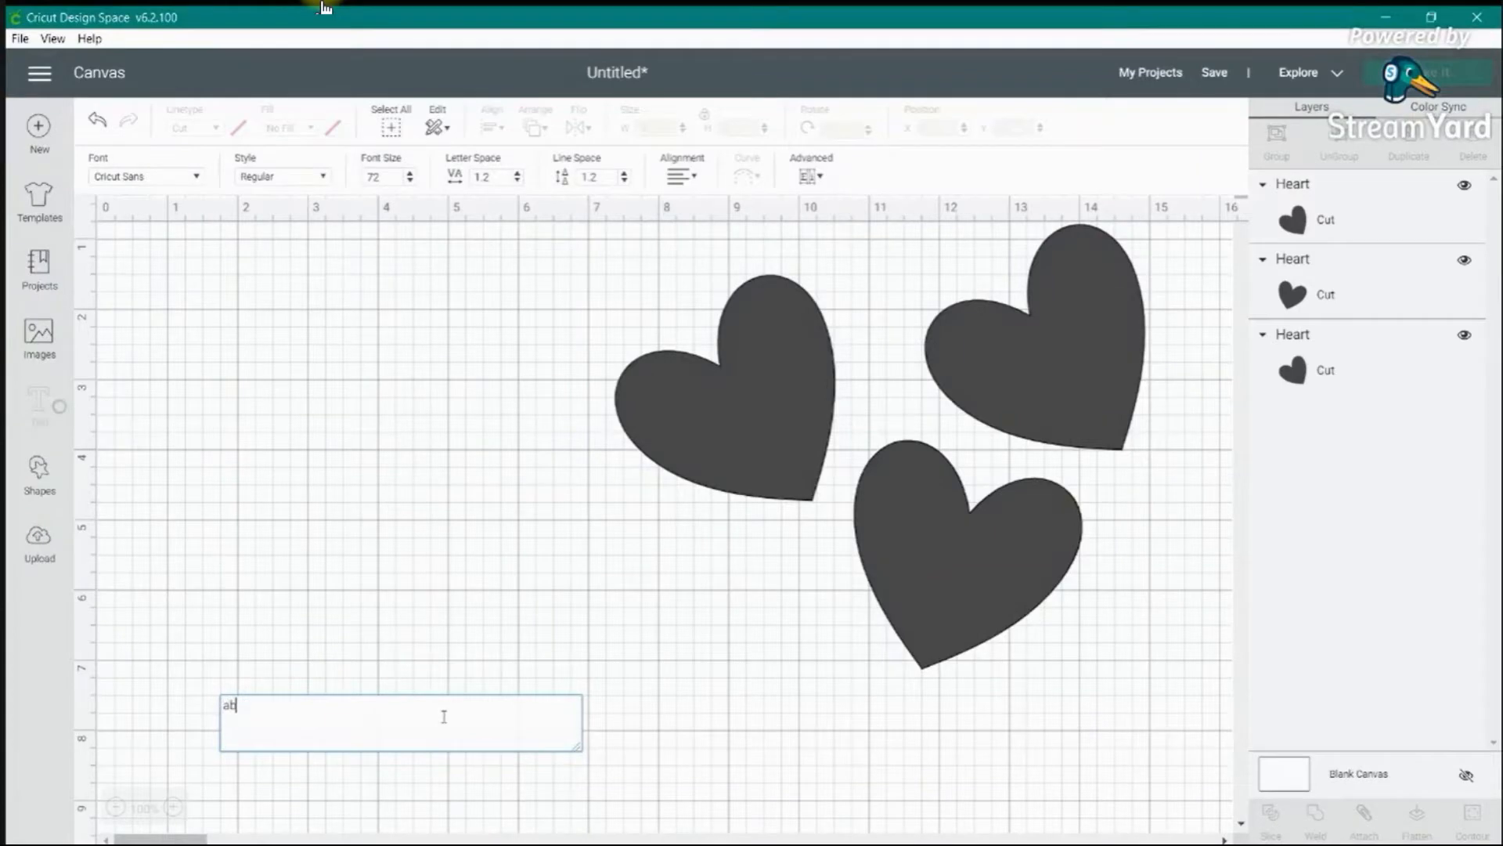
type("cd")
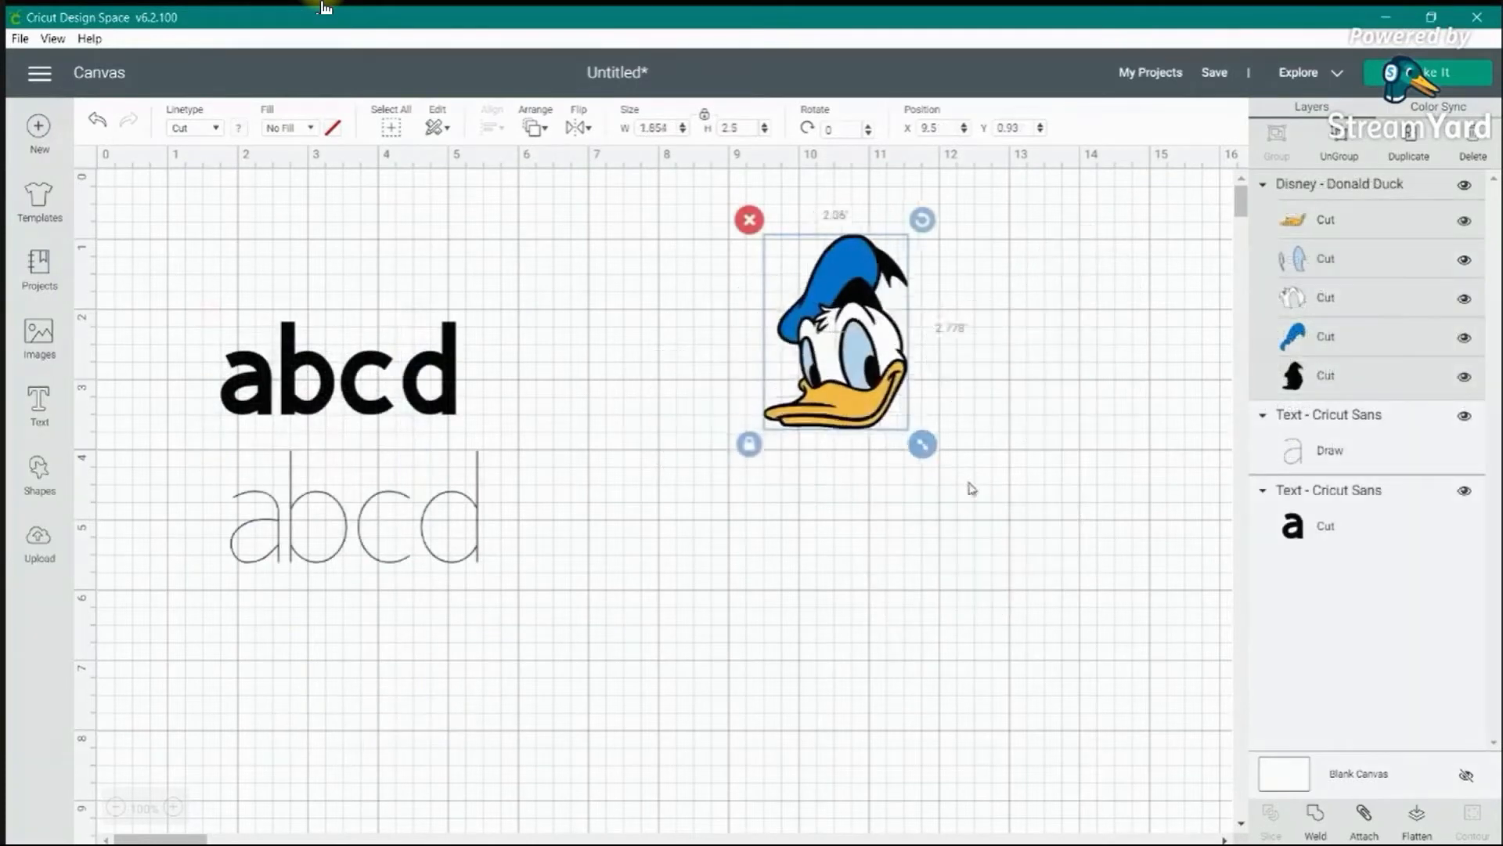
- Enlarge the Donald Duck image to about 4.05 by 5.46 inches and move it to about X 7.03, Y 0.58
left_click_drag(968, 488, 1110, 629)
left_click_drag(905, 423, 730, 391)
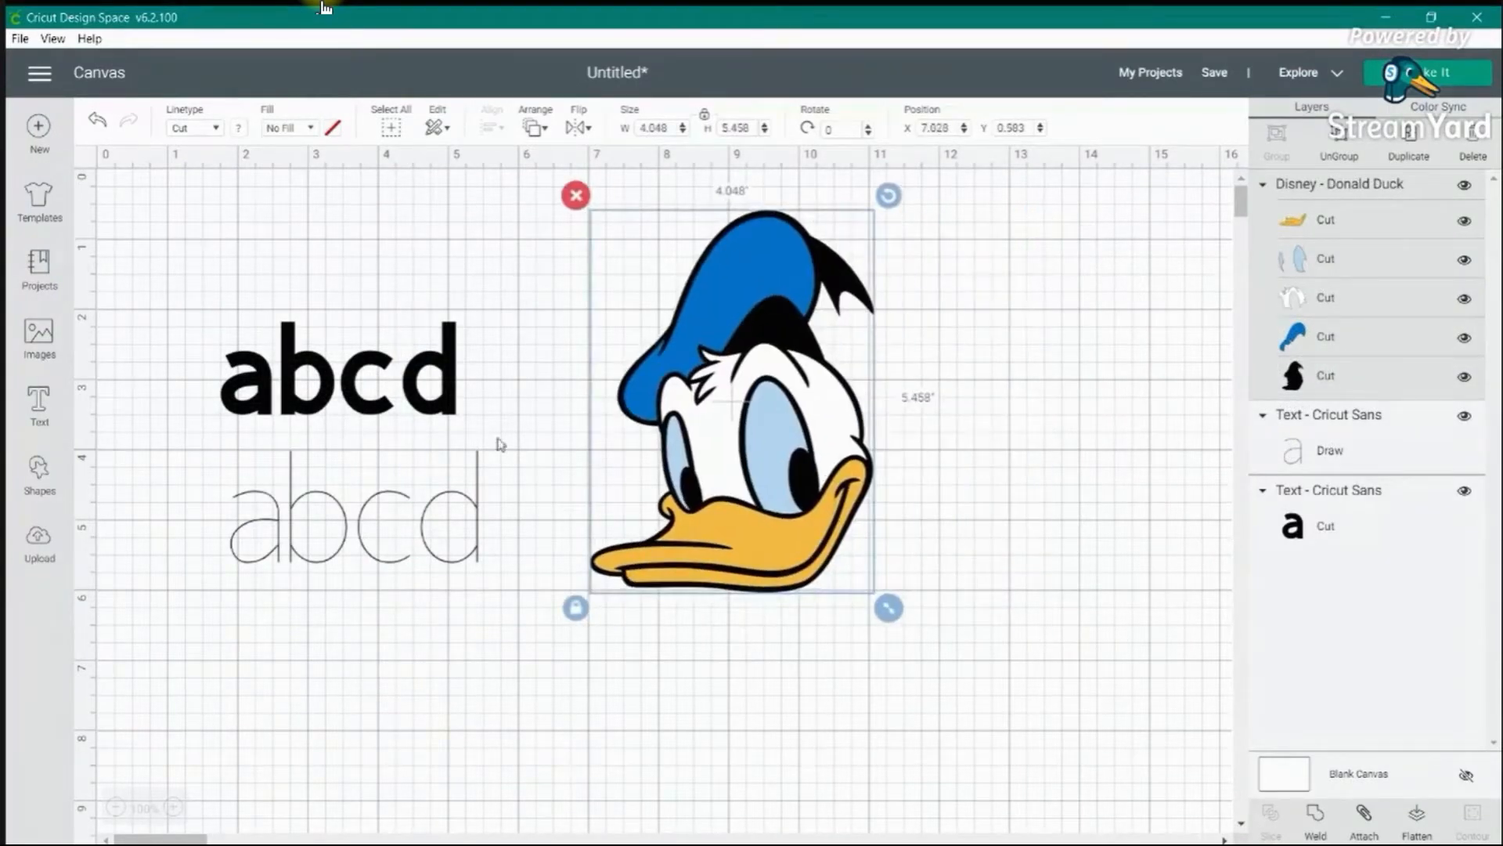
- Move the bold "abcd" text to about X 1.9, Y 1.4 and the writing-style "abcd" to about X 1.93, Y 3.57
left_click(421, 384)
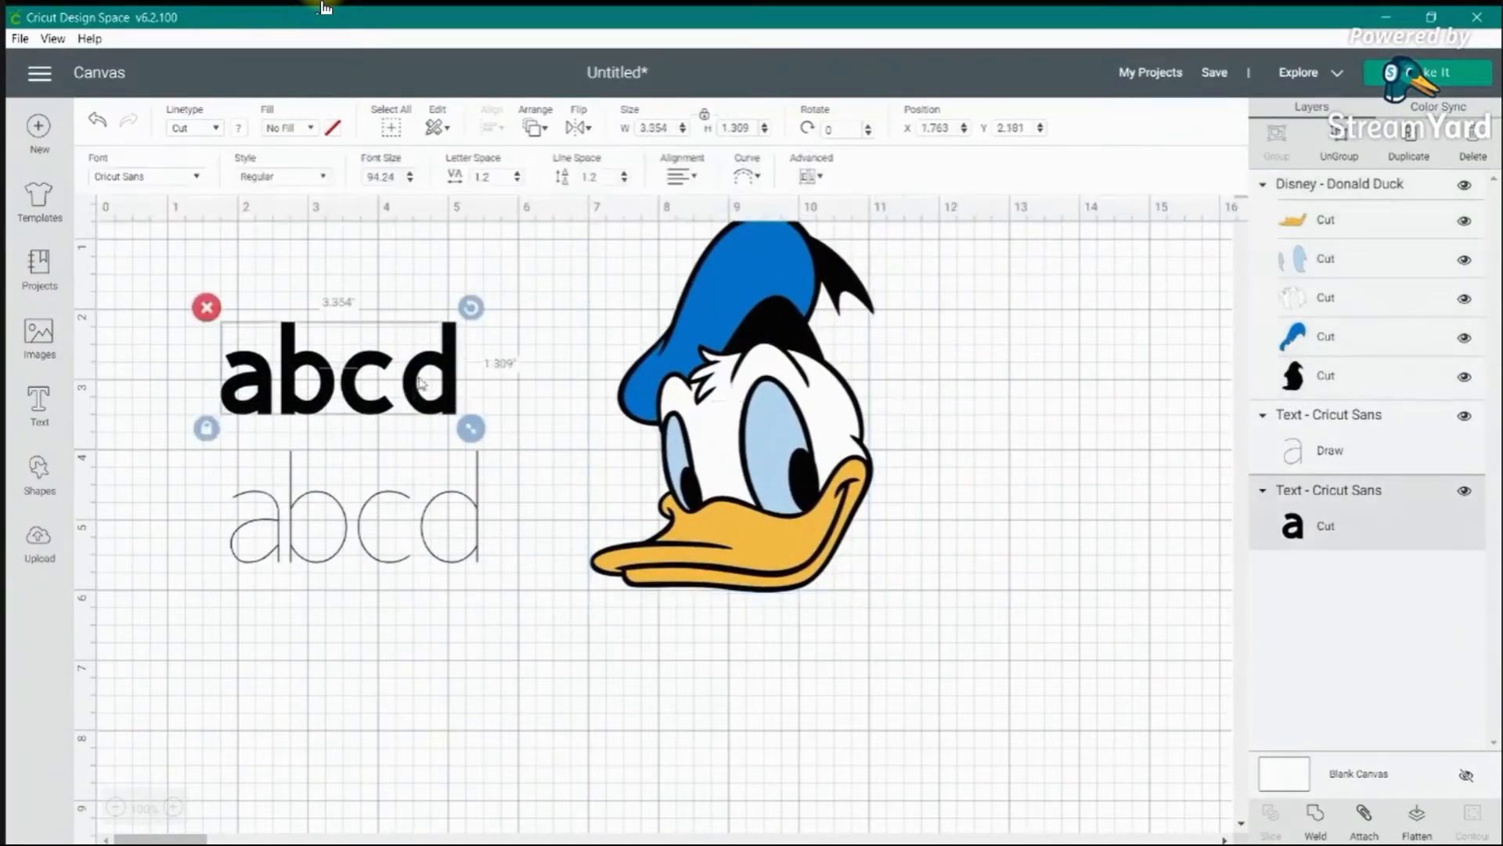
left_click_drag(422, 384, 430, 328)
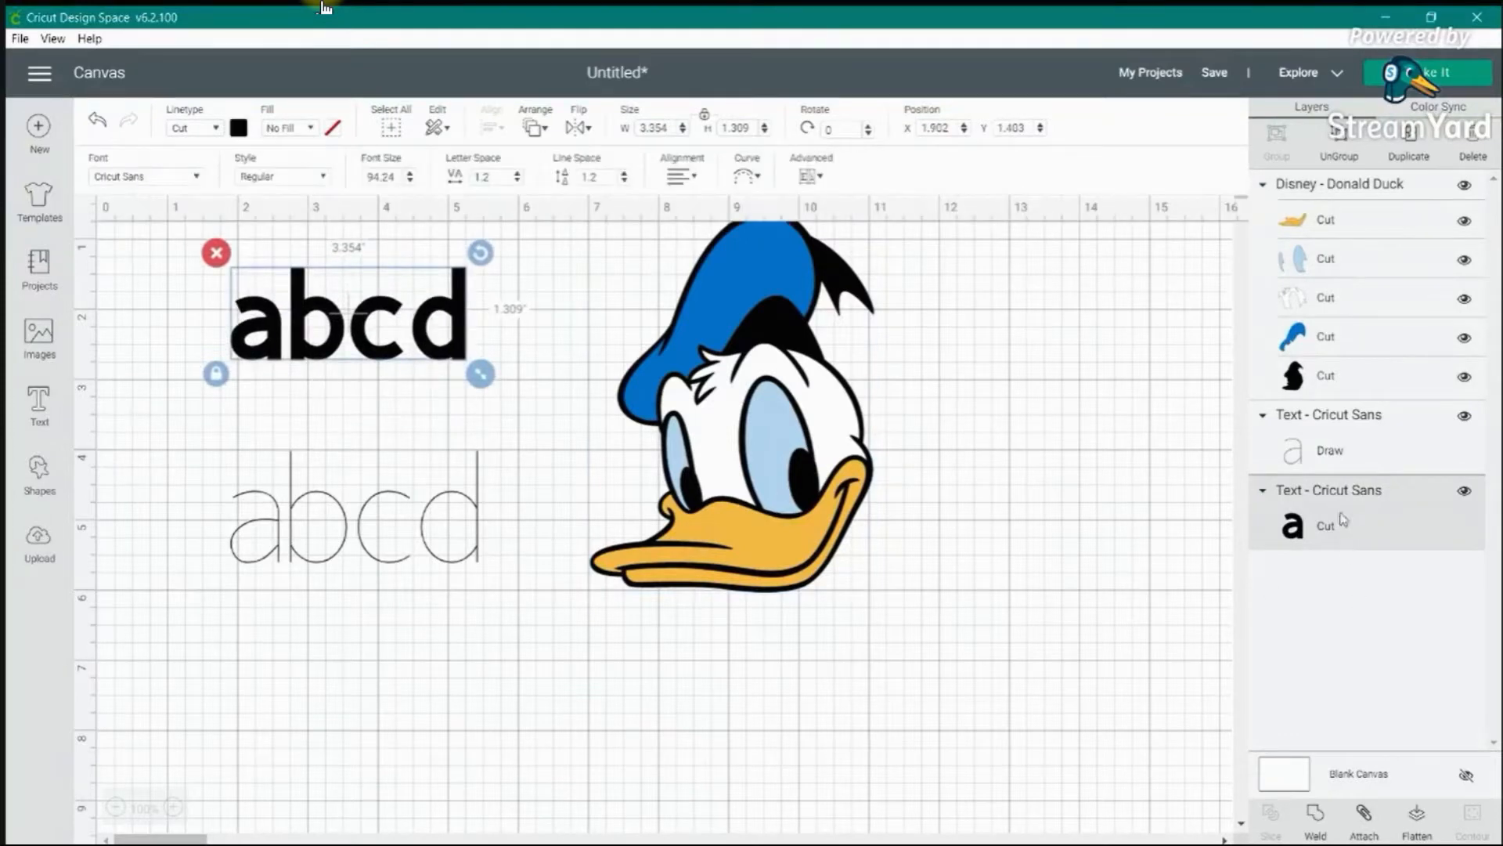
left_click_drag(386, 538, 382, 501)
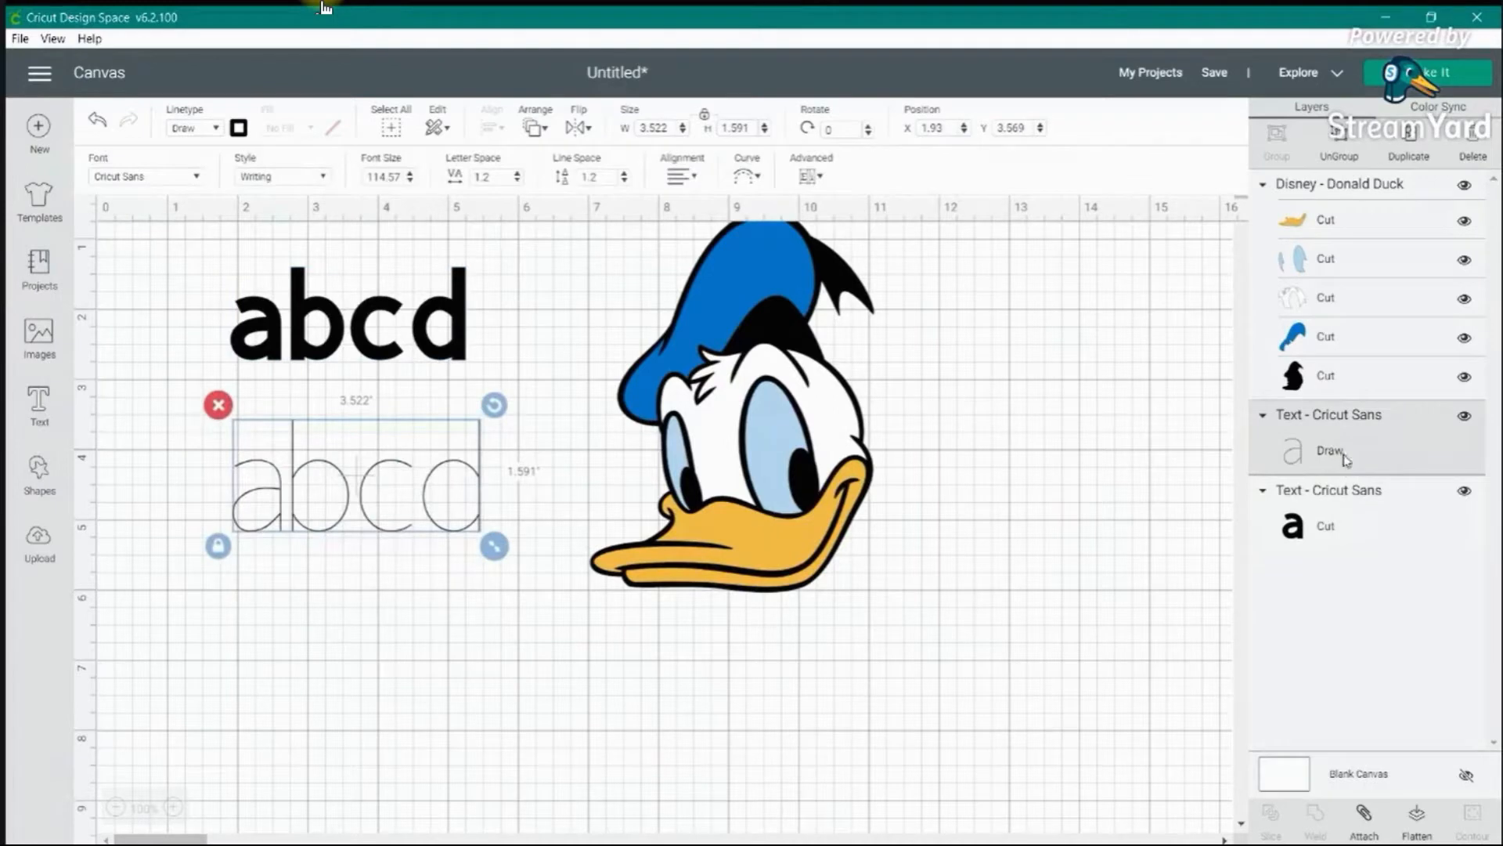
- Move the Donald Duck image to about X 6.83, Y 1.03 and clear the "disney" search in the image library
left_click_drag(698, 425, 781, 437)
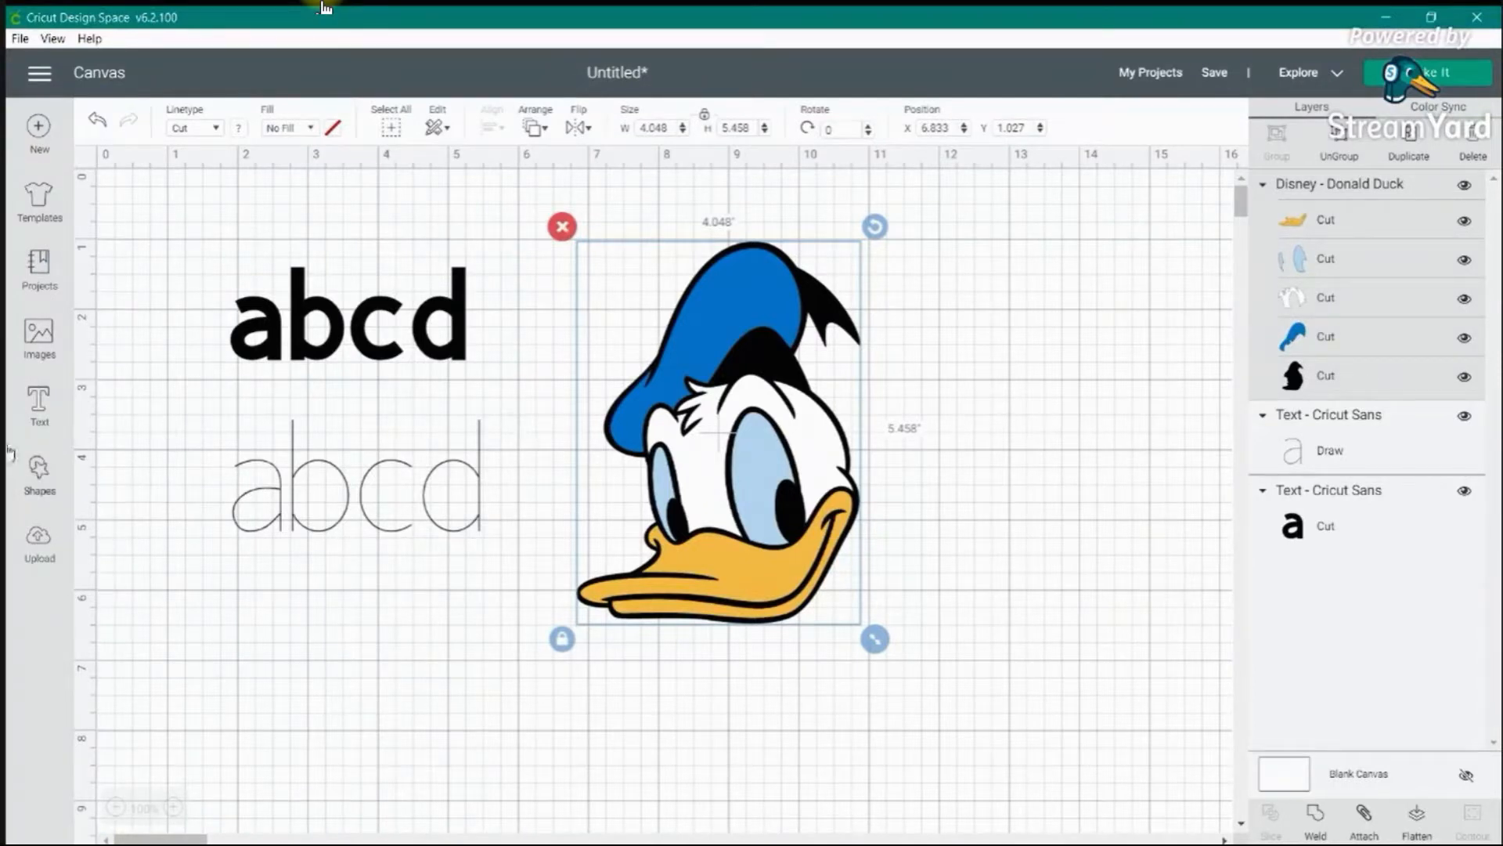
left_click(43, 350)
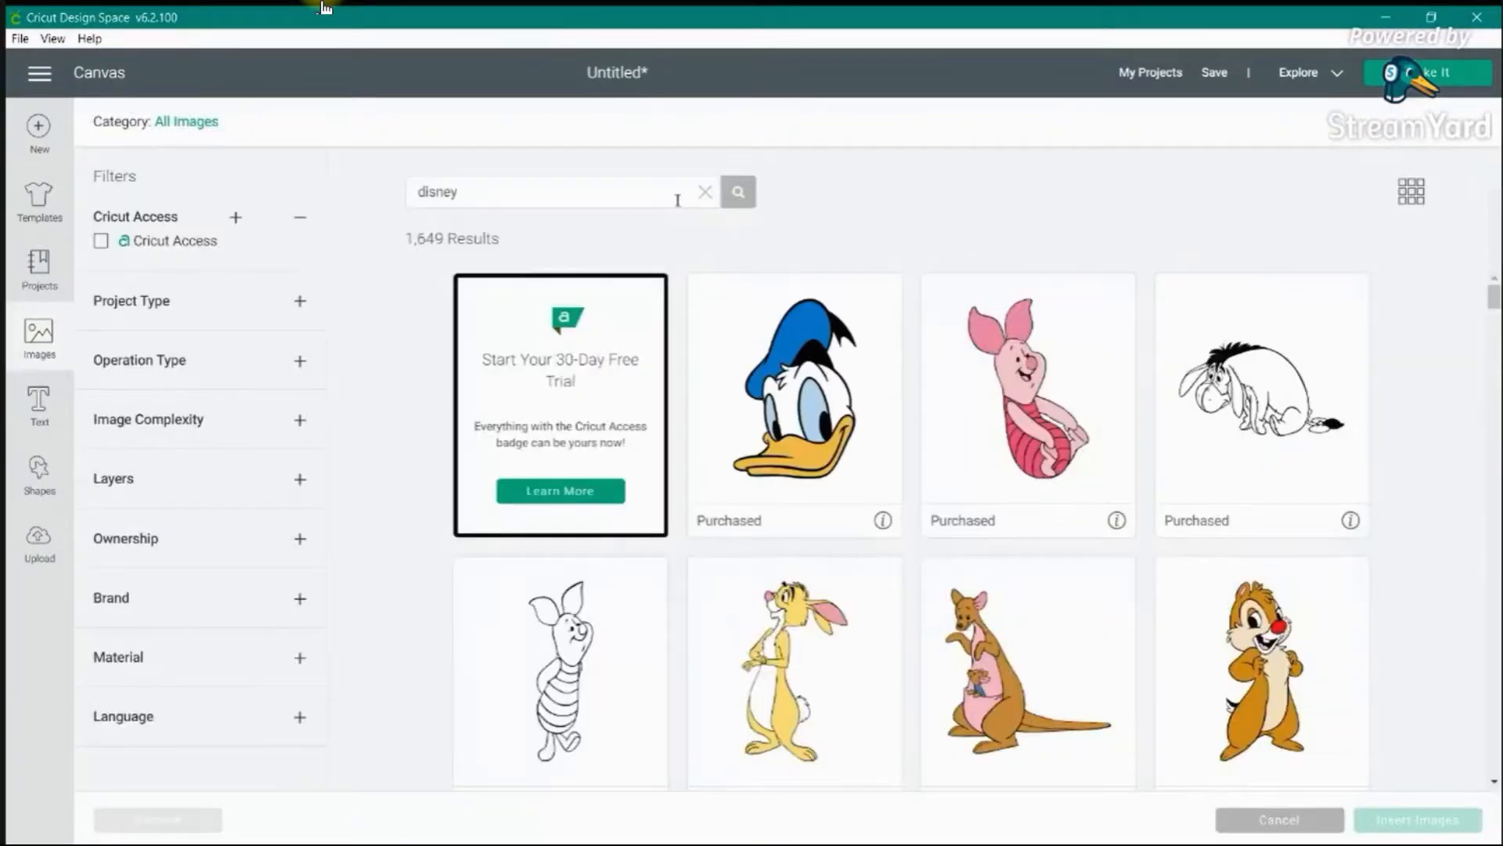
left_click(704, 192)
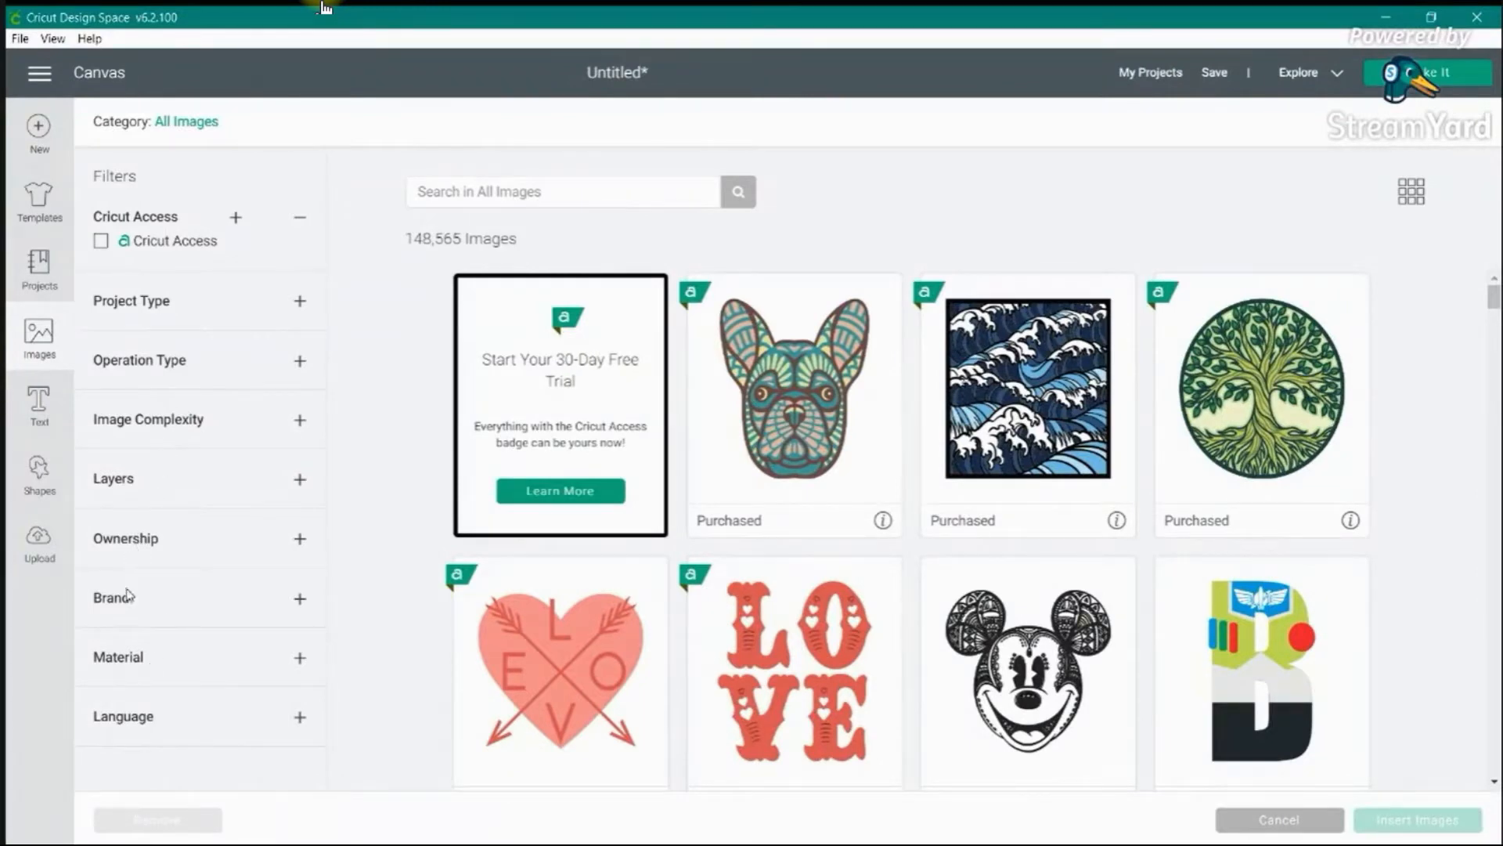
- Review the Material, Brand, Ownership, Layers and Image Complexity filter options in the image library
left_click(126, 656)
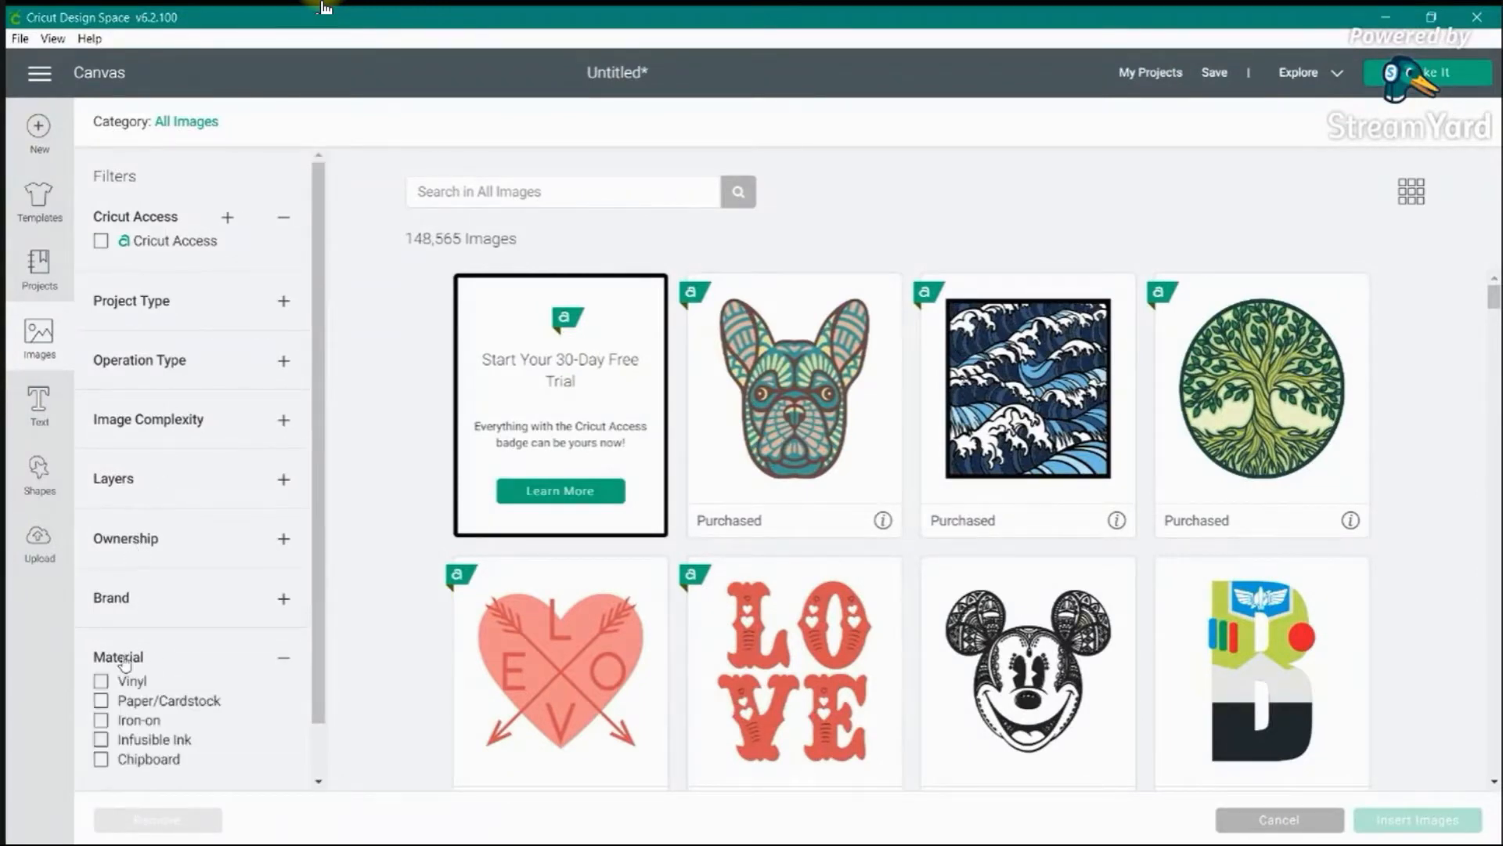
left_click(124, 659)
left_click(146, 599)
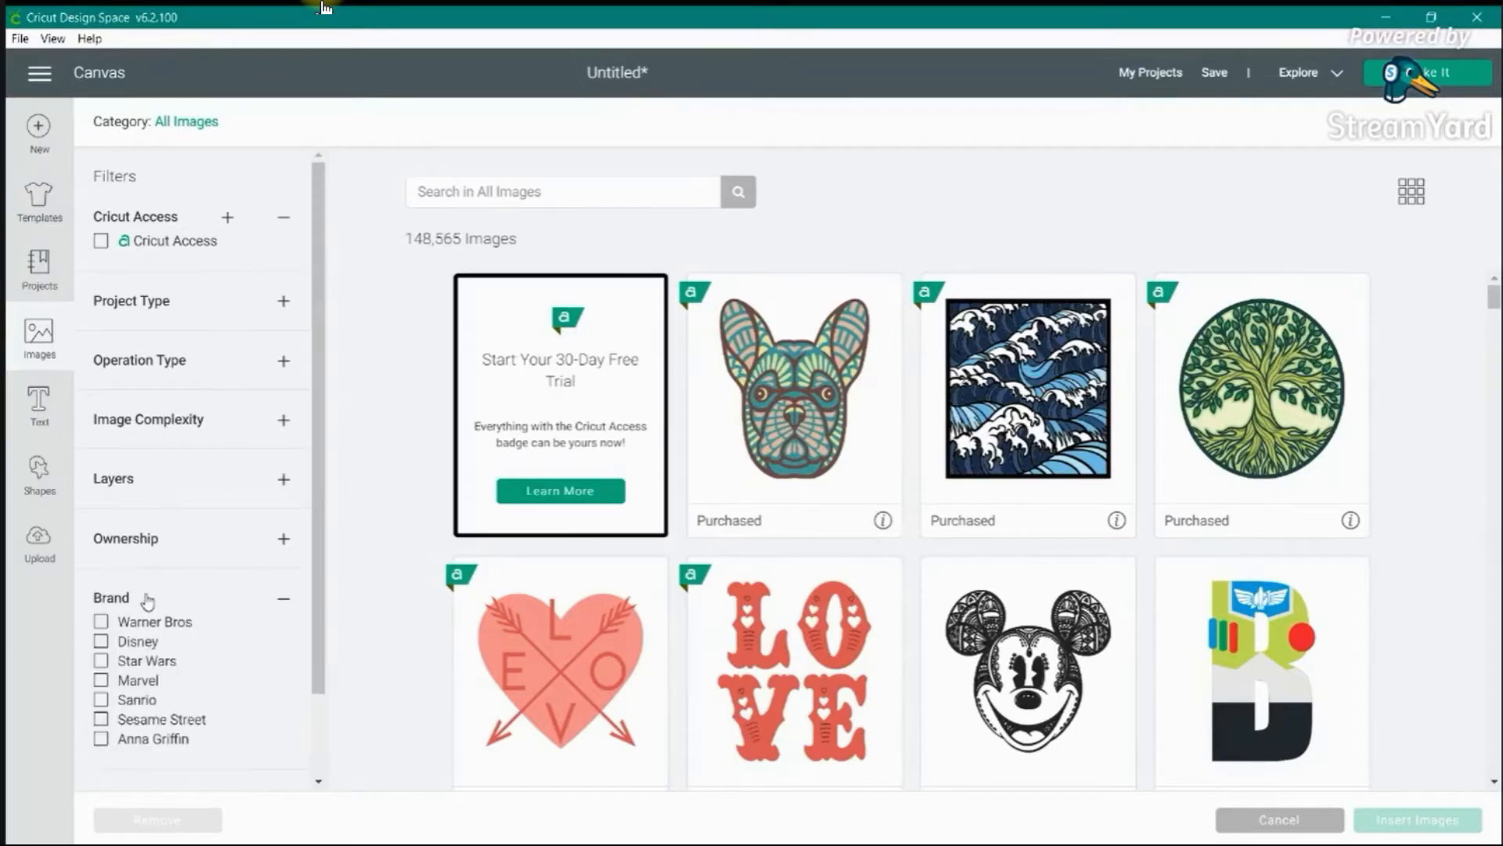
left_click(146, 599)
left_click(138, 548)
left_click(137, 549)
left_click(149, 479)
left_click(144, 484)
left_click(144, 418)
left_click(144, 418)
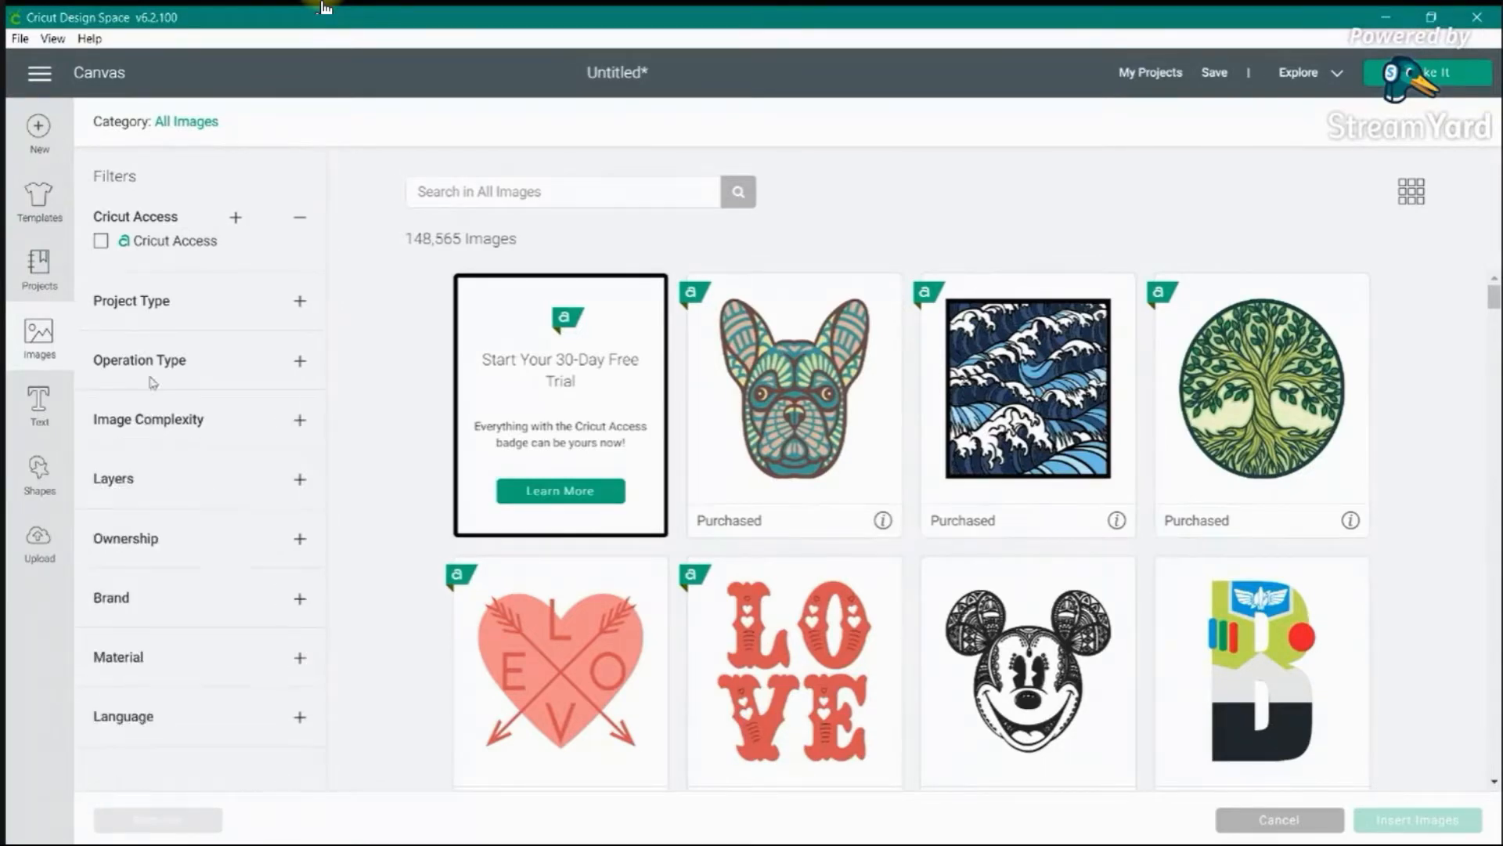
- Filter the image library by the Print then Cut operation type and check the operation label on the sun and cloud image
left_click(158, 359)
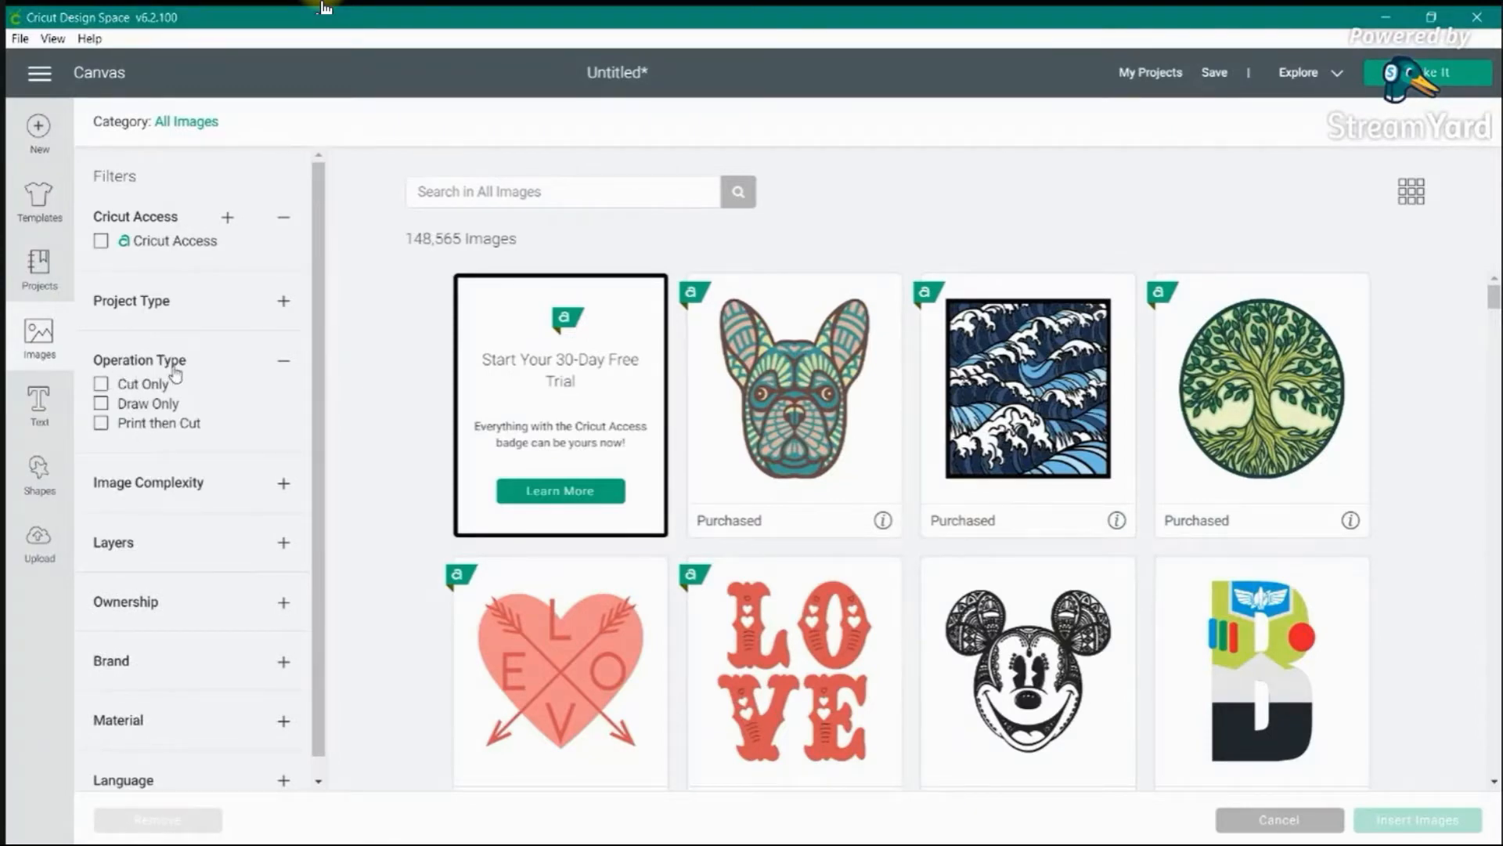
left_click(100, 423)
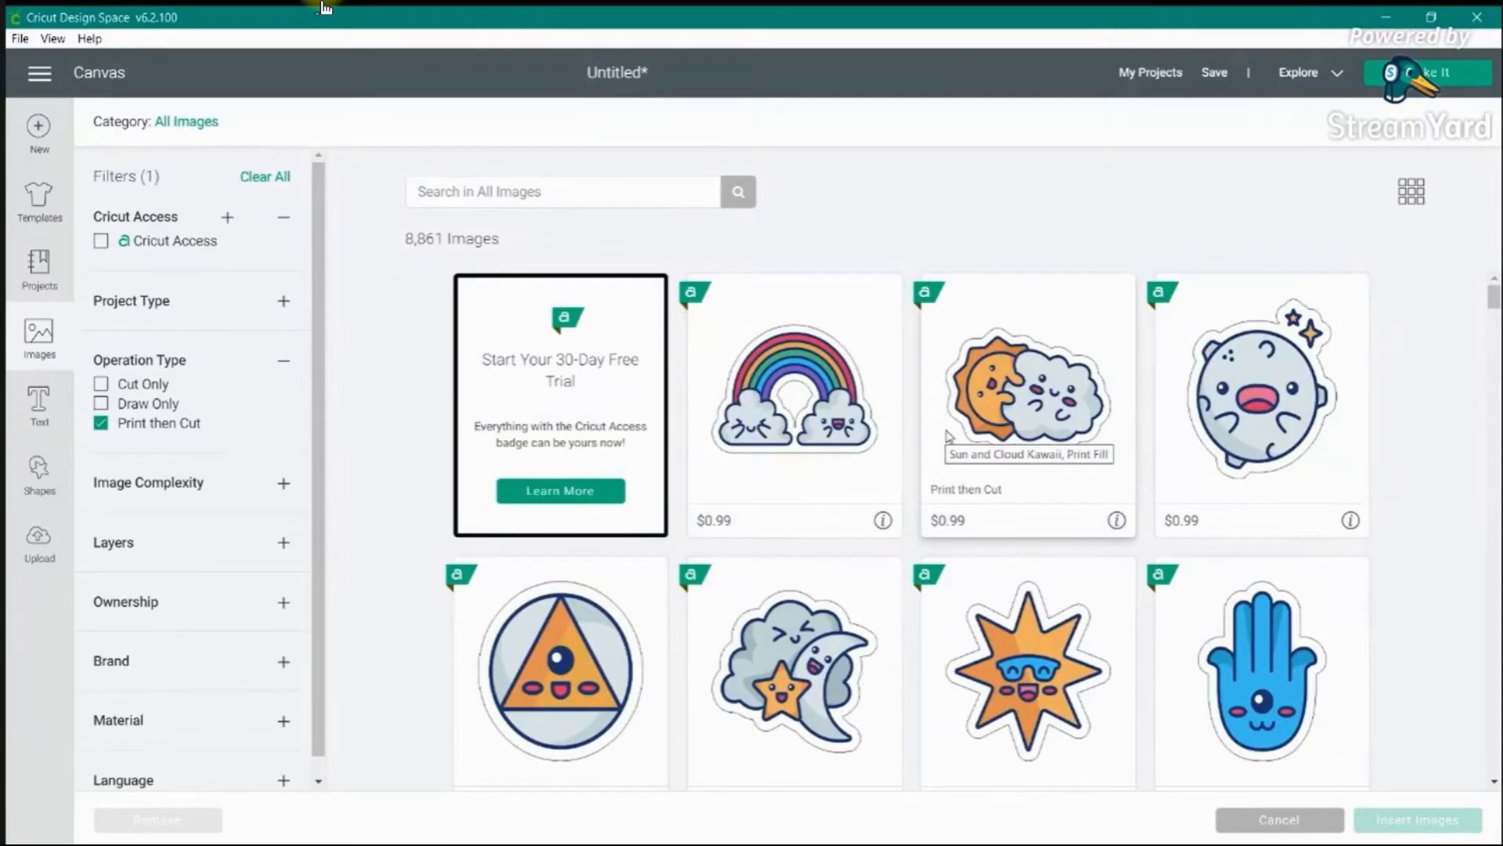
left_click_drag(932, 490, 972, 494)
left_click(1004, 490)
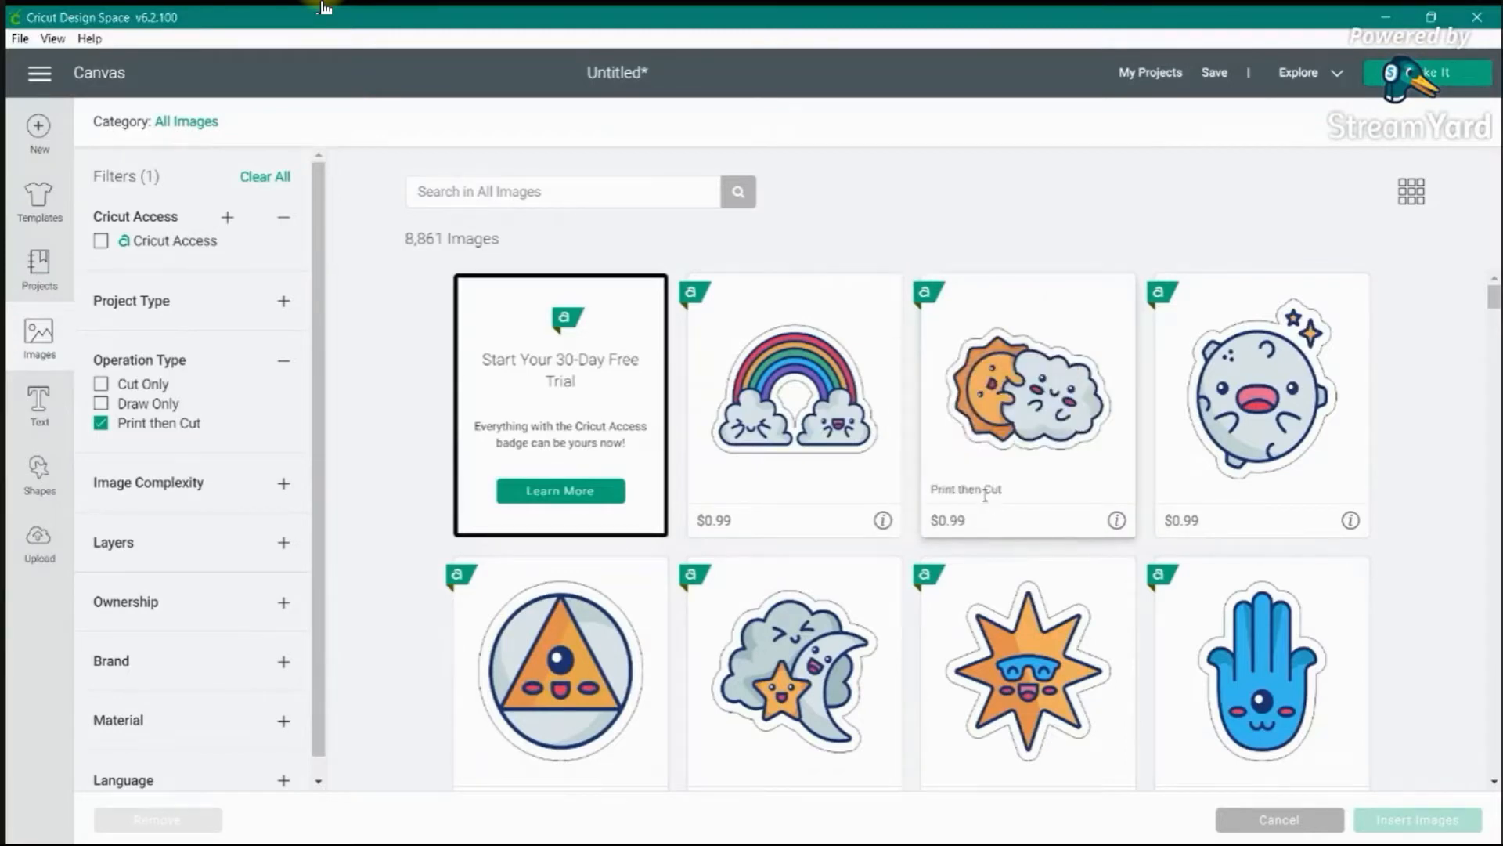
double_click(985, 494)
double_click(983, 491)
- Insert the Sun and Cloud Kawaii image and move it to about X 11, Y 0.98
left_click(1070, 432)
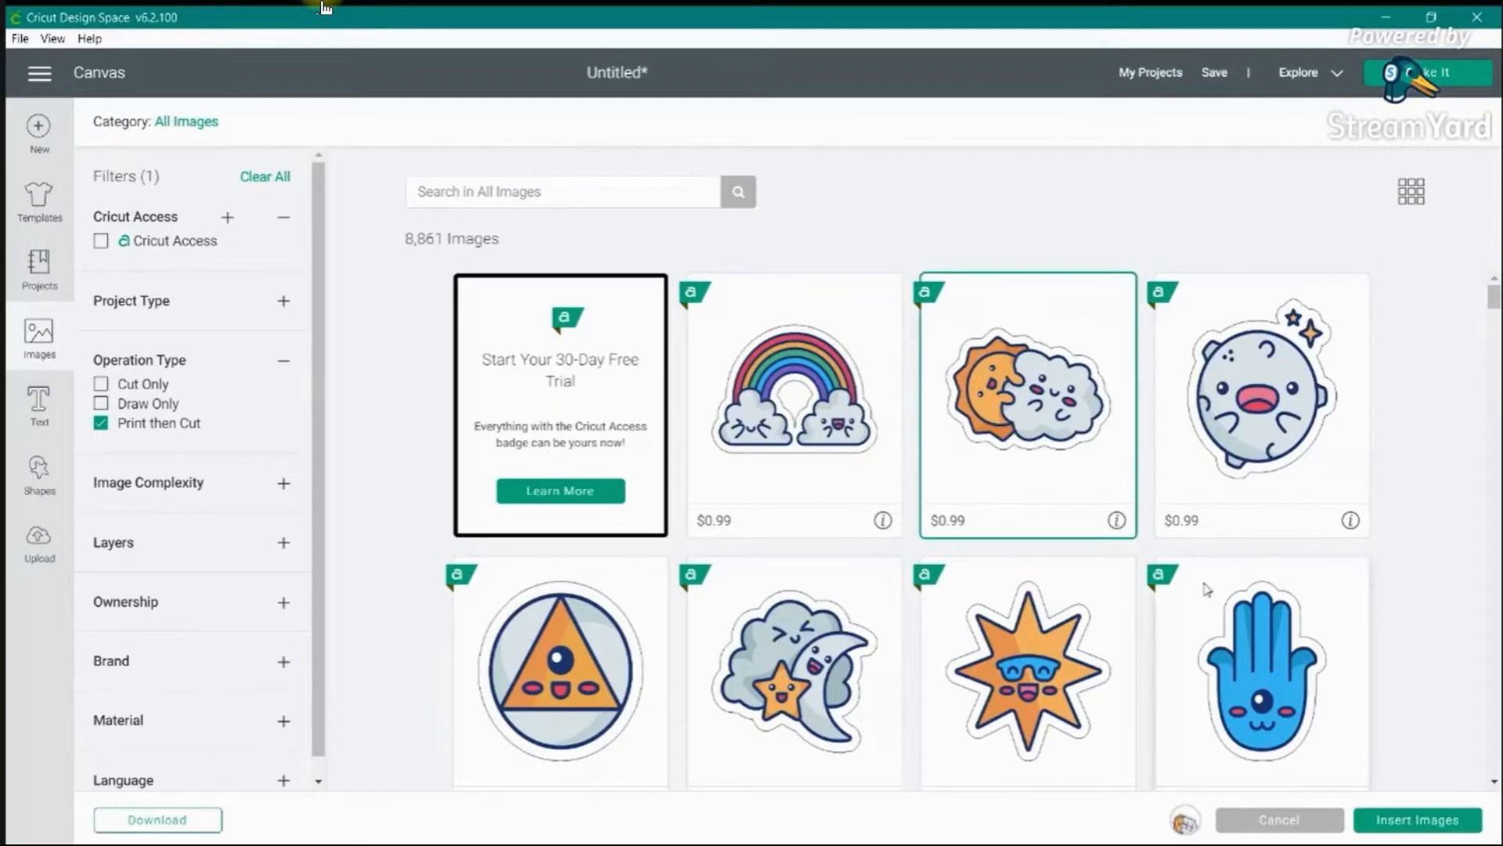
left_click(1401, 820)
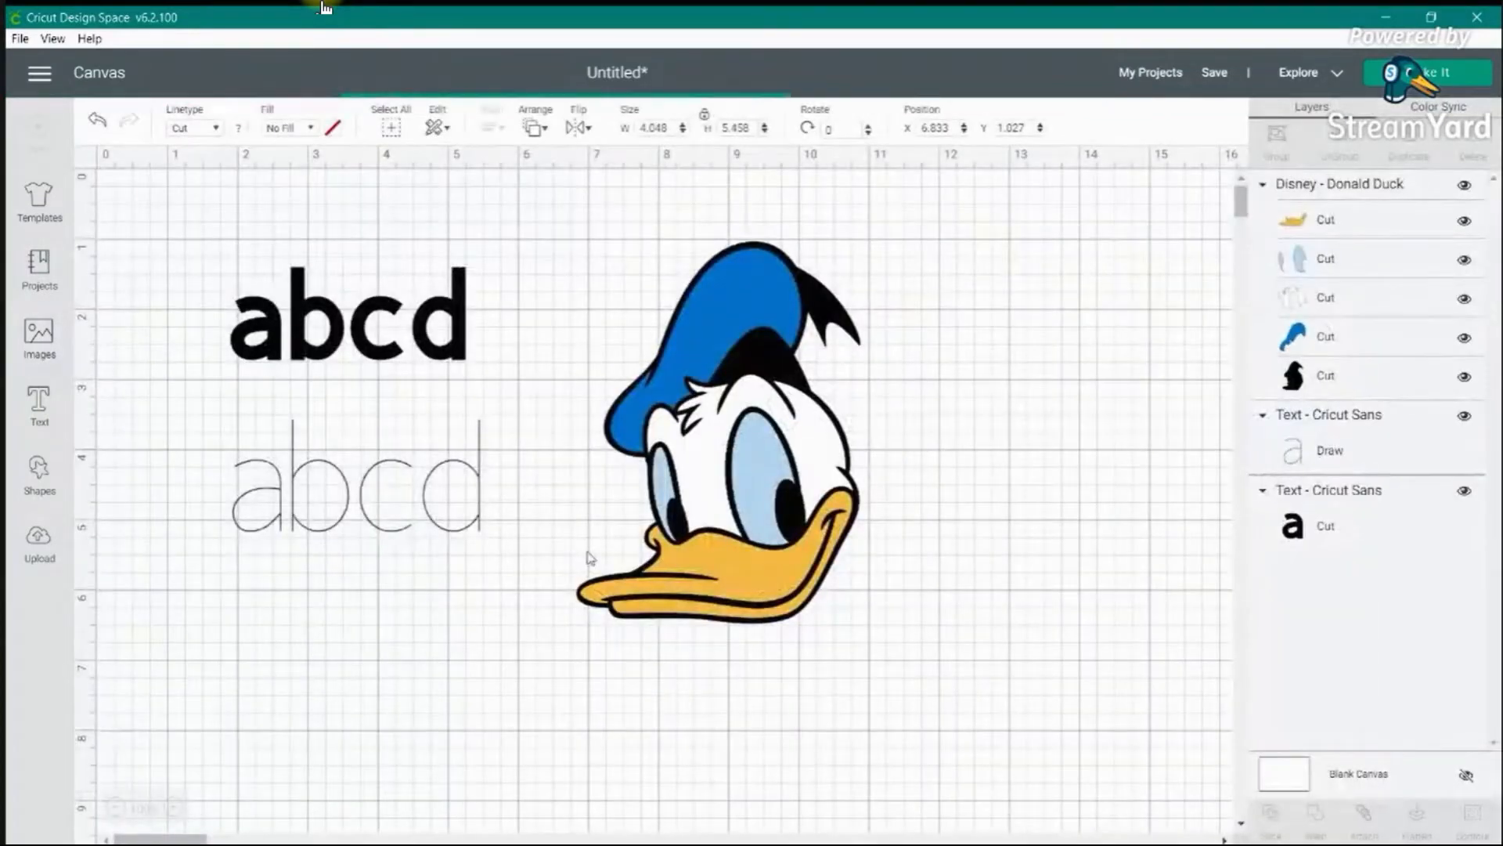
left_click_drag(432, 552, 989, 394)
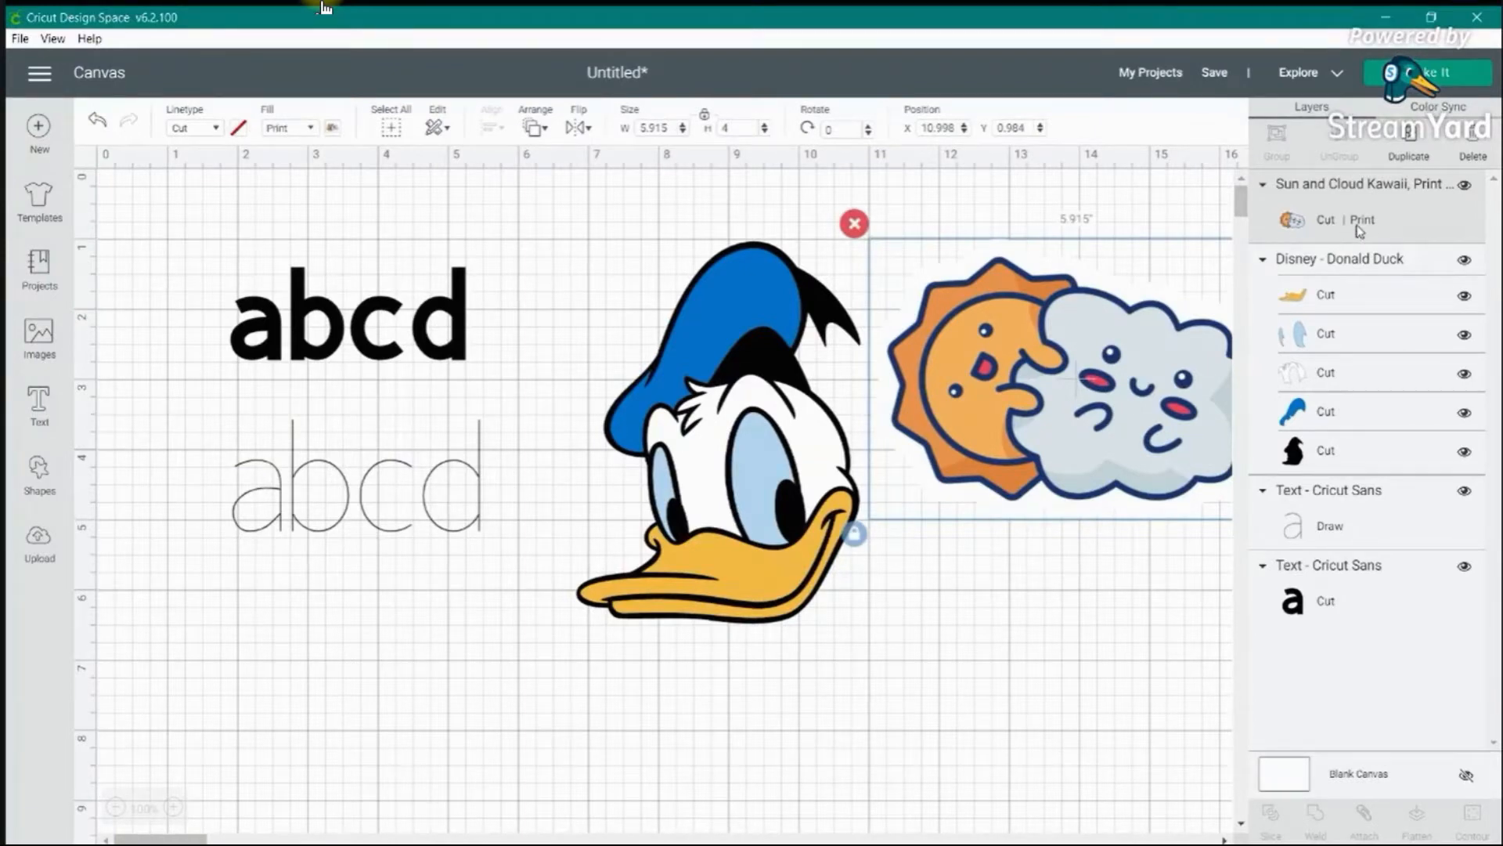
- Compare the operations assigned to the Donald Duck layers and the two "abcd" text layers
left_click(1348, 266)
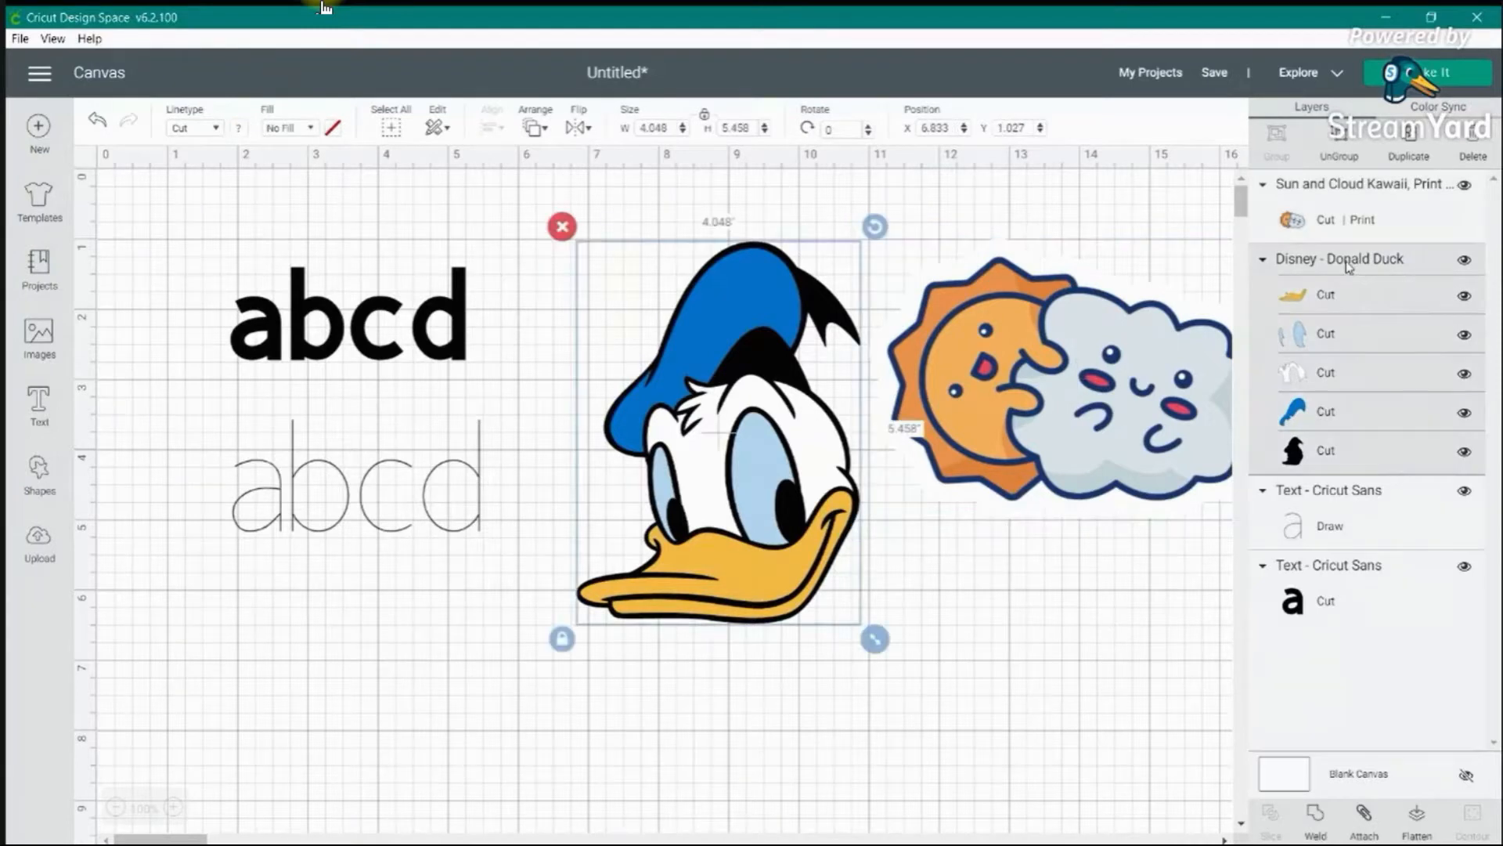
left_click(1337, 509)
left_click(1341, 574)
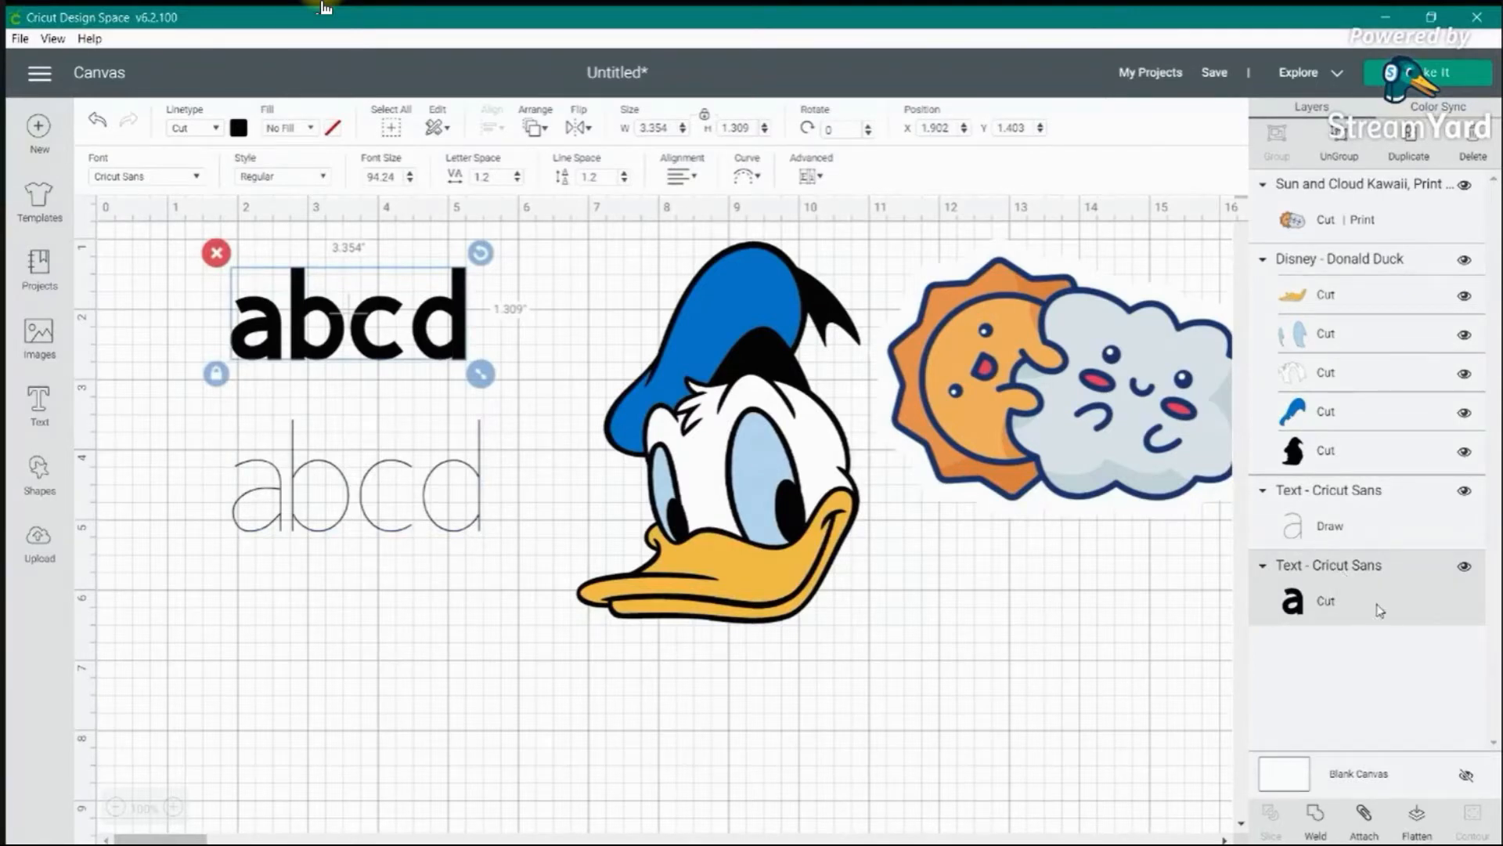
- Shift both "abcd" texts and the Donald Duck image leftward, and move the sun and cloud image to about X 9.78, Y 0.39
left_click_drag(372, 328, 321, 335)
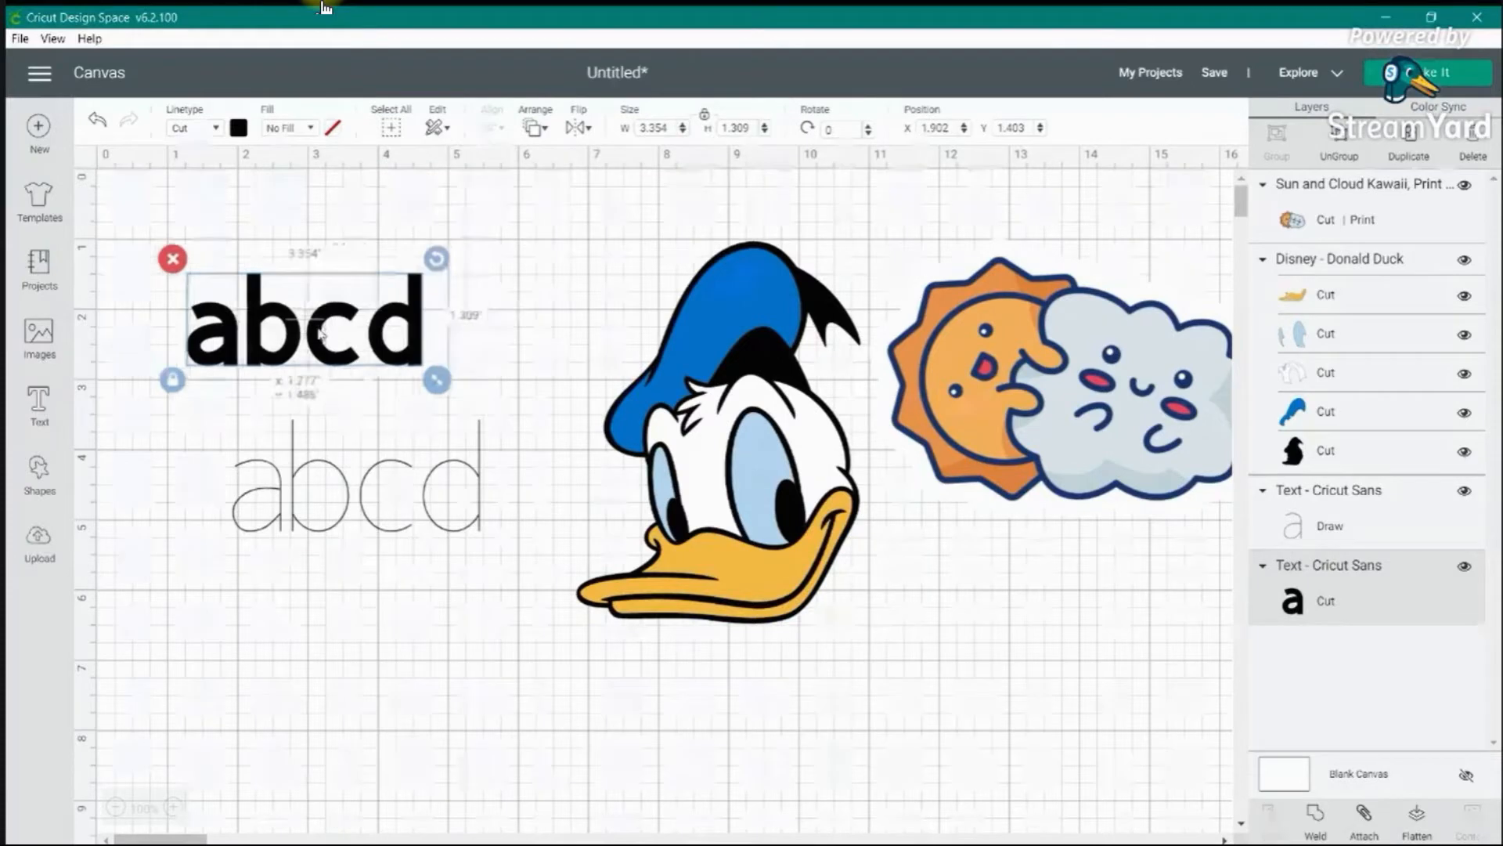
left_click_drag(461, 492, 379, 490)
left_click_drag(728, 439, 621, 429)
left_click_drag(1061, 472, 973, 433)
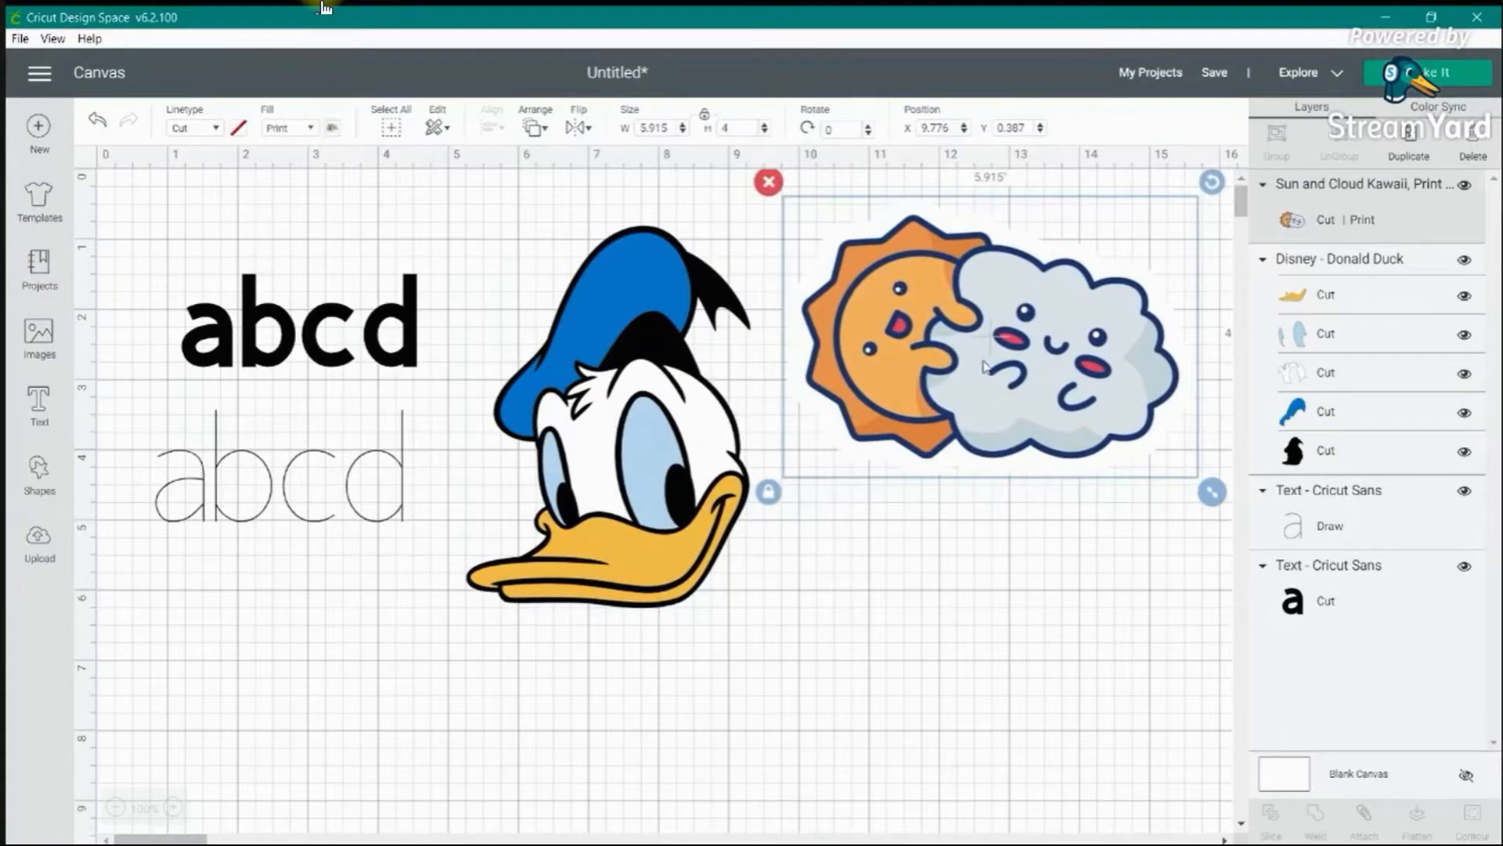
- Set the fill of the bold "abcd" text to Print
left_click(257, 340, "shift")
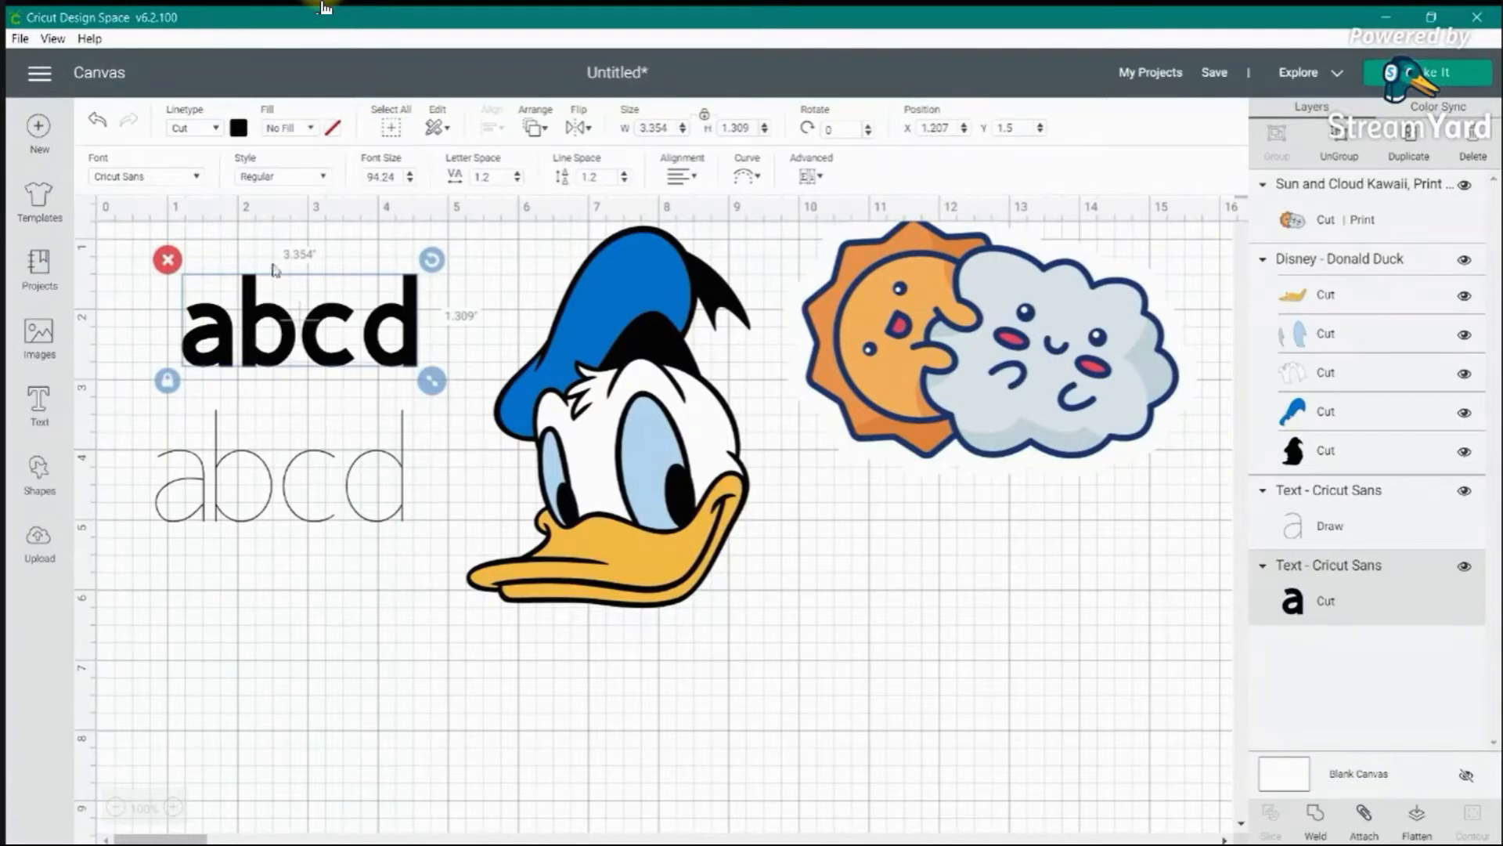
left_click(186, 140)
left_click(188, 141)
left_click(290, 134)
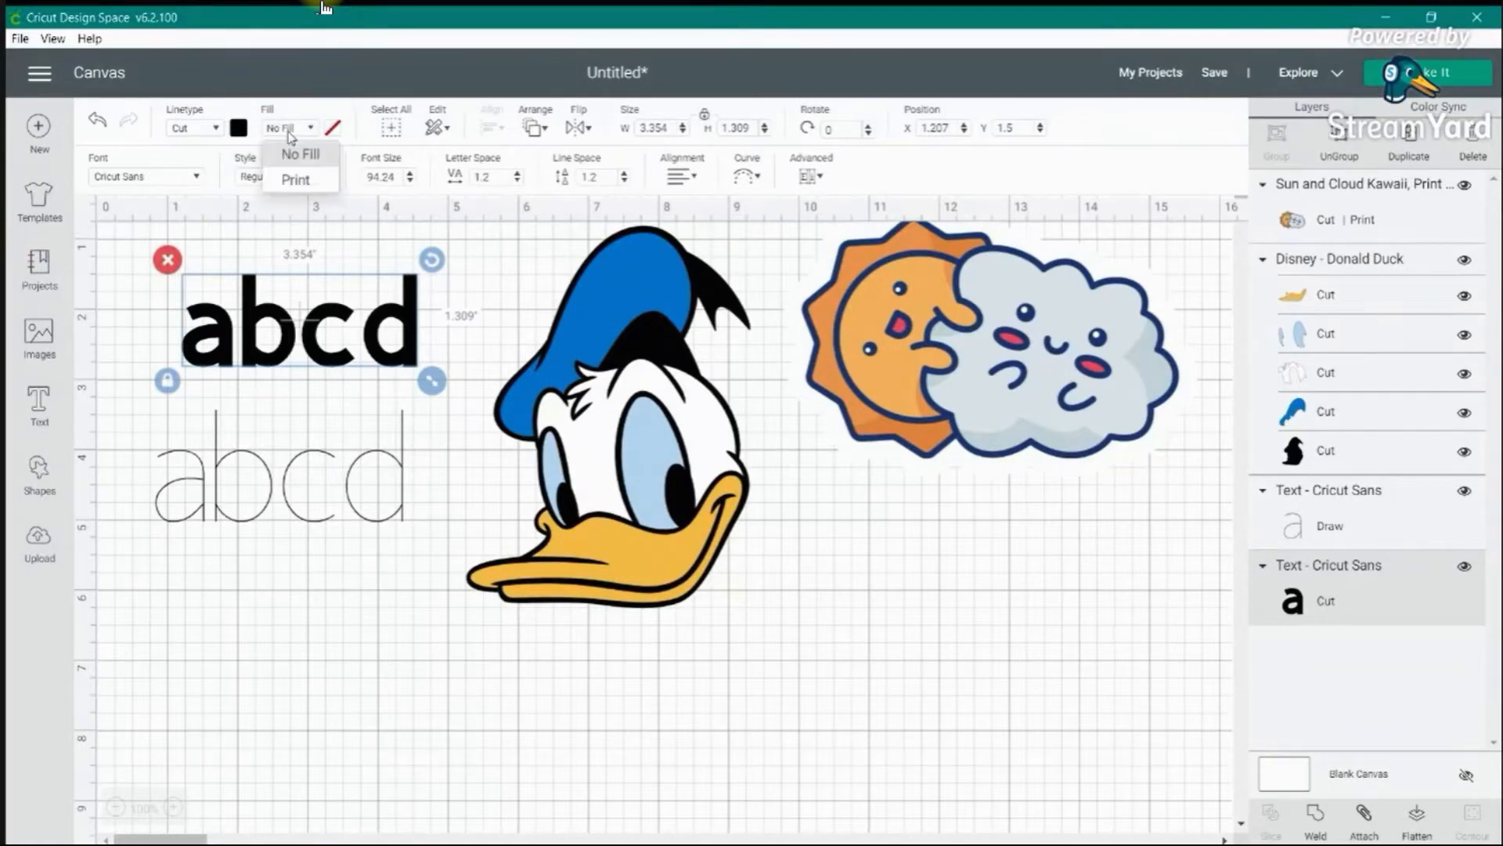
left_click(294, 182)
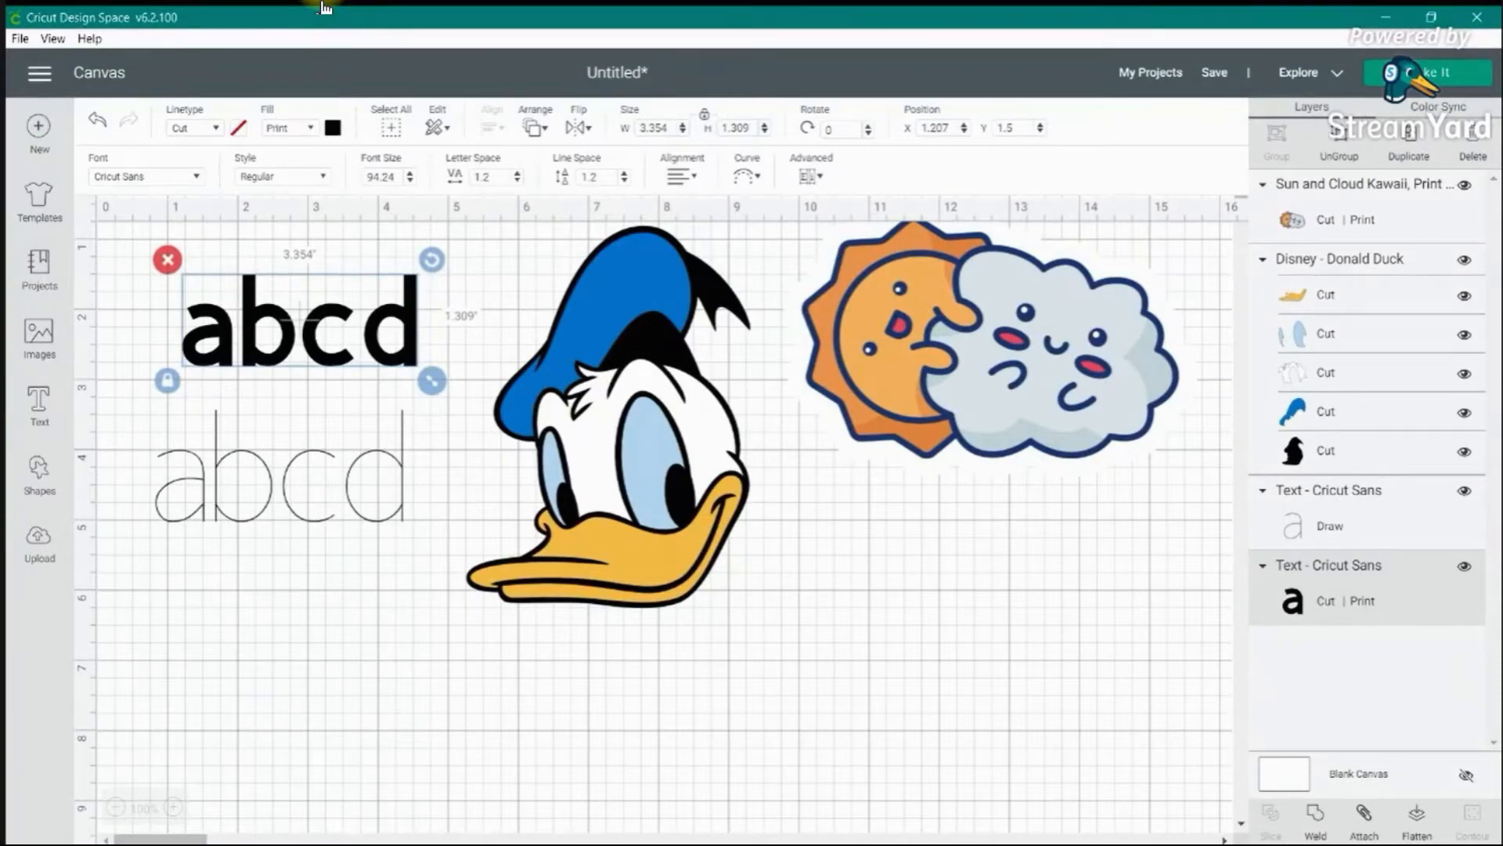
- Preview the mats, examine the Print then Cut sheet with the sun and cloud image and bold text, and return to the canvas
left_click(1429, 74)
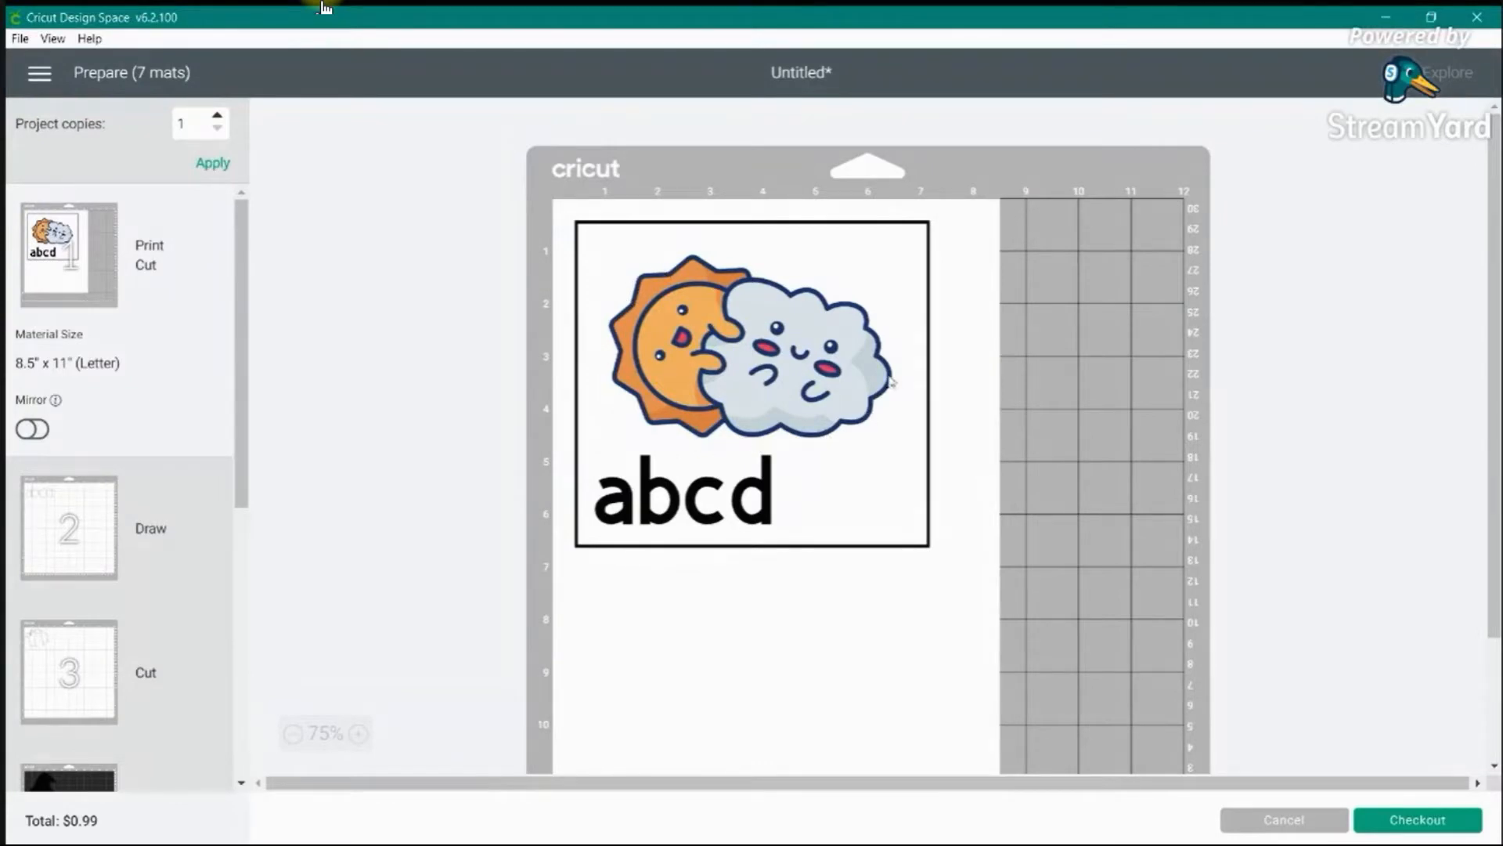
scroll(683, 417, "down", 2)
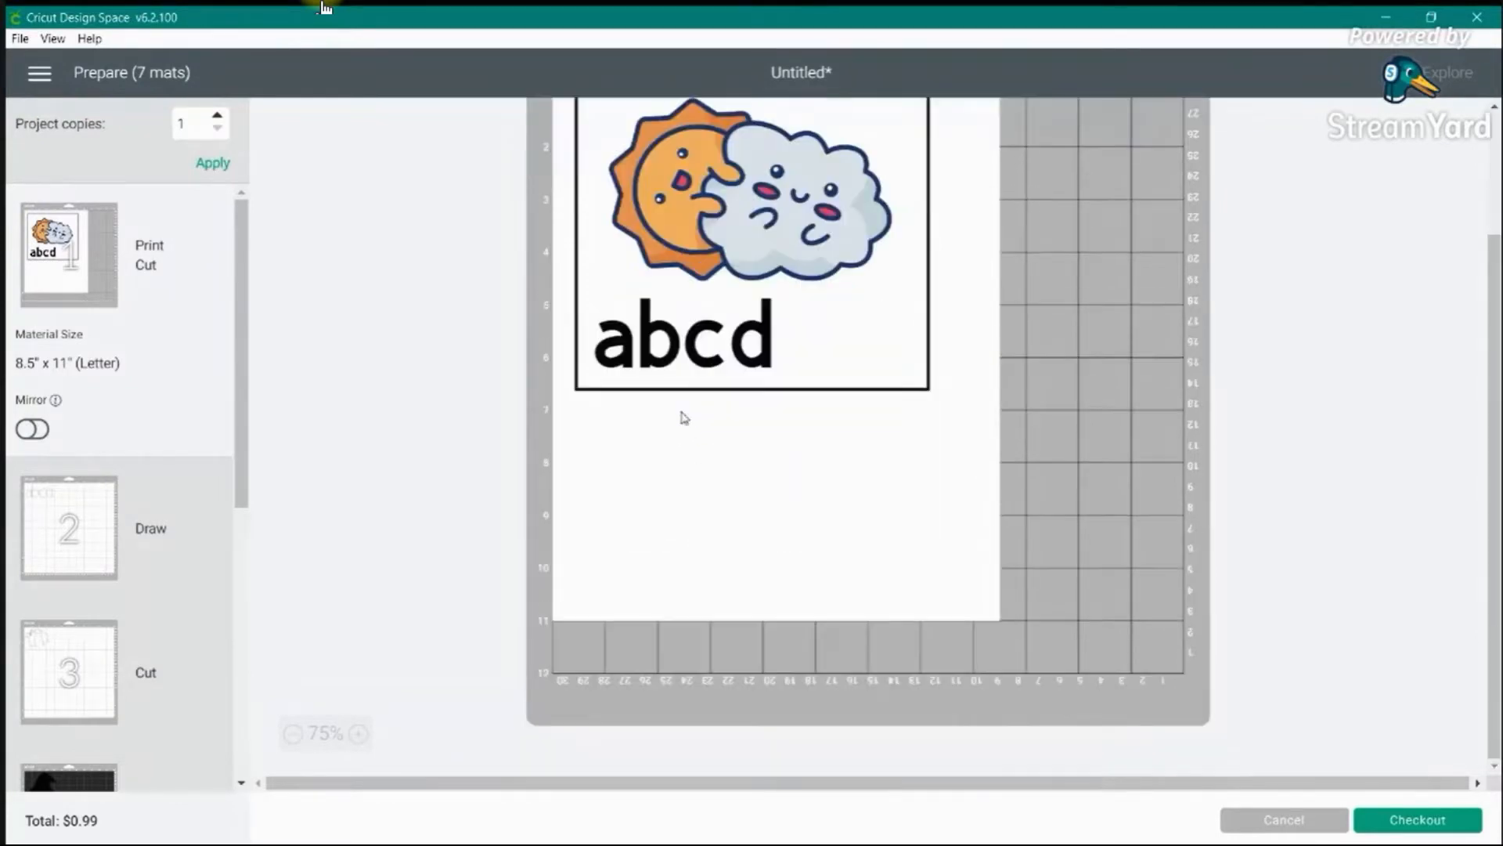
scroll(681, 416, "up", 2)
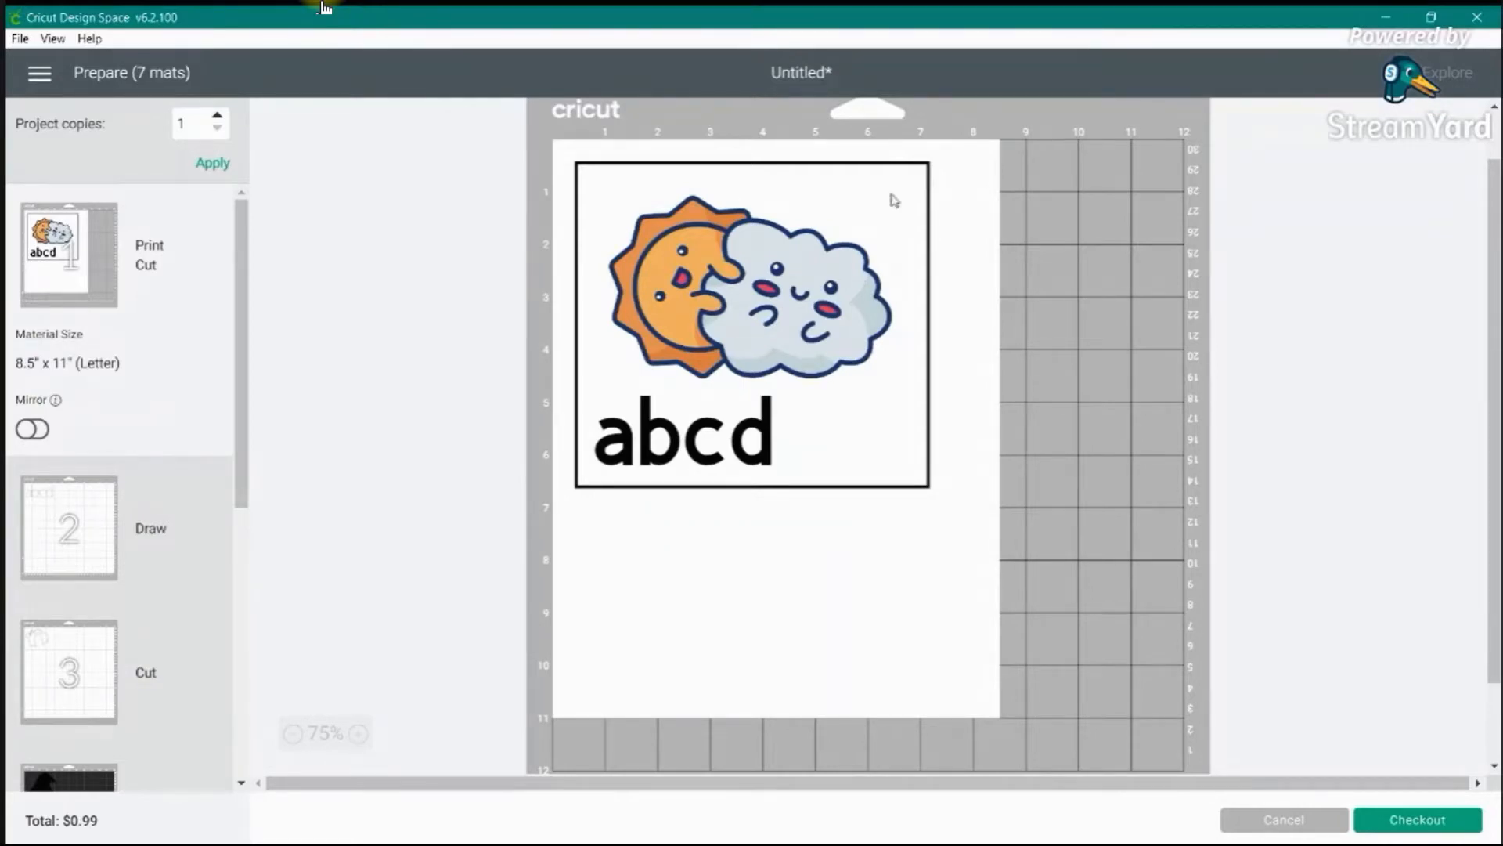
left_click(1285, 817)
- Move the bold "abcd" text to about X 0.96, Y 1.54 and keep its fill on Print
left_click(942, 304)
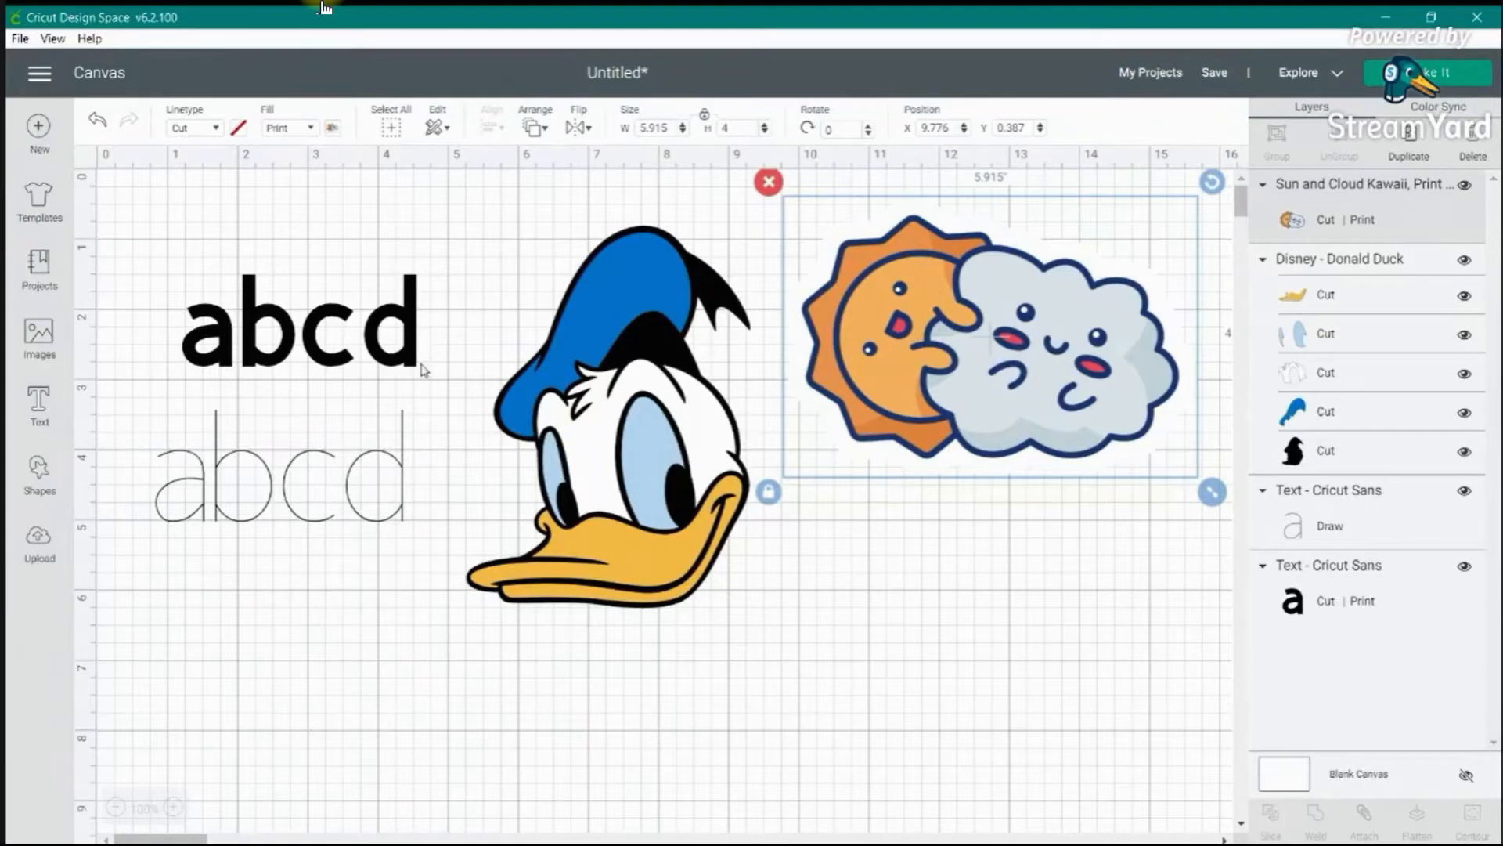
left_click_drag(415, 360, 394, 363)
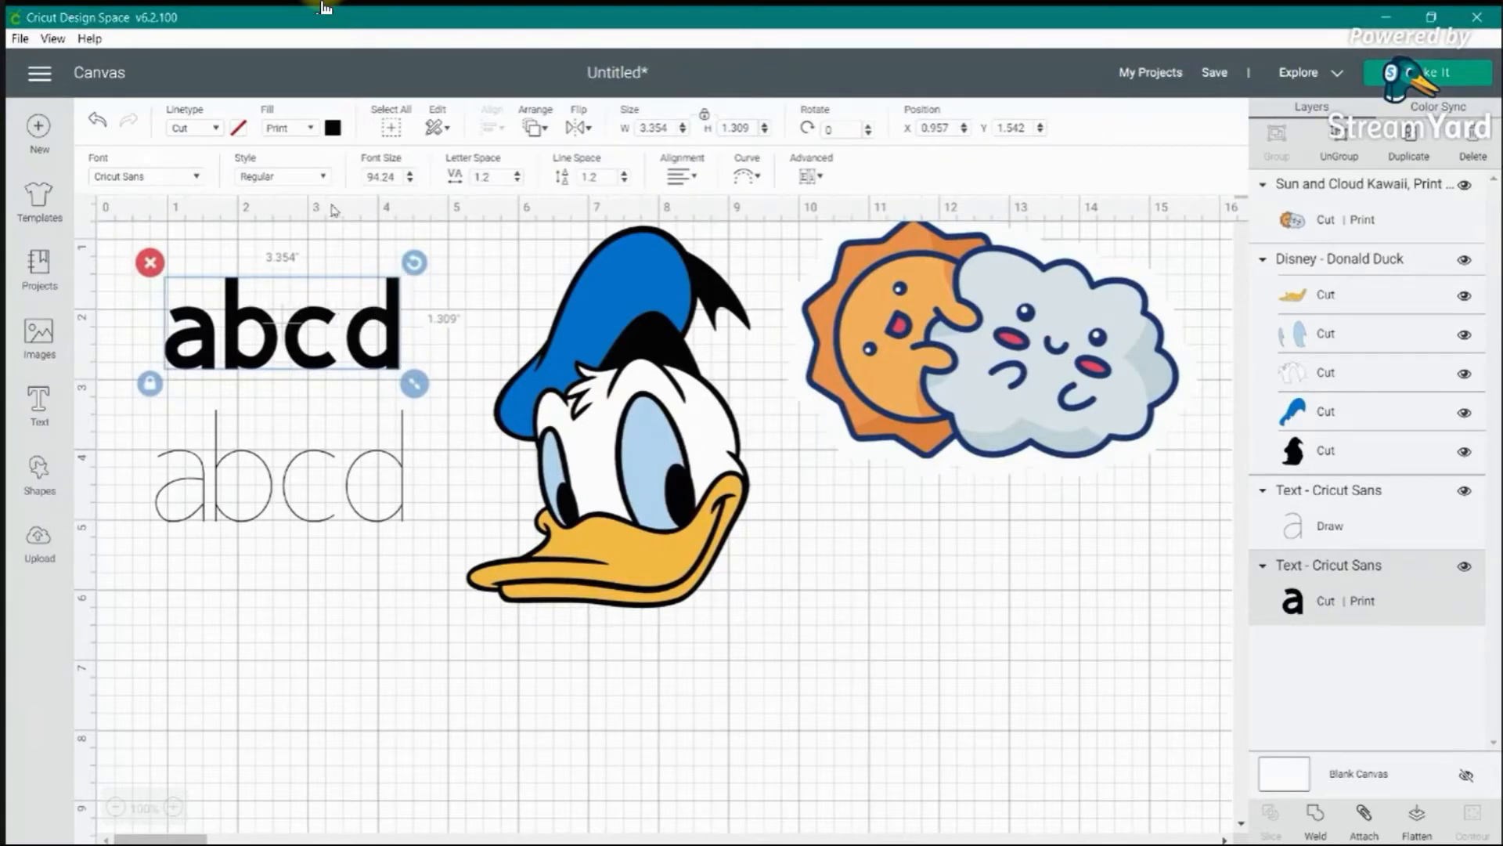
left_click(278, 129)
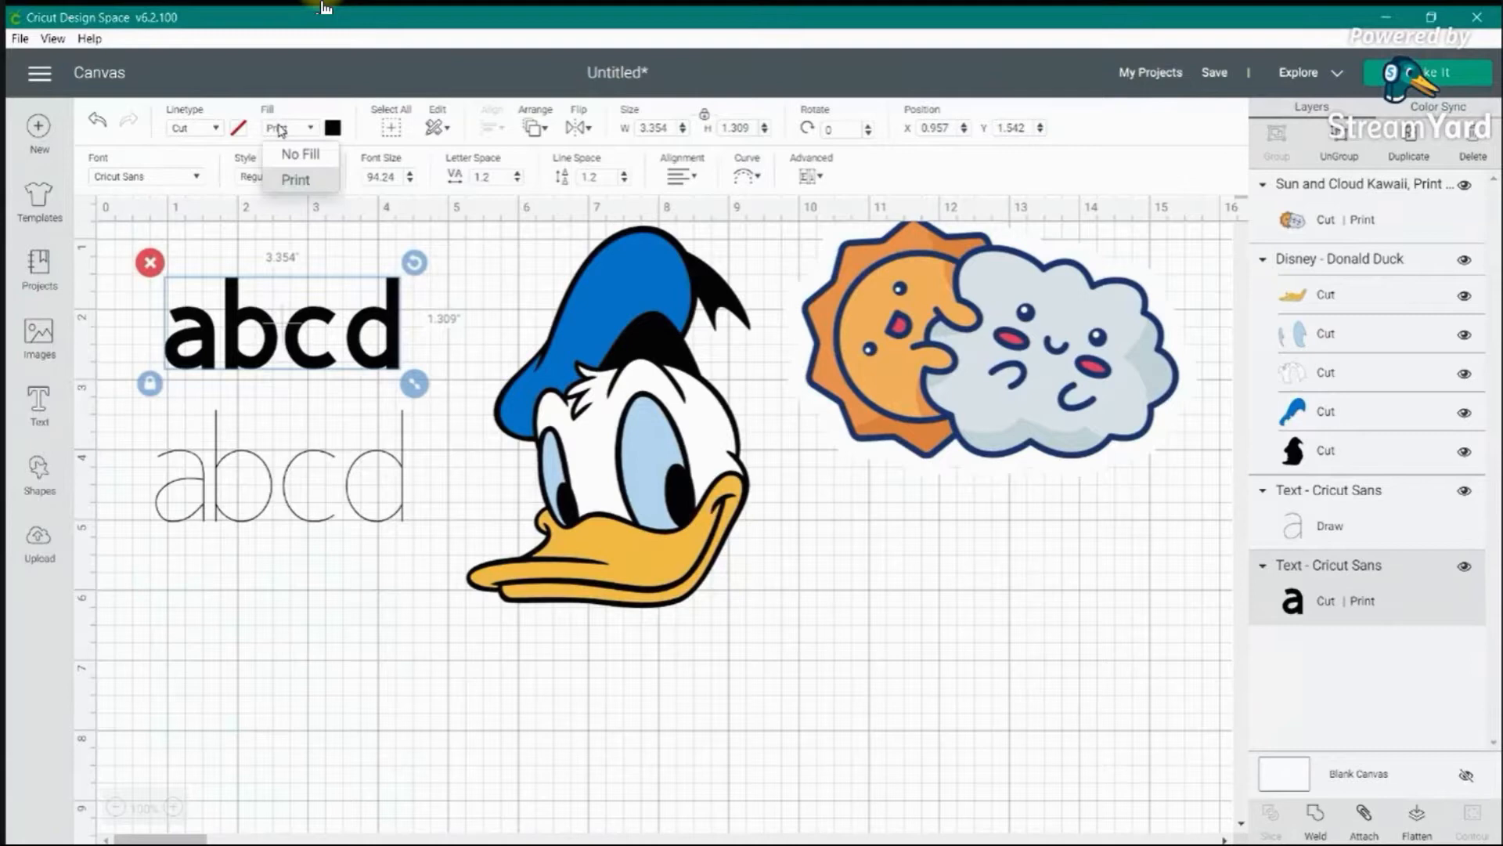
left_click(294, 176)
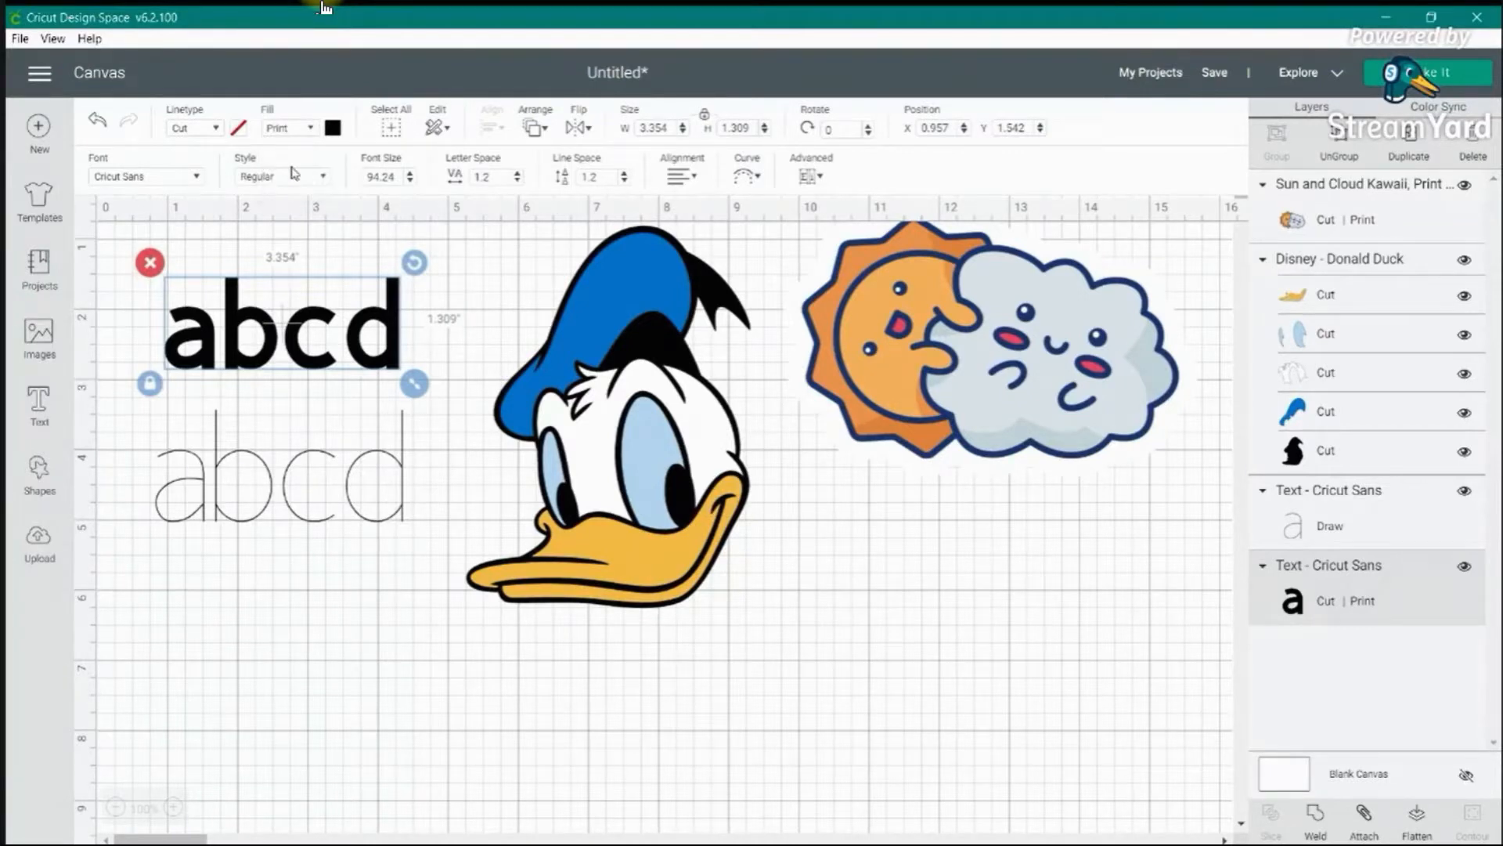
- Try the Cut linetype with Print fill on the writing-style "abcd" text
left_click(323, 523)
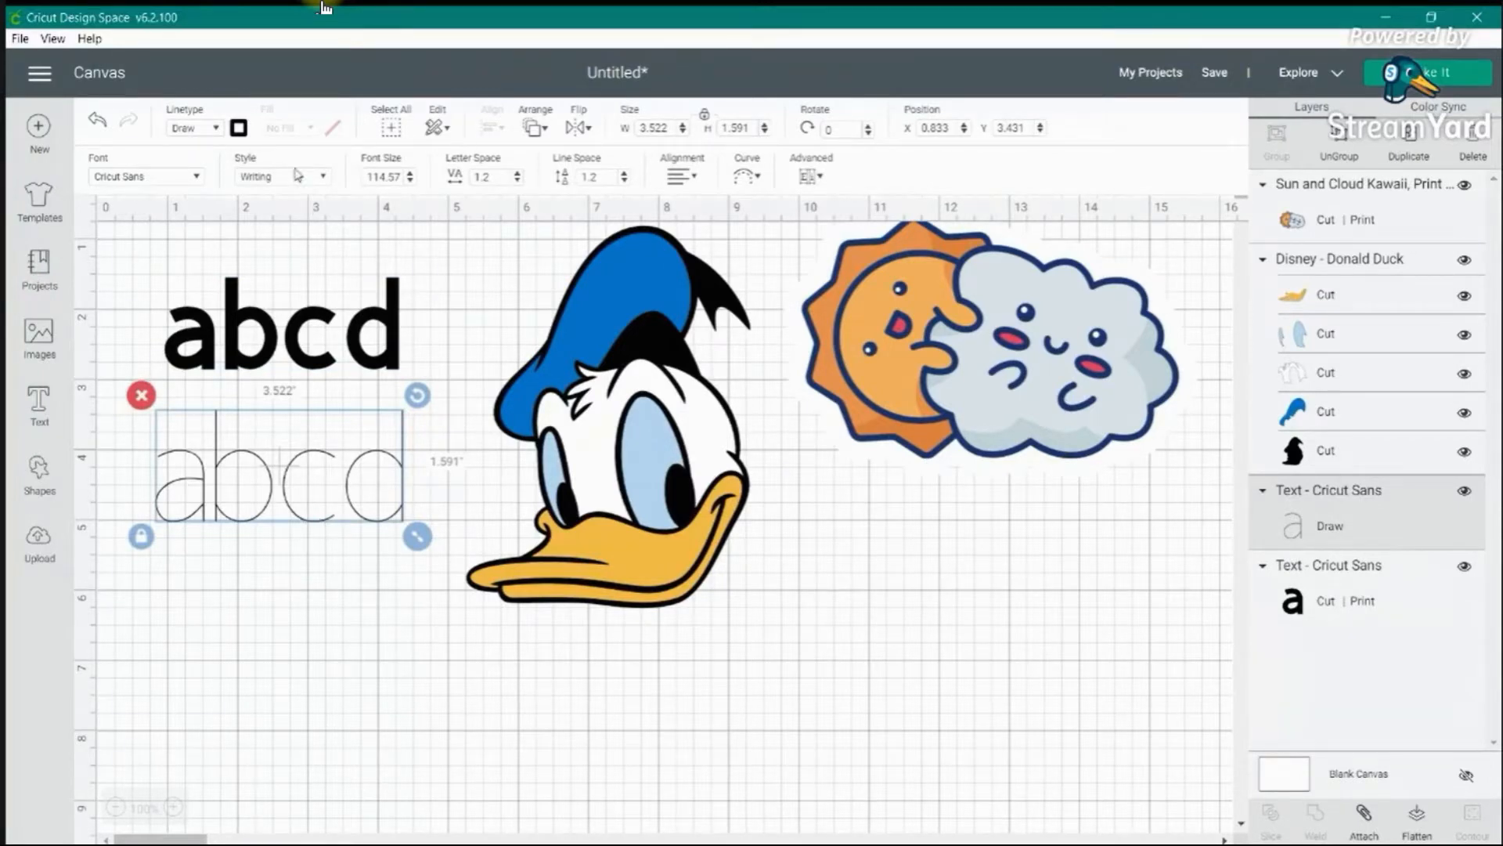
left_click(193, 128)
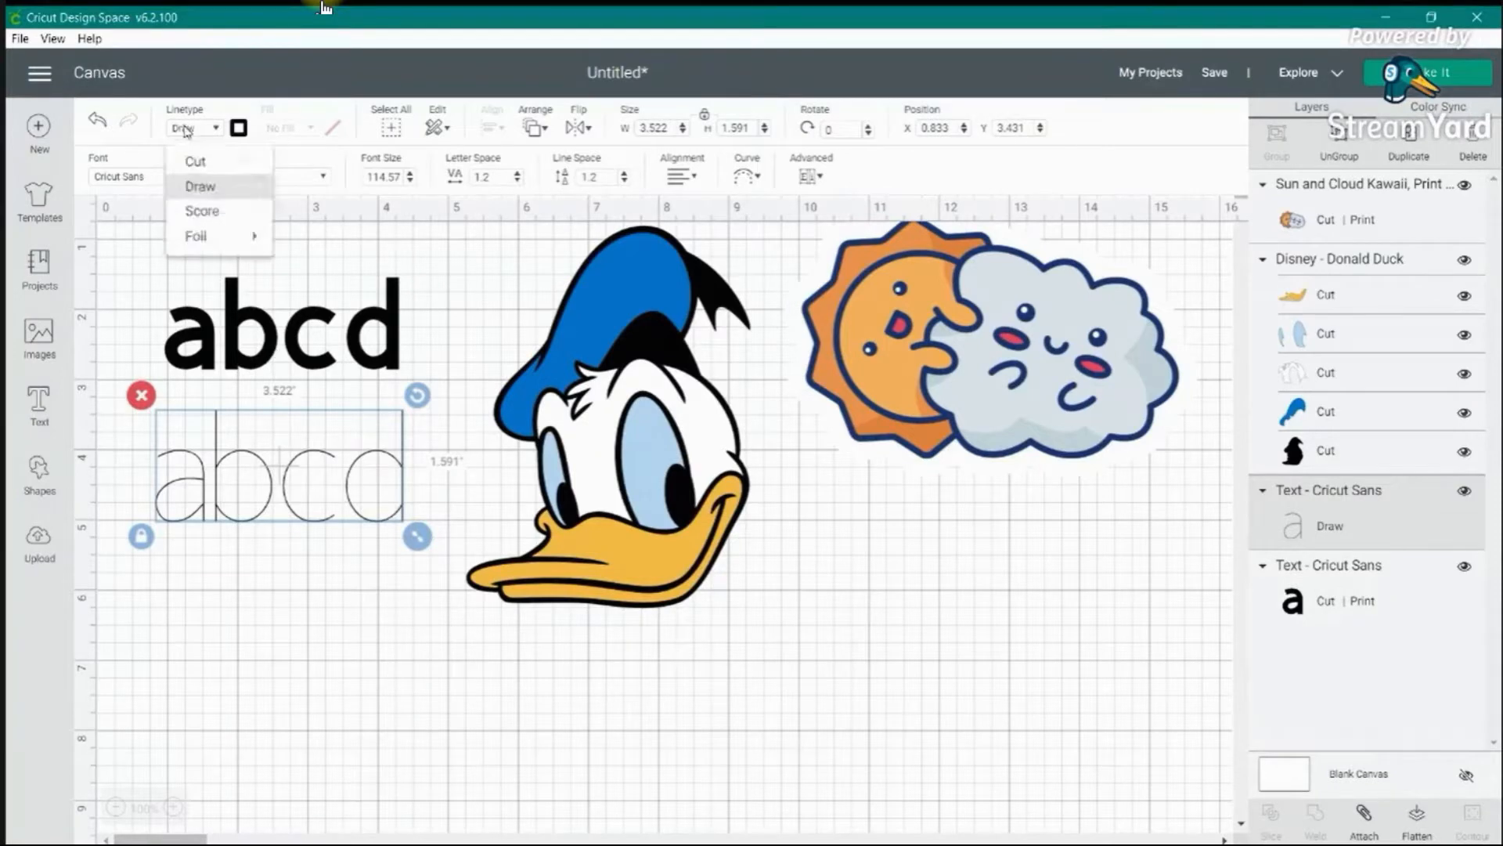
left_click(188, 162)
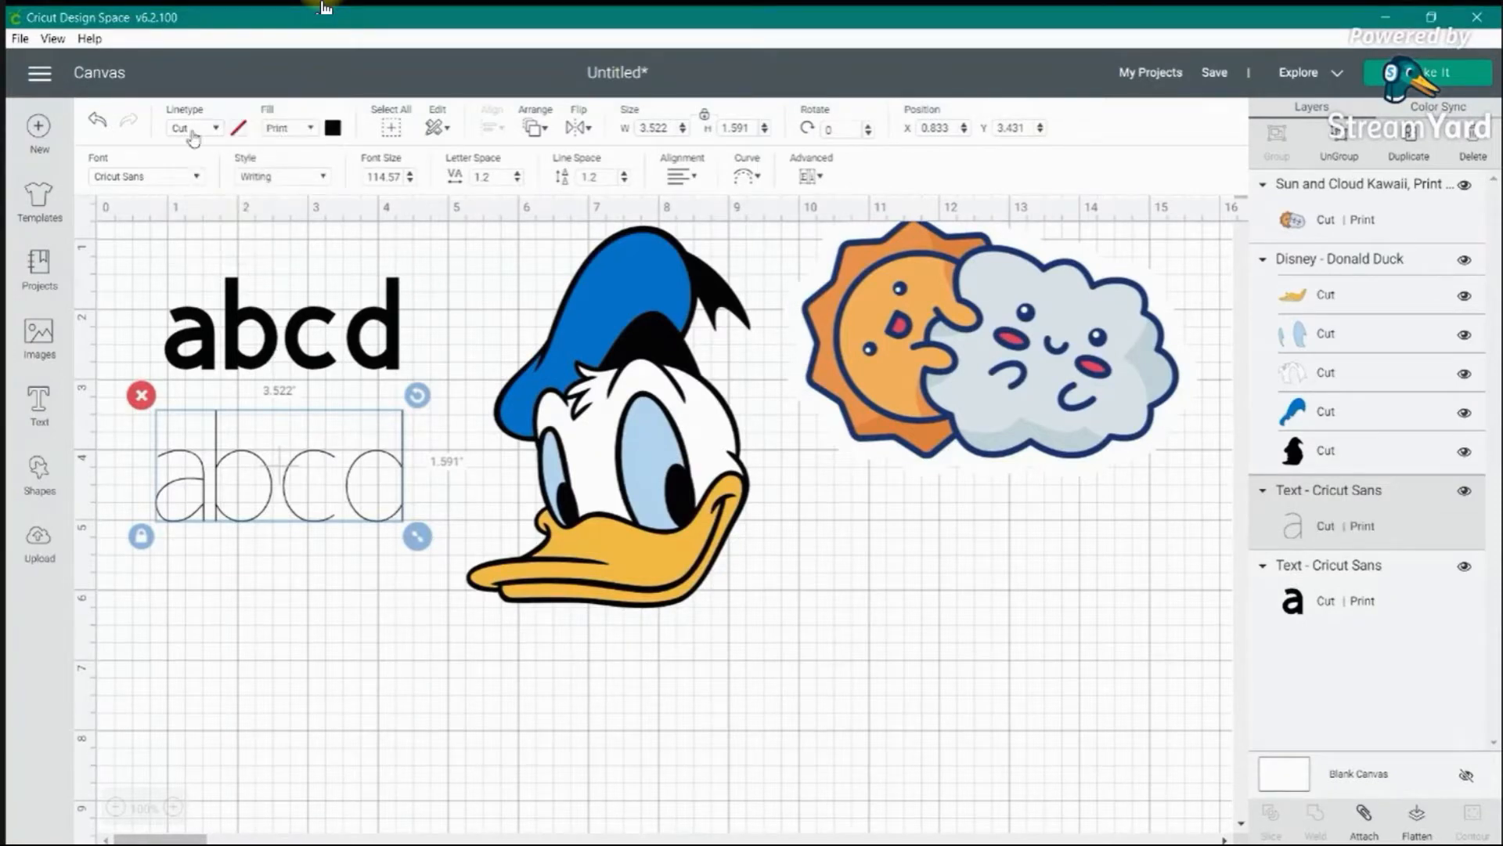
left_click(285, 129)
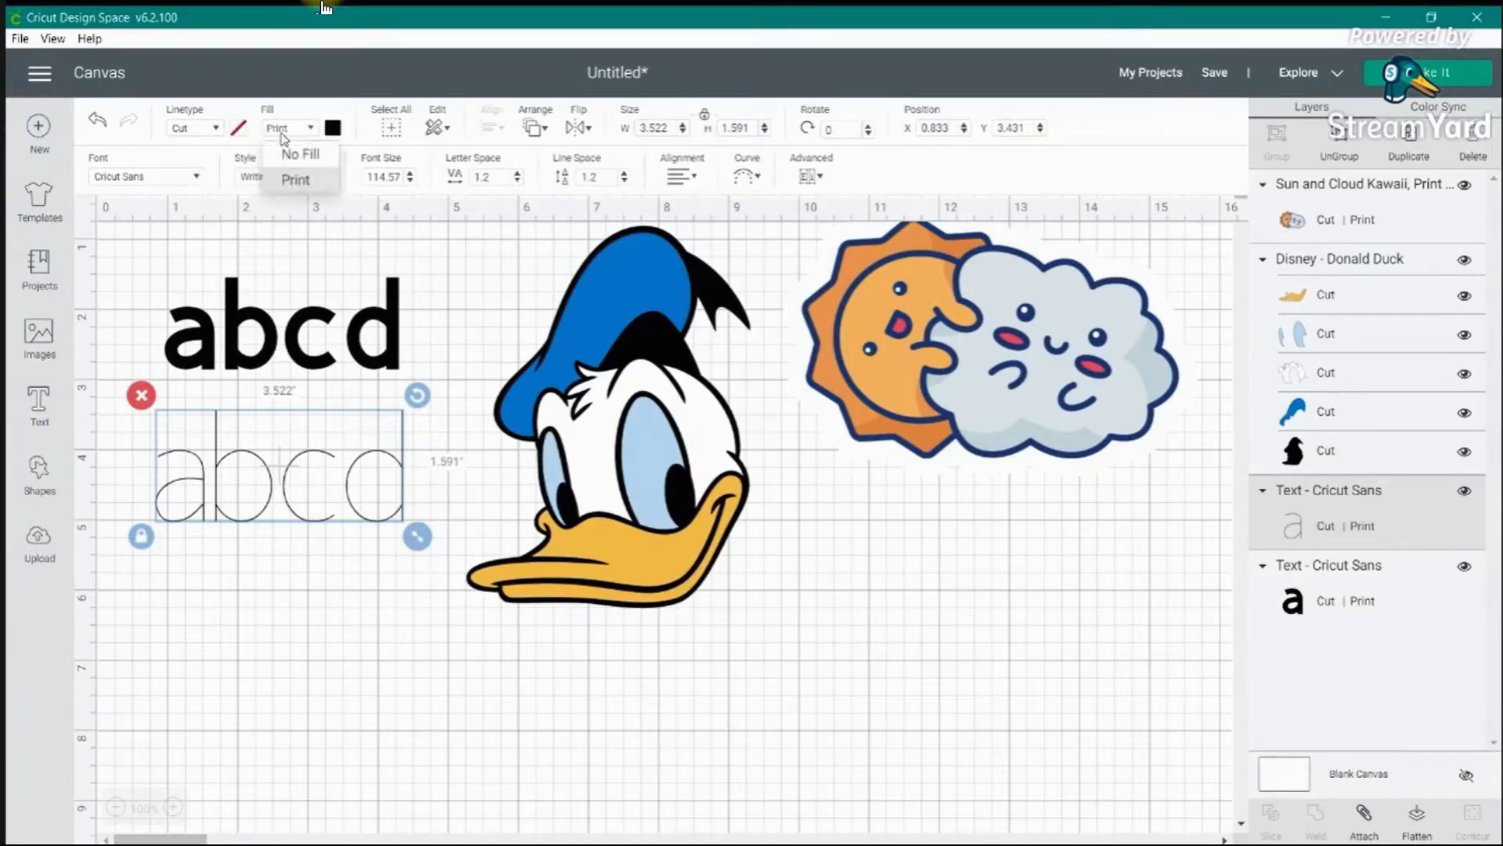
left_click(299, 181)
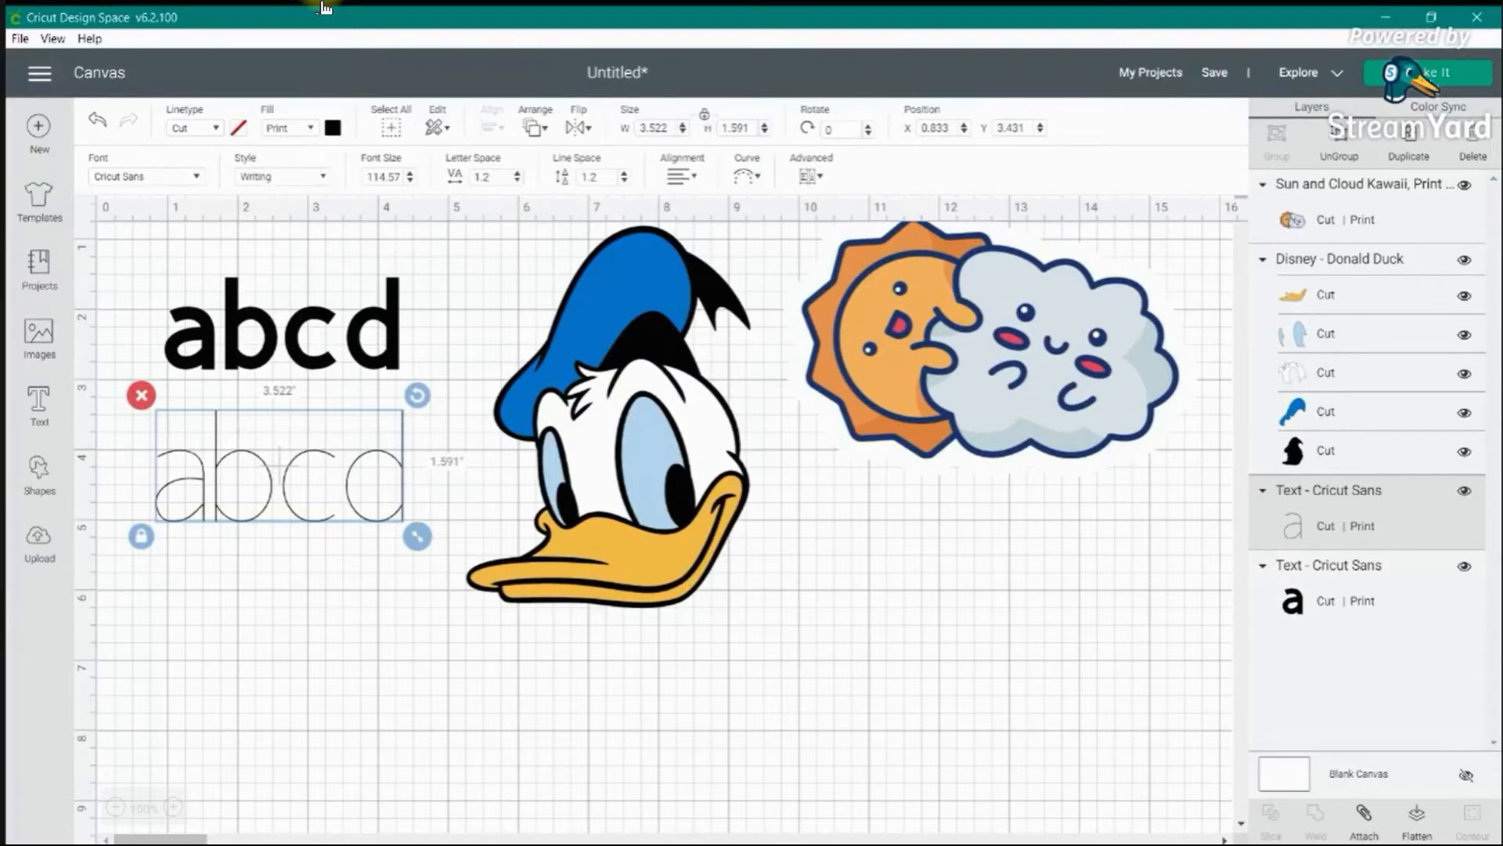
- Preview the mats to examine both "abcd" texts on the print sheet, and return to the canvas
left_click(1432, 76)
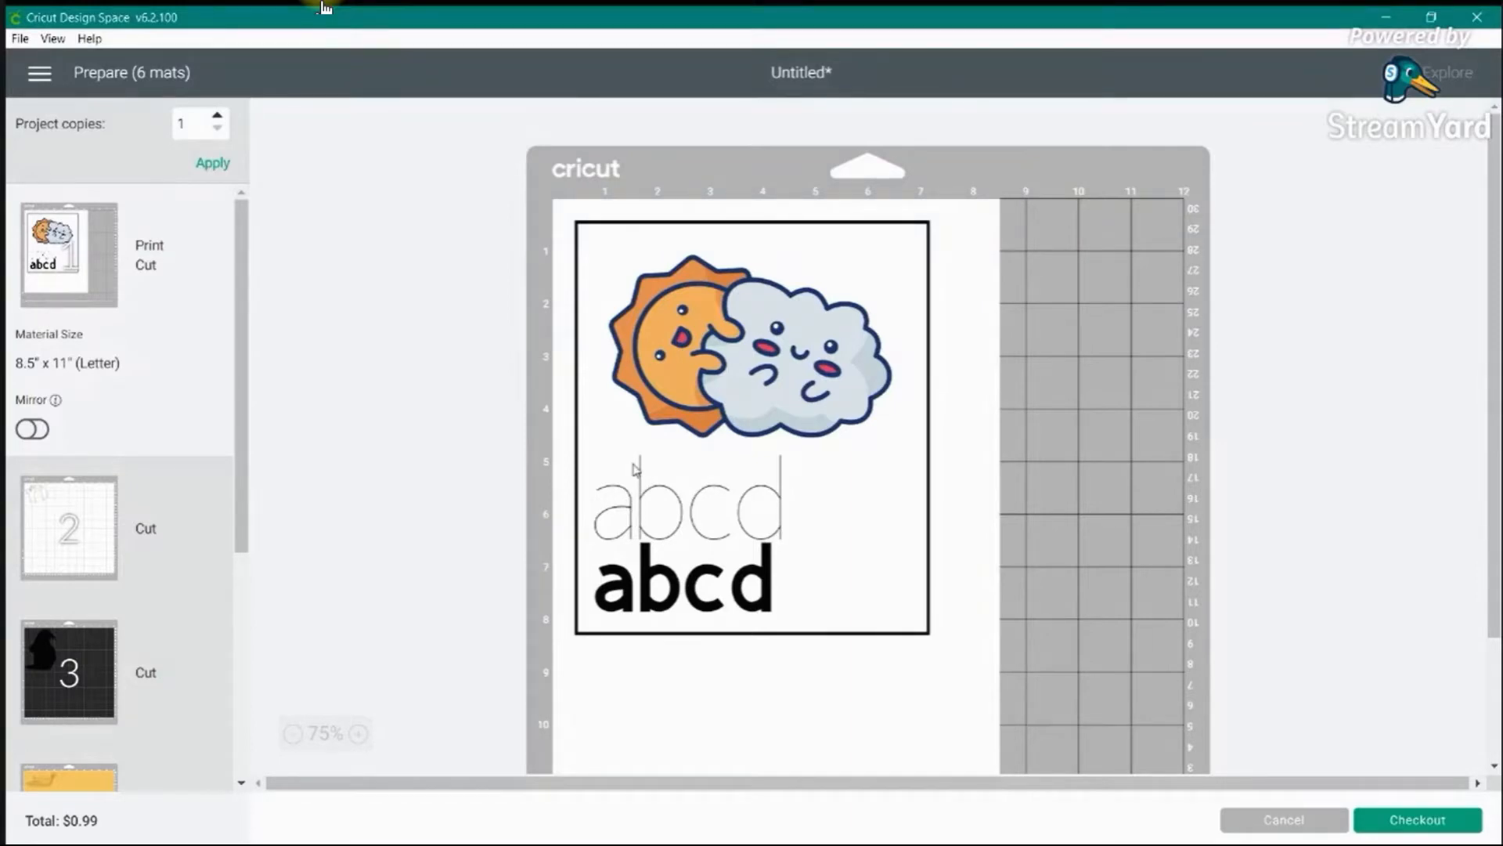
left_click(1297, 821)
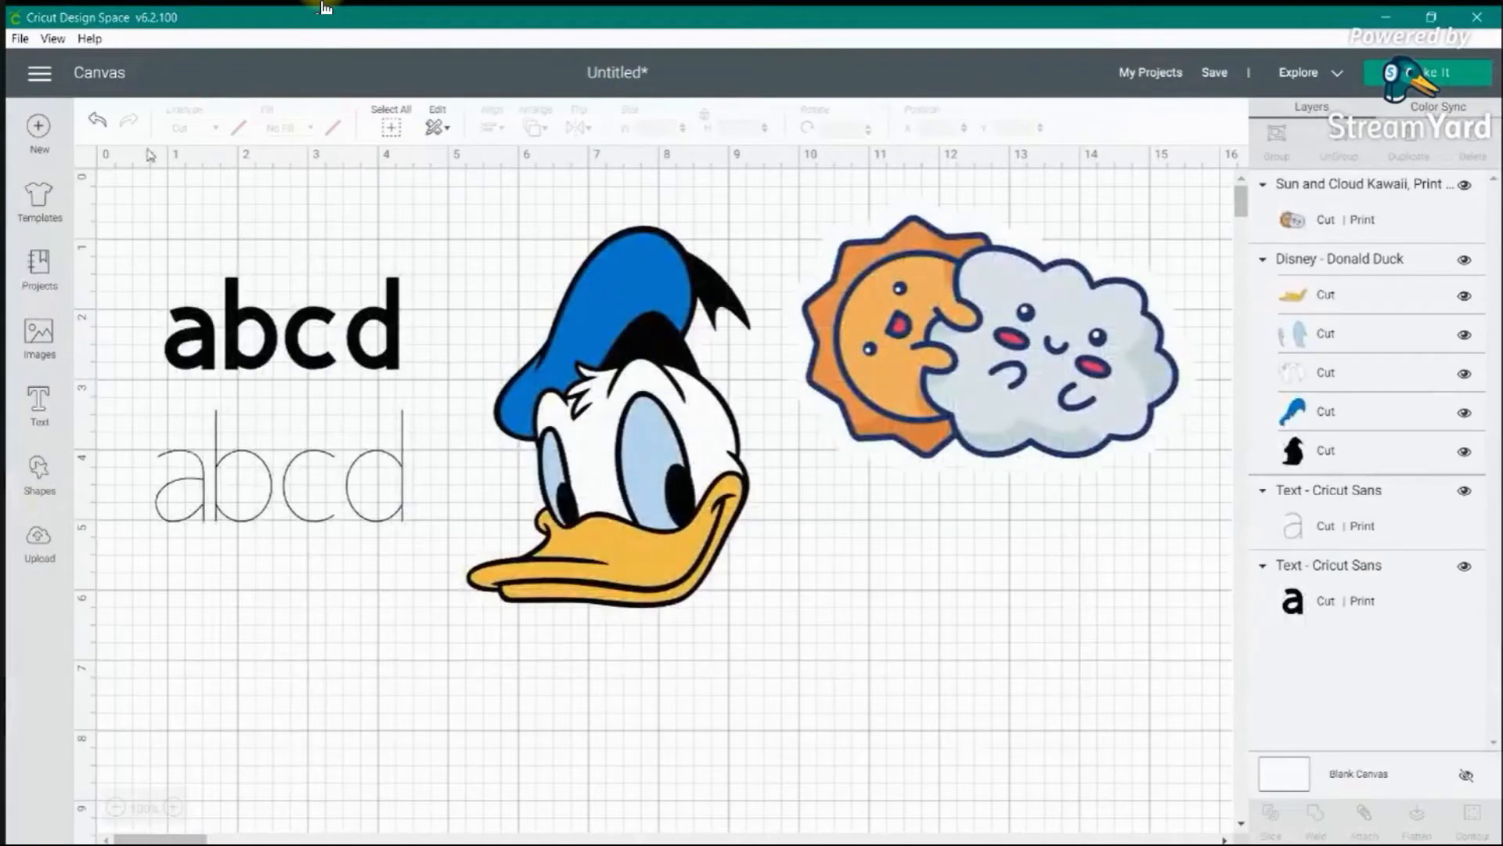
- Undo the linetype change on the writing-style "abcd" text
left_click(97, 123)
left_click(313, 495)
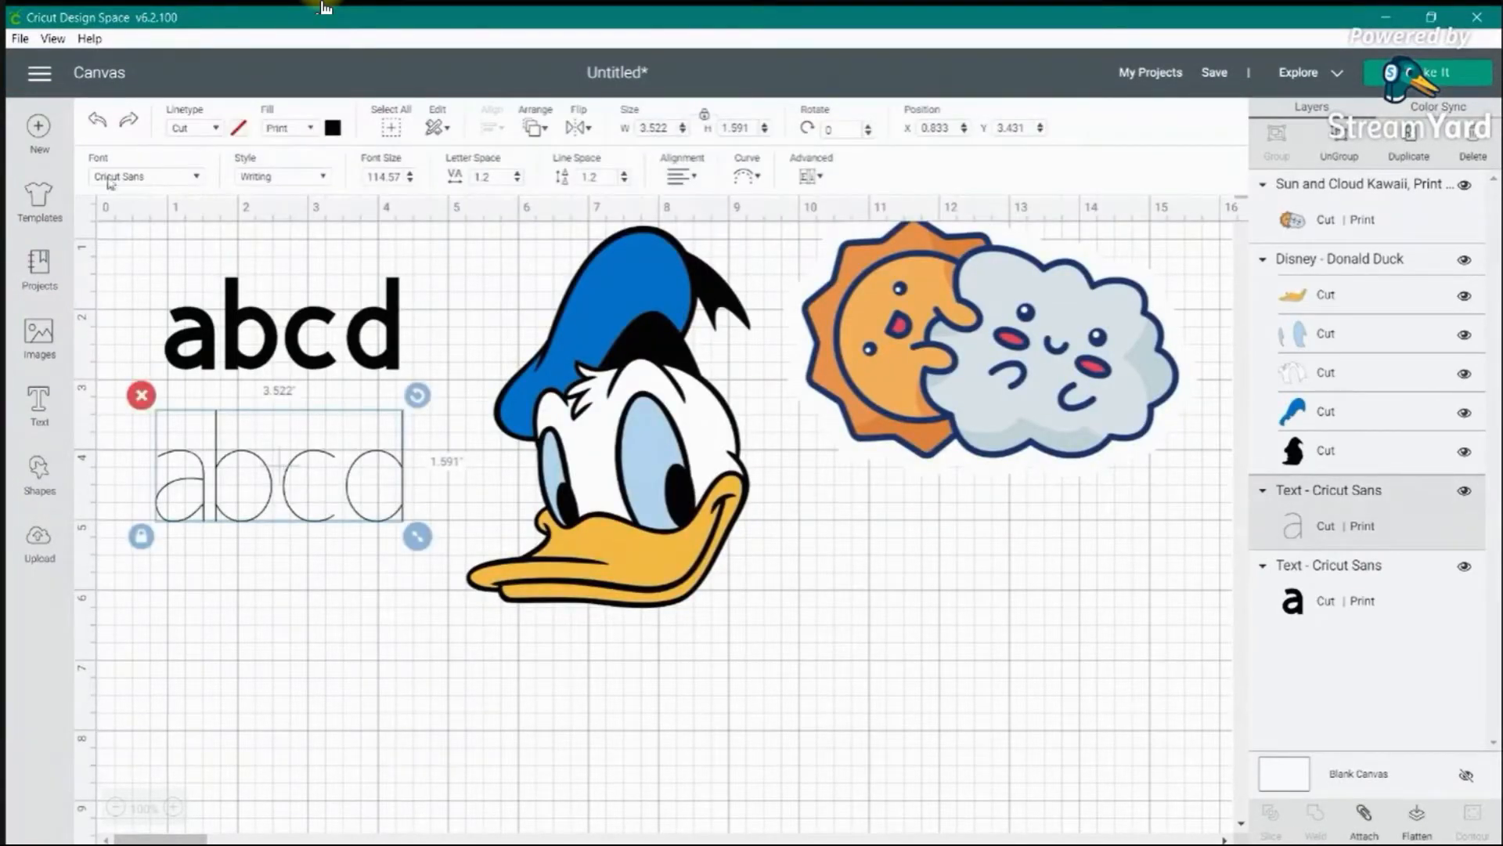
left_click(97, 123)
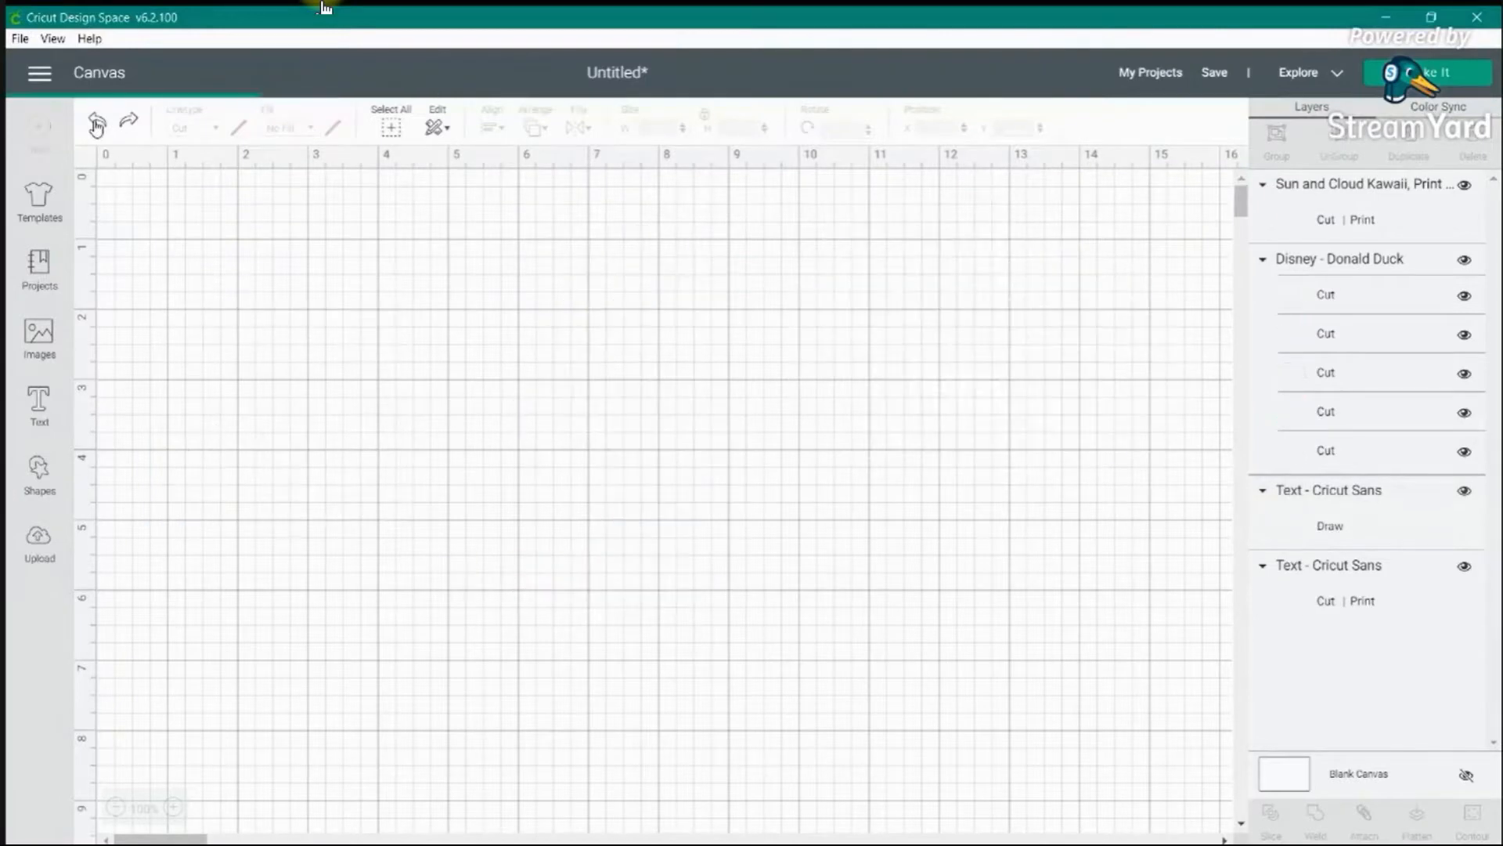
- Flatten the writing-style "abcd" text, preview it on the print mat, and reselect it back on the canvas
left_click(316, 480)
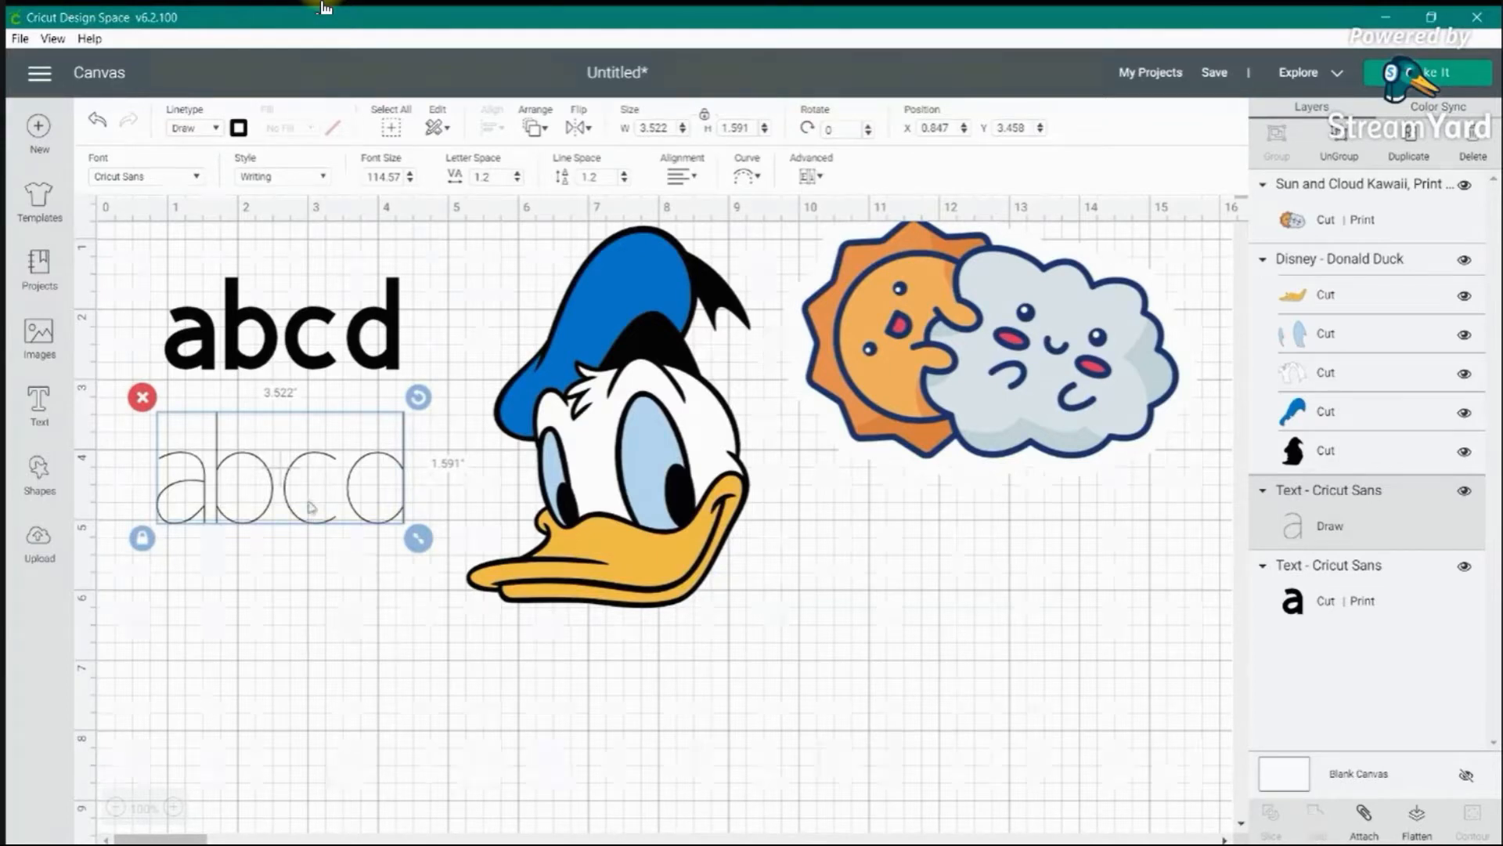
left_click(1418, 830)
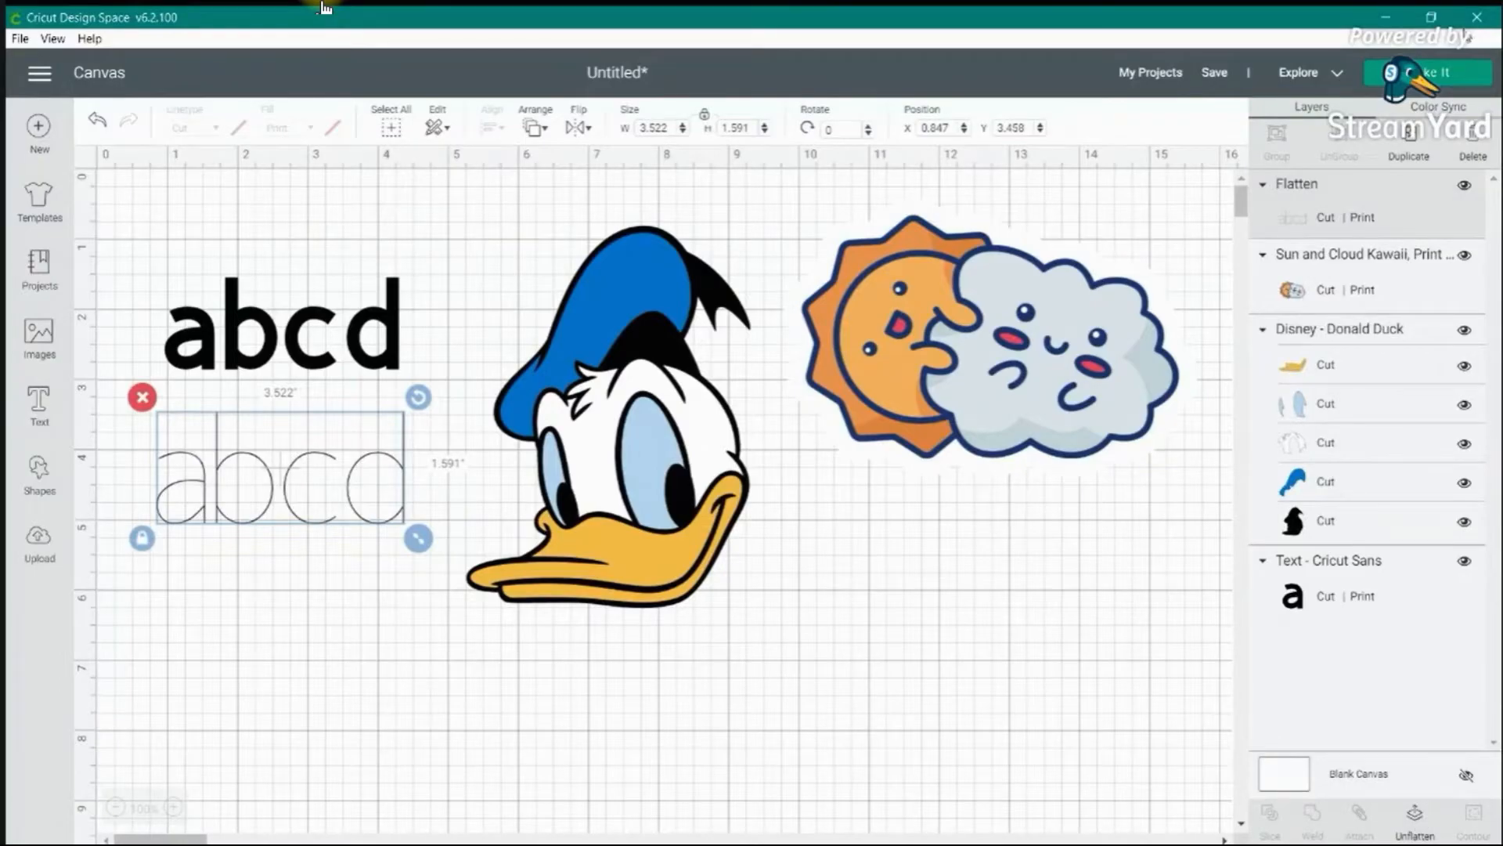
left_click(1435, 73)
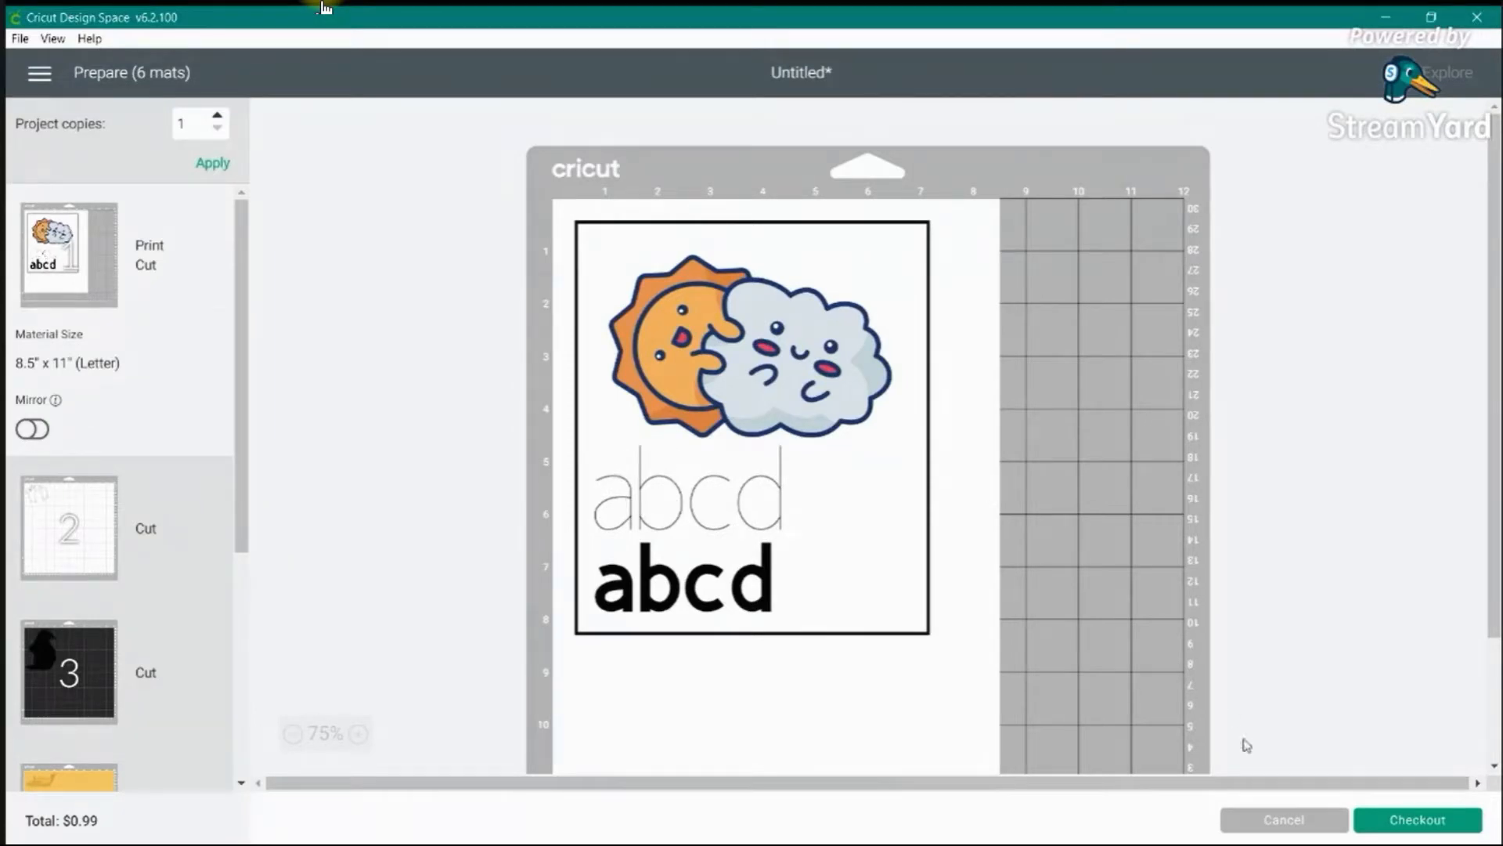
left_click(1263, 835)
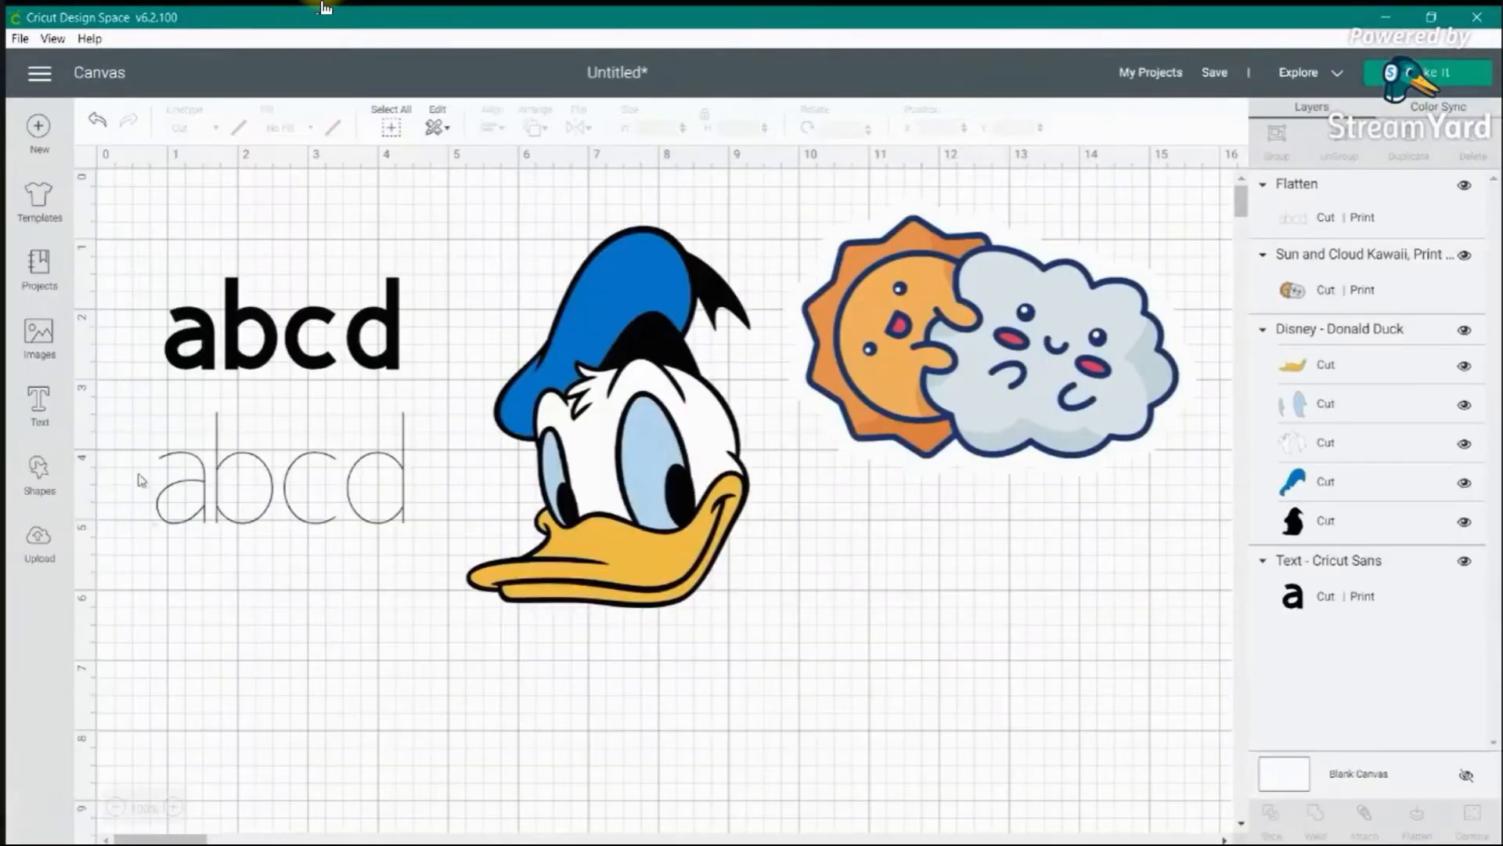
left_click_drag(229, 391, 472, 536)
left_click_drag(155, 409, 407, 534)
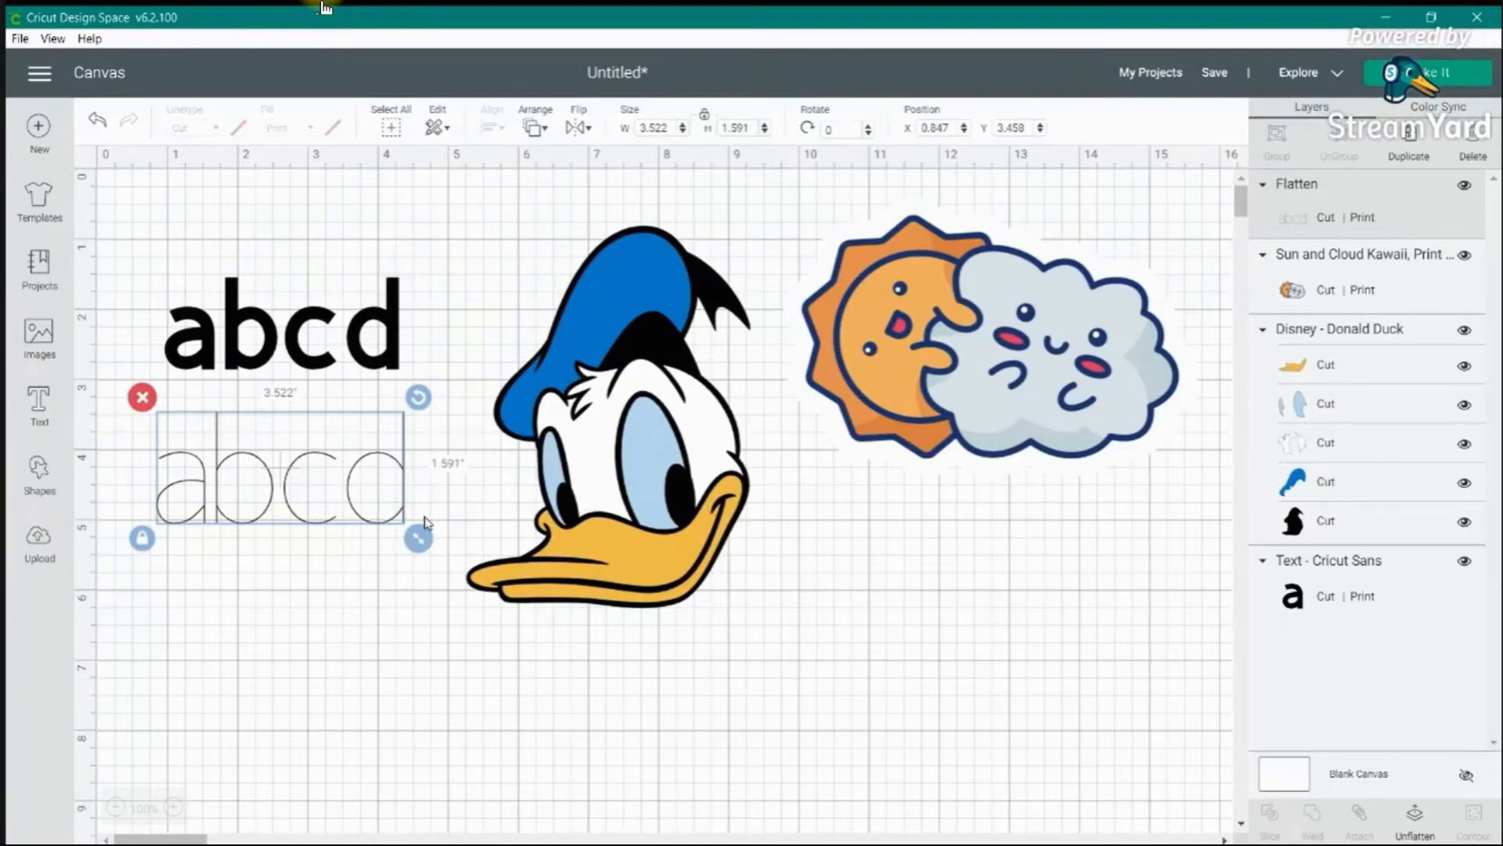
- Insert a square reshaped to about 5.75 by 1.931 inches behind the flattened "abcd" text, and move Donald Duck aside
left_click(41, 479)
left_click(118, 340)
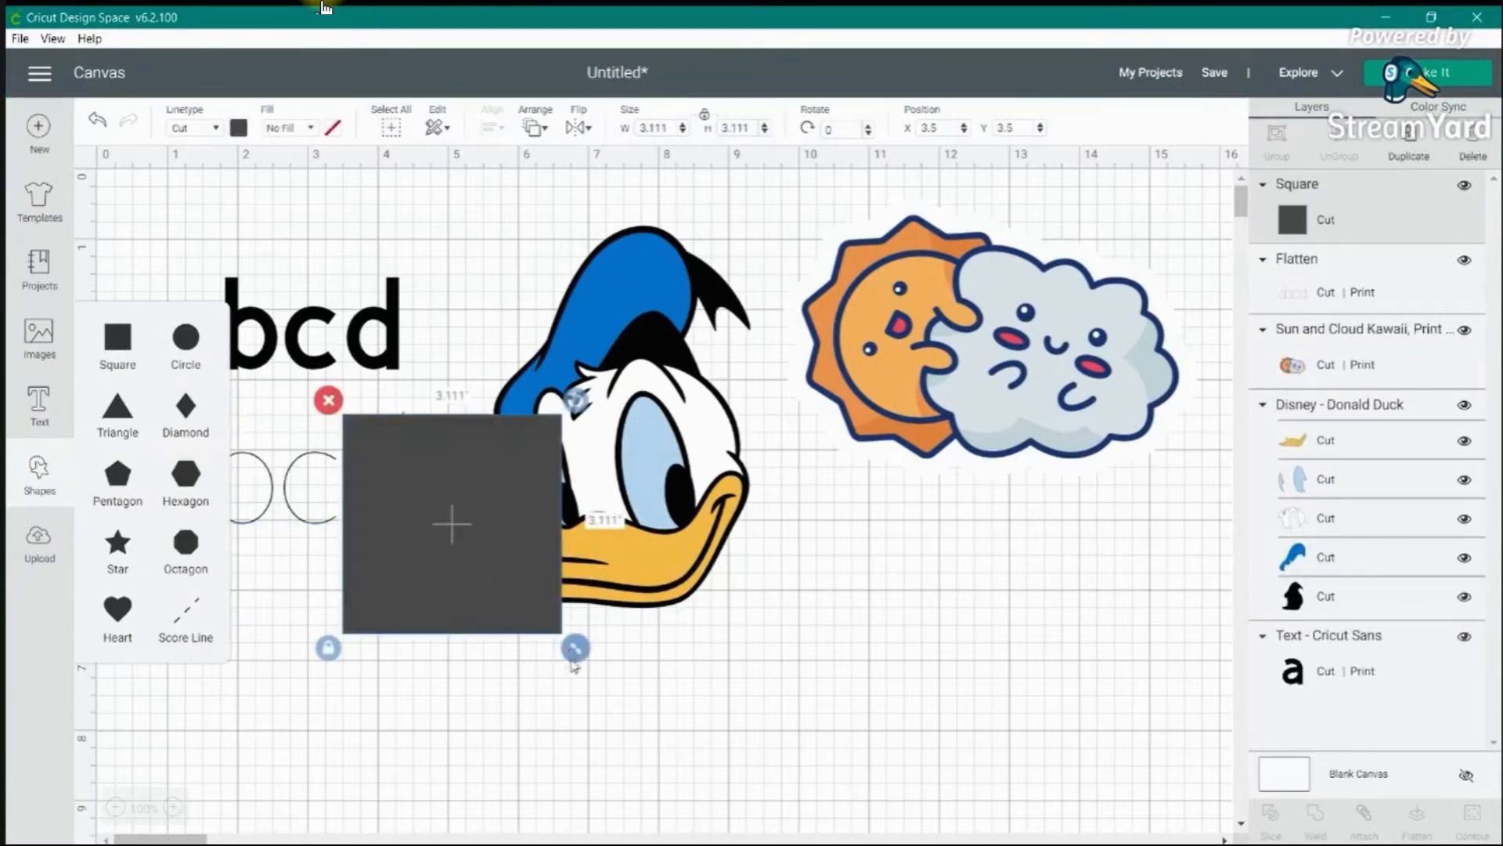
left_click_drag(577, 645, 725, 700)
left_click_drag(624, 637, 374, 623)
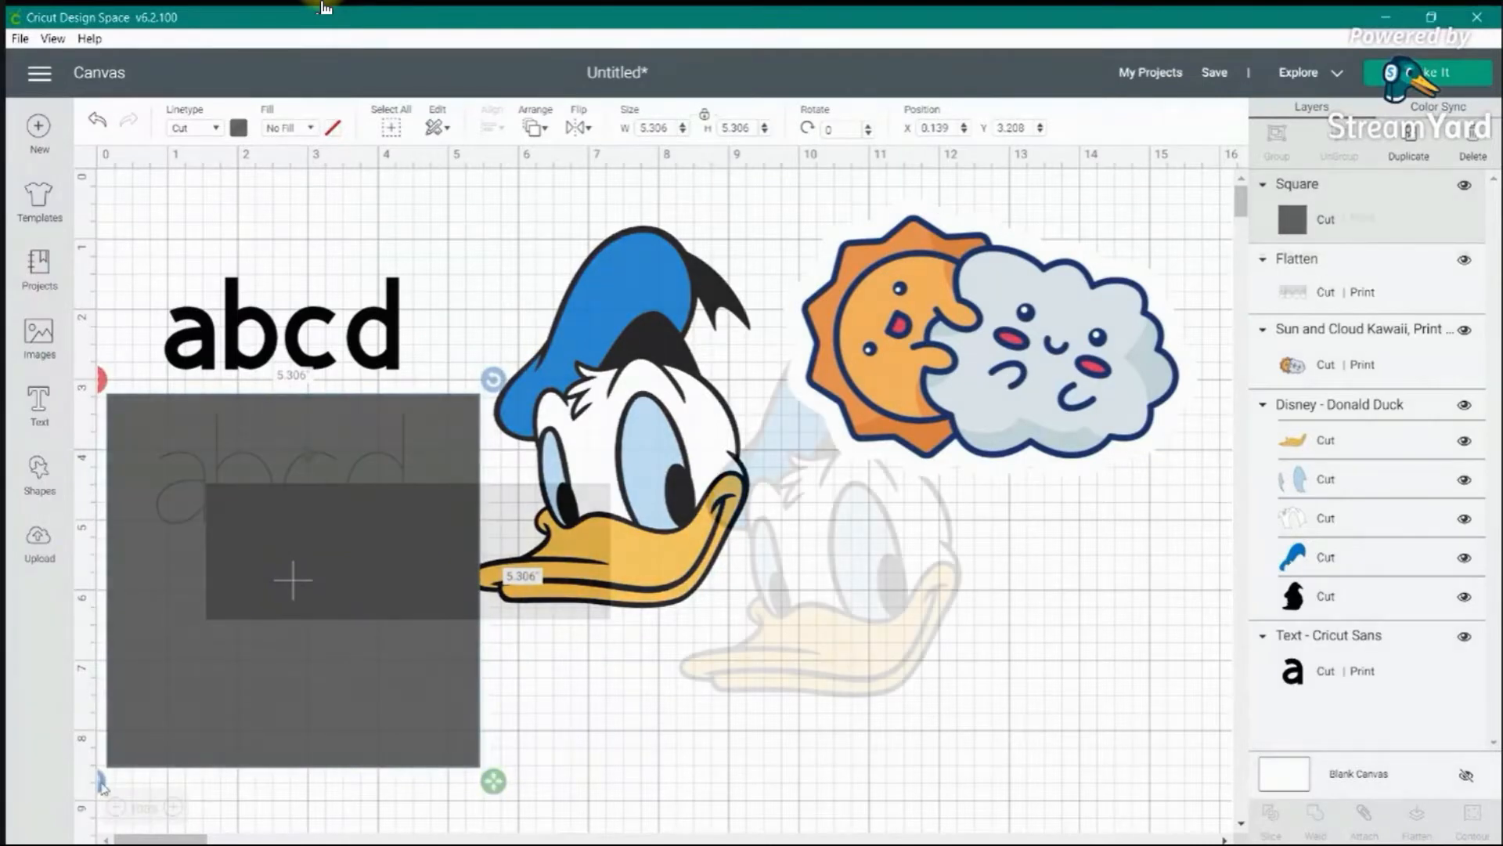
left_click(509, 319)
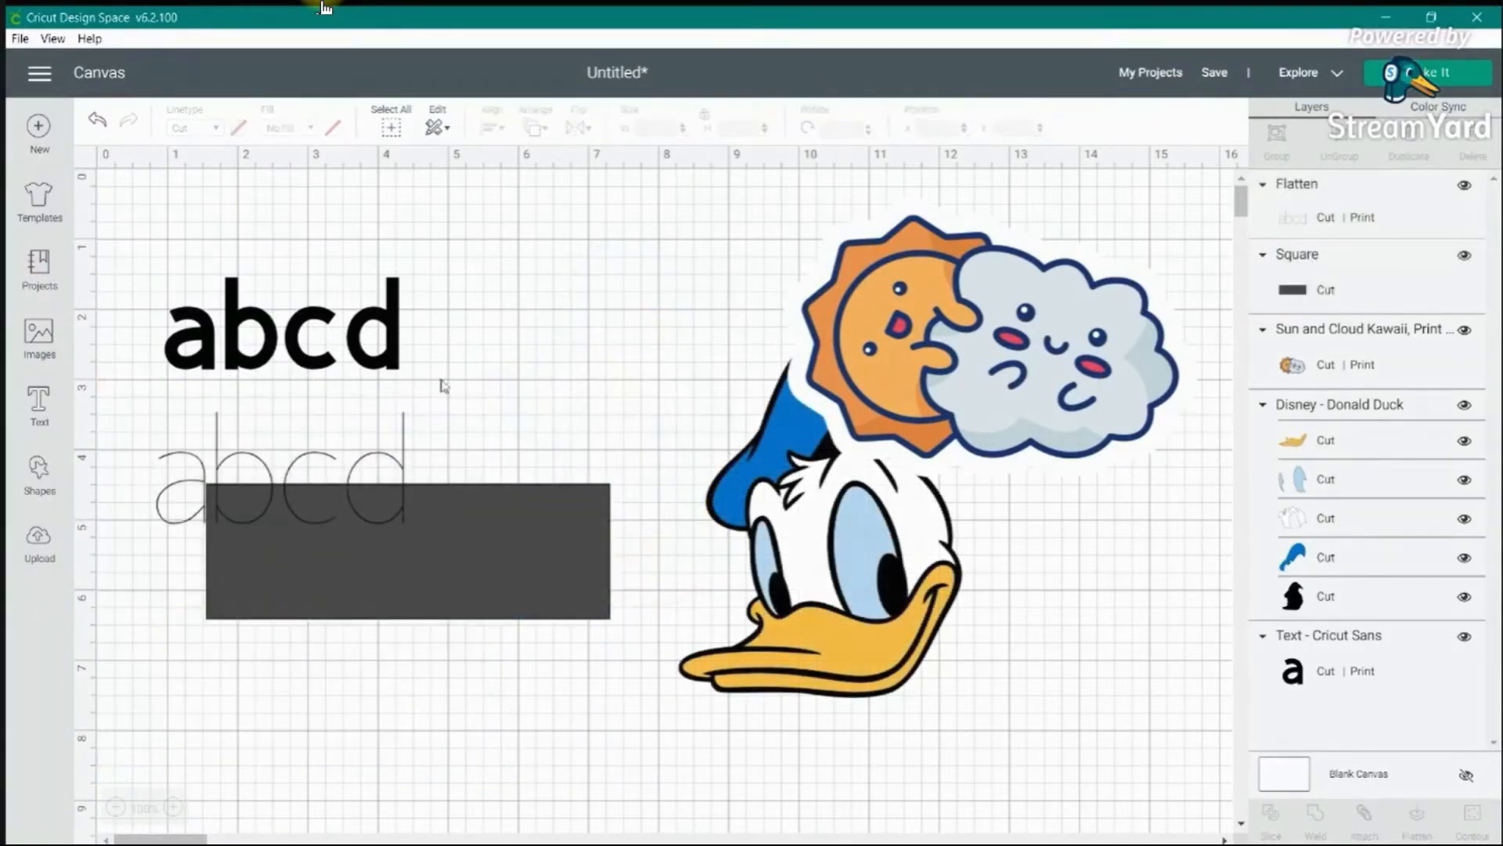
- Place the flattened "abcd" text over the dark rectangle and attach the two together
left_click(373, 443)
left_click_drag(373, 443, 478, 518)
left_click(486, 703)
left_click_drag(493, 704, 384, 470)
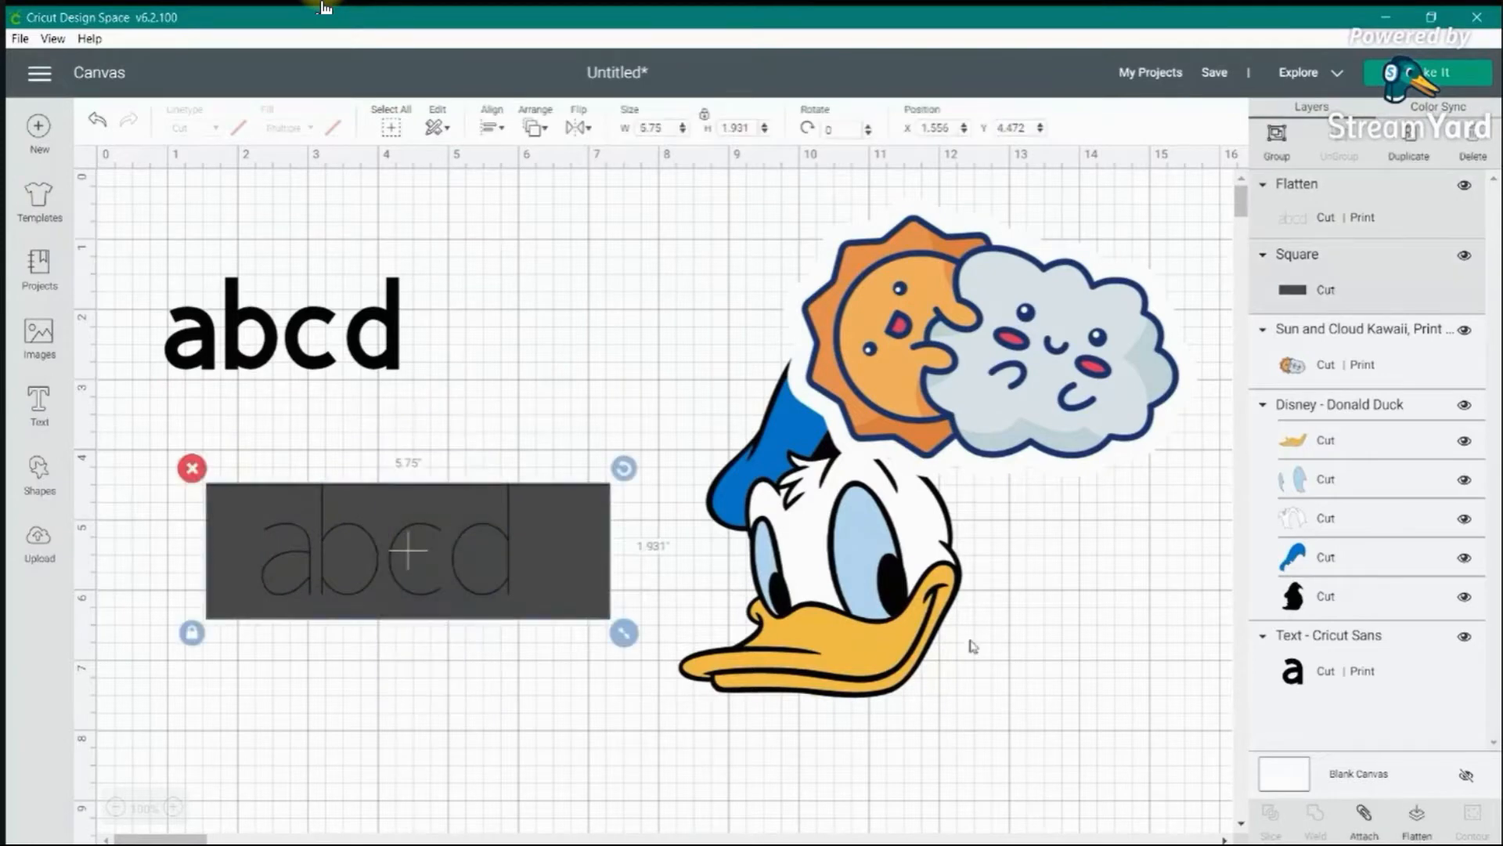
left_click(1364, 821)
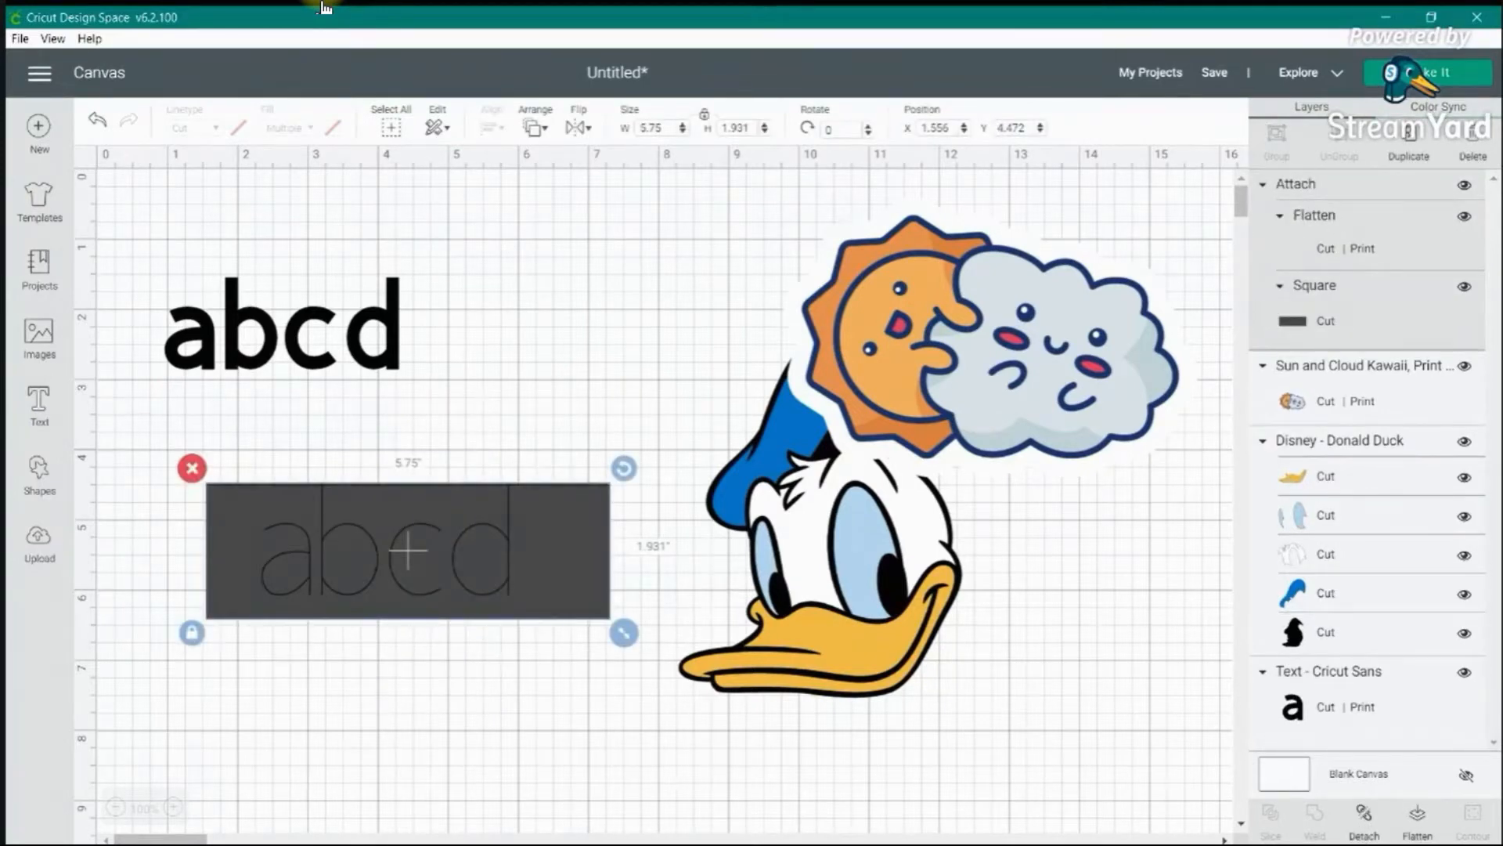
- Preview the mats to examine the attached text and rectangle on the print sheet, and return to the canvas
left_click(1429, 72)
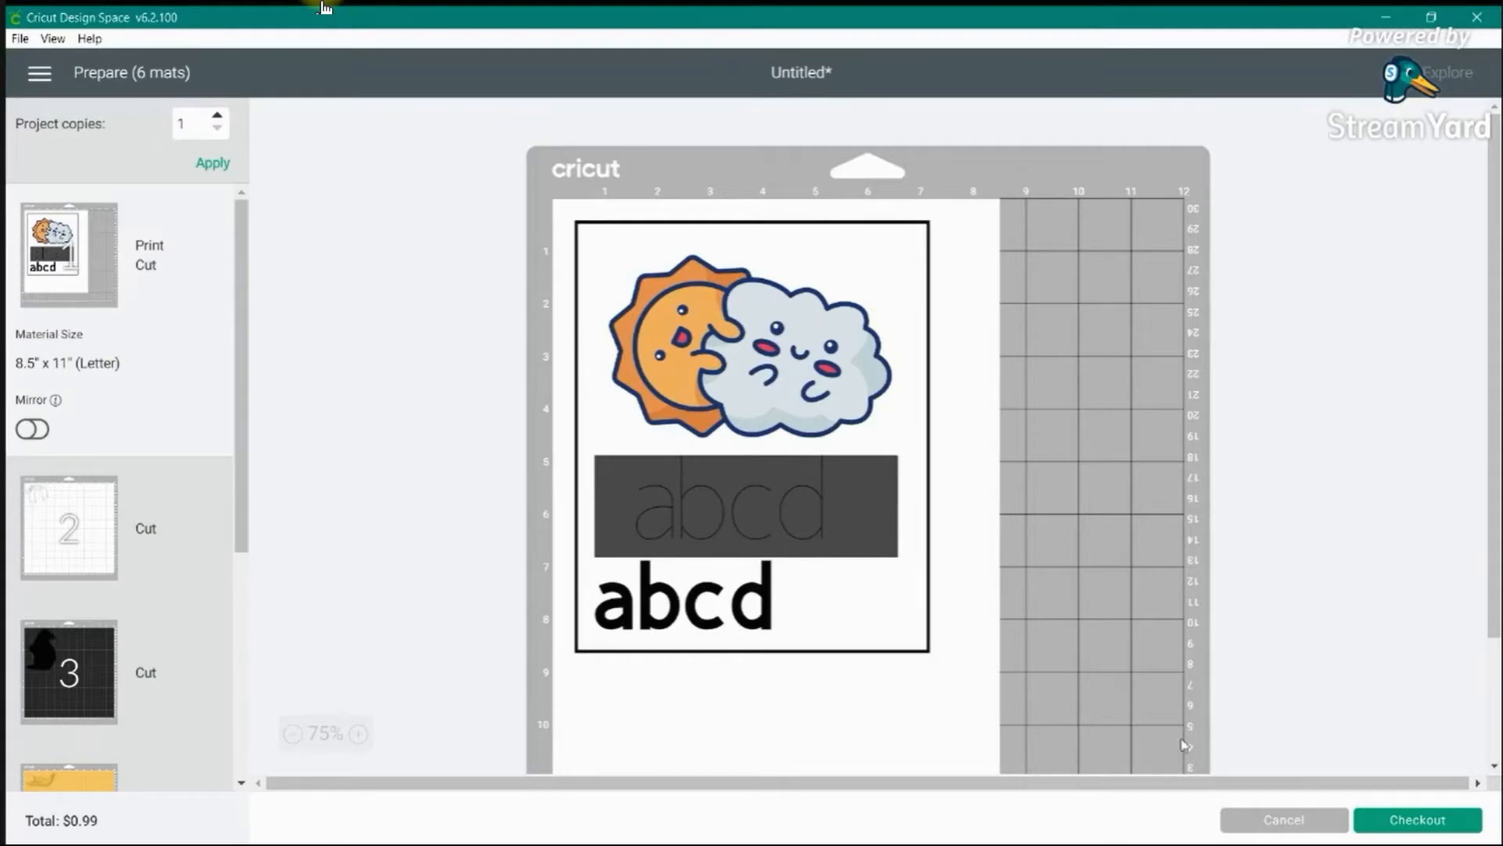
left_click(1251, 820)
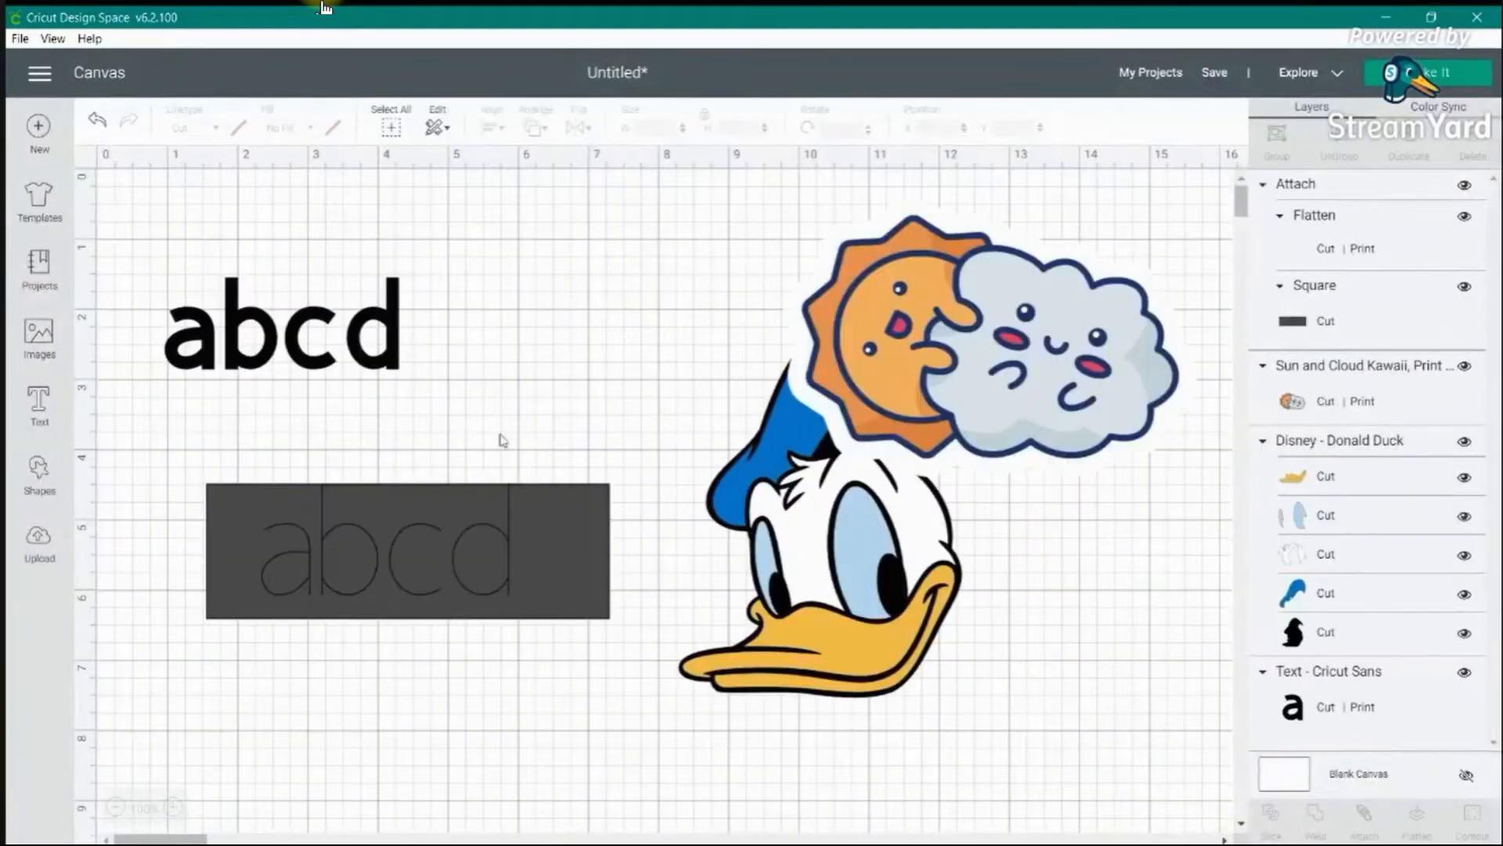
left_click_drag(525, 664, 341, 465)
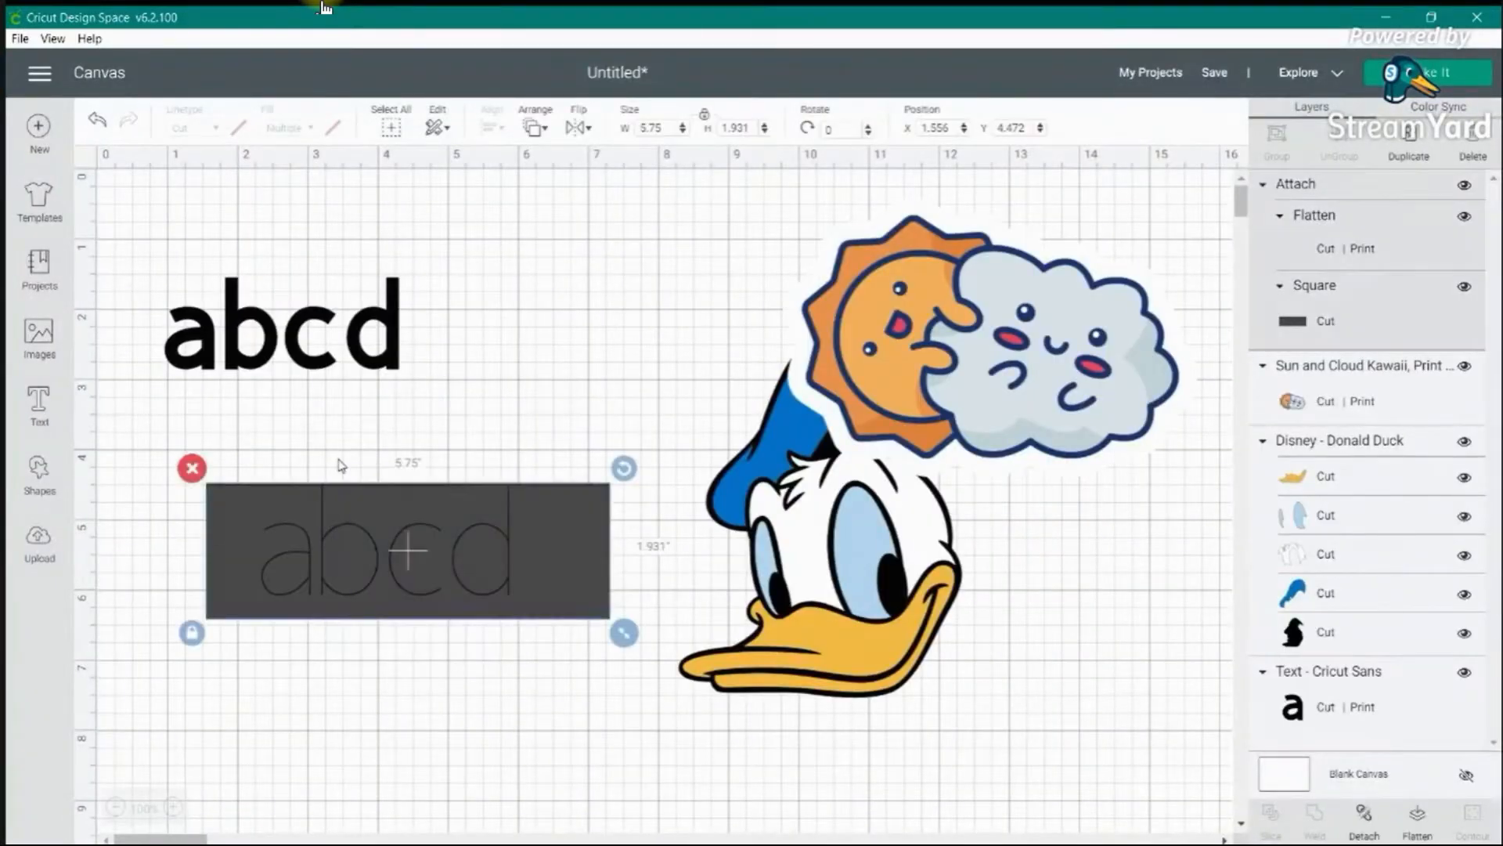
left_click(342, 465)
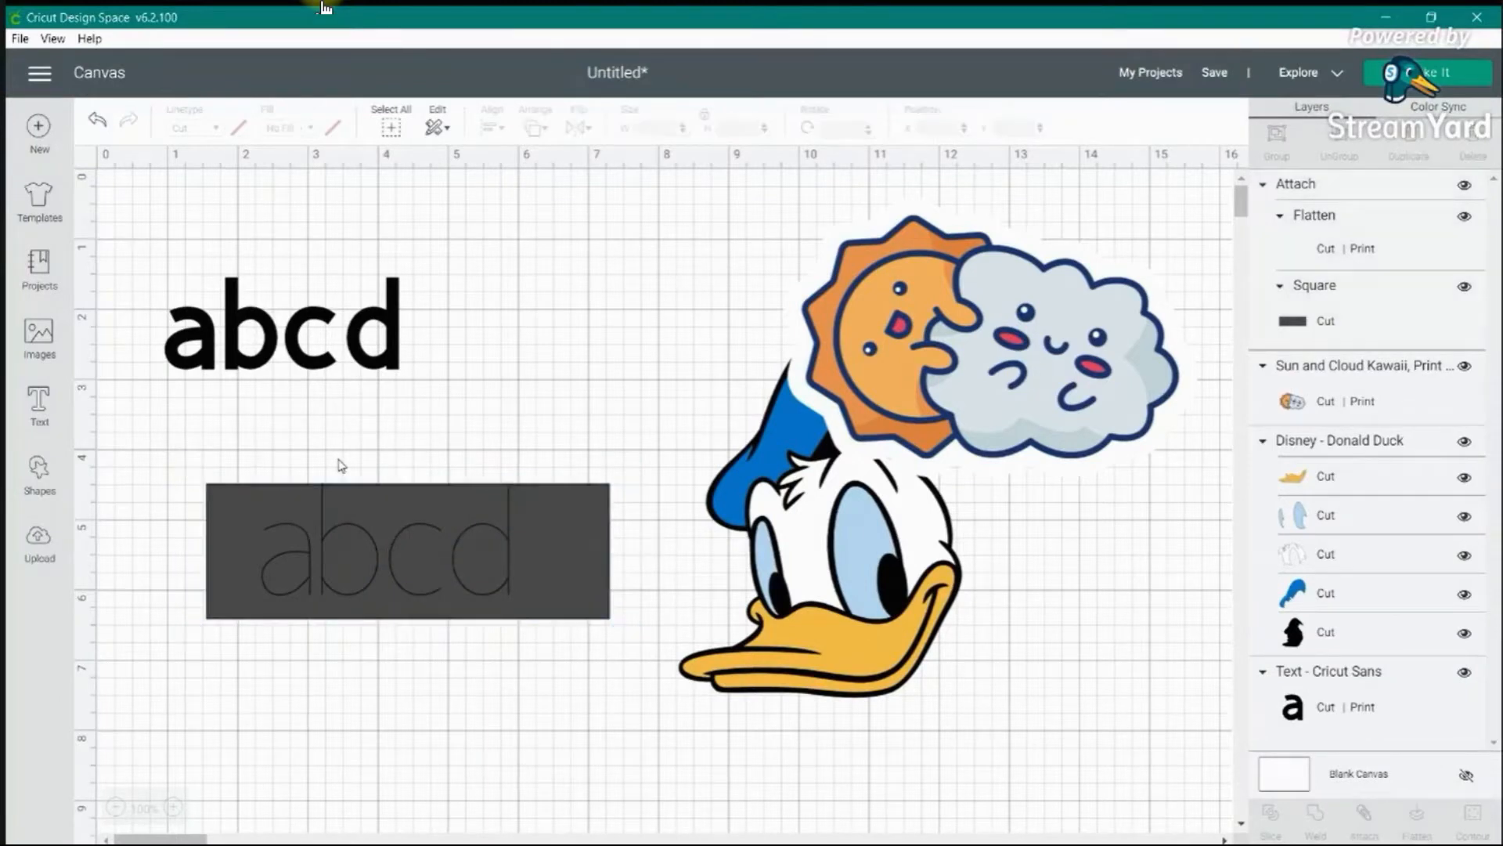
- Spread out the canvas objects, with the attached rectangle under the bold "abcd" and Donald Duck at about X 6.764, Y 1.083
left_click_drag(530, 664, 391, 482)
left_click_drag(1010, 392, 1220, 362)
left_click_drag(824, 570, 718, 500)
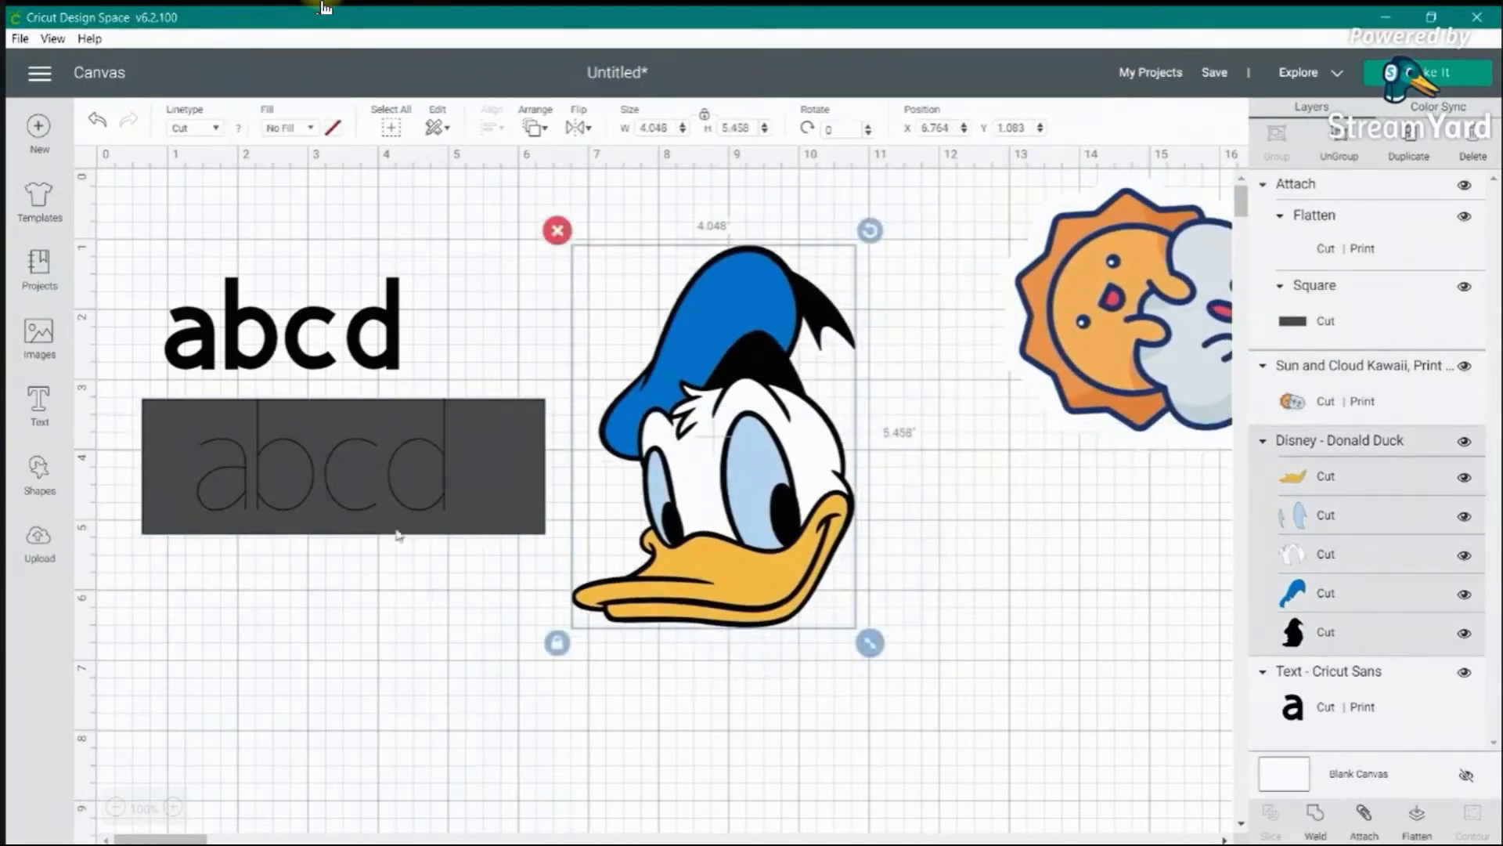
- Delete the bold "abcd" text together with the attached text and rectangle
left_click_drag(308, 597, 211, 279)
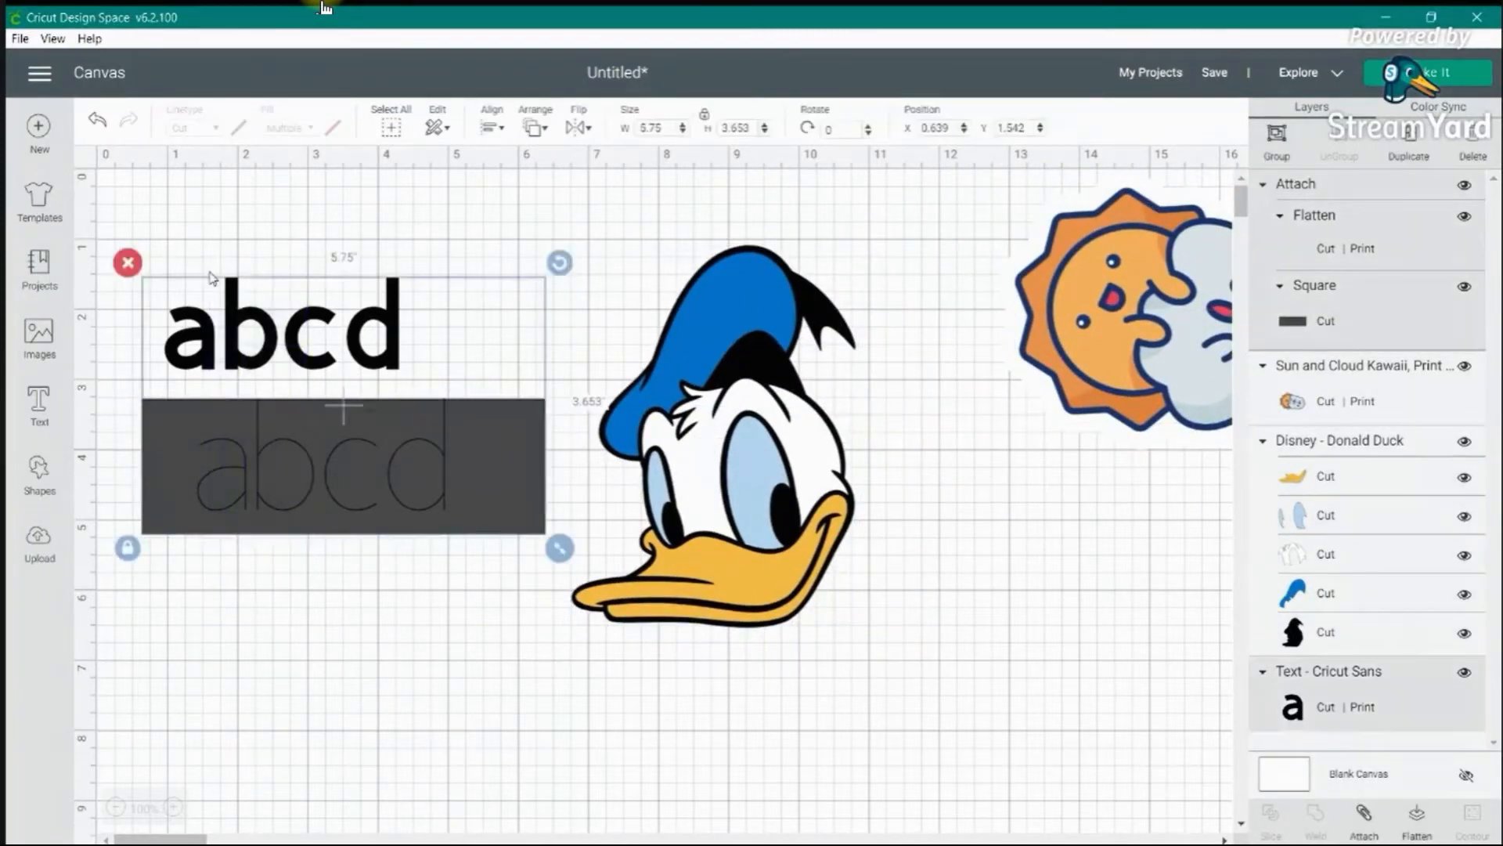
key("Delete")
- Move Donald Duck to about X 3.111, Y 1.222 and set its fill to Print
left_click_drag(697, 382, 427, 390)
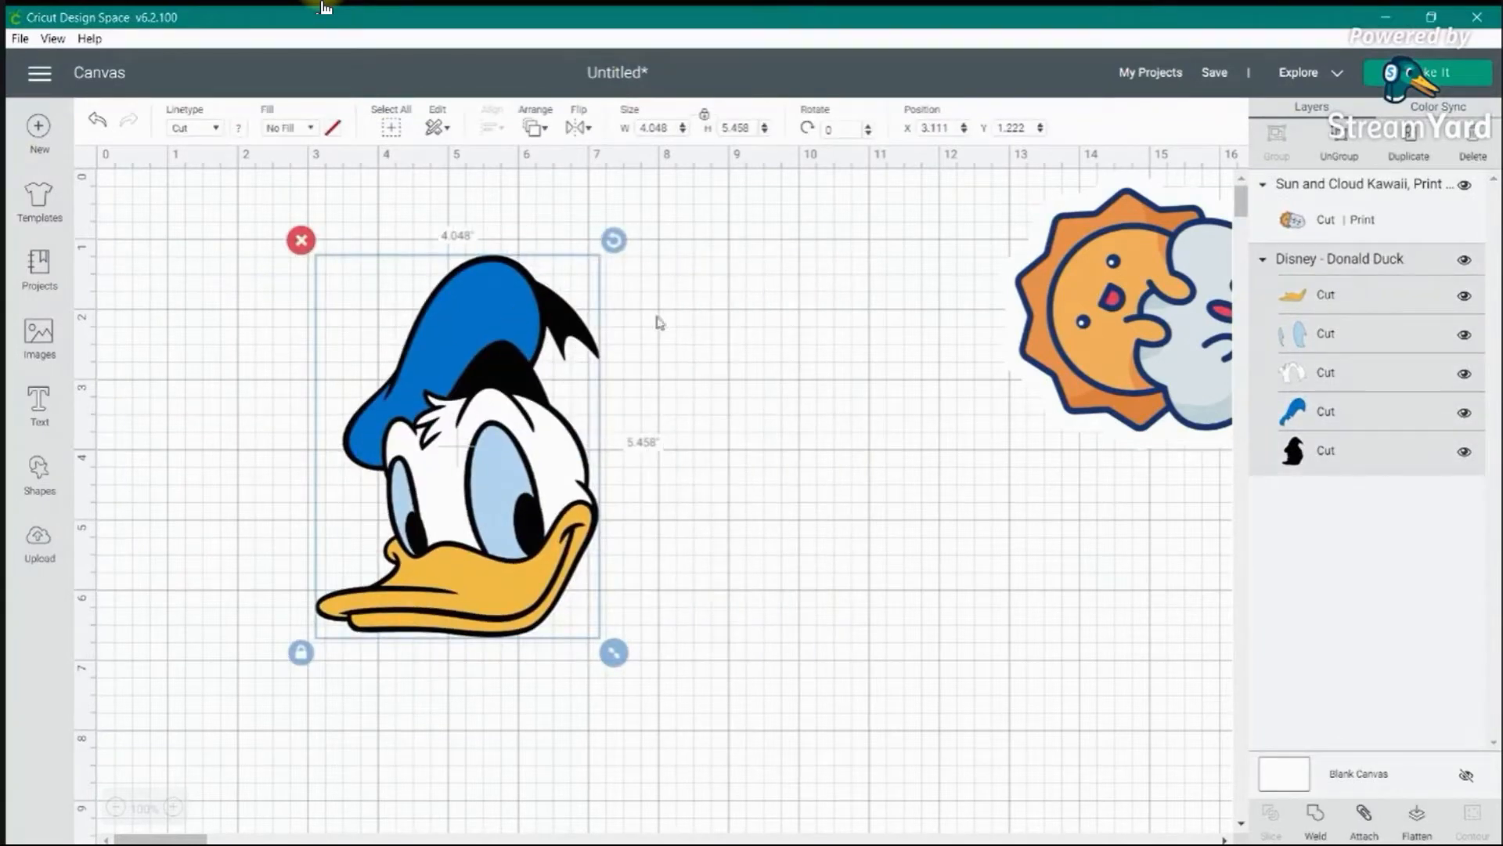
left_click(286, 128)
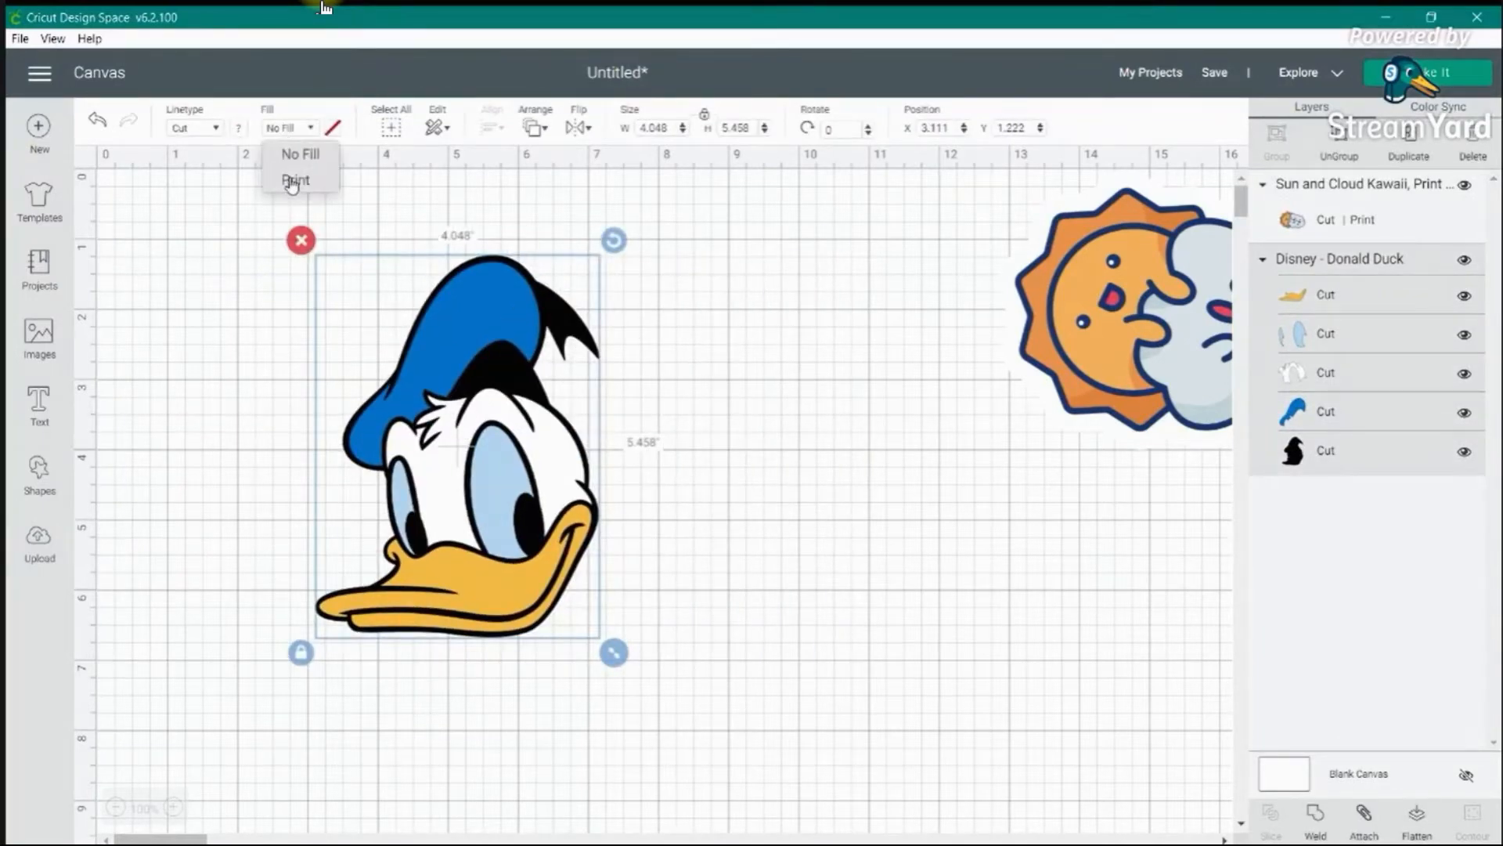
left_click(294, 180)
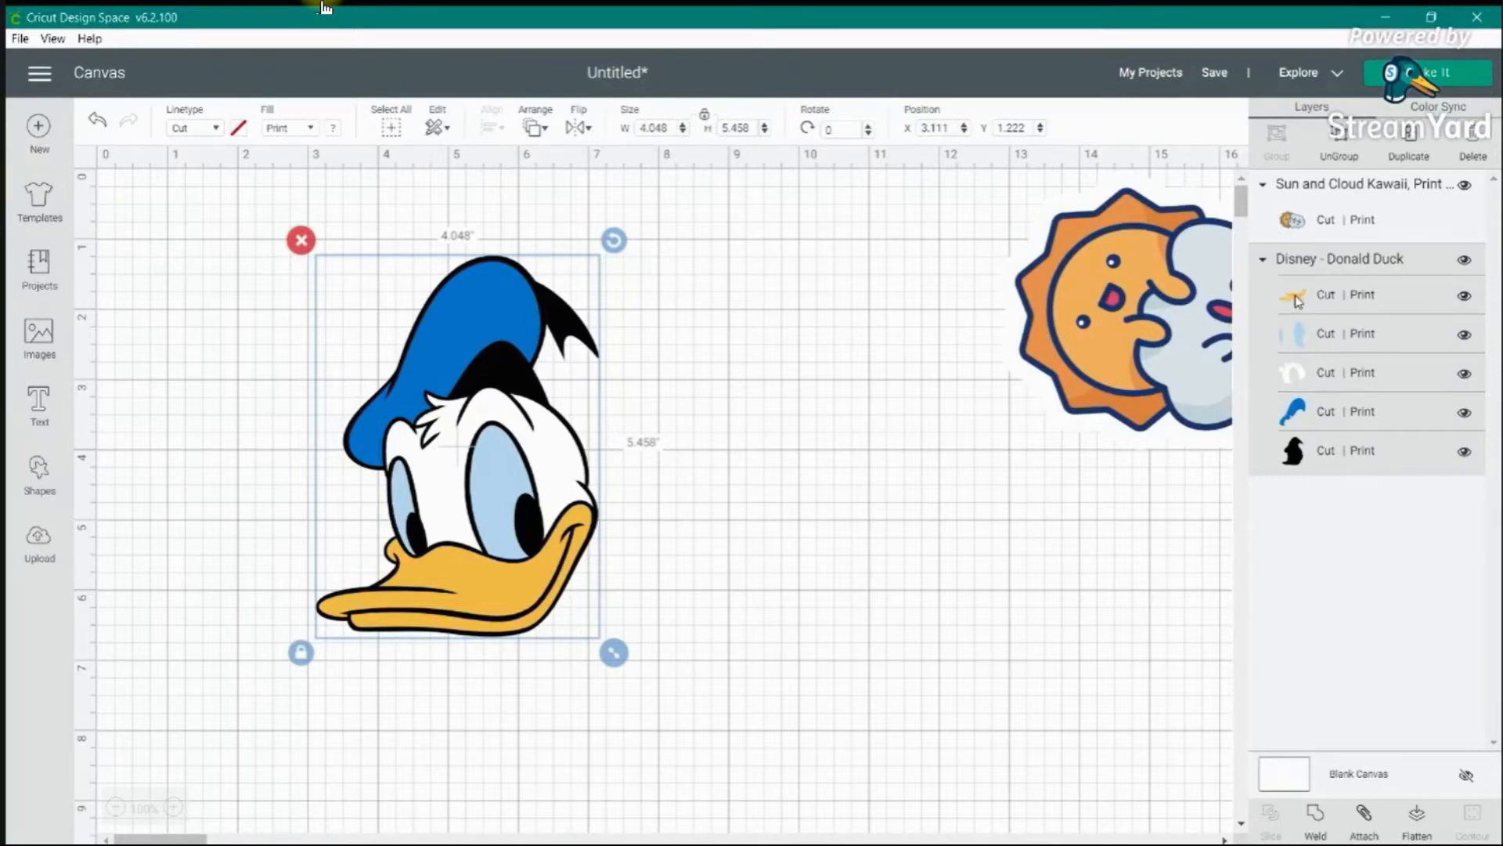
- Examine each of the Donald Duck image's separate Print layers one by one
left_click(1326, 302)
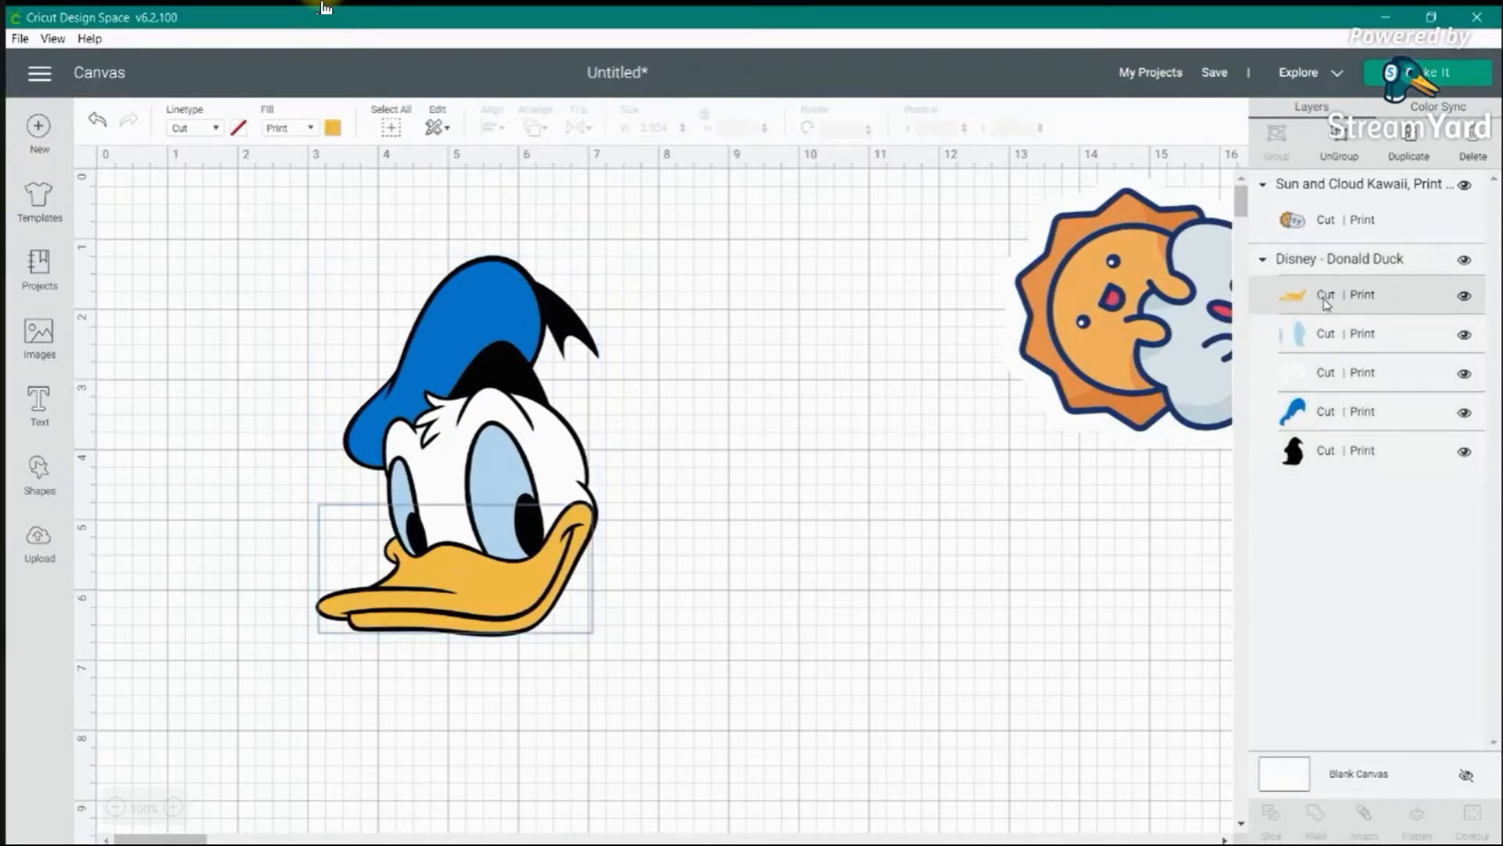
left_click(1290, 347)
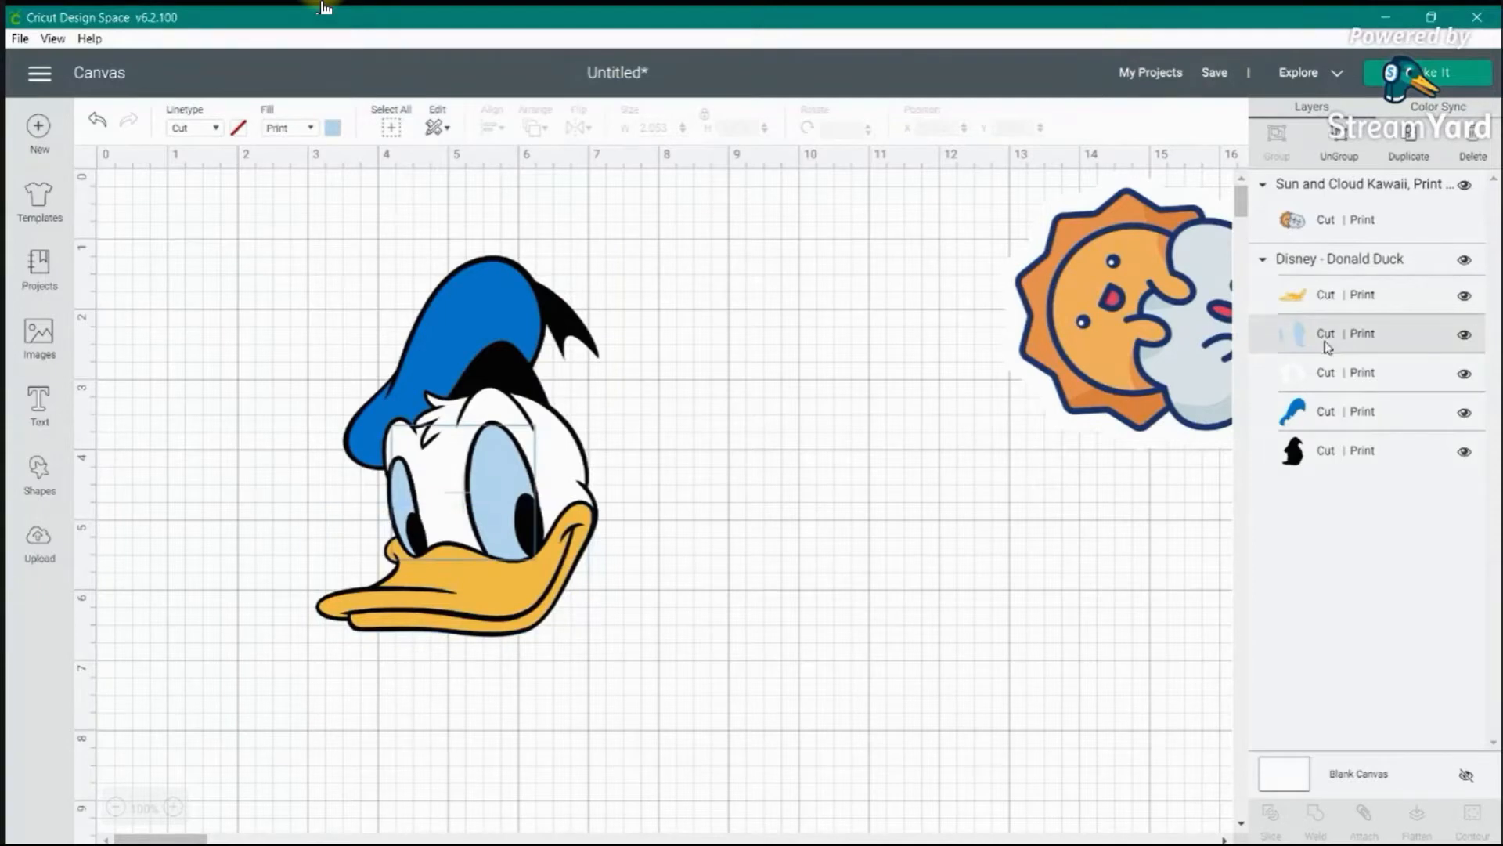
left_click(1298, 384)
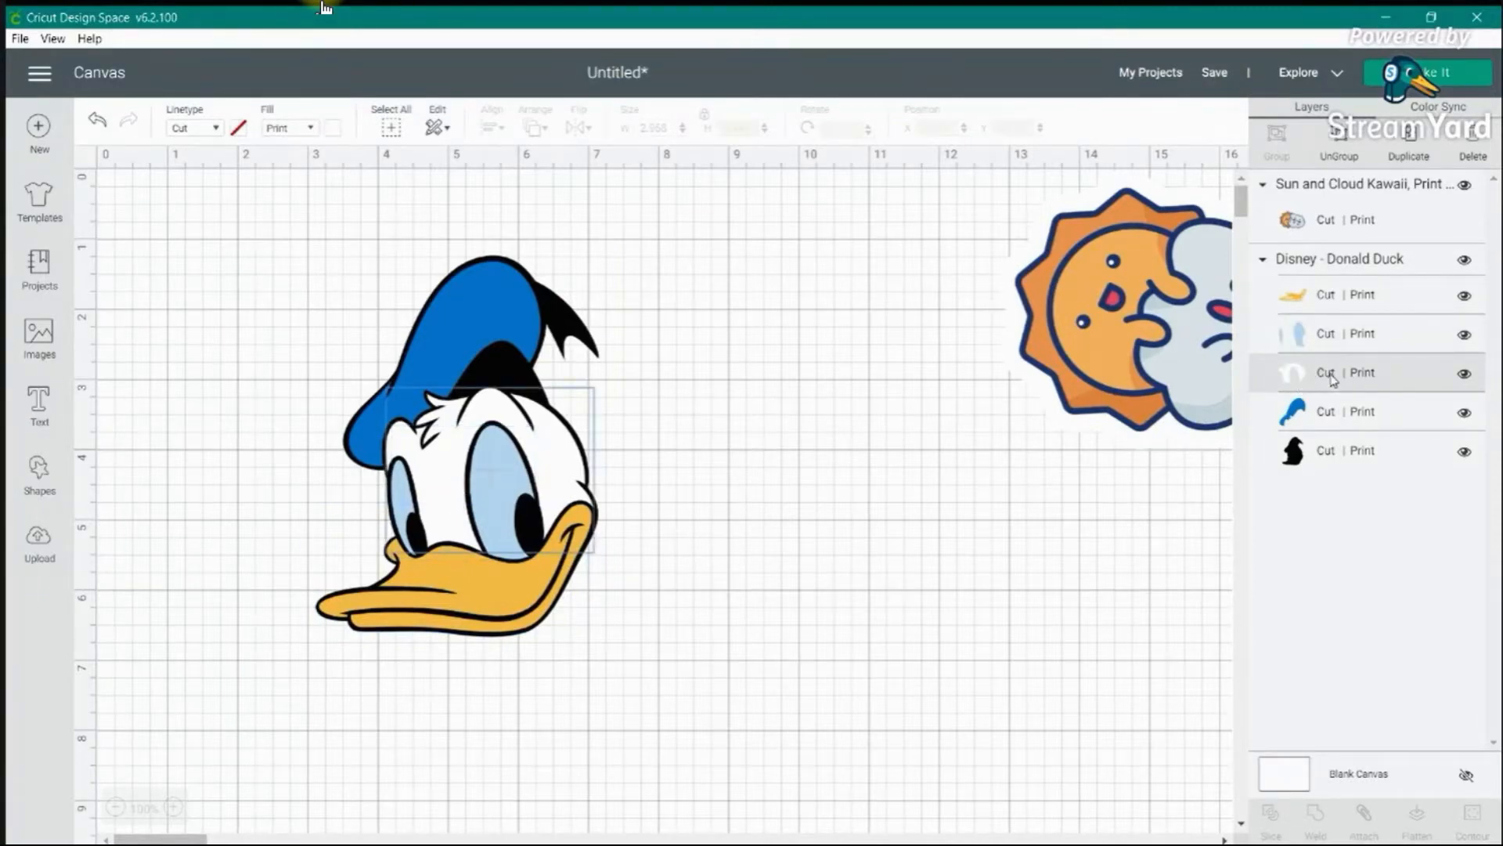
left_click(1290, 425)
left_click(1316, 465)
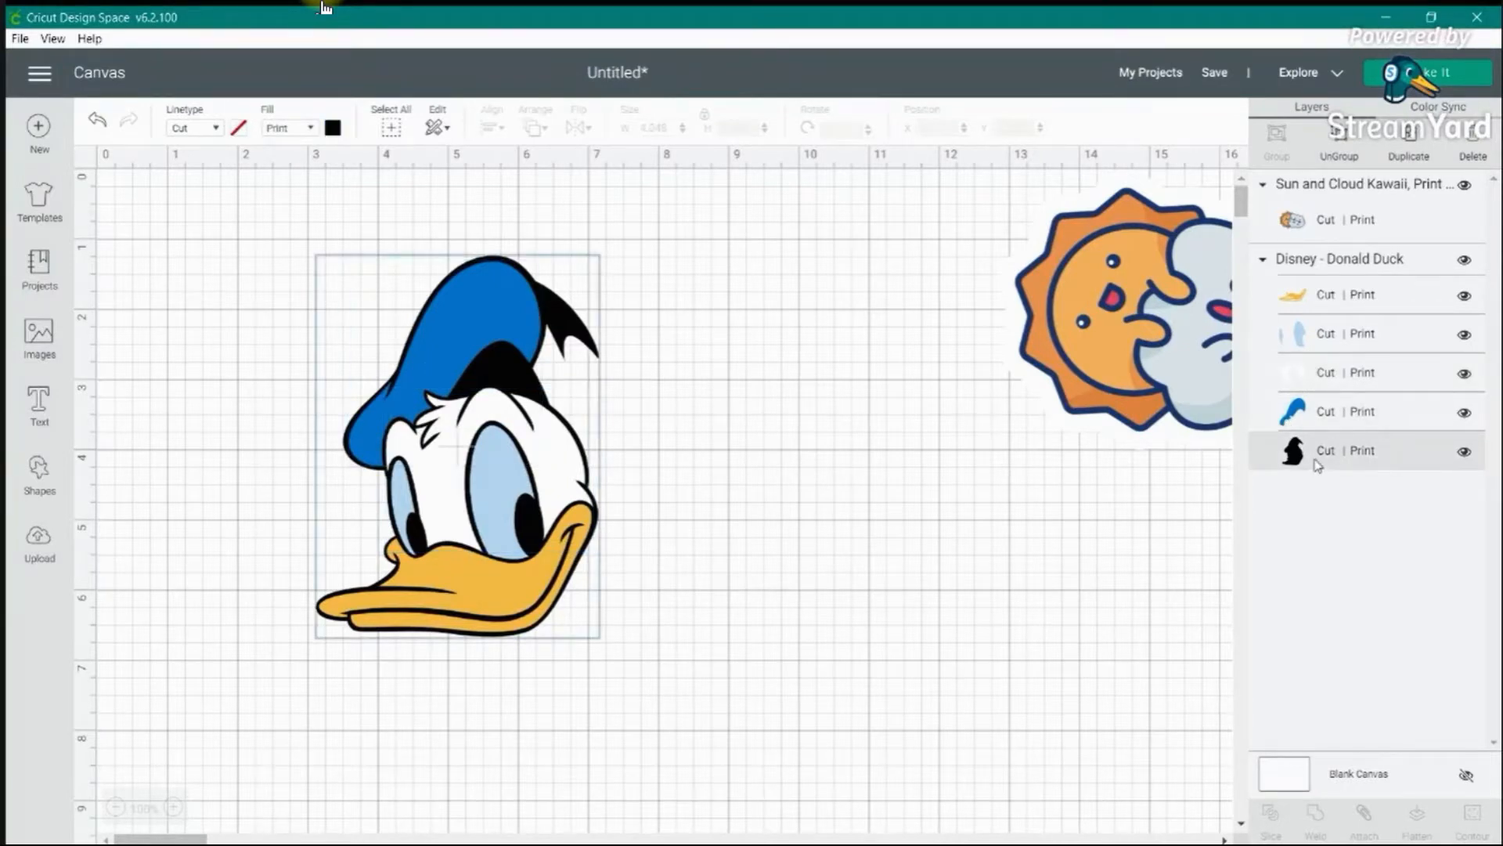
left_click(1309, 296)
left_click(1314, 368)
left_click(1323, 409)
left_click(1331, 444)
- Undo the Print fill and the last move of Donald Duck
left_click(98, 121)
left_click(97, 121)
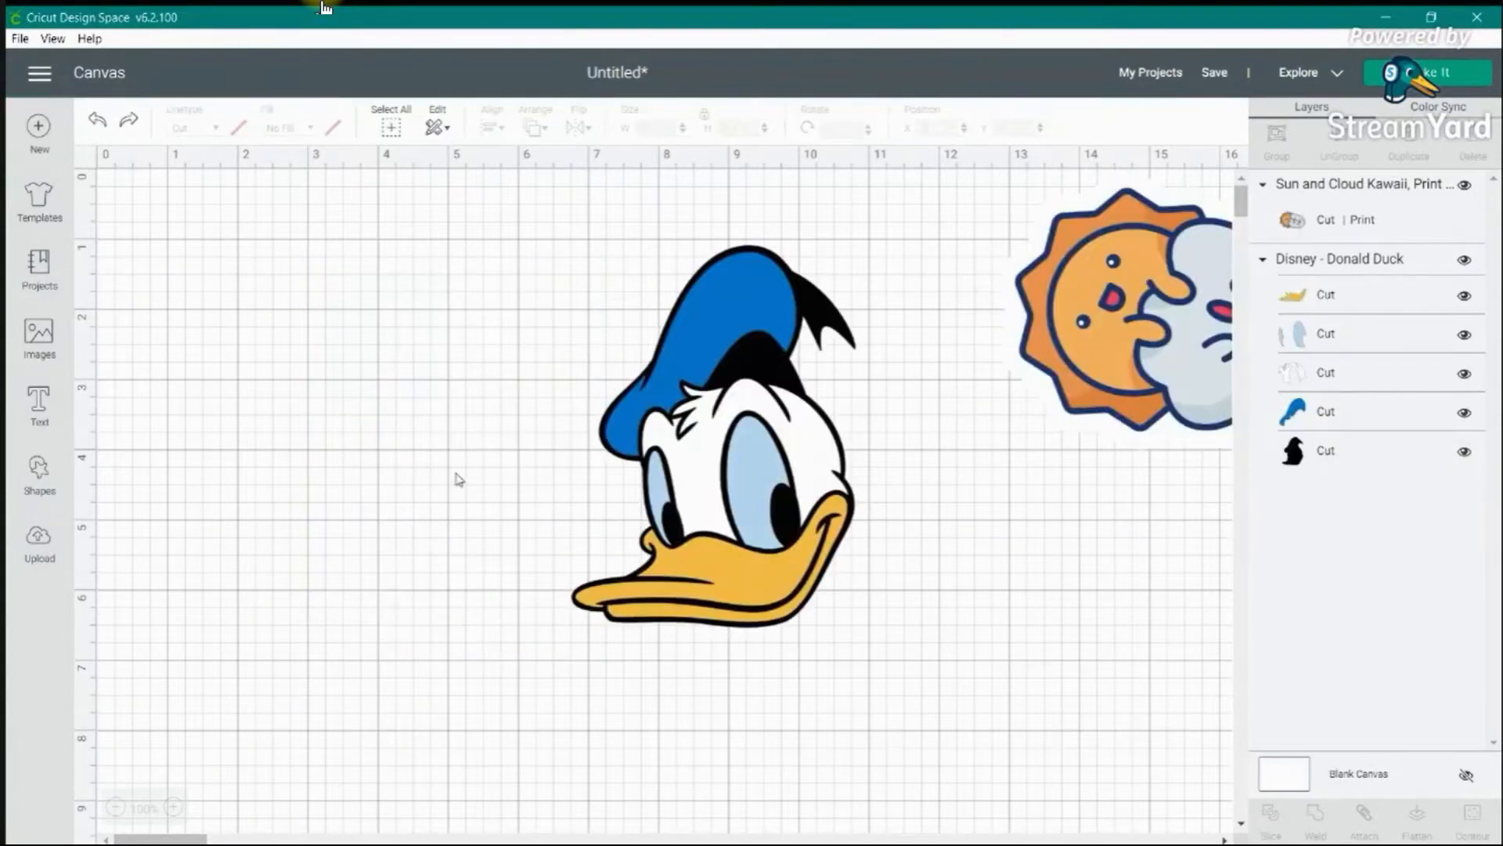
- Flatten Donald Duck's layers at about X 4.431, Y 1.069, and preview the mats before returning to the canvas
left_click(695, 497)
left_click_drag(758, 476, 594, 474)
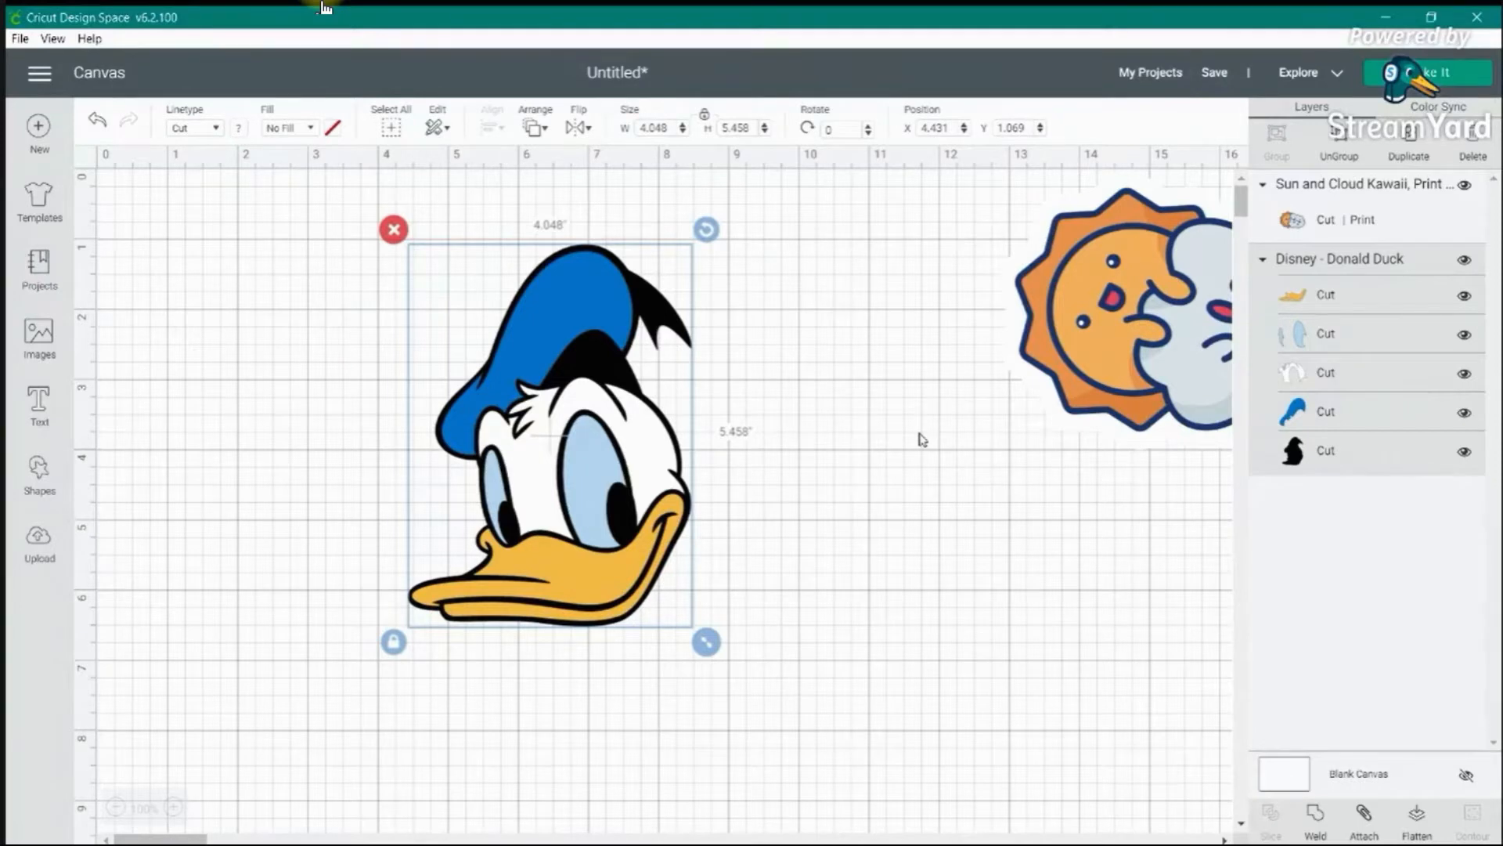
left_click(1422, 830)
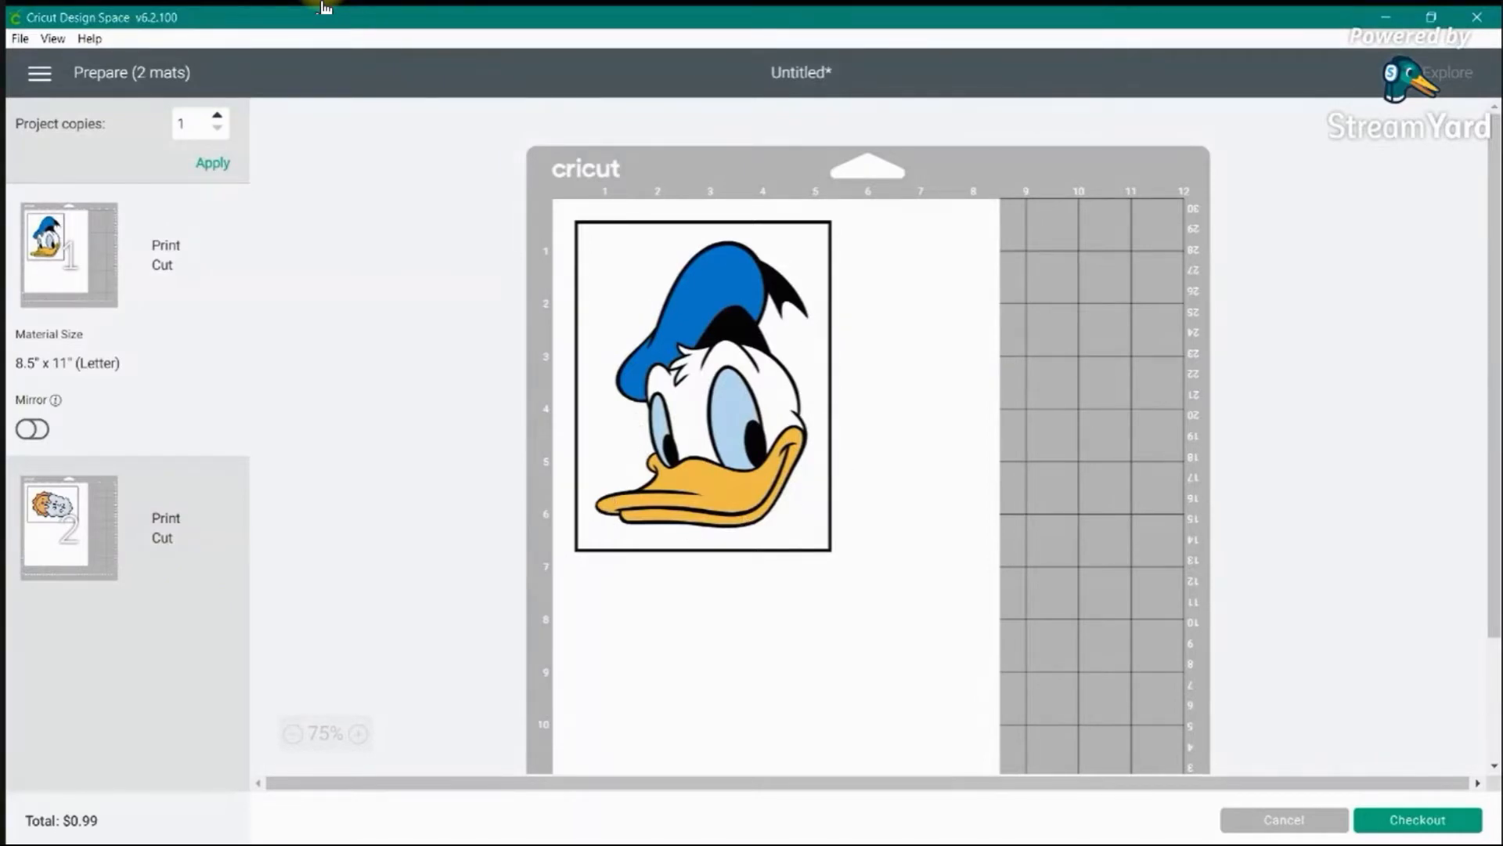
left_click(1284, 819)
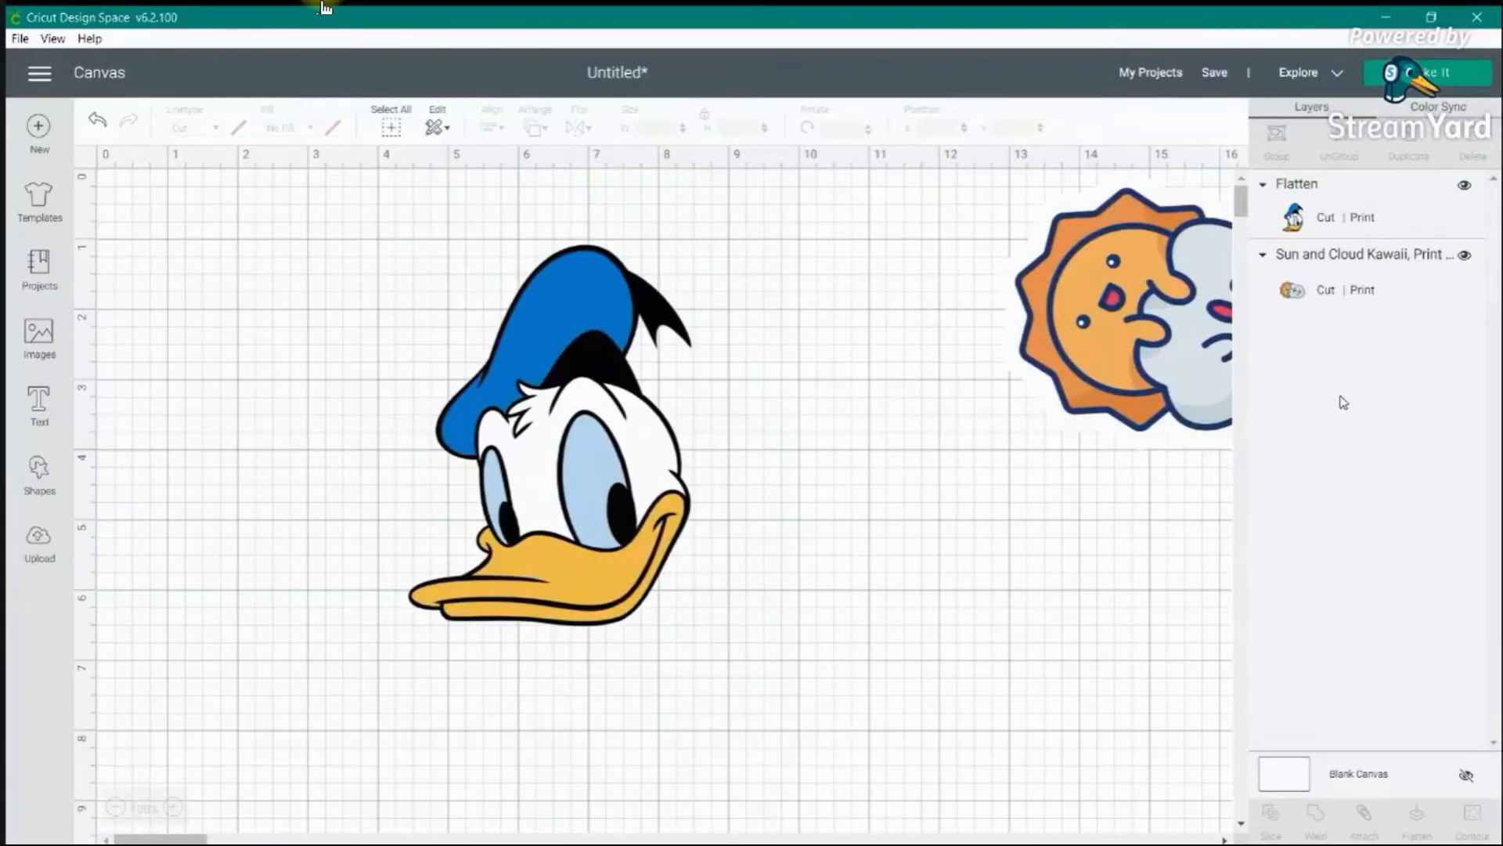
- Move the sun and cloud image close beside the flattened Donald Duck and clear the selection
left_click_drag(1100, 340, 856, 348)
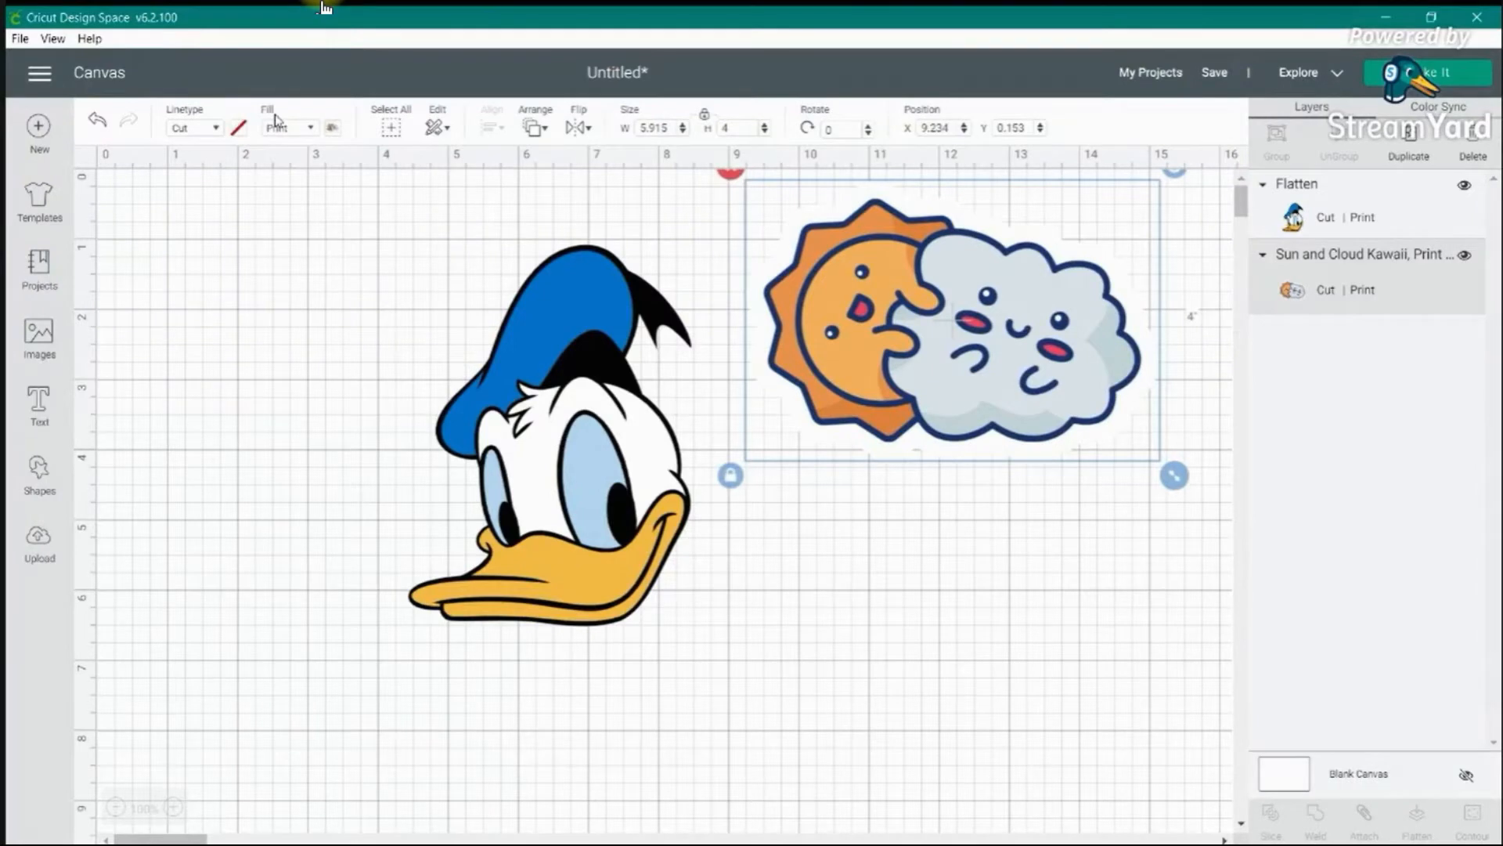
left_click(534, 503)
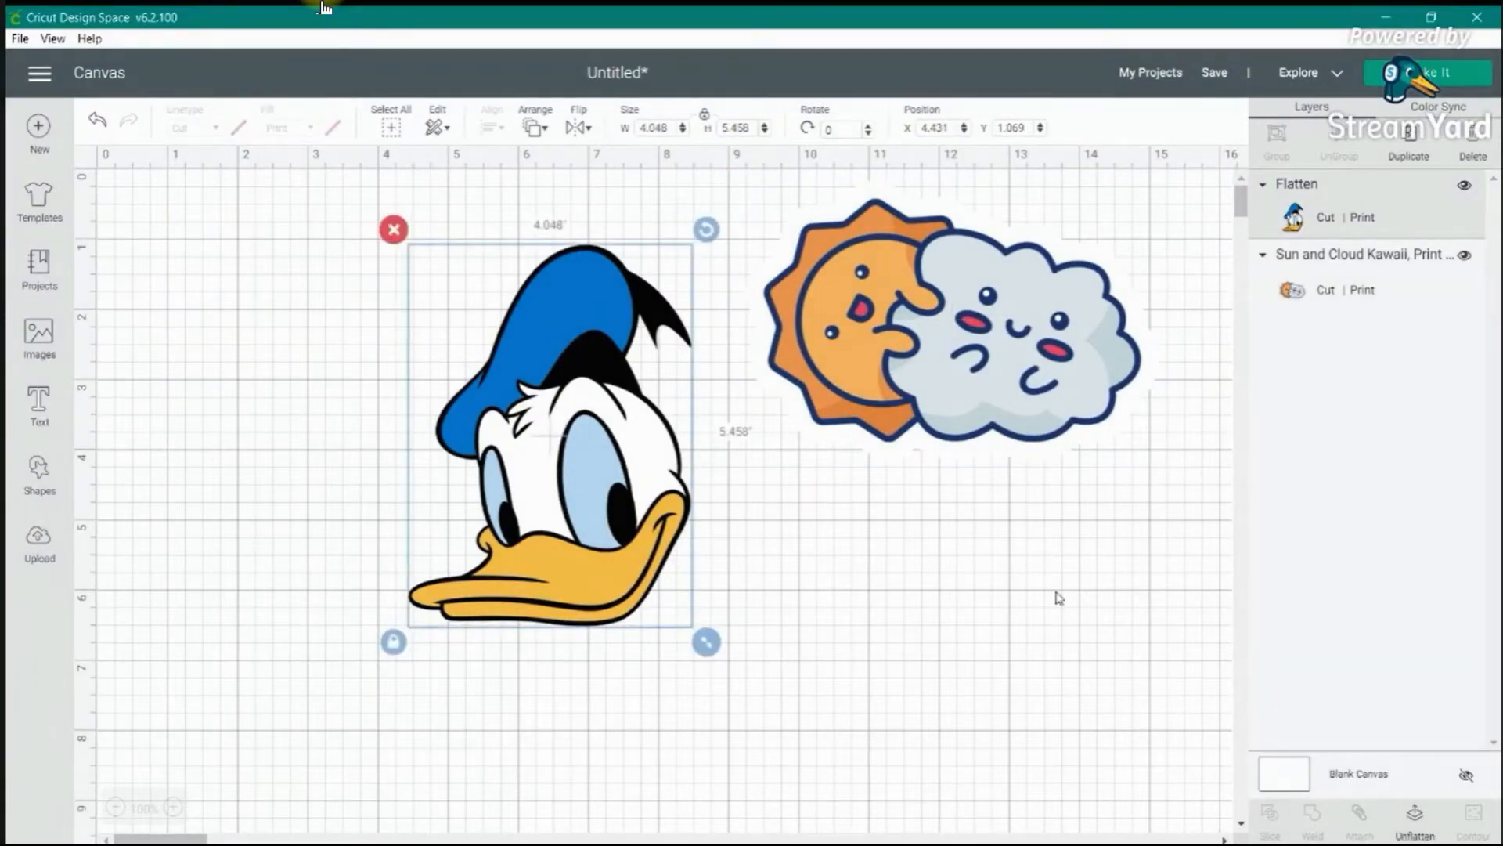
left_click_drag(983, 400, 922, 468)
left_click(891, 570)
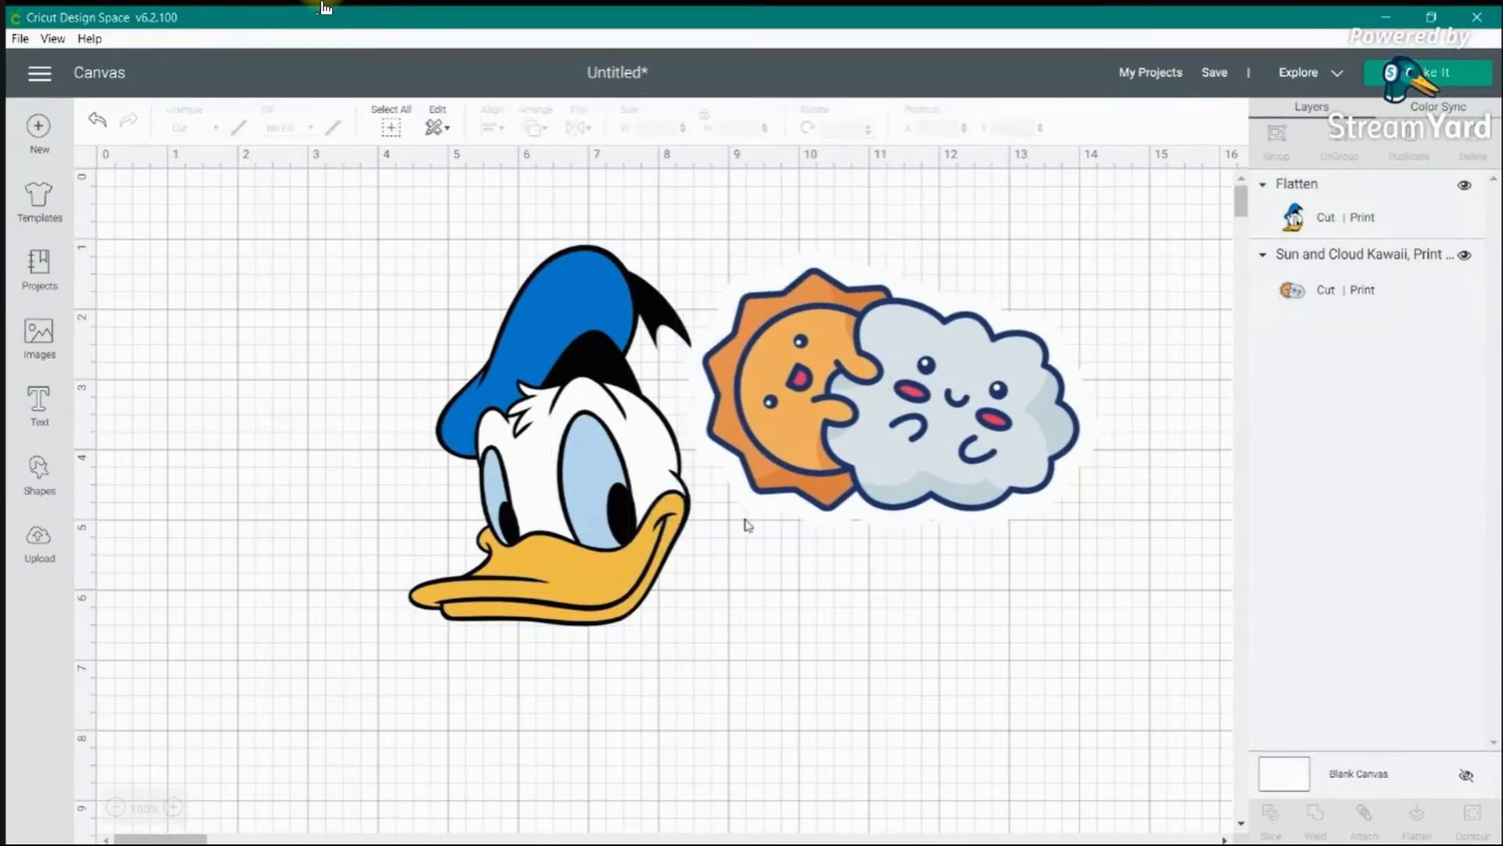
- Open the machine calibration for Print Then Cut at the calibration sheet printing stage
left_click(39, 76)
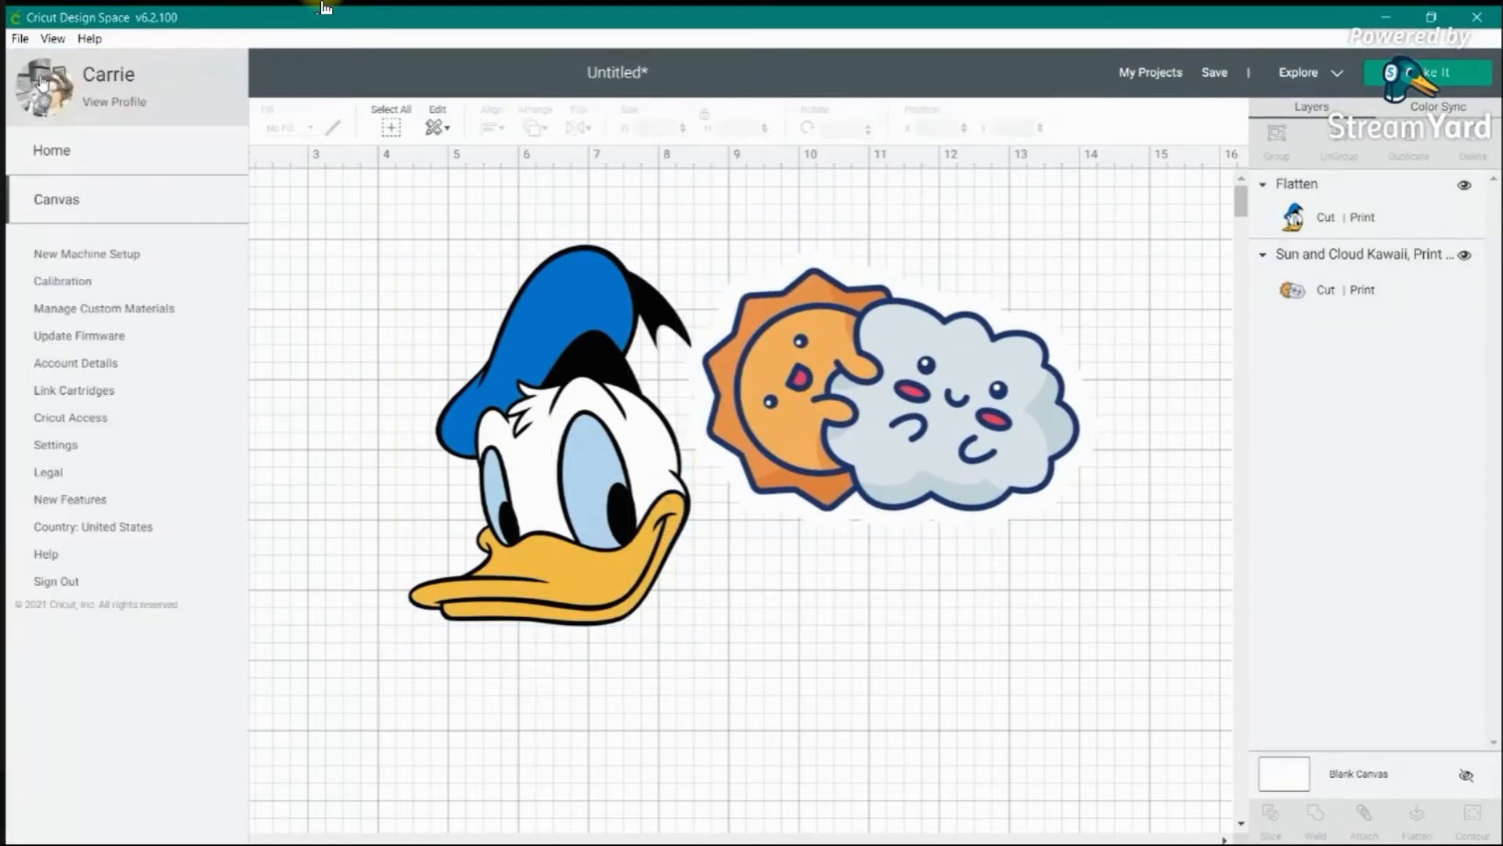
left_click(41, 82)
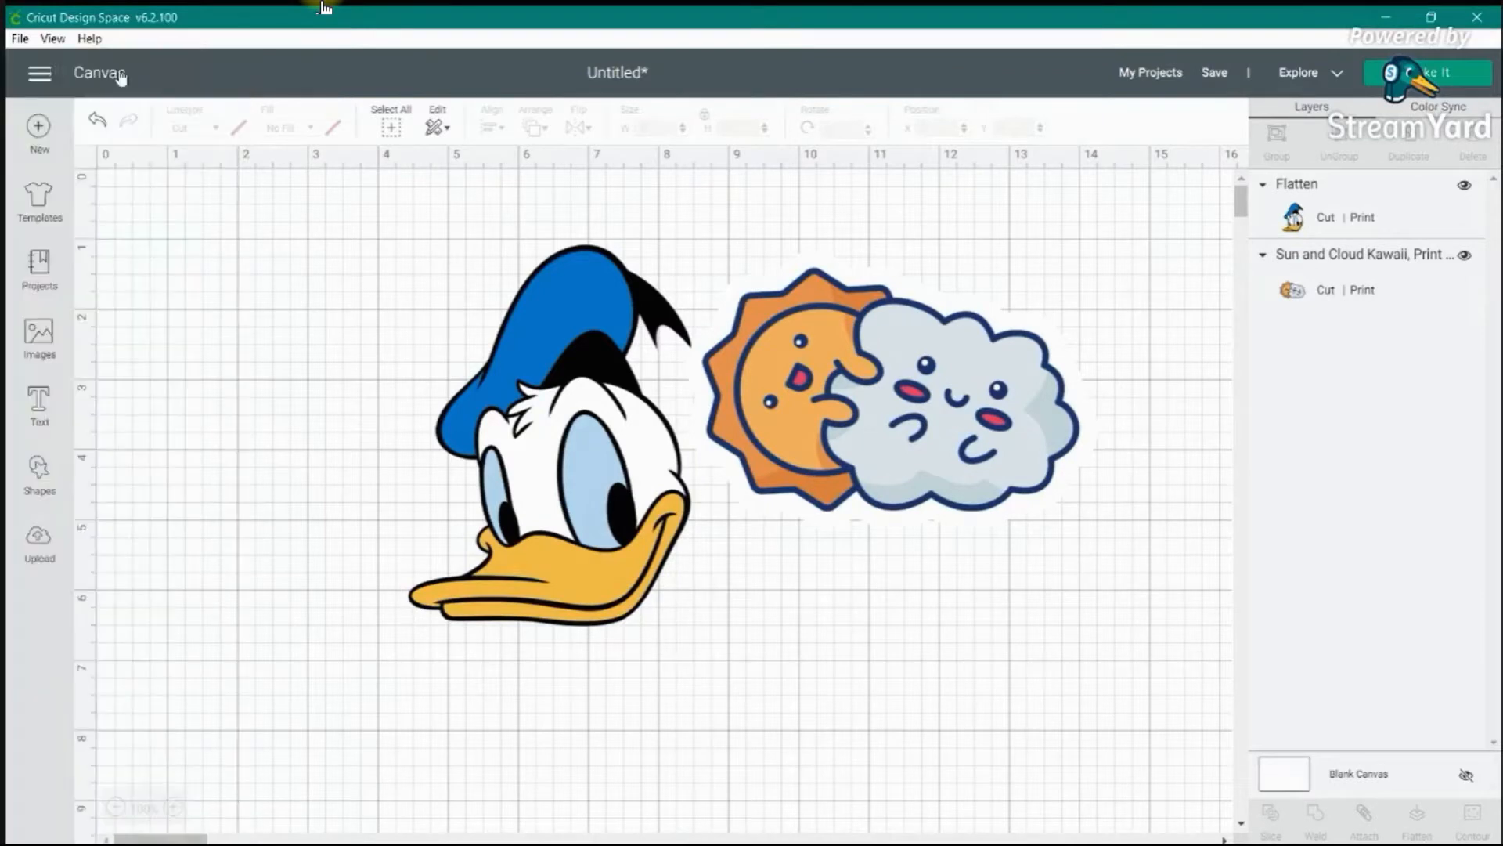
left_click(39, 80)
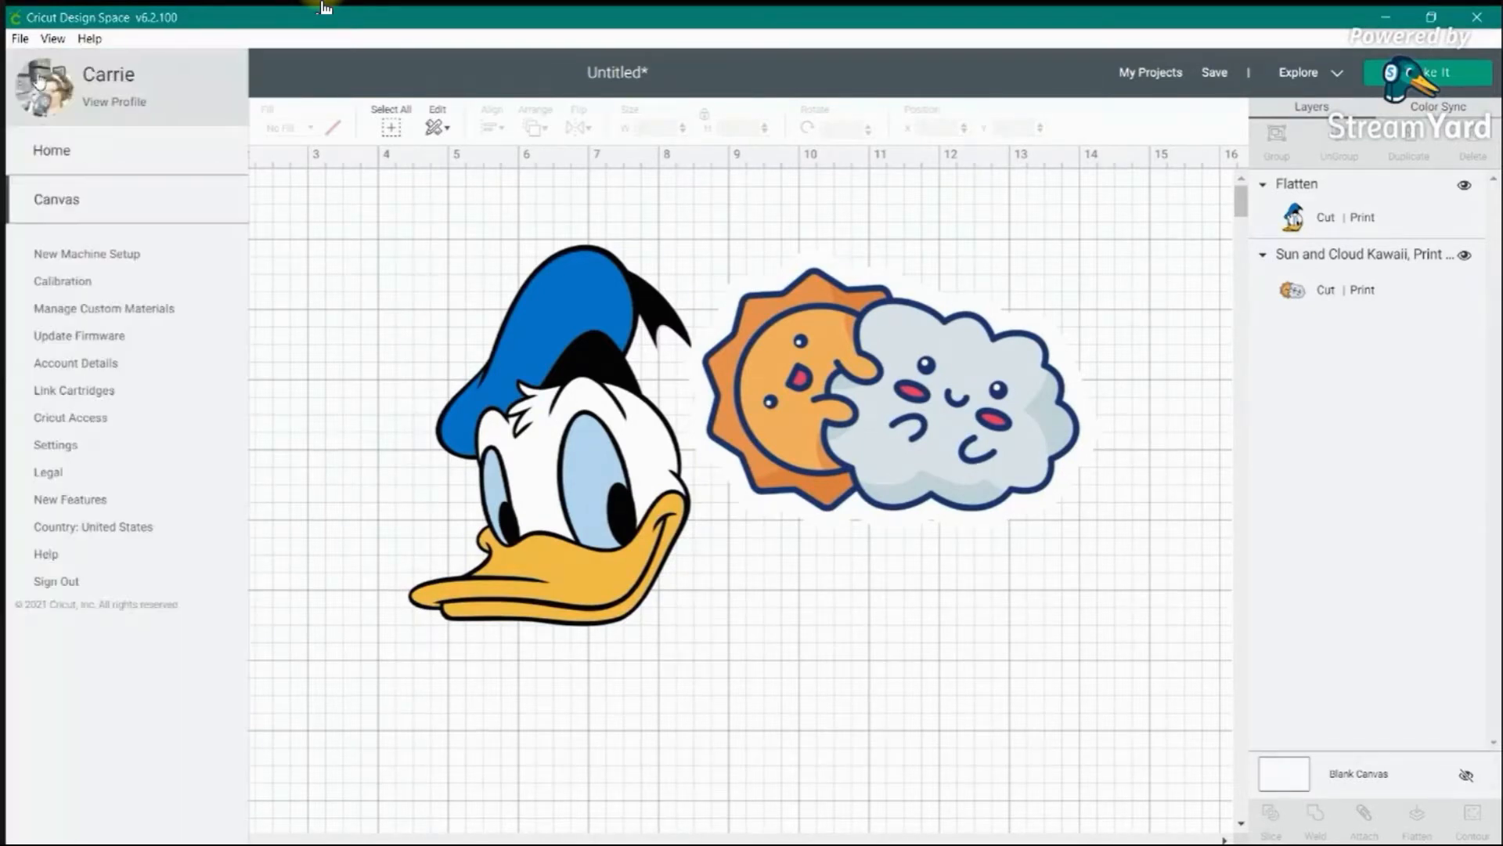
left_click(52, 284)
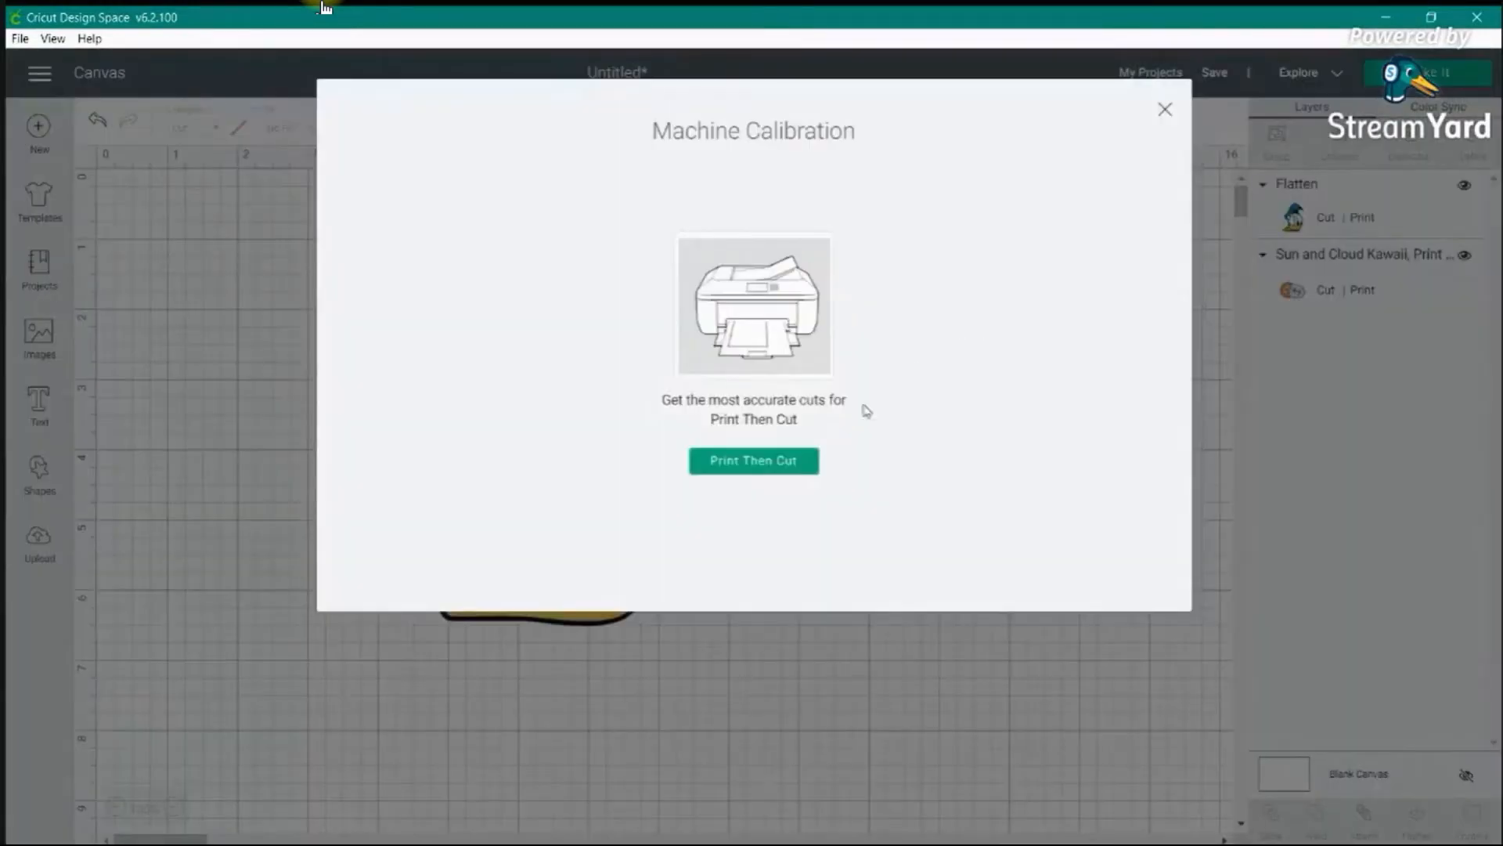
left_click(751, 468)
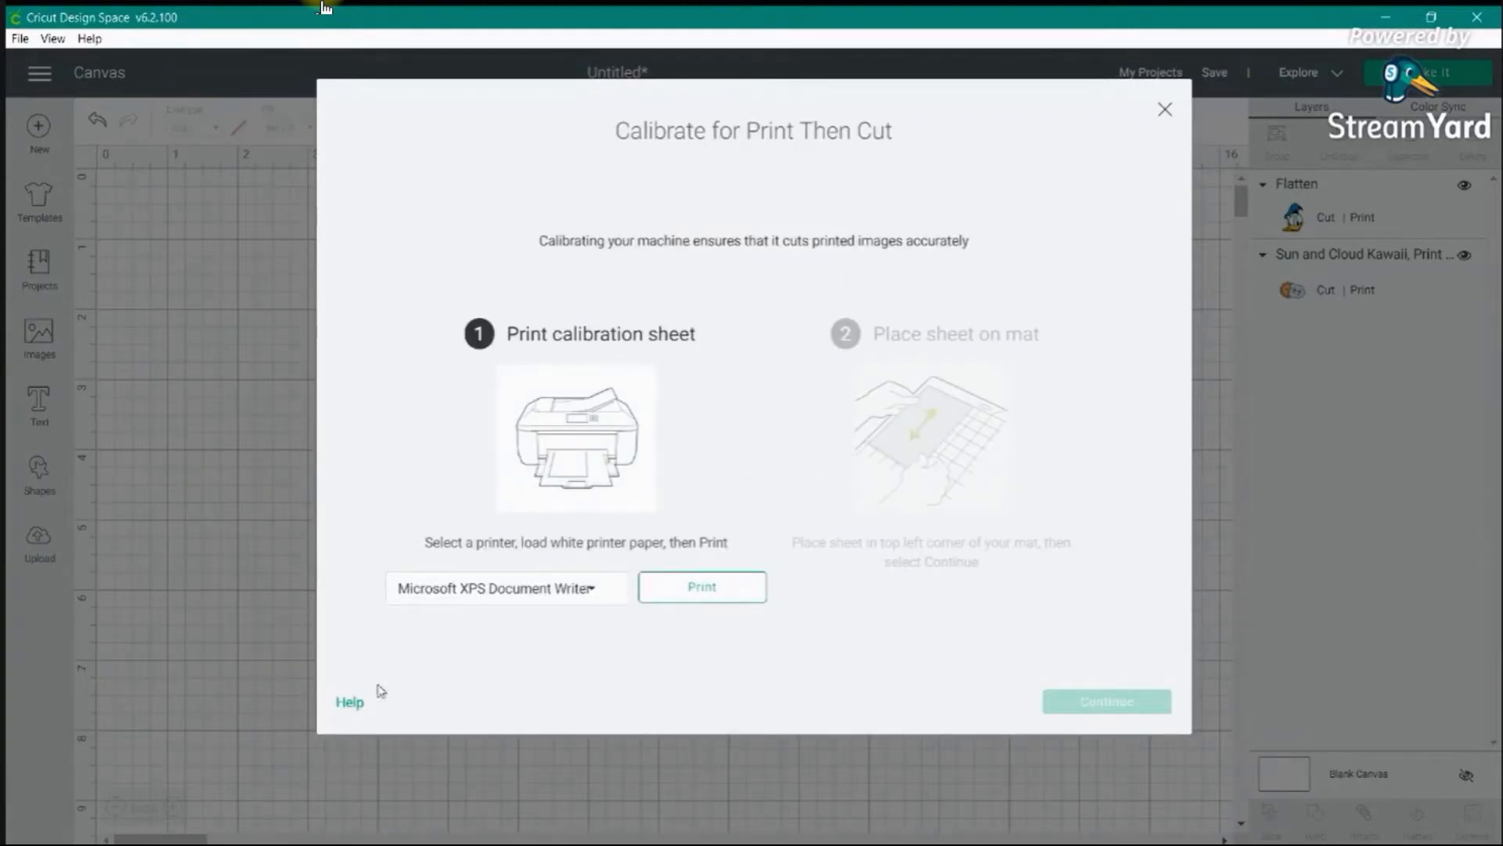
- Print the calibration sheet on the EPSON WF-4730 Series printer and continue to the calibration sheet cutting stage
left_click(498, 594)
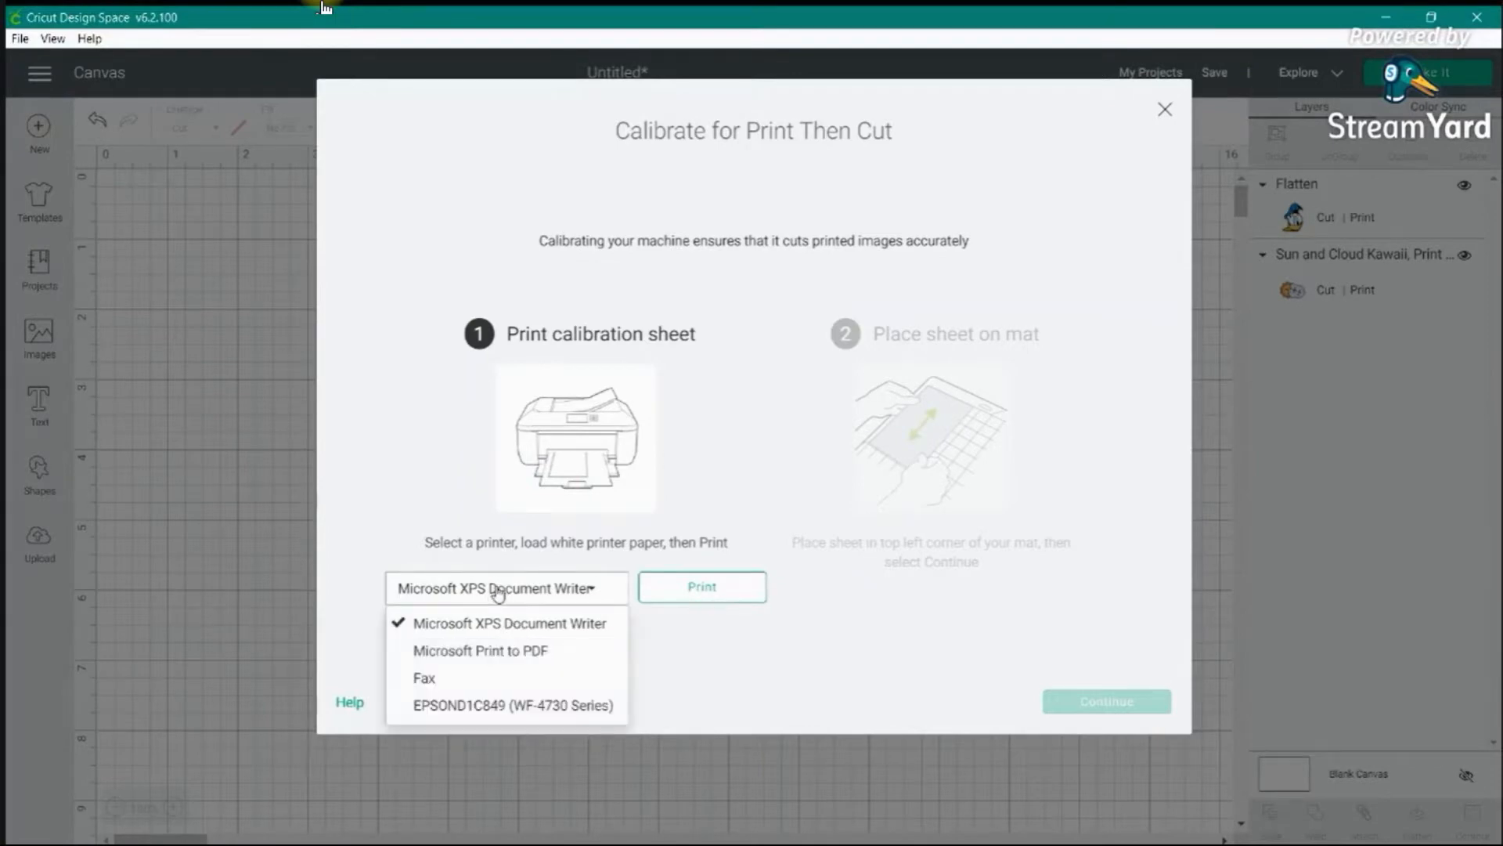
left_click(479, 707)
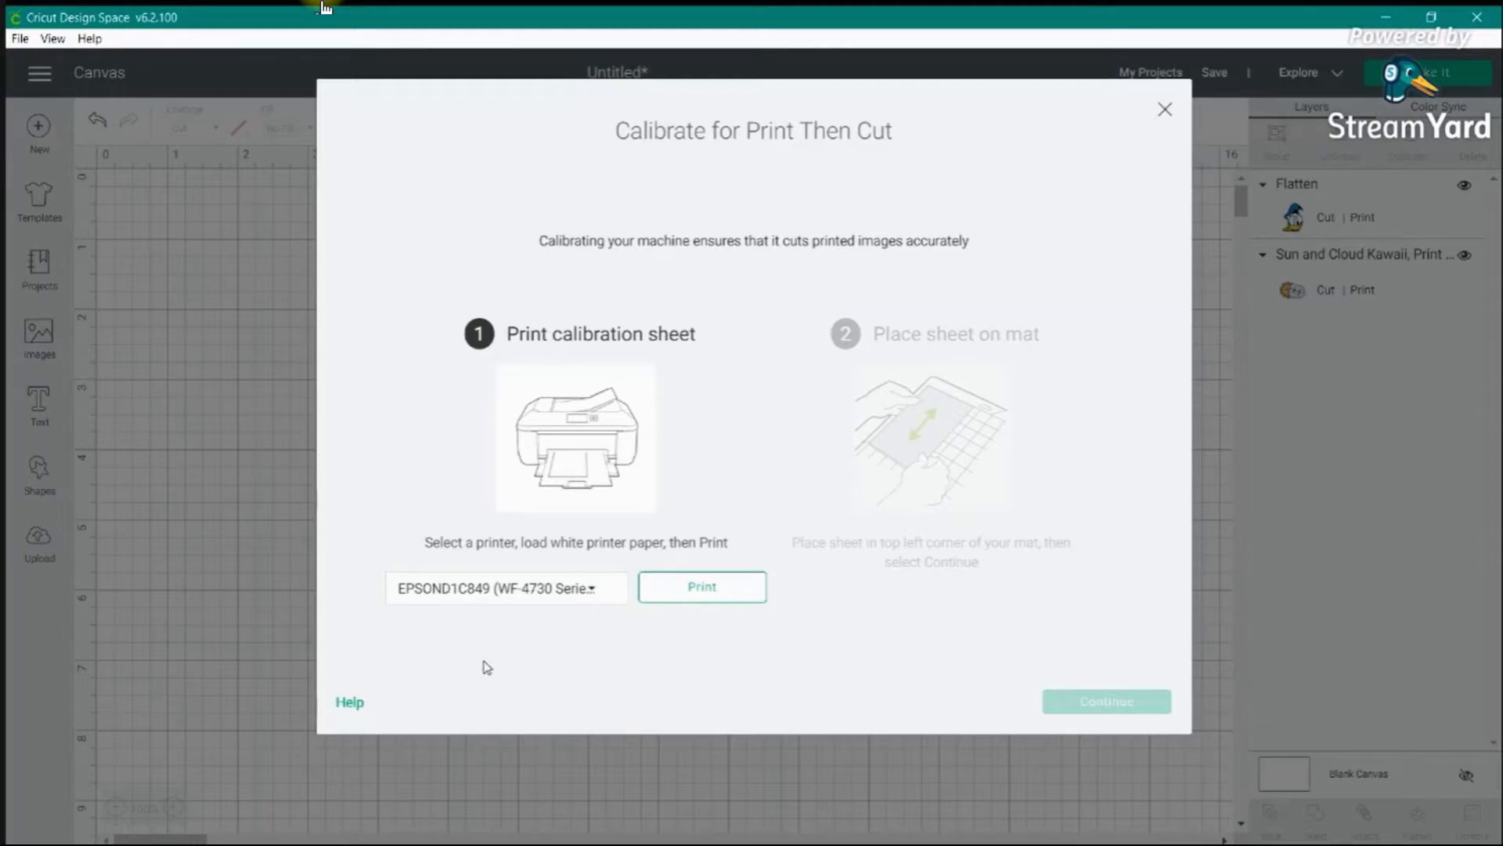
left_click(716, 597)
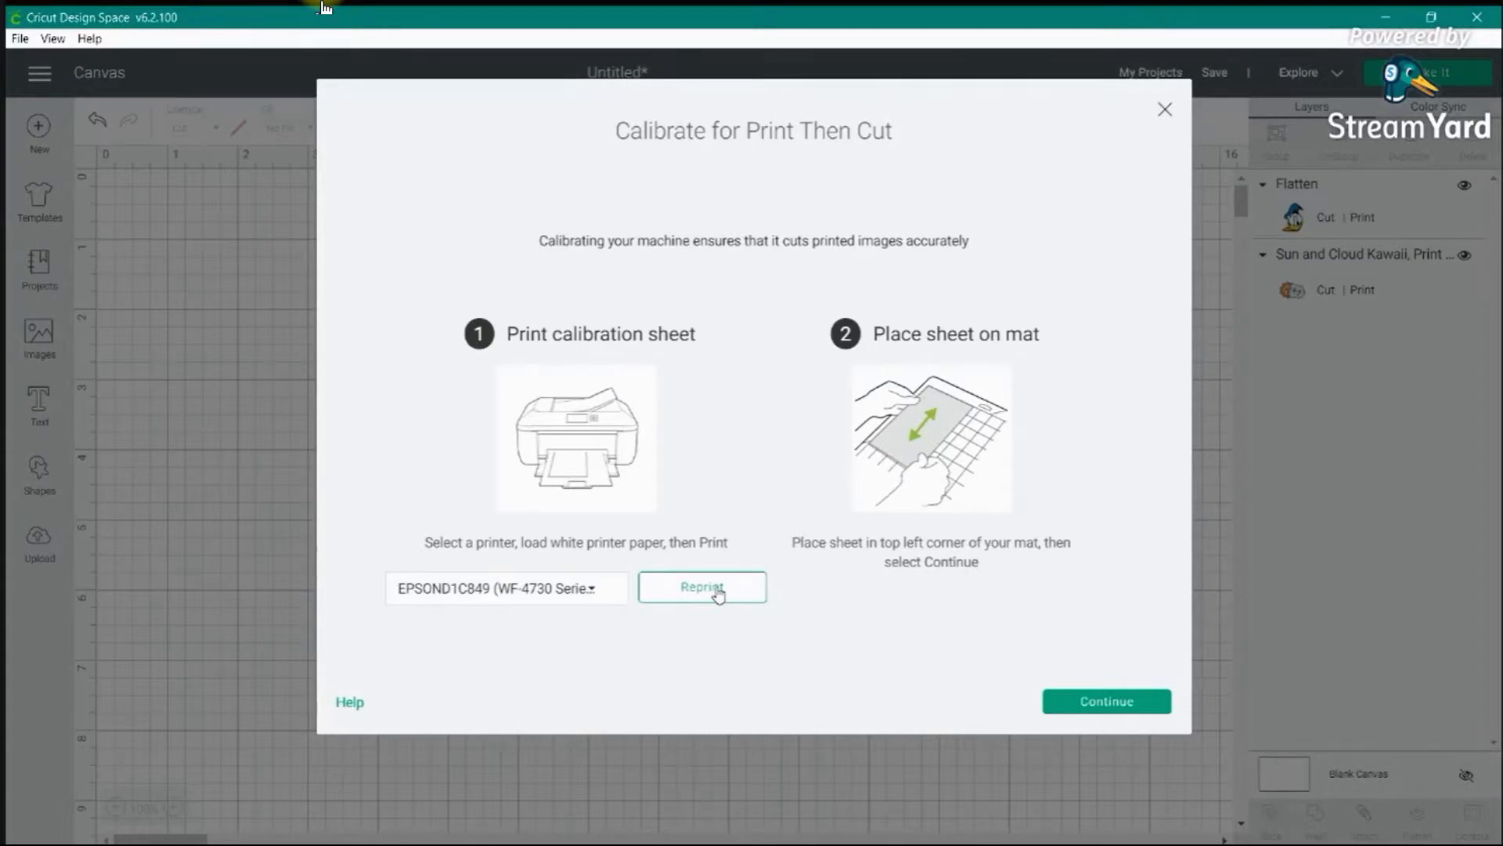
left_click(1080, 707)
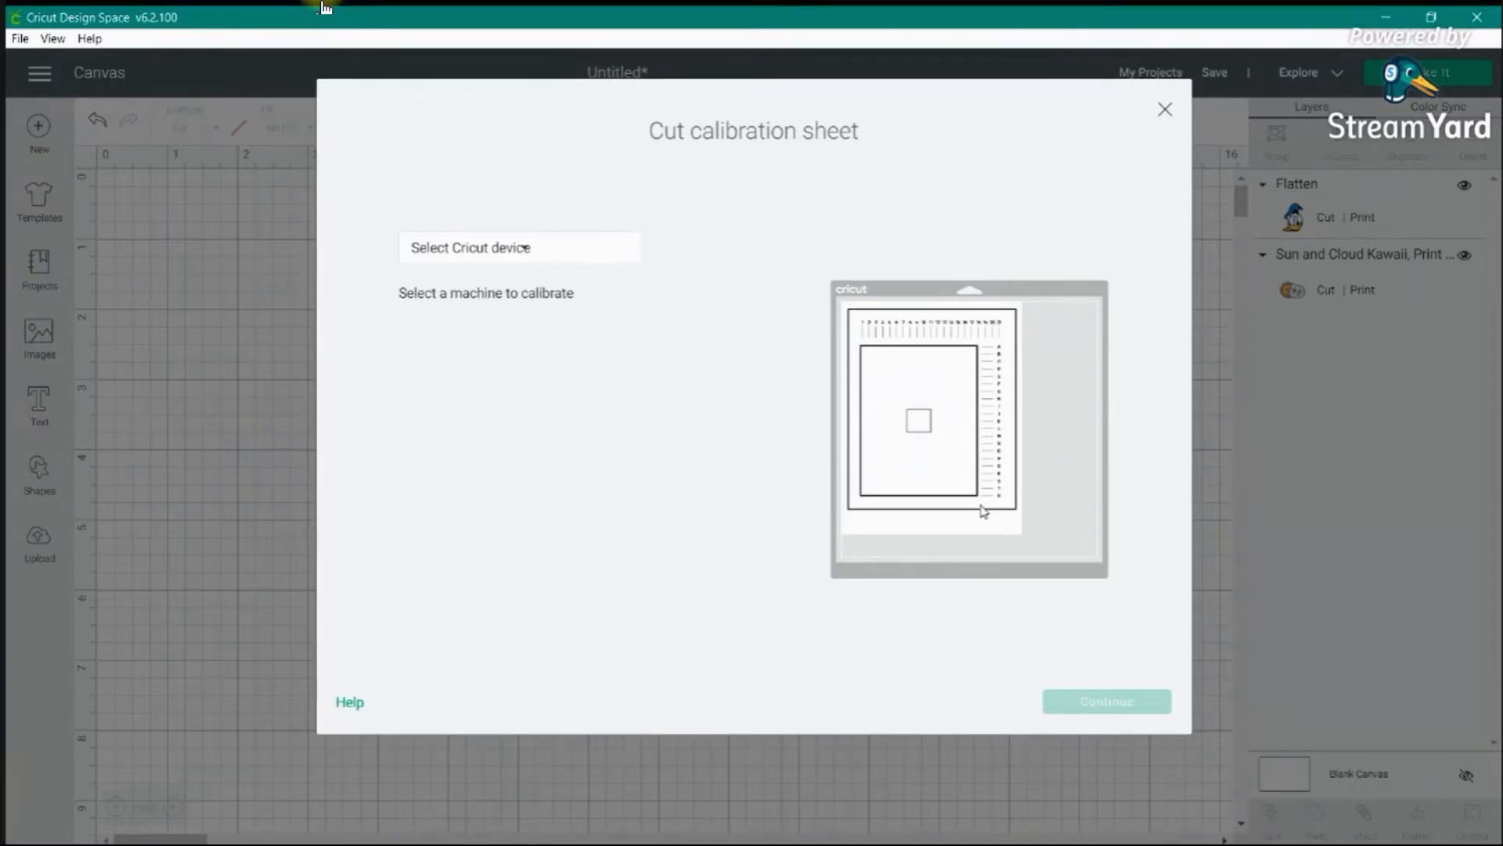
- Try to select the Air 2 Bluetooth machine for calibration, cancel the connection and close the calibration
left_click(501, 251)
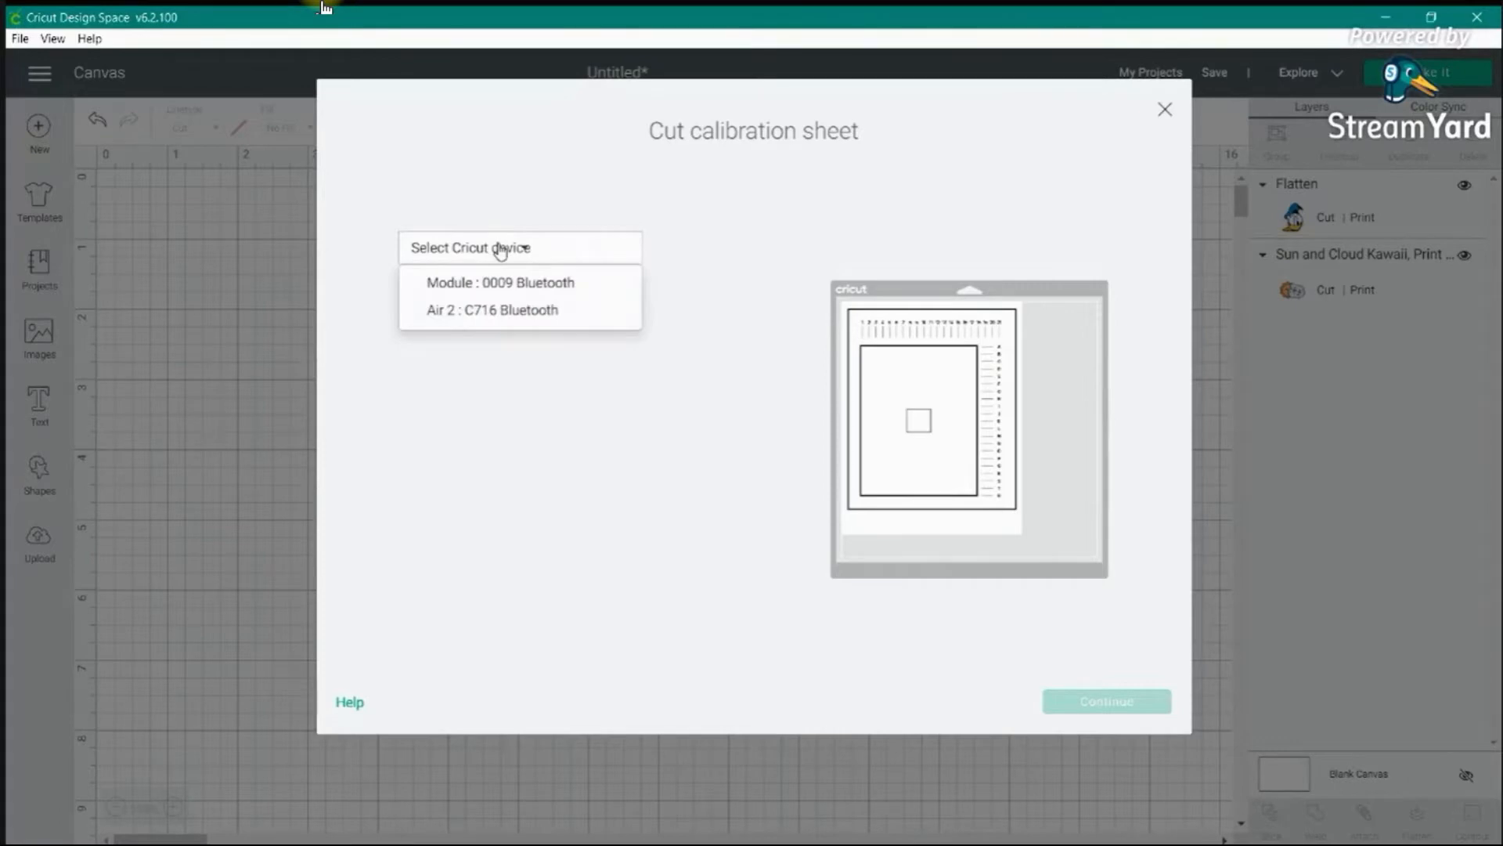
left_click(537, 314)
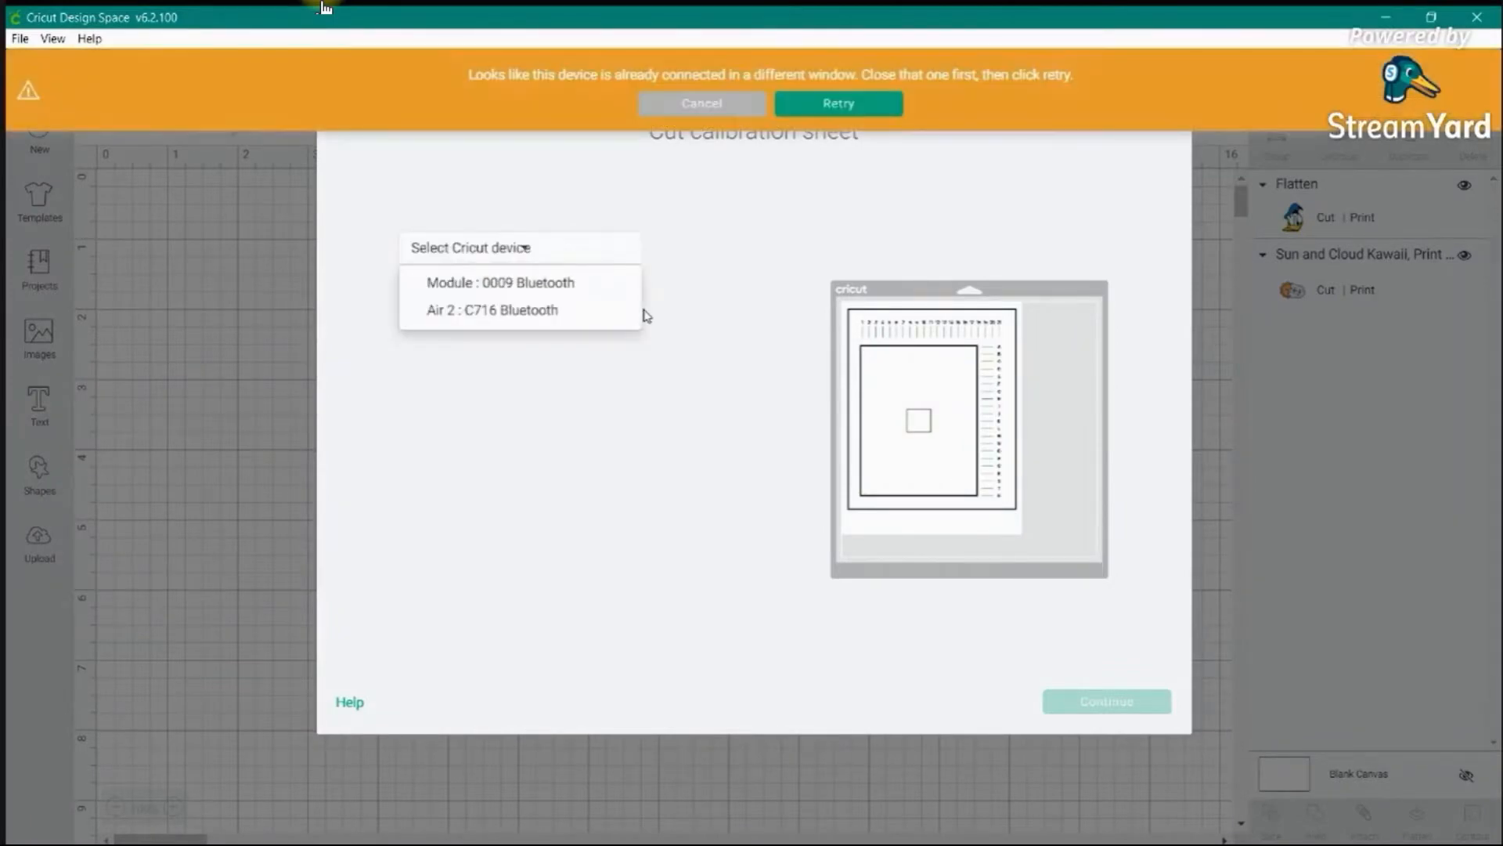
left_click(728, 104)
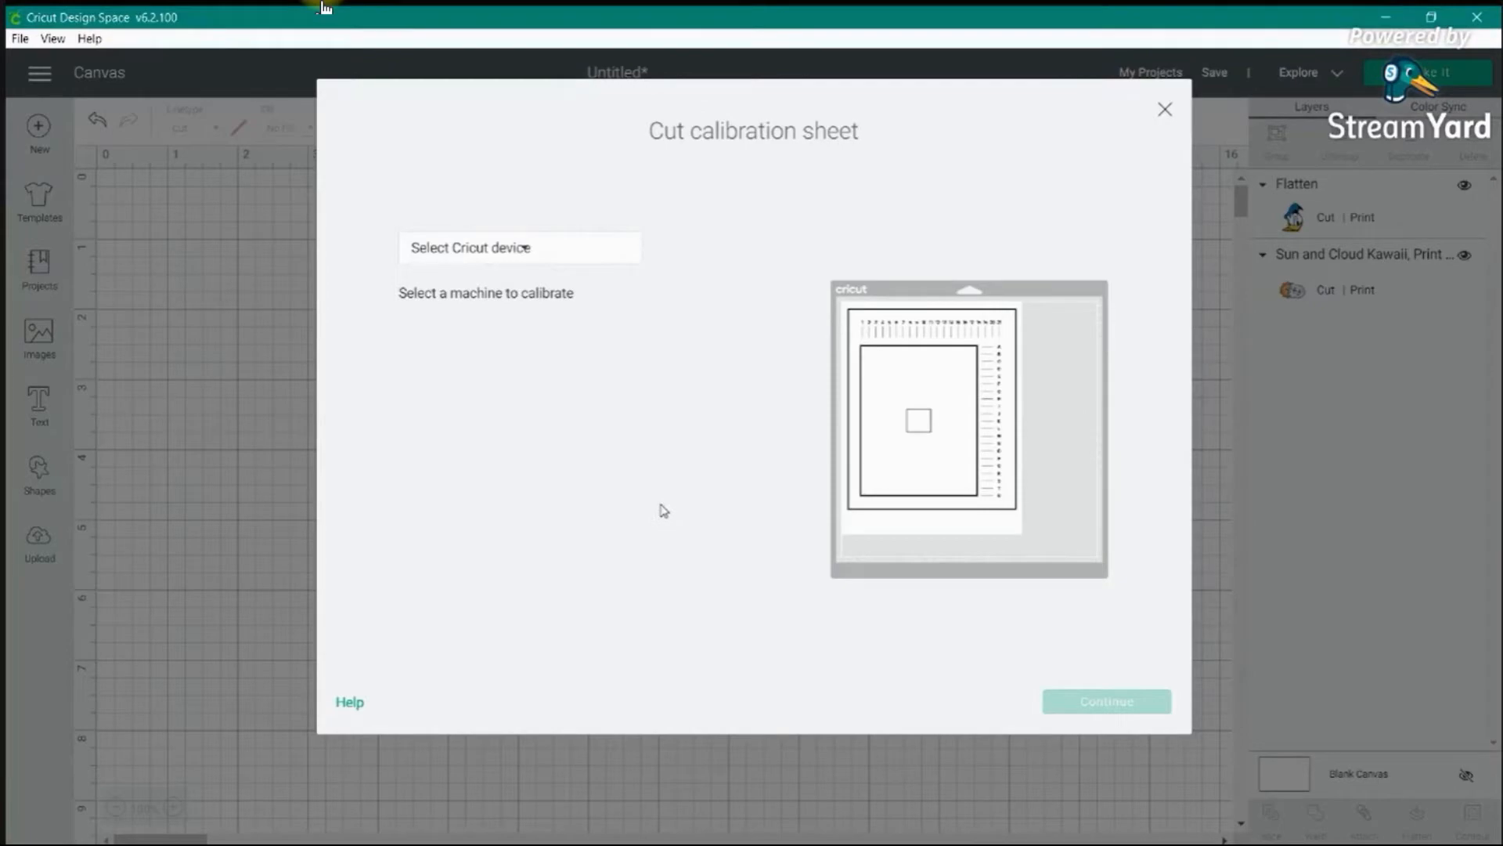
left_click(1165, 110)
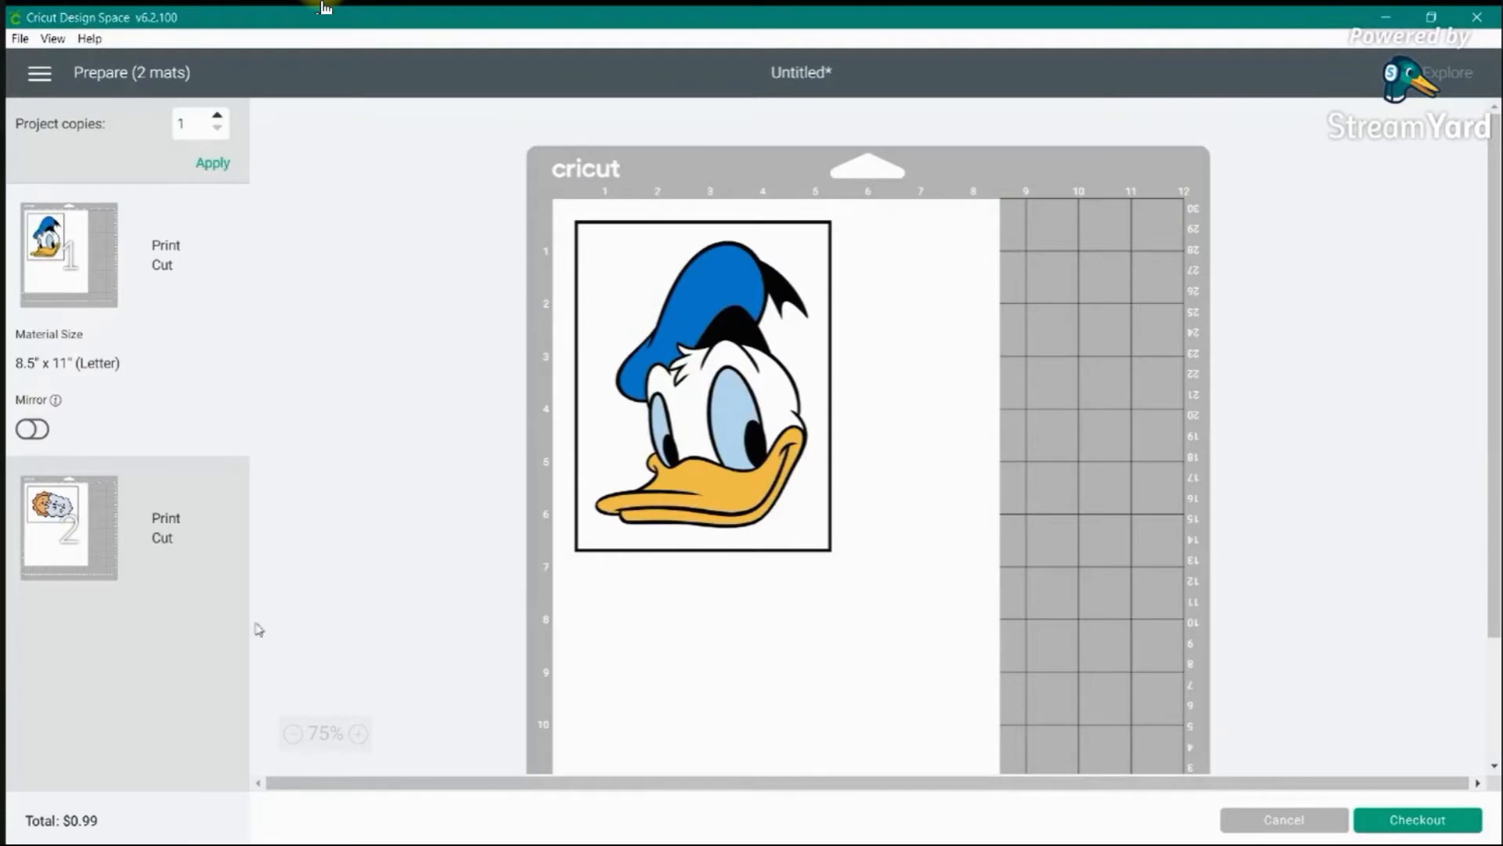
- Preview the sun and cloud mat, return to the canvas and delete the sun and cloud image
left_click(78, 560)
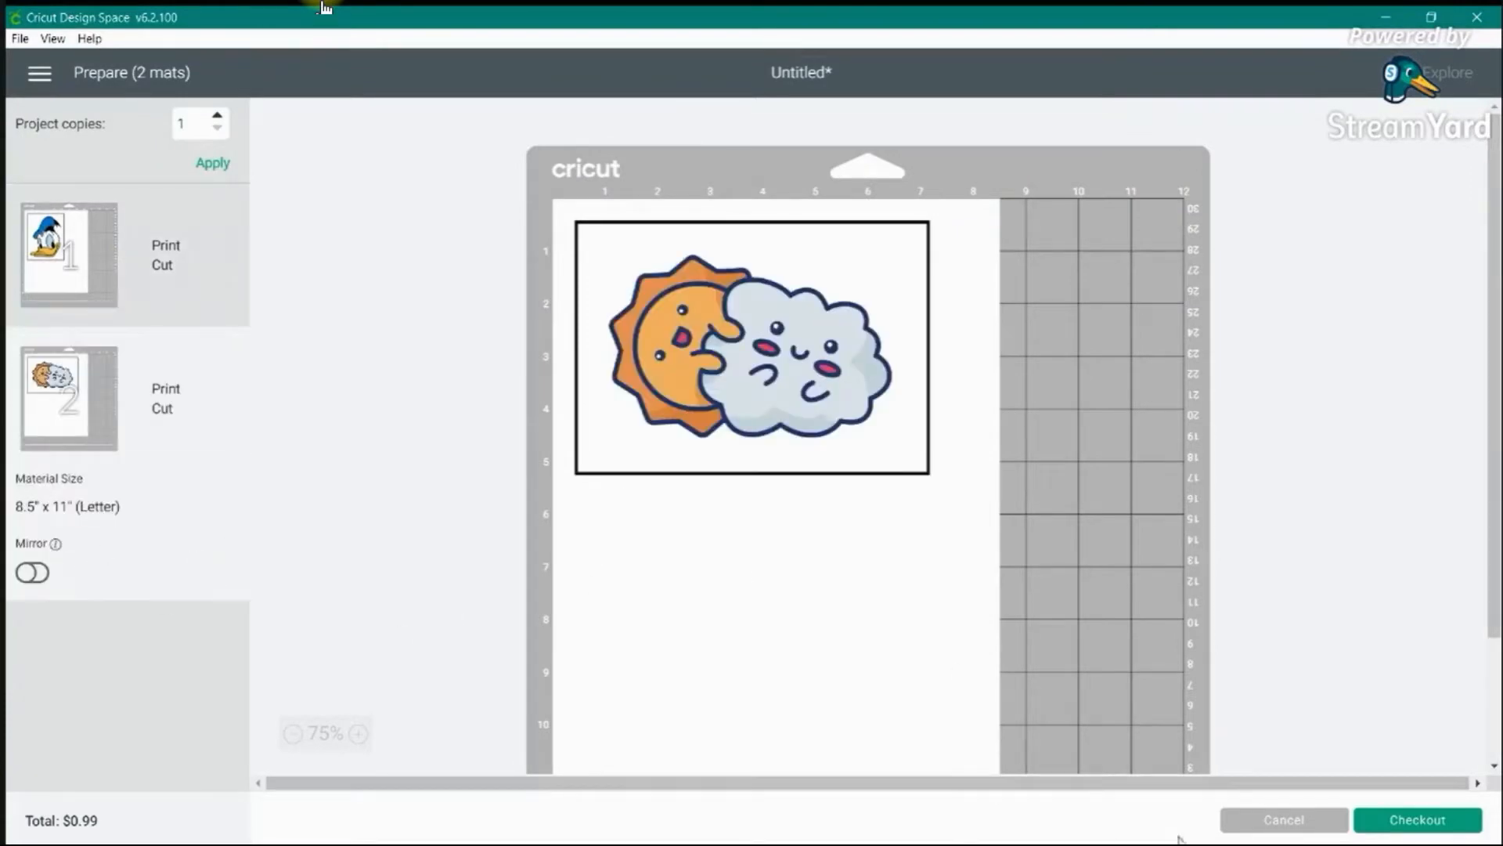
left_click(1247, 819)
left_click(1036, 462)
key("Delete")
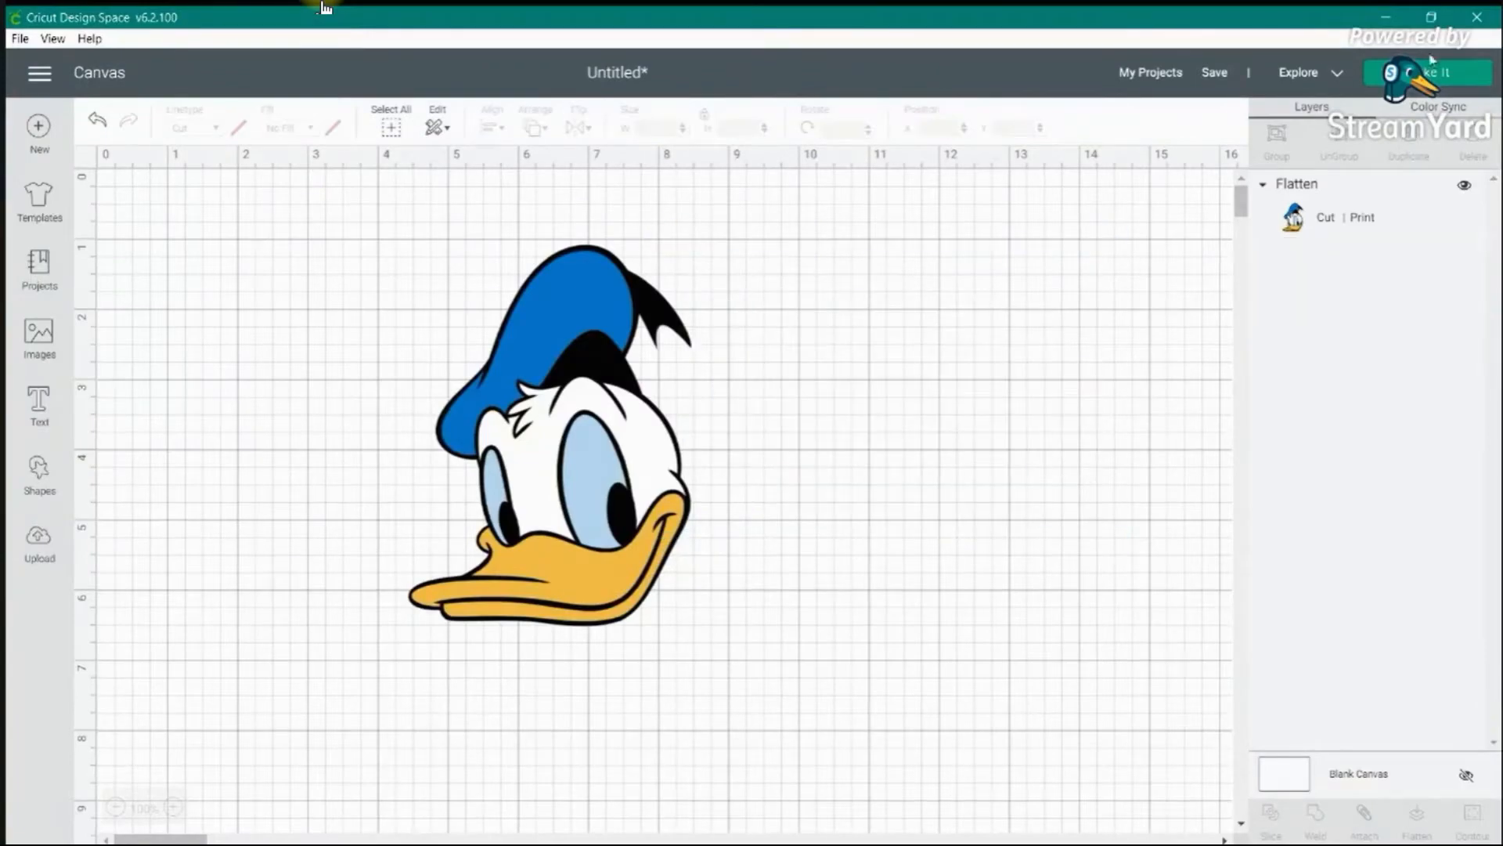
- Proceed with the single Donald Duck mat to the printing stage and open its print setup
left_click(1429, 70)
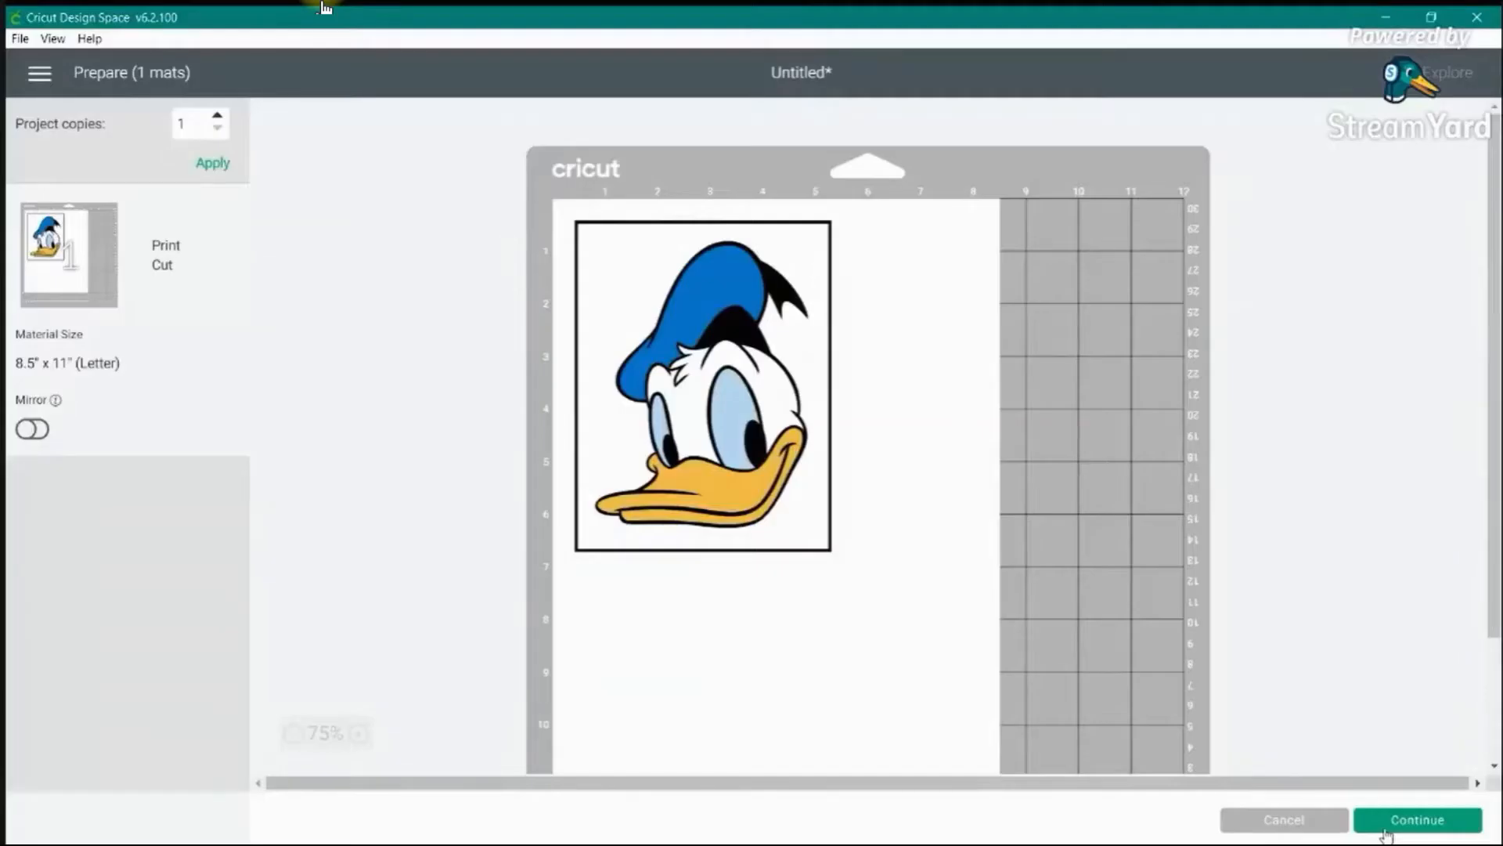
left_click(1386, 829)
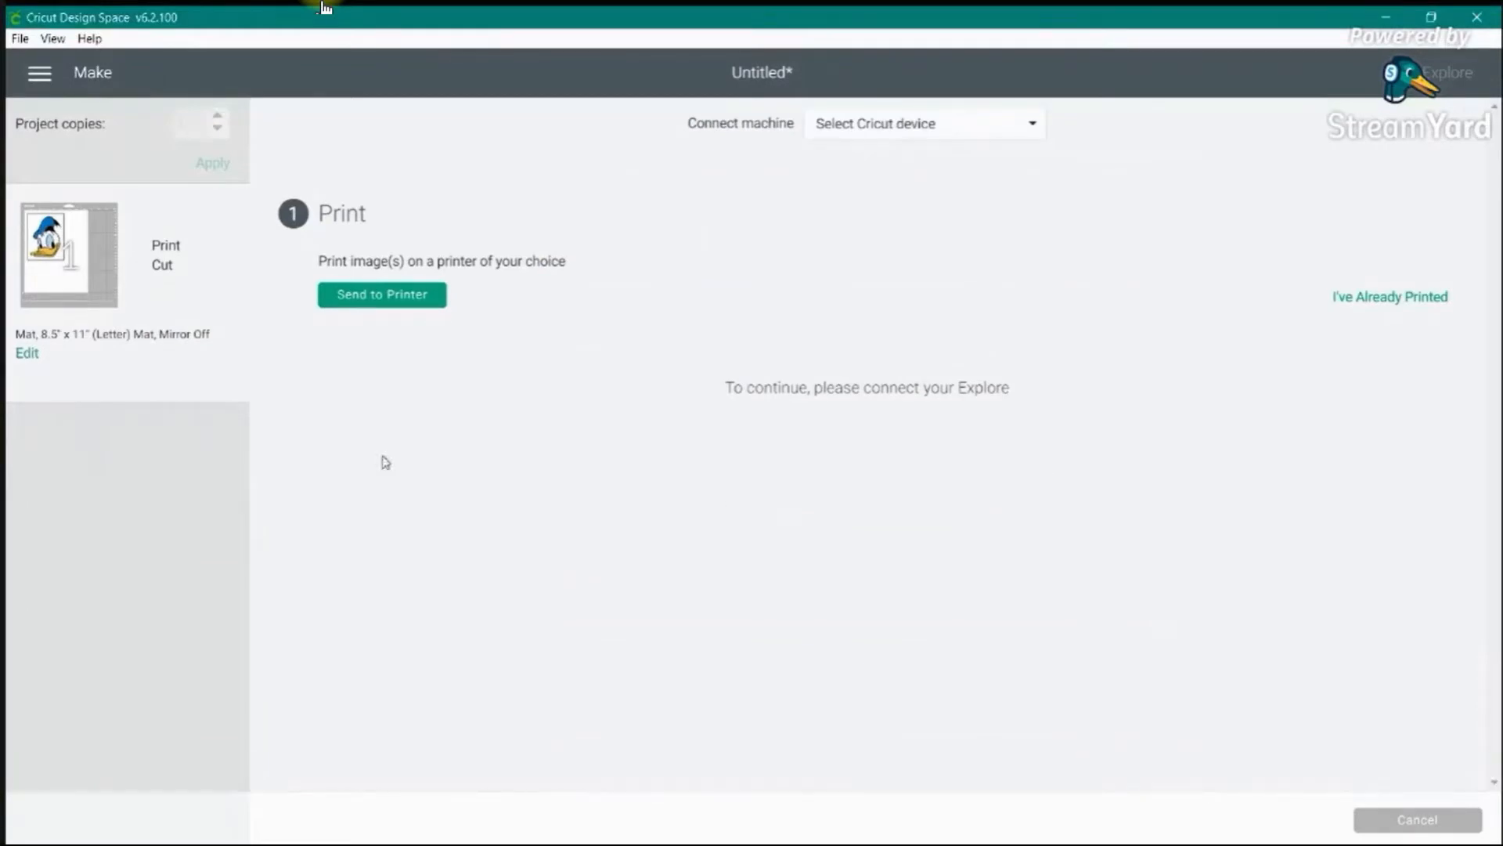
left_click(416, 288)
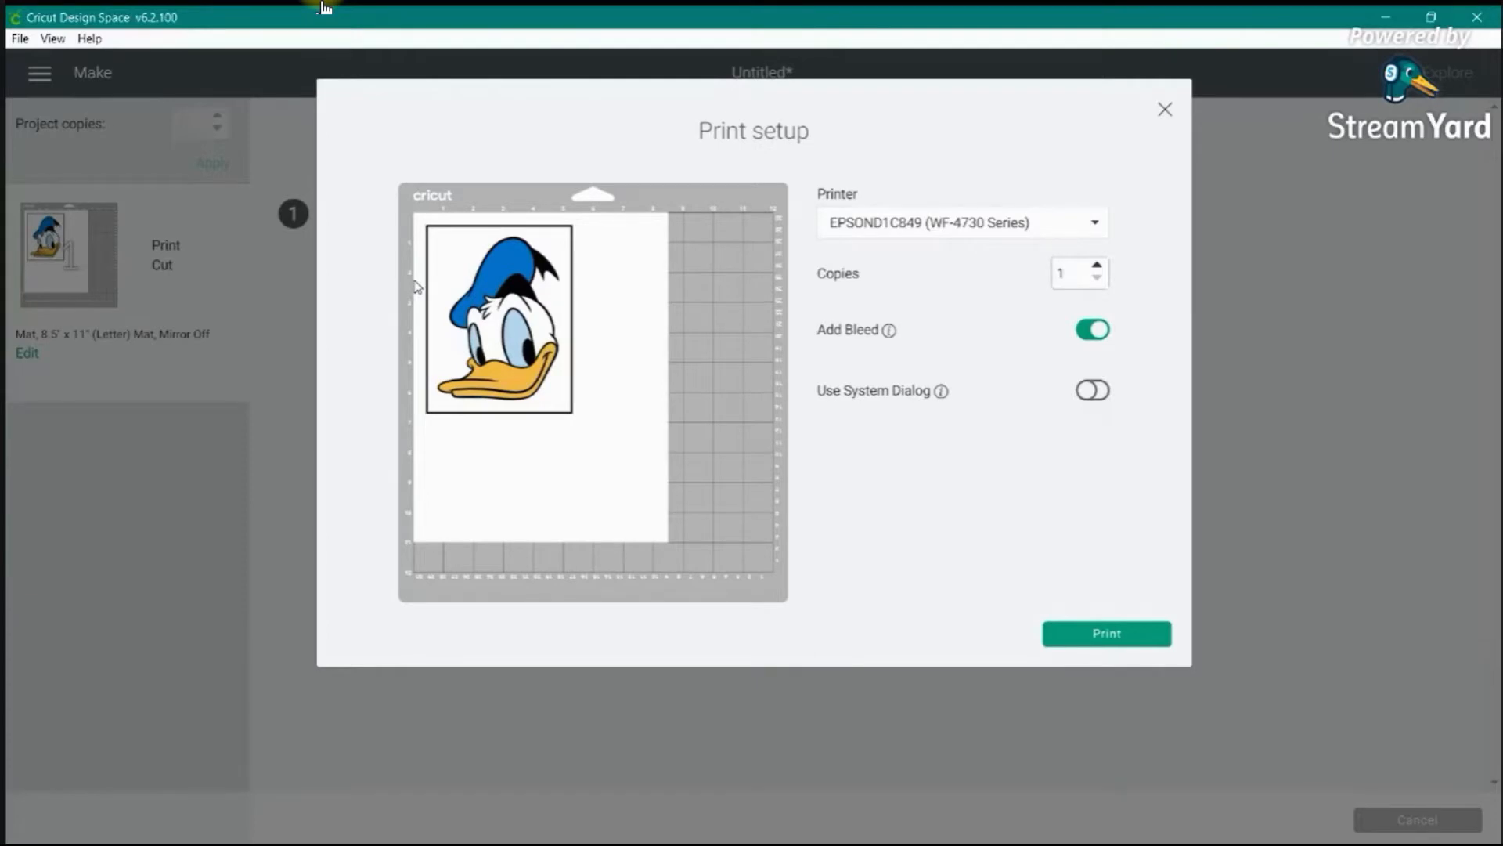
- Turn on Use System Dialog and send the Donald Duck print to the system print dialog
left_click(940, 393)
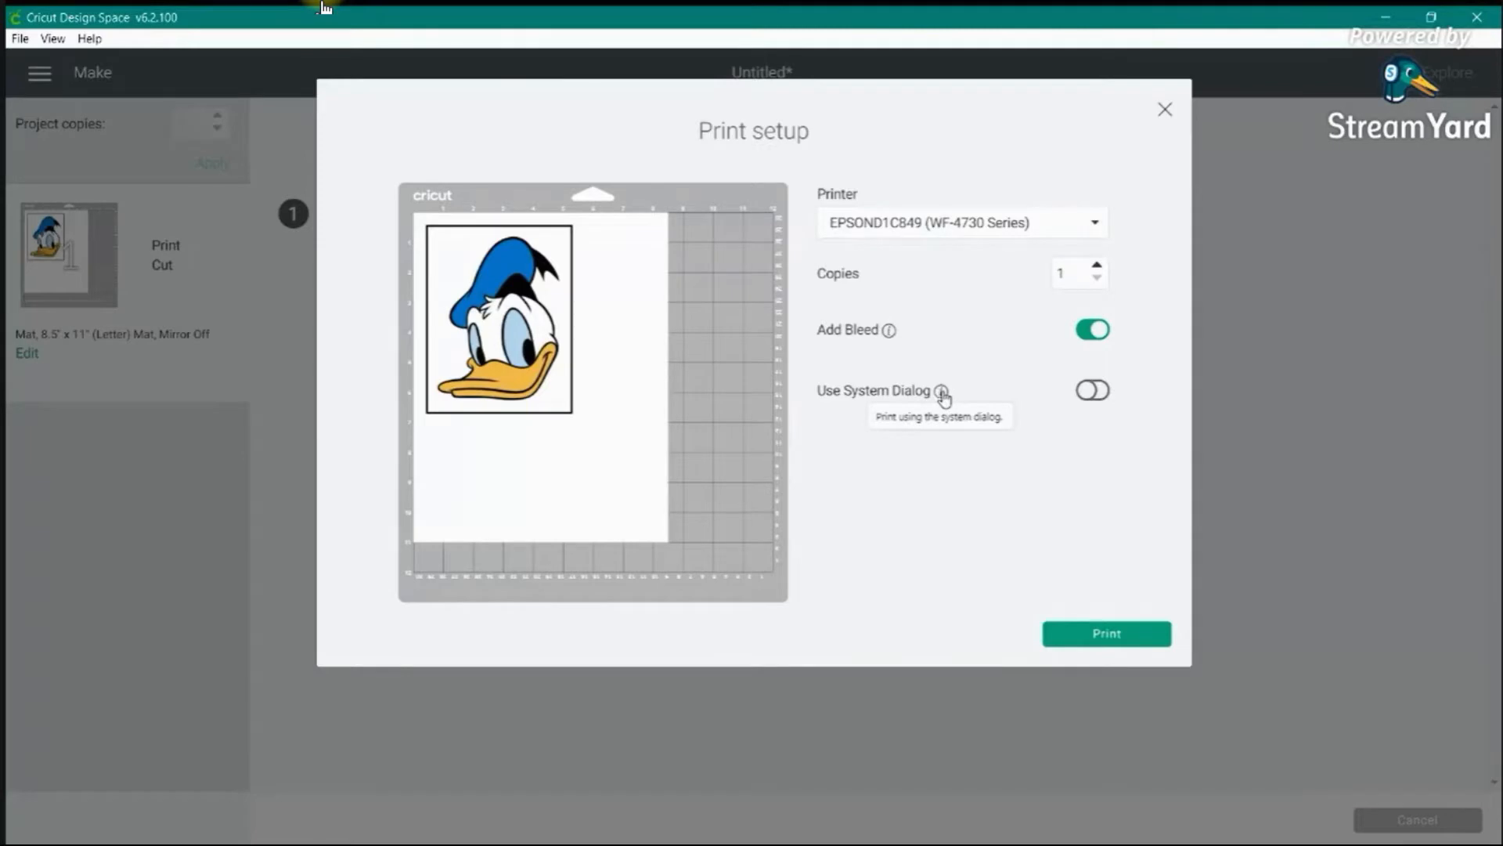
left_click(1093, 391)
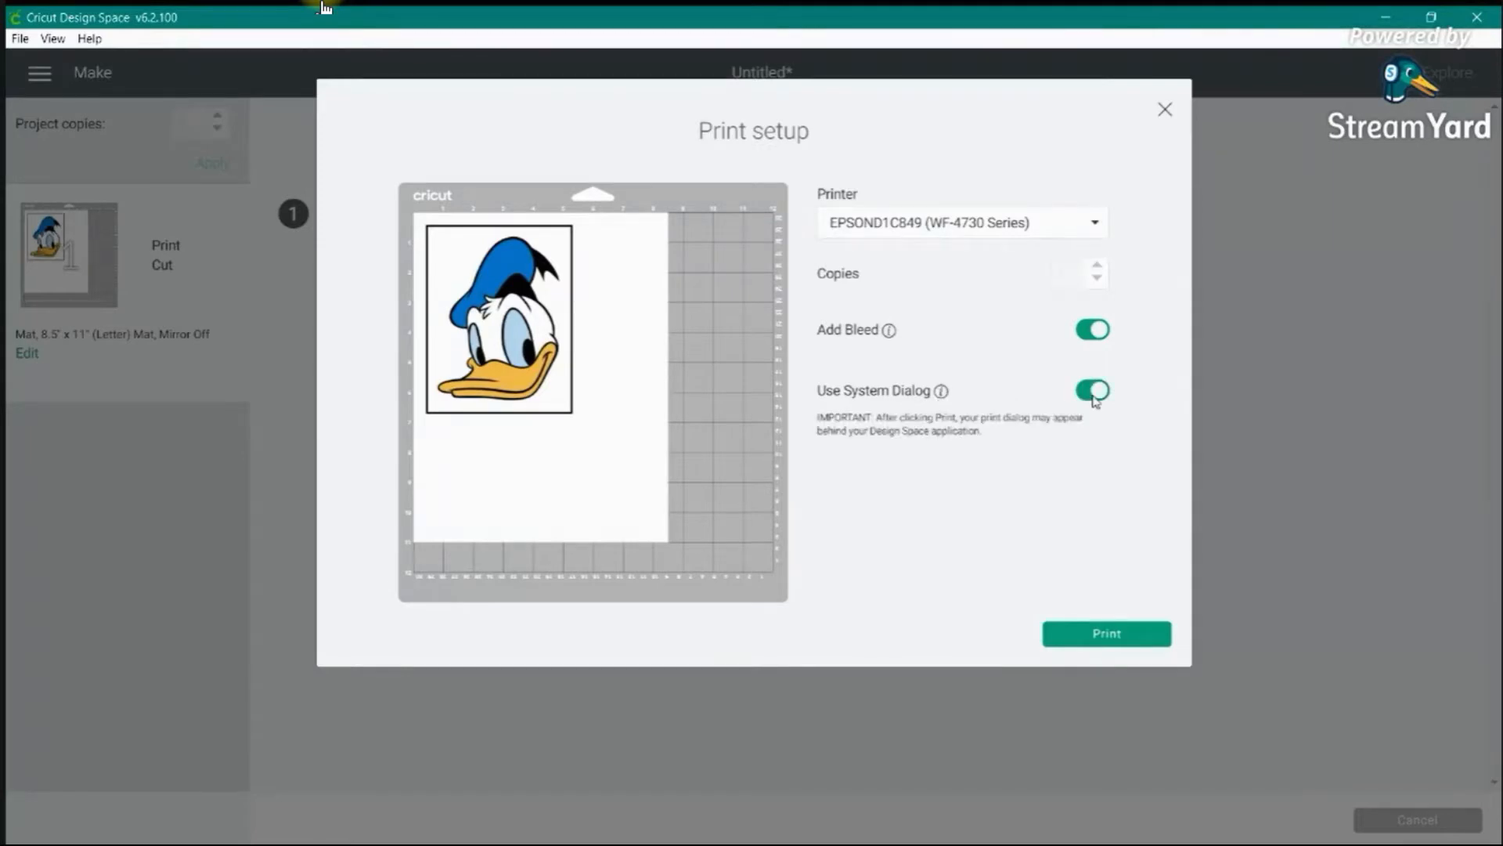
left_click(1094, 392)
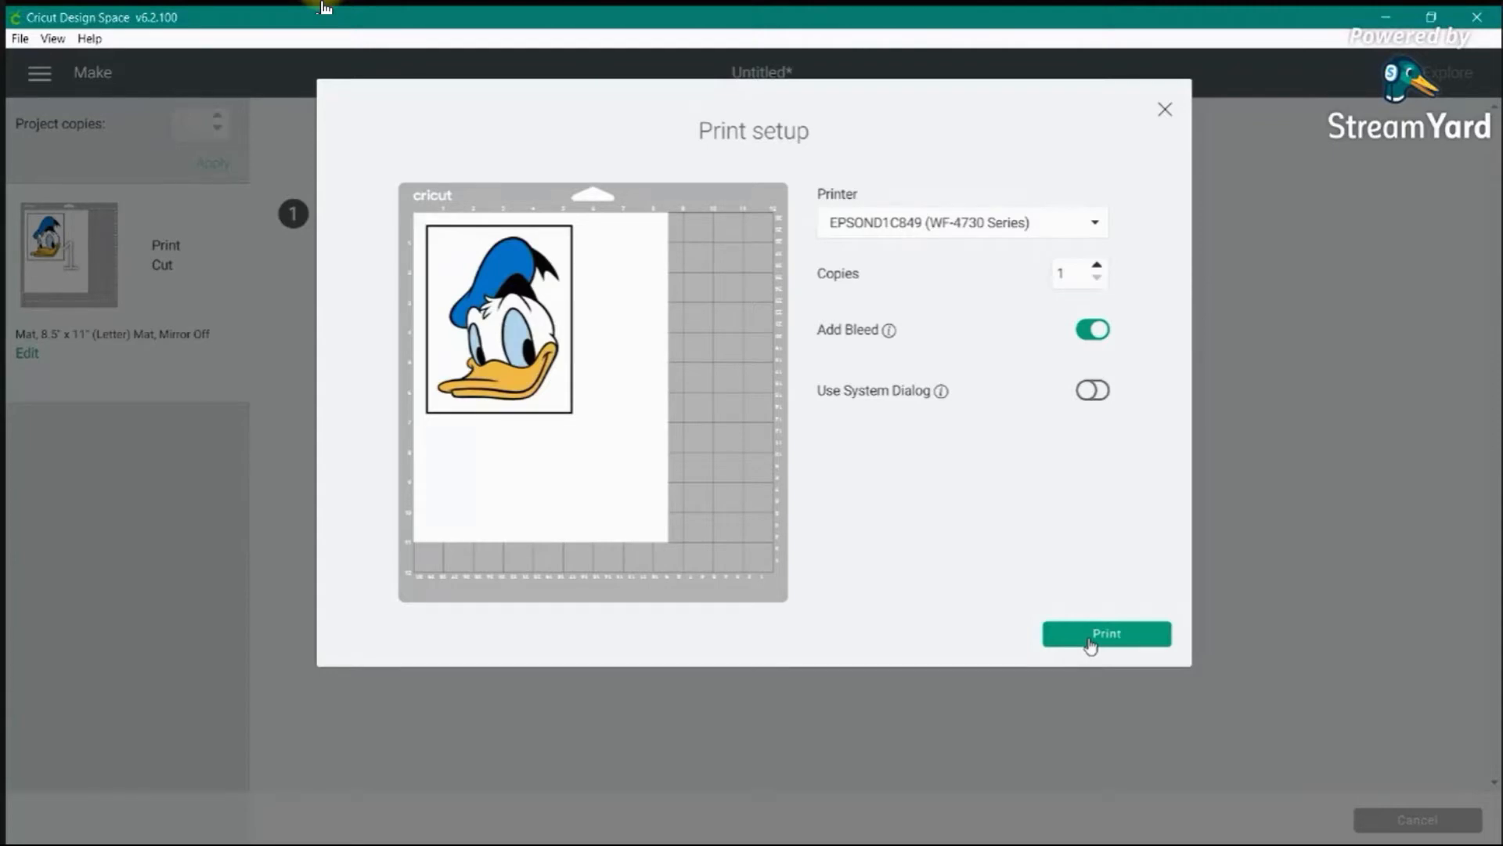
left_click(1095, 391)
left_click(1131, 637)
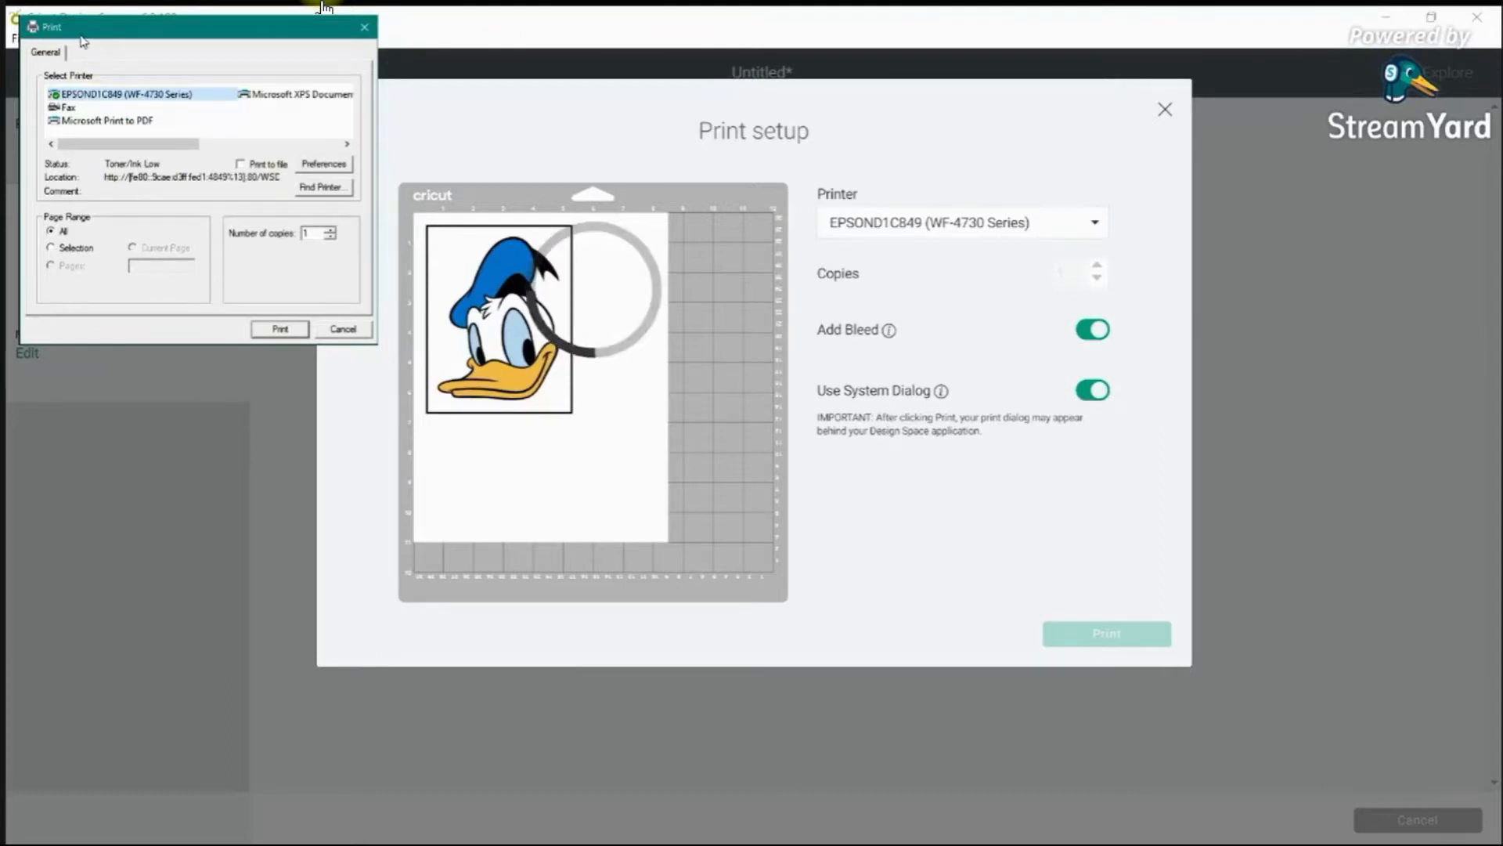
left_click(415, 416)
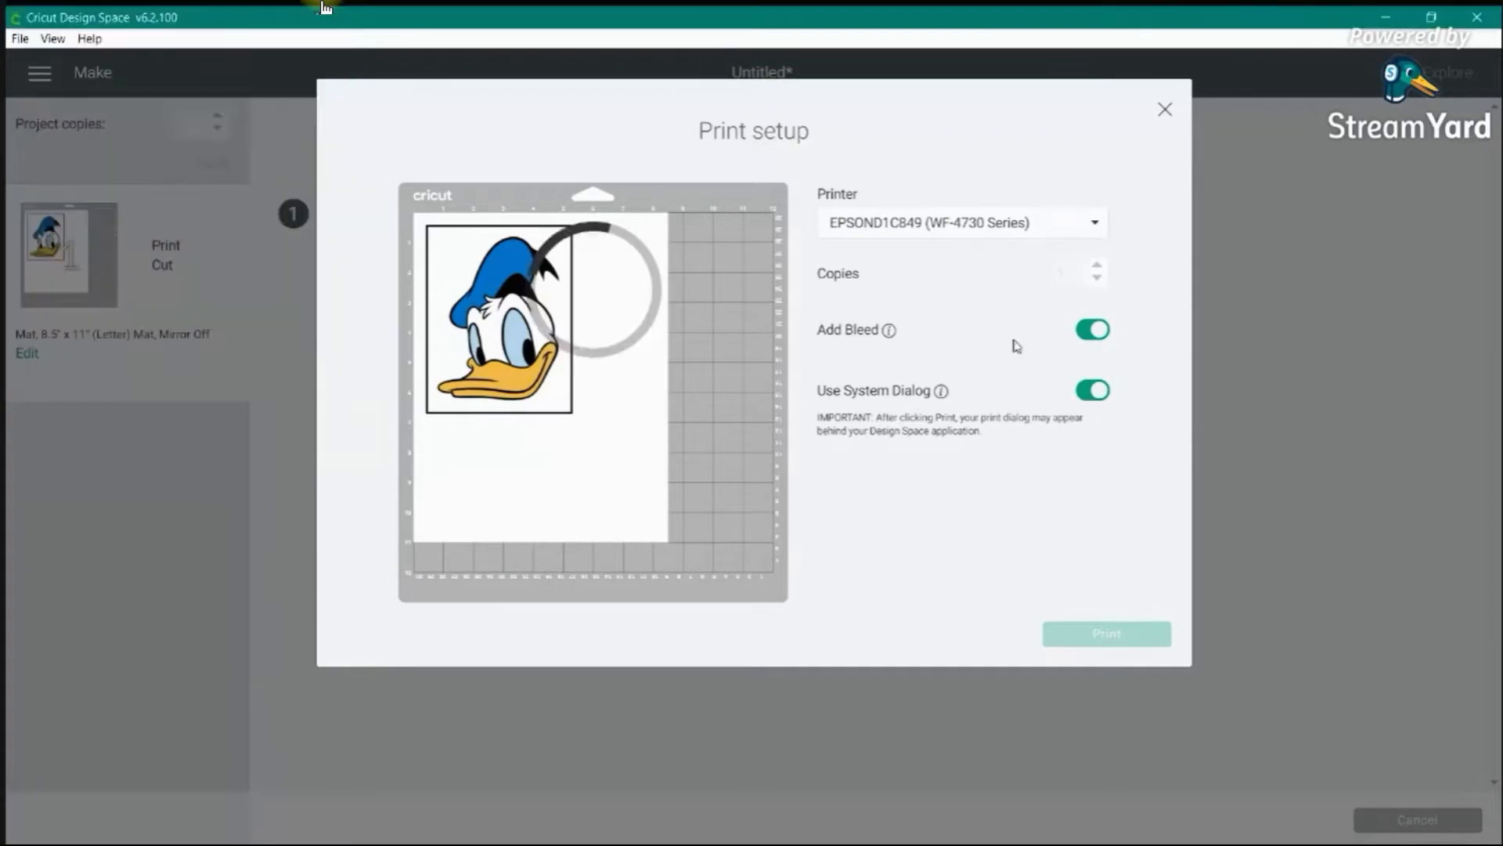
left_click(1090, 392)
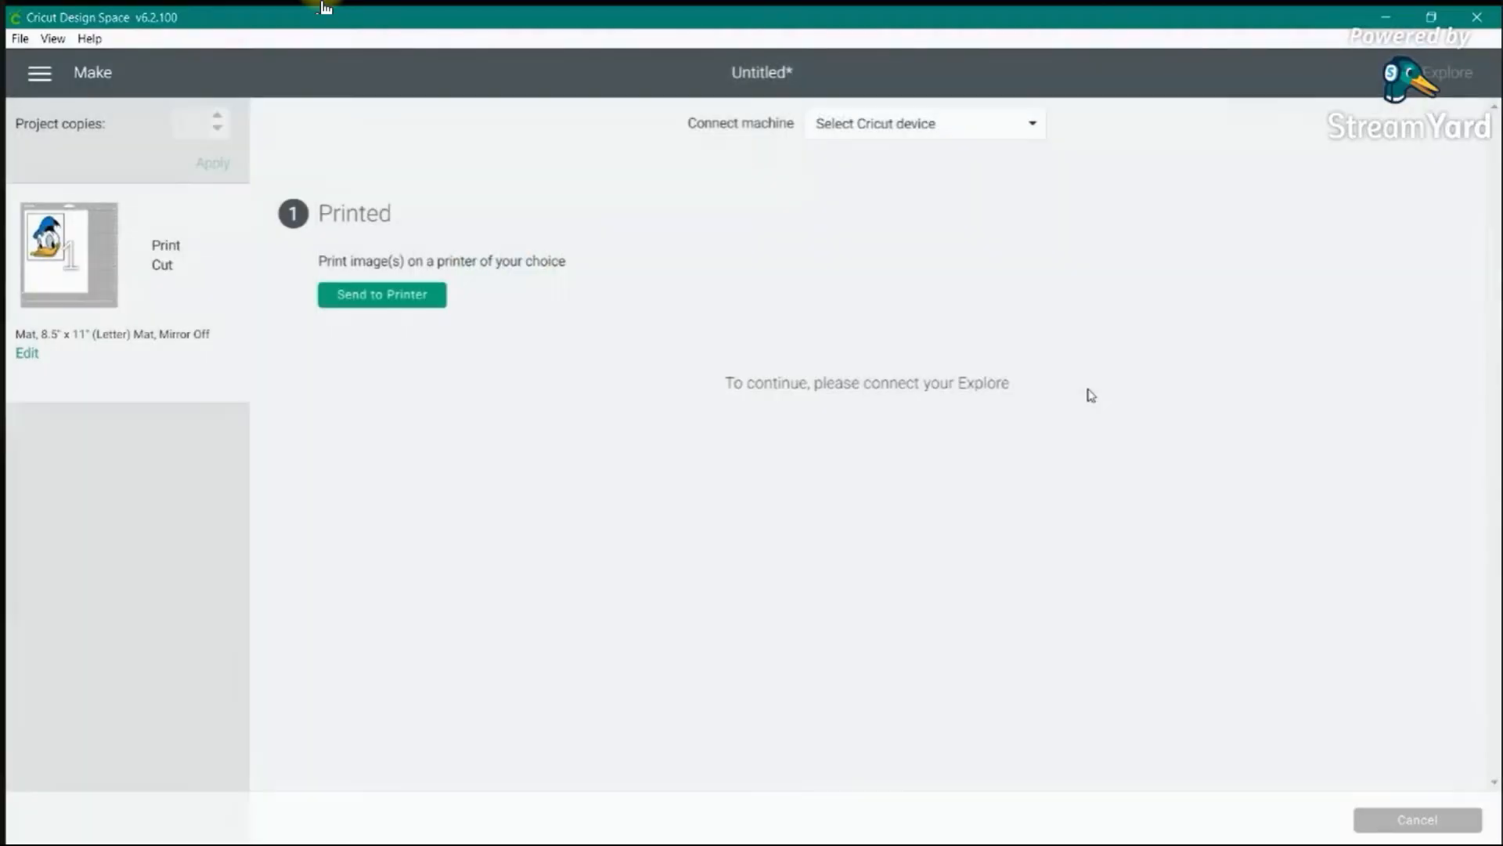
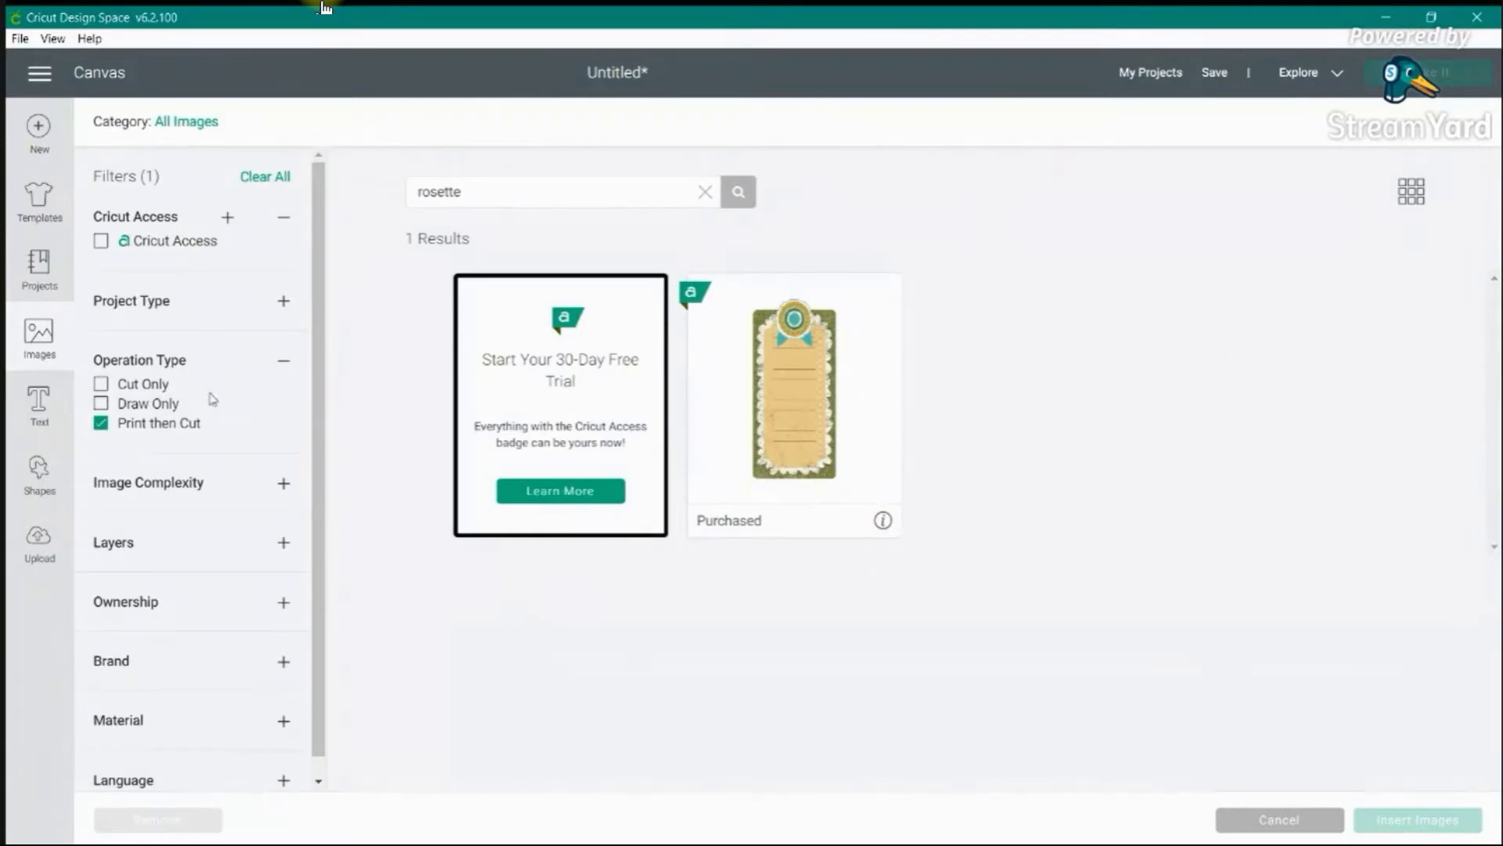
- Remove the Print then Cut filter to browse all rosette images, and search the Image Sets category for "artiste"
left_click(100, 423)
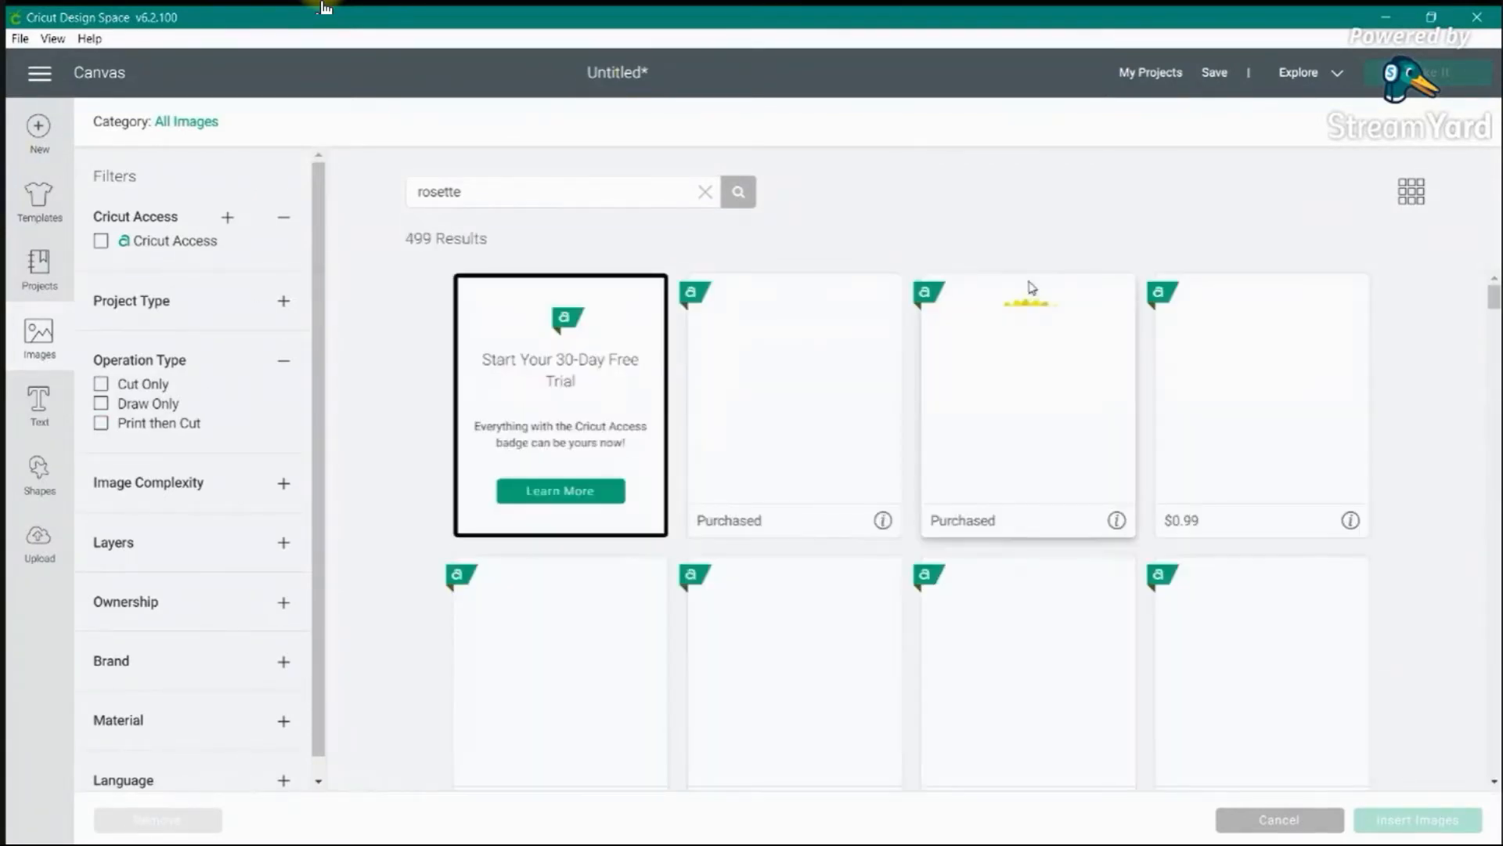
scroll(846, 350, "down", 7)
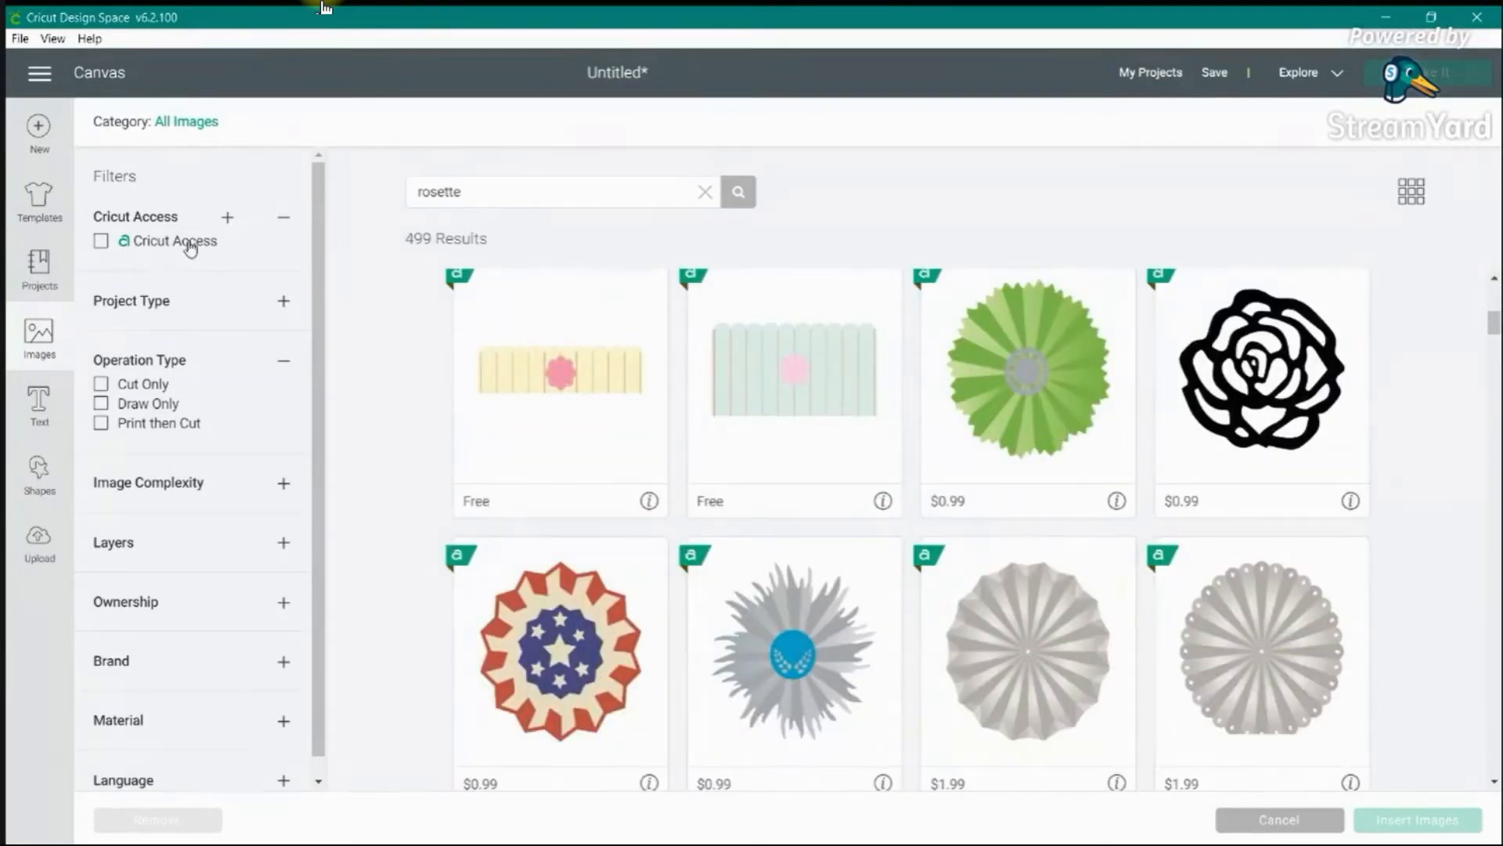
left_click(164, 121)
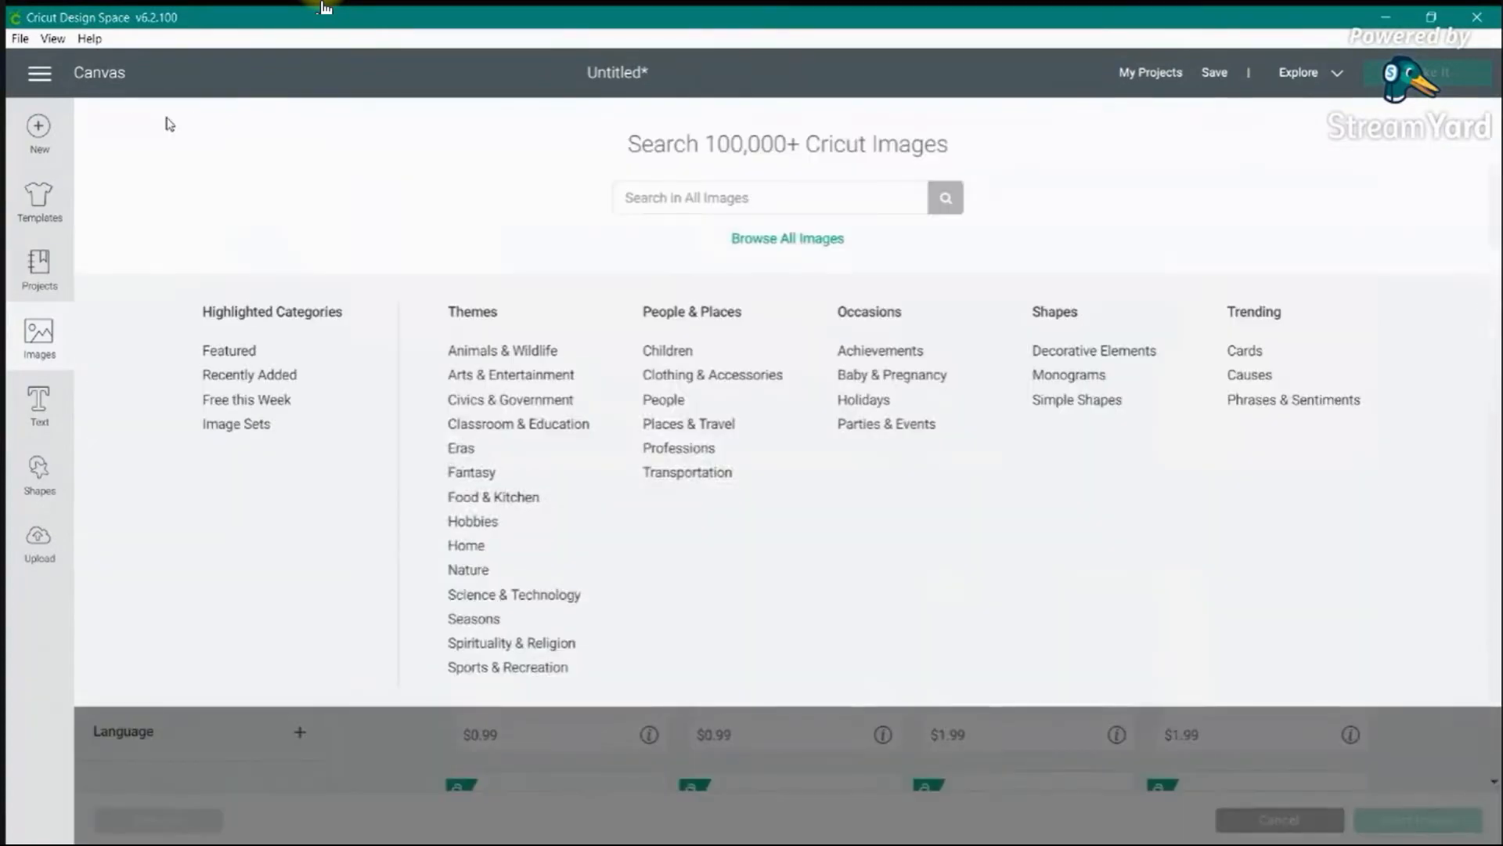
left_click(243, 428)
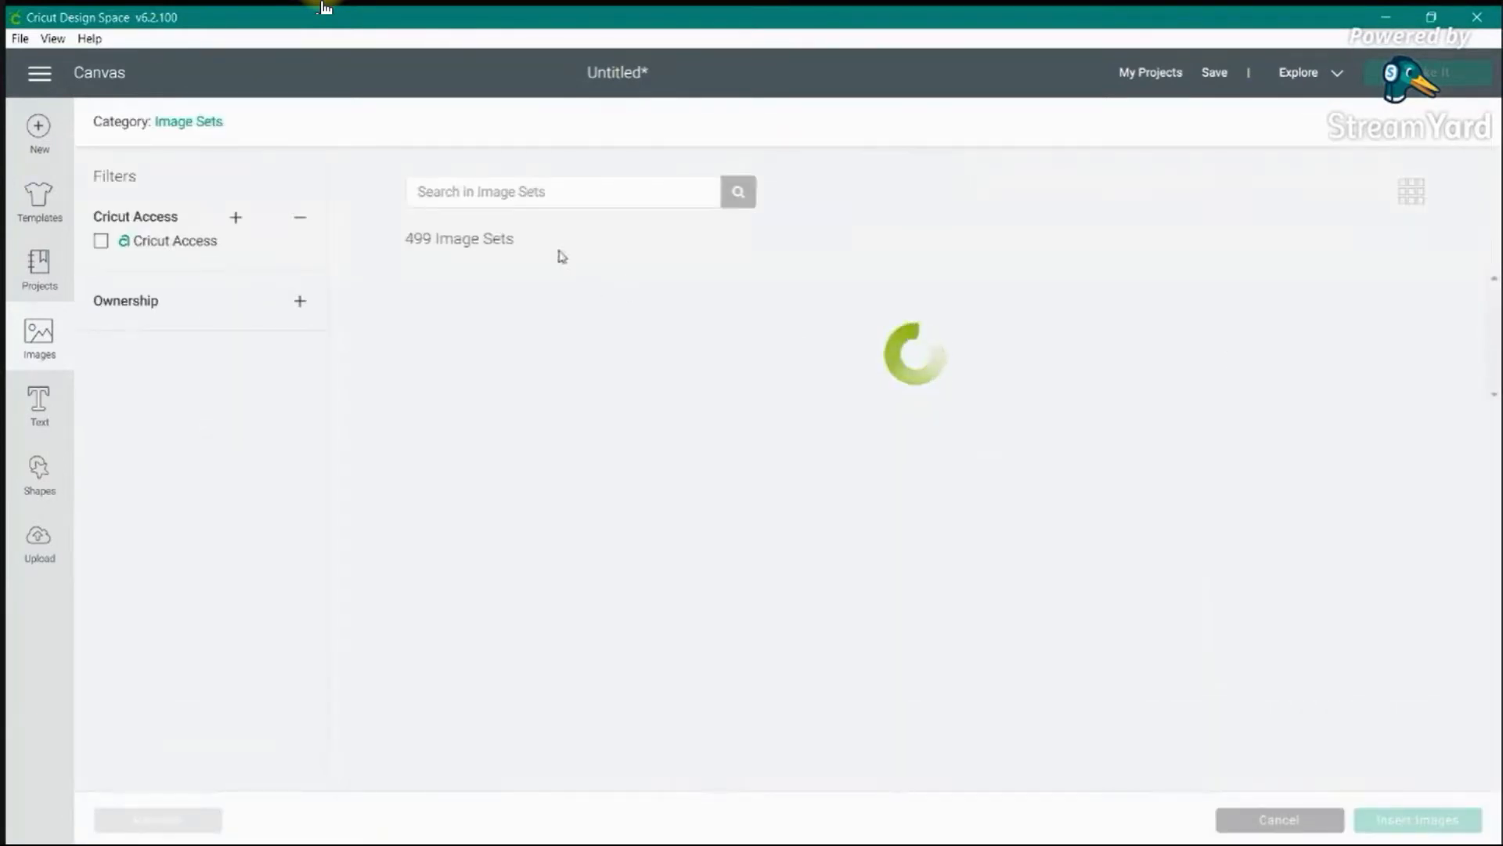
left_click(529, 191)
type("artiste")
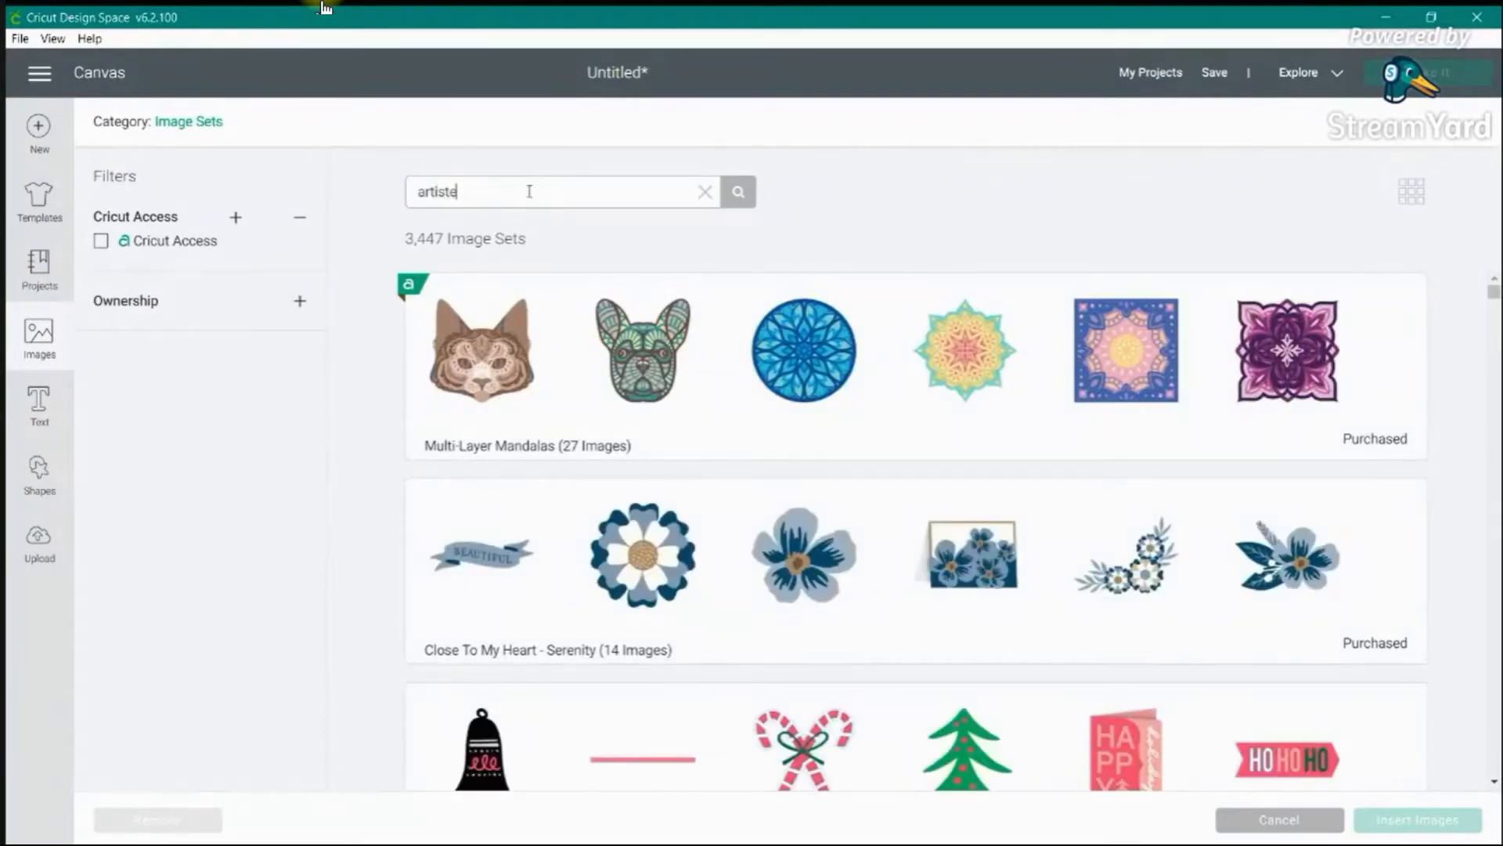
key("Return")
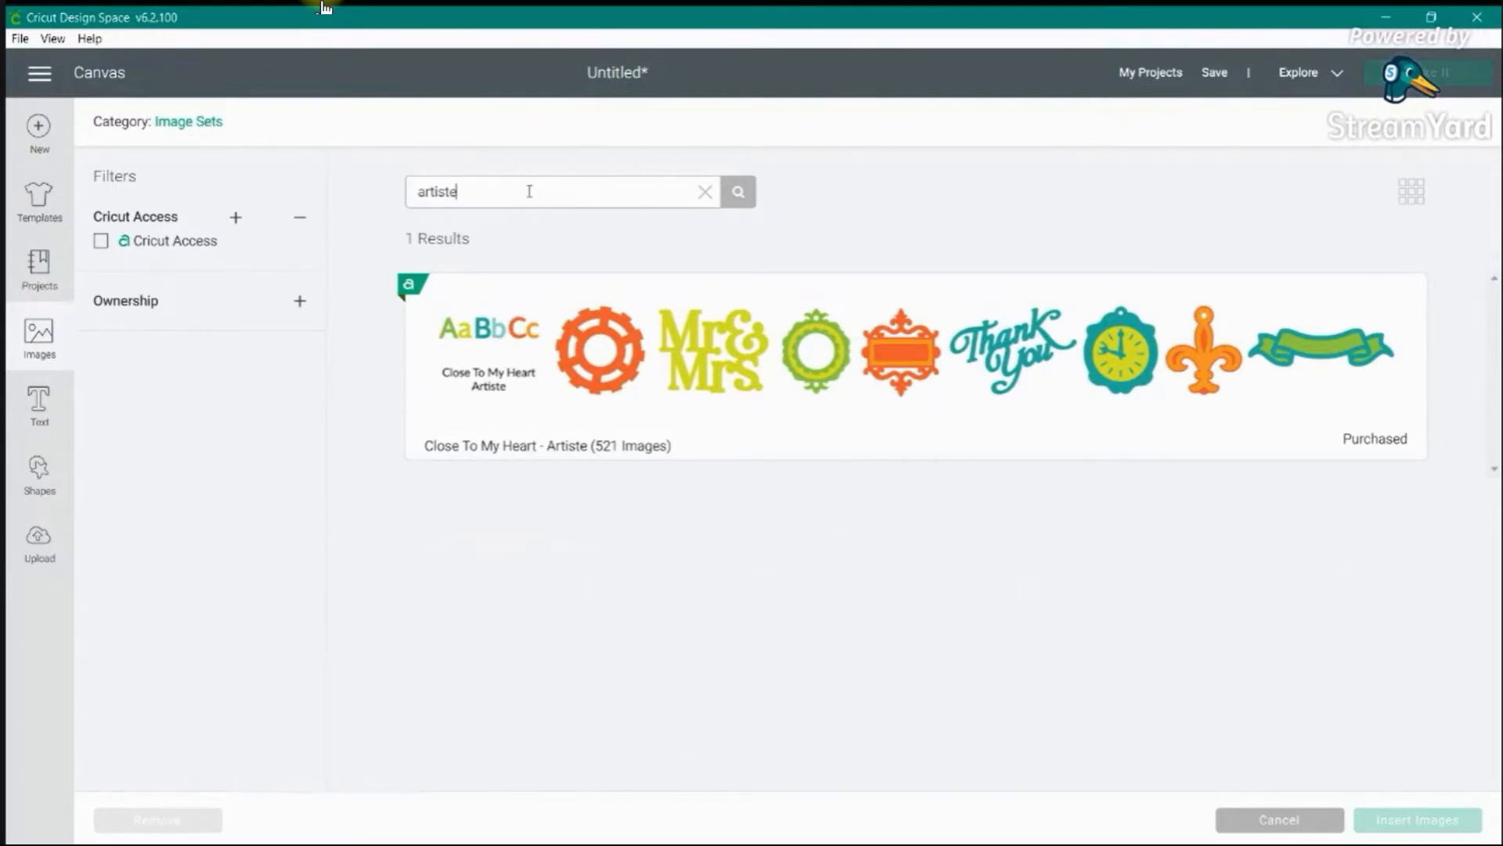
- Open the Close To My Heart - Artiste image set and search within it for "border"
left_click(899, 375)
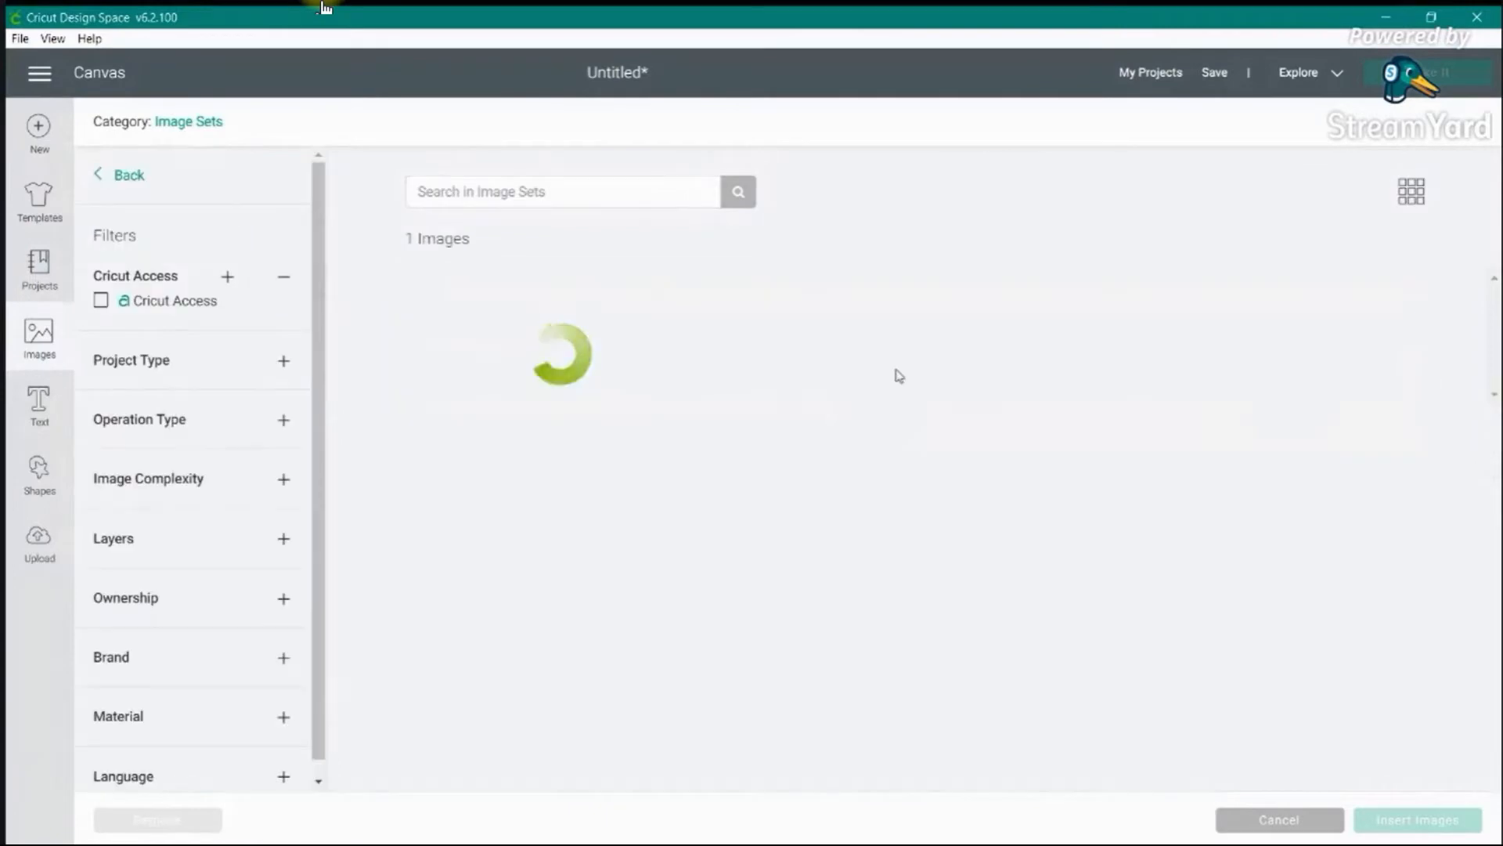
left_click(591, 193)
type("border")
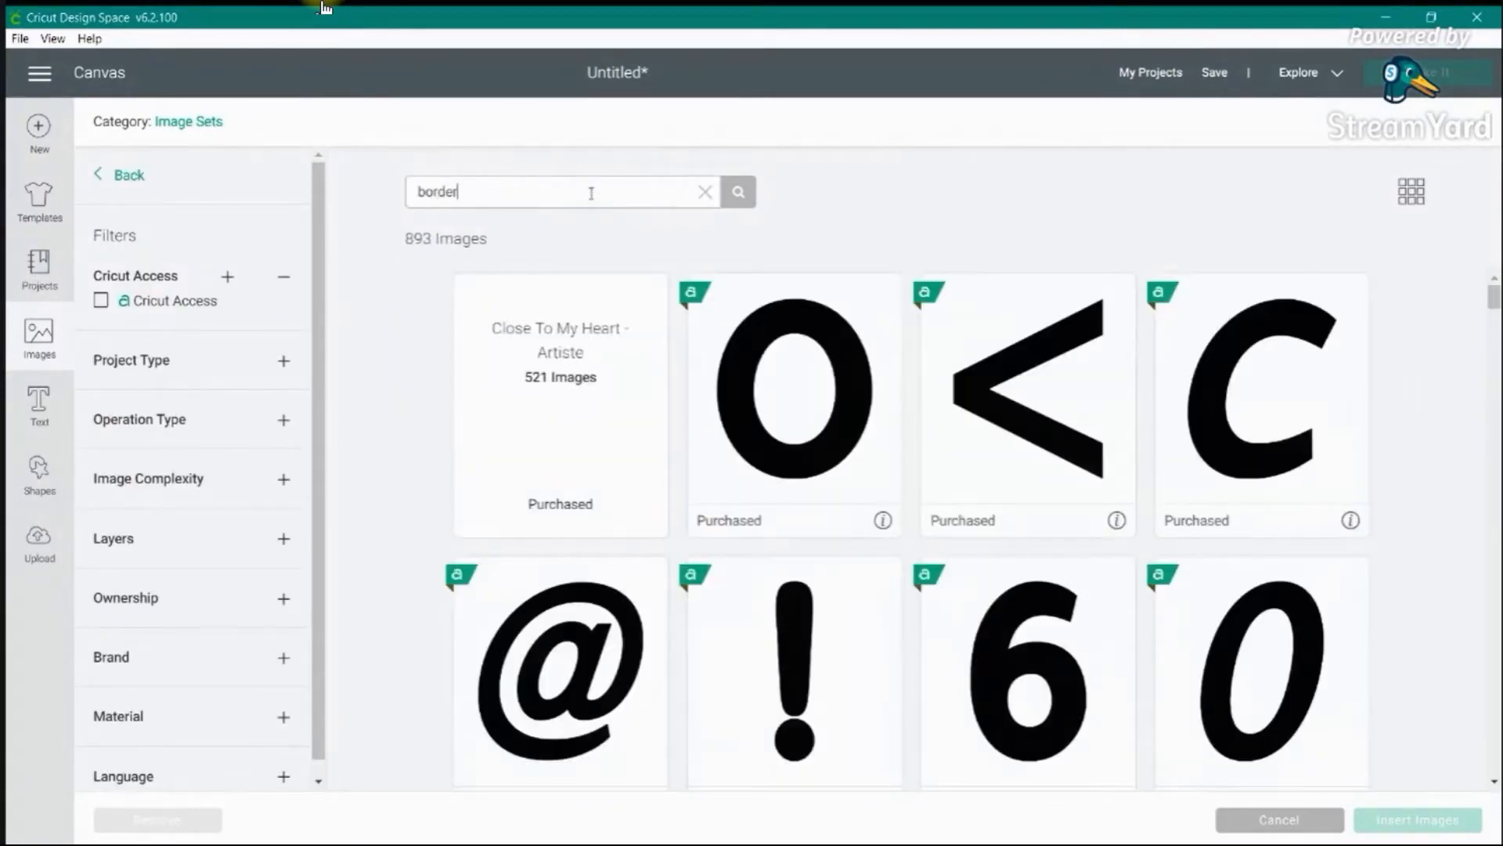
key("Return")
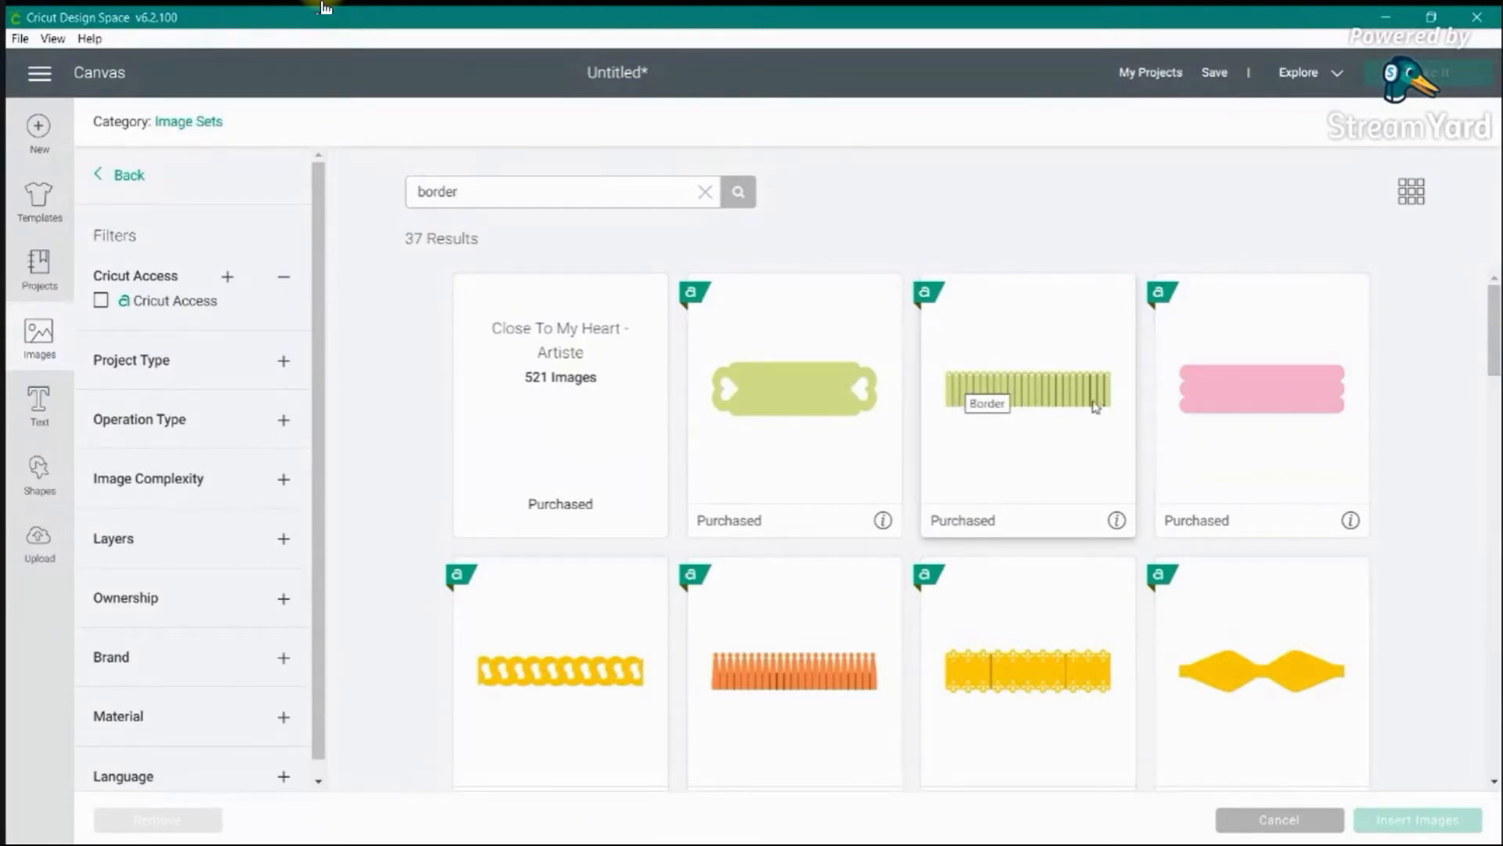
- Look through the border images in the Artiste set for a scored strip suitable for making a rosette
scroll(778, 480, "down", 2)
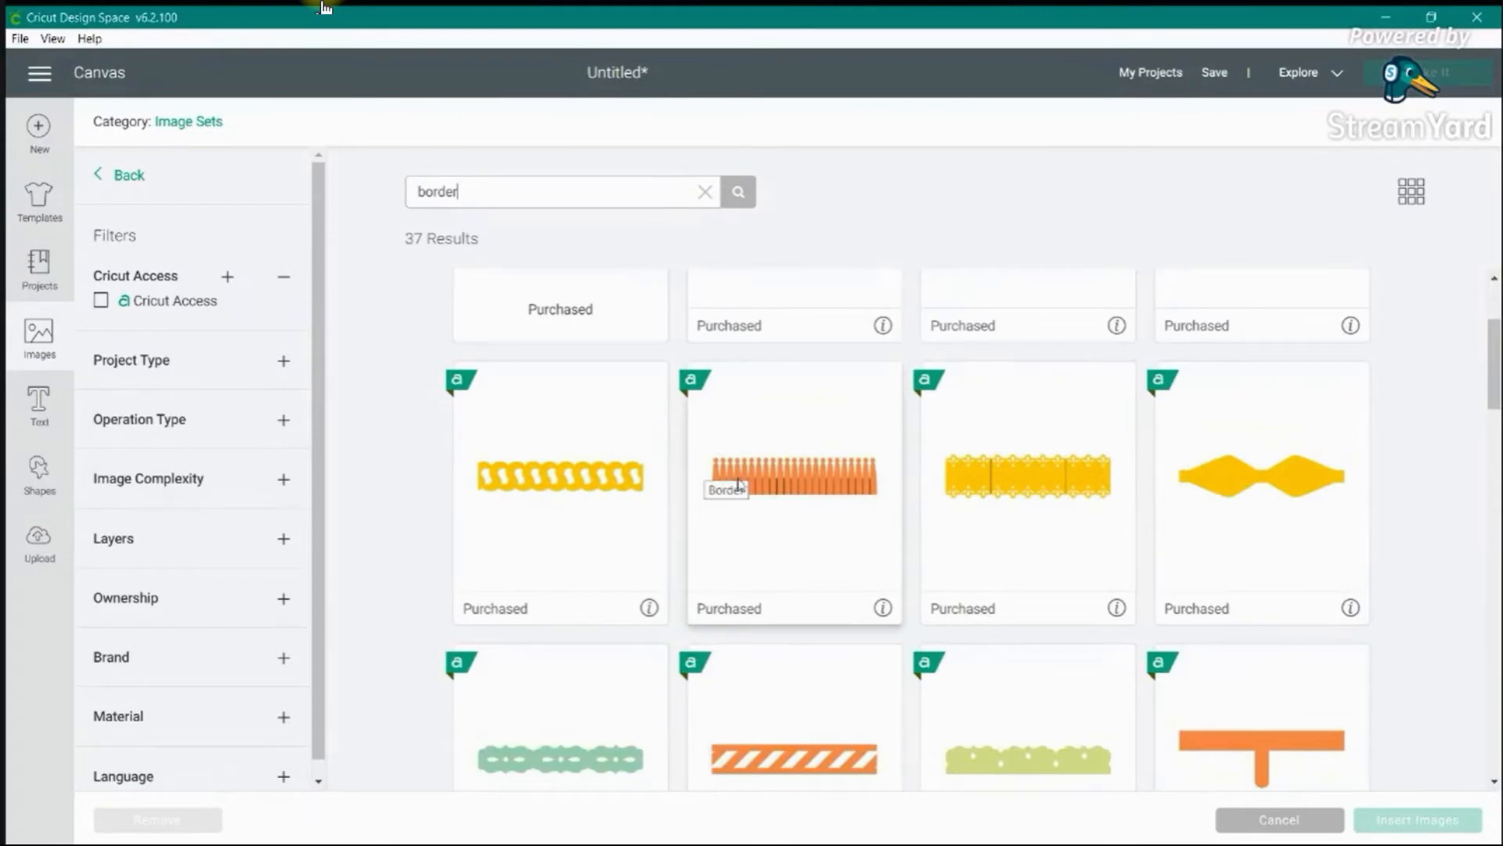
scroll(944, 498, "down", 3)
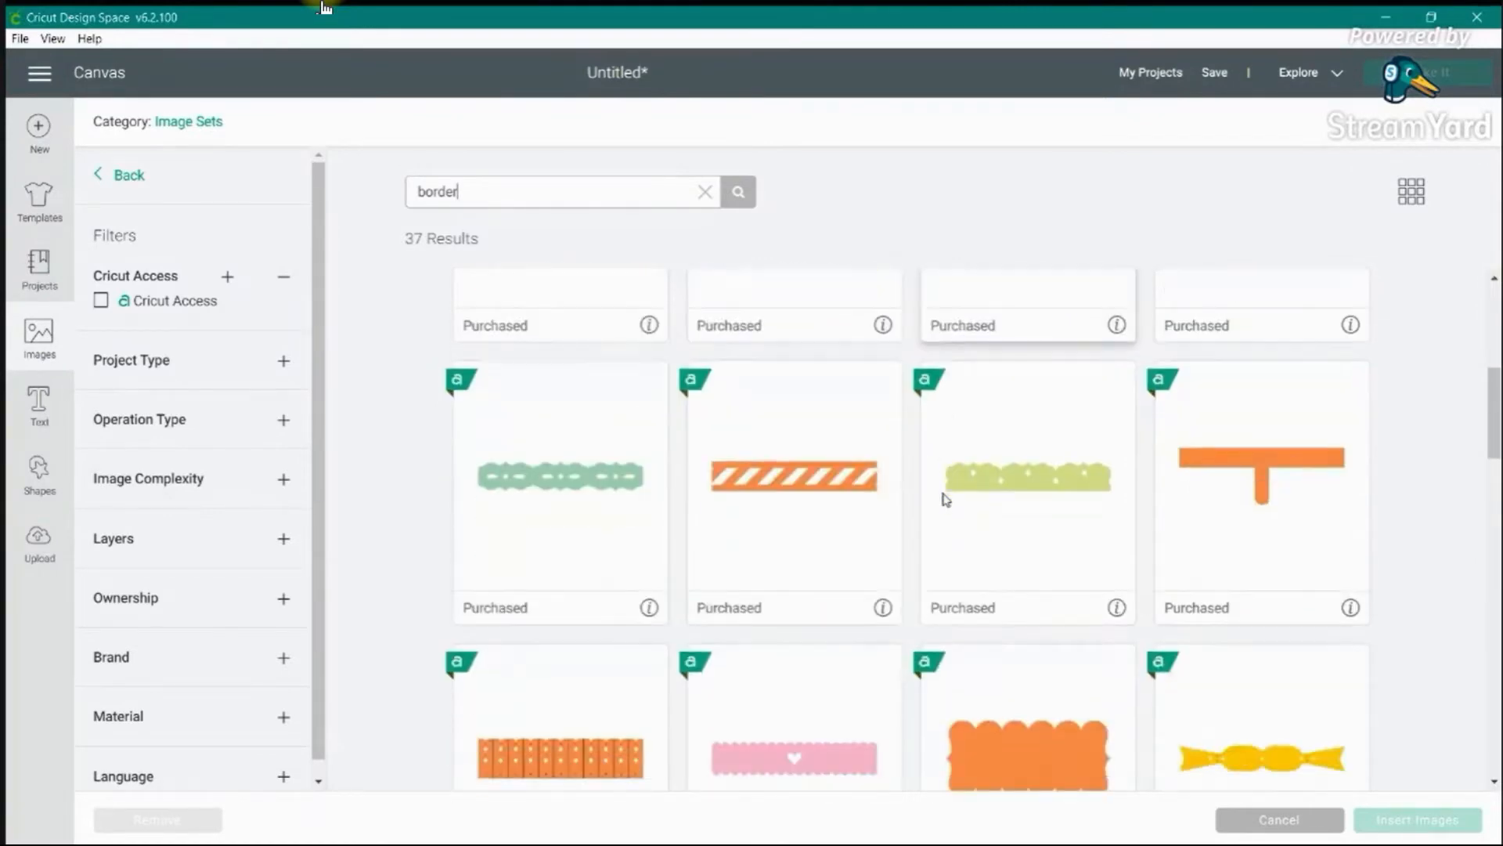
scroll(943, 497, "down", 3)
scroll(943, 496, "up", 3)
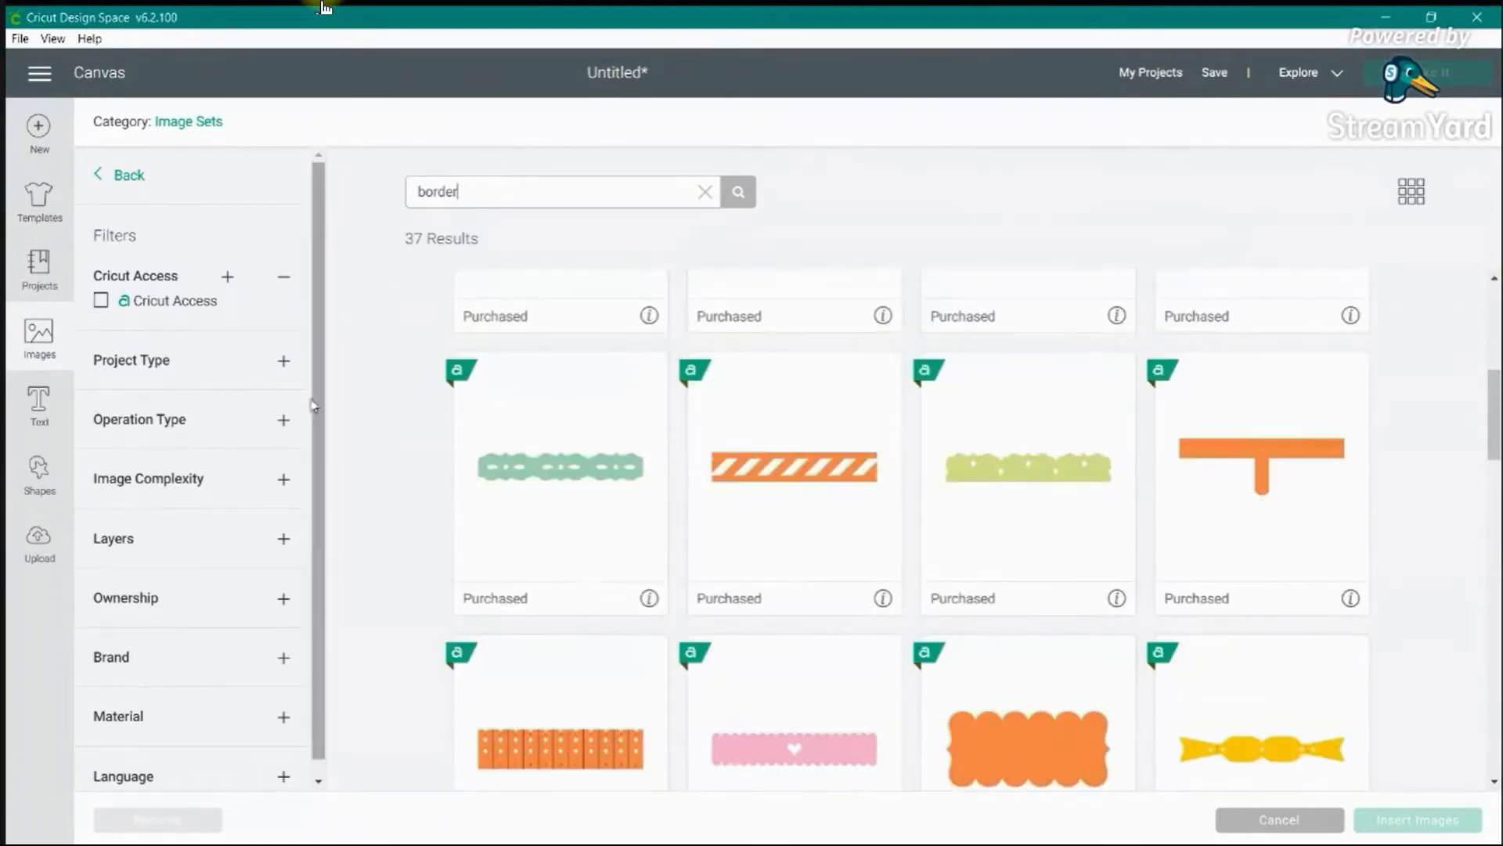
scroll(820, 473, "down", 2)
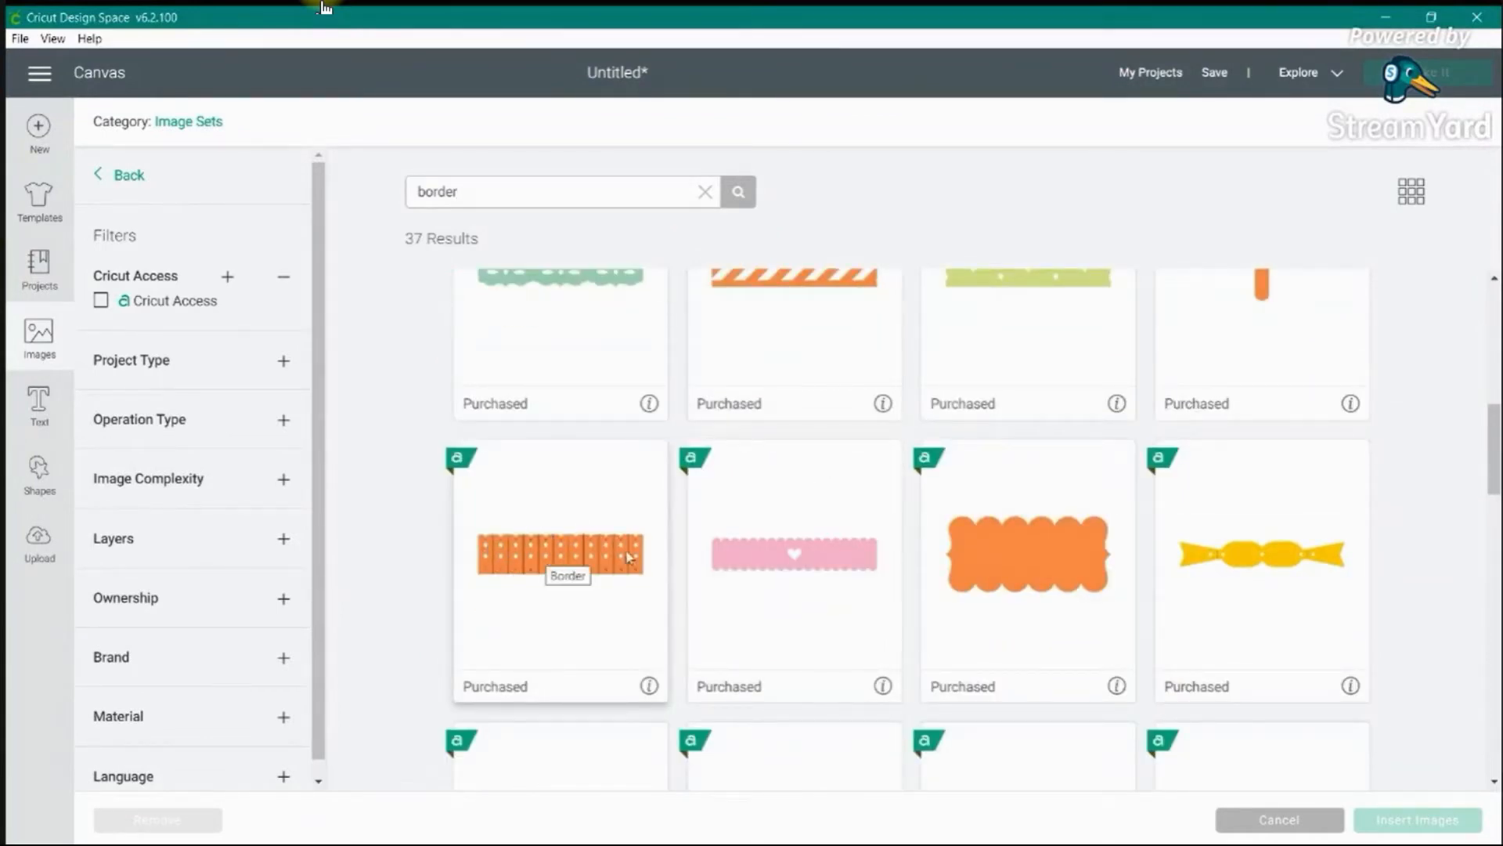
scroll(630, 558, "down", 4)
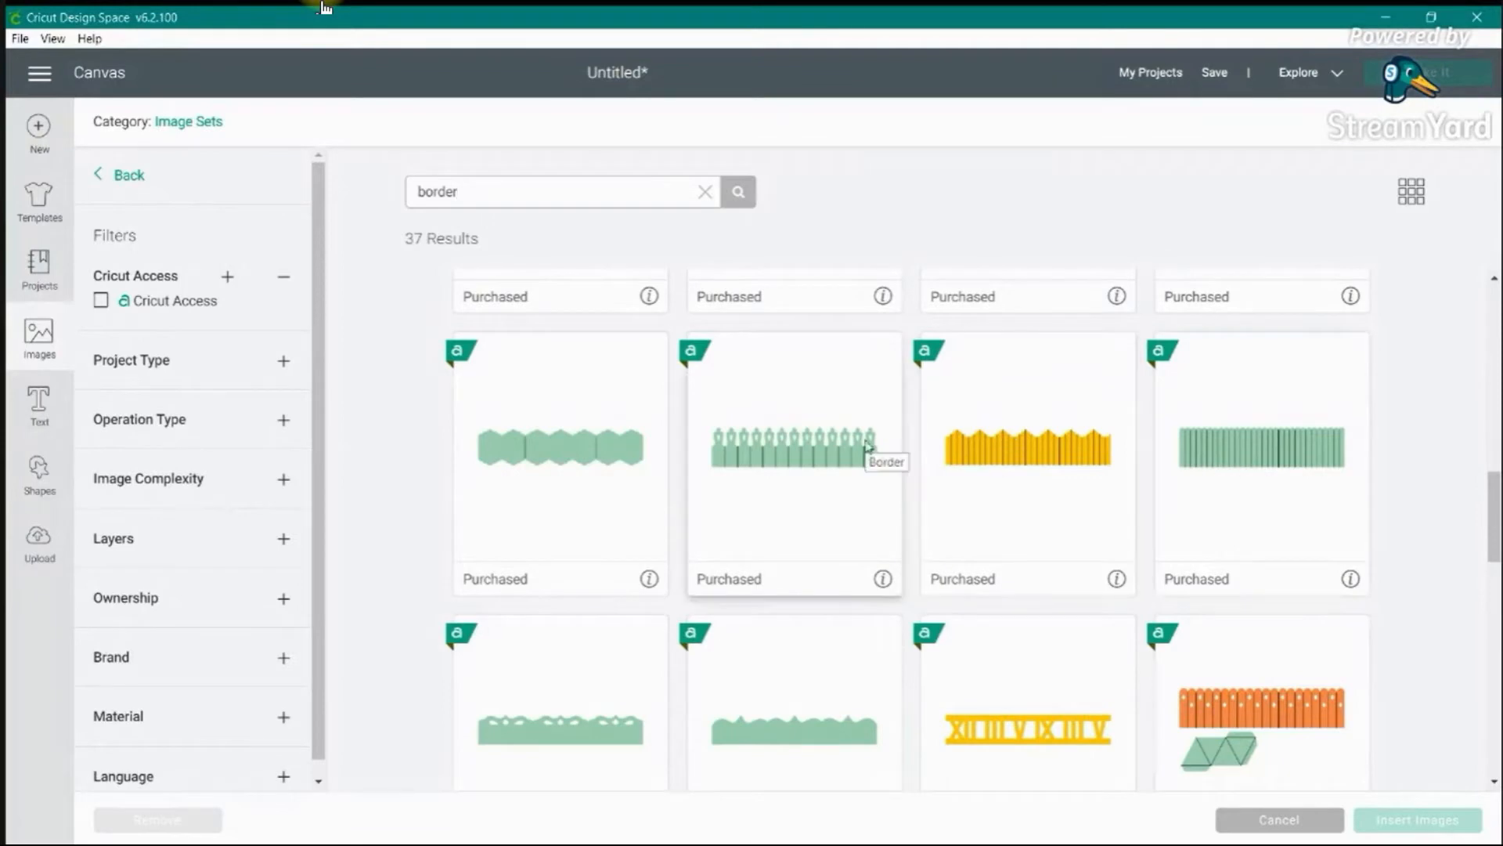
scroll(796, 470, "down", 3)
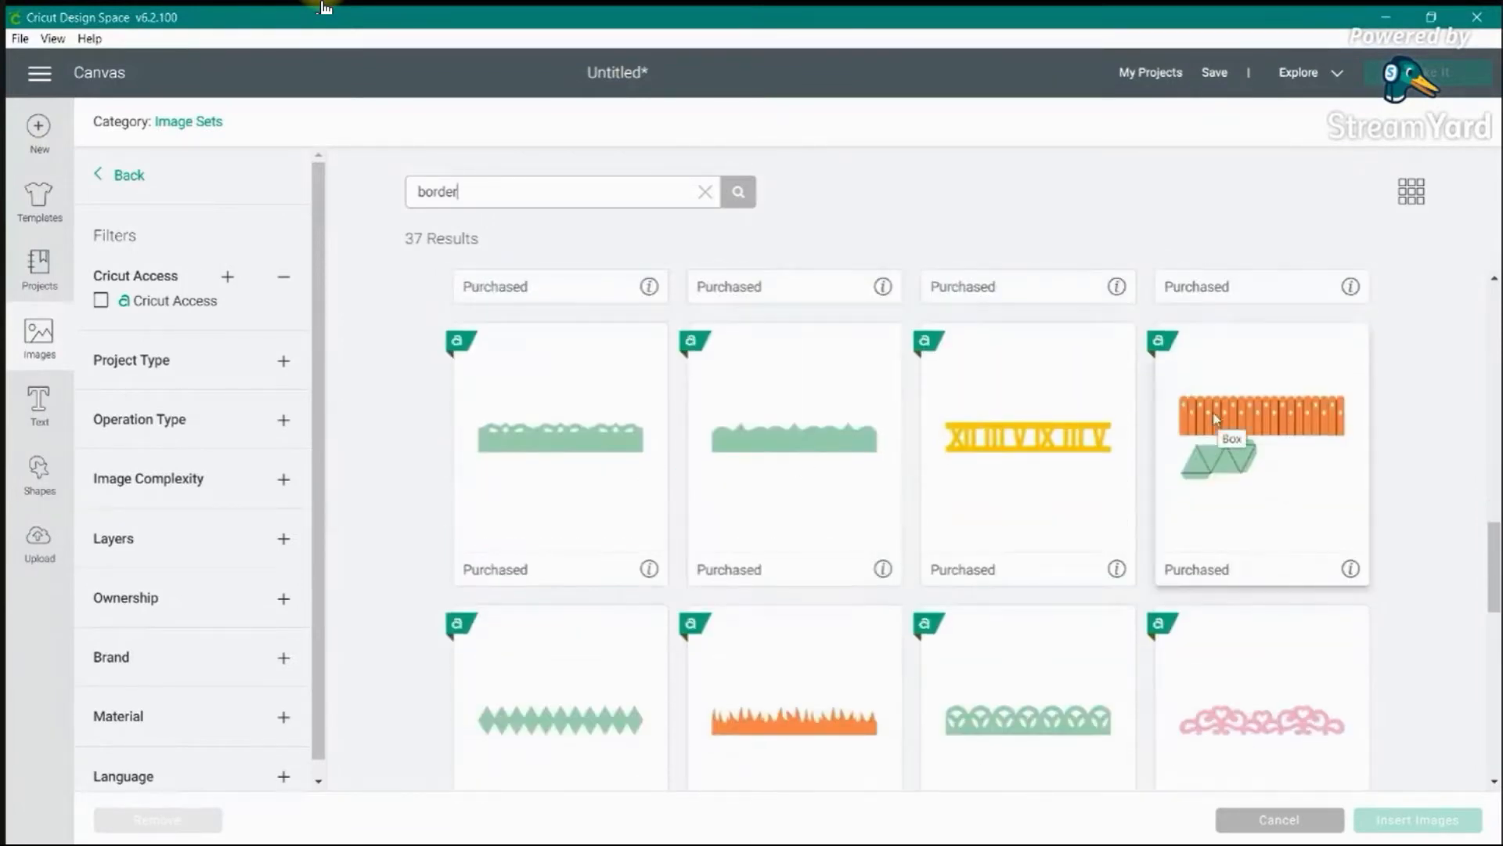
scroll(1061, 431, "down", 5)
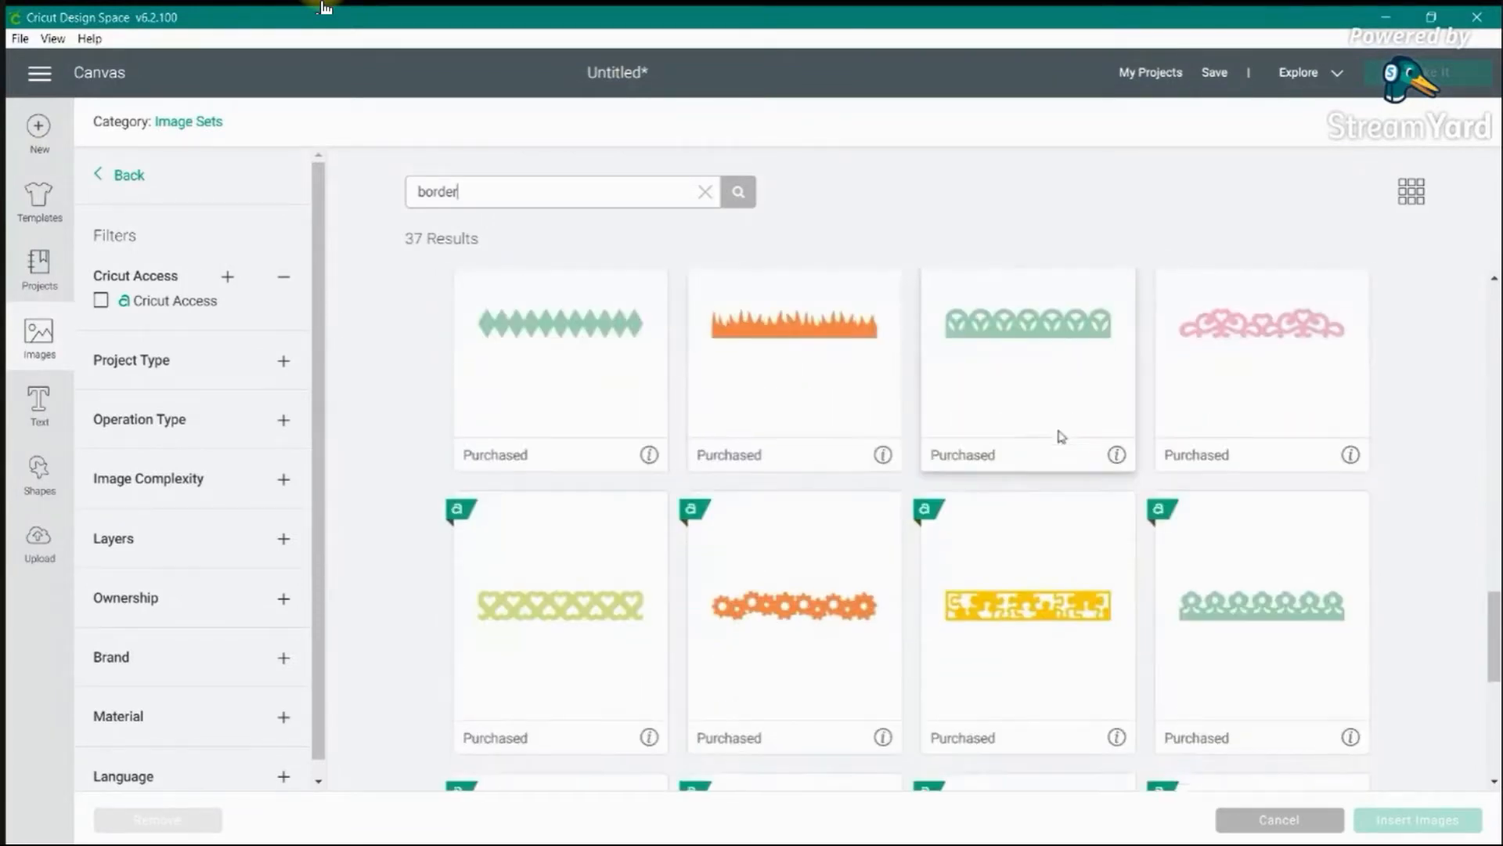
scroll(927, 396, "up", 4)
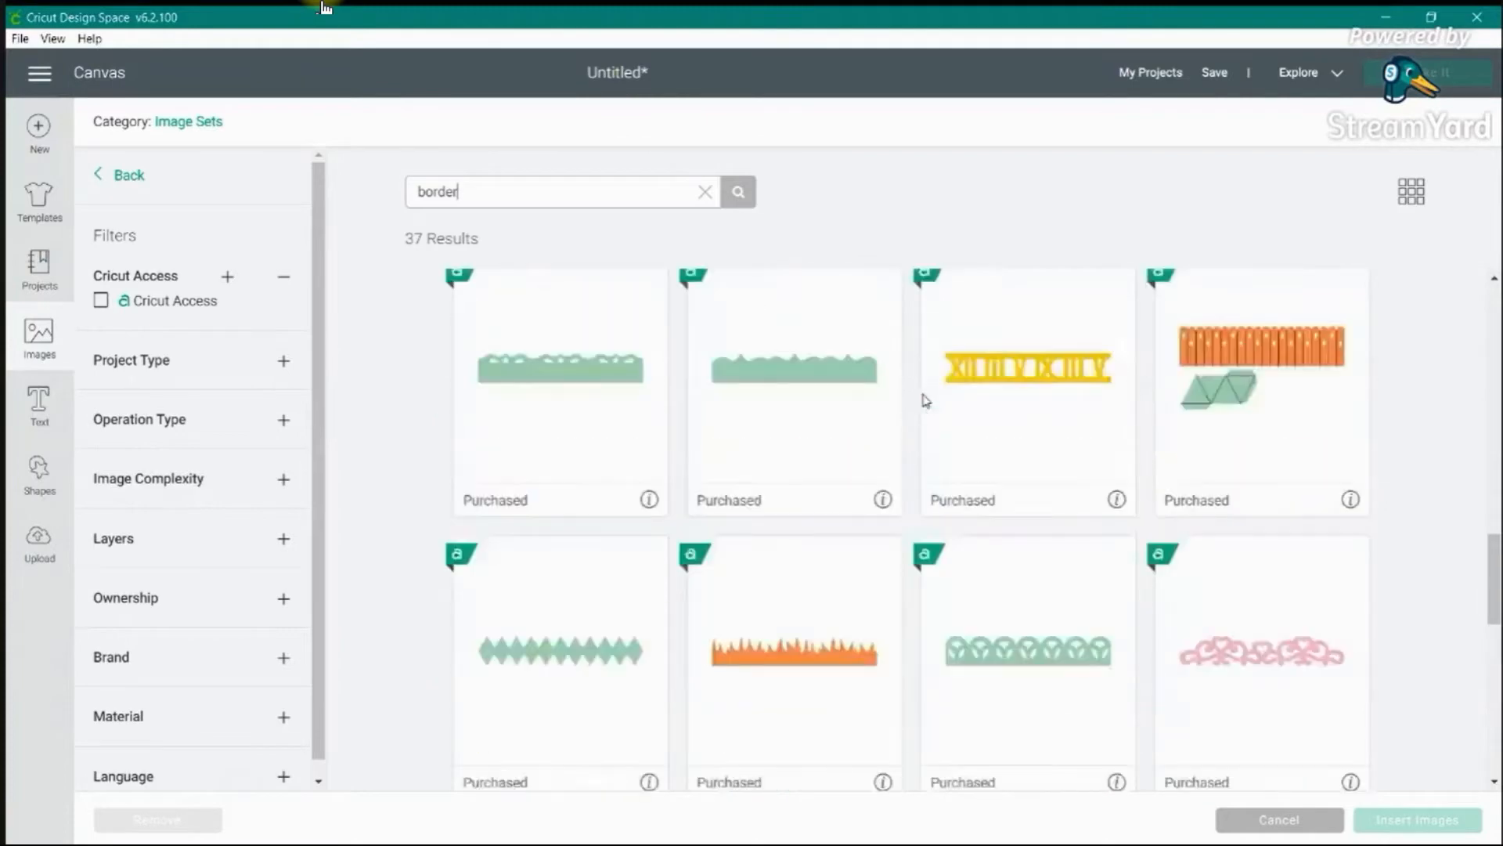
scroll(927, 400, "up", 1)
scroll(926, 401, "down", 8)
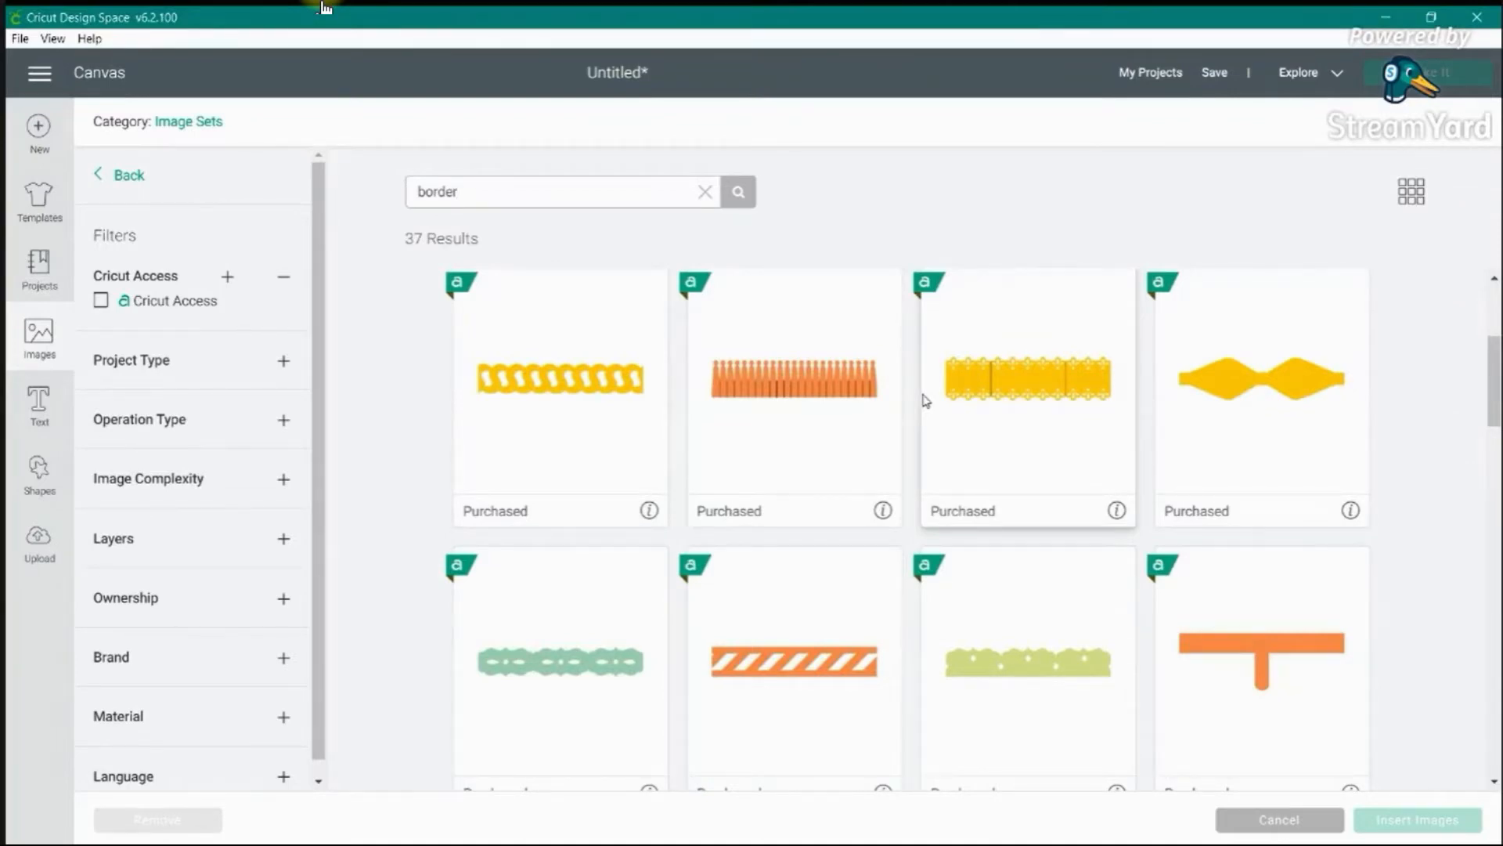
scroll(928, 403, "down", 10)
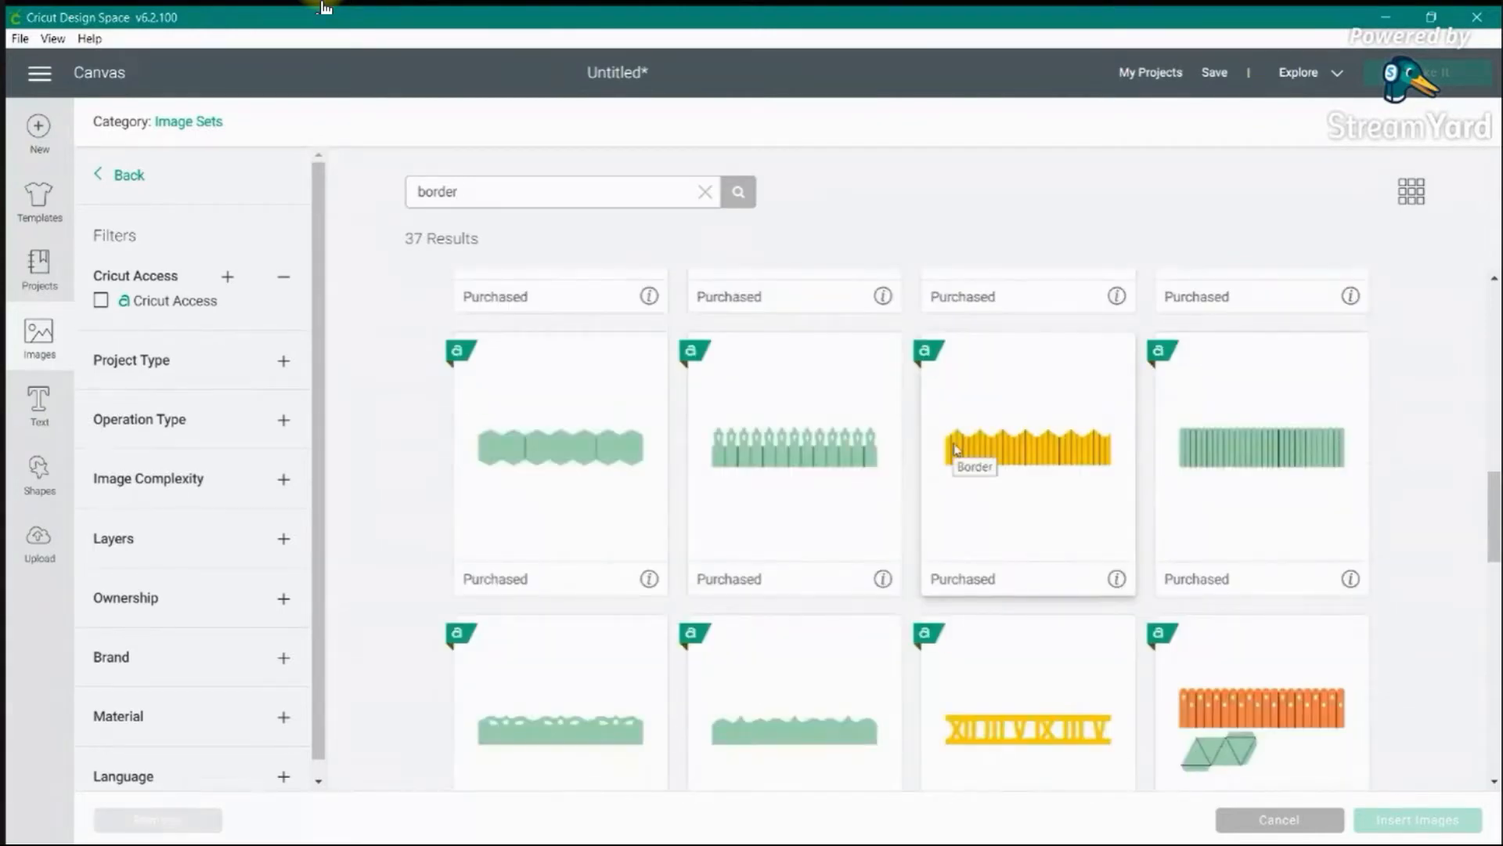
scroll(954, 448, "up", 2)
scroll(955, 448, "down", 2)
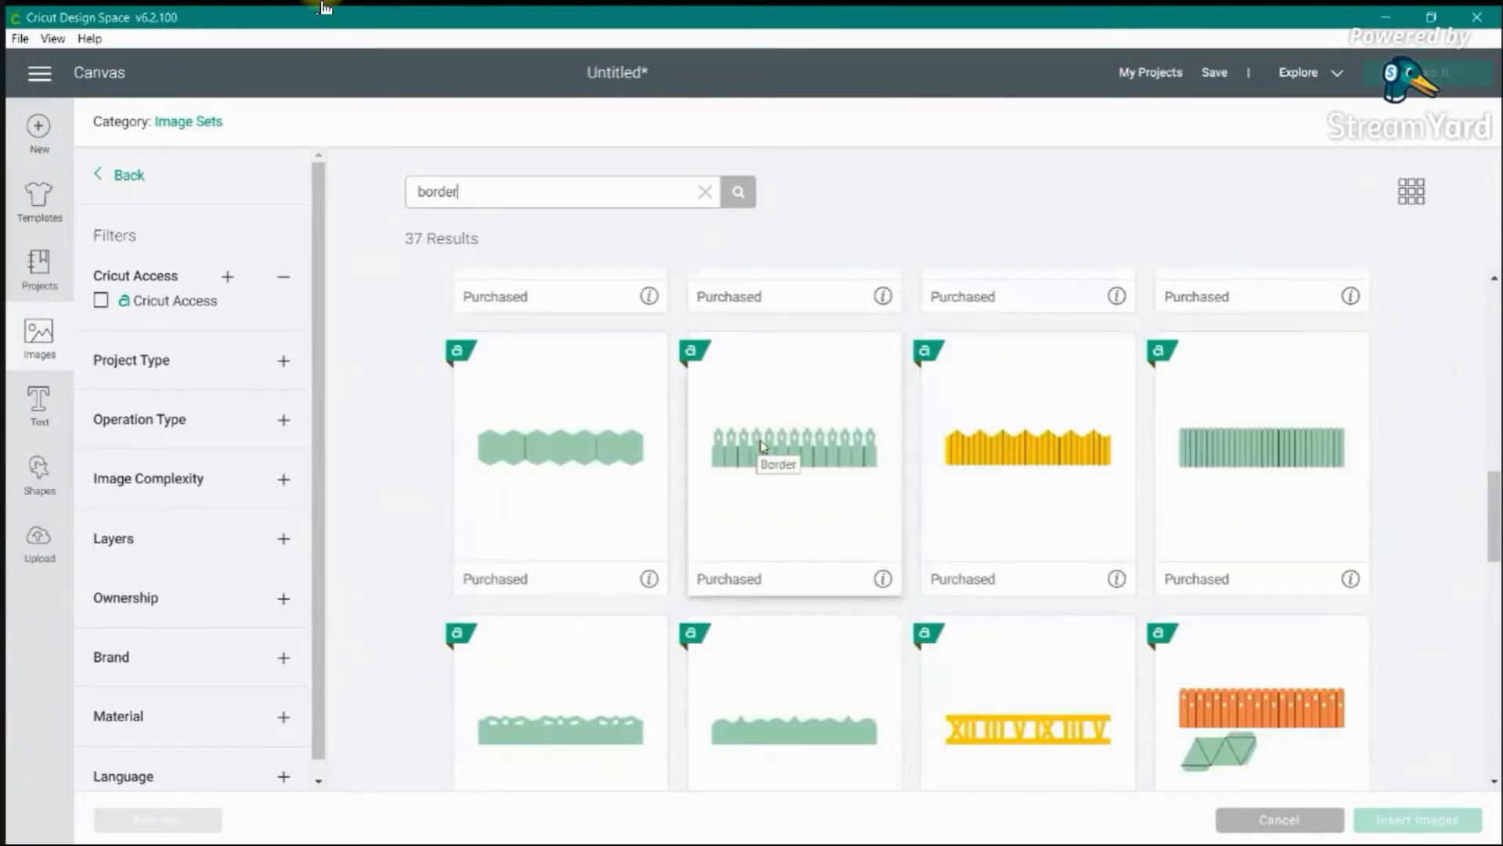
- Insert the scored picket-style border #M3B567, move it to the canvas's upper-left area and scale it to about 12.4 in wide
mouse_move(884, 580)
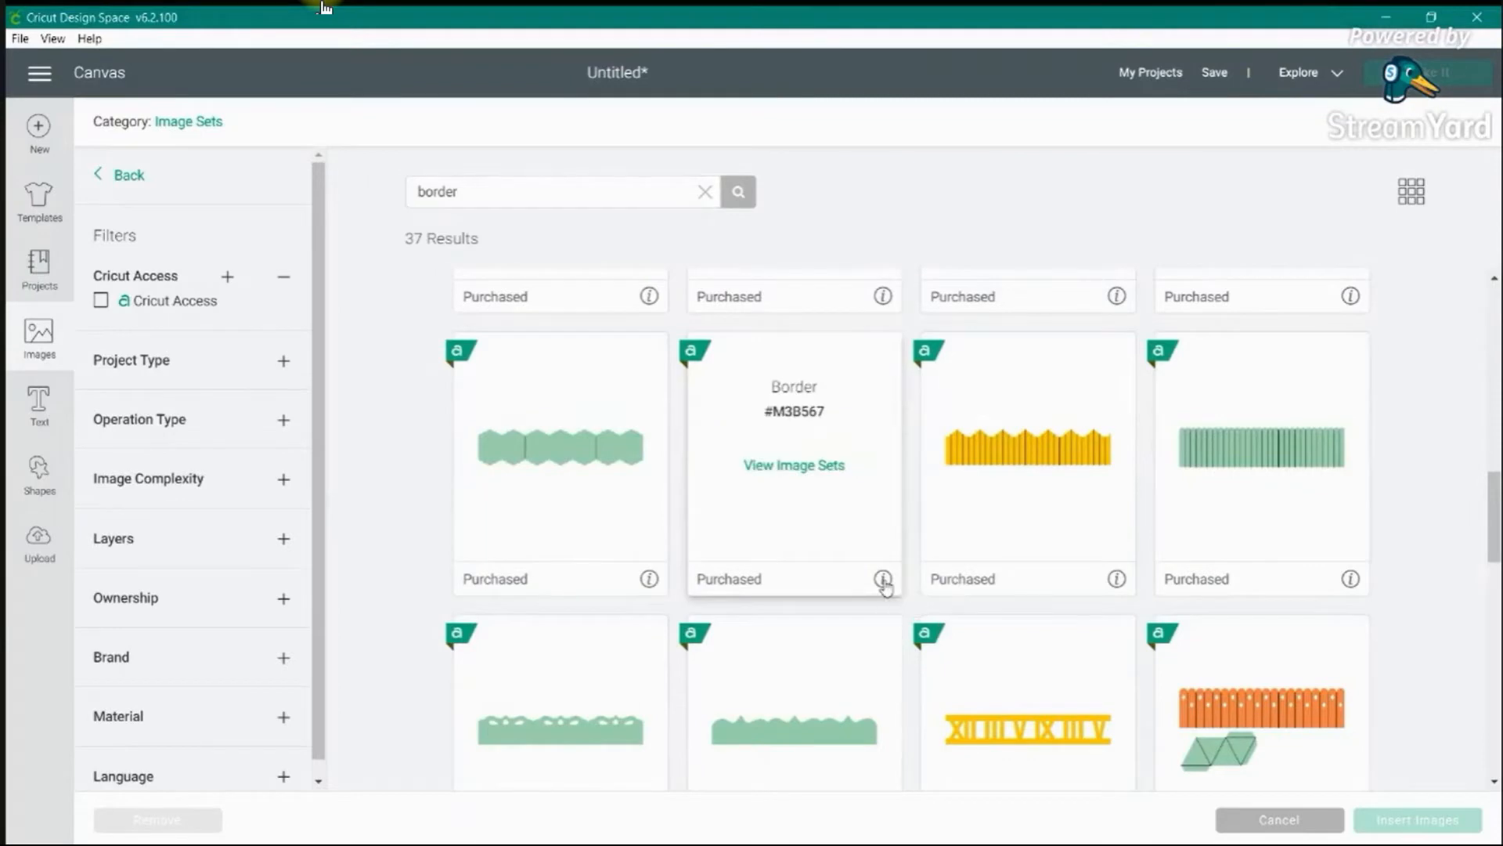
left_click(796, 484)
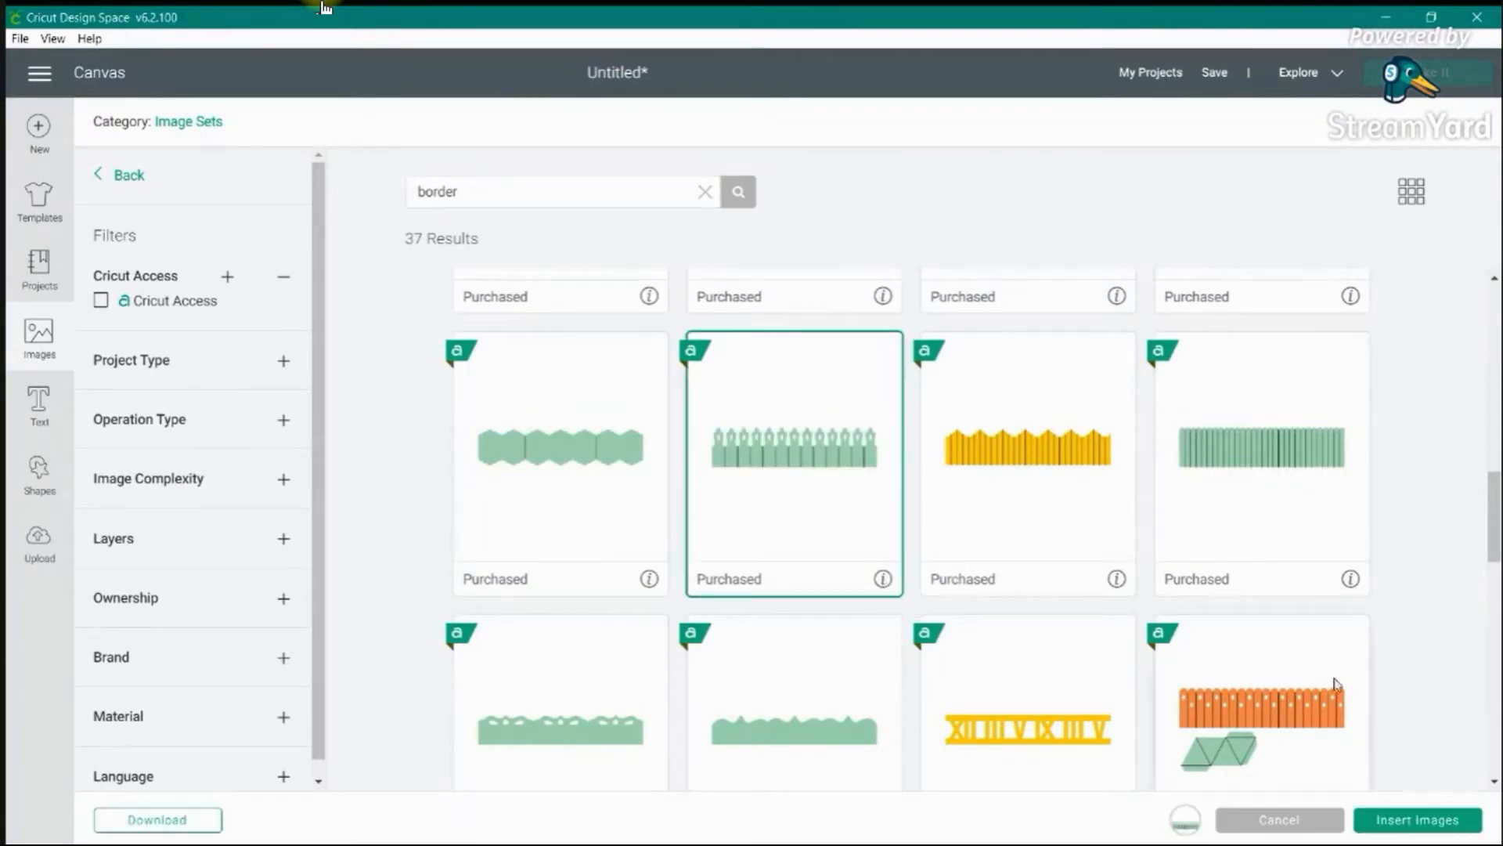
left_click(1425, 828)
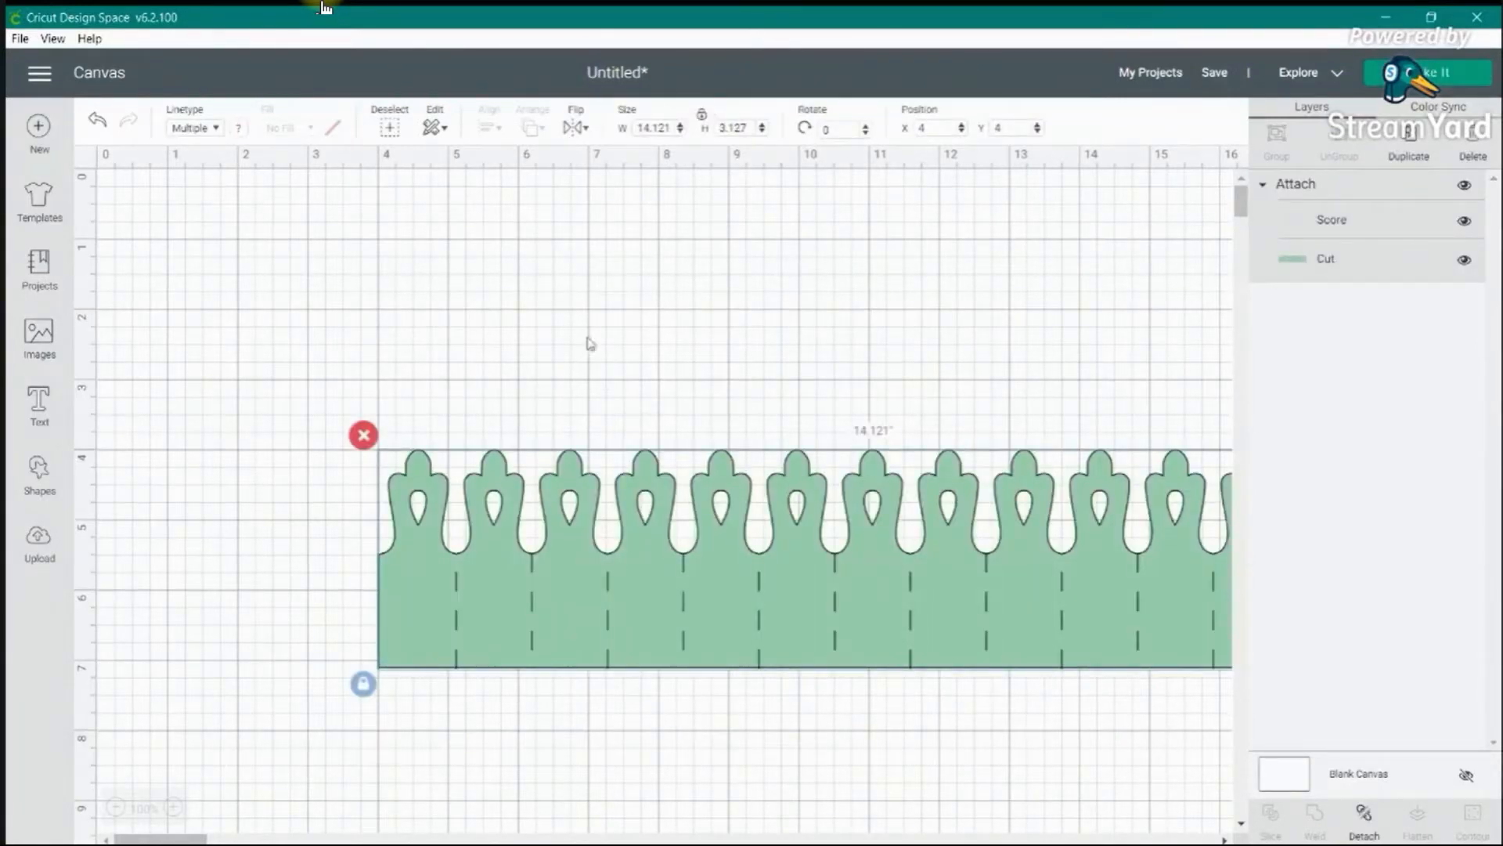
left_click_drag(779, 532, 523, 333)
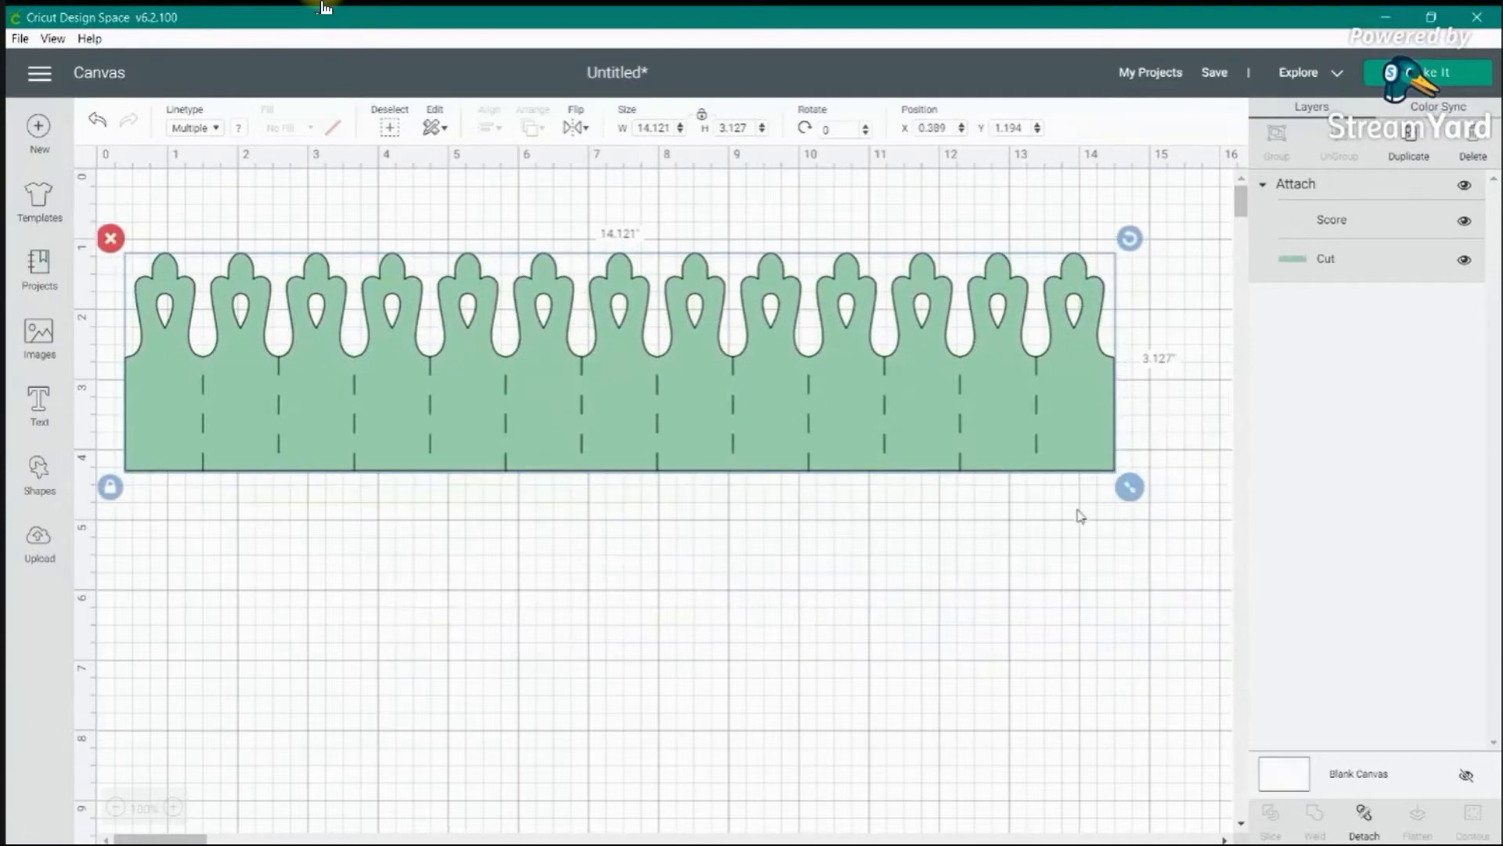
left_click_drag(1142, 503, 1012, 453)
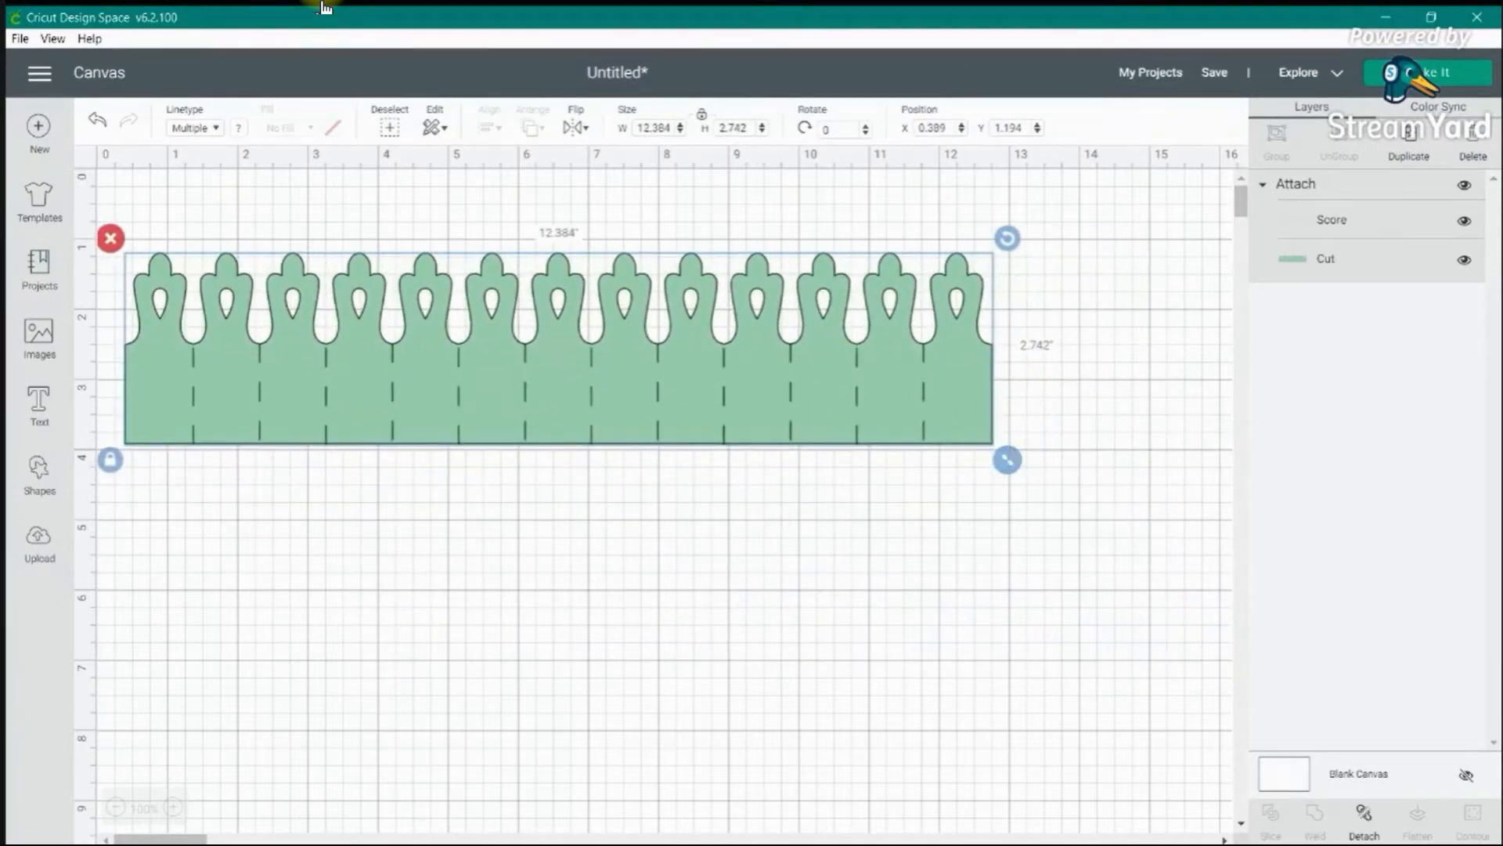
left_click(321, 3)
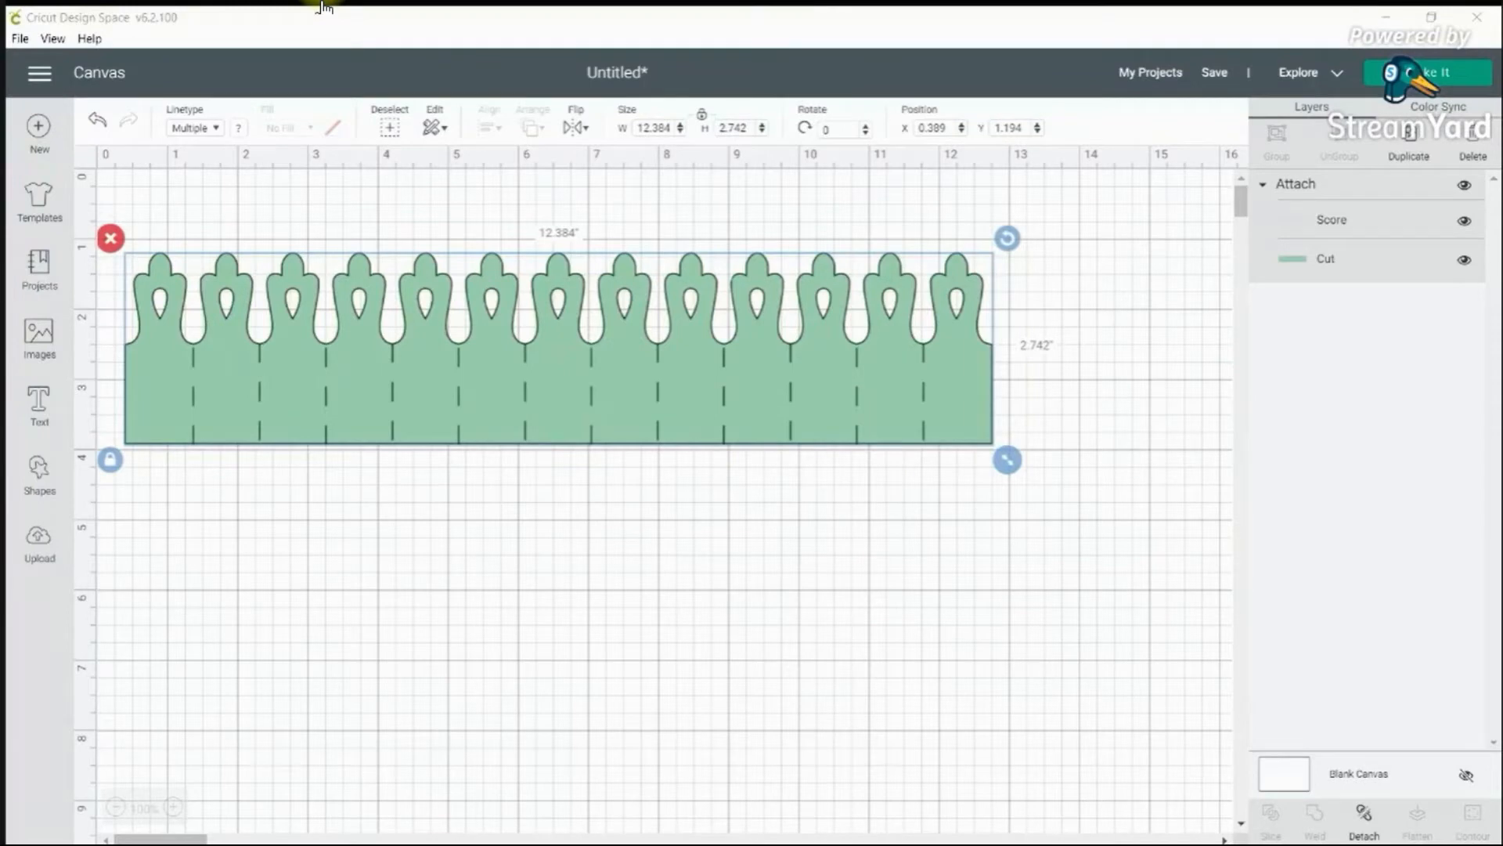
left_click(325, 7)
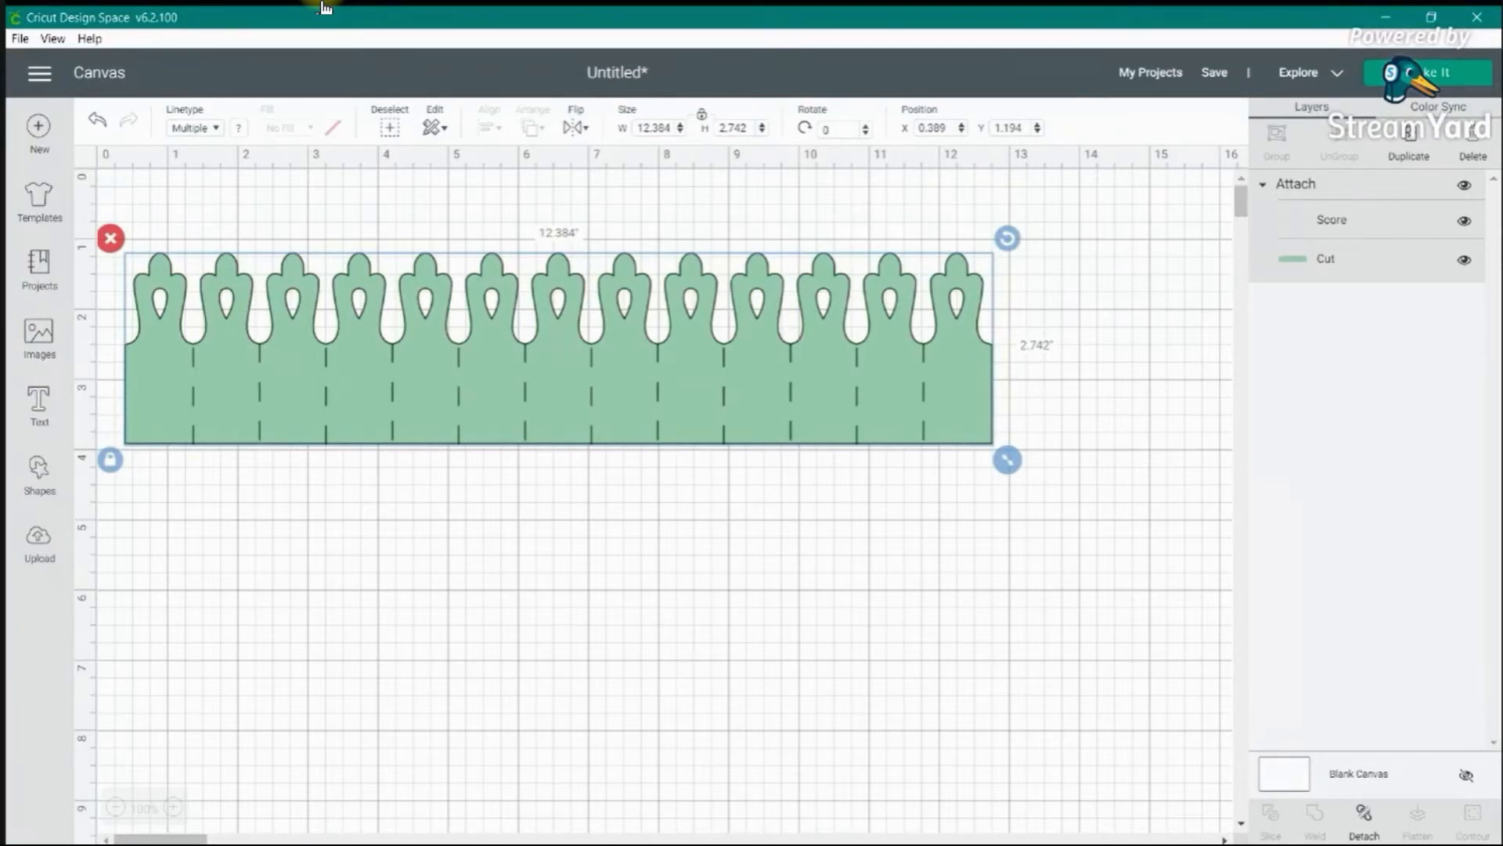
left_click(324, 4)
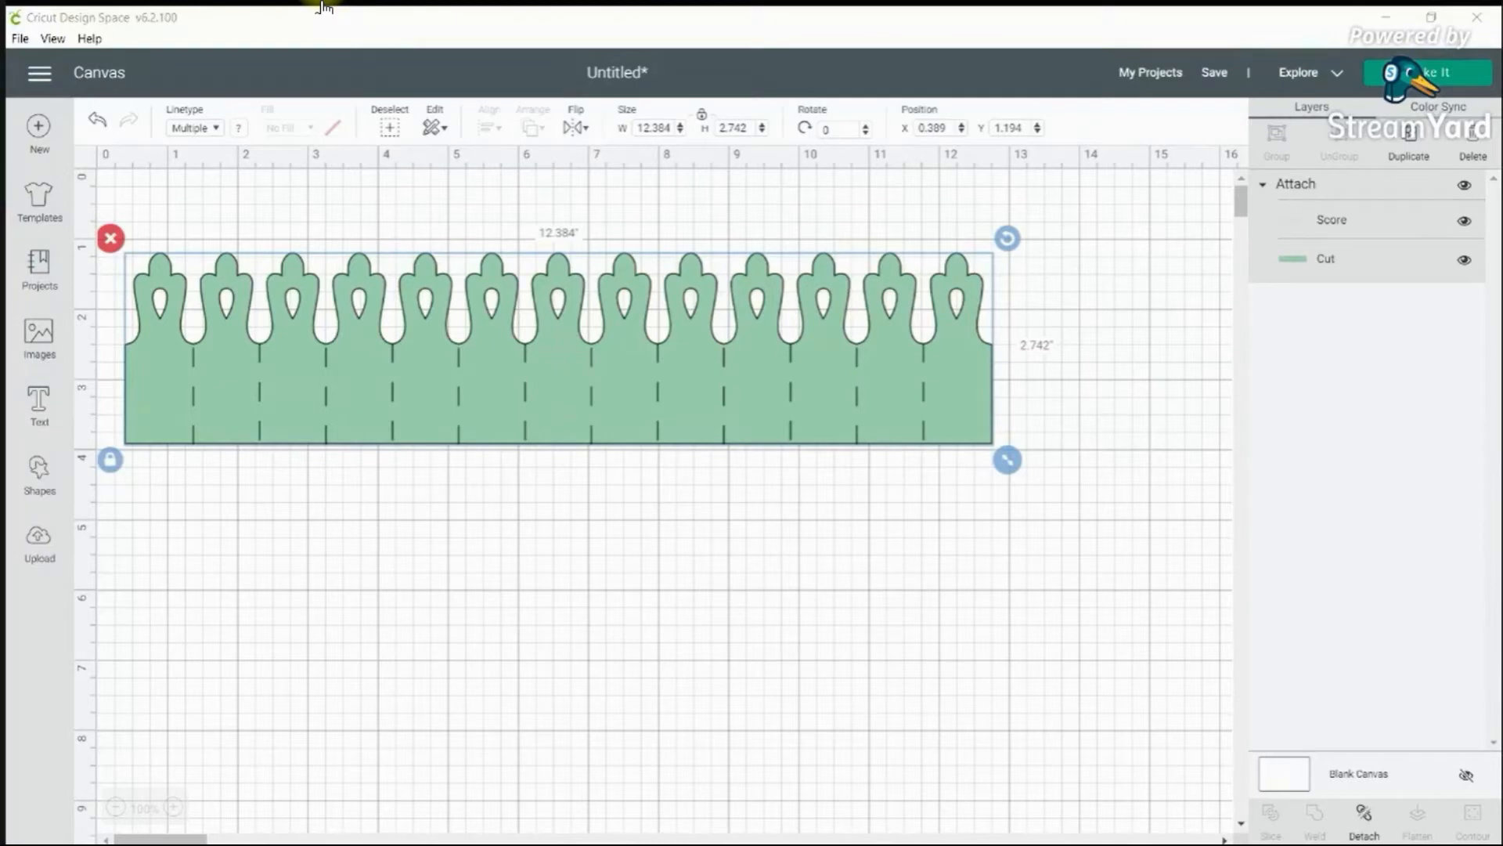
key("alt+Tab")
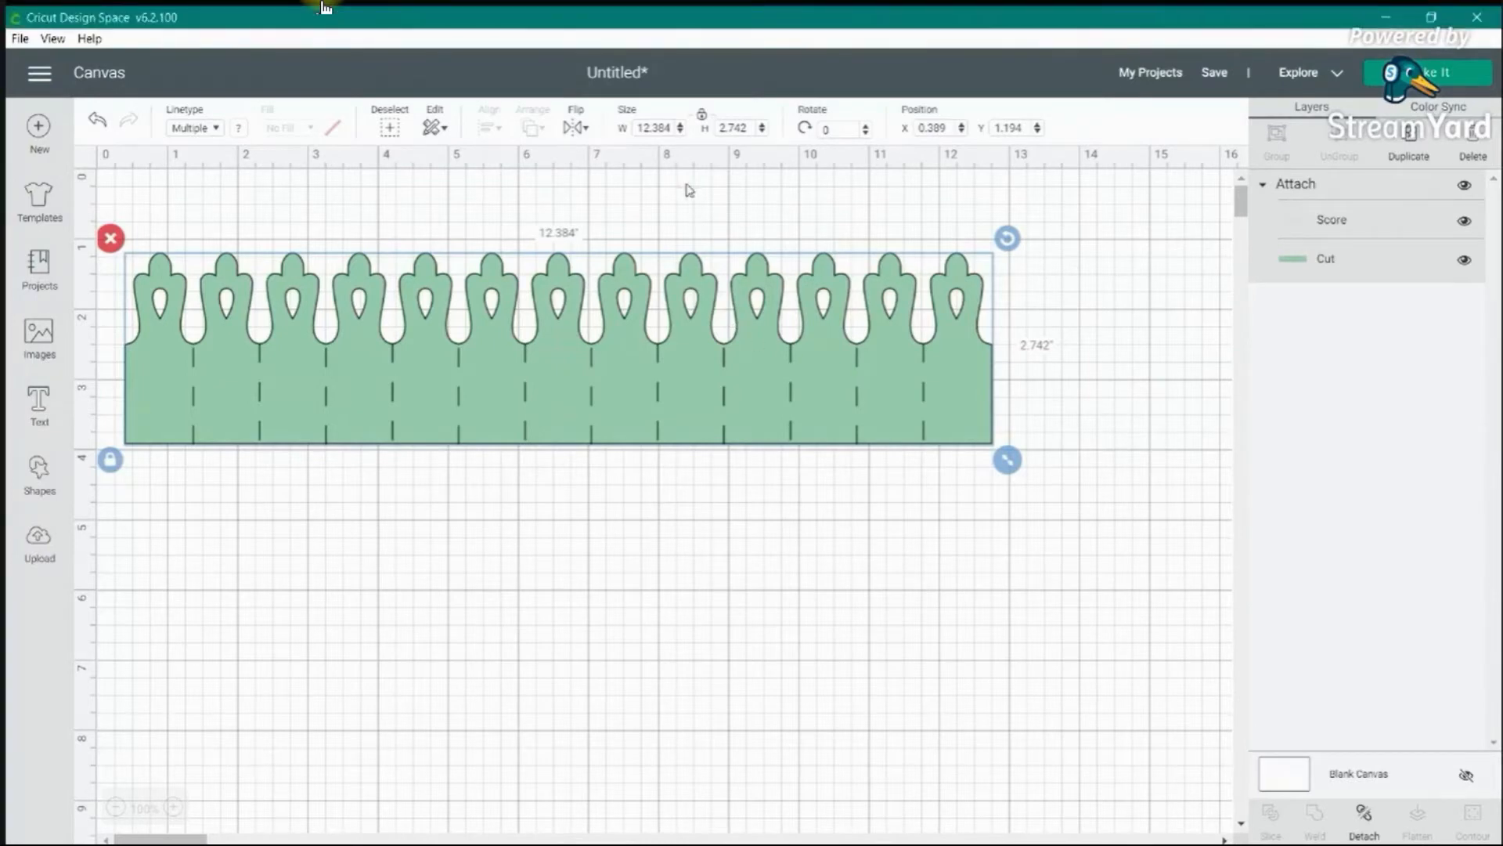
- Set the green border's height to 1.5 in with its proportions locked, and deselect it
left_click(740, 127)
type("1.5")
key("Return")
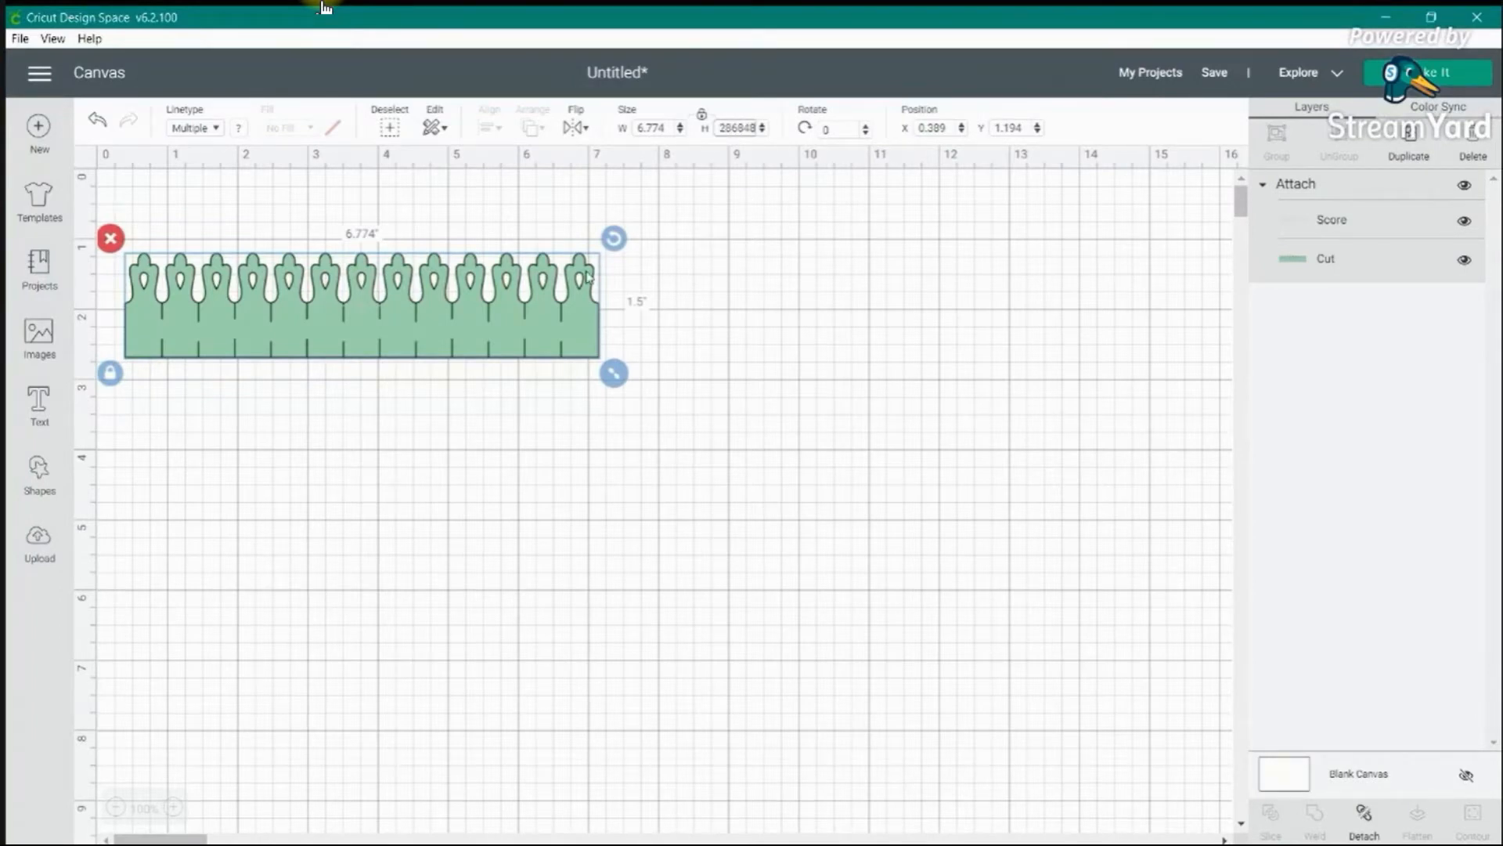
left_click(608, 544)
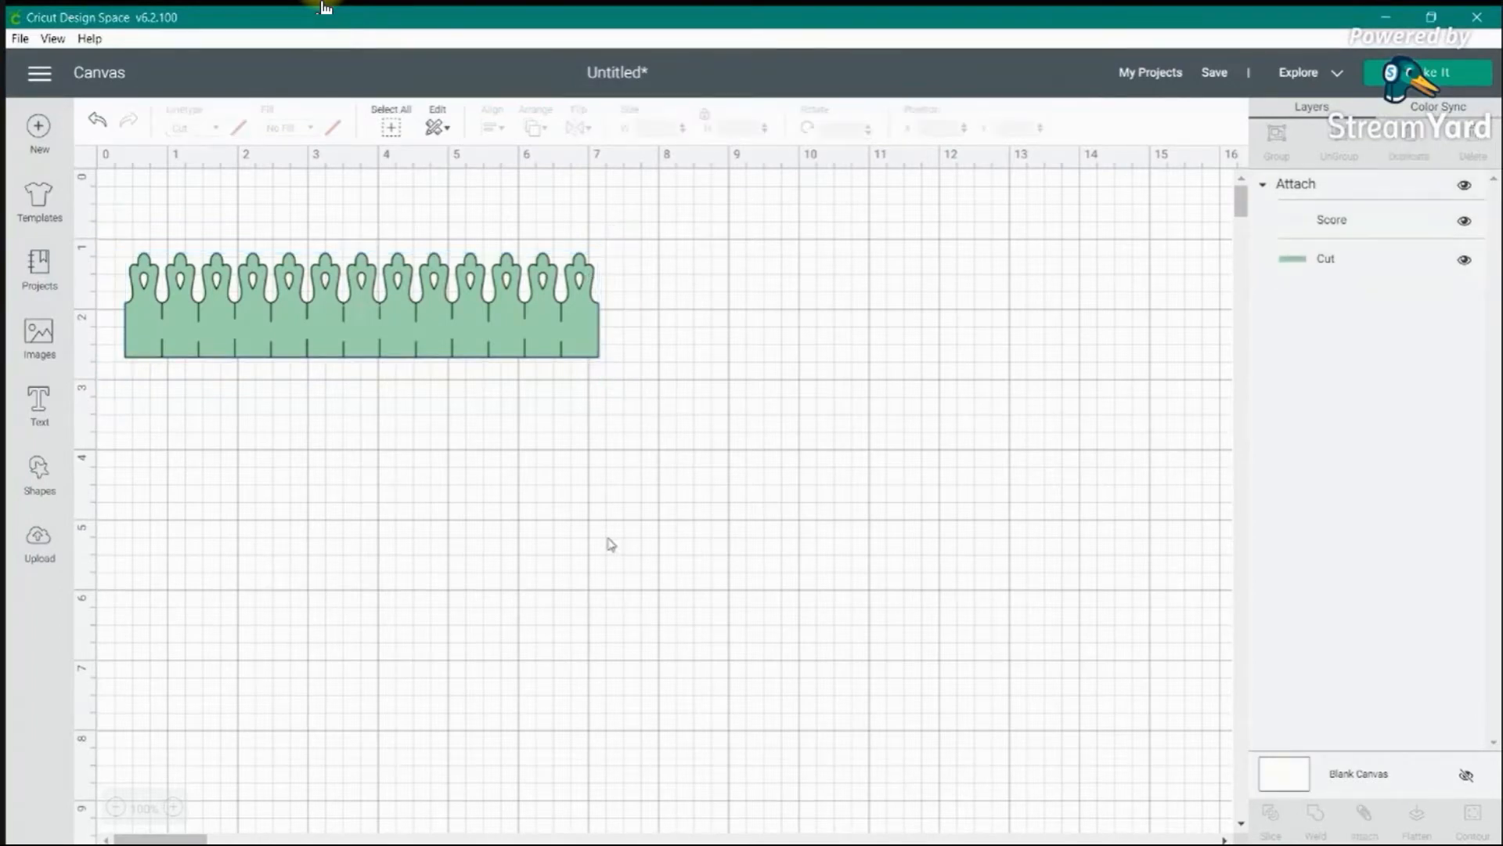
- Duplicate the green border and place the copy end to end with the original, at about X 7.19, Y 1.19
left_click(493, 346)
key("ctrl+d")
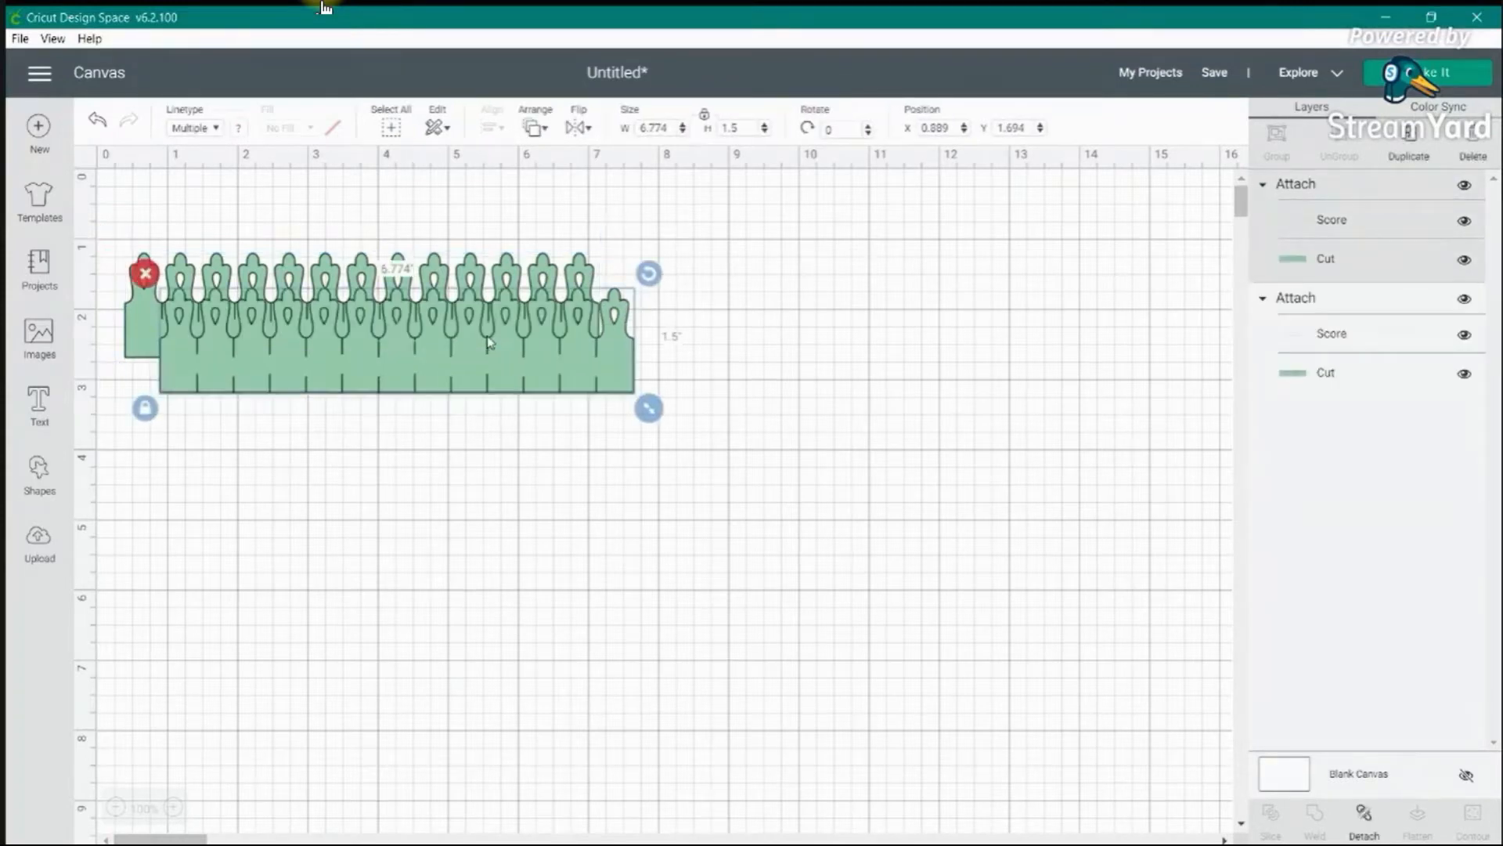
left_click_drag(489, 343, 934, 312)
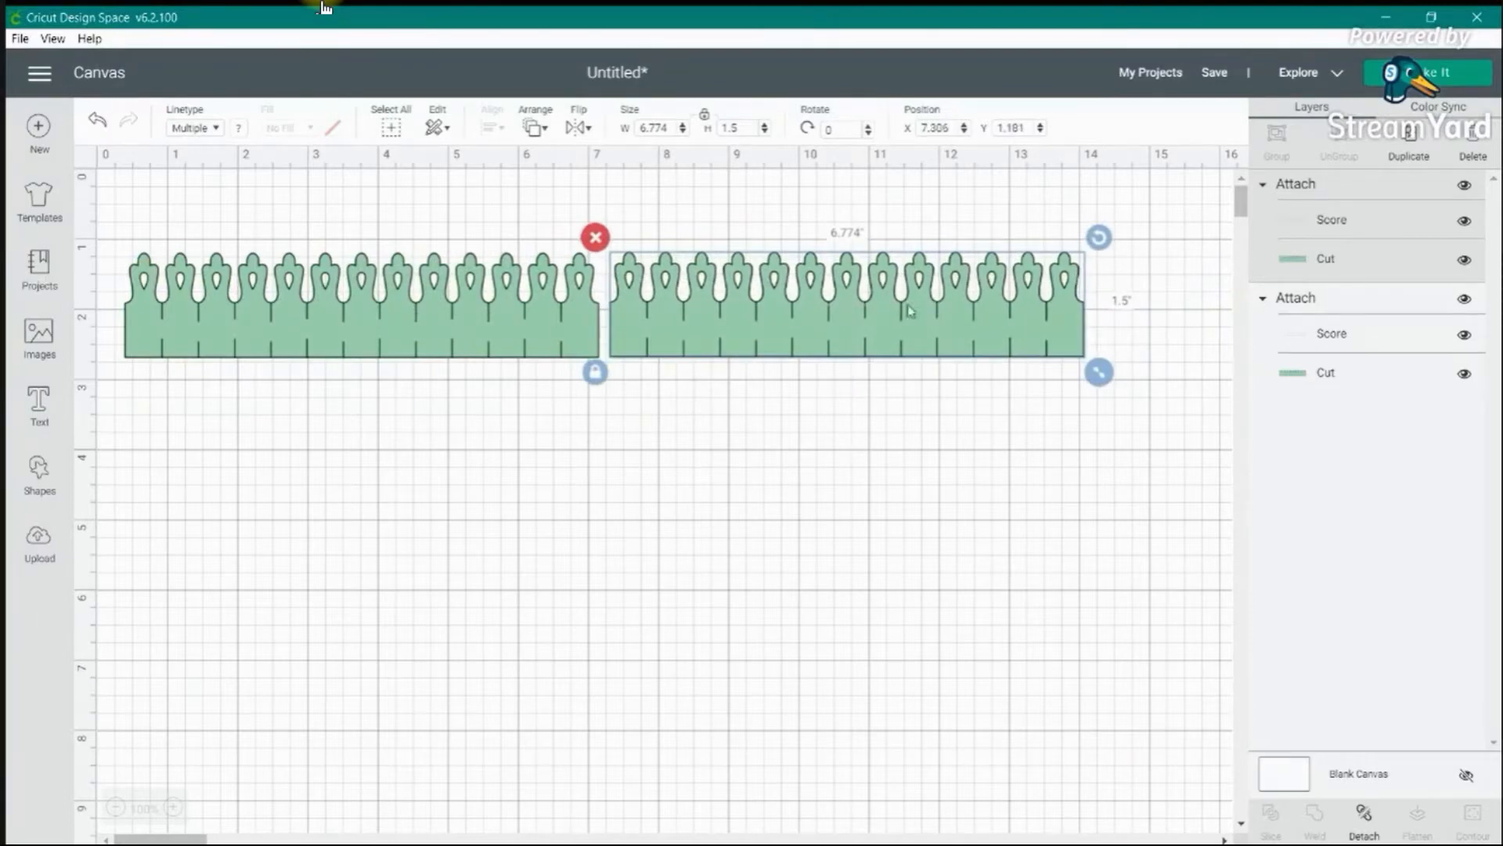
left_click(531, 308)
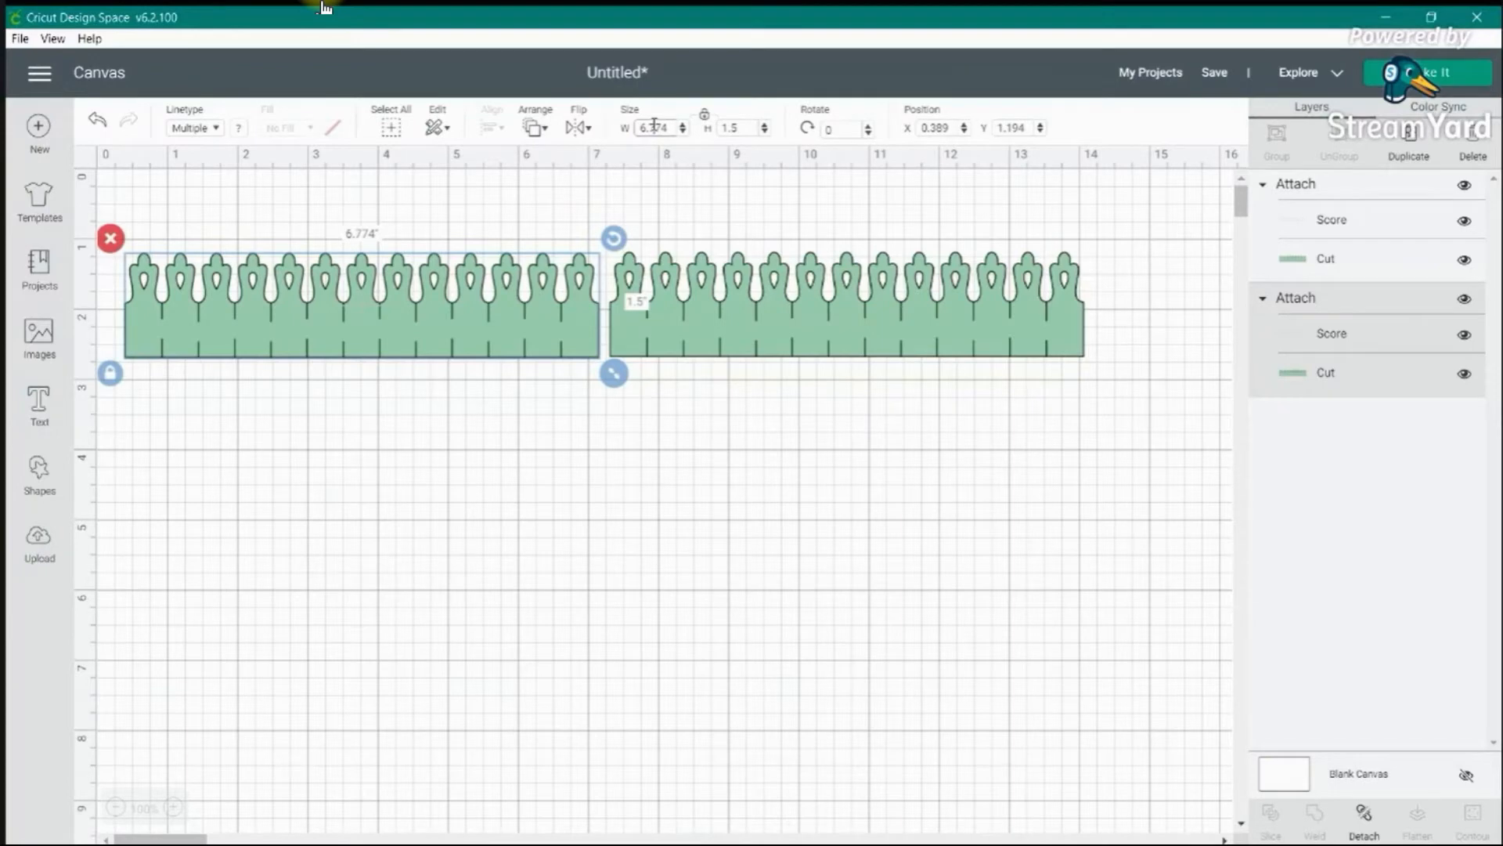
left_click(737, 130)
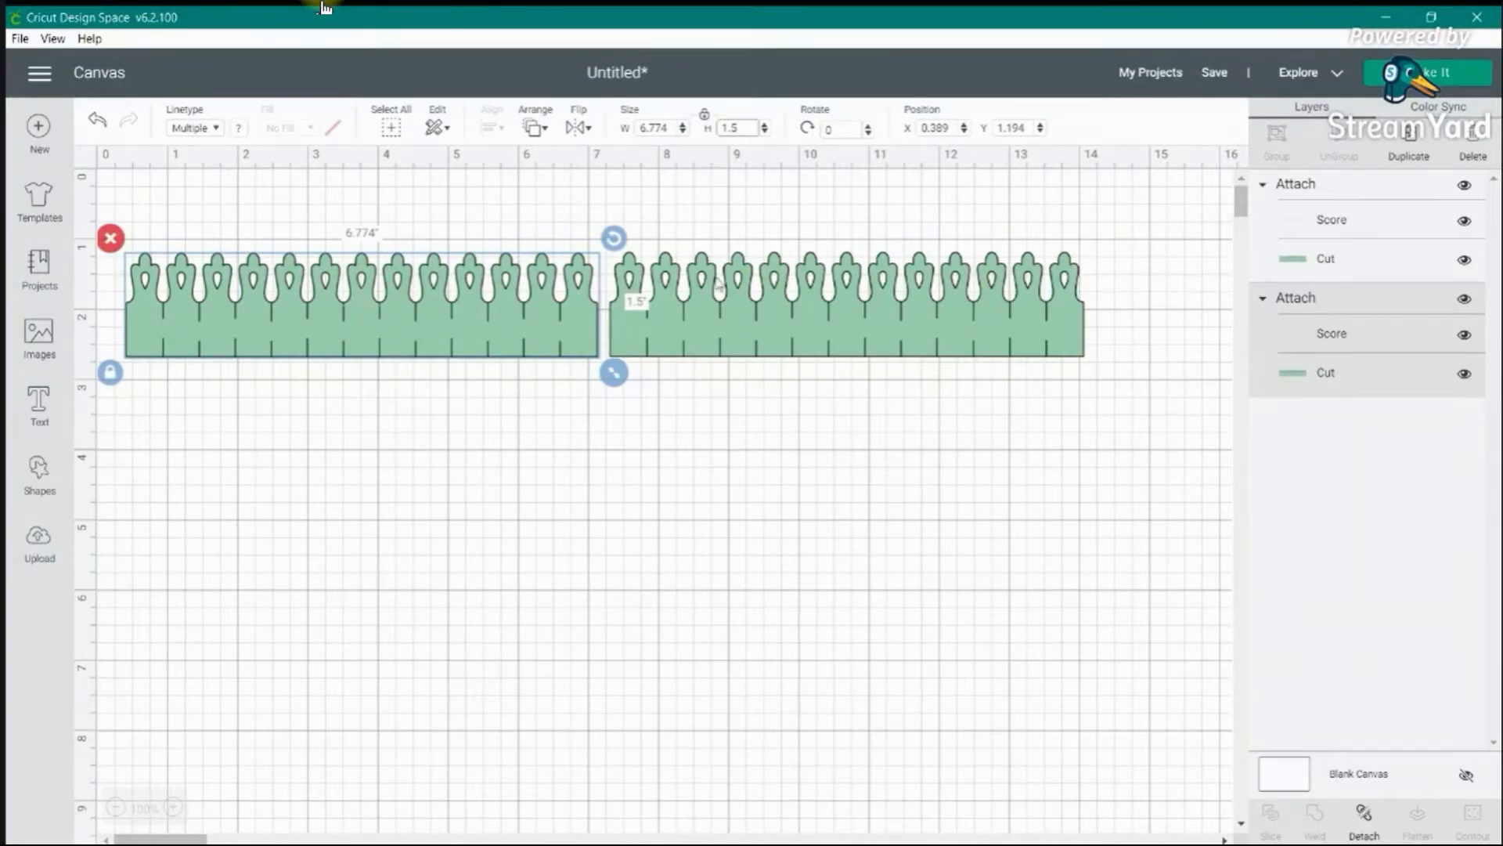
left_click_drag(788, 295, 779, 293)
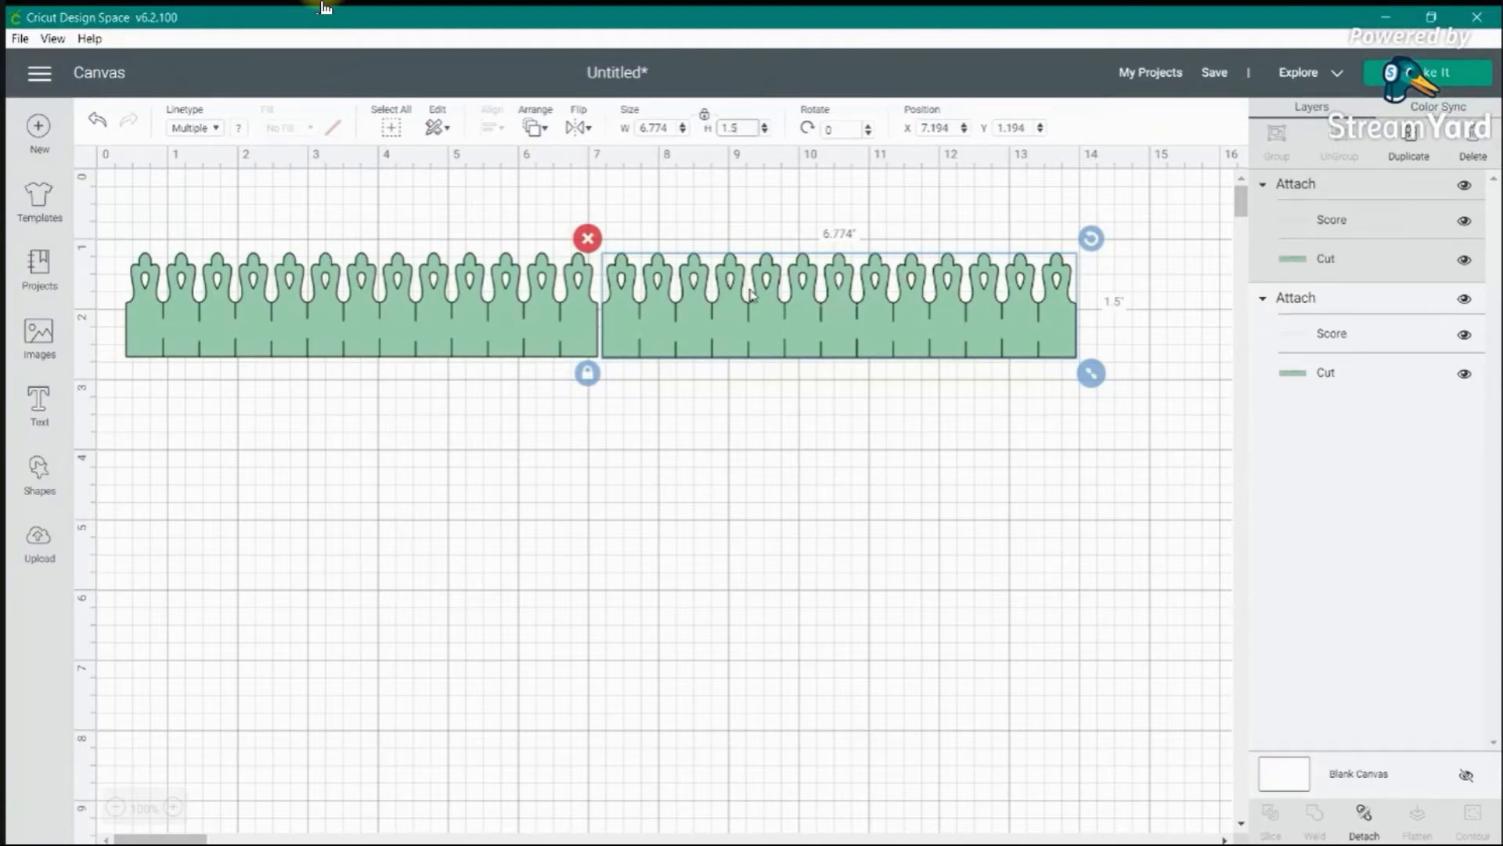
- Add a circle below the borders and set its height to 1.5 in with proportions locked
left_click(41, 470)
left_click(196, 365)
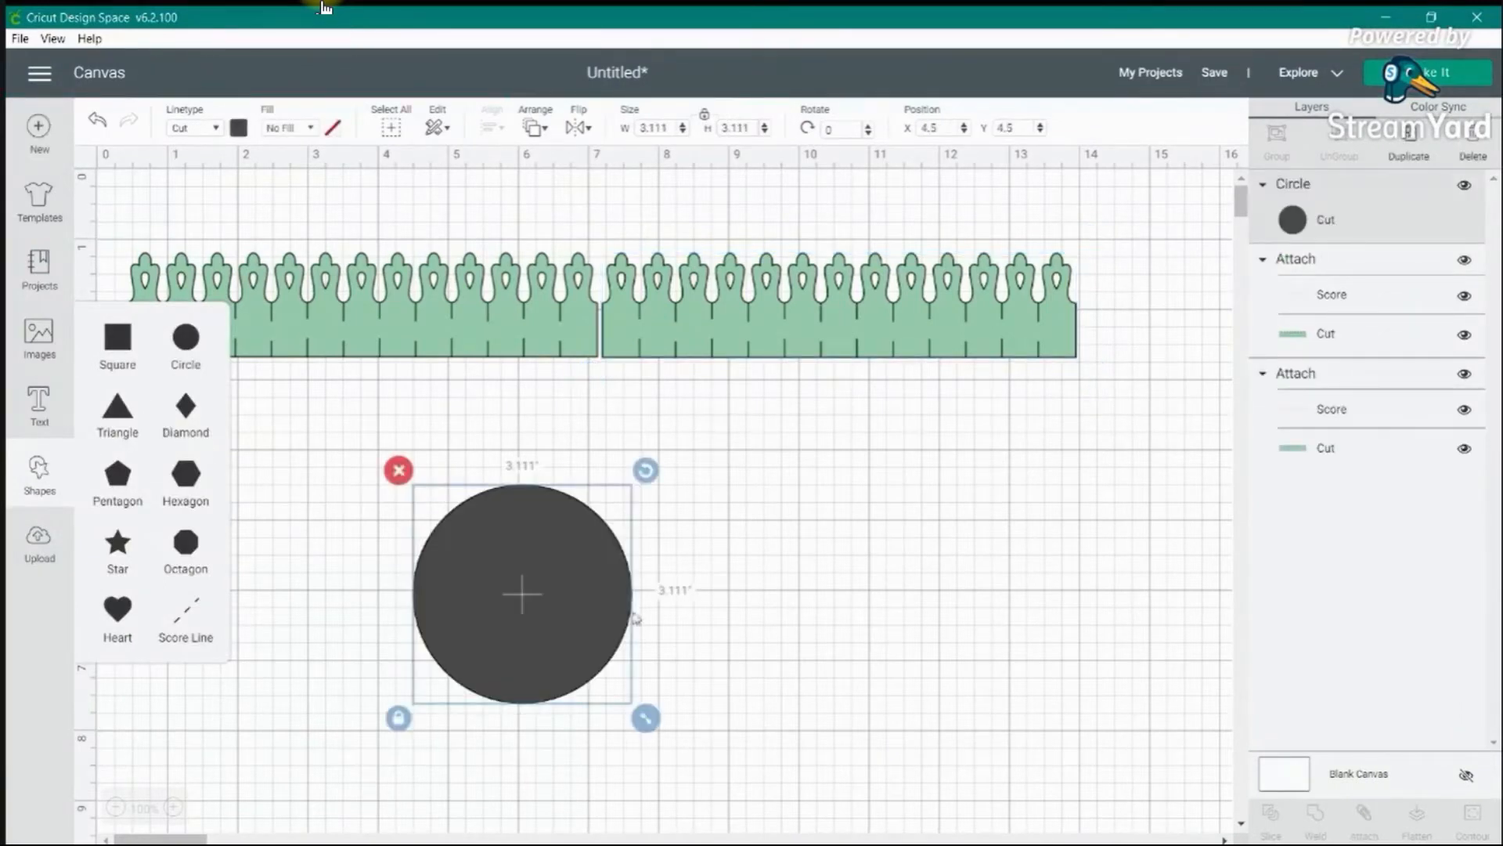
left_click_drag(594, 588, 511, 517)
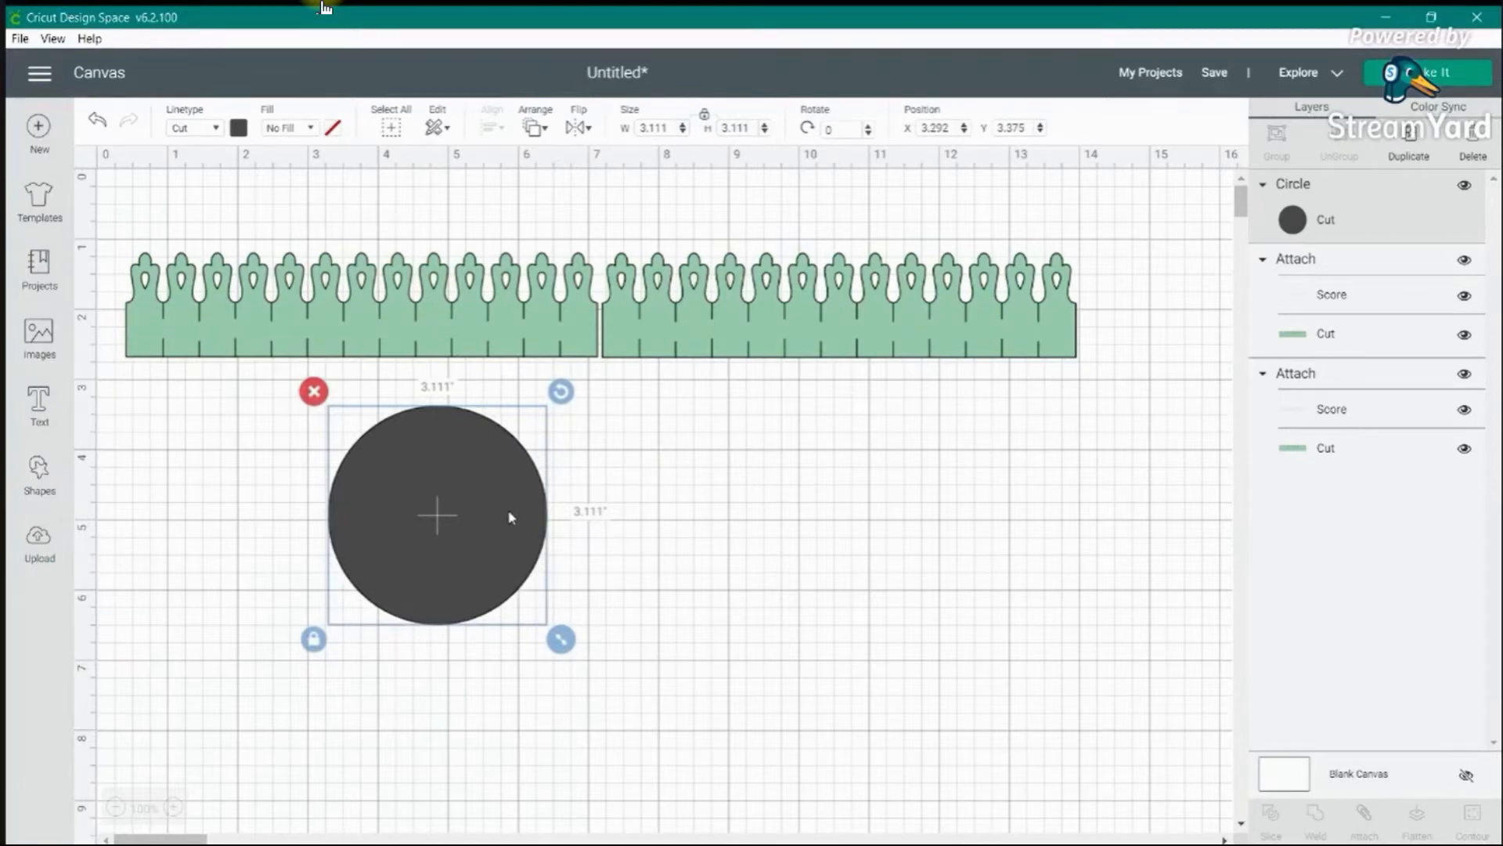
double_click(742, 127)
type("1.5")
key("Return")
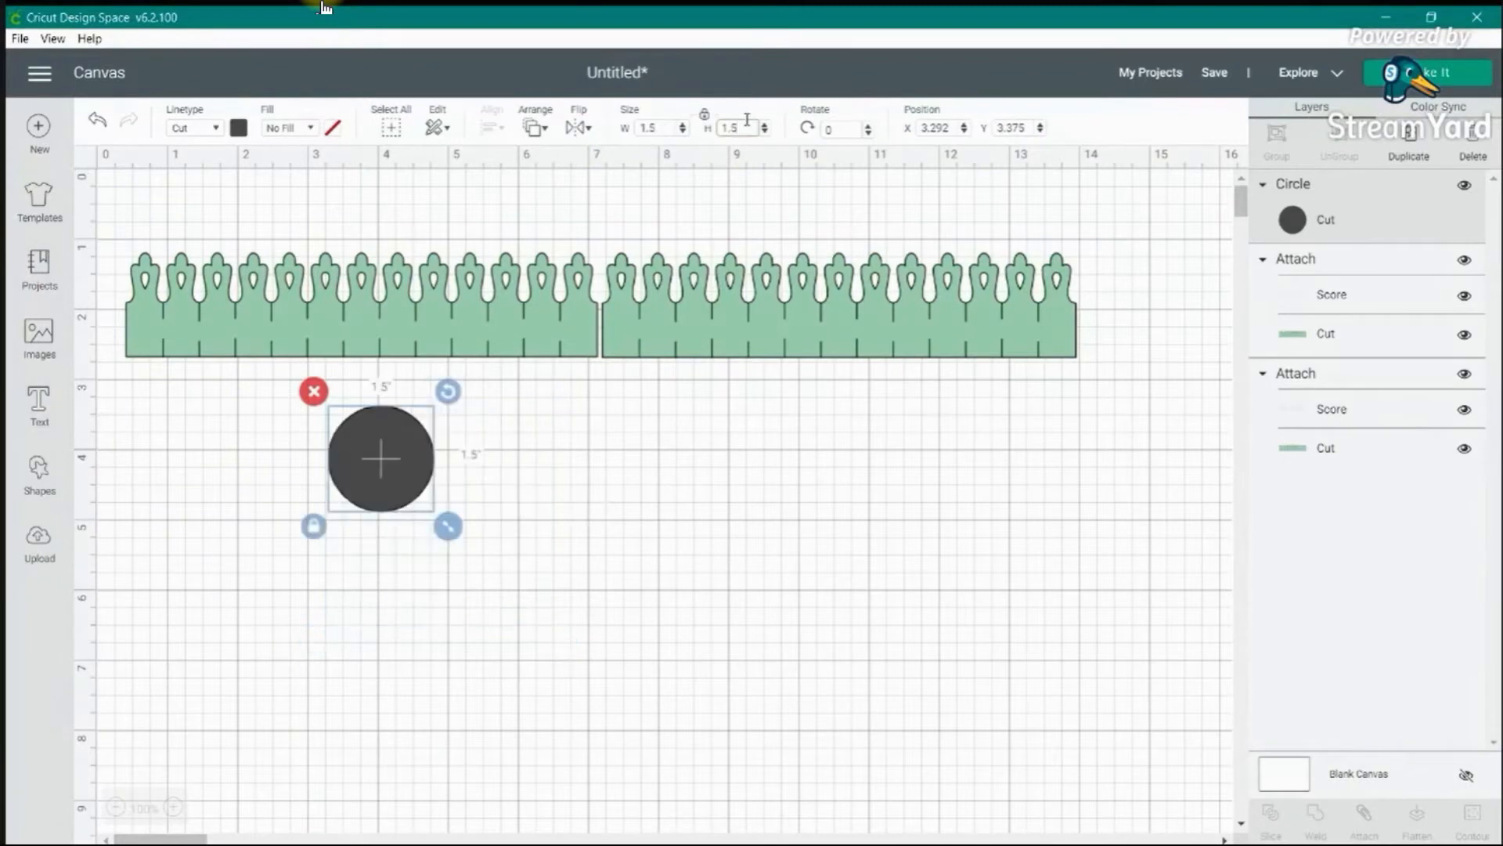
- Move the circle beneath the first border and duplicate it, placing the copy at about X 3.24, Y 3.11
left_click_drag(407, 428, 613, 368)
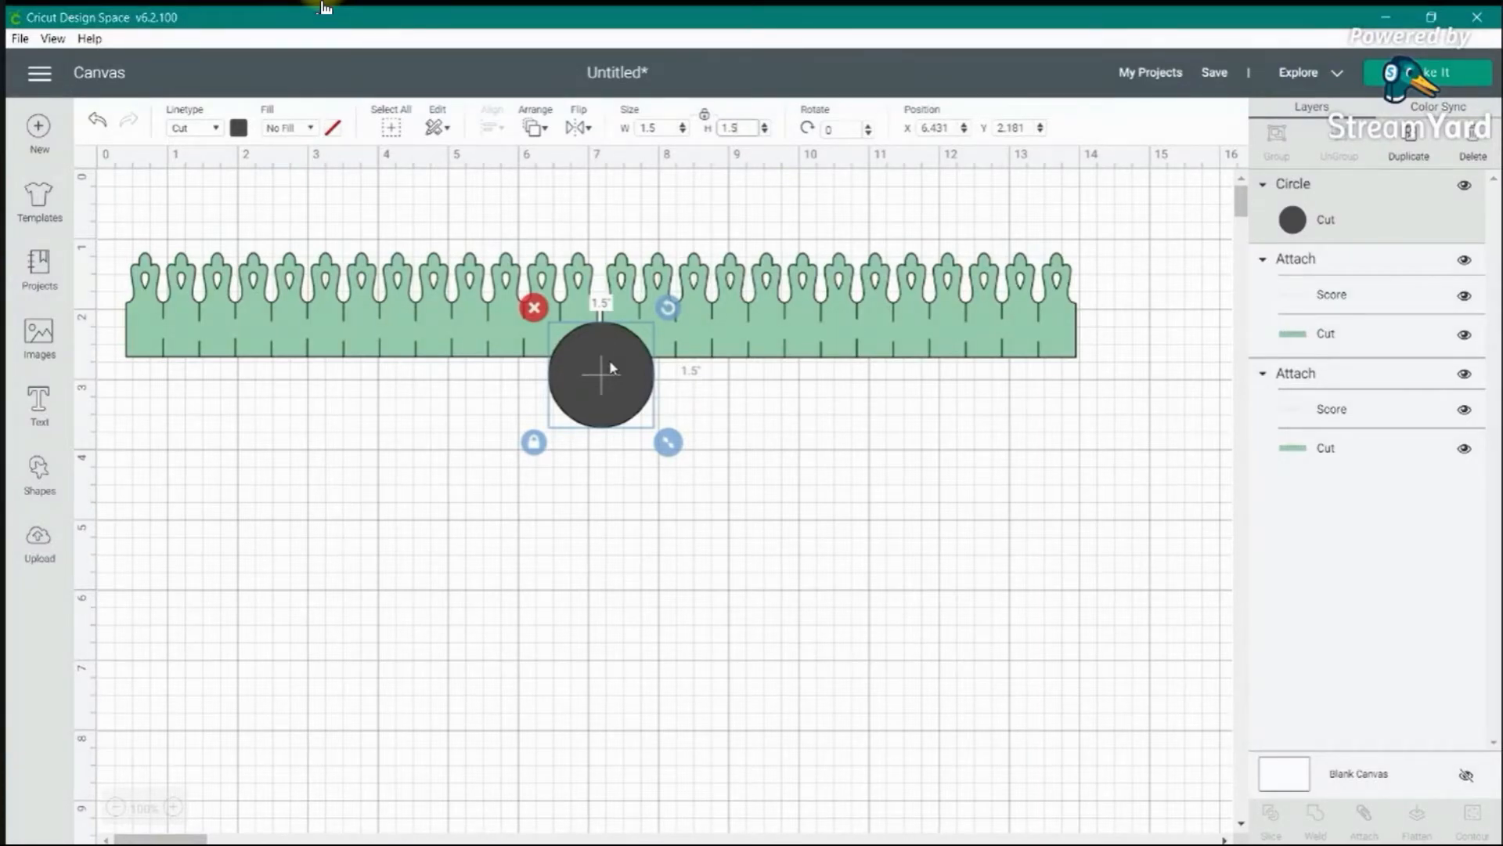
left_click_drag(613, 368, 273, 412)
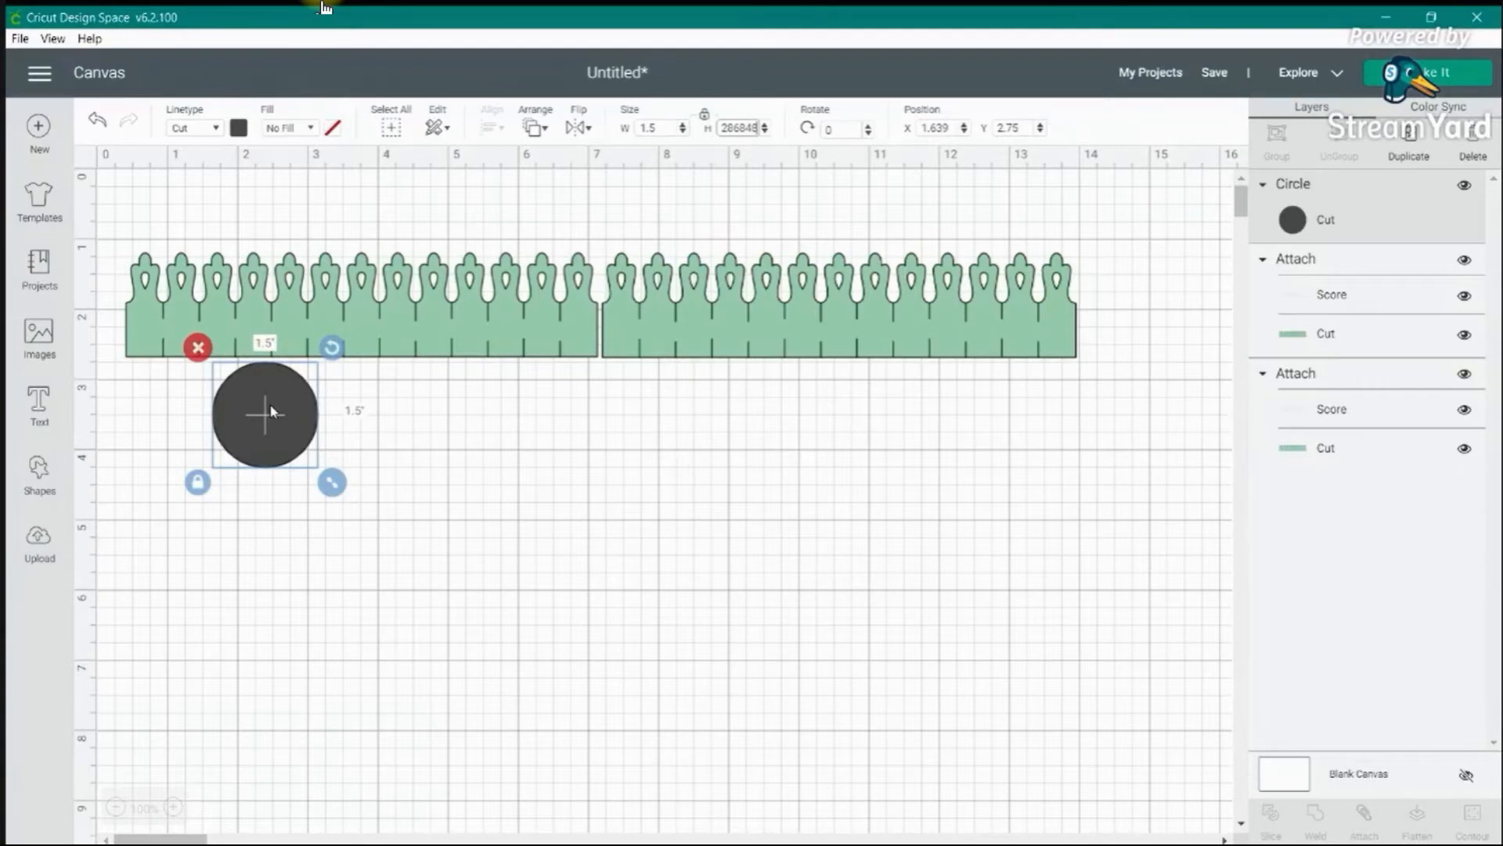
left_click(1410, 147)
left_click_drag(299, 437, 376, 427)
left_click(636, 520)
left_click(347, 427)
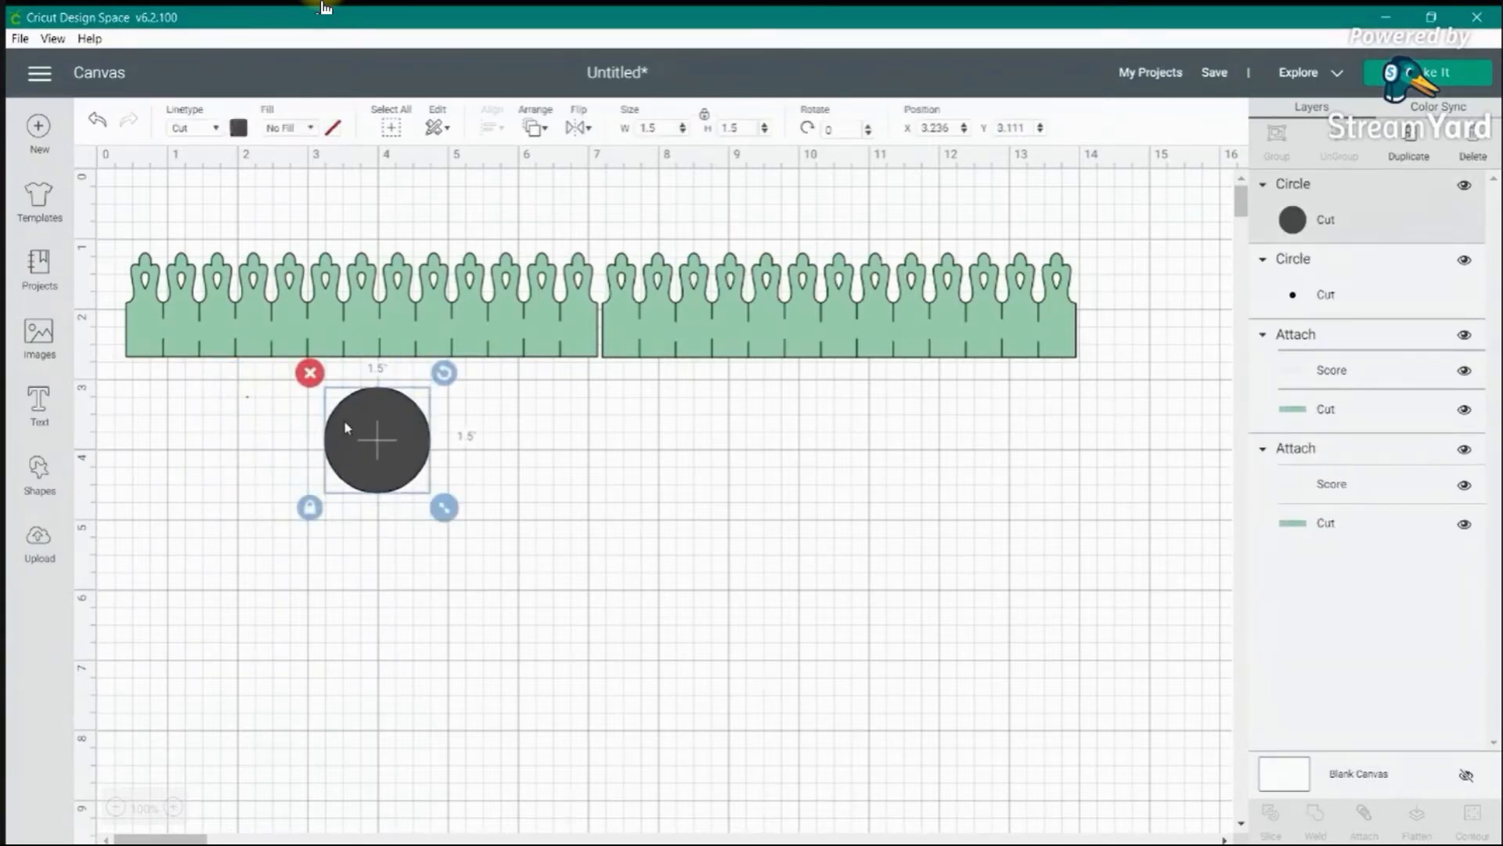
- Duplicate the 1.5 in circle again and arrange the two large circles side by side beneath the first border
left_click(1411, 150)
left_click_drag(441, 489, 574, 449)
left_click_drag(408, 457, 415, 436)
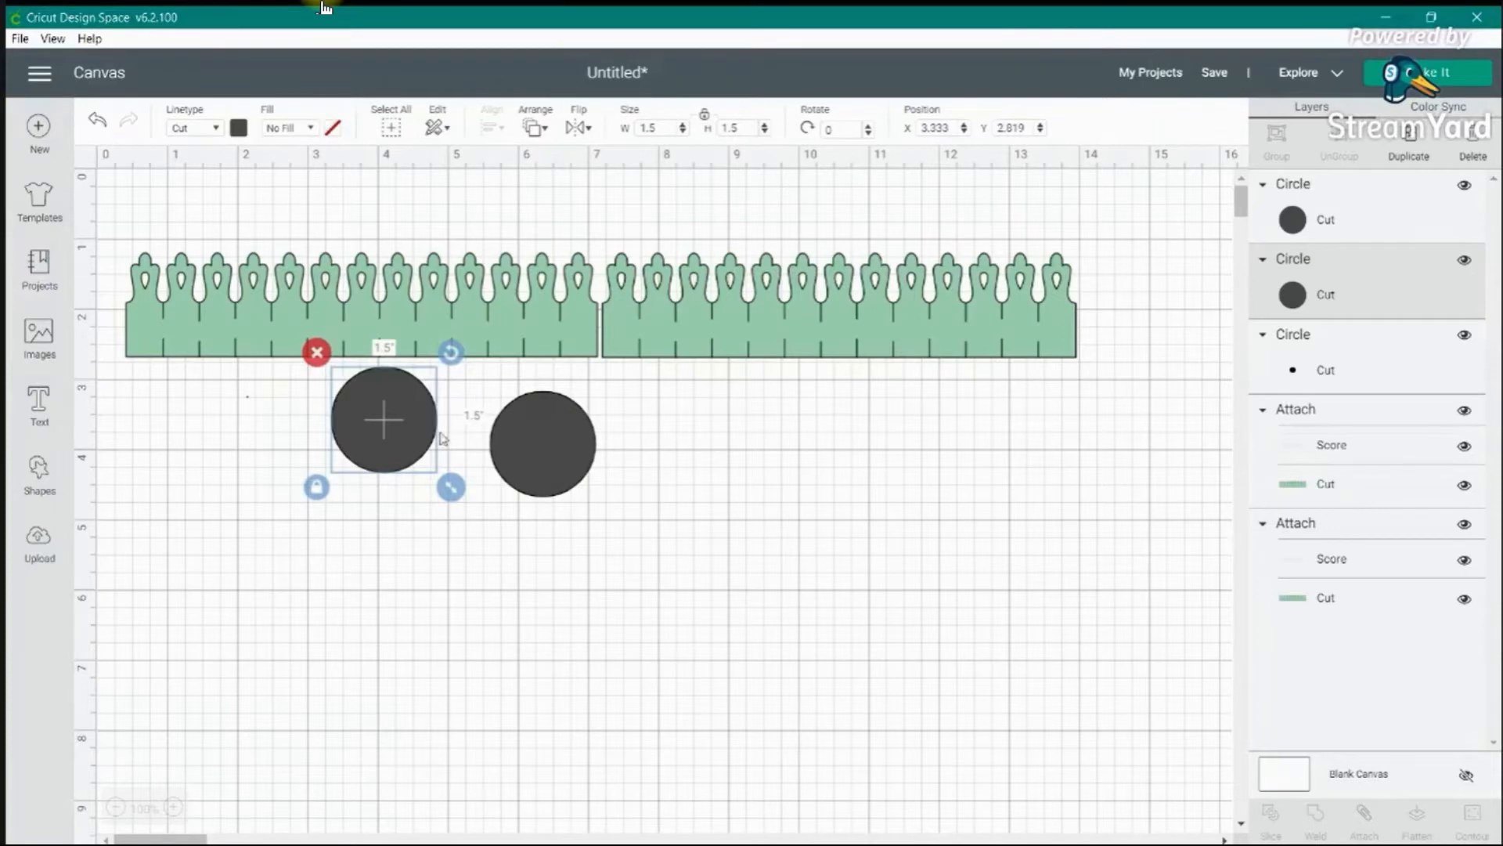
left_click_drag(533, 451, 487, 428)
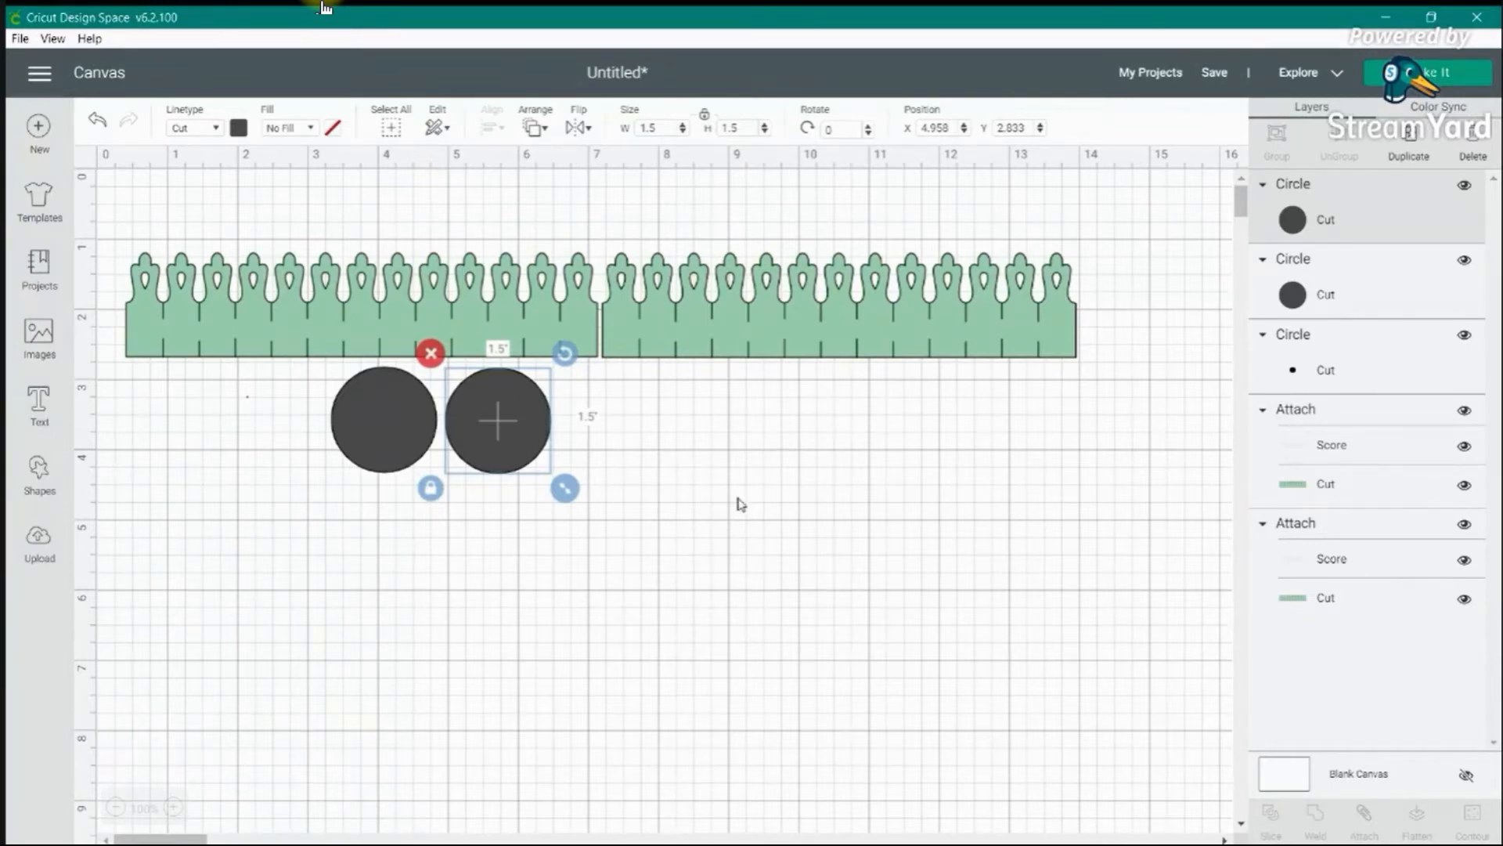
- Change the material color of both green borders to the light coral swatch
left_click(306, 314)
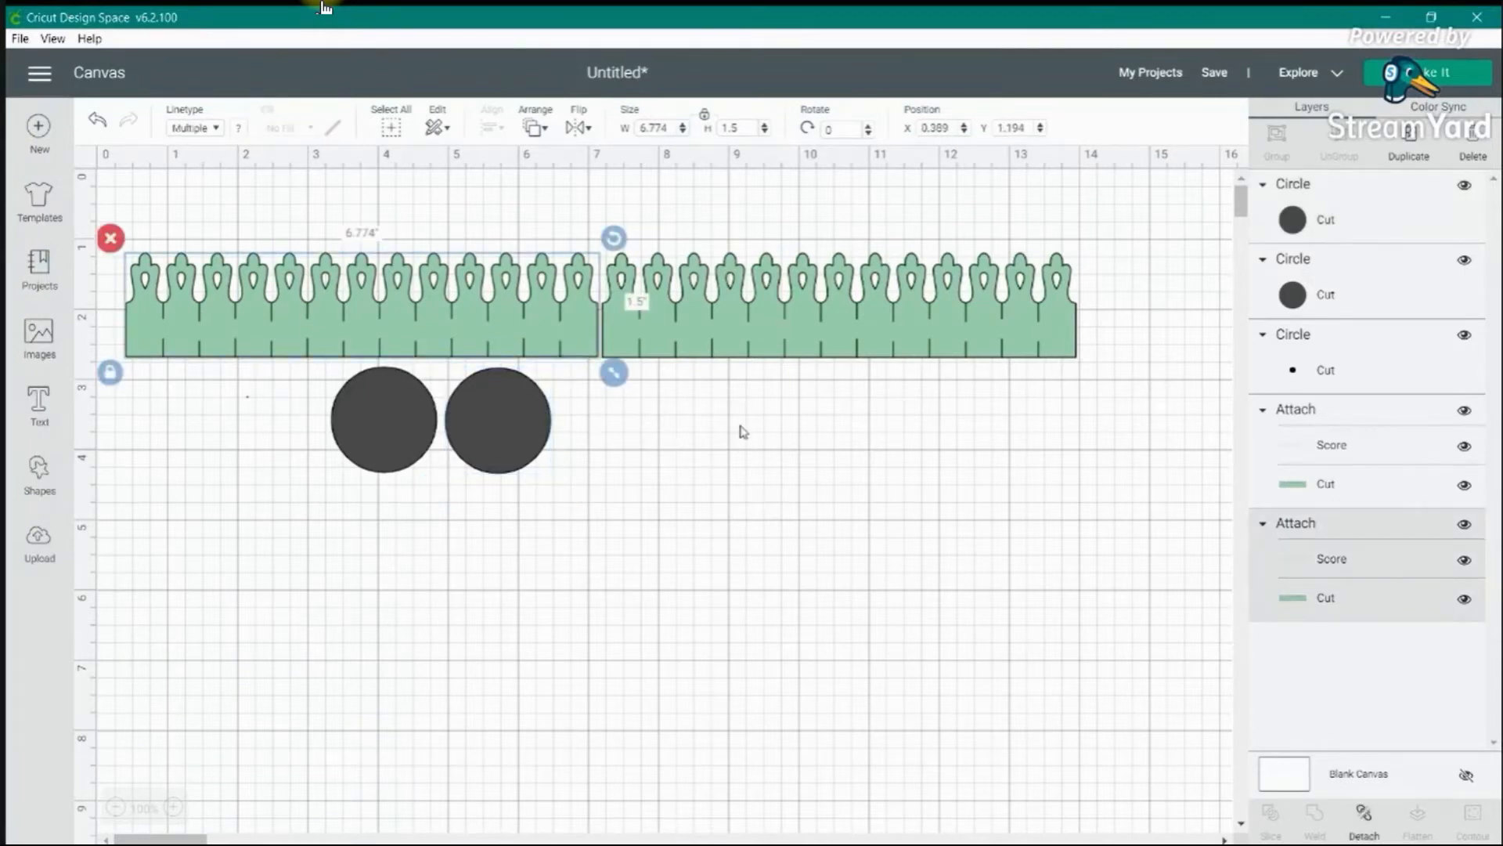
left_click(1324, 411)
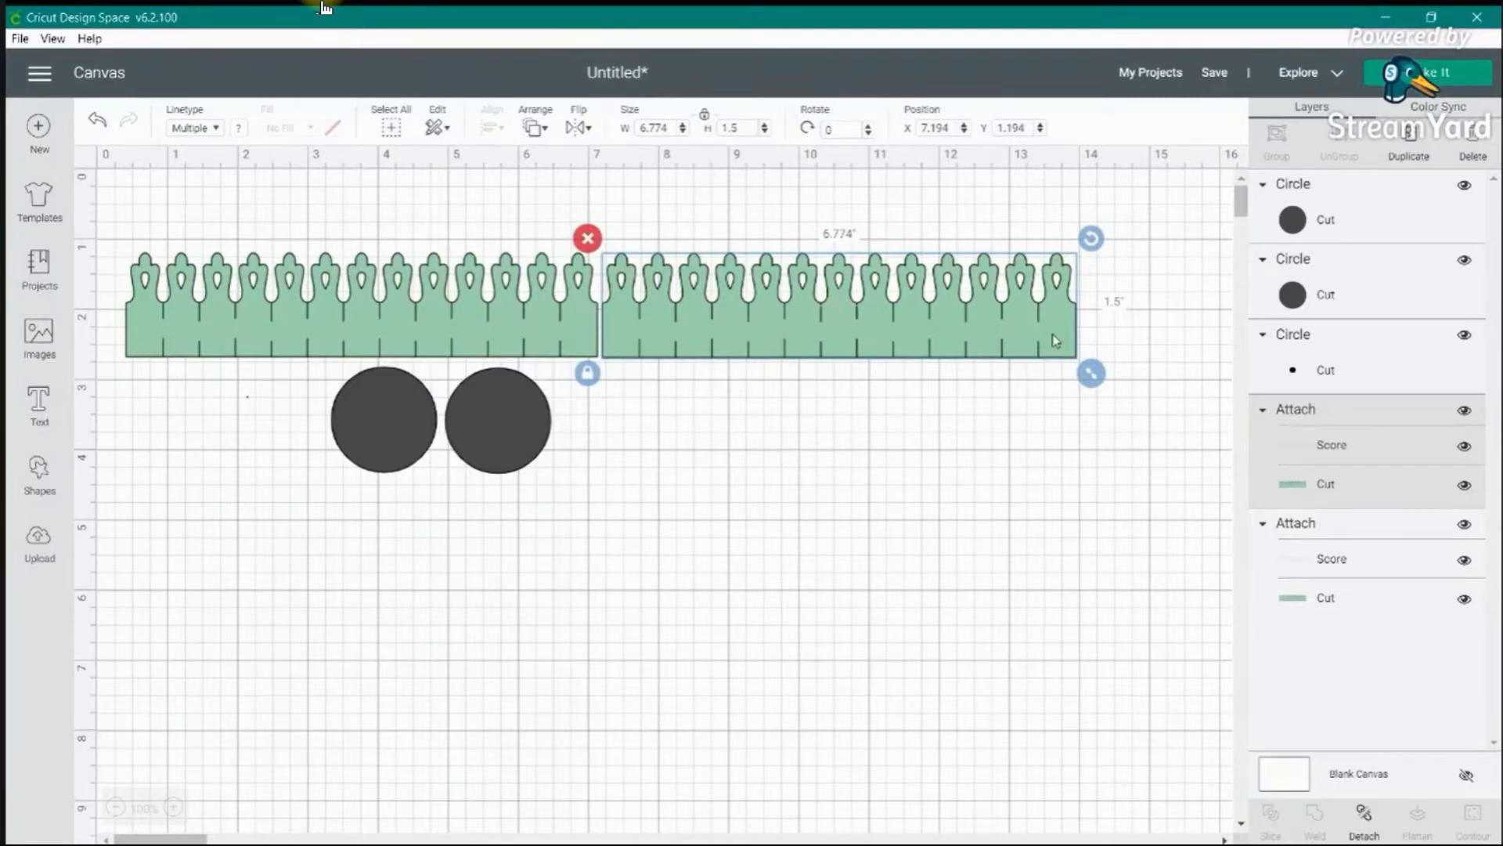
left_click(1378, 490)
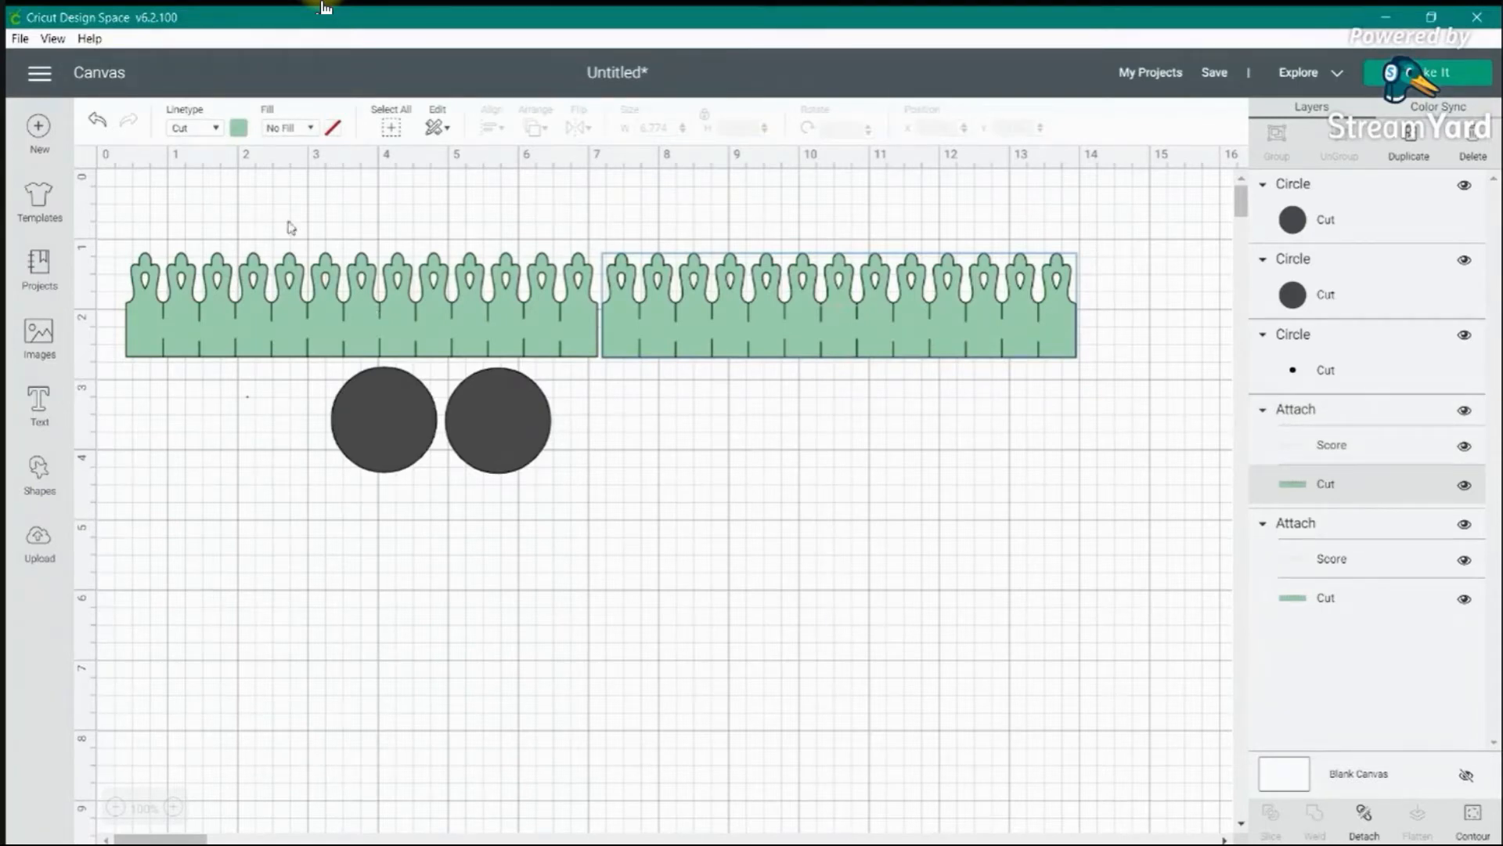
left_click(238, 129)
left_click(259, 233)
left_click(1347, 613)
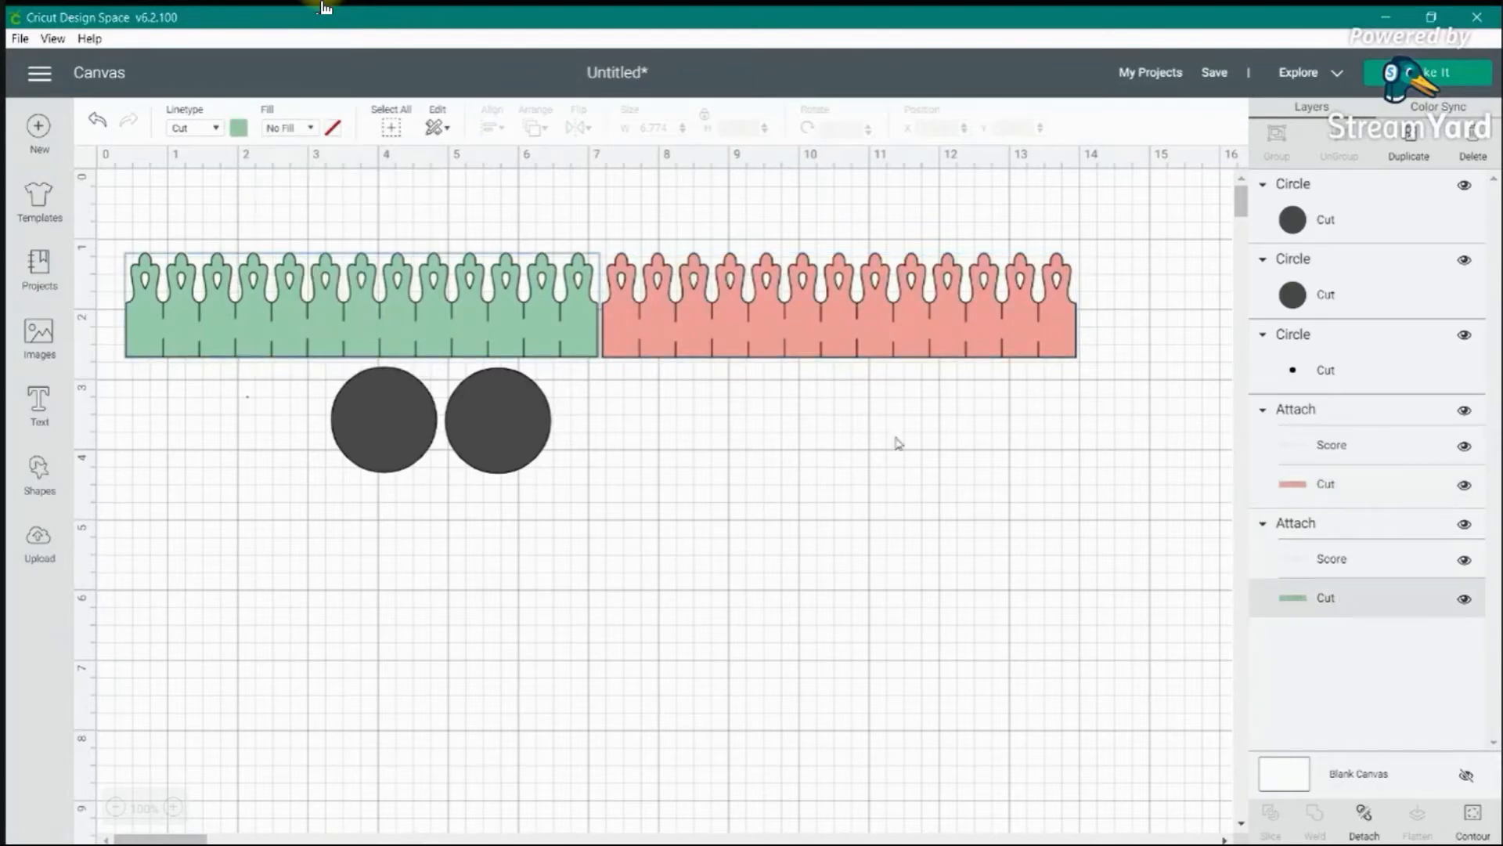
left_click(234, 130)
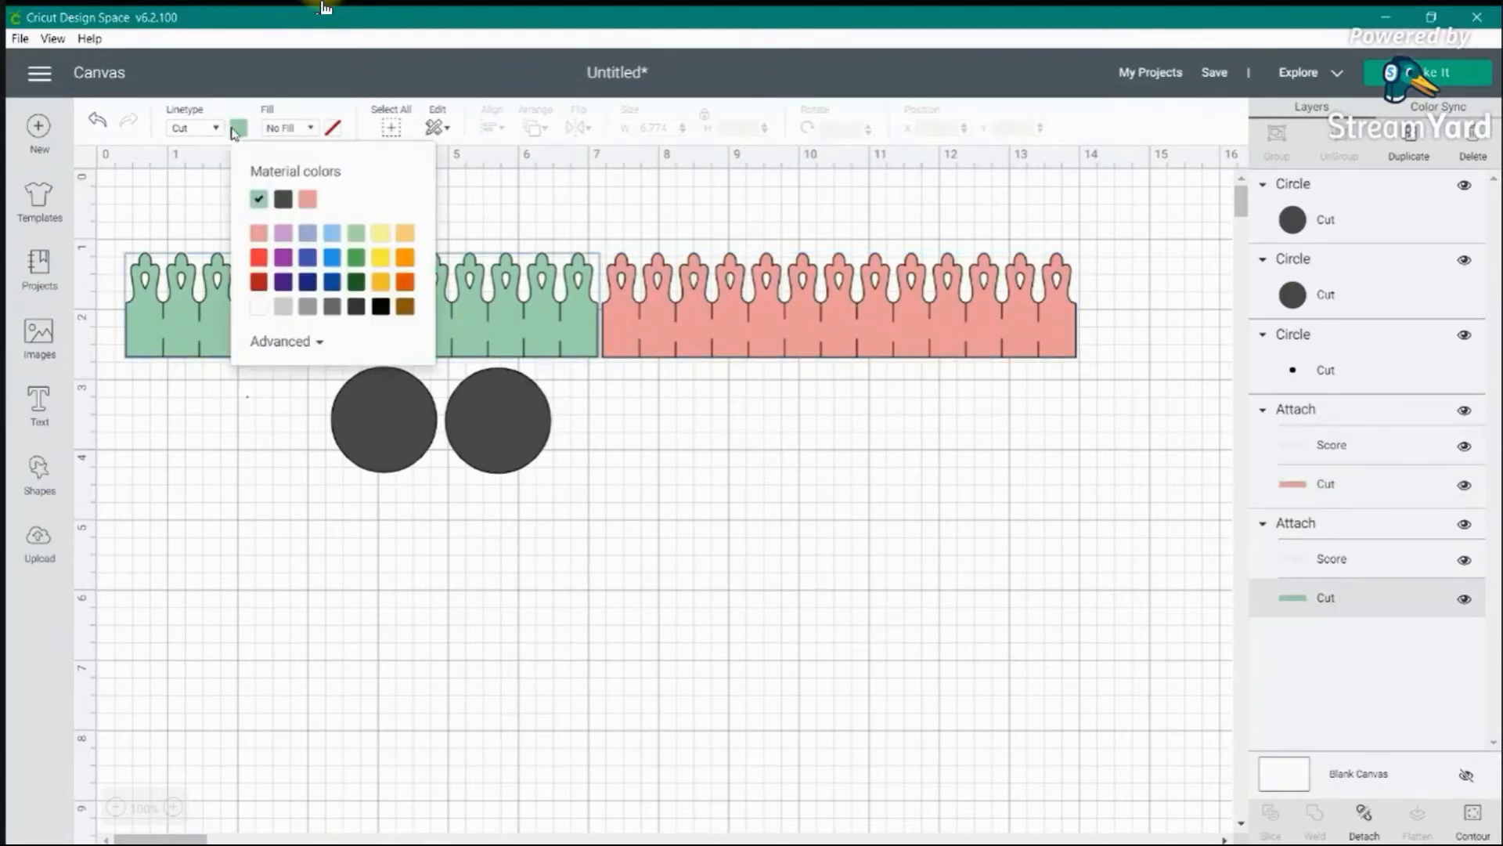
left_click(258, 233)
- Change both 1.5 in circles to the same light coral material color as the borders
left_click(384, 437)
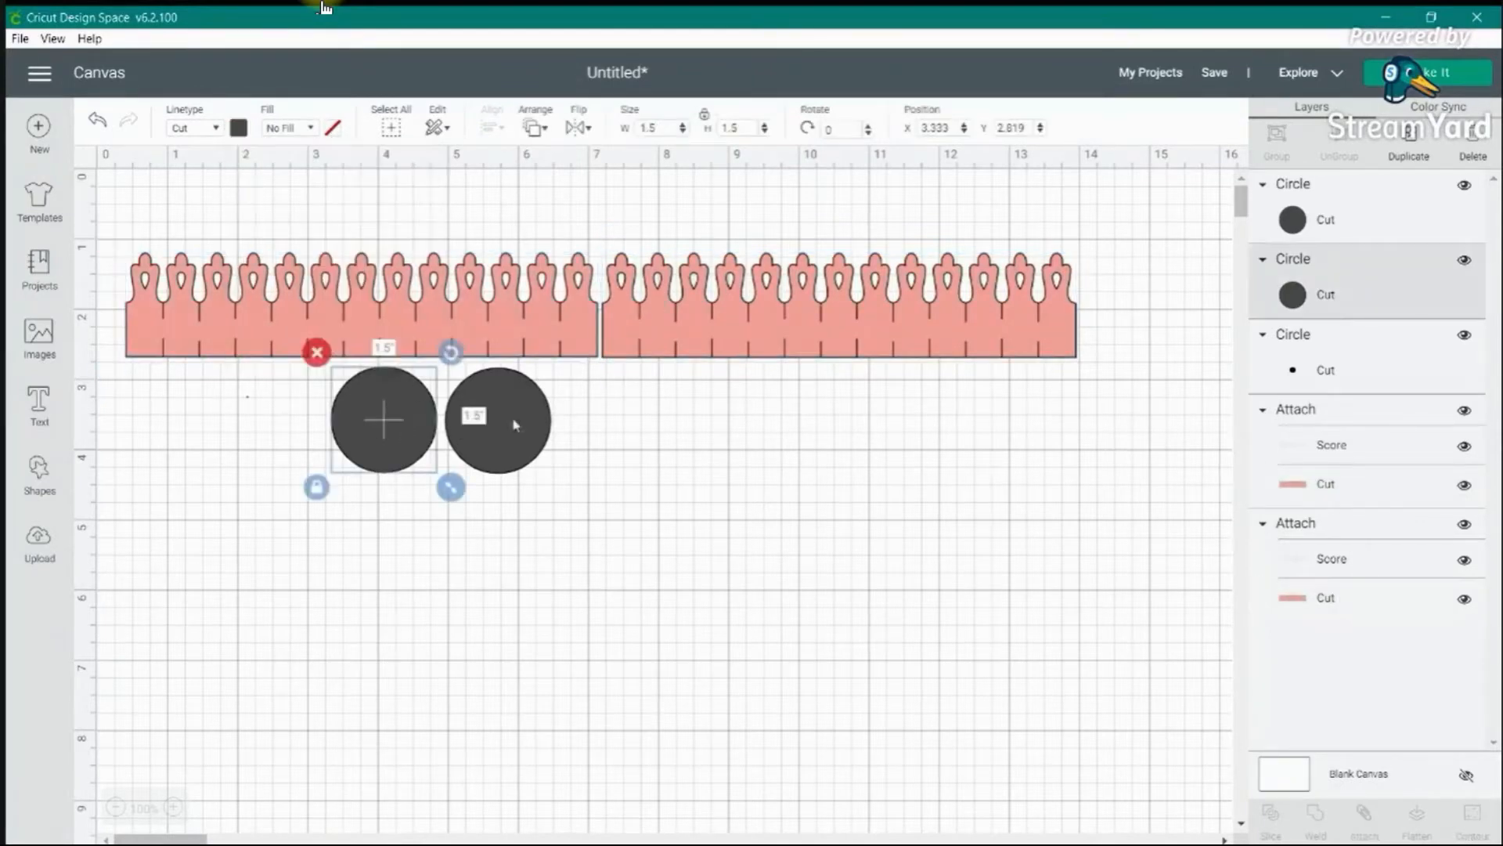
left_click(238, 129)
left_click(283, 199)
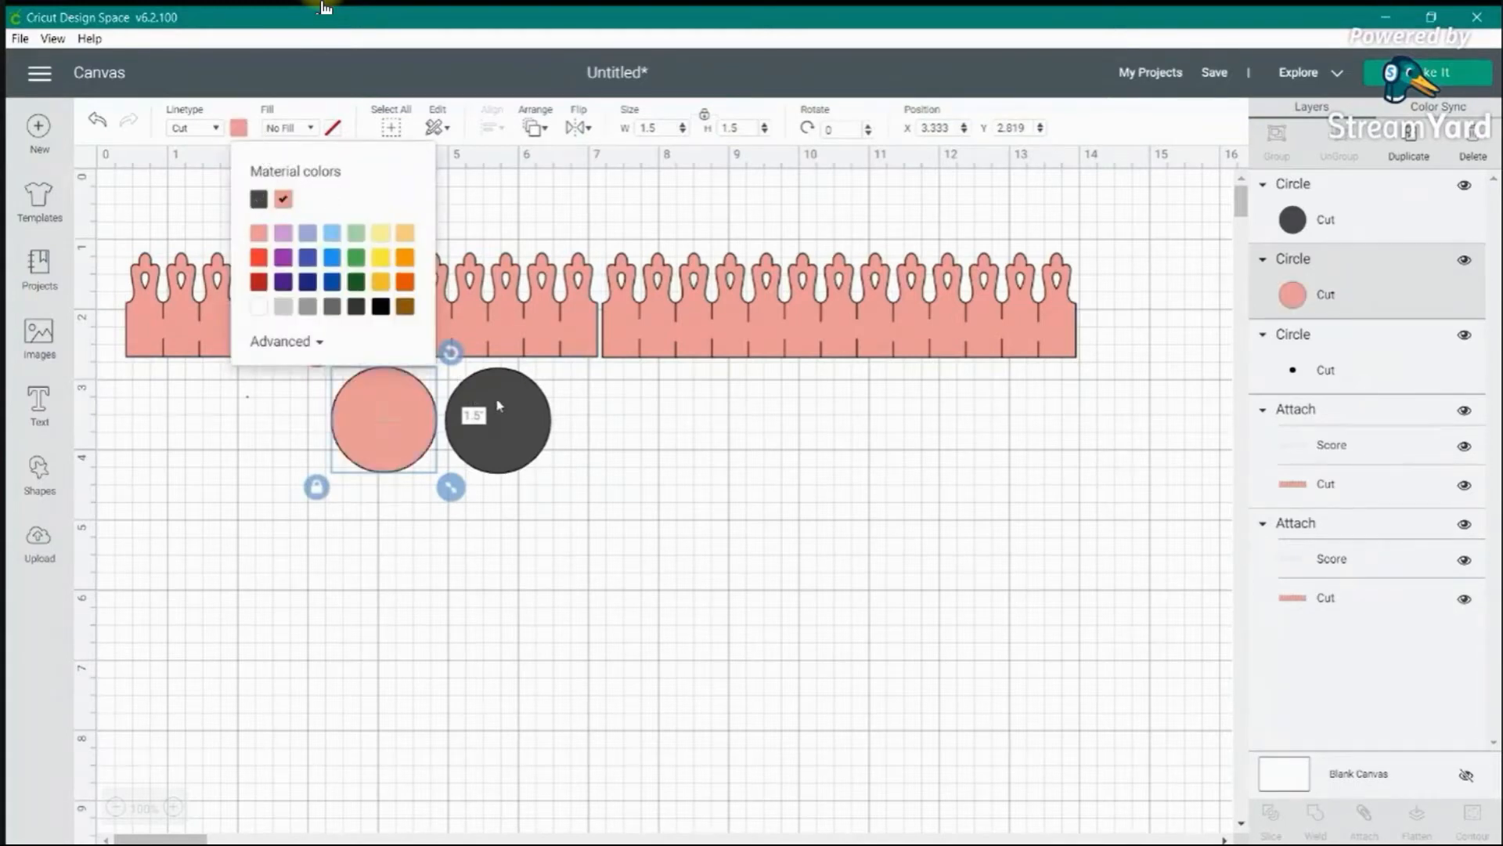
left_click(494, 407)
left_click(240, 130)
left_click(284, 199)
left_click(614, 410)
- Shift the two coral circles side by side toward the left end of the first border, just beneath it
left_click_drag(377, 418, 228, 415)
left_click_drag(483, 423, 337, 423)
left_click(477, 423)
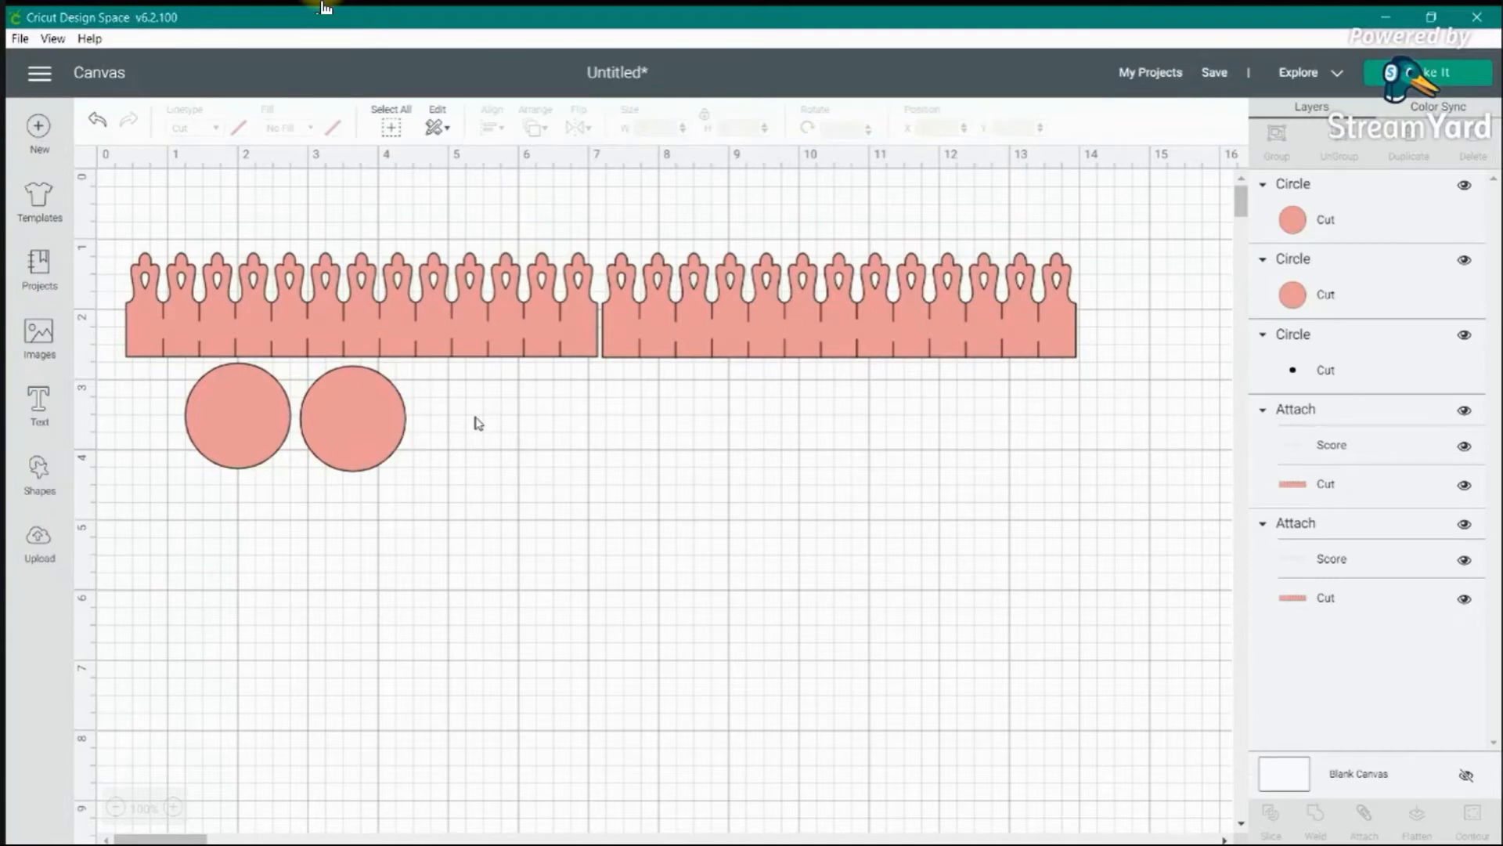
- Search the Close To My Heart - Artiste image set for "tag" and browse the tag shapes
left_click(40, 336)
double_click(504, 201)
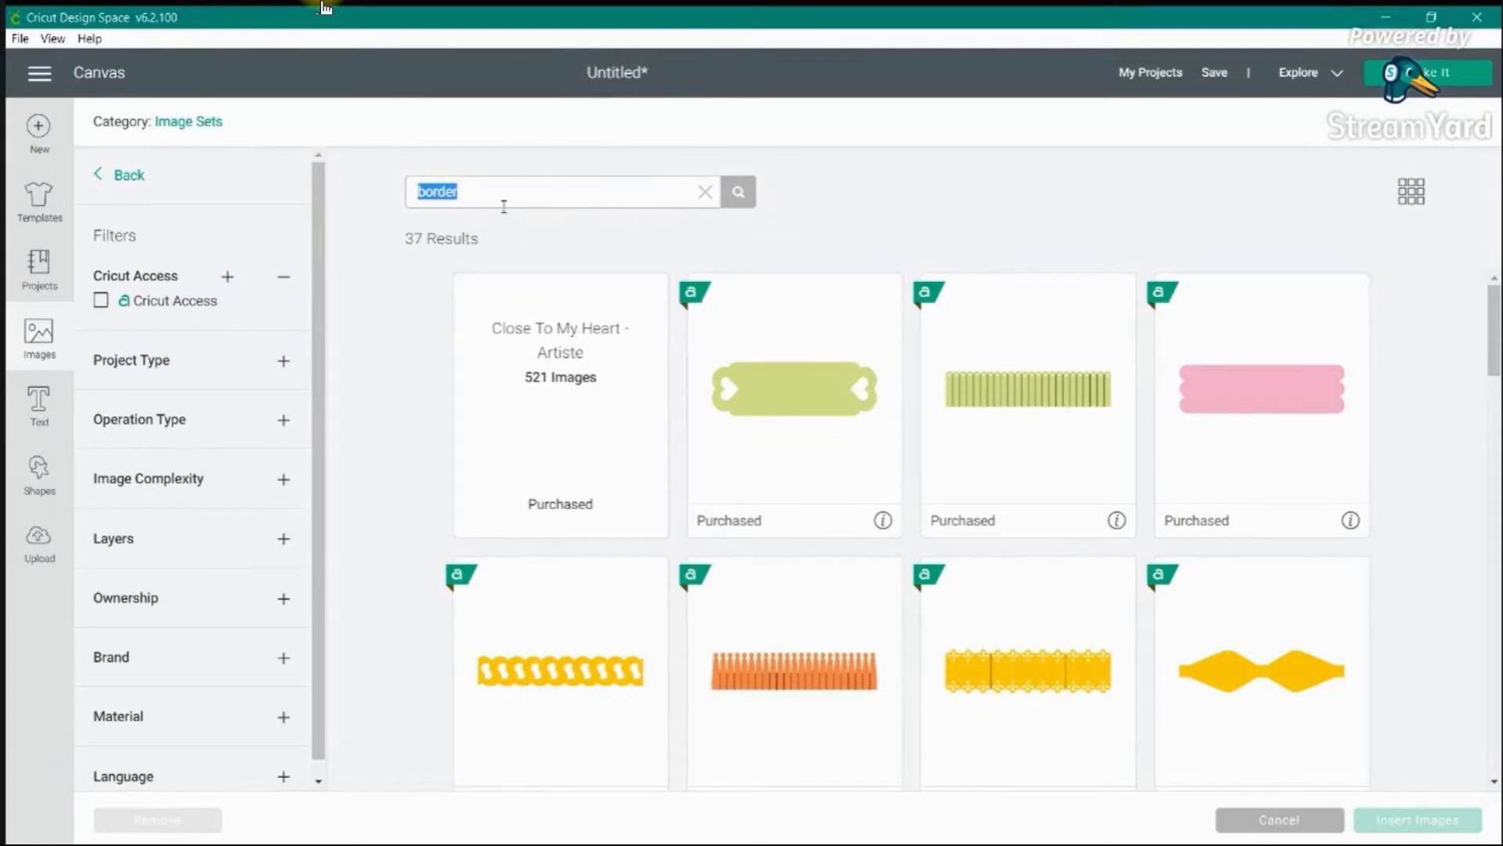
type("tag")
key("Return")
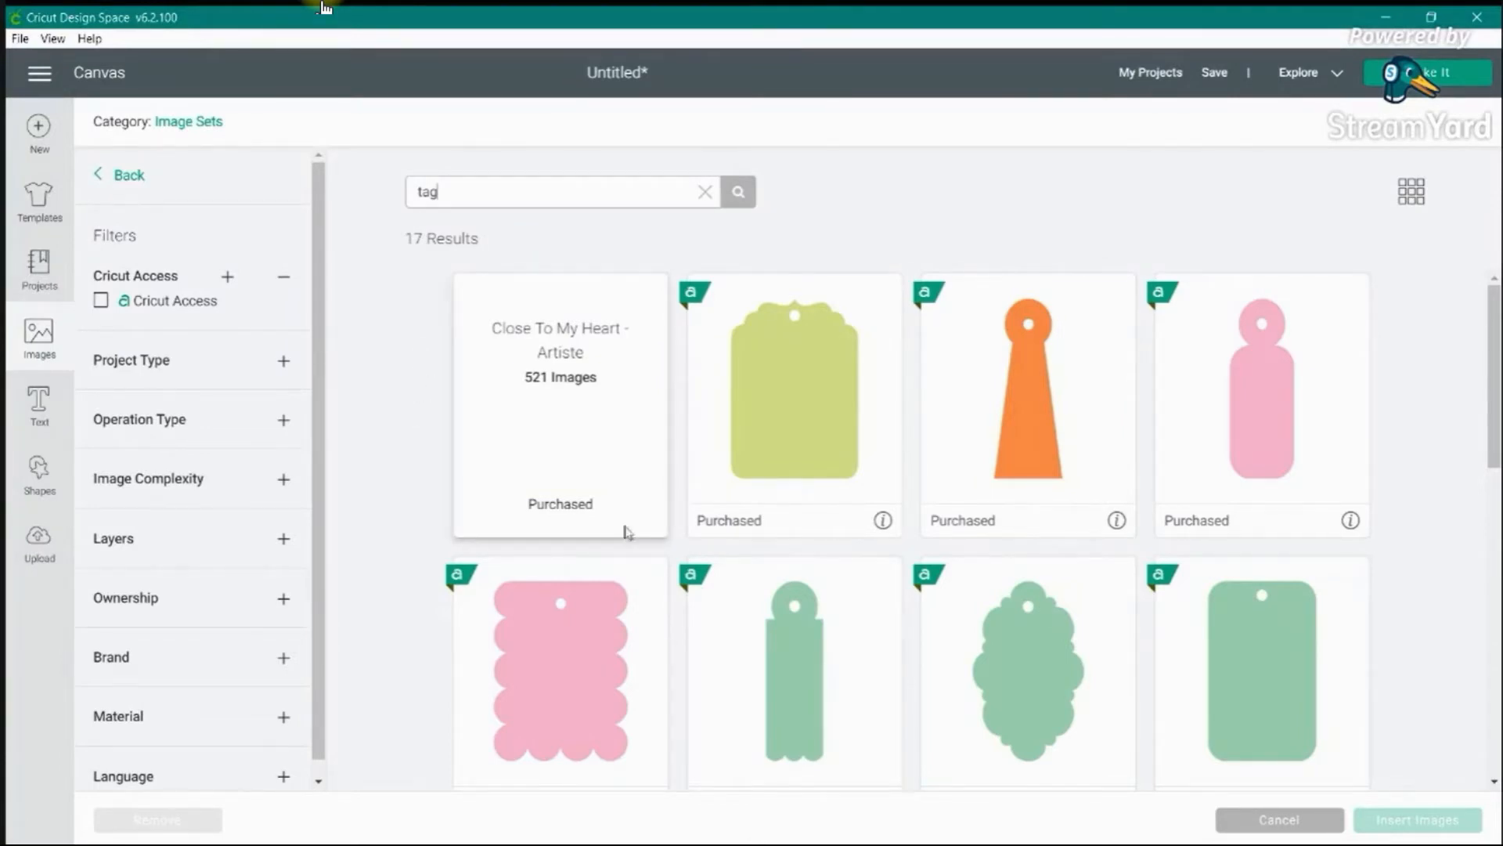
left_click(883, 521)
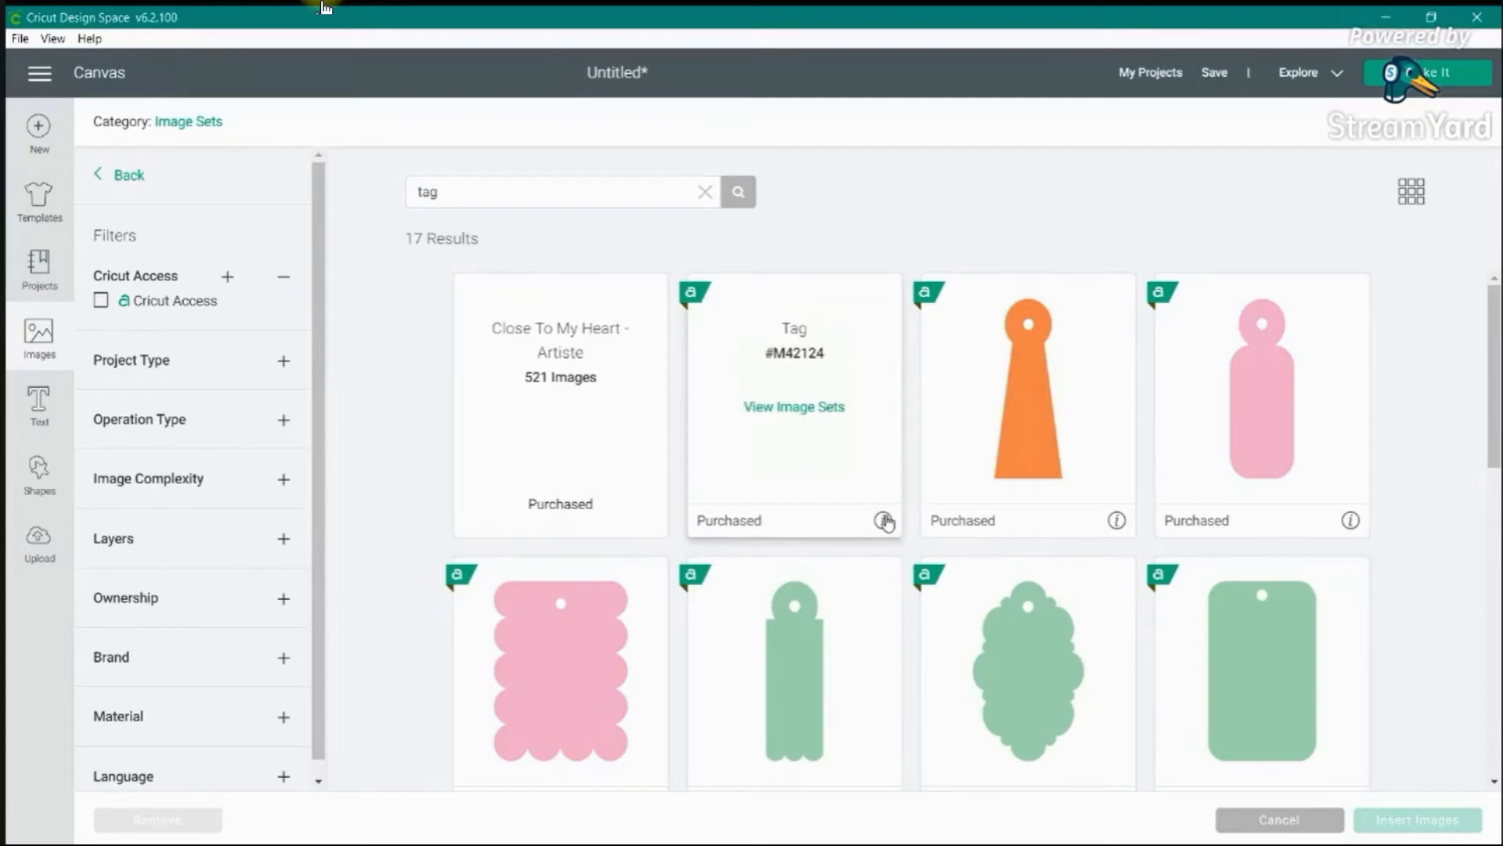
left_click(883, 521)
scroll(857, 427, "down", 5)
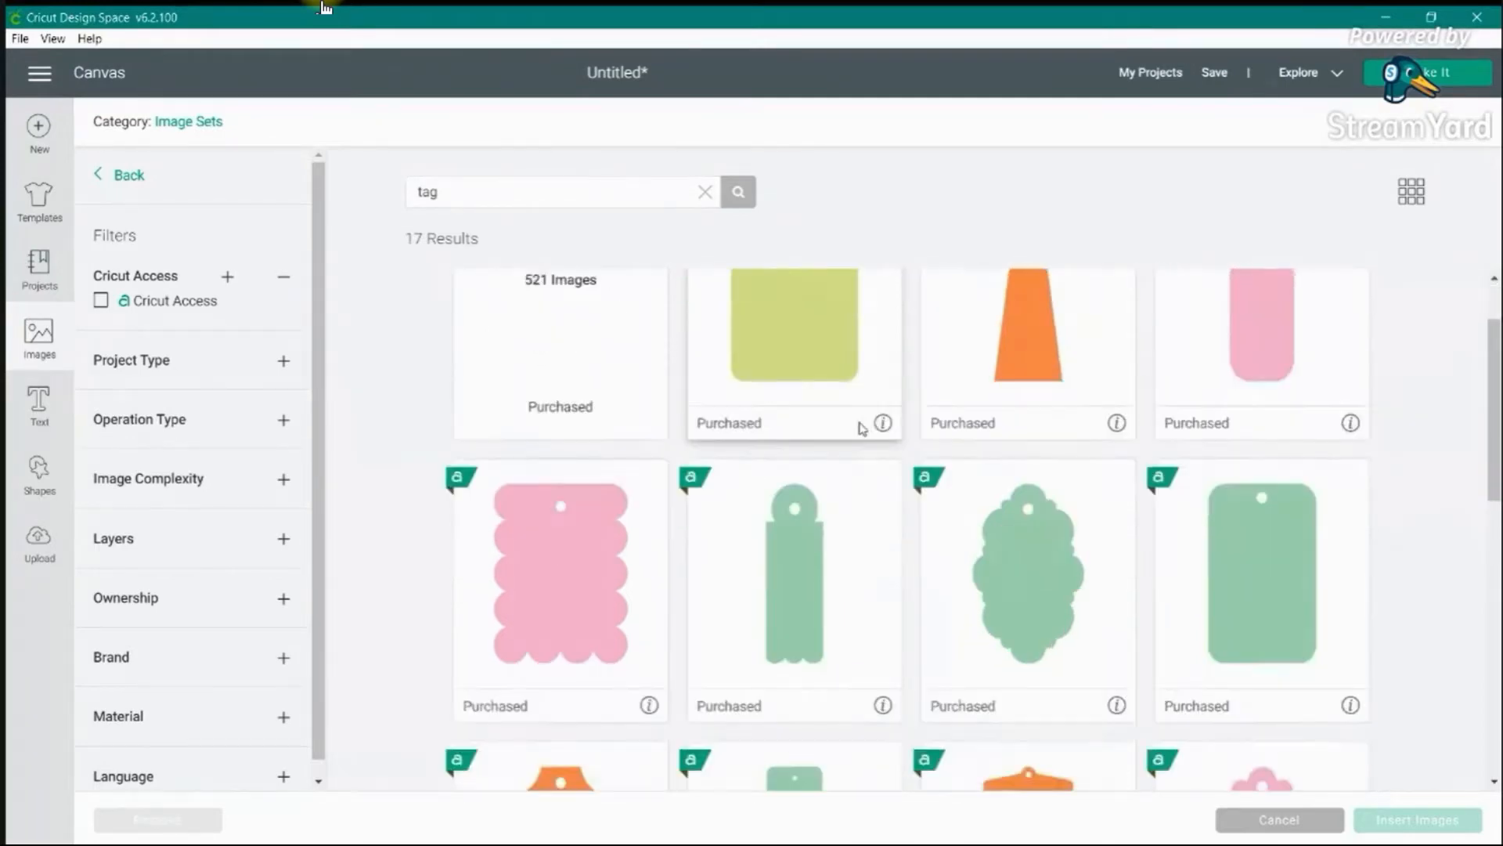
scroll(861, 429, "down", 5)
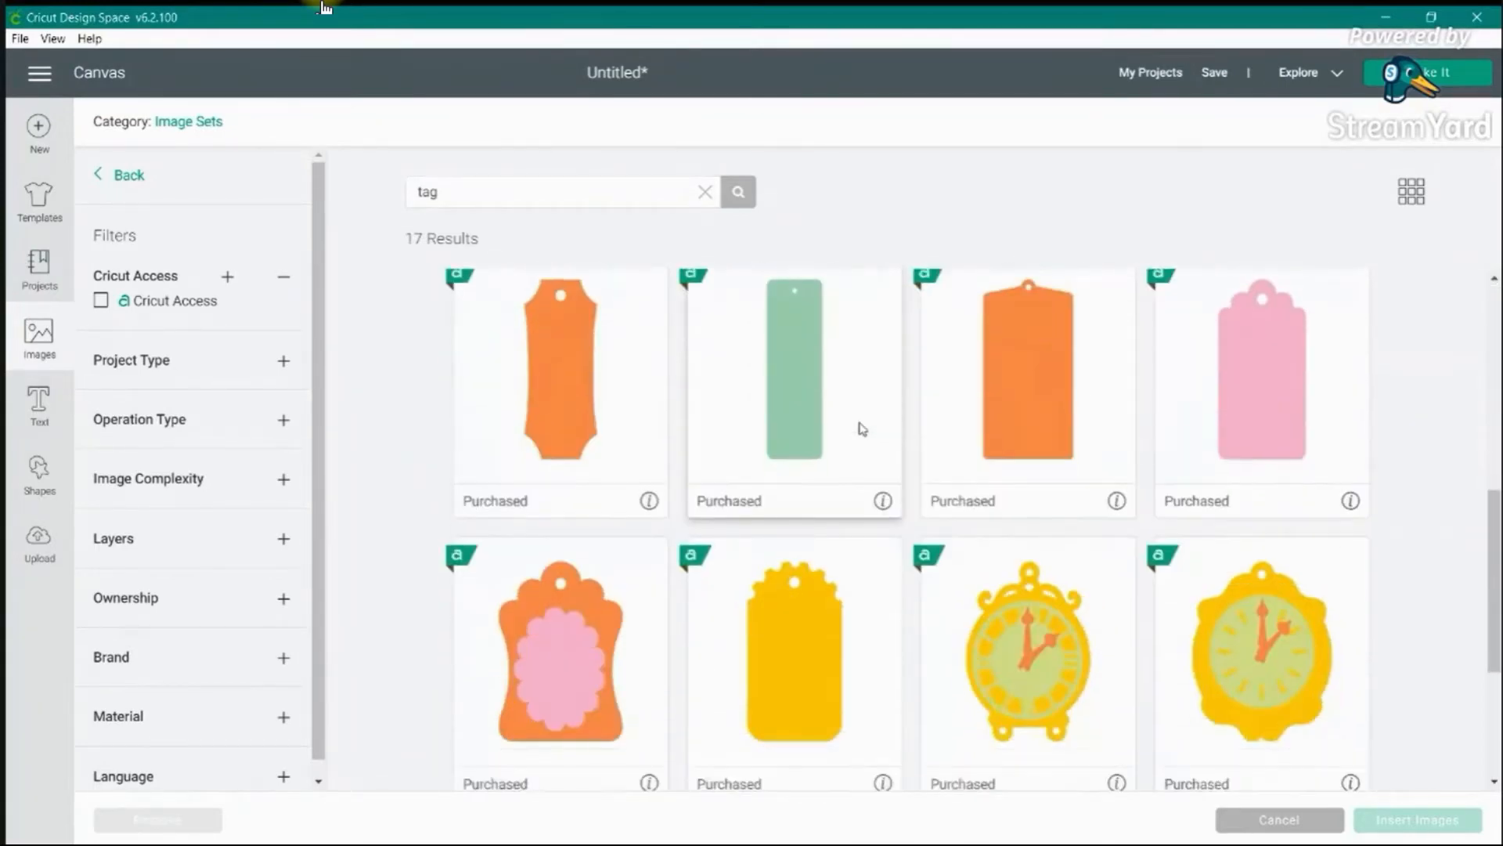
scroll(861, 428, "up", 3)
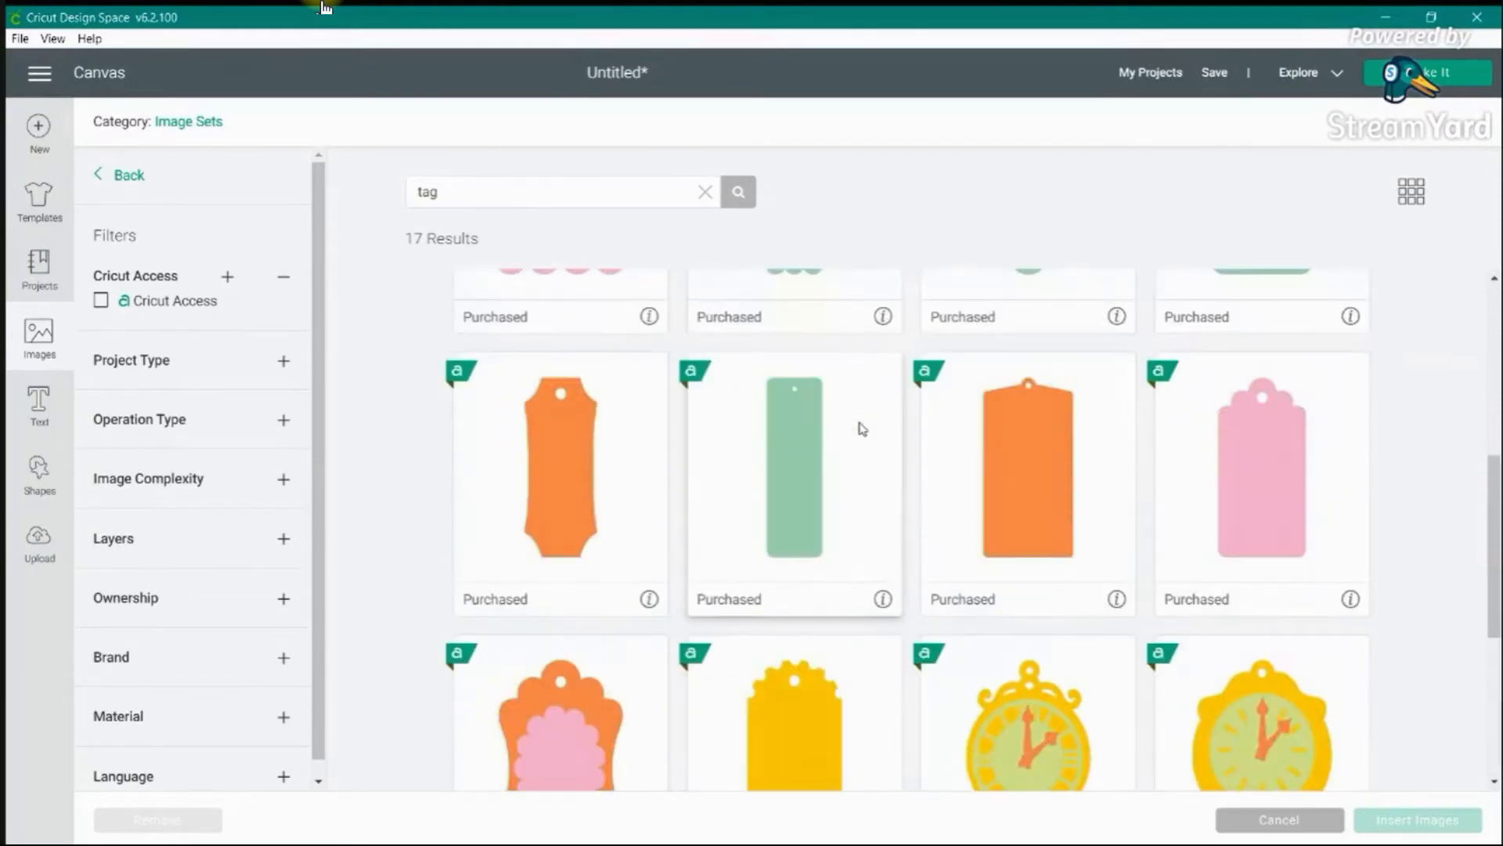
- Insert the pink scalloped-top tag #M3A93B and place it below the borders at about X 6.83, Y 3.93
left_click(1350, 599)
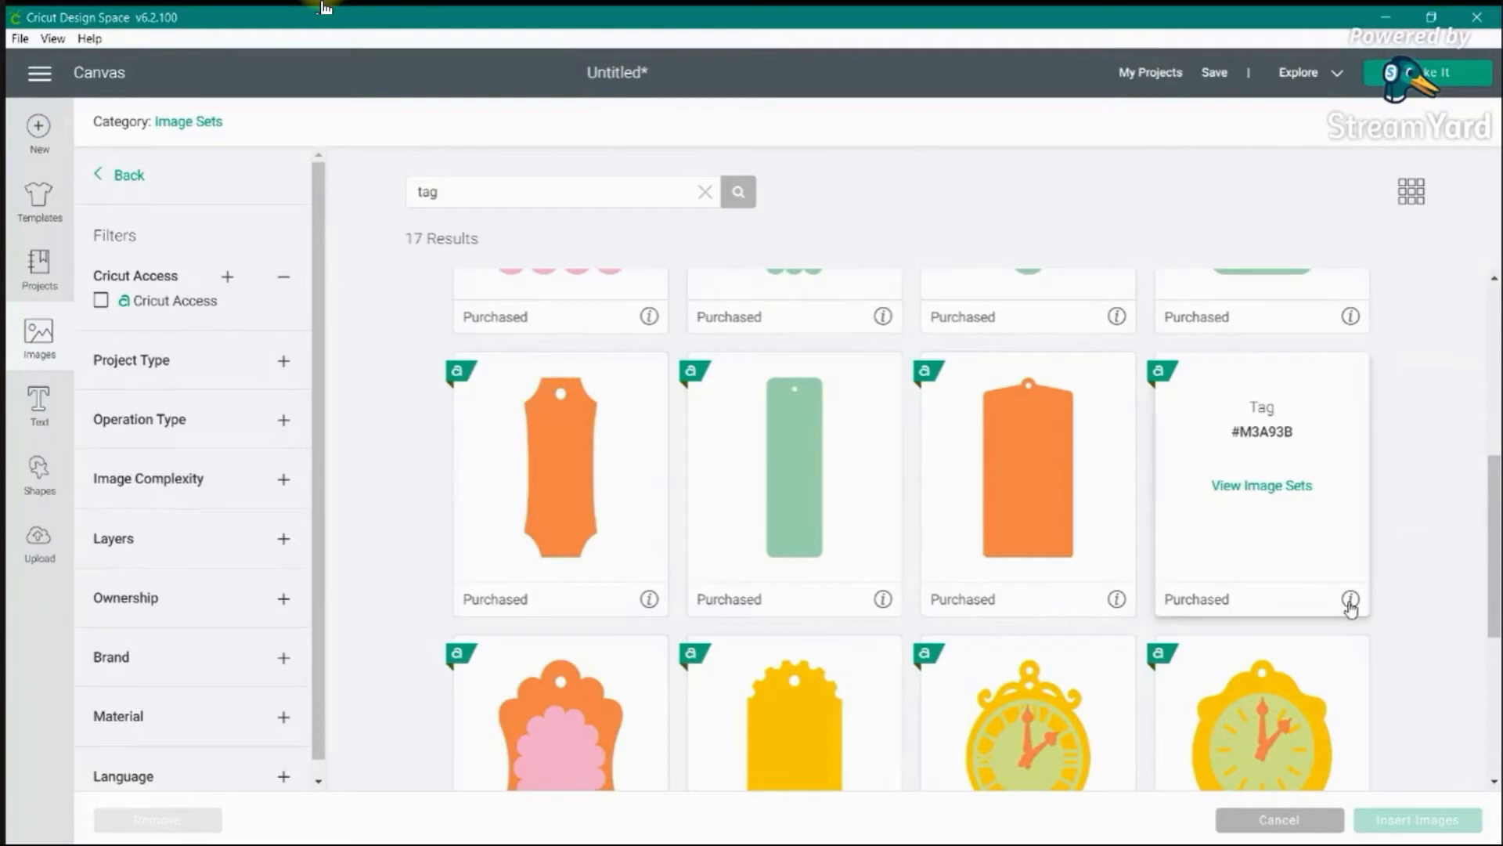
left_click(1350, 602)
left_click(1305, 512)
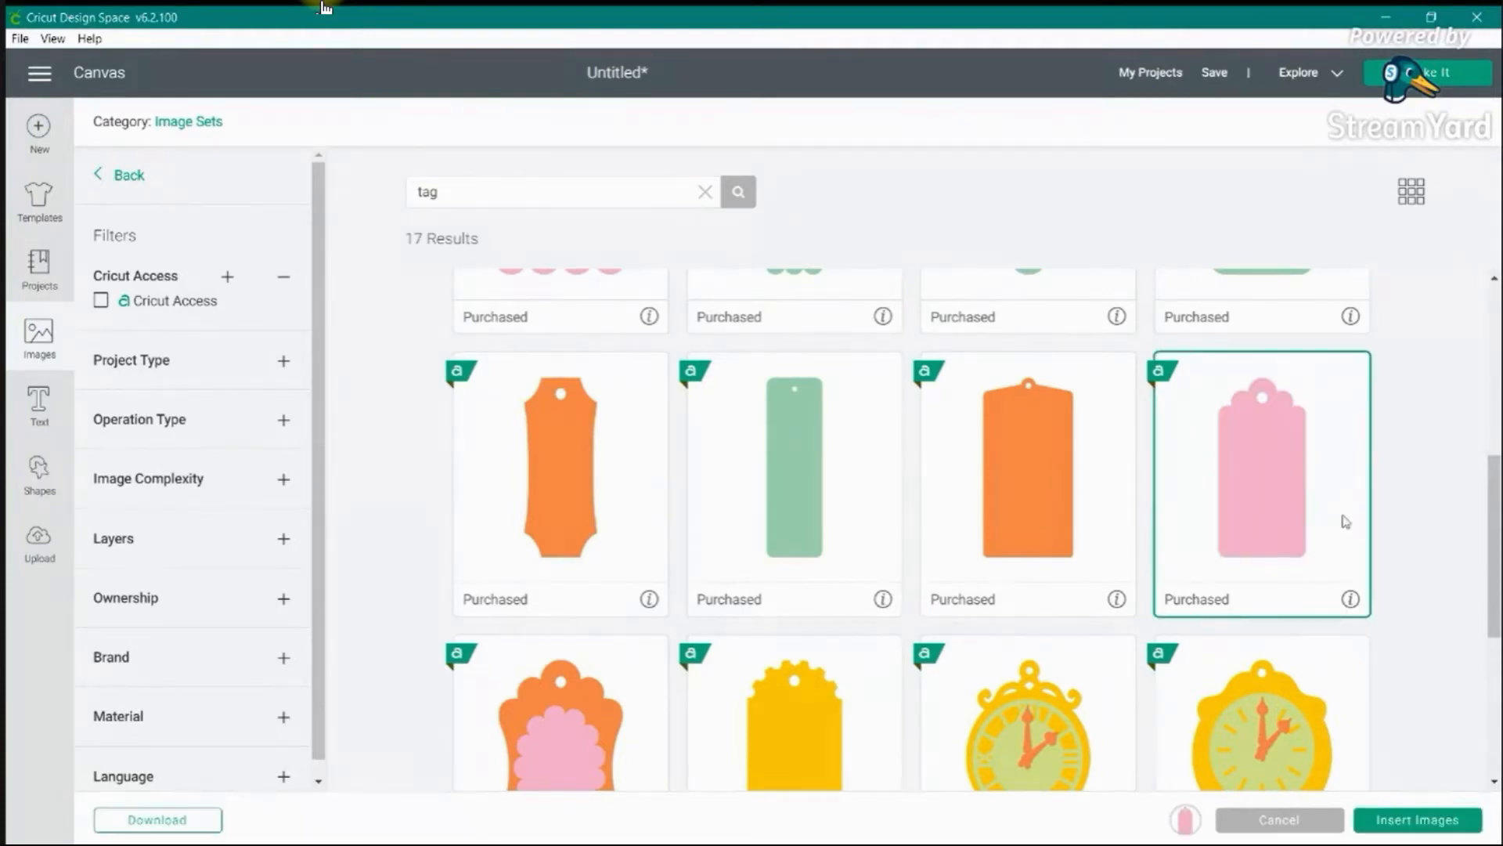
left_click(1419, 820)
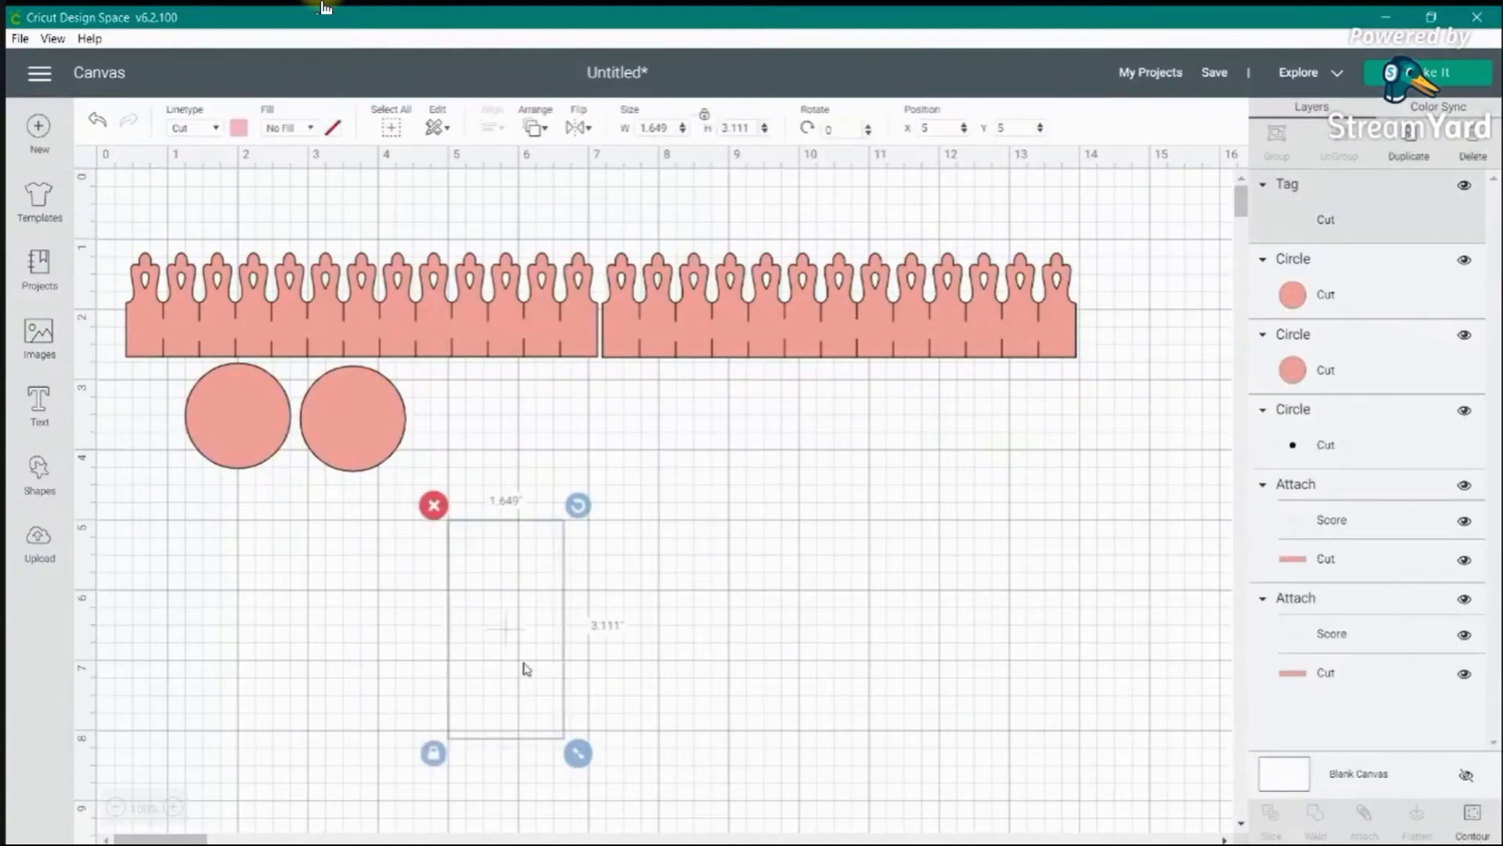
left_click_drag(518, 649, 647, 574)
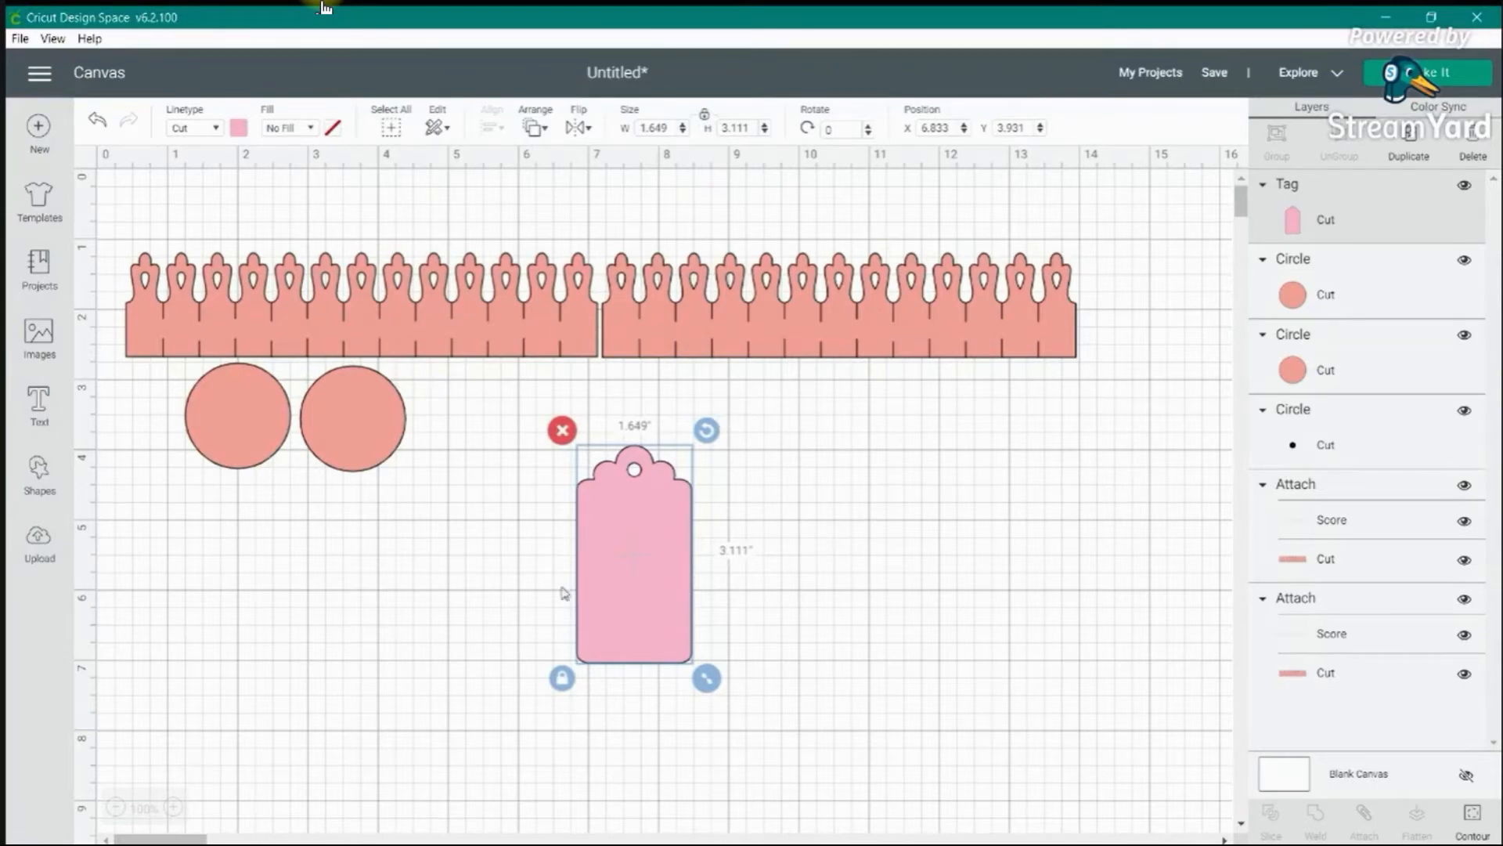
- Unlock the tag's proportions, stretch it to about 4.2 × 2.13 in, and hide its hole with Contour
left_click(562, 678)
left_click_drag(708, 680, 898, 616)
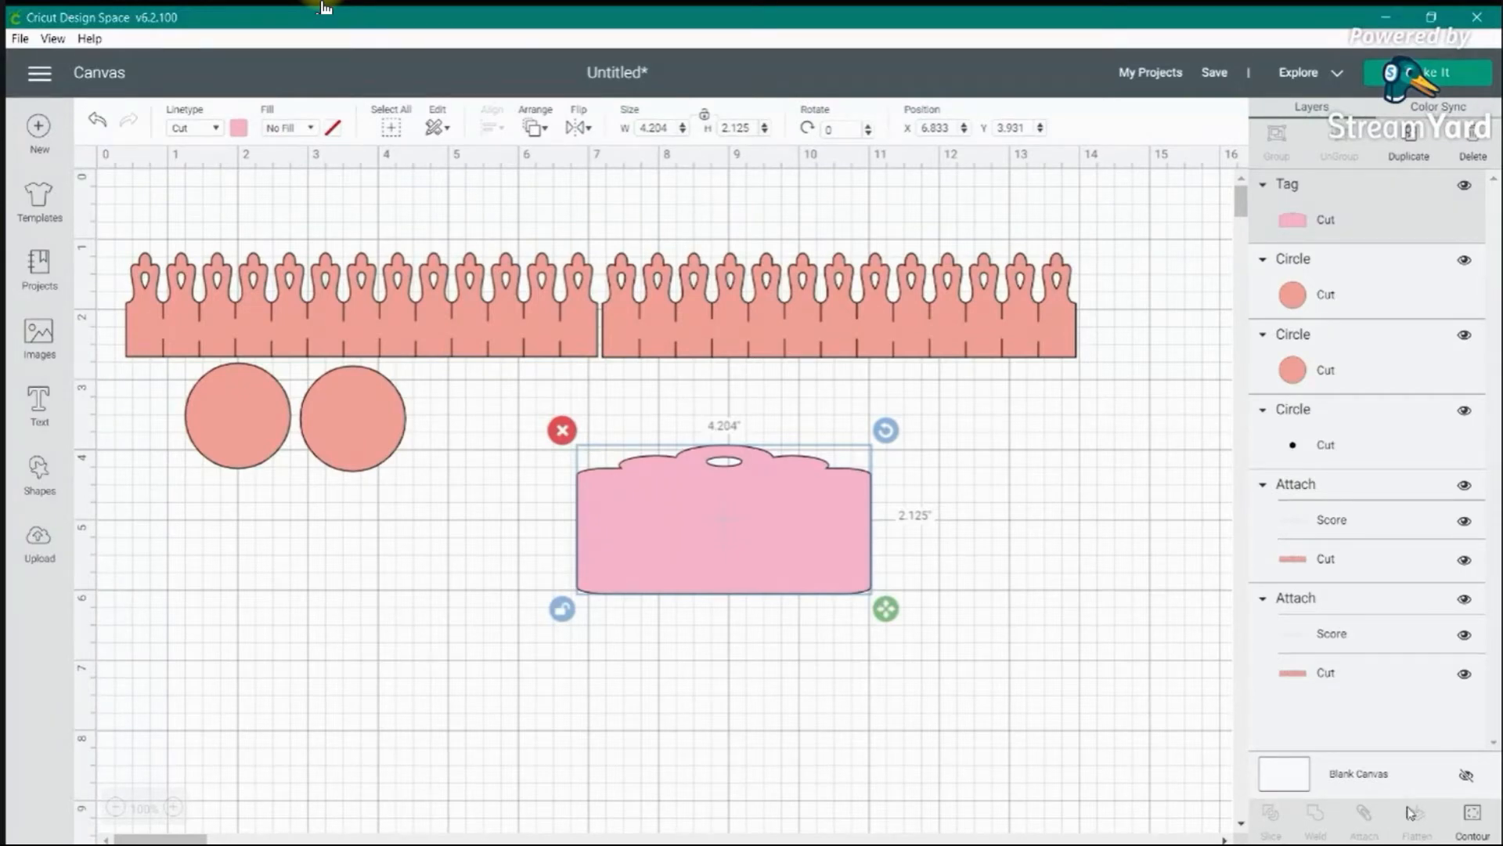
left_click(1474, 819)
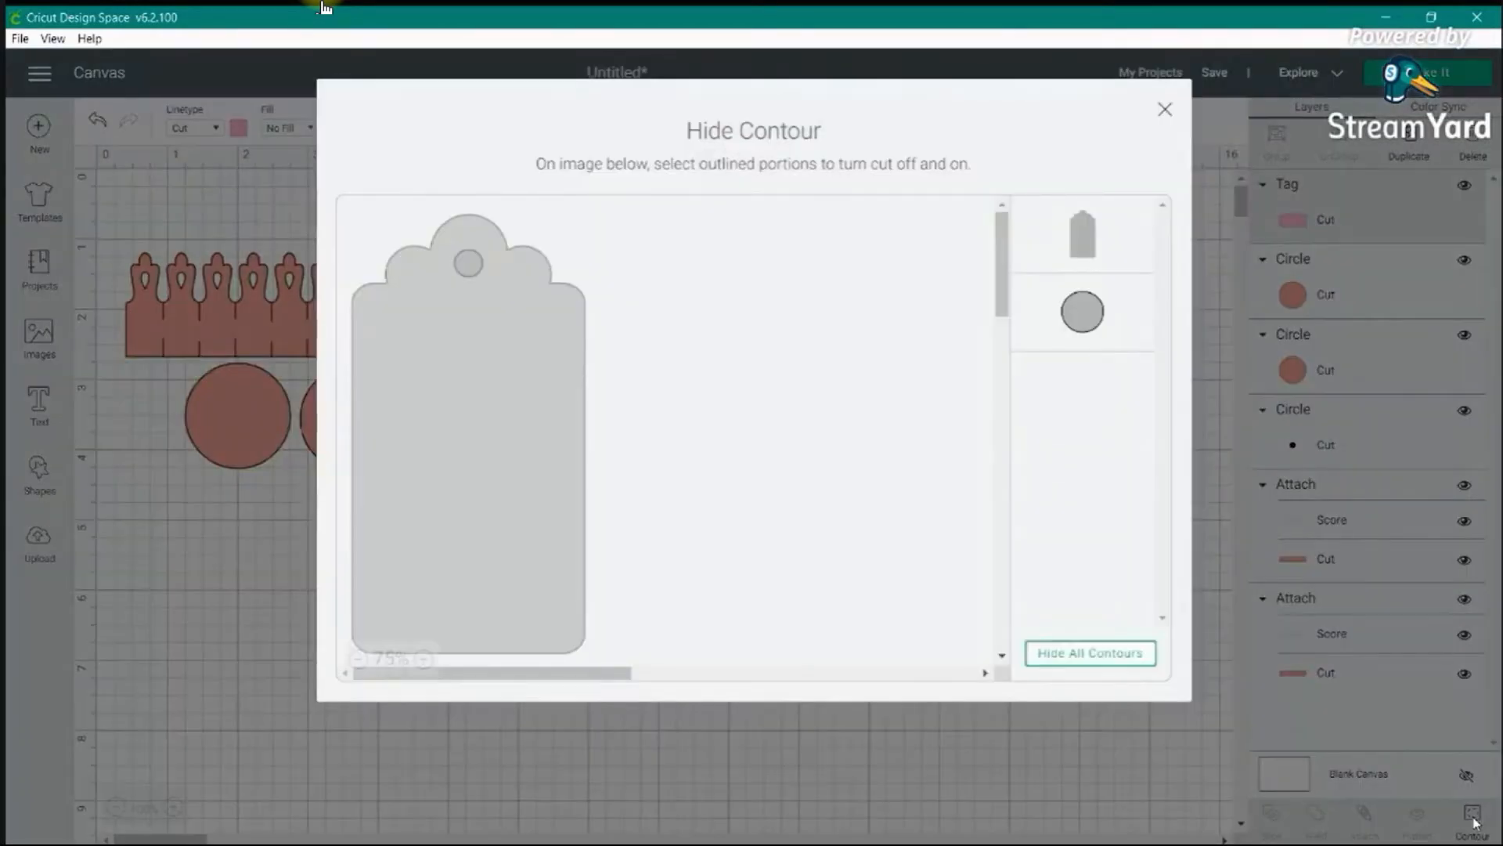
left_click(468, 265)
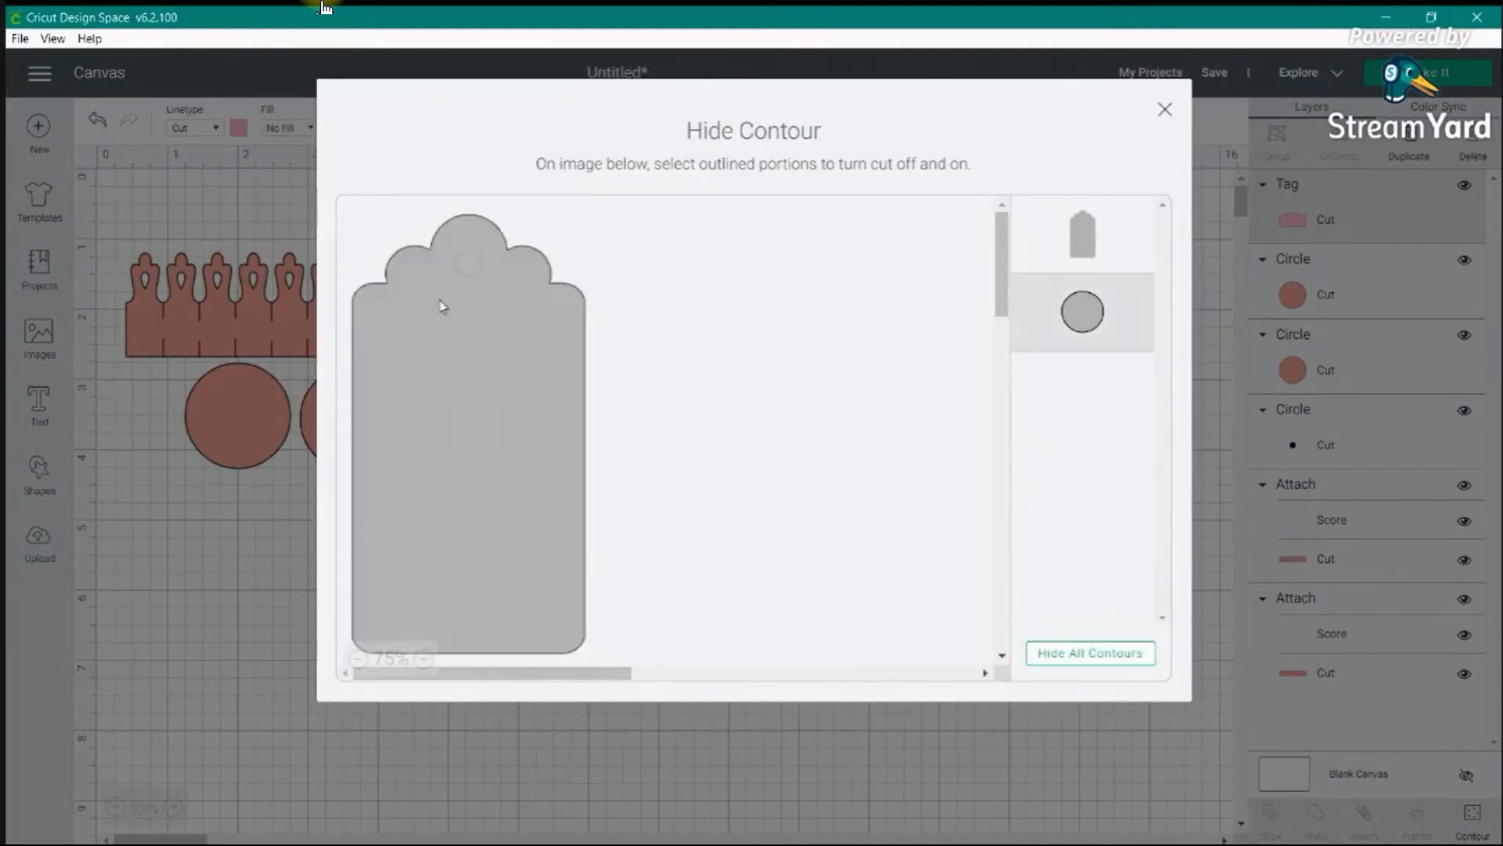
left_click(1166, 109)
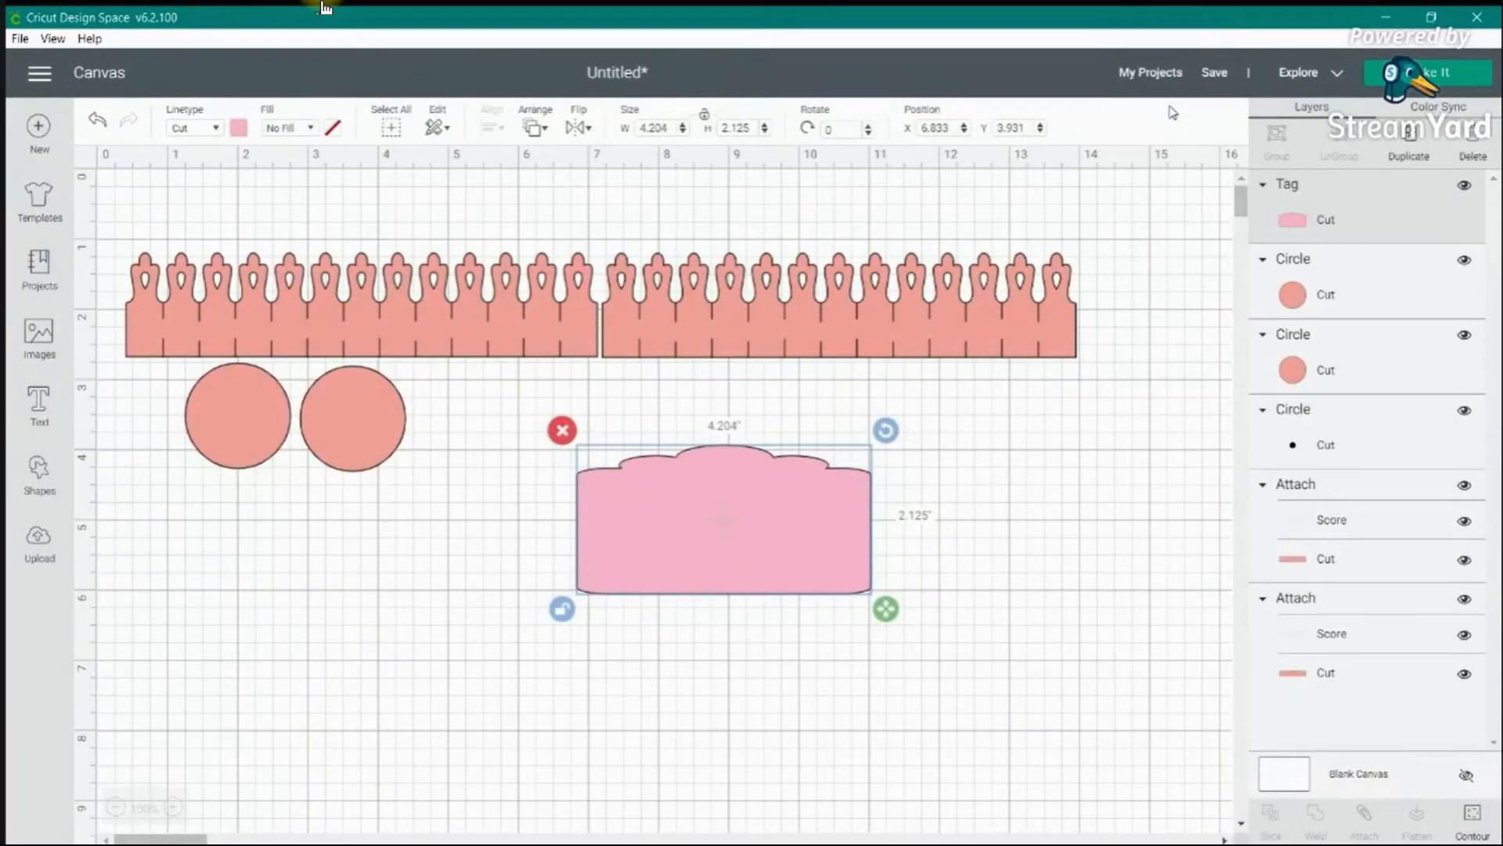
- Add a small circle at the top center of the stretched tag as a round hole and attach it to the tag
left_click(40, 474)
left_click(185, 341)
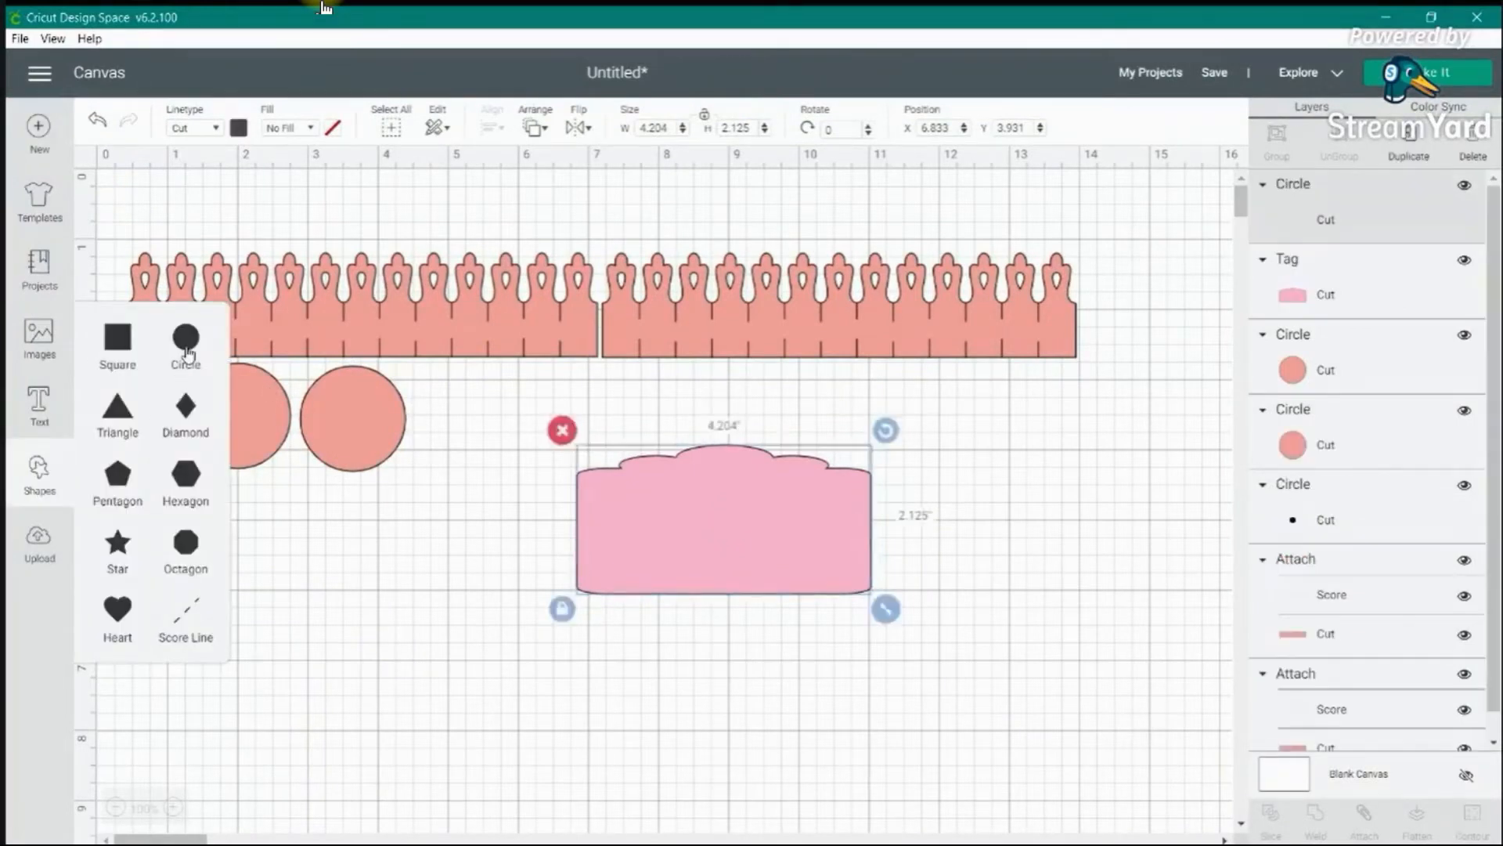
left_click_drag(352, 411, 788, 523)
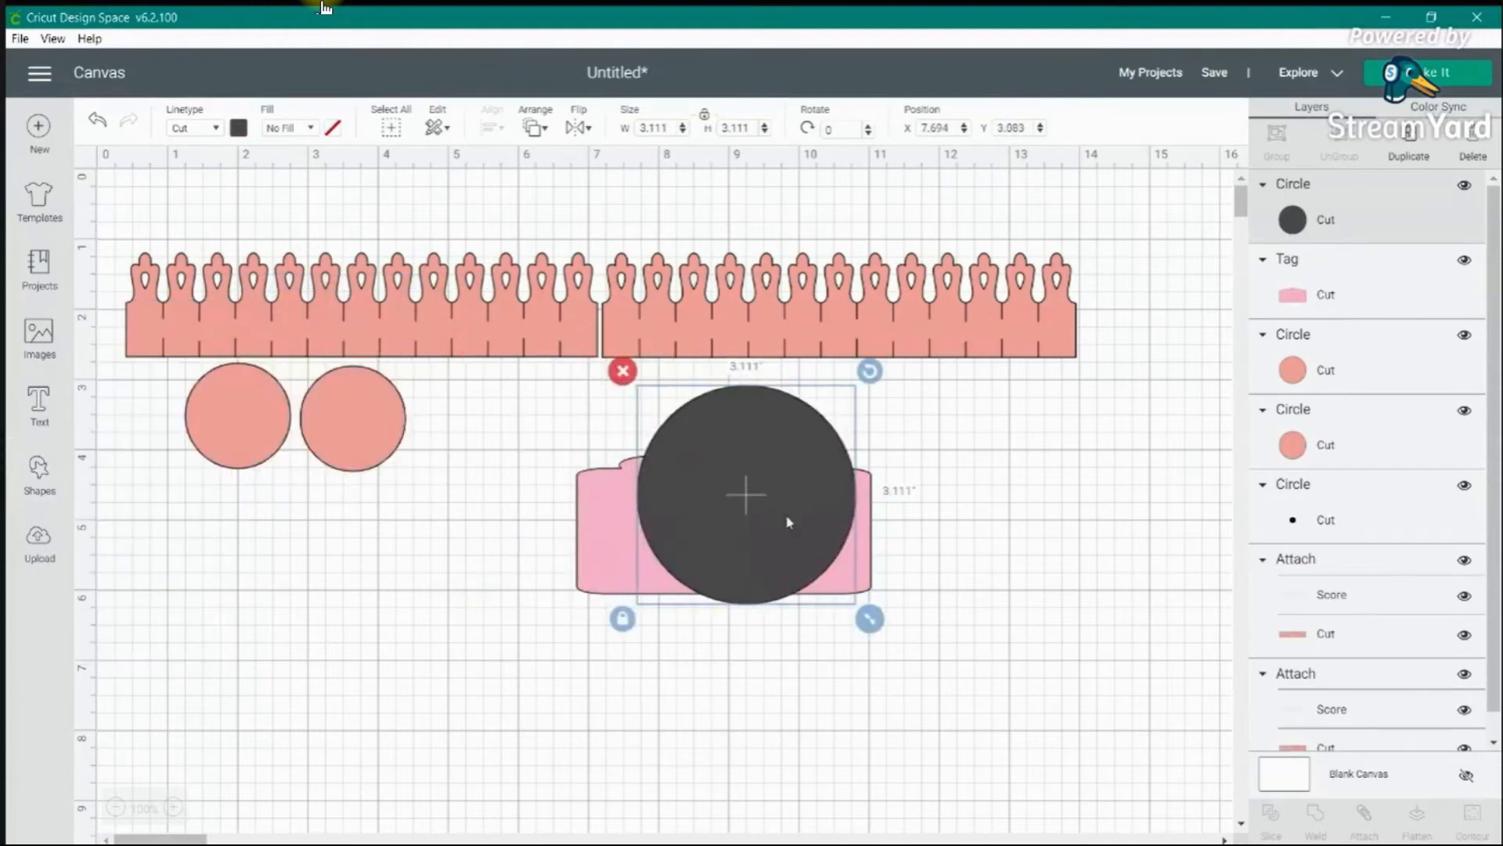
left_click_drag(865, 615, 728, 468)
left_click_drag(892, 626, 533, 427)
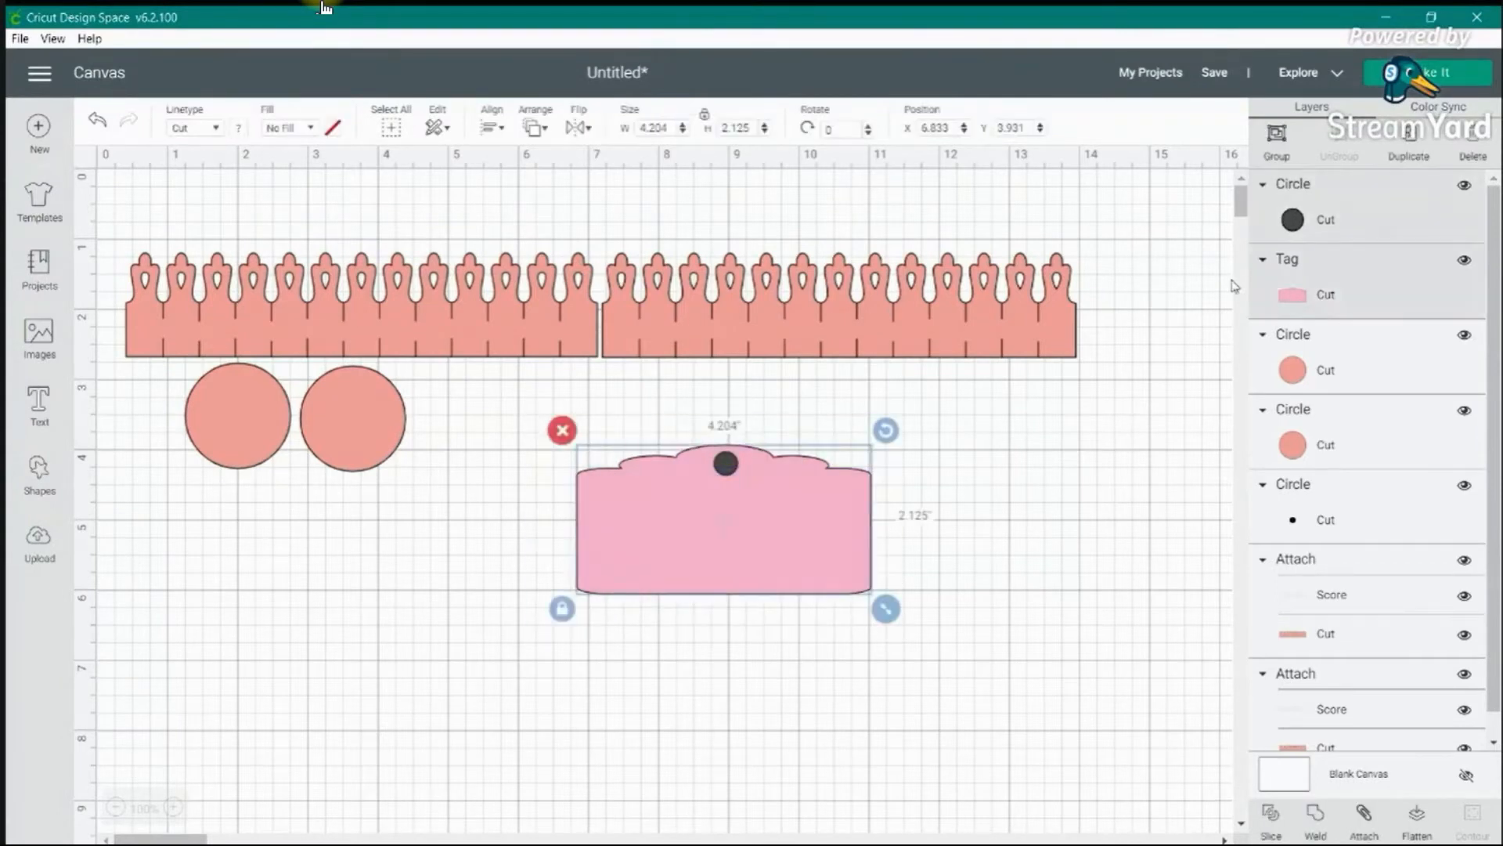
left_click(1359, 823)
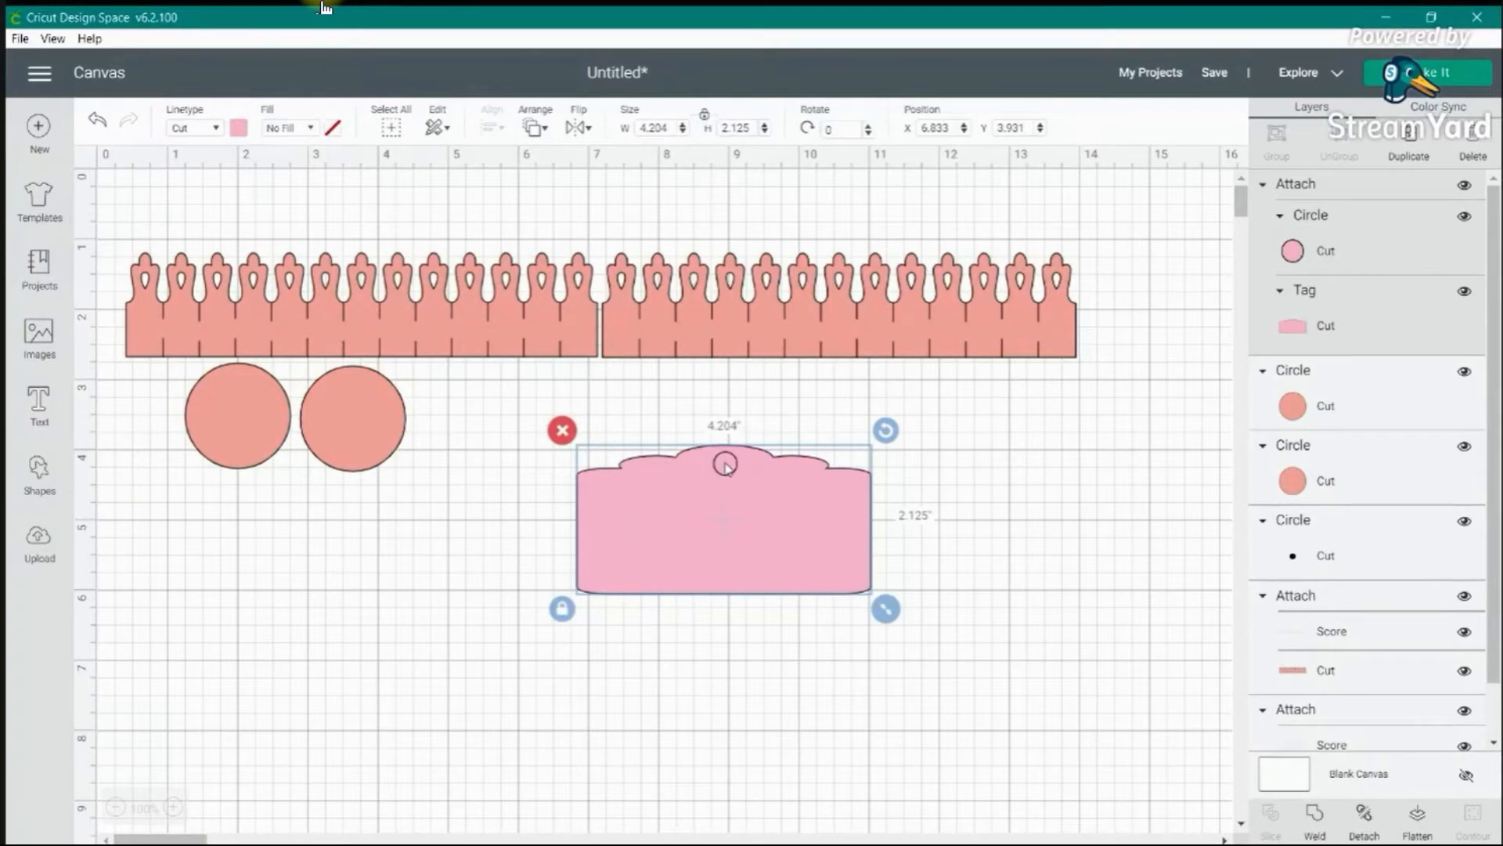
- Undo the attached circle, the hidden hole contour and the tag's stretching
left_click(98, 121)
left_click(99, 120)
left_click(99, 121)
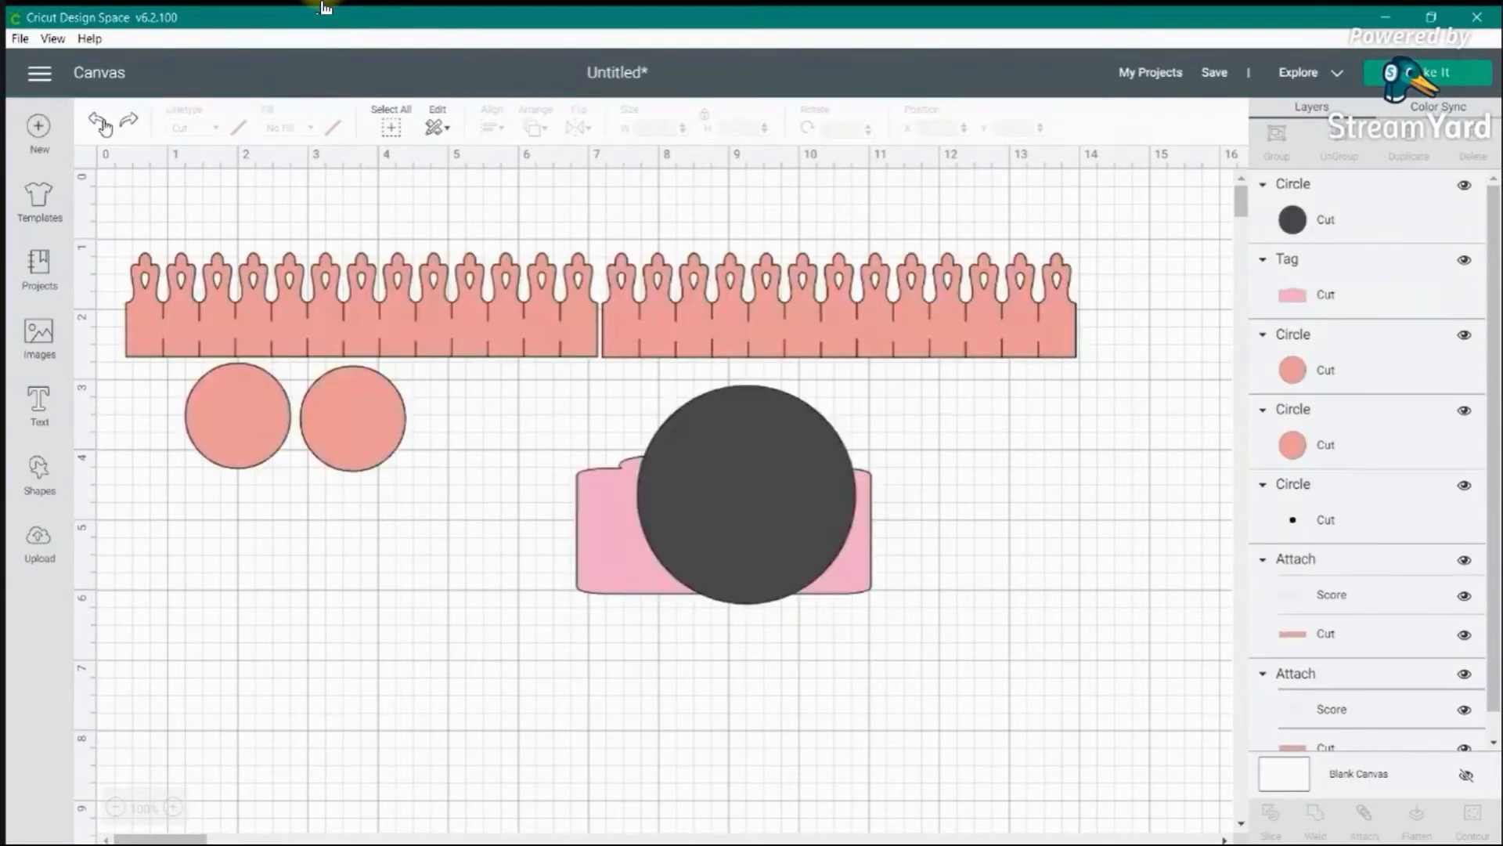
left_click(99, 121)
left_click(99, 120)
left_click(99, 121)
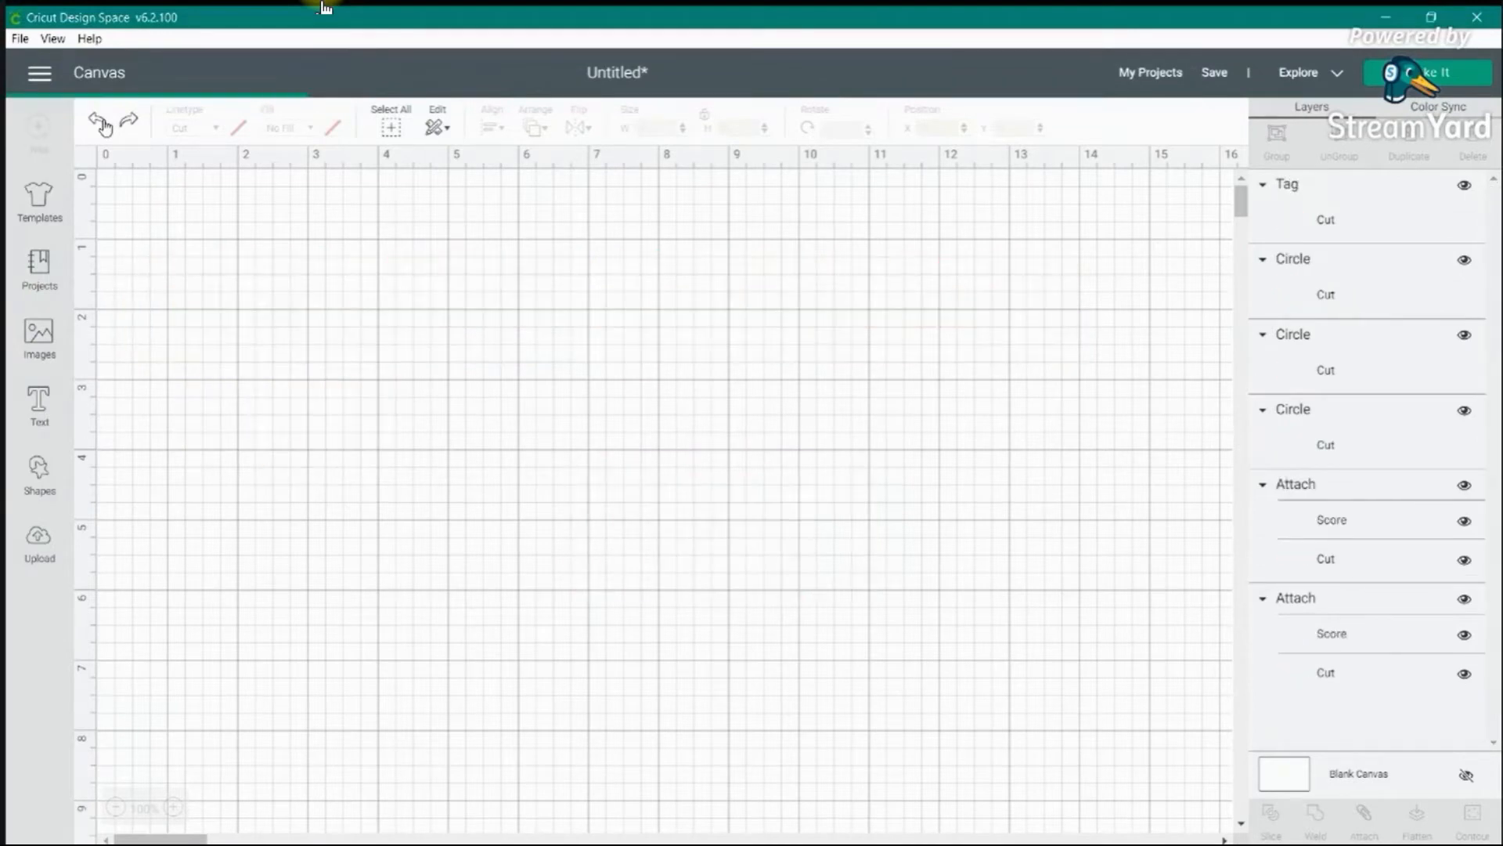
left_click(100, 119)
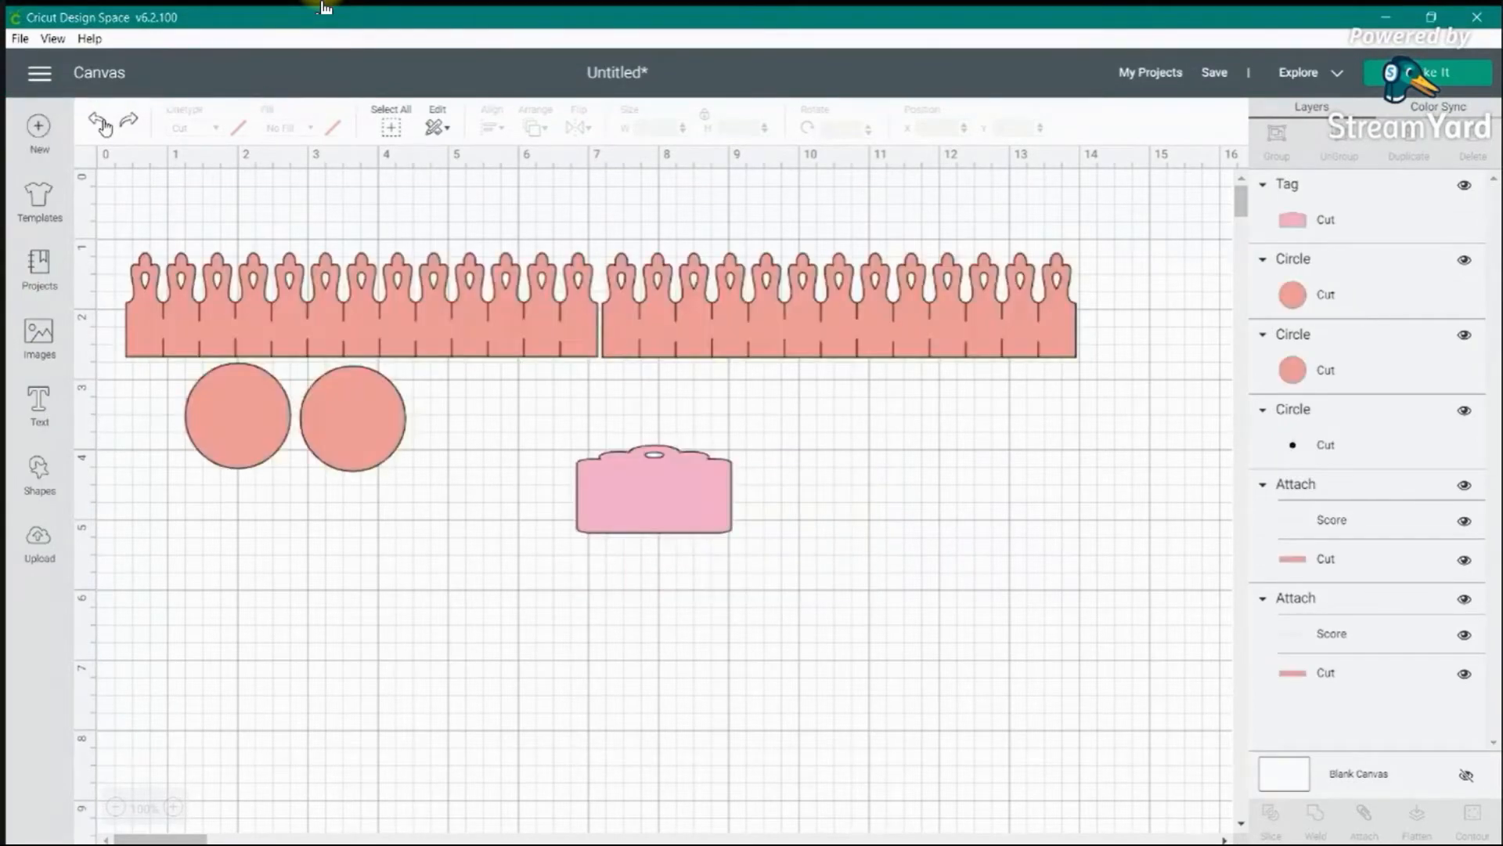
left_click(101, 120)
- Unlock the tag's proportions, stretch it to about 7.18 × 5.26 in, and place it at about X 5.18, Y 3.06
left_click_drag(668, 606, 774, 554)
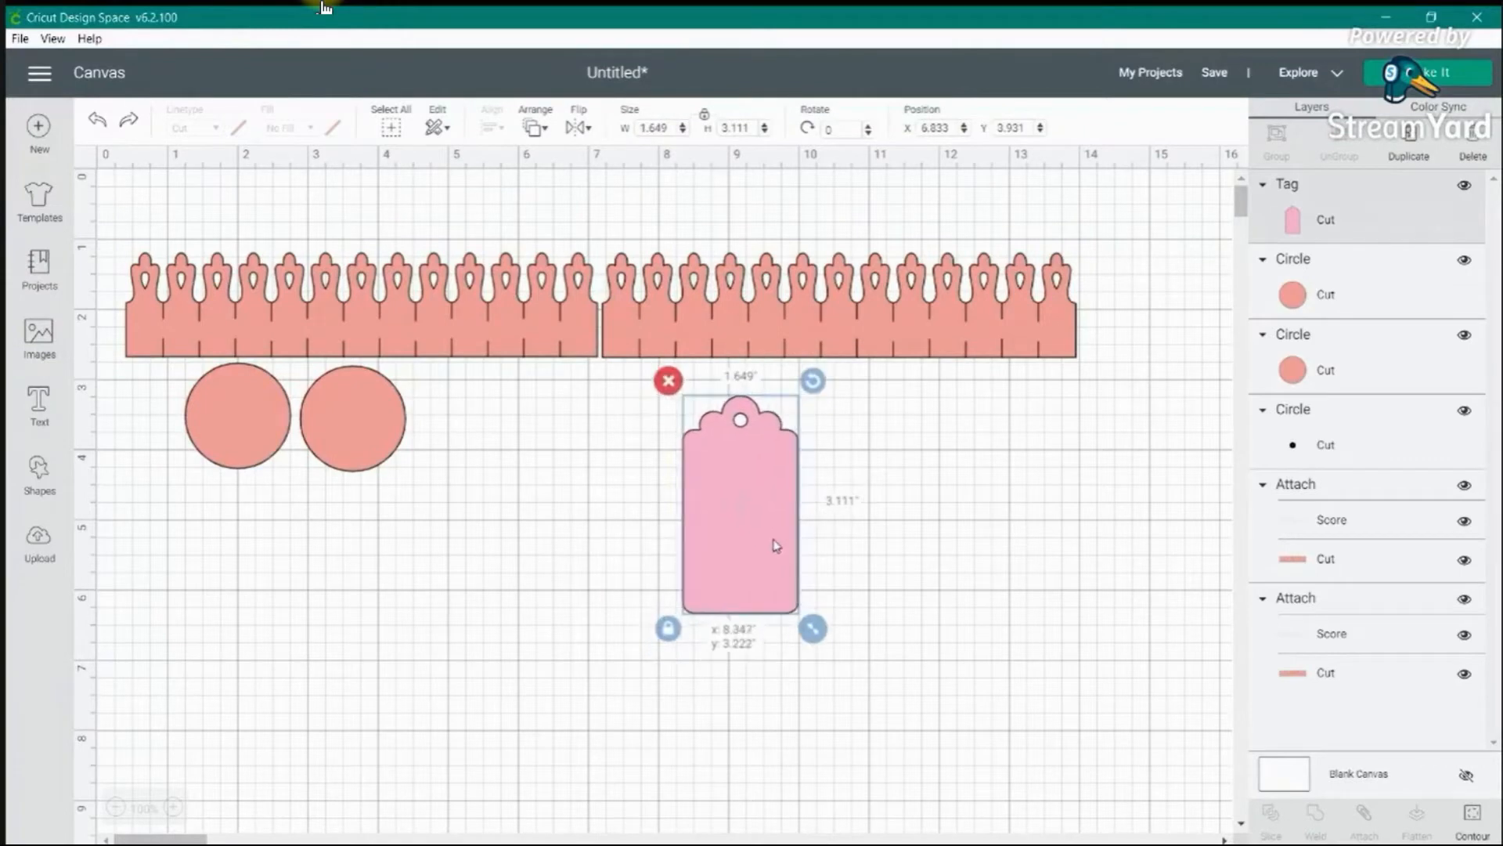
left_click(667, 630)
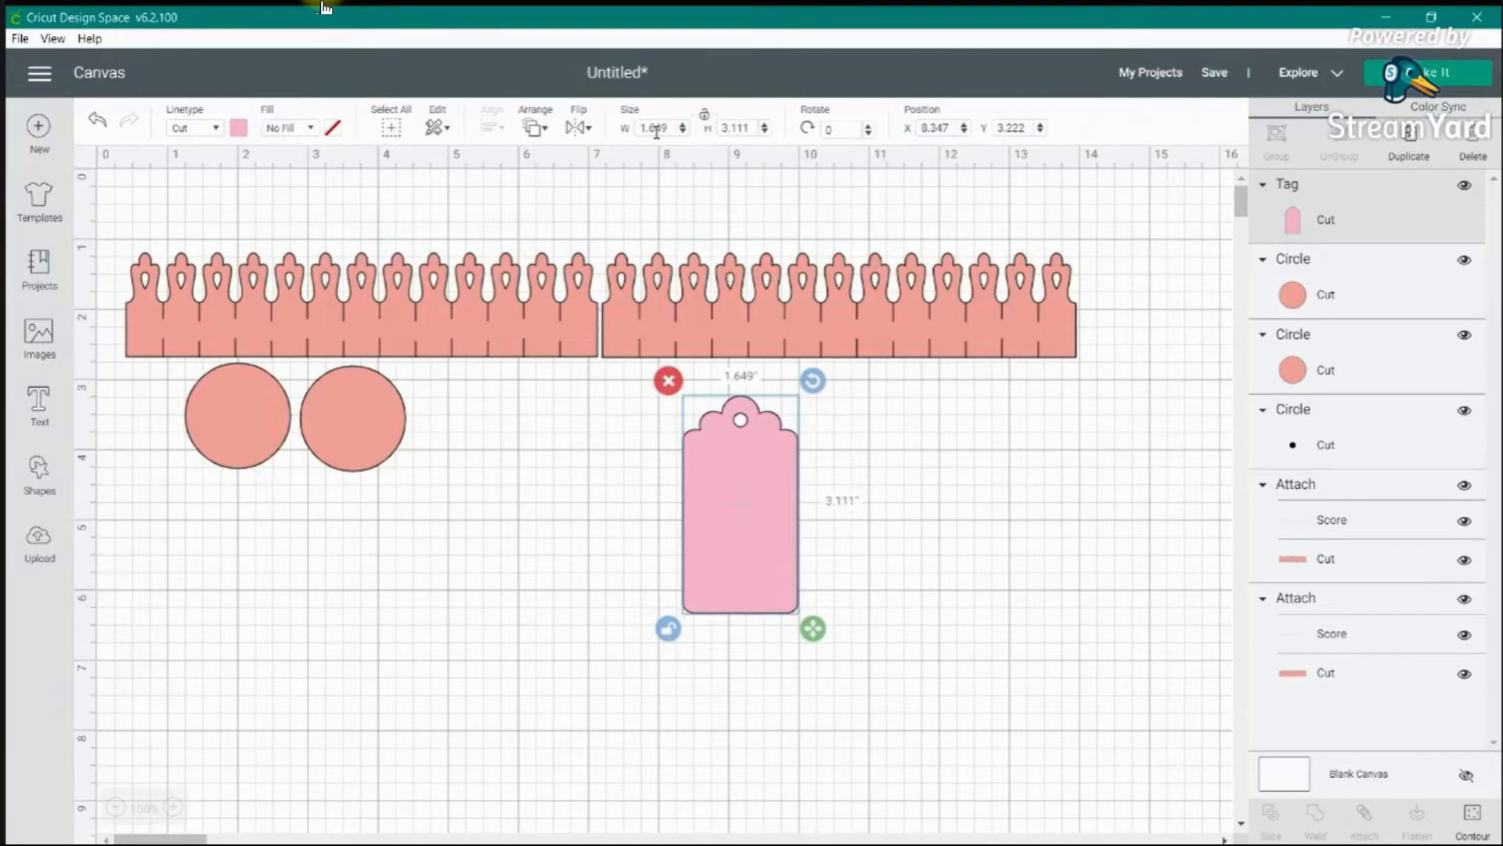
left_click_drag(812, 629, 1214, 779)
left_click_drag(1065, 650, 844, 633)
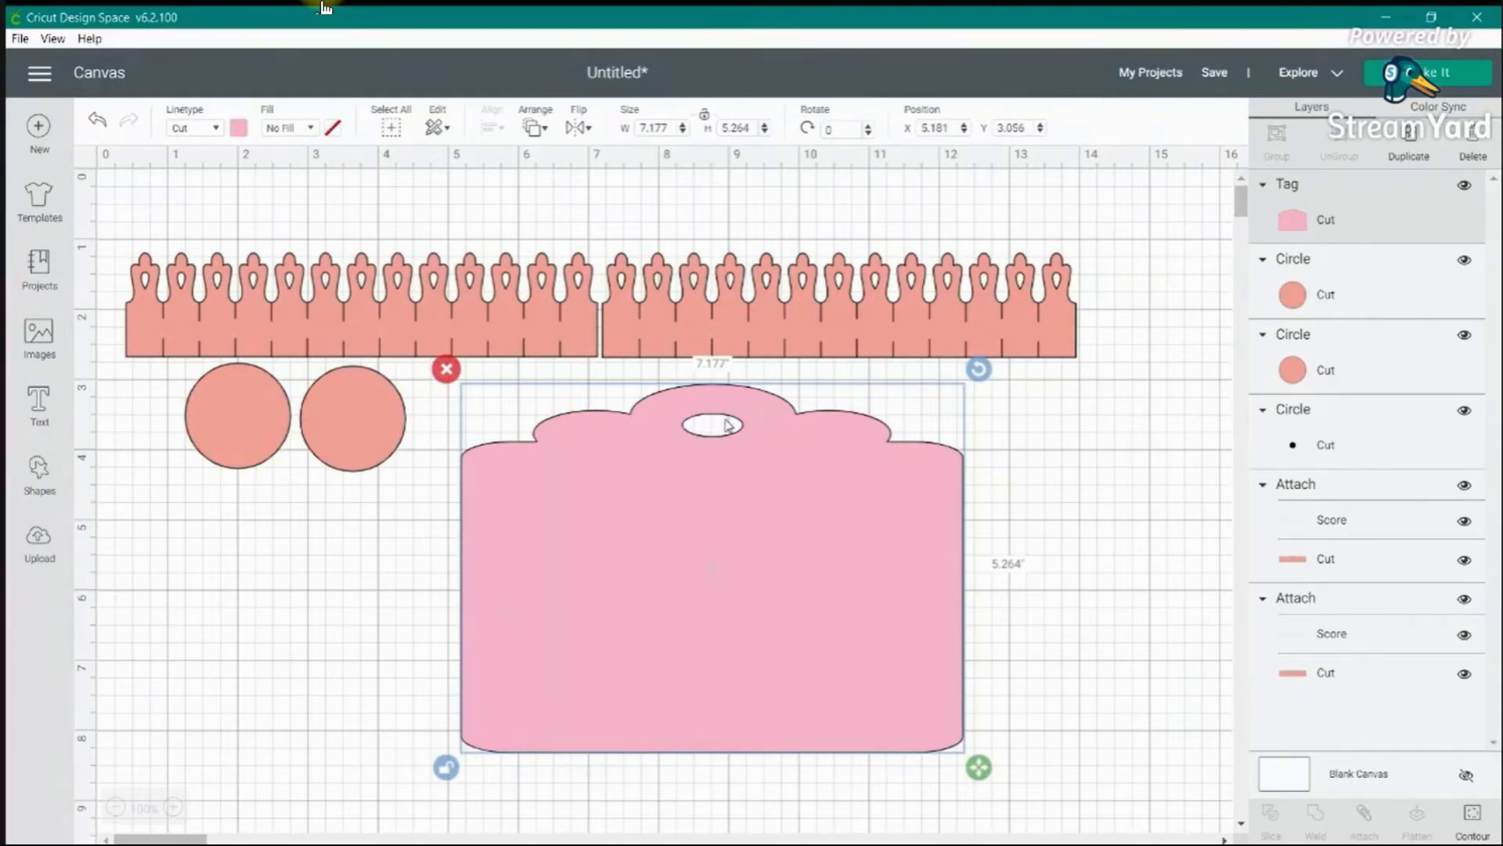
- Hide the oval hole of the enlarged tag with Contour
left_click(1471, 828)
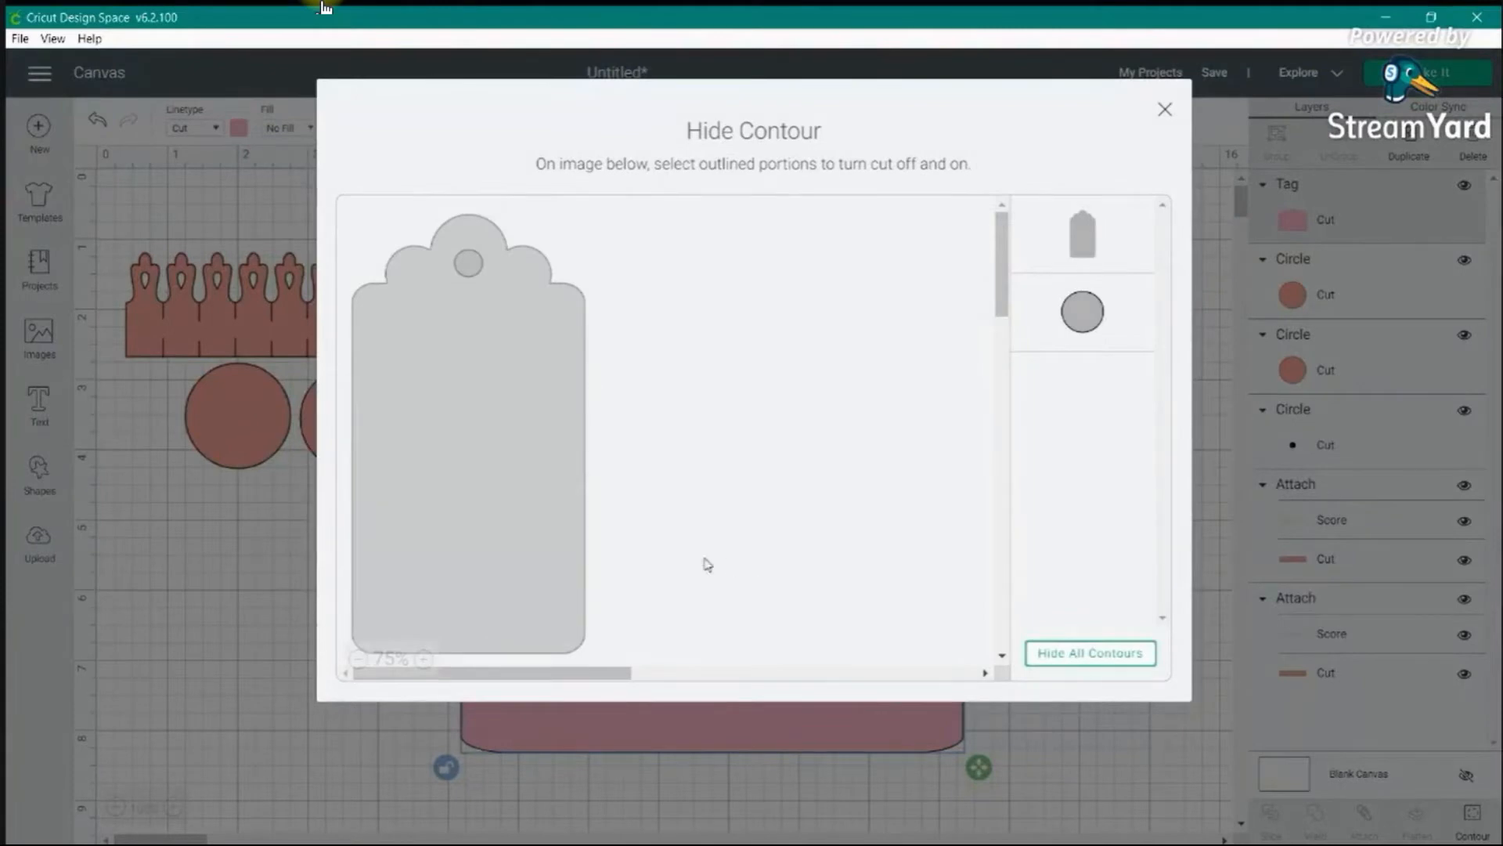
left_click(469, 263)
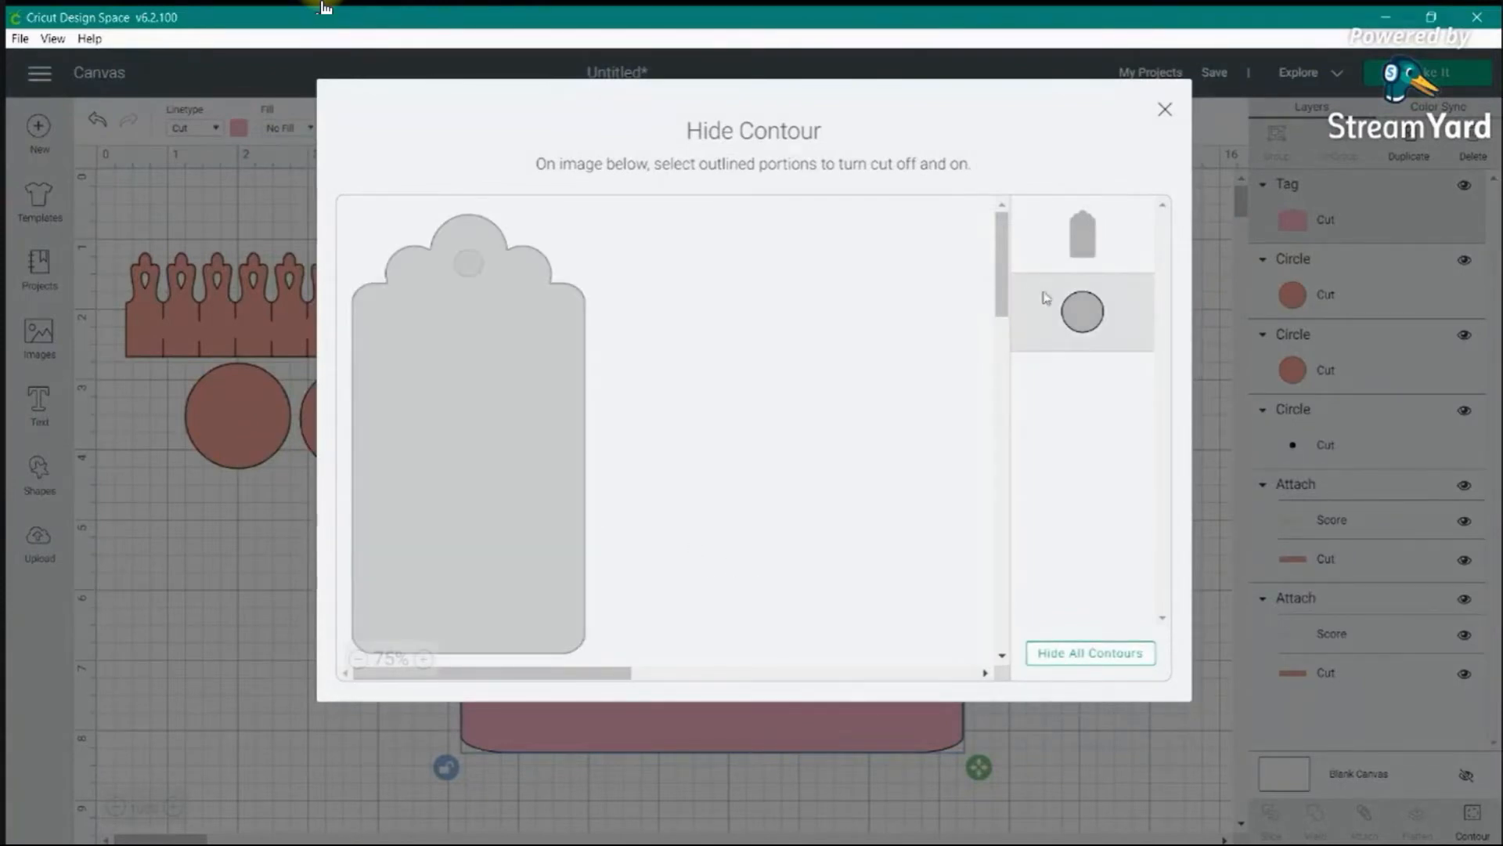
left_click(1166, 110)
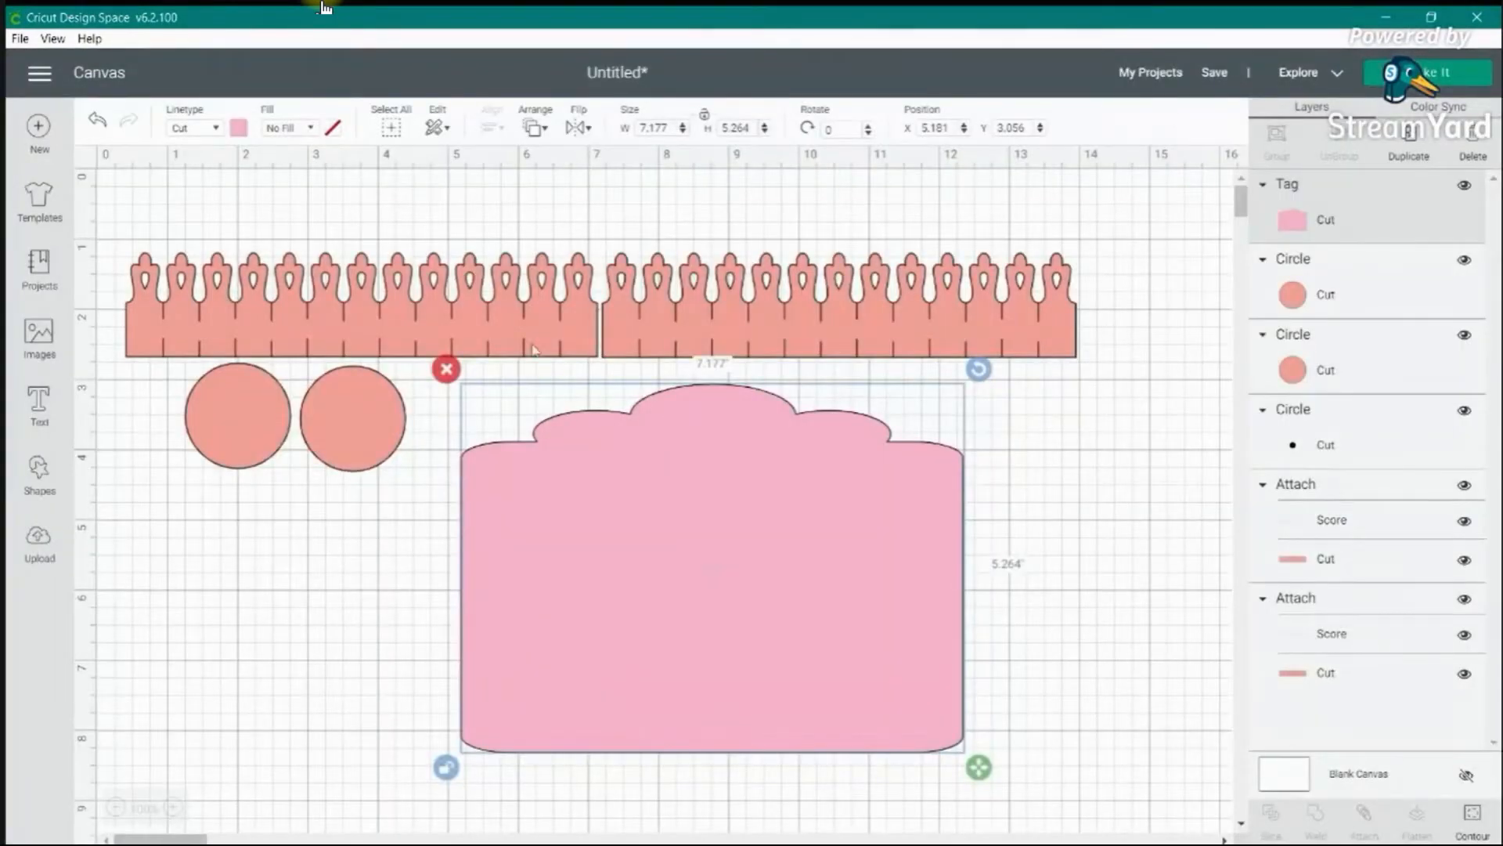
- Add a circle, shrink it to hole size, and place it at the top center of the enlarged tag
left_click(39, 473)
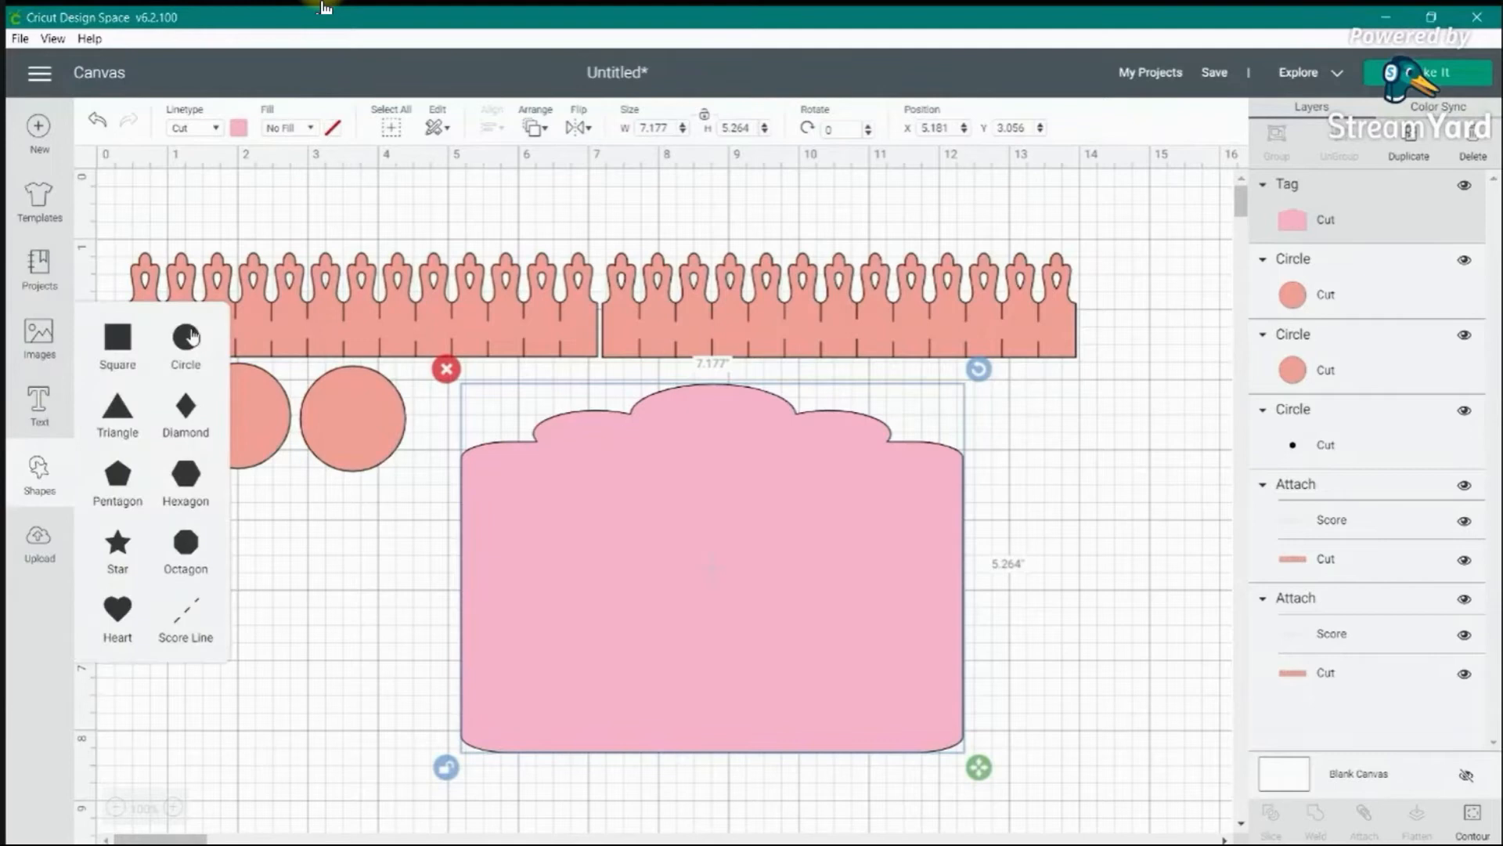
left_click(186, 336)
left_click_drag(357, 401, 754, 487)
left_click_drag(872, 626, 716, 418)
left_click(1016, 487)
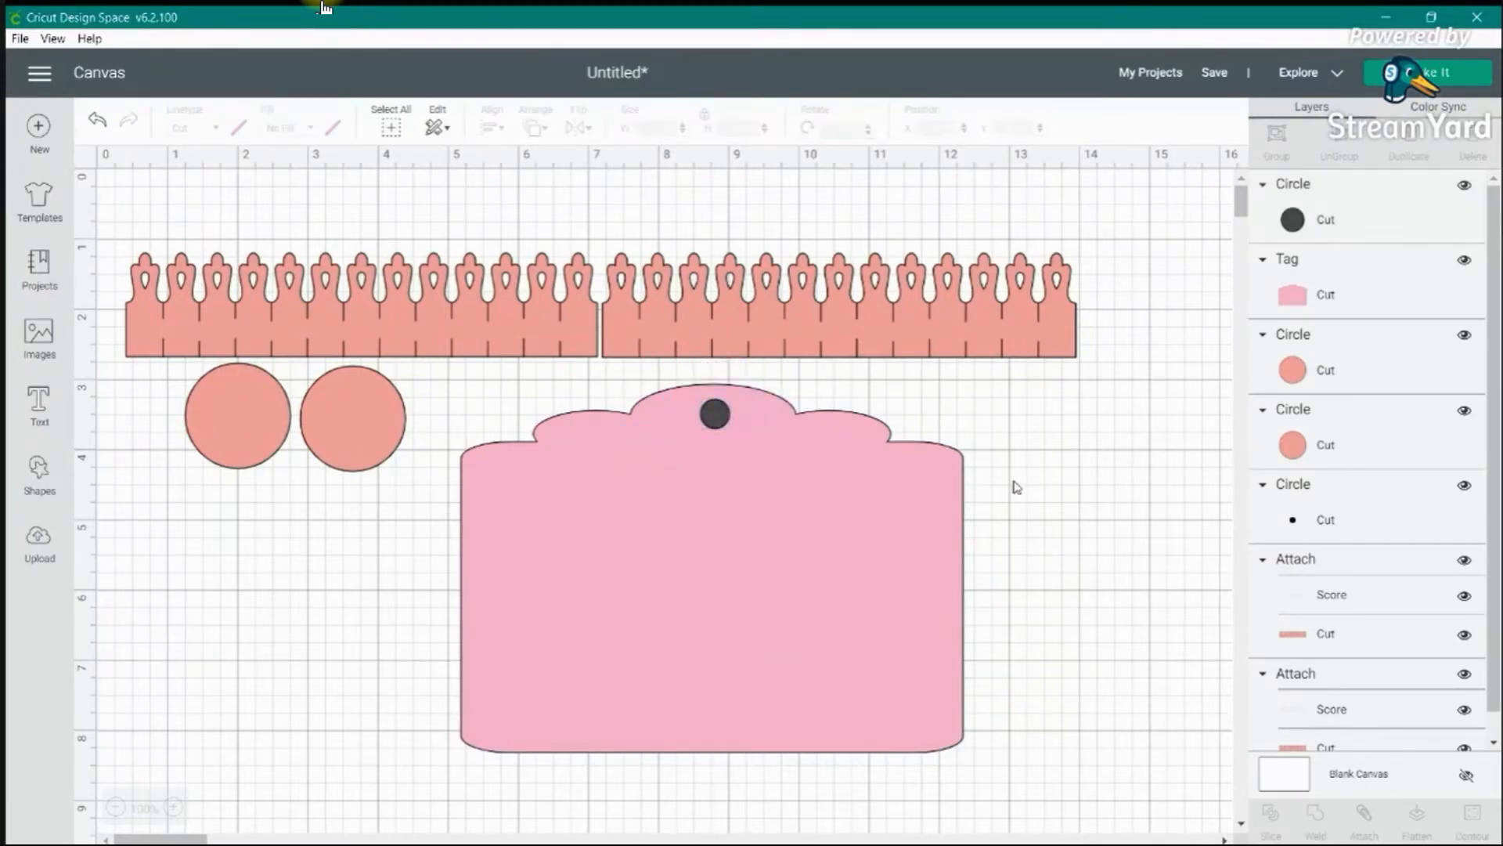
- Try centering the small circle and the tag vertically on each other, and undo that alignment
left_click_drag(1005, 513, 471, 397)
left_click(495, 128)
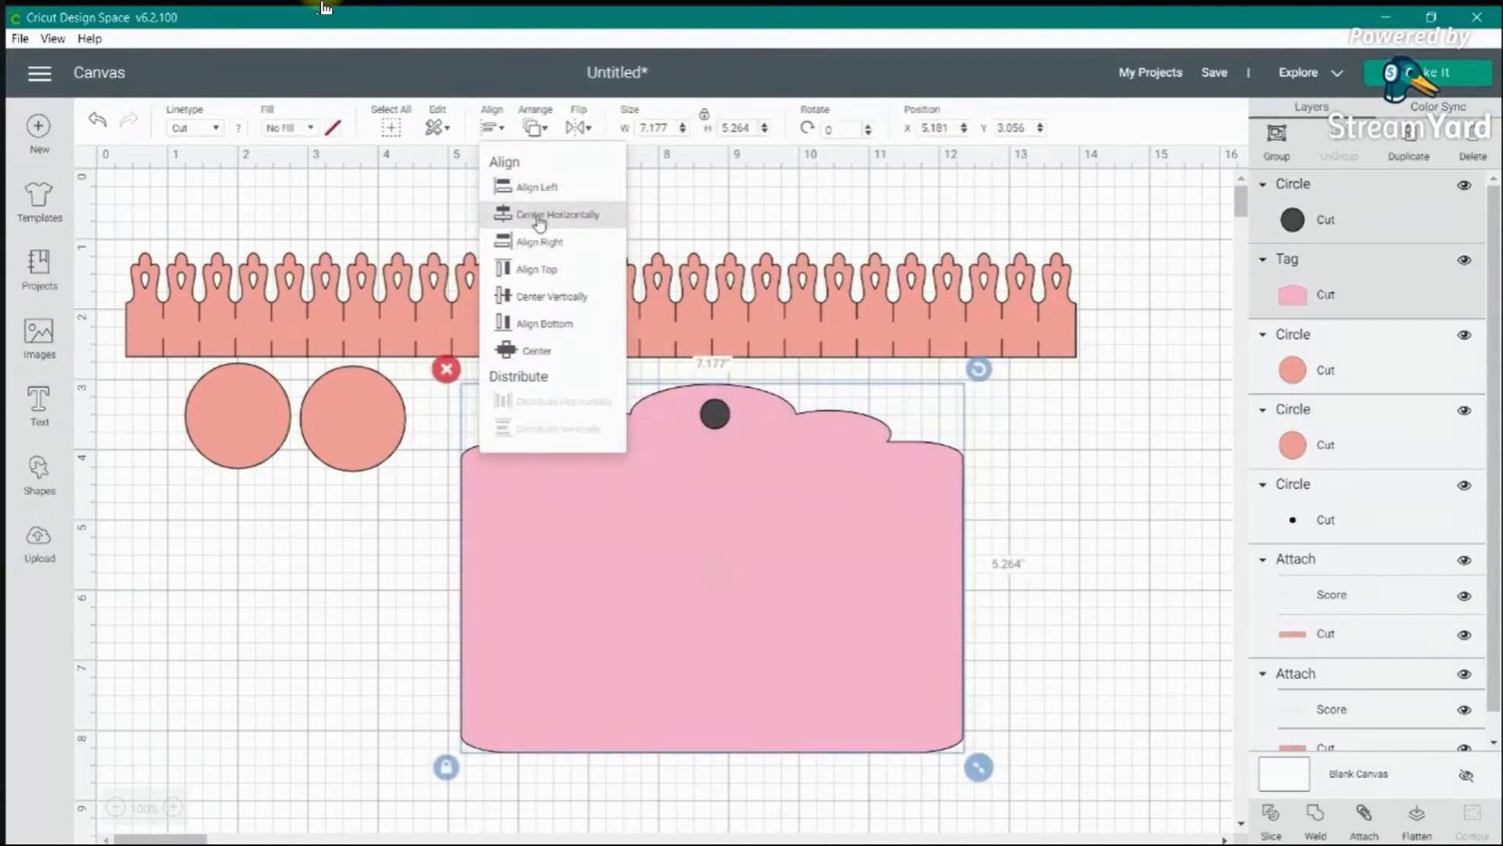
left_click(546, 305)
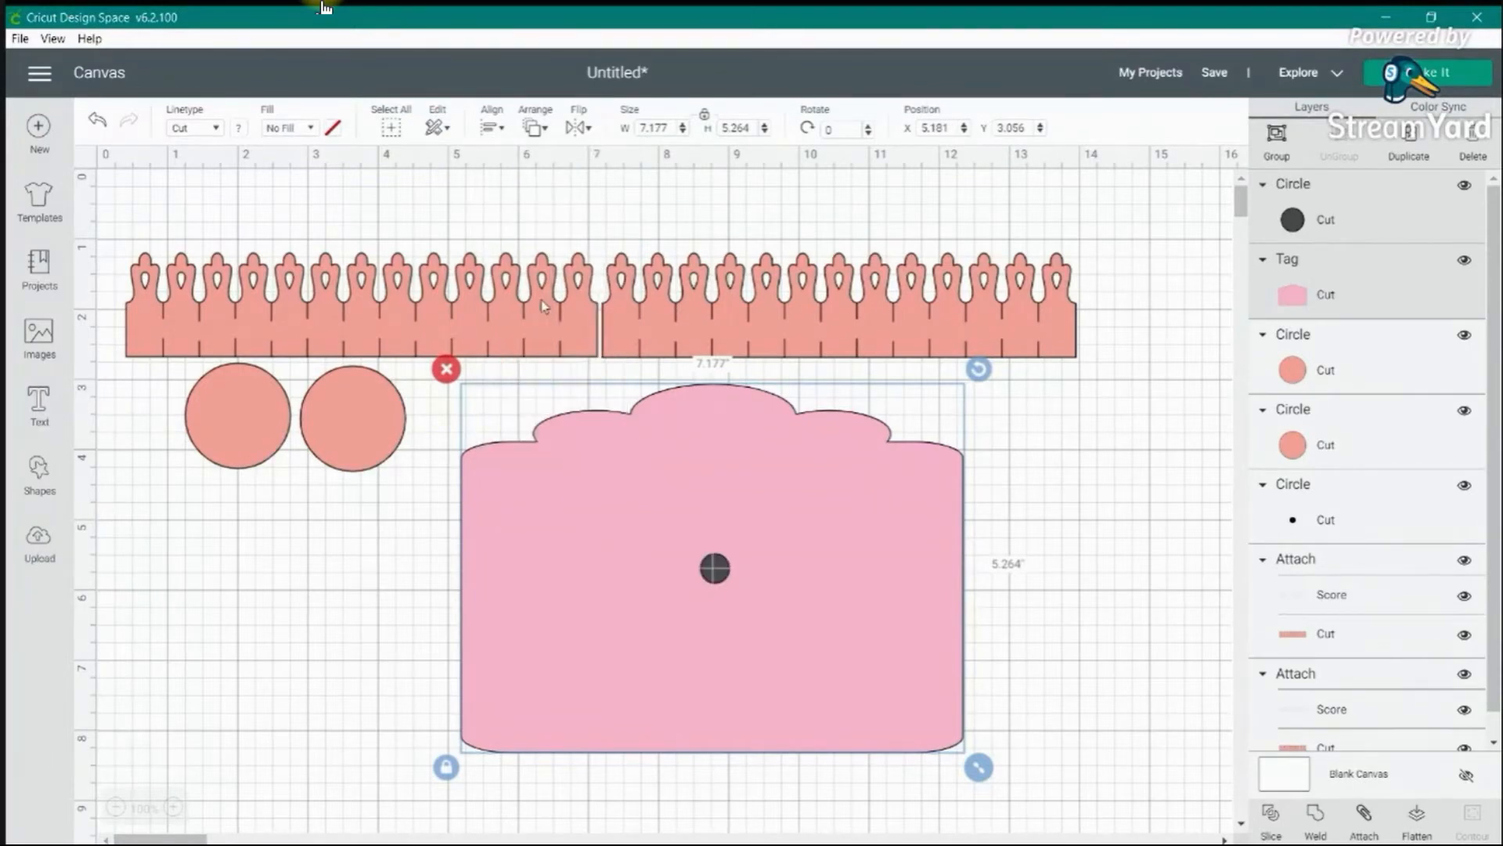
left_click(491, 128)
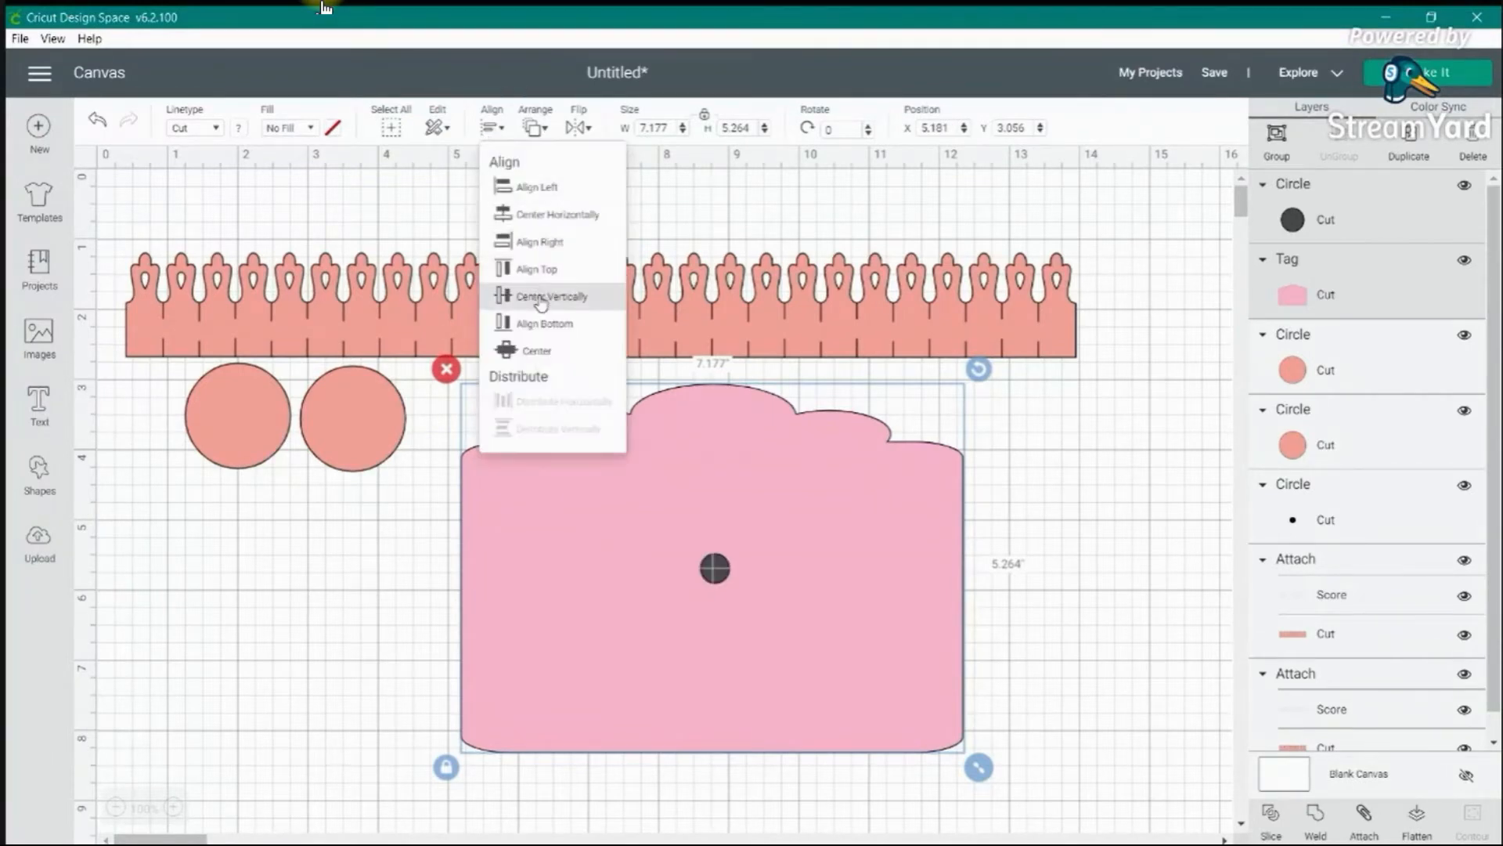
left_click(95, 122)
- Center the small circle and the tag horizontally on each other and attach them
left_click_drag(1090, 587, 570, 370)
left_click(493, 128)
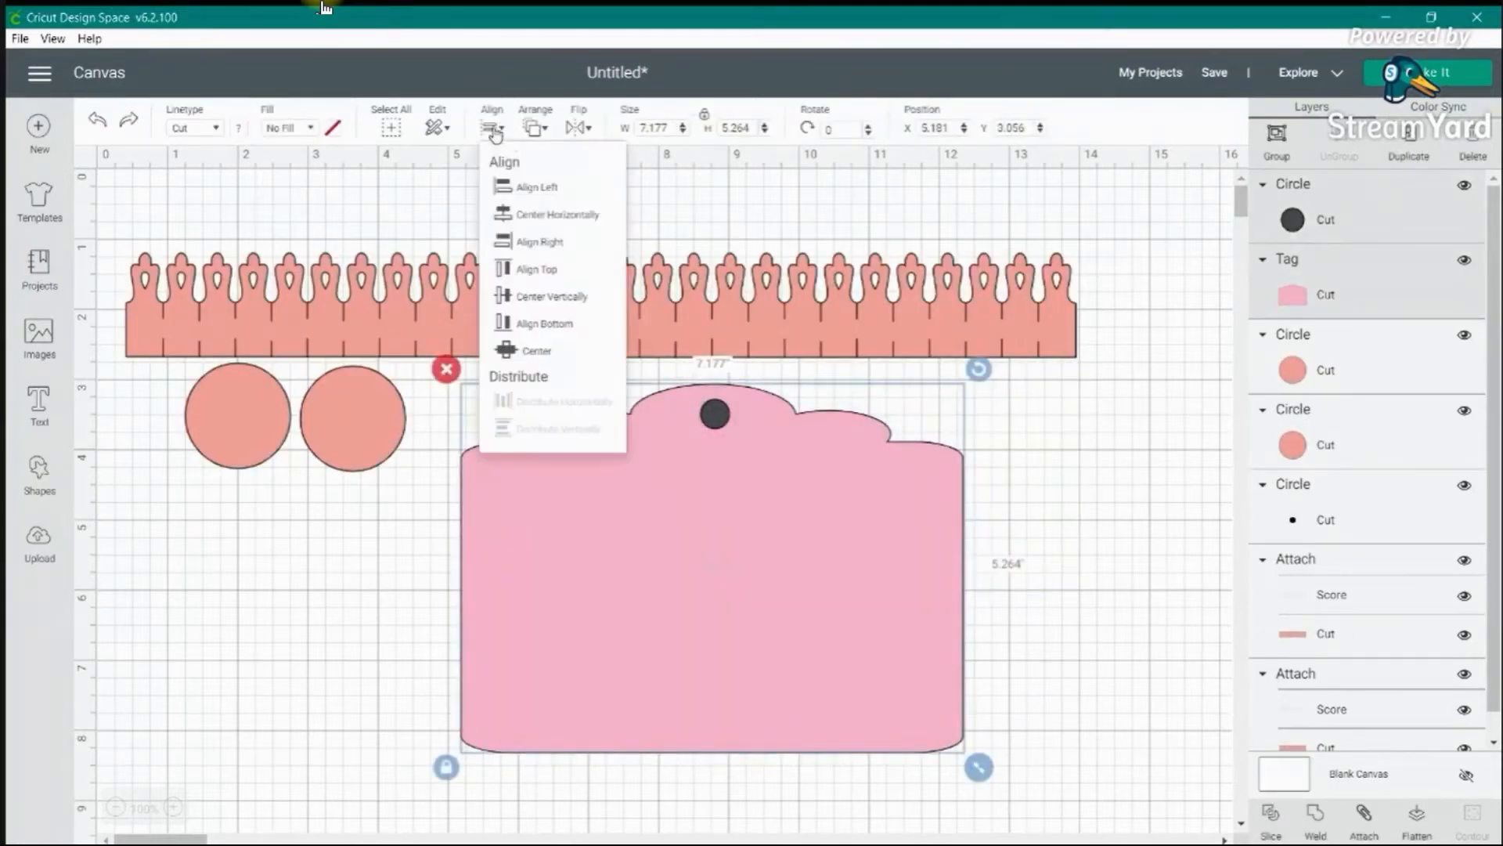
left_click(548, 218)
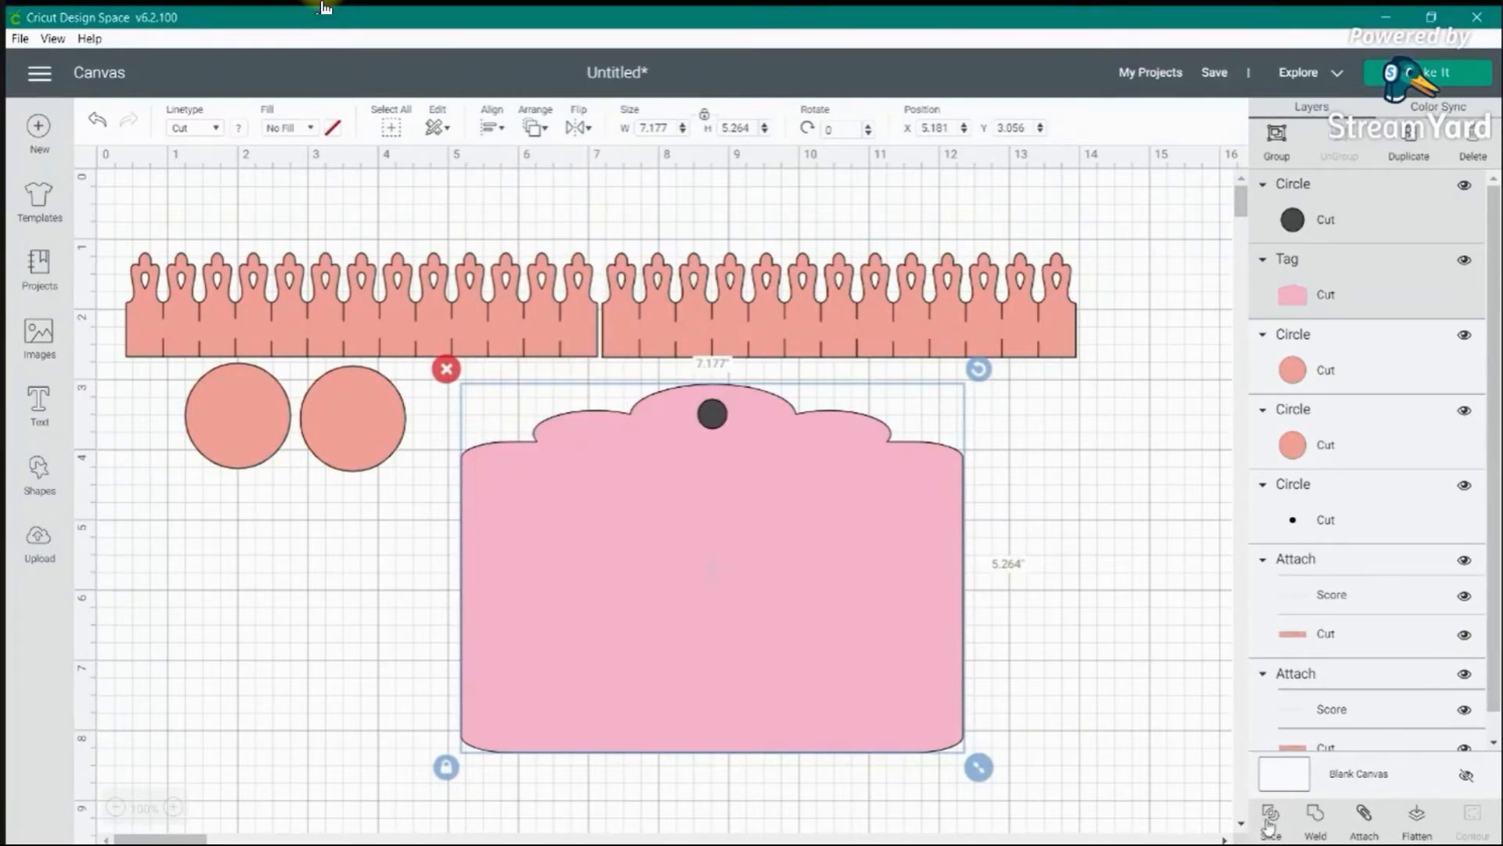
left_click(1366, 832)
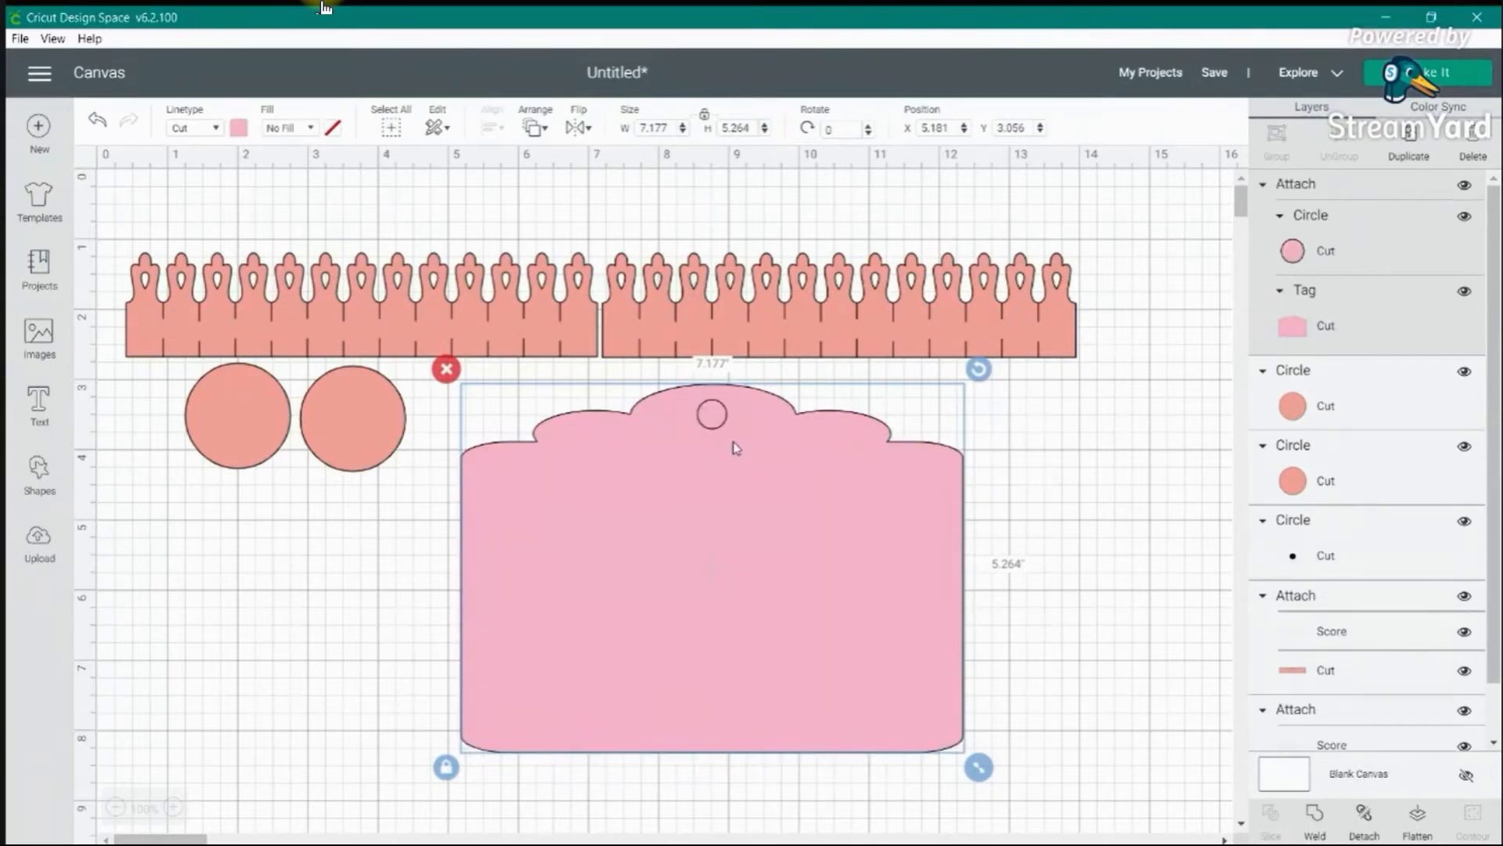
- Undo the attached circle, the hidden hole contour and the enlargement back to the original tag
left_click(97, 121)
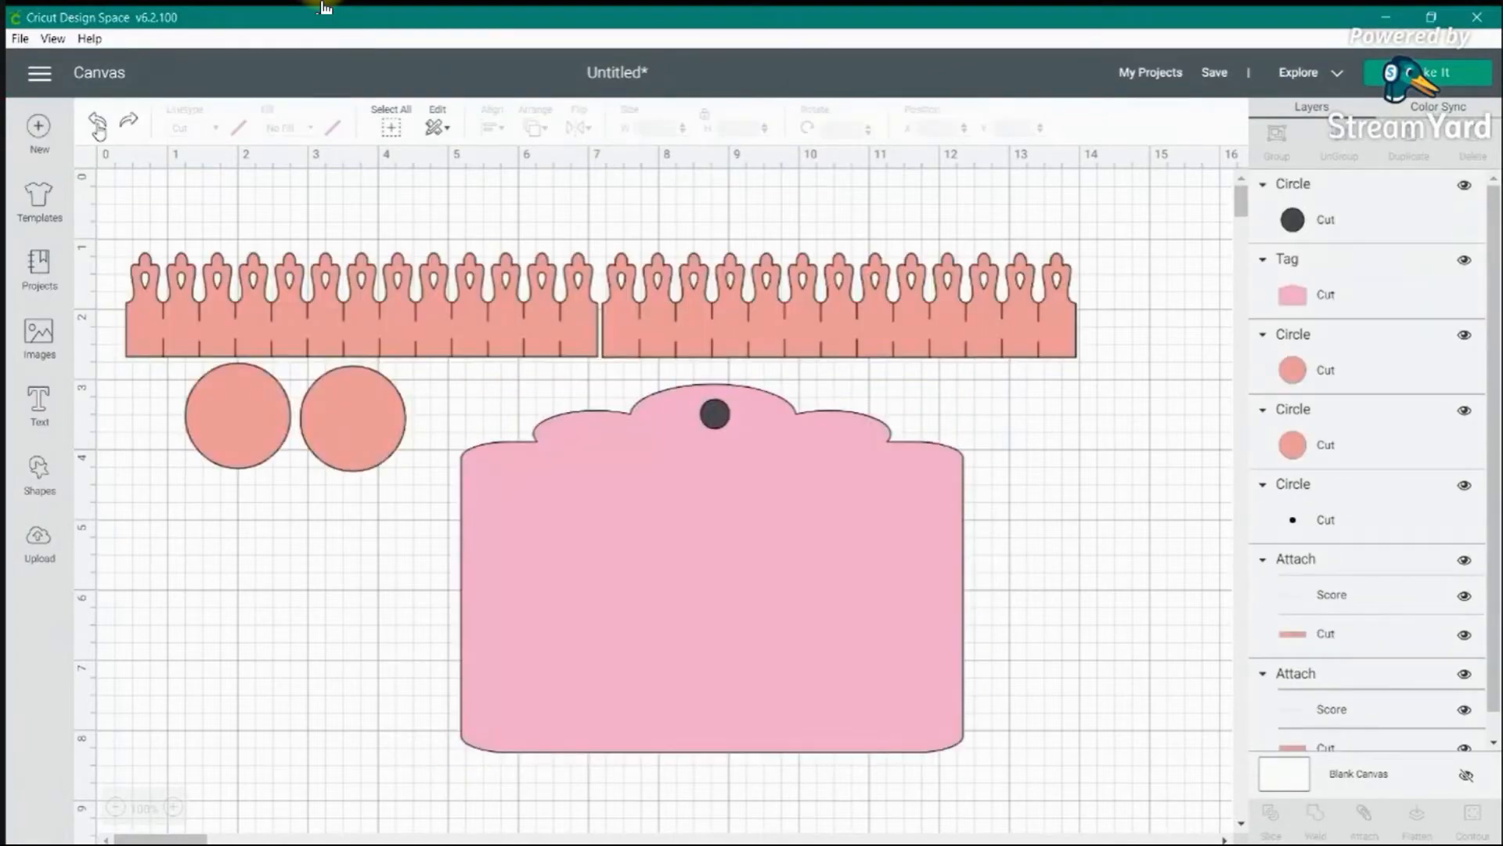
left_click(97, 123)
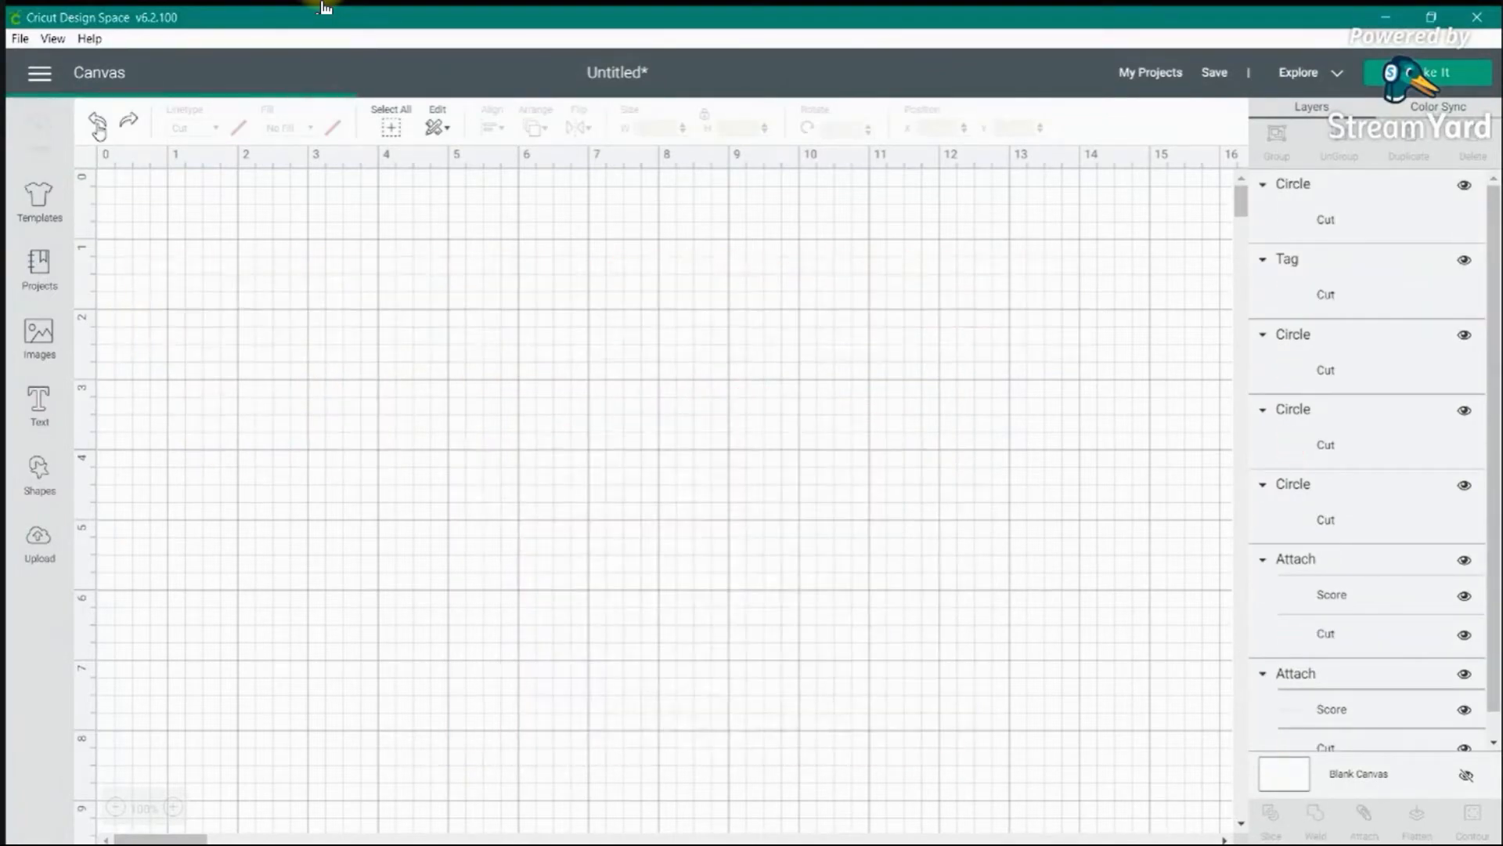
left_click(97, 123)
left_click(98, 123)
left_click(97, 123)
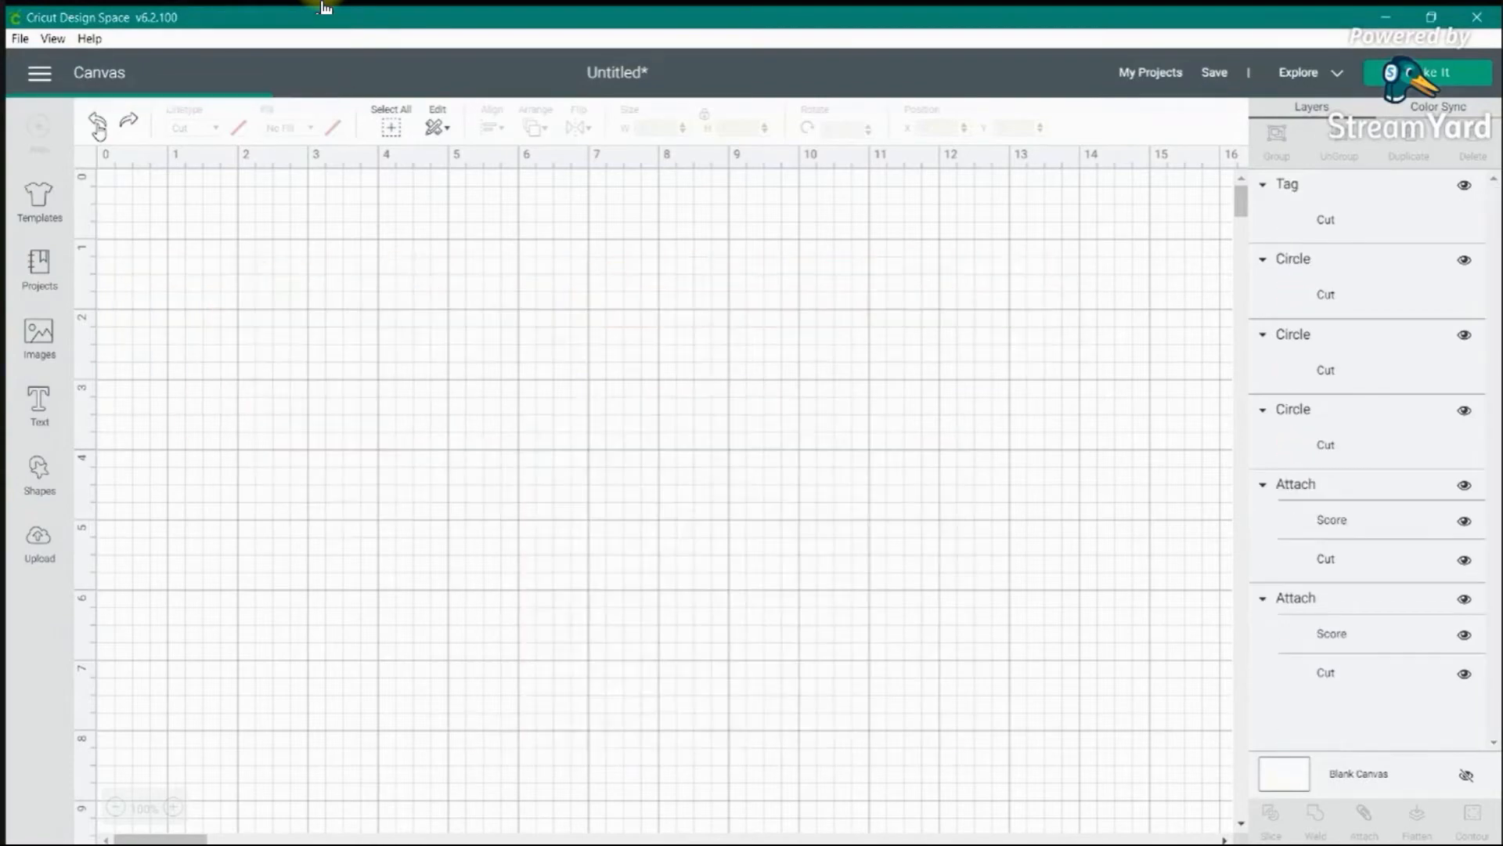
left_click(98, 123)
left_click(97, 122)
left_click(97, 123)
left_click(97, 123)
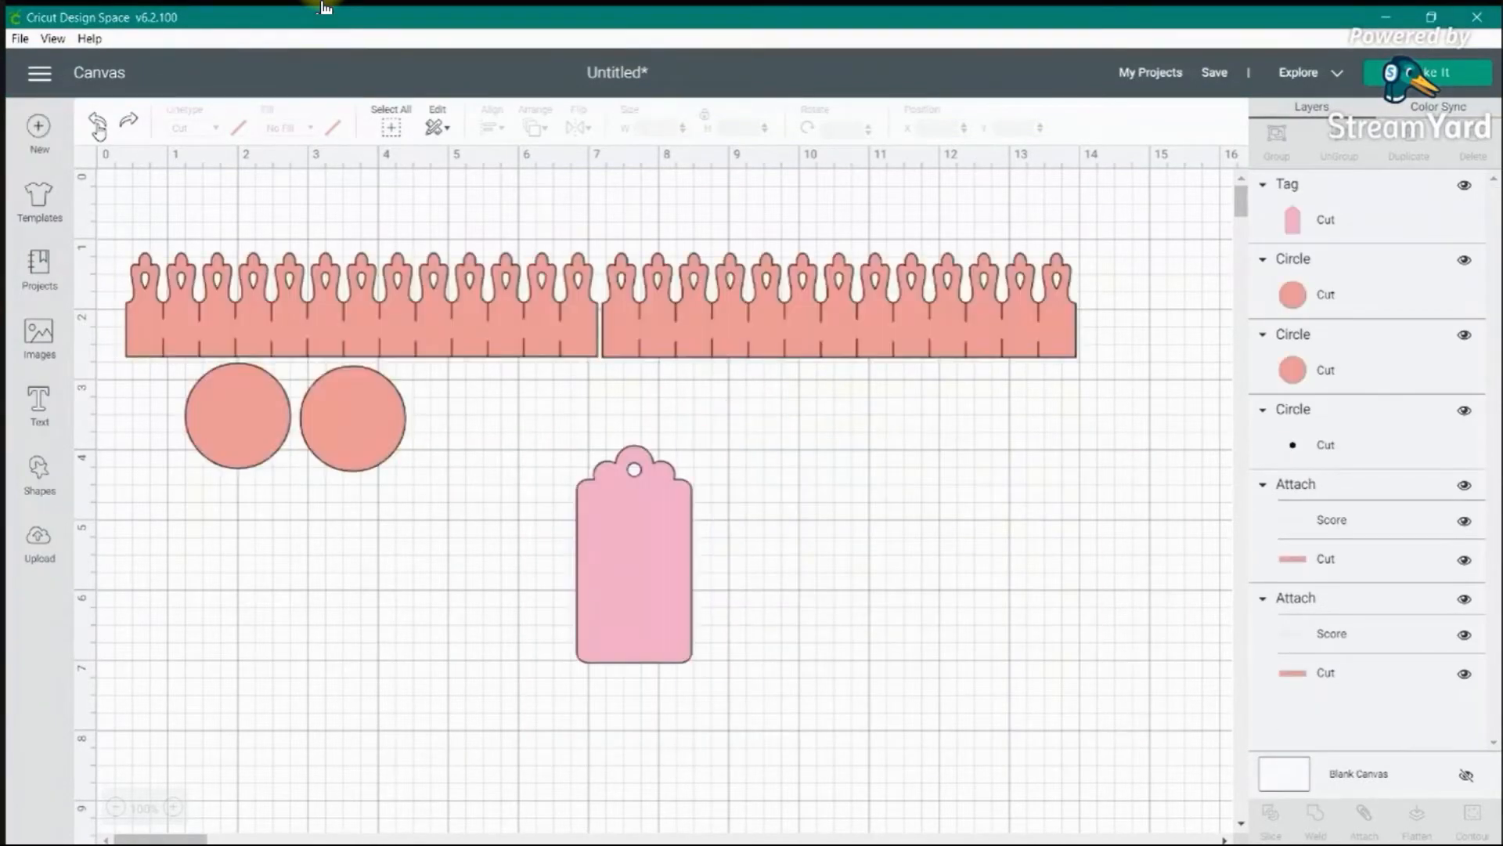
- Unlock the tag's proportions and set its size to 1.75 in wide by 3 in high
left_click(692, 524)
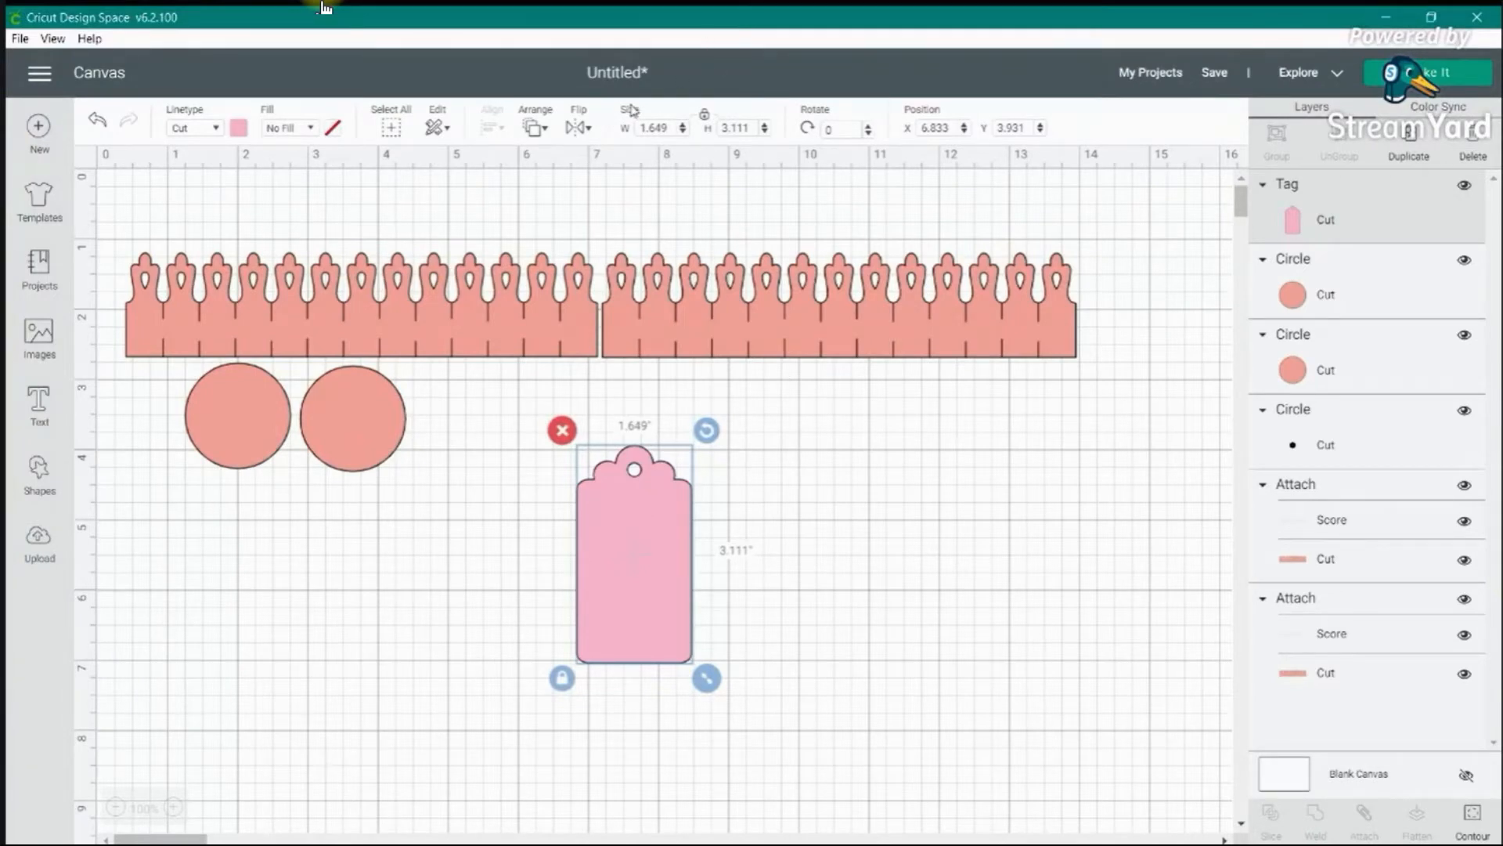
left_click(704, 117)
left_click(654, 127)
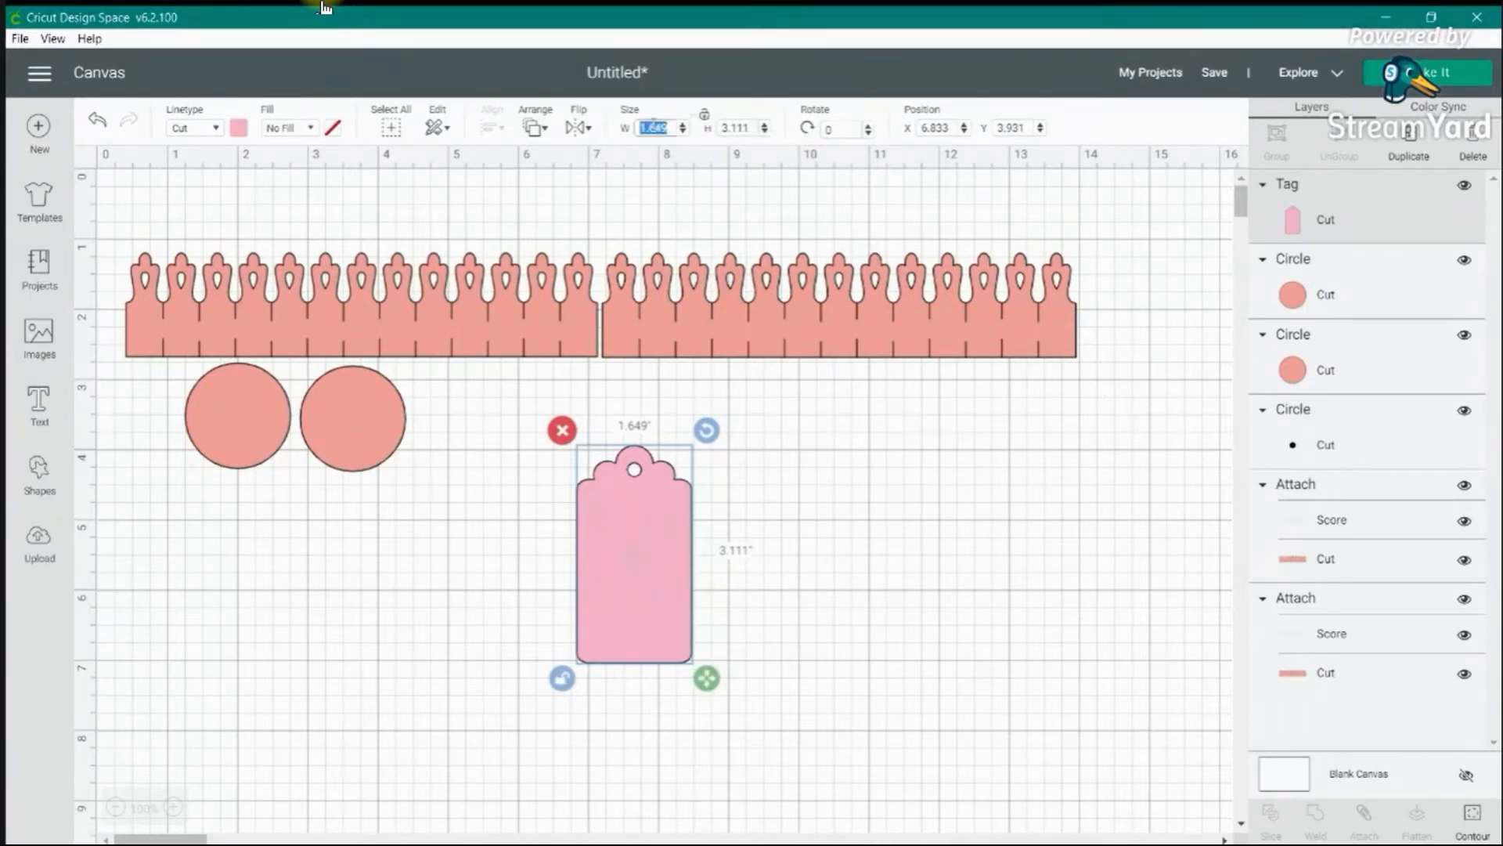
type("1.75")
key("Return")
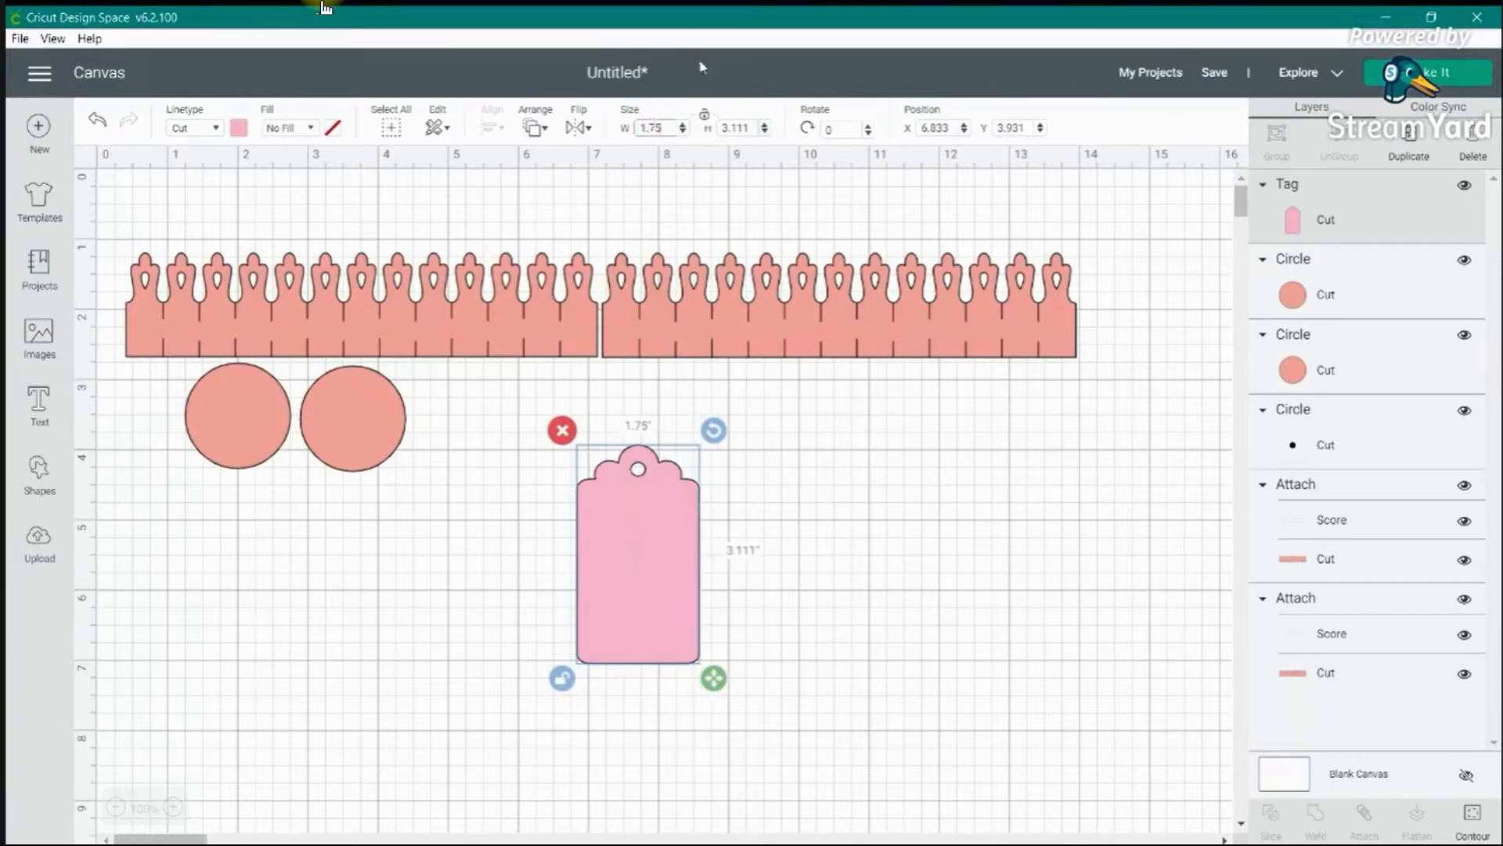
left_click(748, 128)
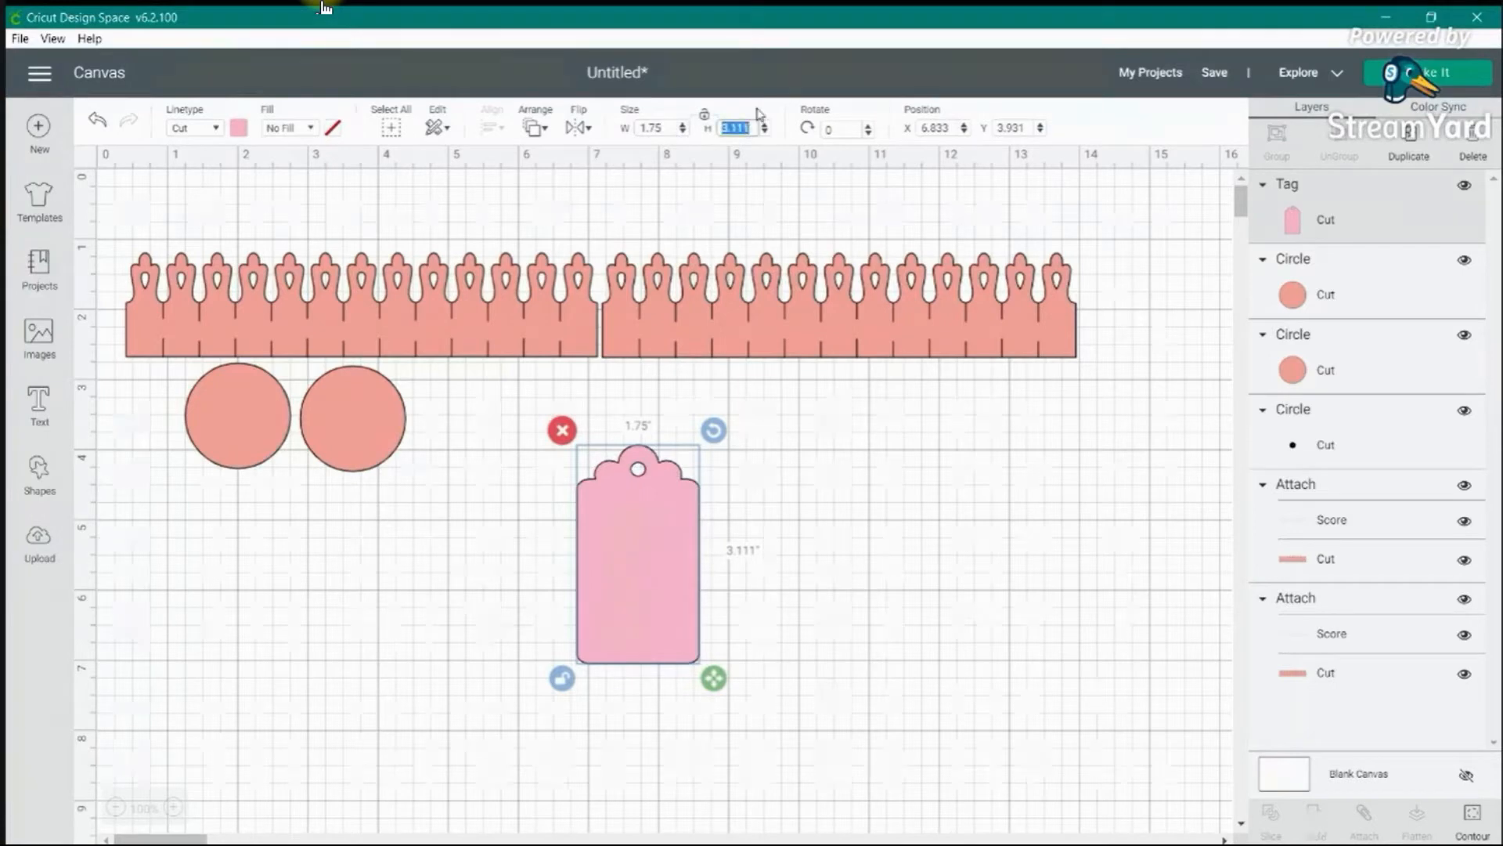
type("3")
key("Return")
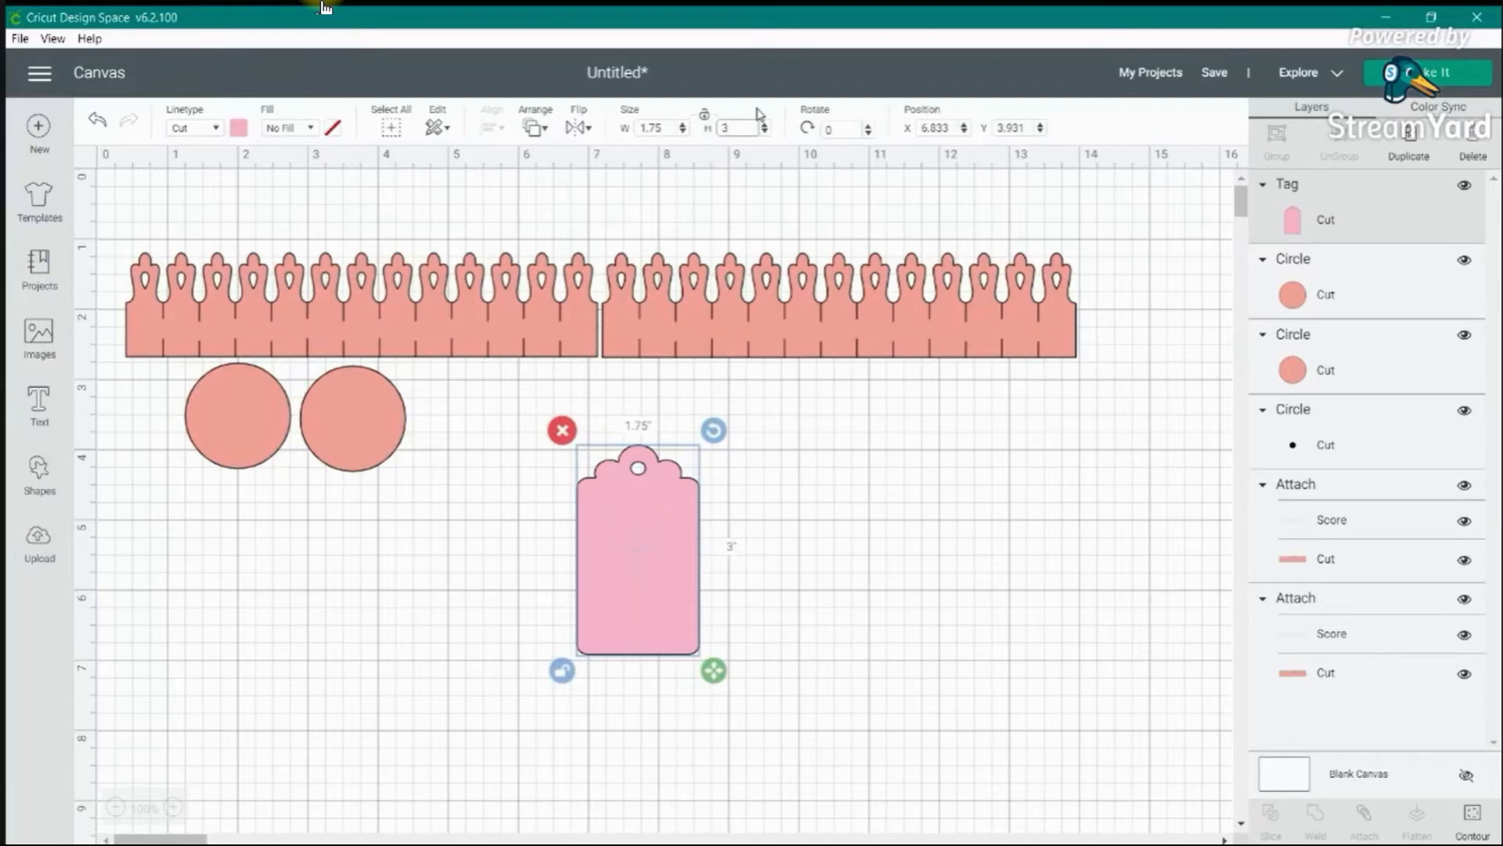
- Change the tag's material color to white and move it to about X 13.57, Y 3.31
left_click(239, 128)
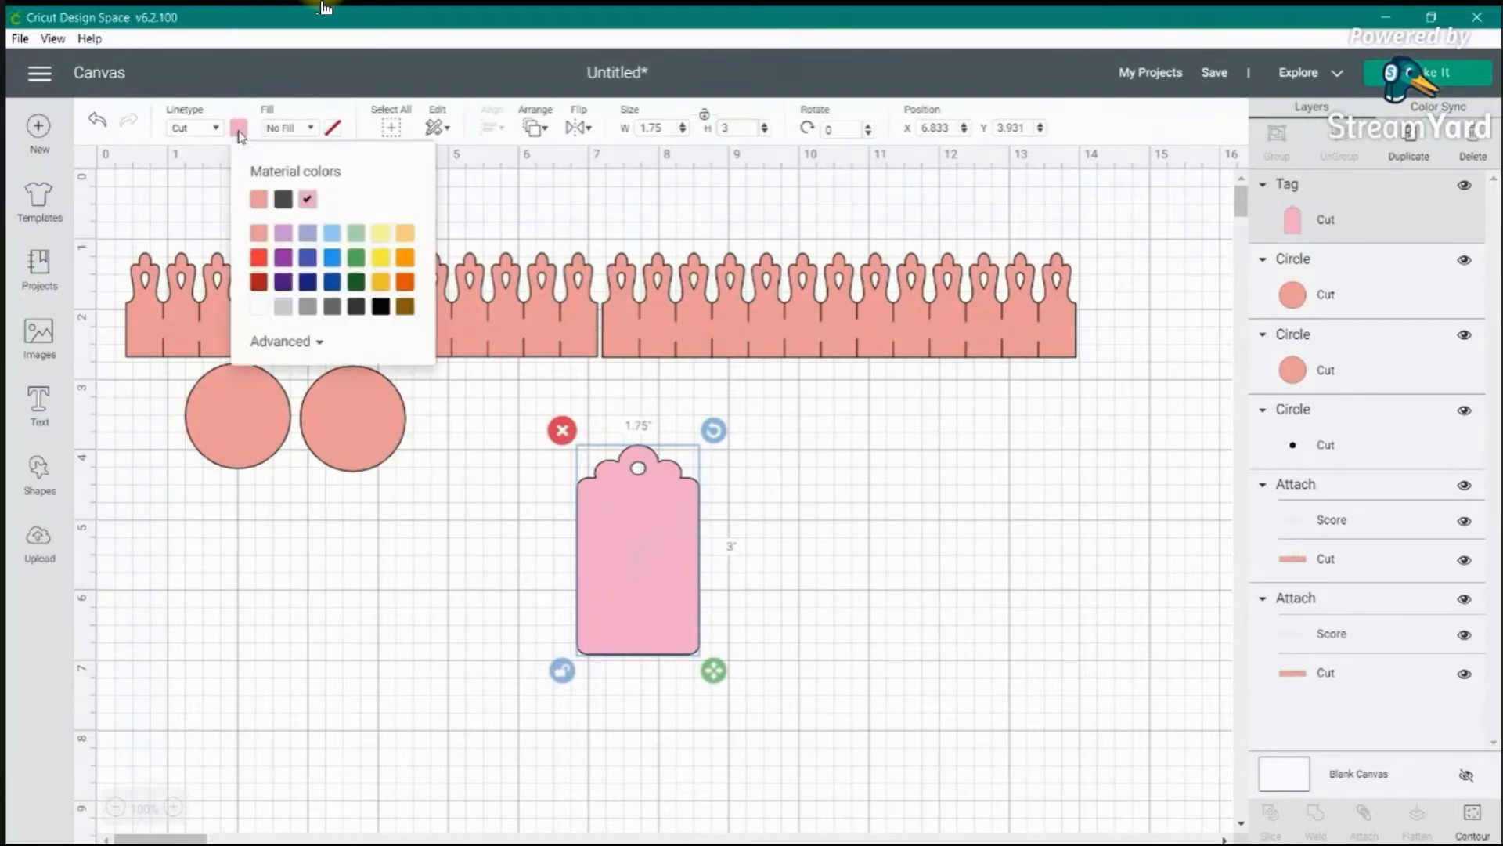
left_click(258, 306)
left_click_drag(641, 525, 1115, 480)
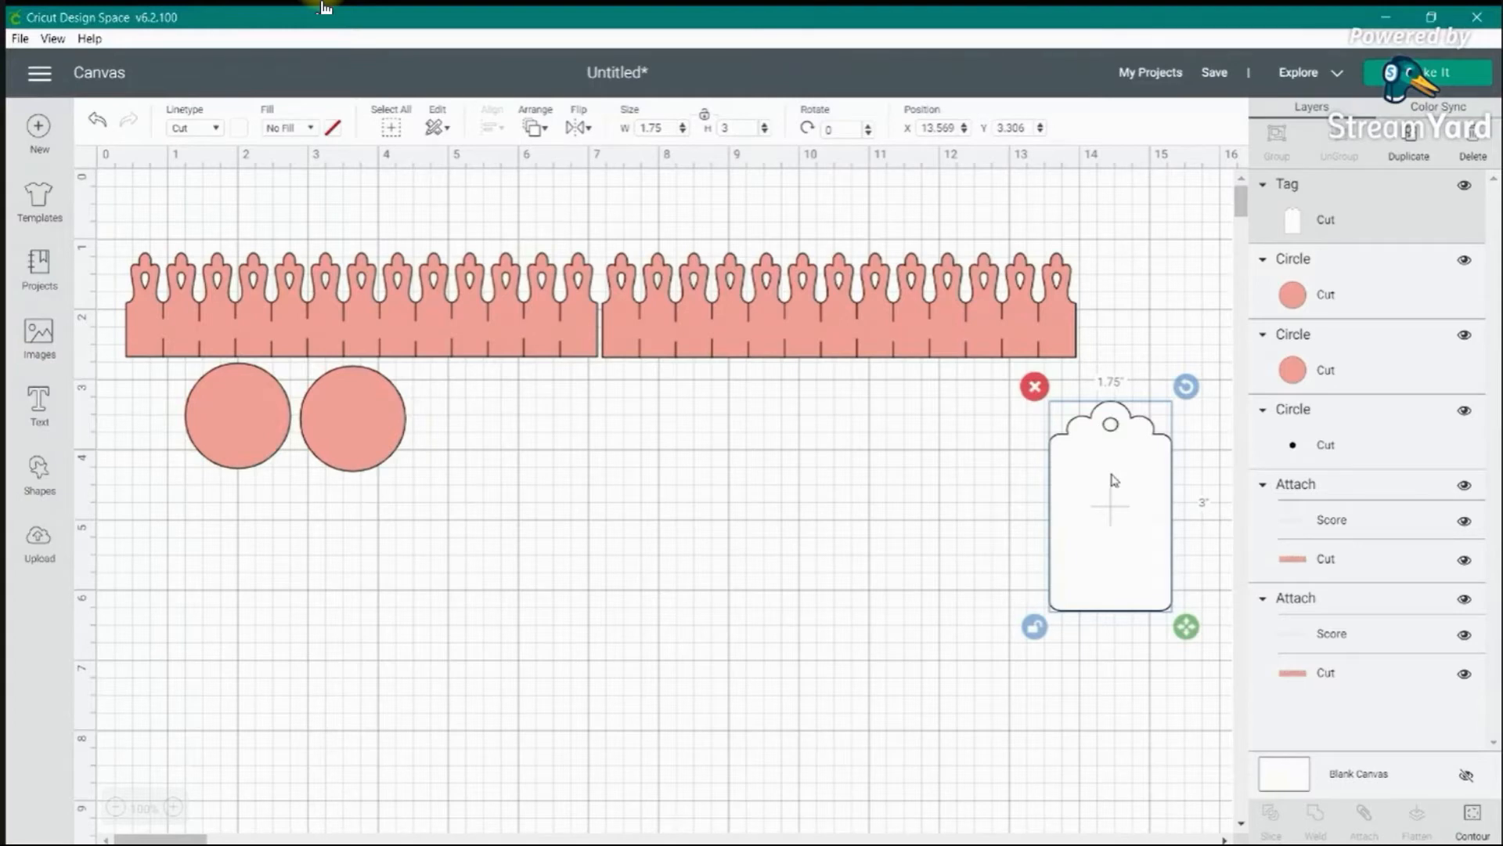
left_click(716, 537)
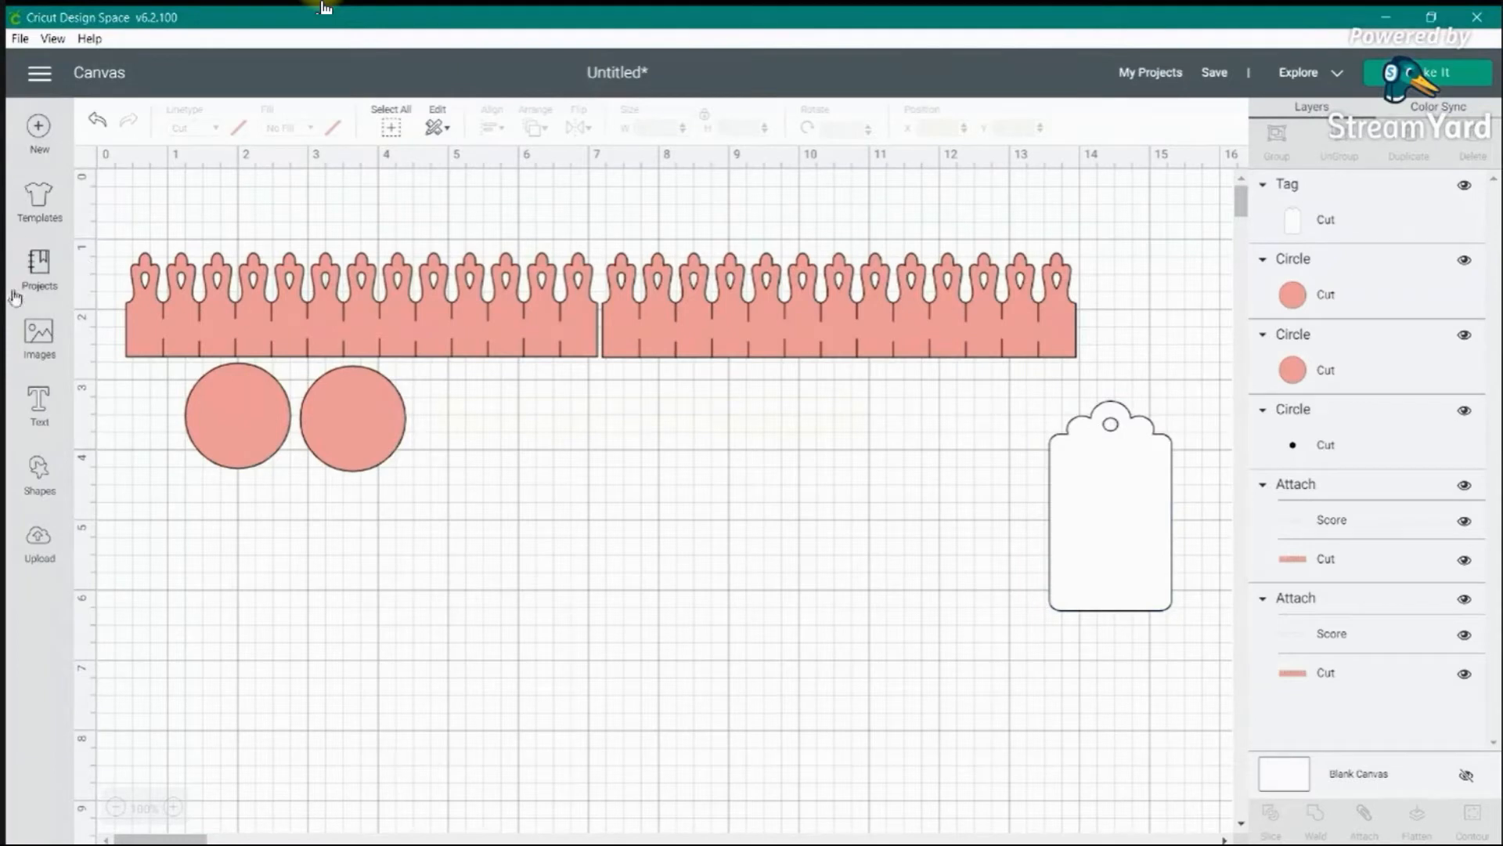
- Search the images for #m38efe and insert the scalloped border with cutouts onto the canvas
left_click(38, 352)
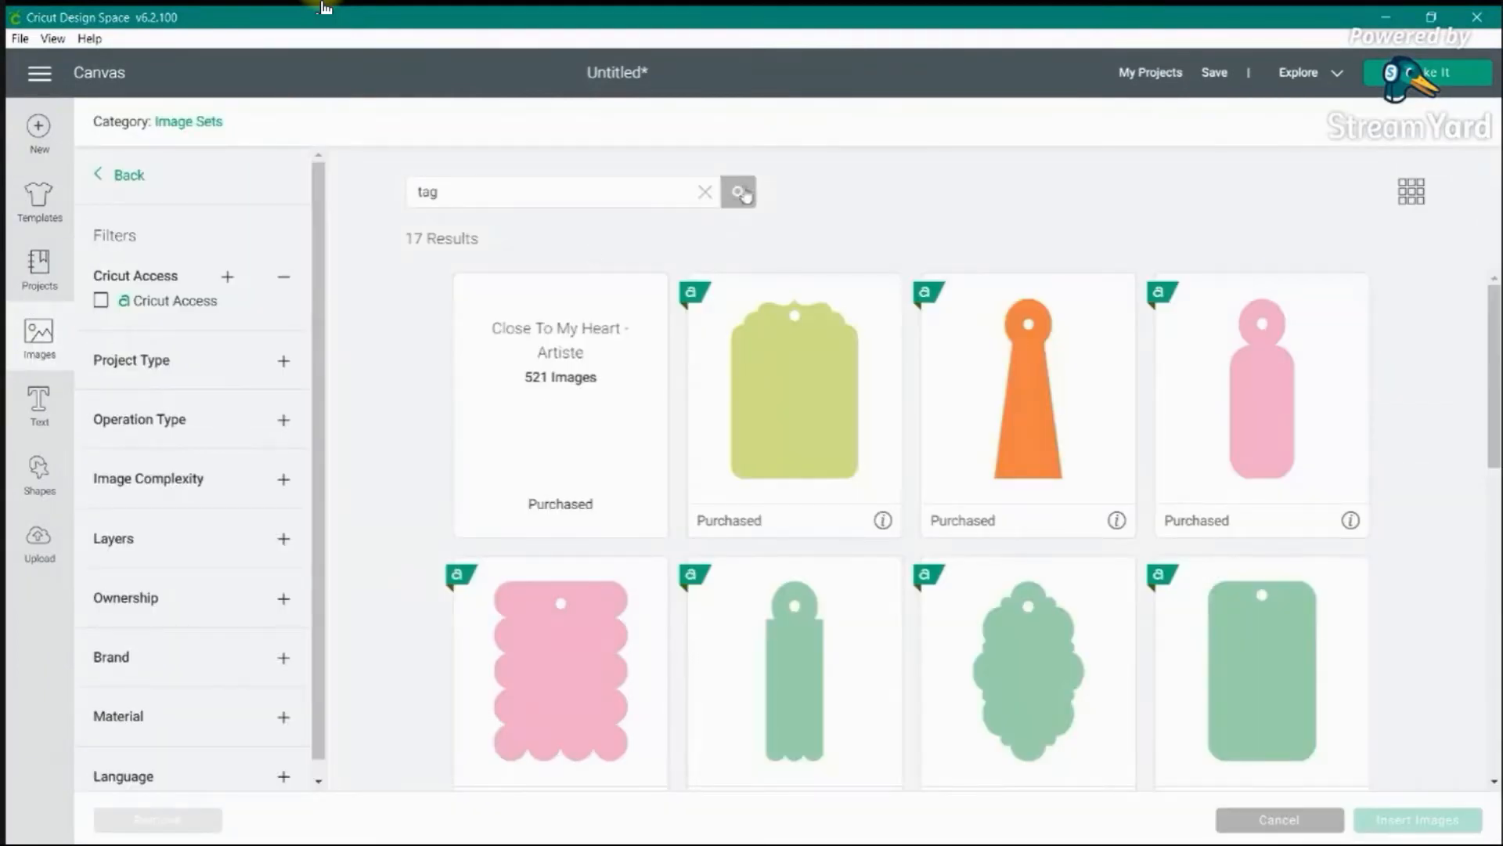
double_click(557, 199)
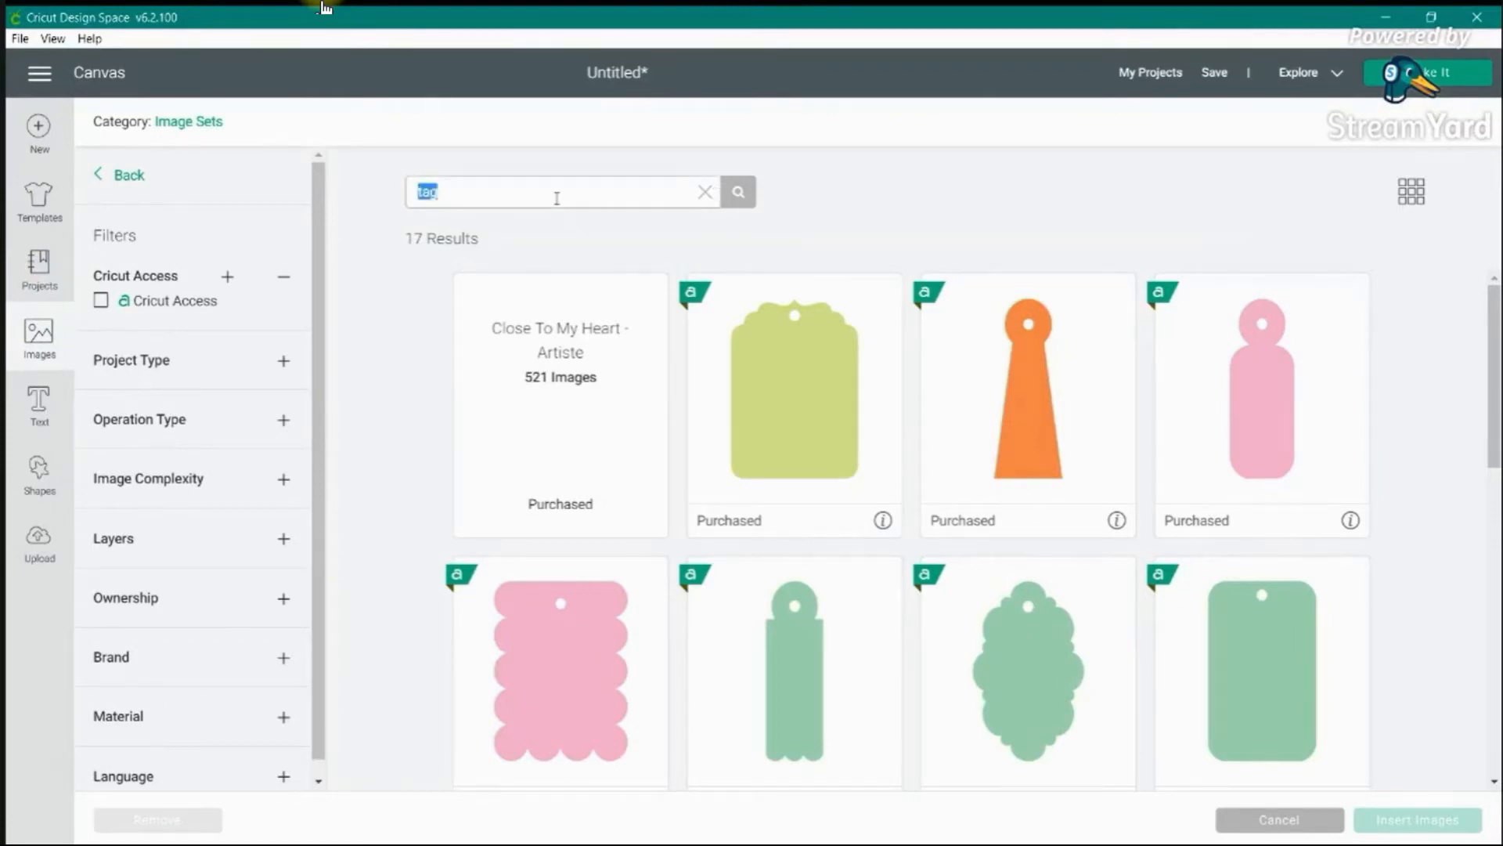
type("#m38efe")
left_click(740, 188)
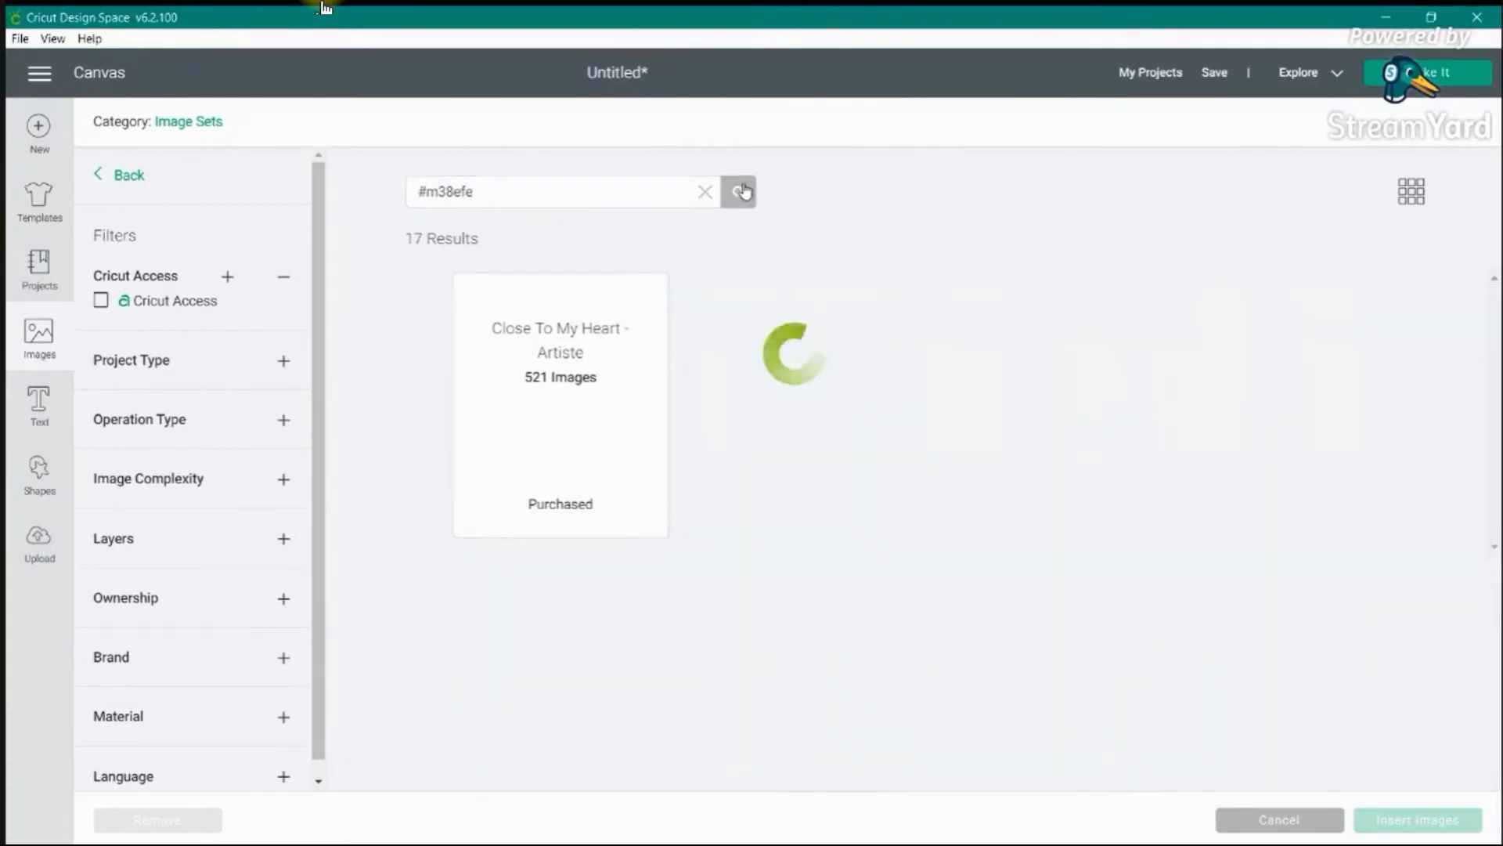
left_click(774, 382)
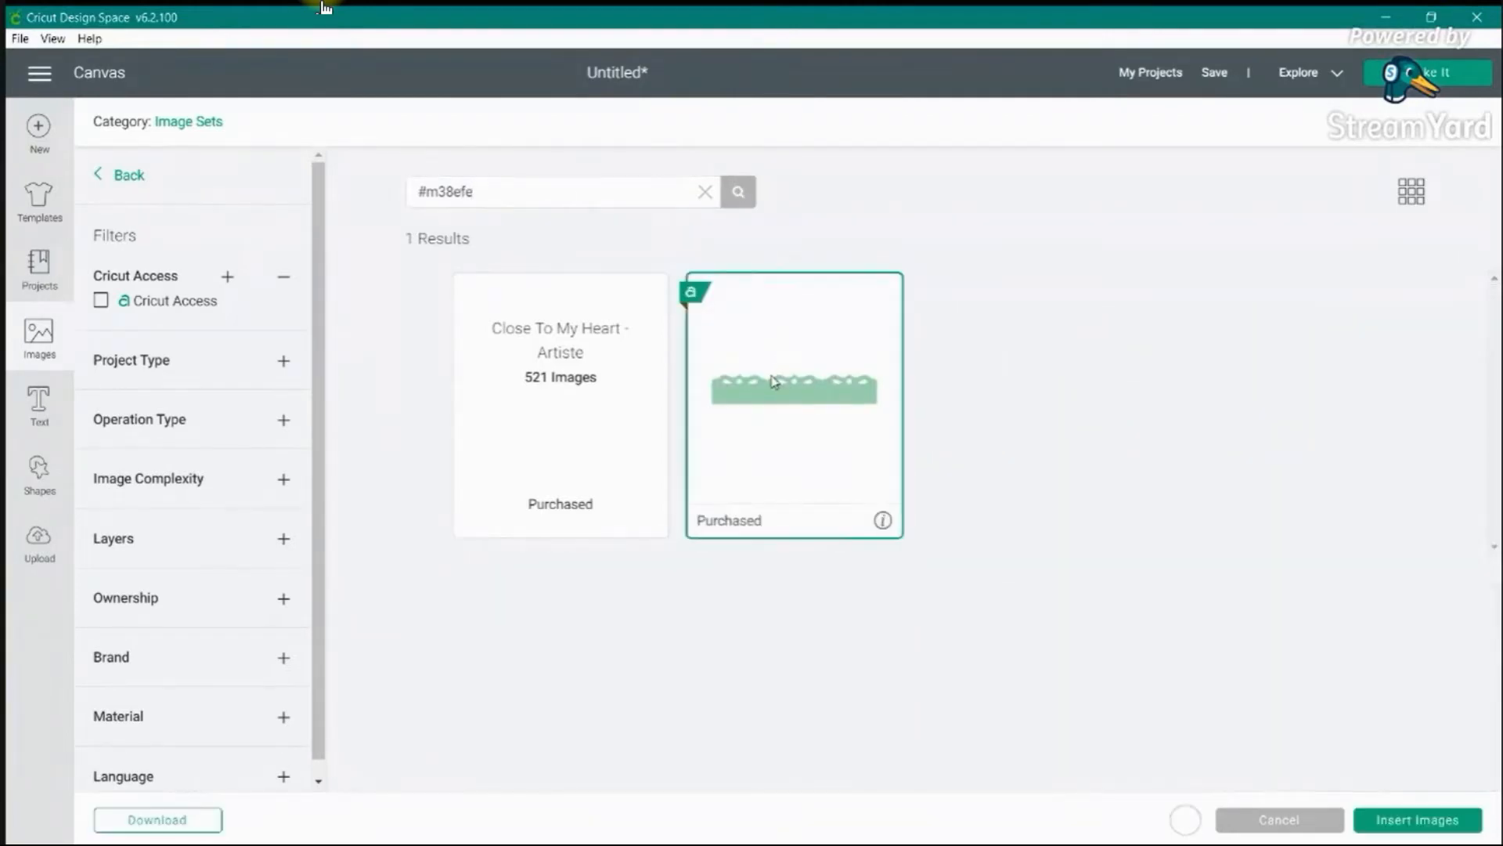
left_click(1398, 824)
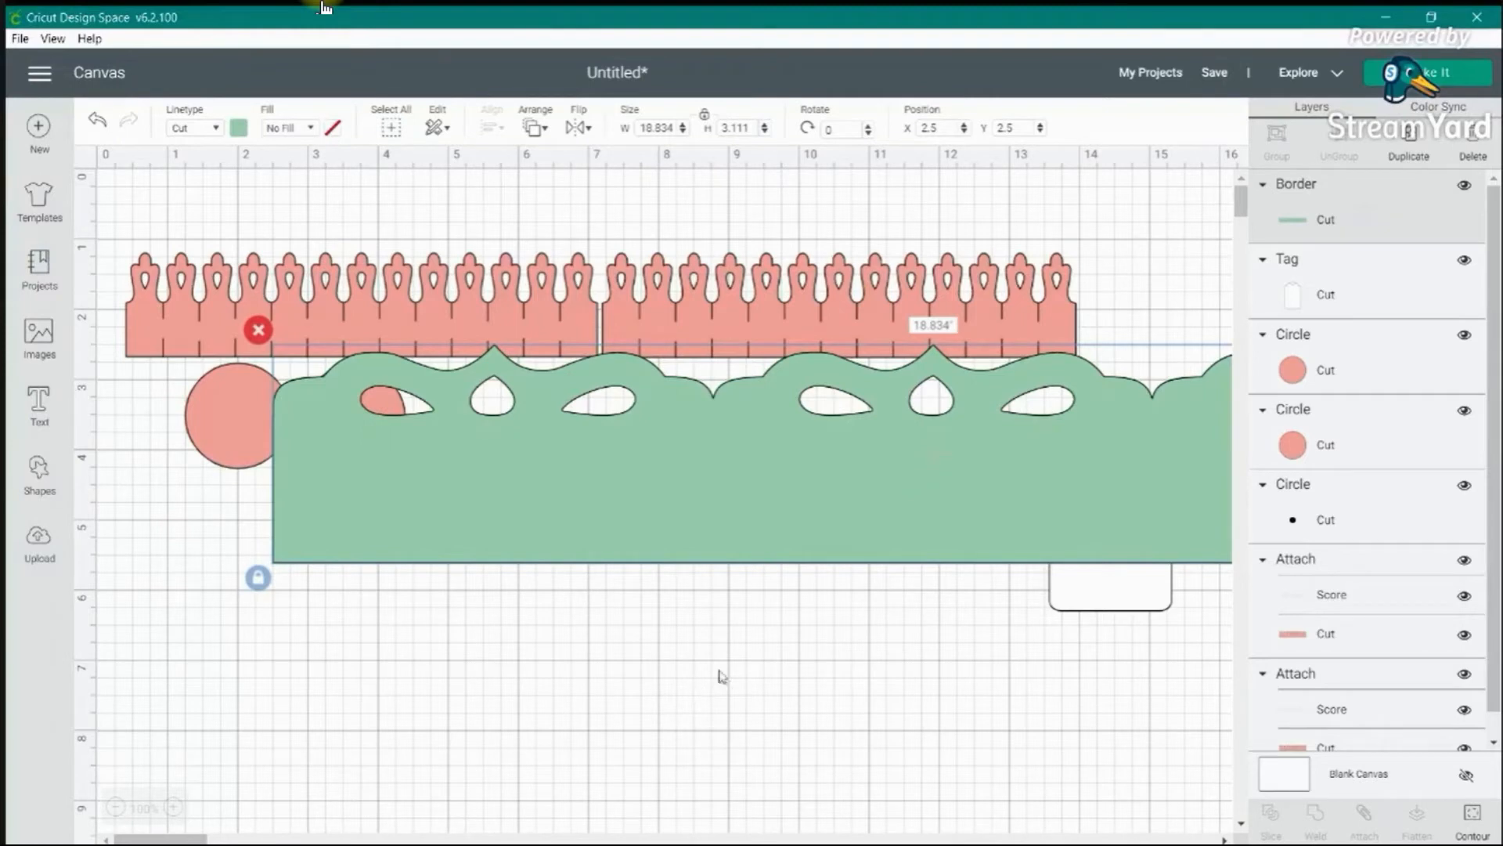
- Set the green border's height to 1 in with locked proportions and place it below the circles at about X 0.92, Y 5.01
left_click_drag(840, 485, 718, 530)
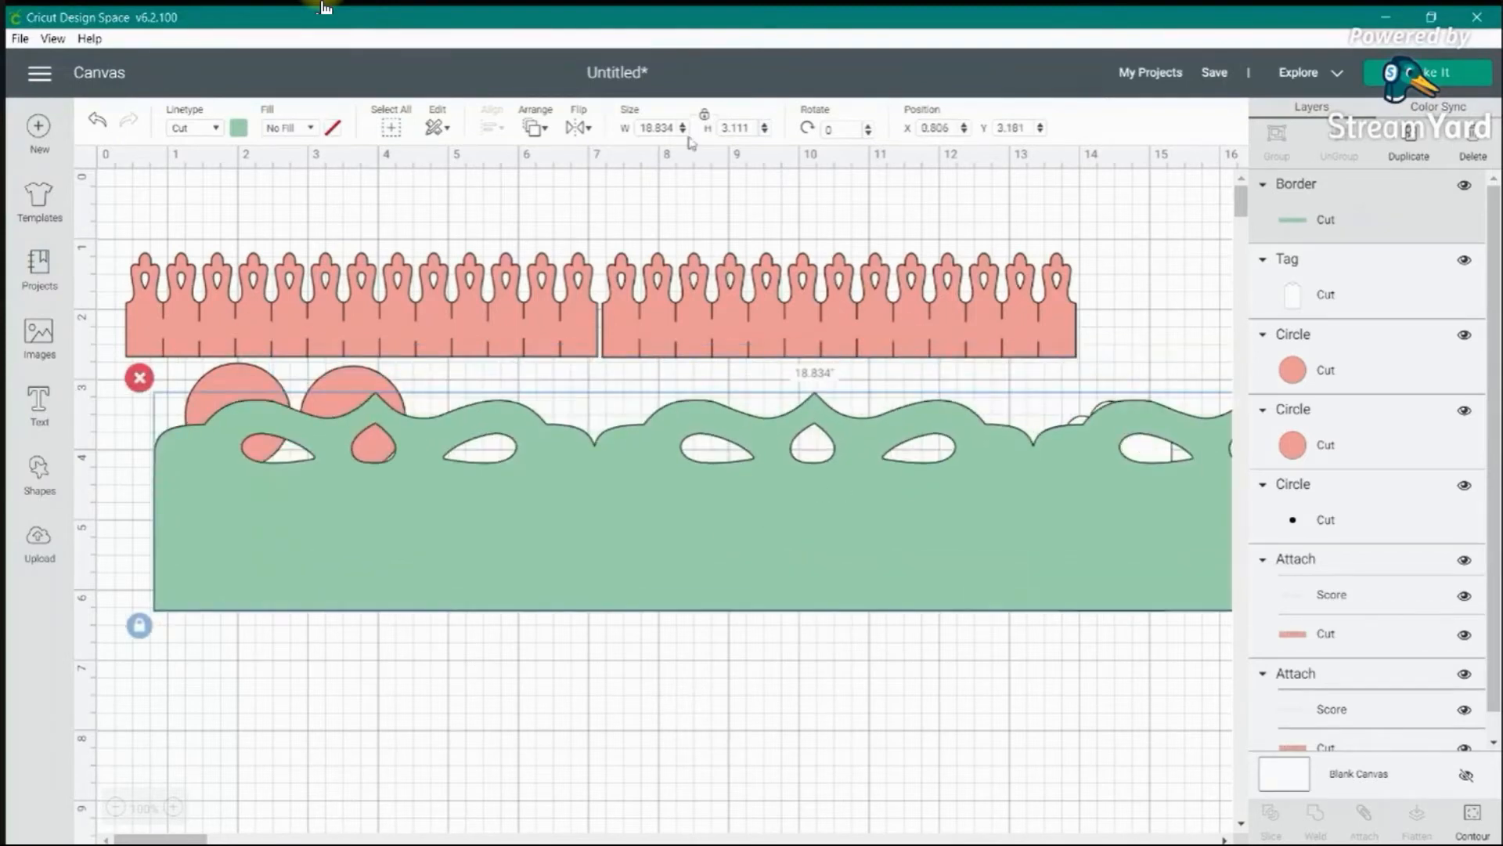
left_click(737, 129)
type("1")
key("Return")
left_click_drag(403, 447, 401, 596)
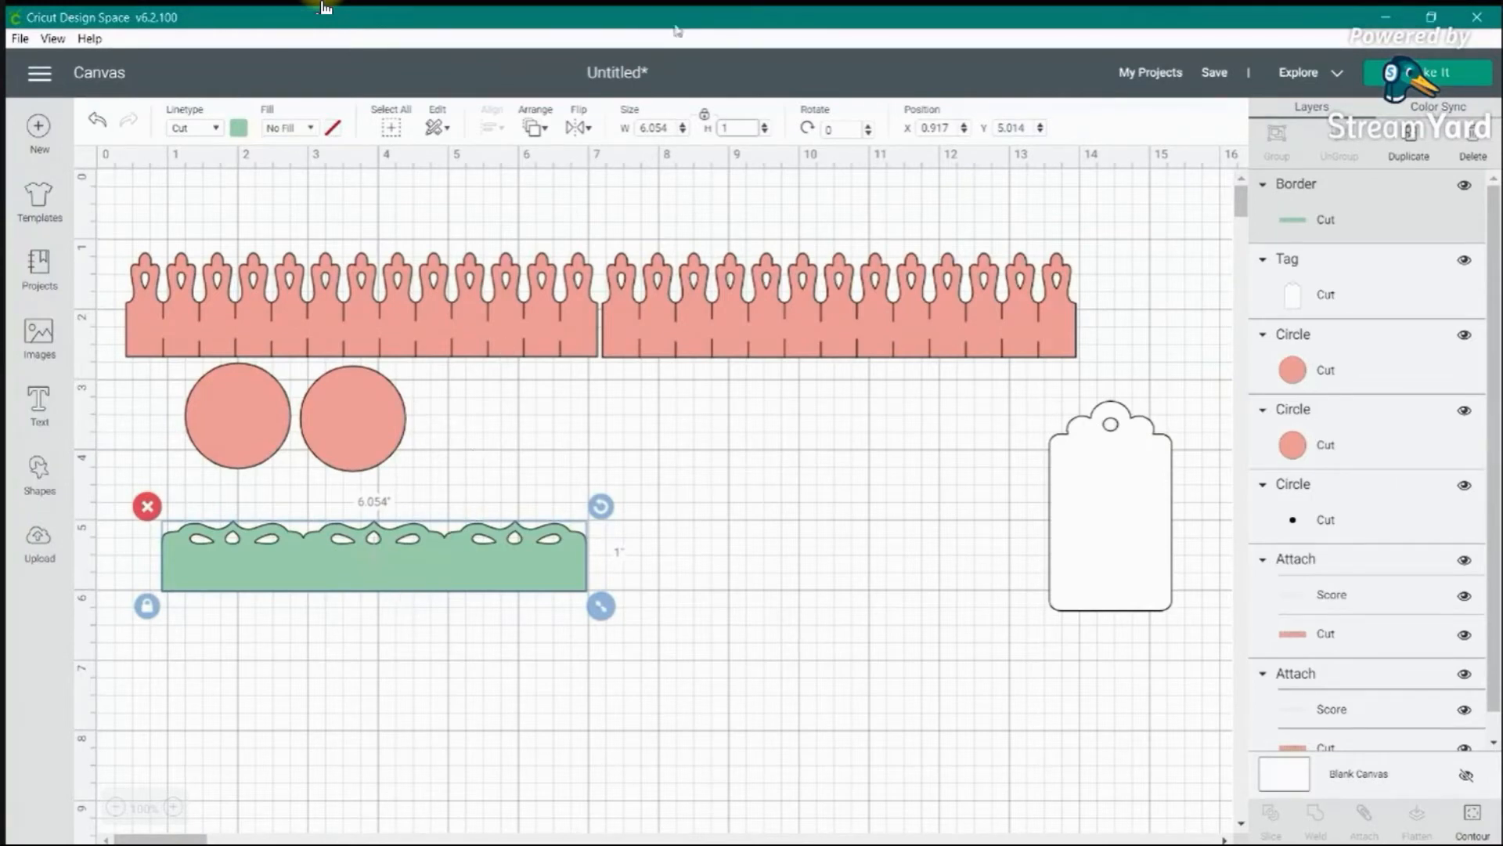
- Set the green border's width to 11.5 in, and with proportions unlocked set its height to 1 in
left_click(663, 127)
double_click(663, 127)
type("11.5")
key("Return")
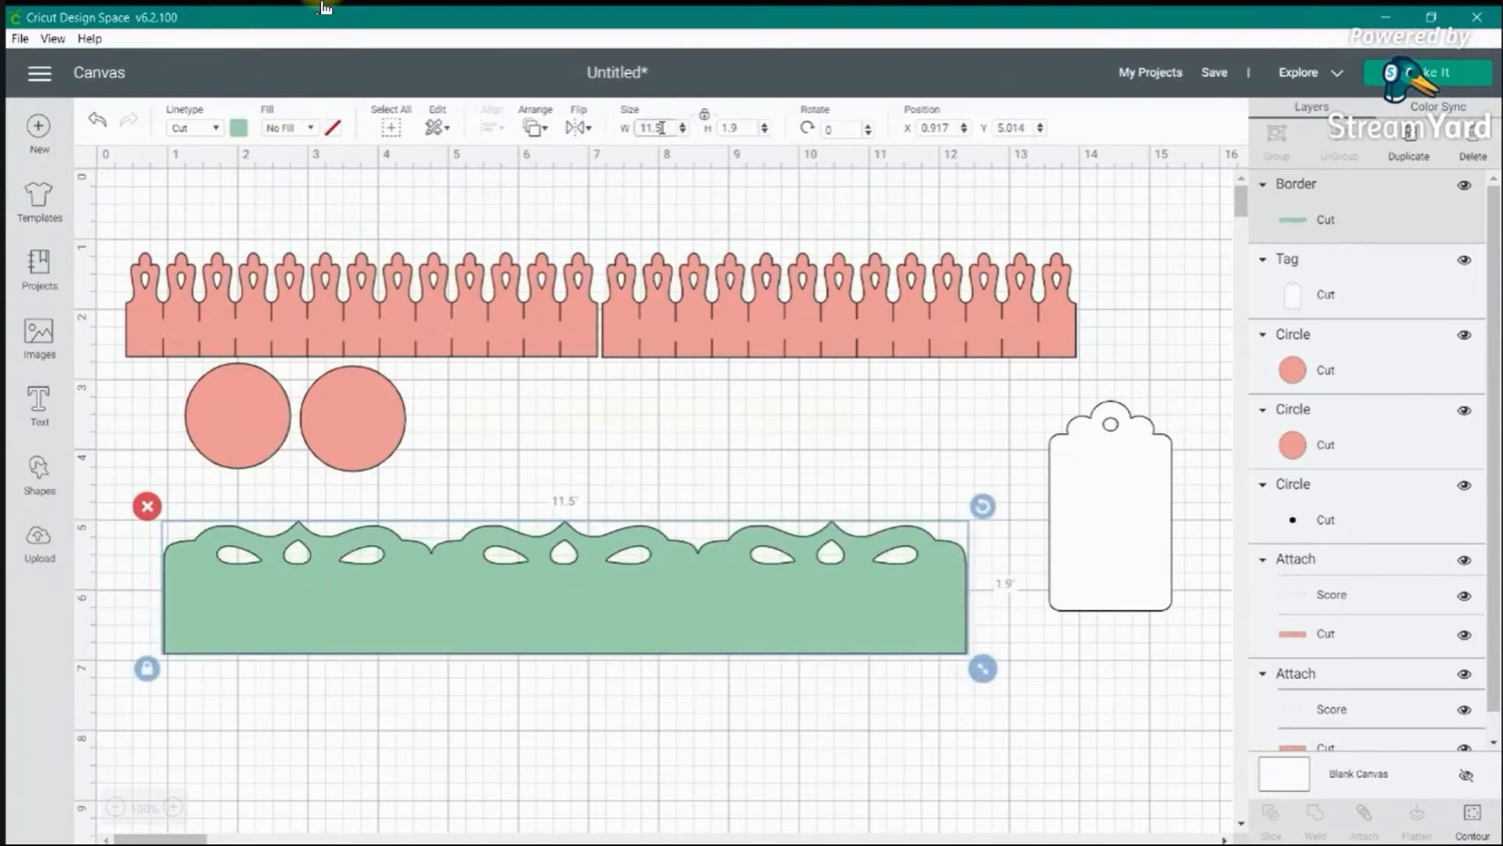
left_click(750, 128)
double_click(747, 128)
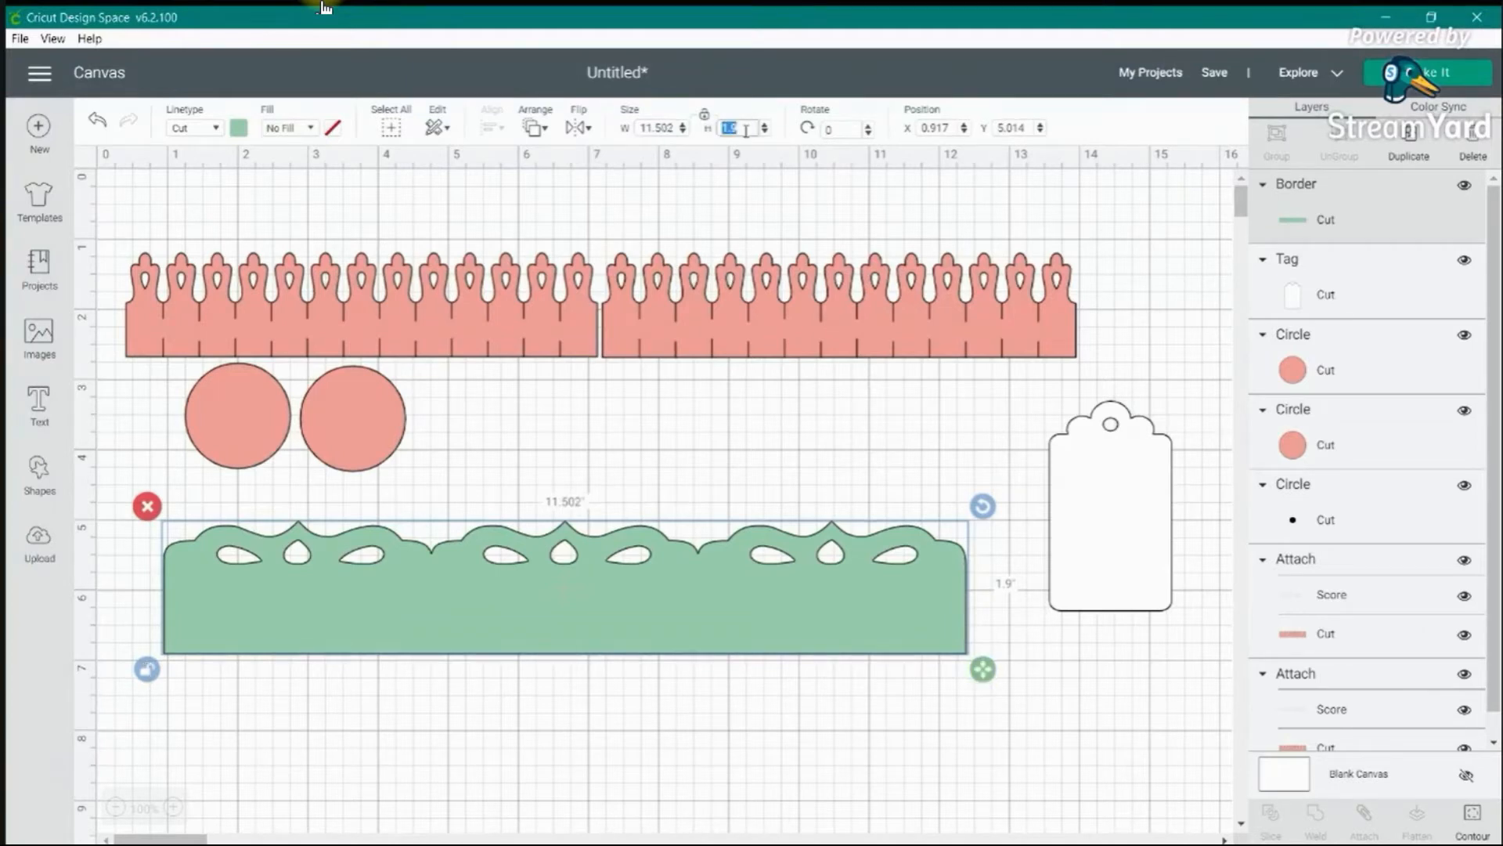
type("1")
key("Return")
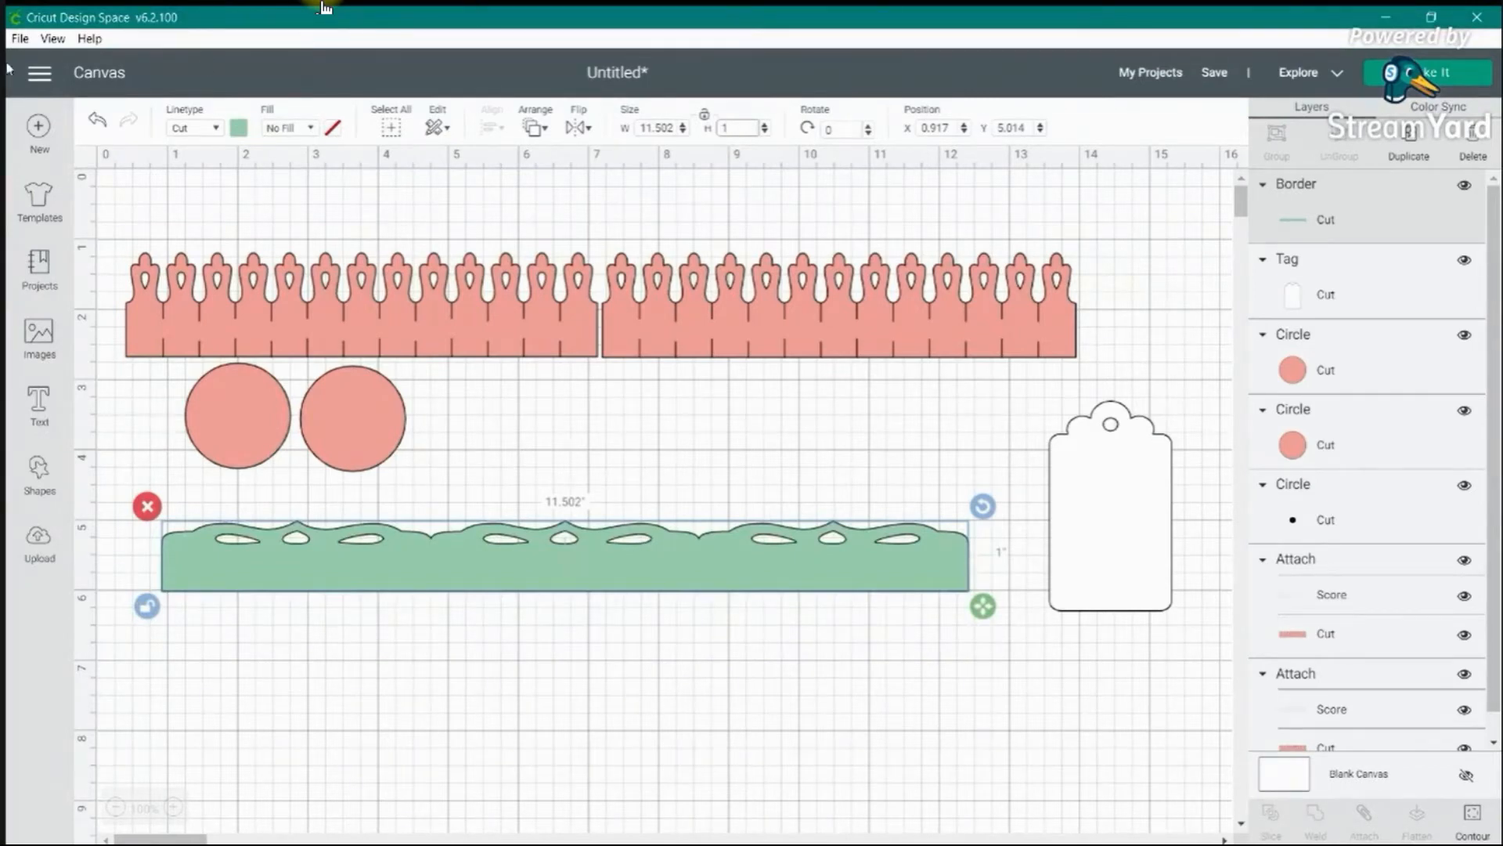
- Undo the stretching of the green border back to its proportional 1 in high size
left_click(99, 122)
left_click(100, 124)
left_click(100, 124)
left_click(101, 123)
left_click(100, 123)
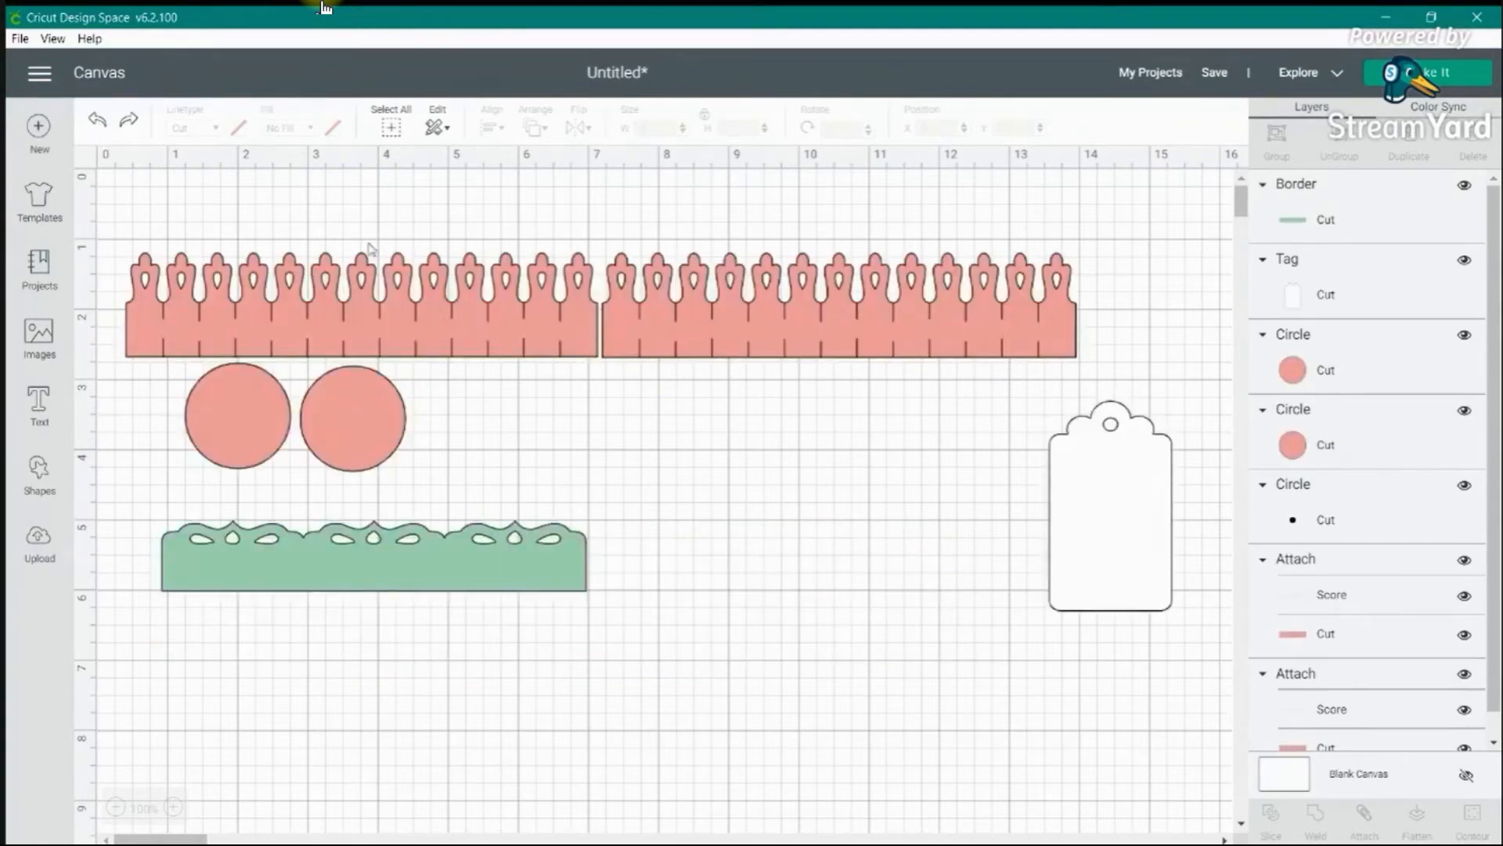
- Duplicate the 1 in high green border
left_click(436, 581)
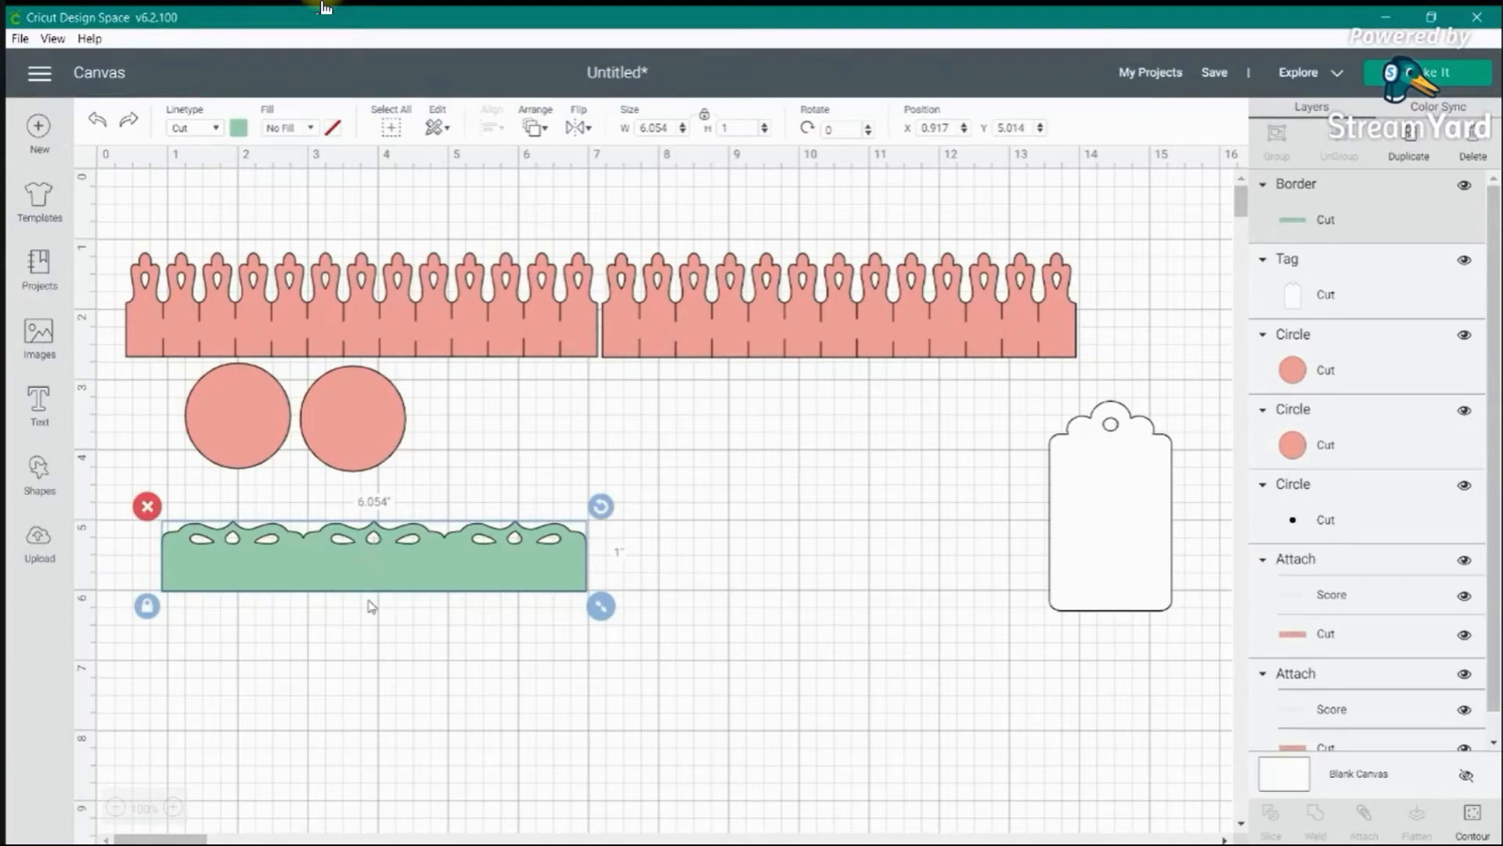
left_click(174, 808)
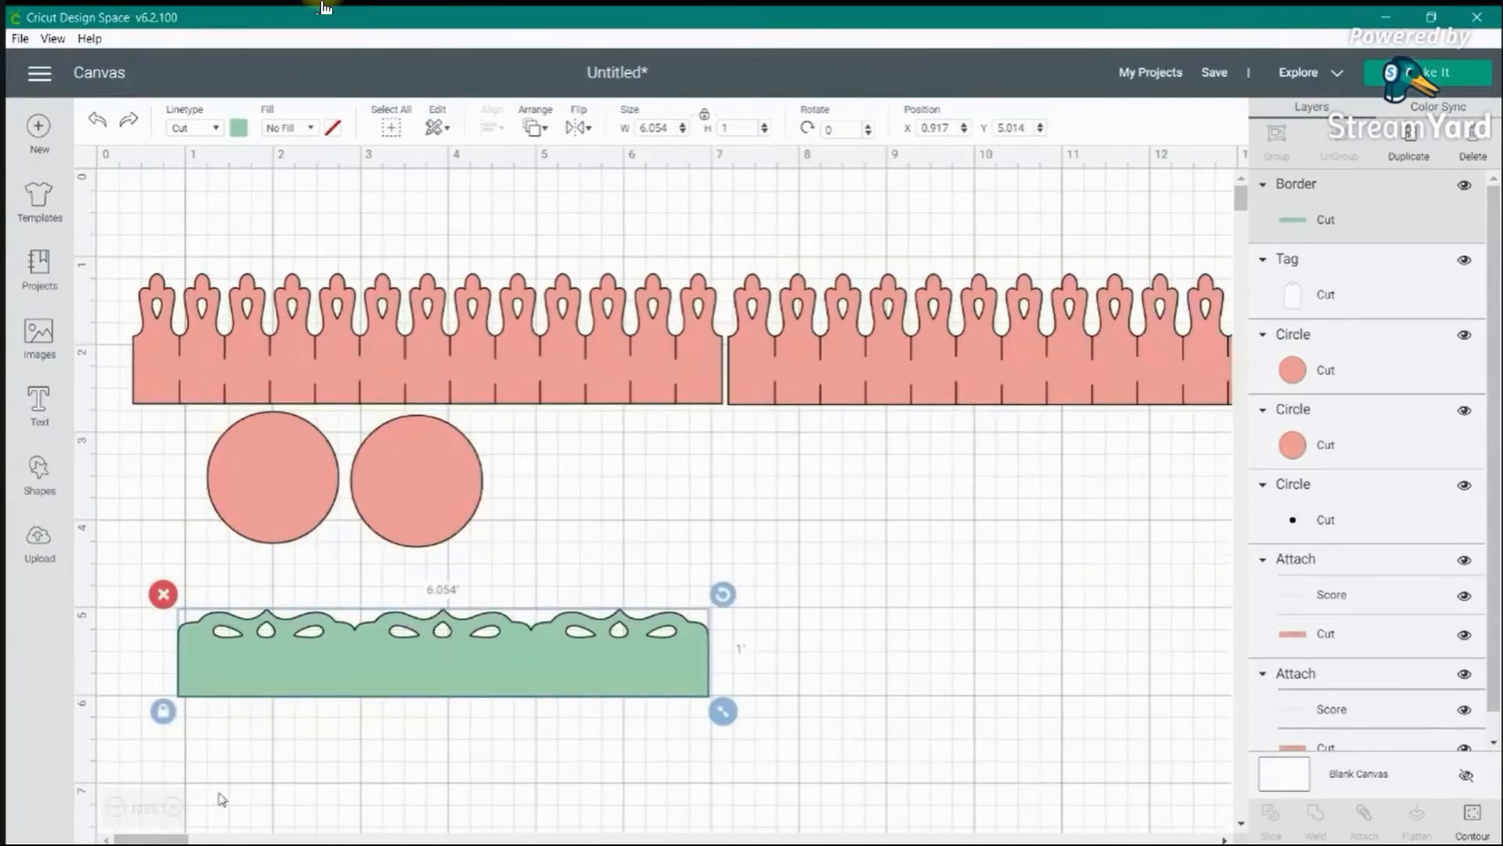
left_click_drag(1244, 200, 1244, 209)
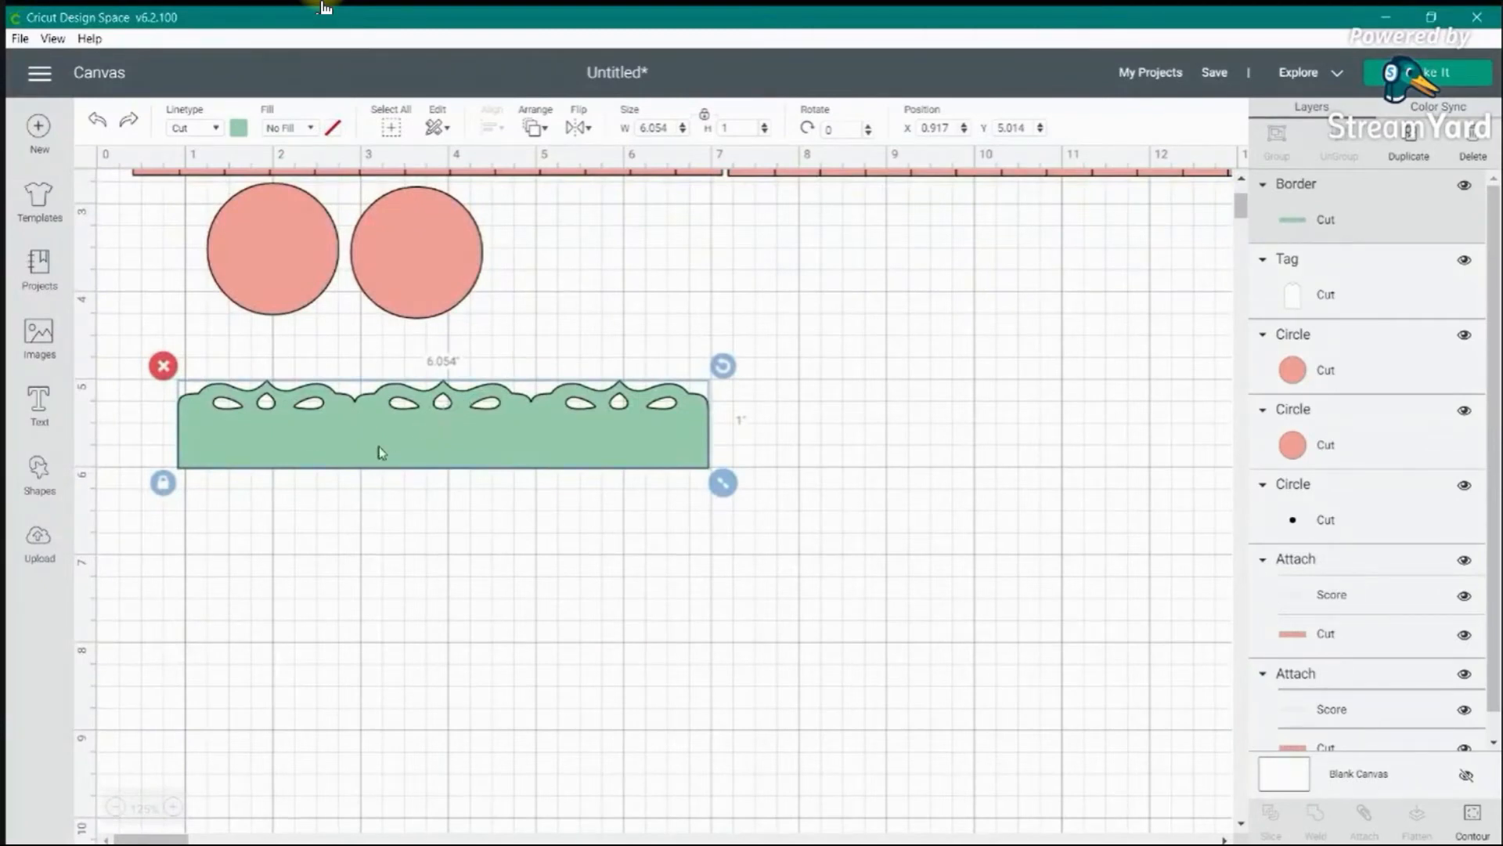
left_click(1411, 154)
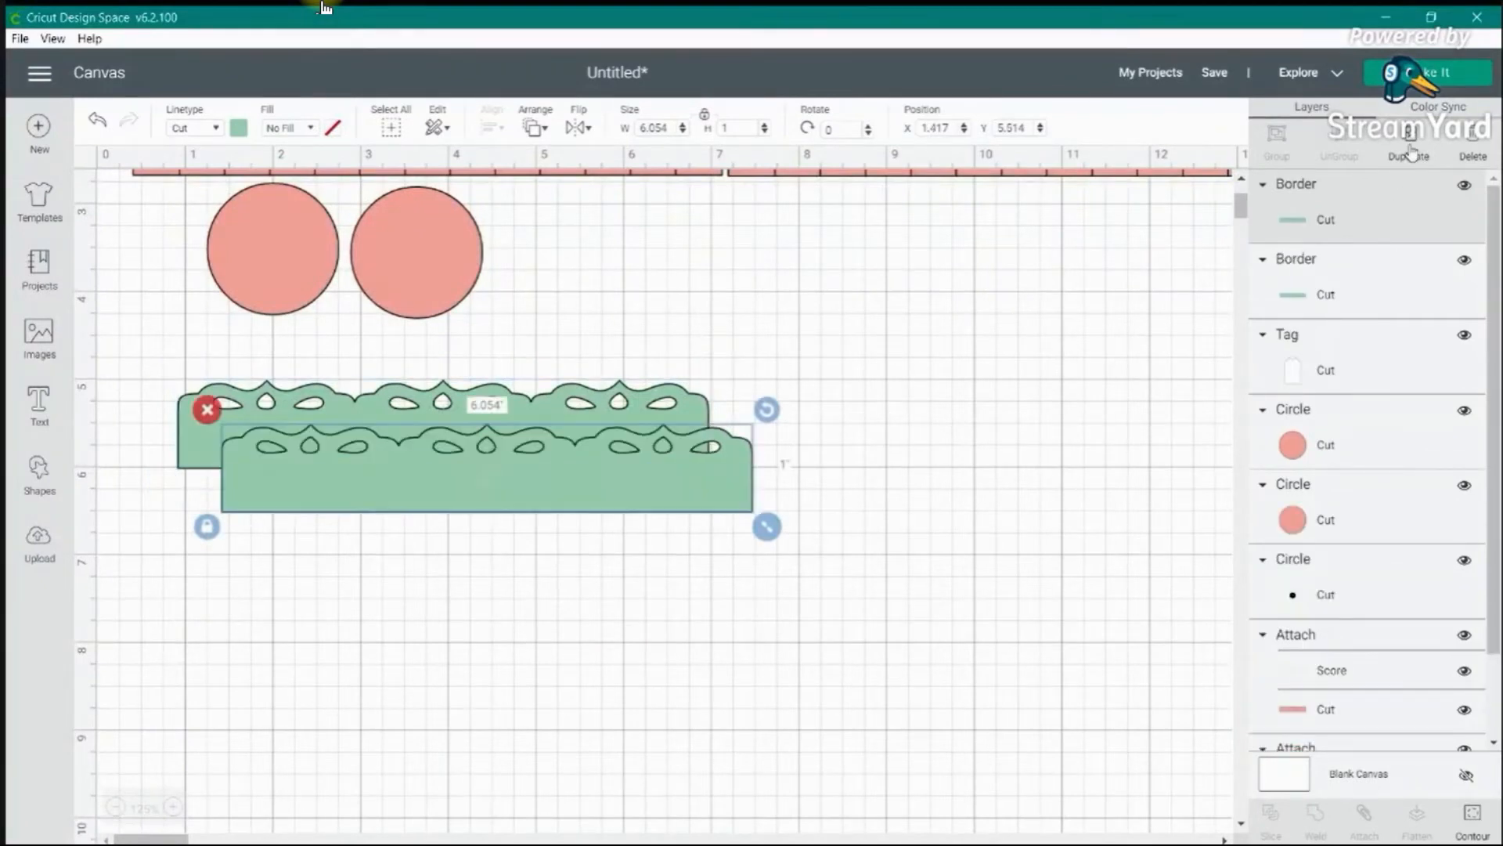
- Place the duplicate green border end to end with the original, slightly overlapping its far end, at about X 6.93
left_click_drag(624, 454, 960, 425)
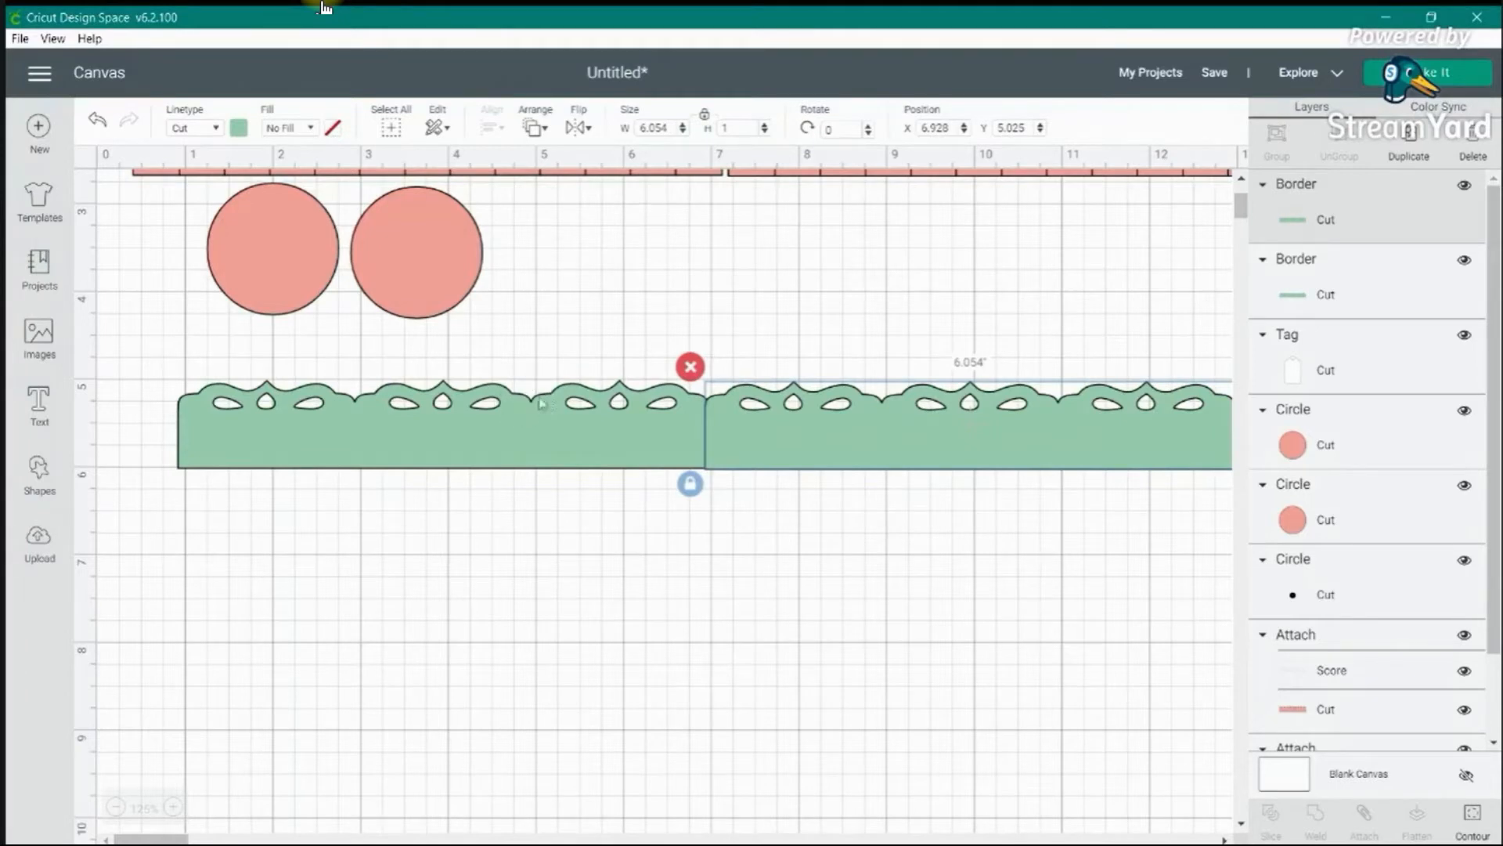
left_click_drag(741, 427, 745, 426)
left_click(737, 510)
- Align the two green borders along their bottom edges and weld them into one long border
left_click_drag(745, 536, 667, 370)
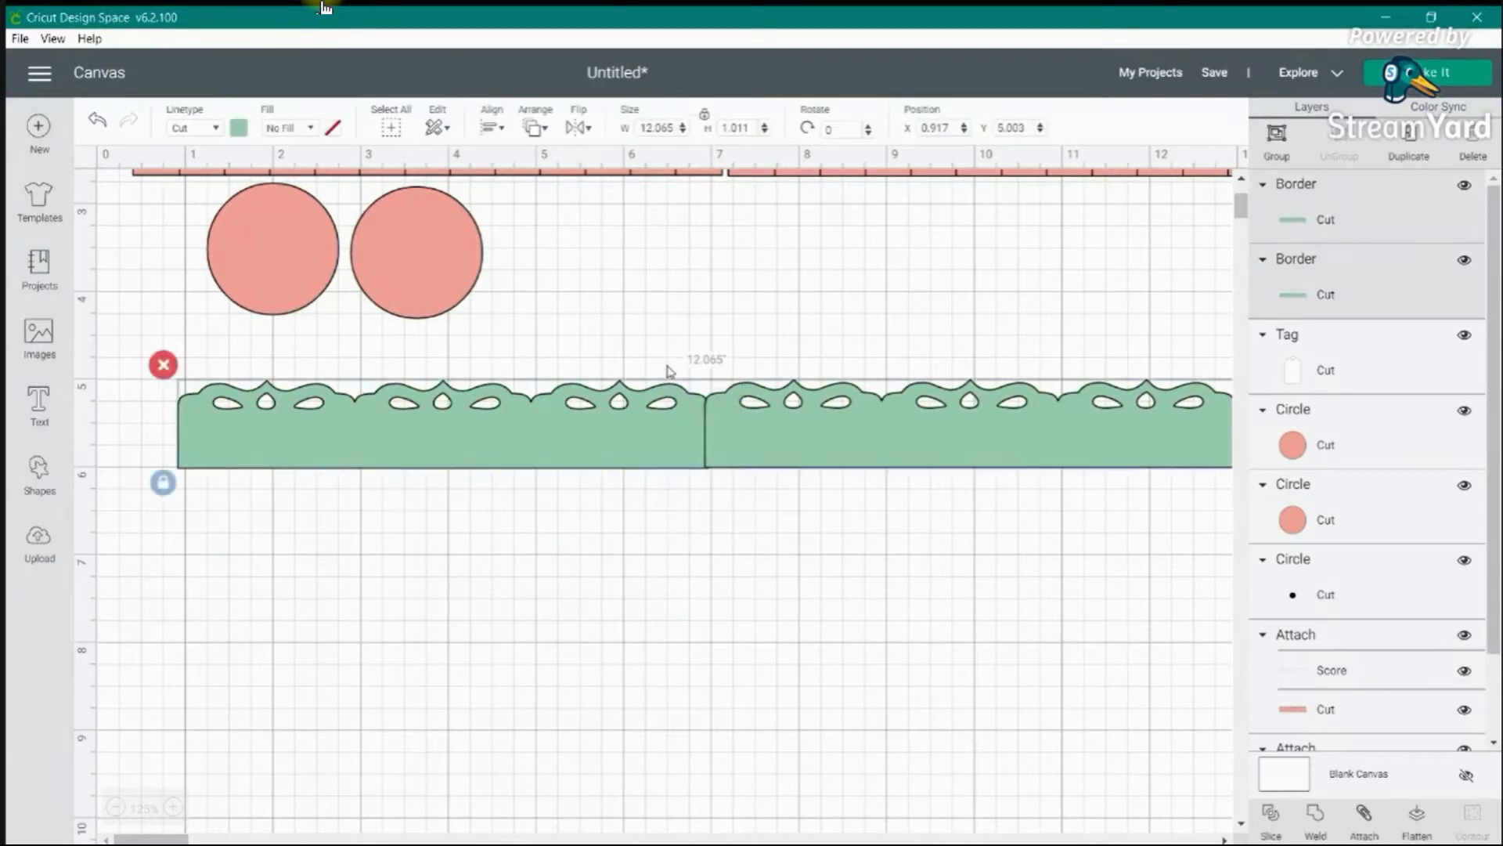
left_click(490, 130)
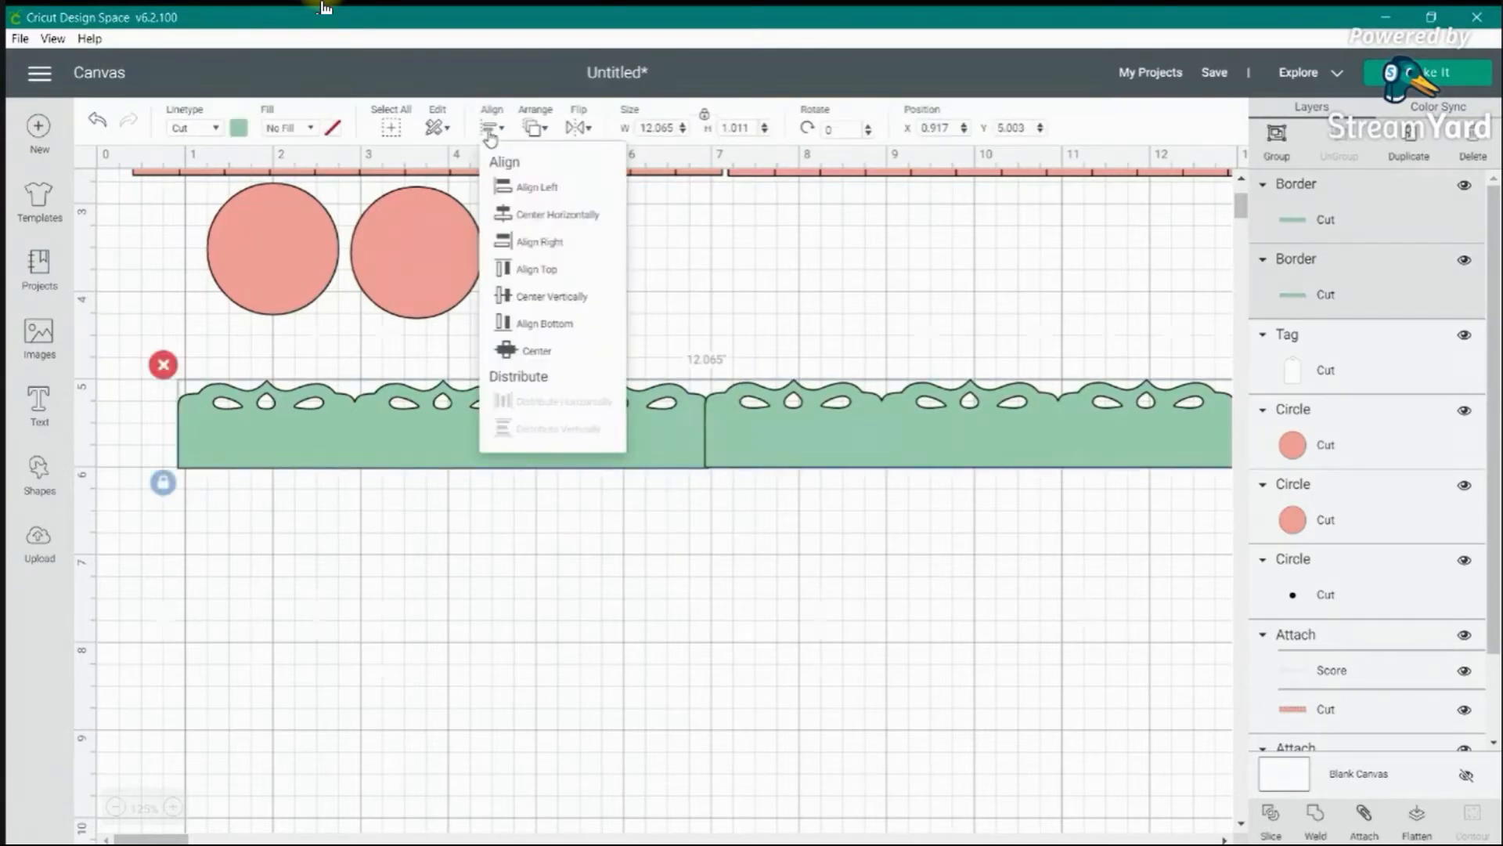
left_click(521, 324)
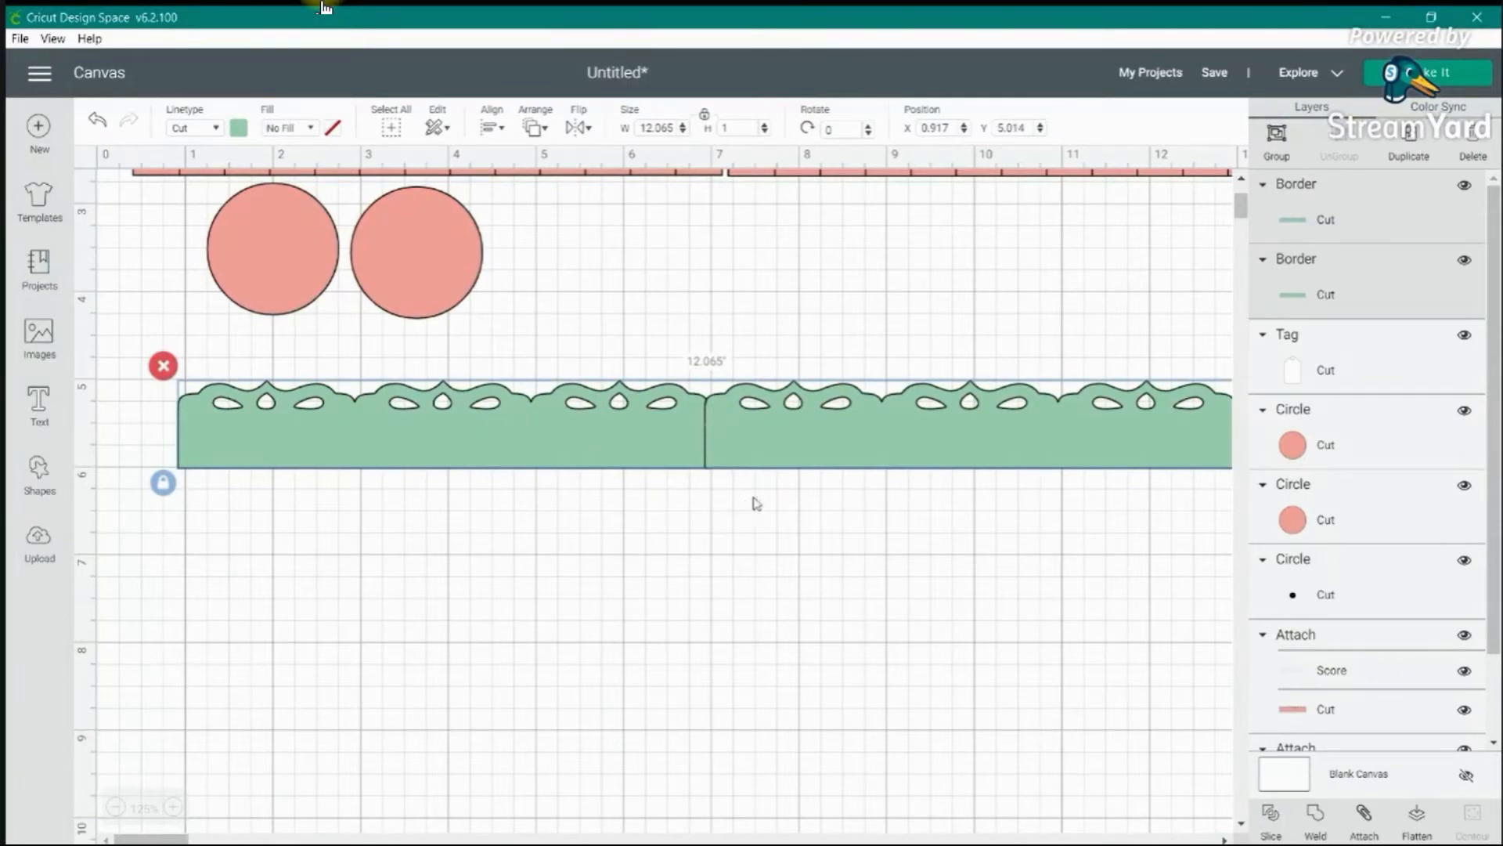
left_click(1316, 818)
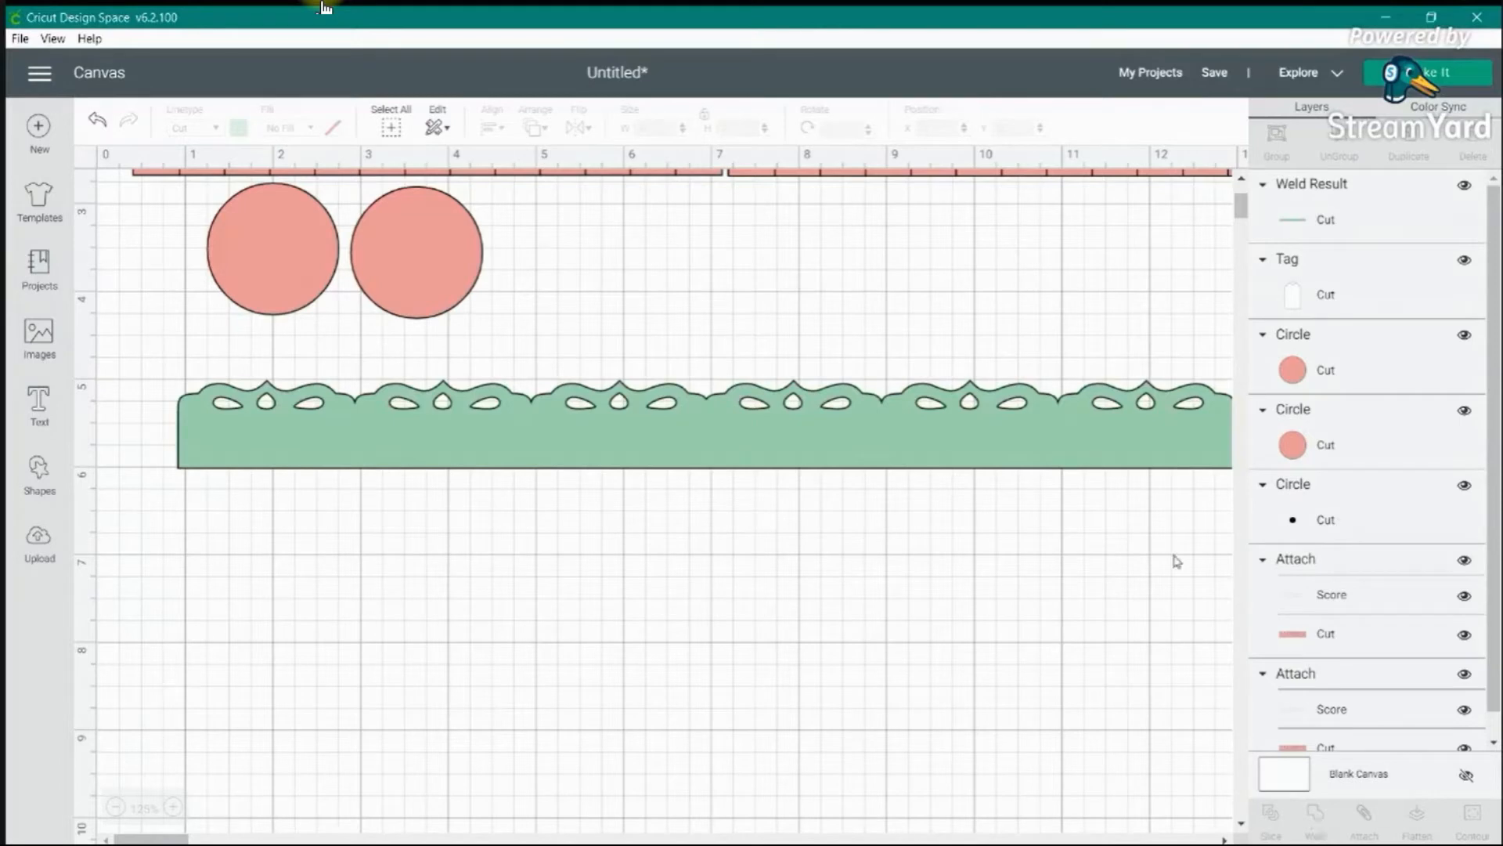
- With proportions unlocked, set the welded border's width to 11.5 in and place it below the circles at about X 0.46, Y 4.66
left_click_drag(1072, 436, 1015, 433)
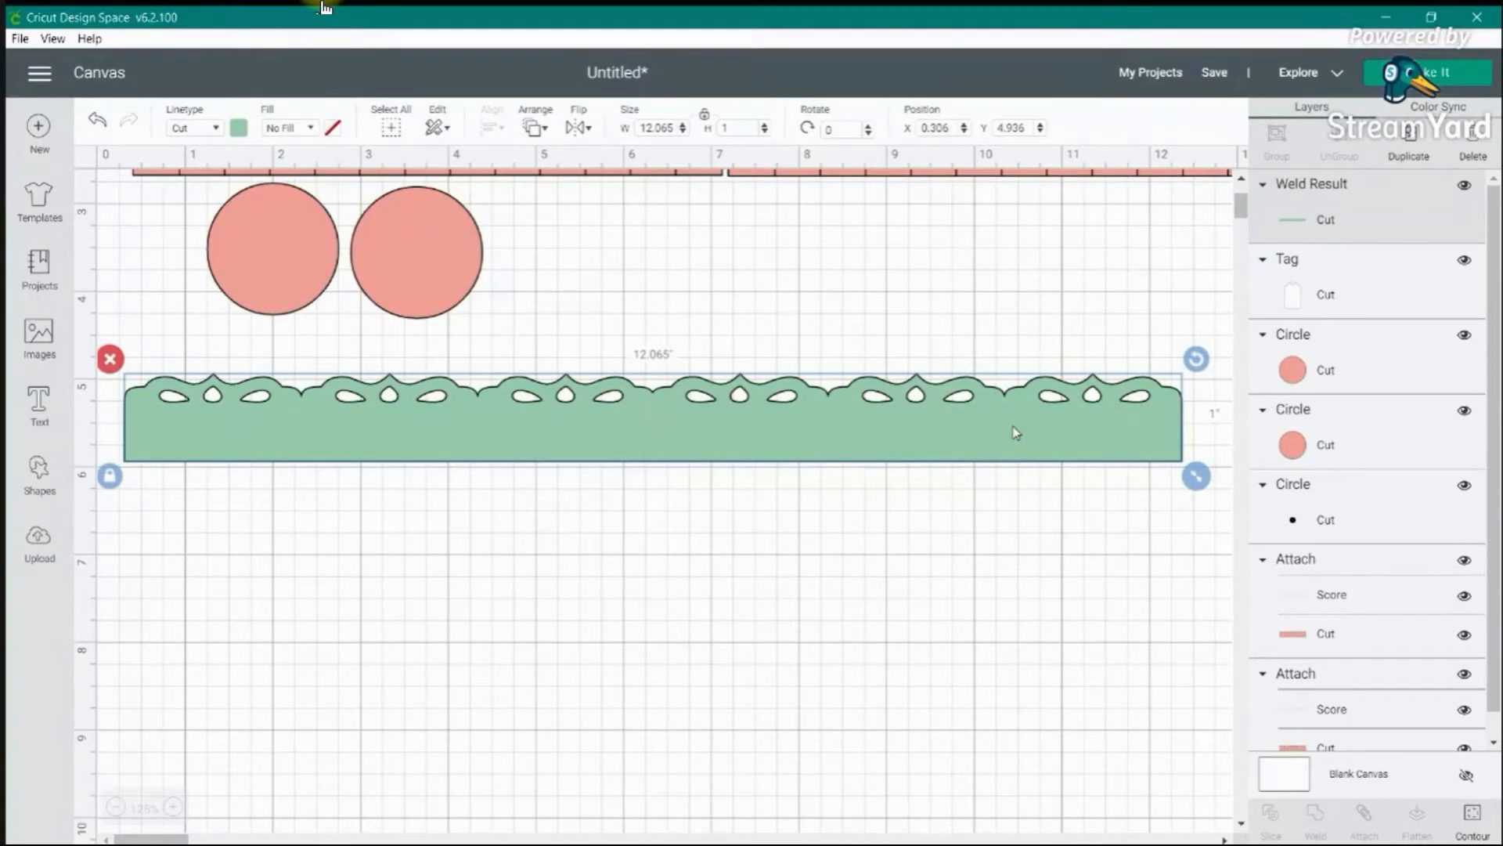
double_click(667, 128)
left_click(704, 115)
left_click(673, 128)
type("11.5")
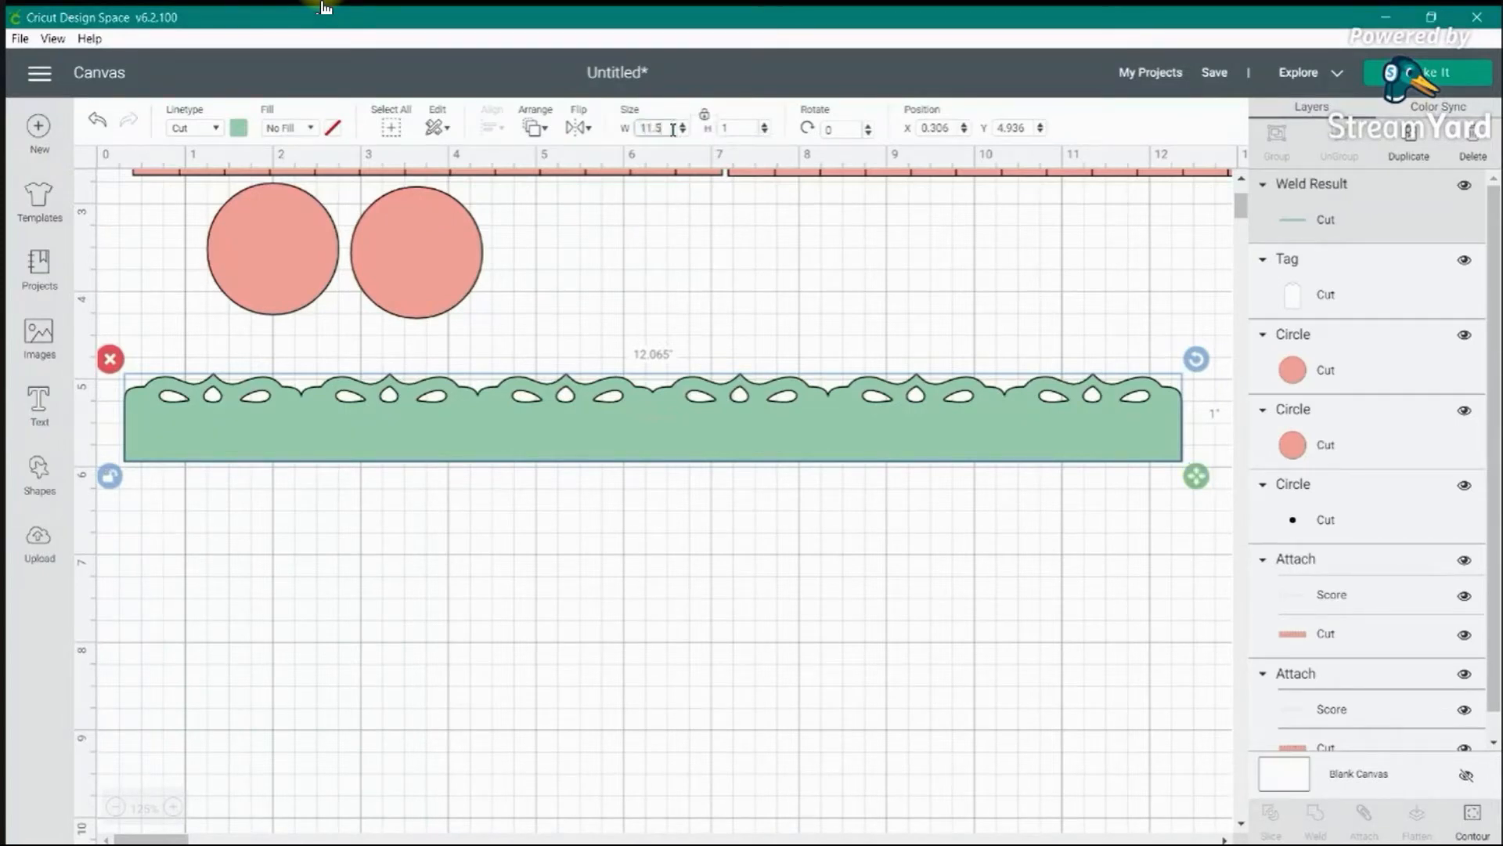
key("Return")
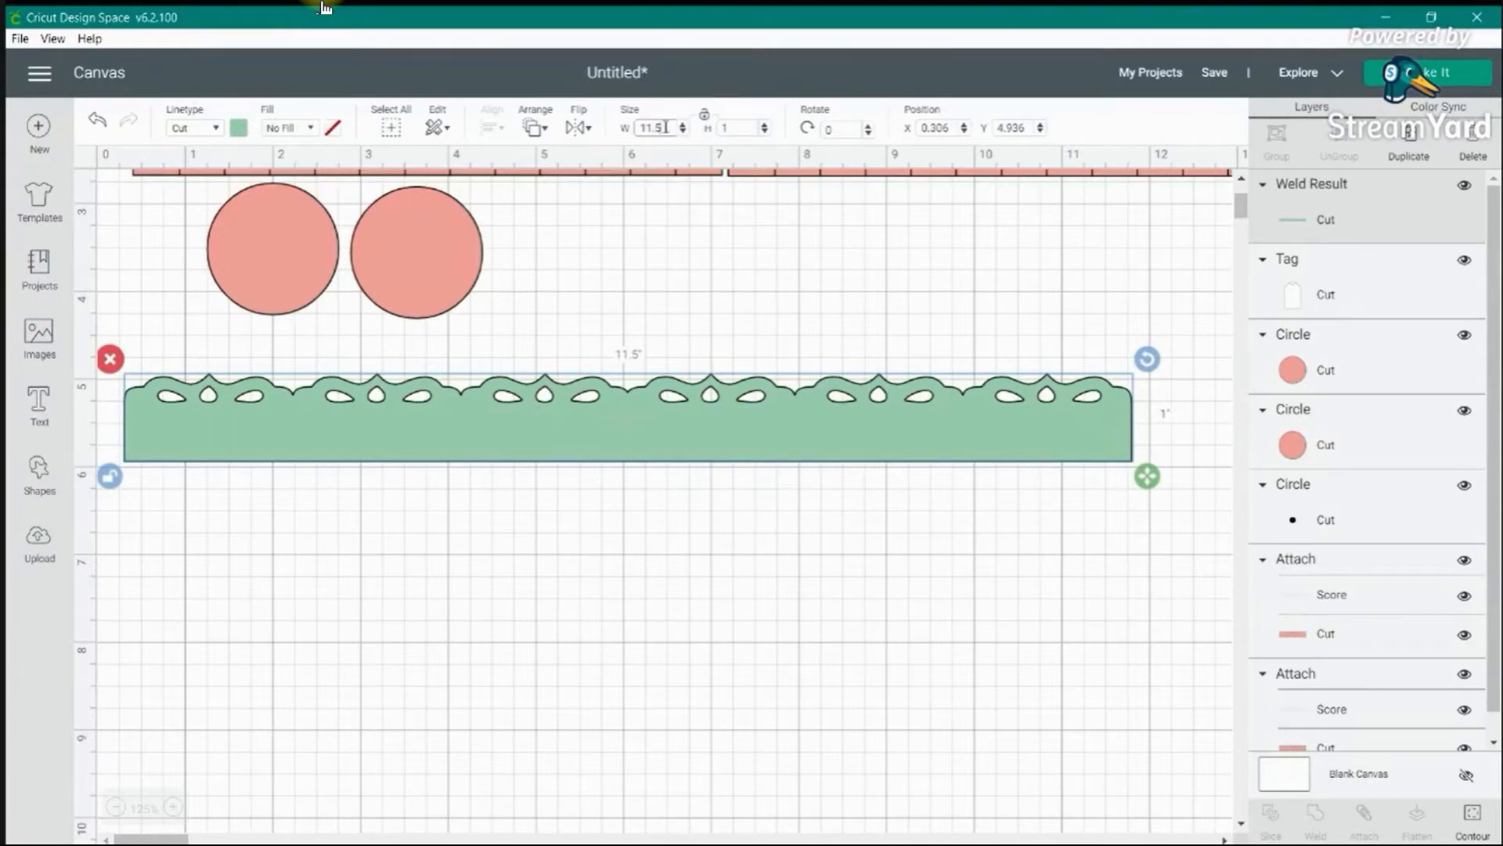
left_click(741, 129)
left_click_drag(488, 434, 502, 407)
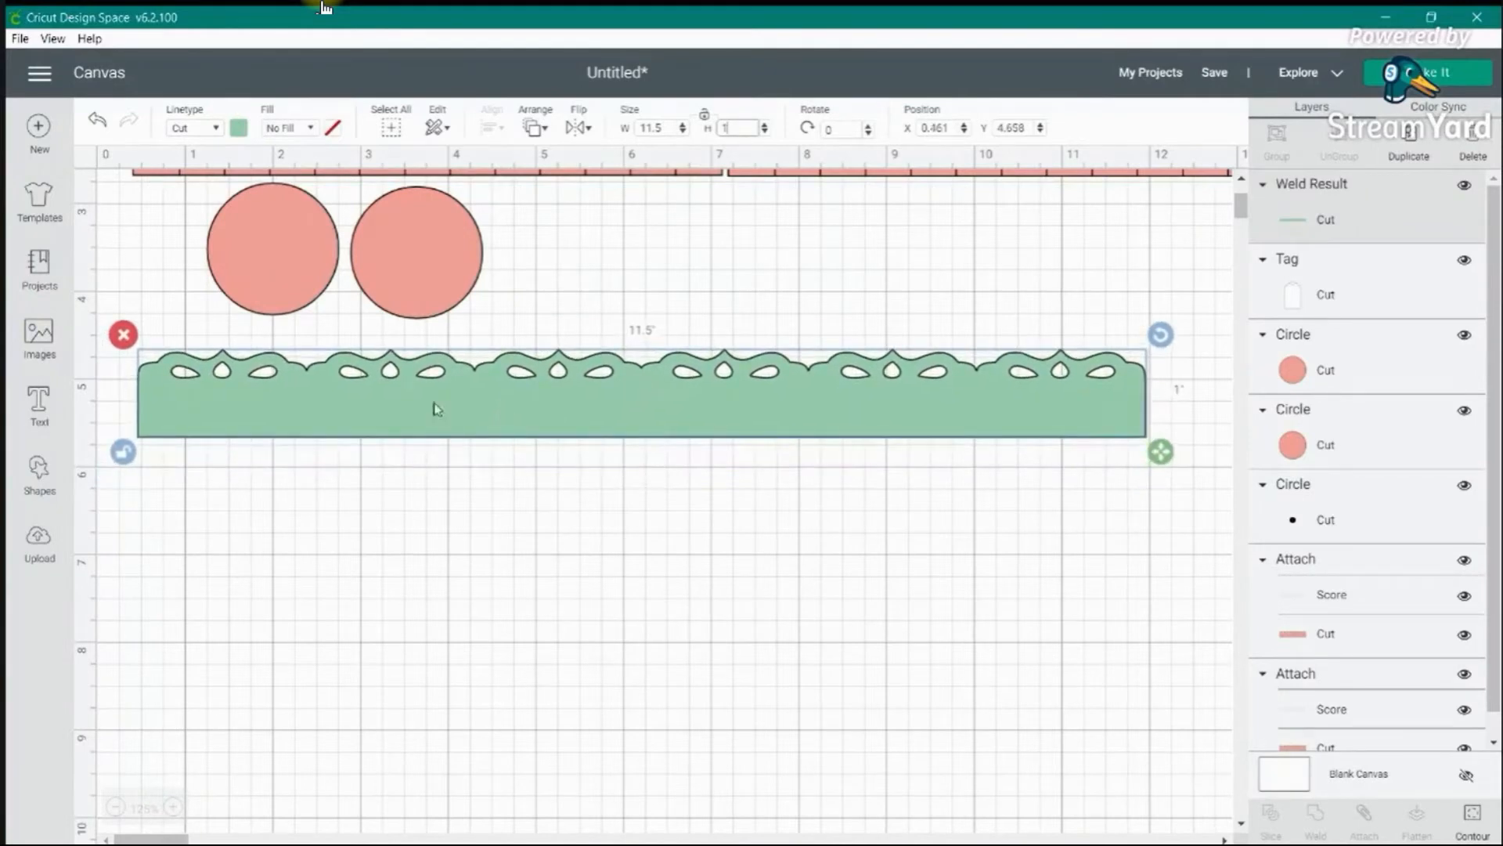
- Recolour the scalloped border strip dark grey
left_click(239, 126)
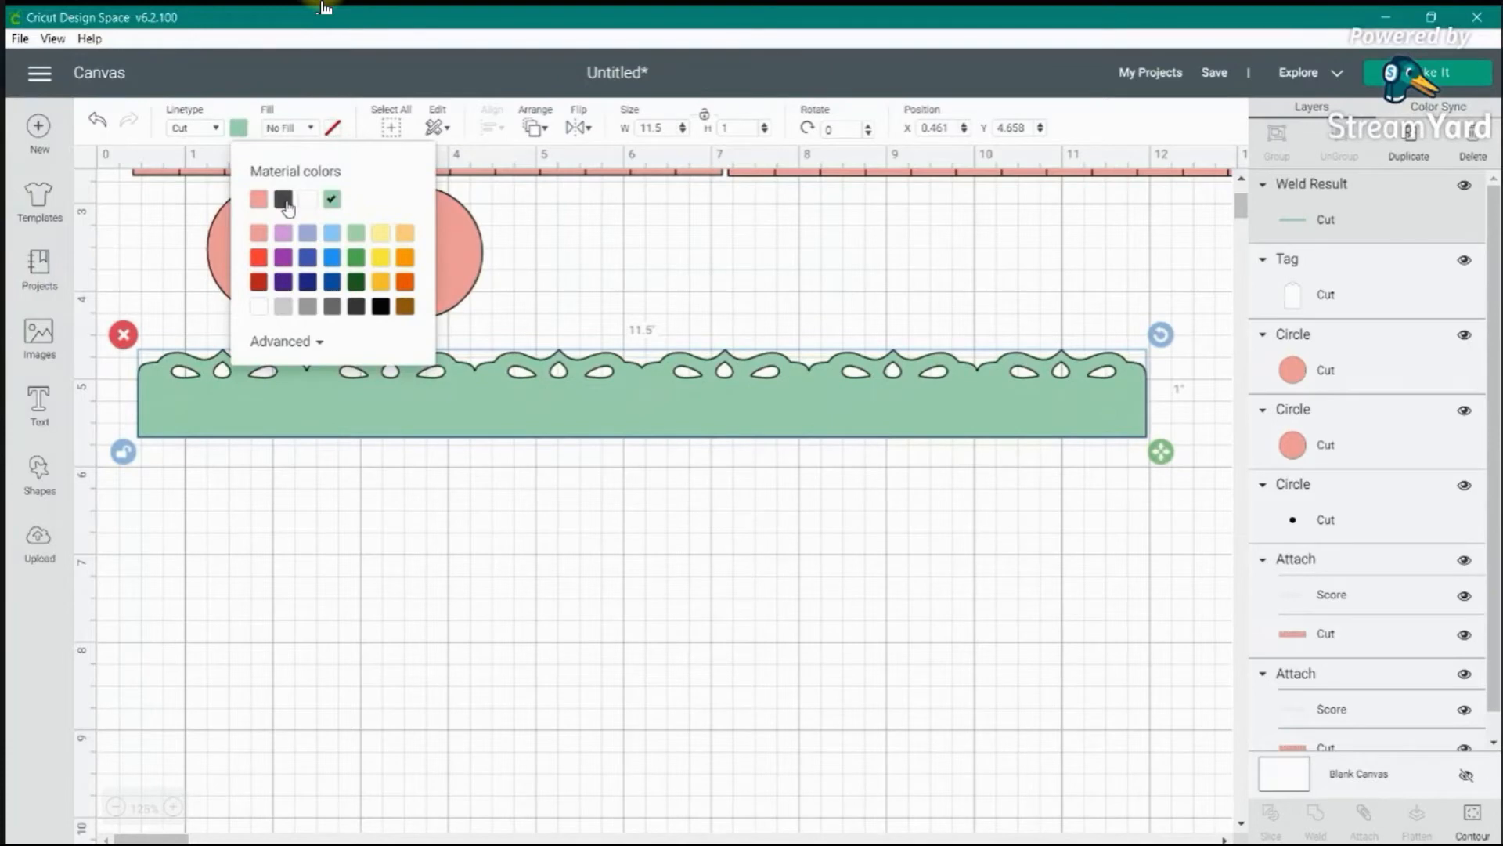
left_click(358, 312)
left_click(499, 485)
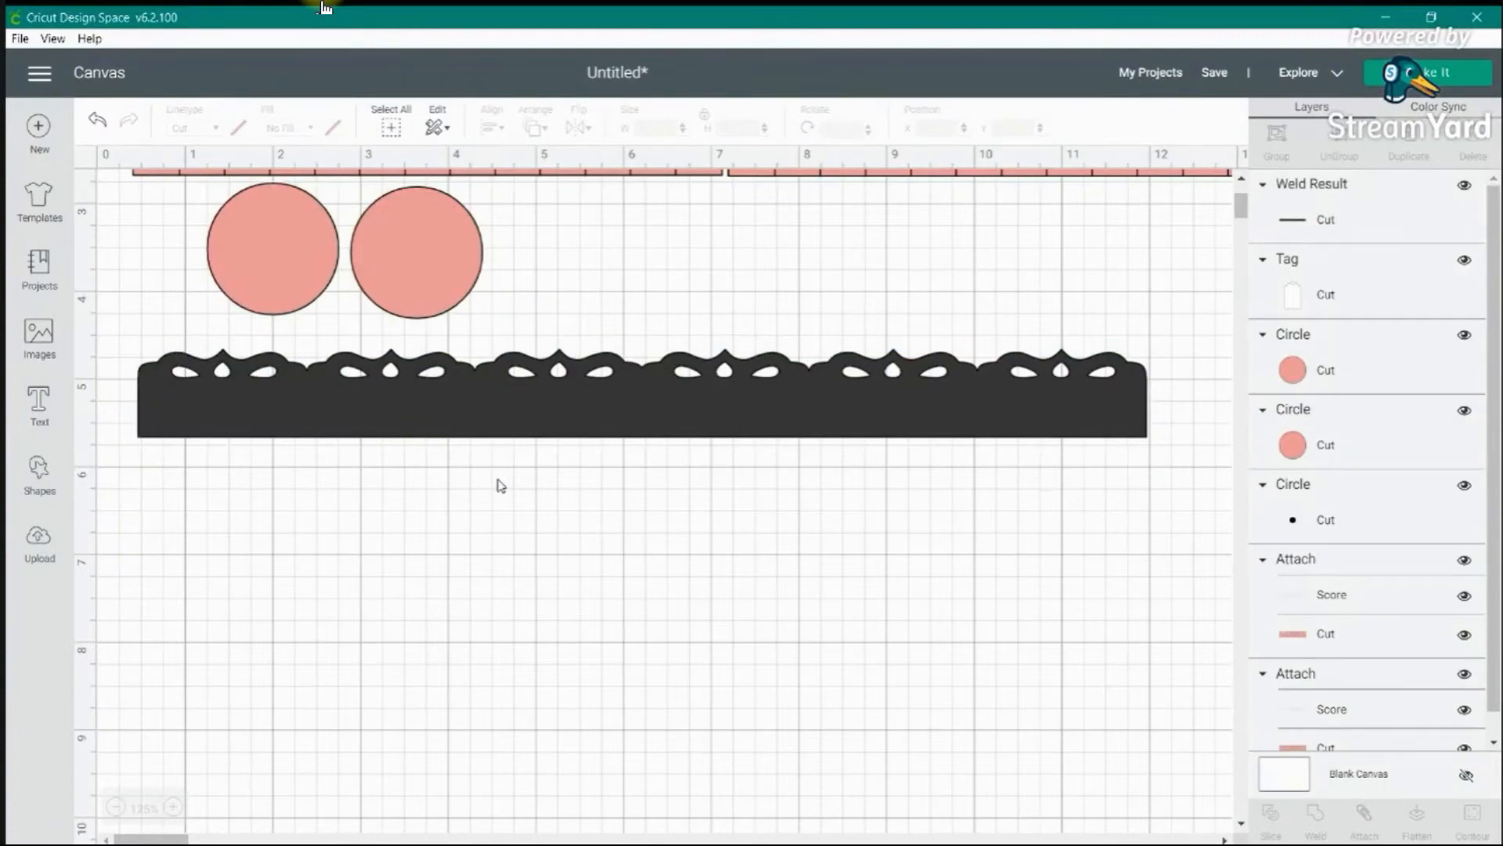
scroll(501, 486, "up", 5)
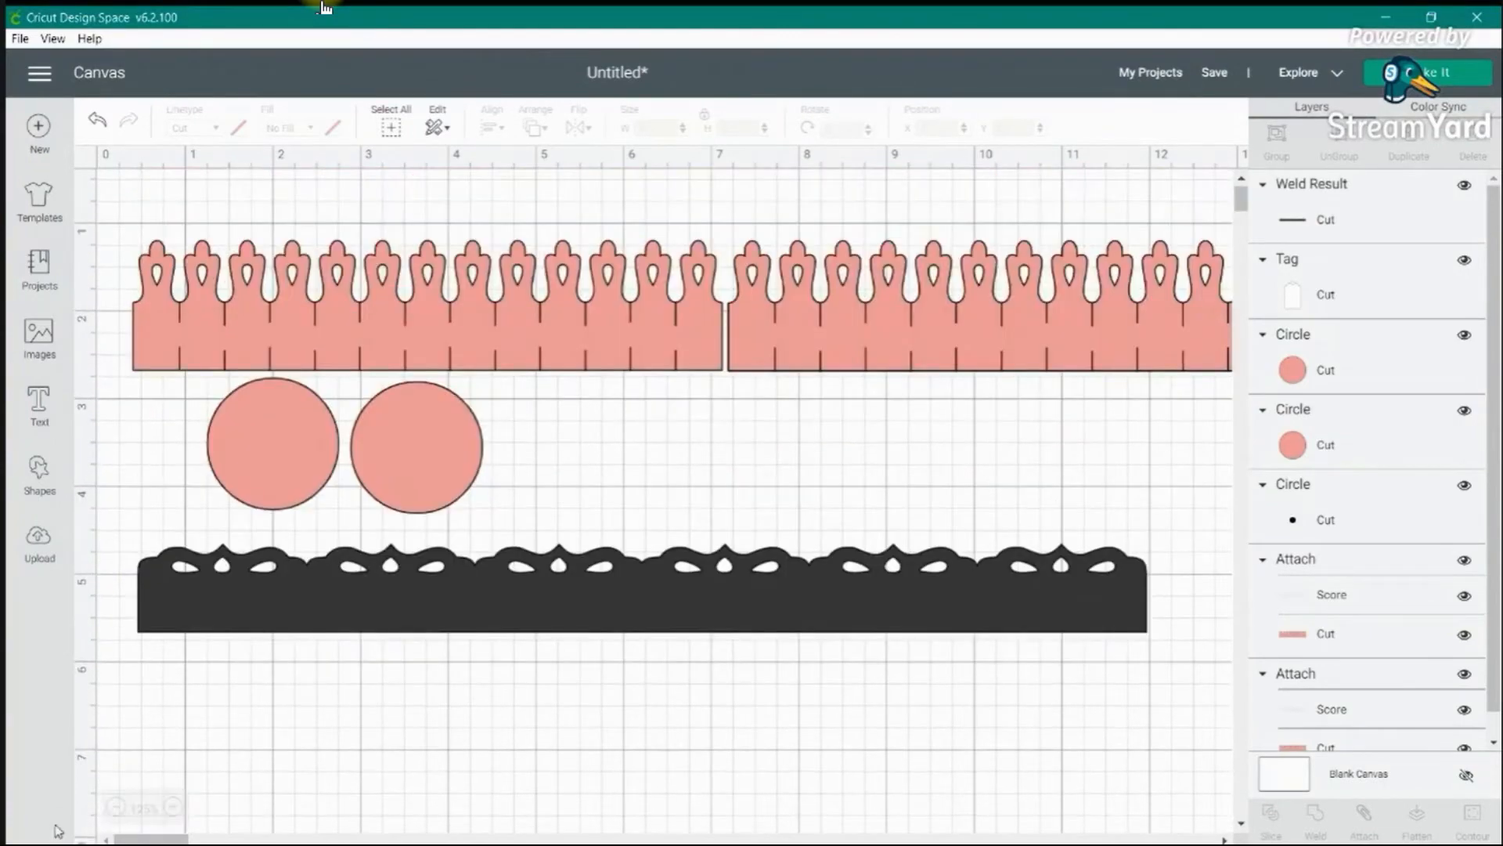
left_click(115, 807)
scroll(766, 577, "down", 5)
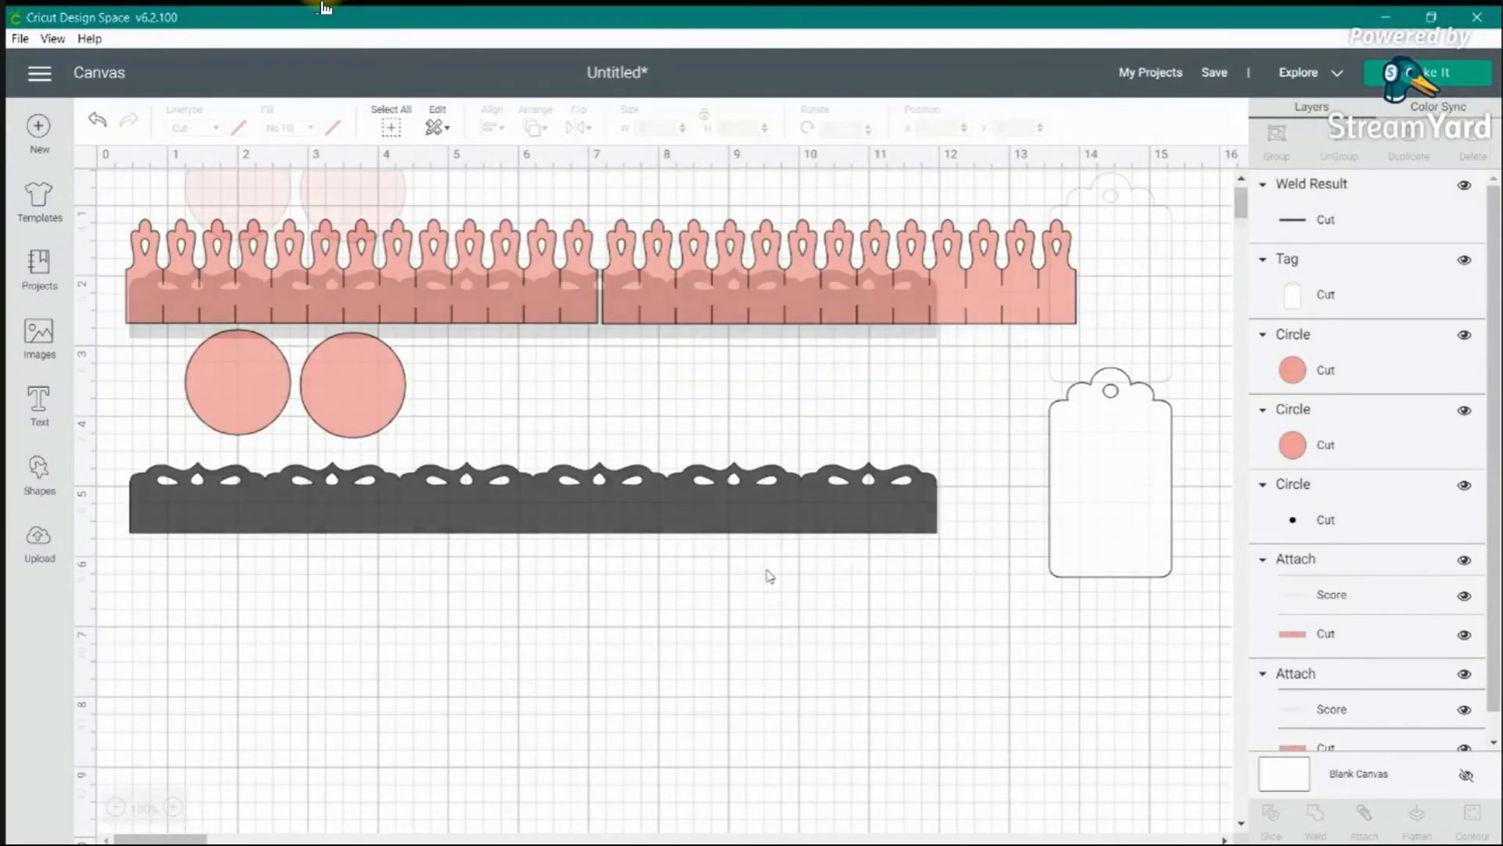
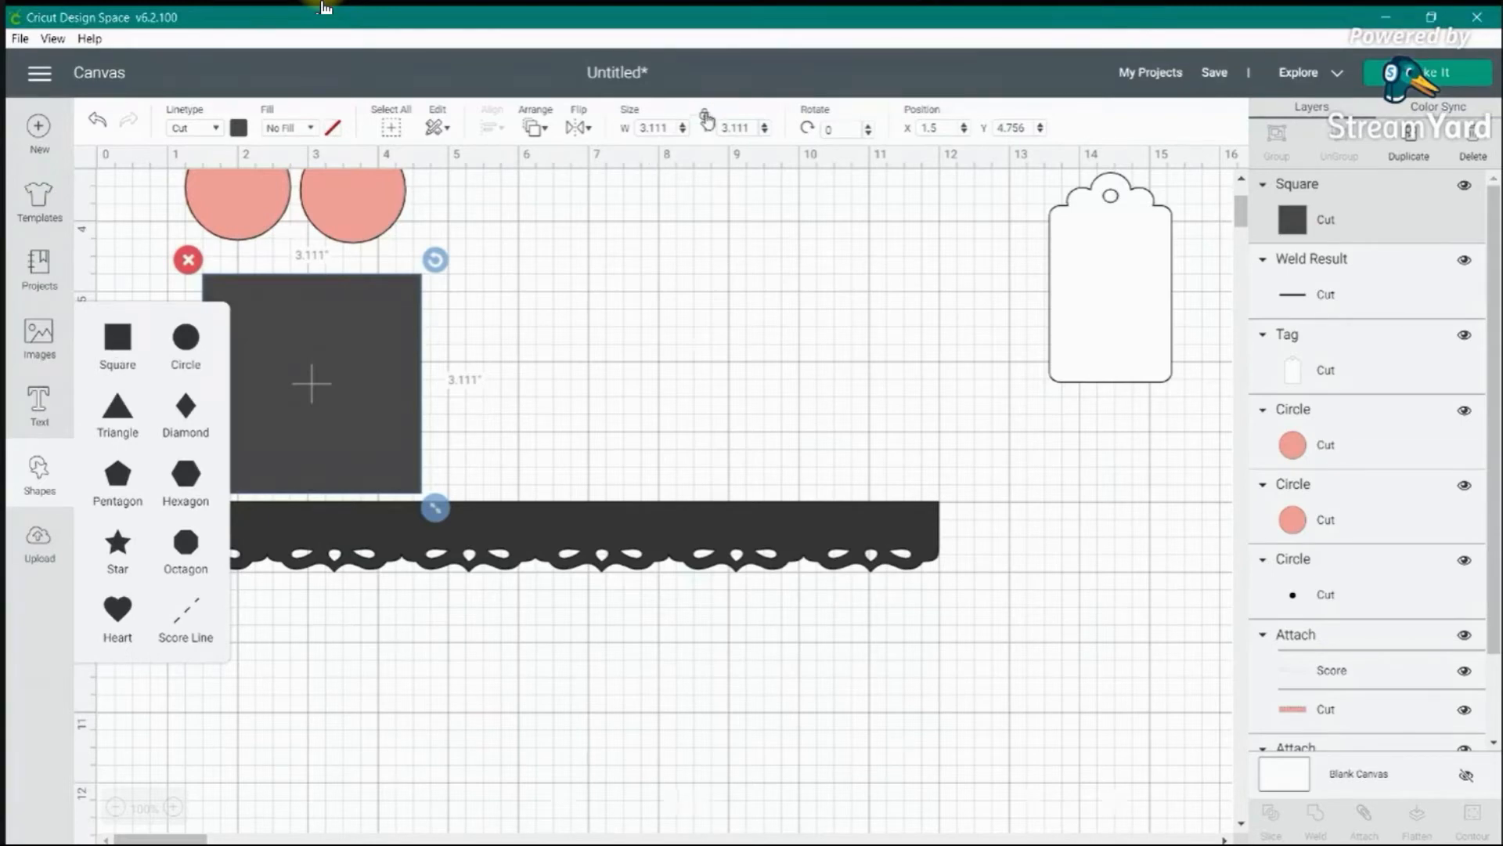
- Resize the new square into a band 11.5" wide and 1.75" high
left_click(674, 127)
type("11.5")
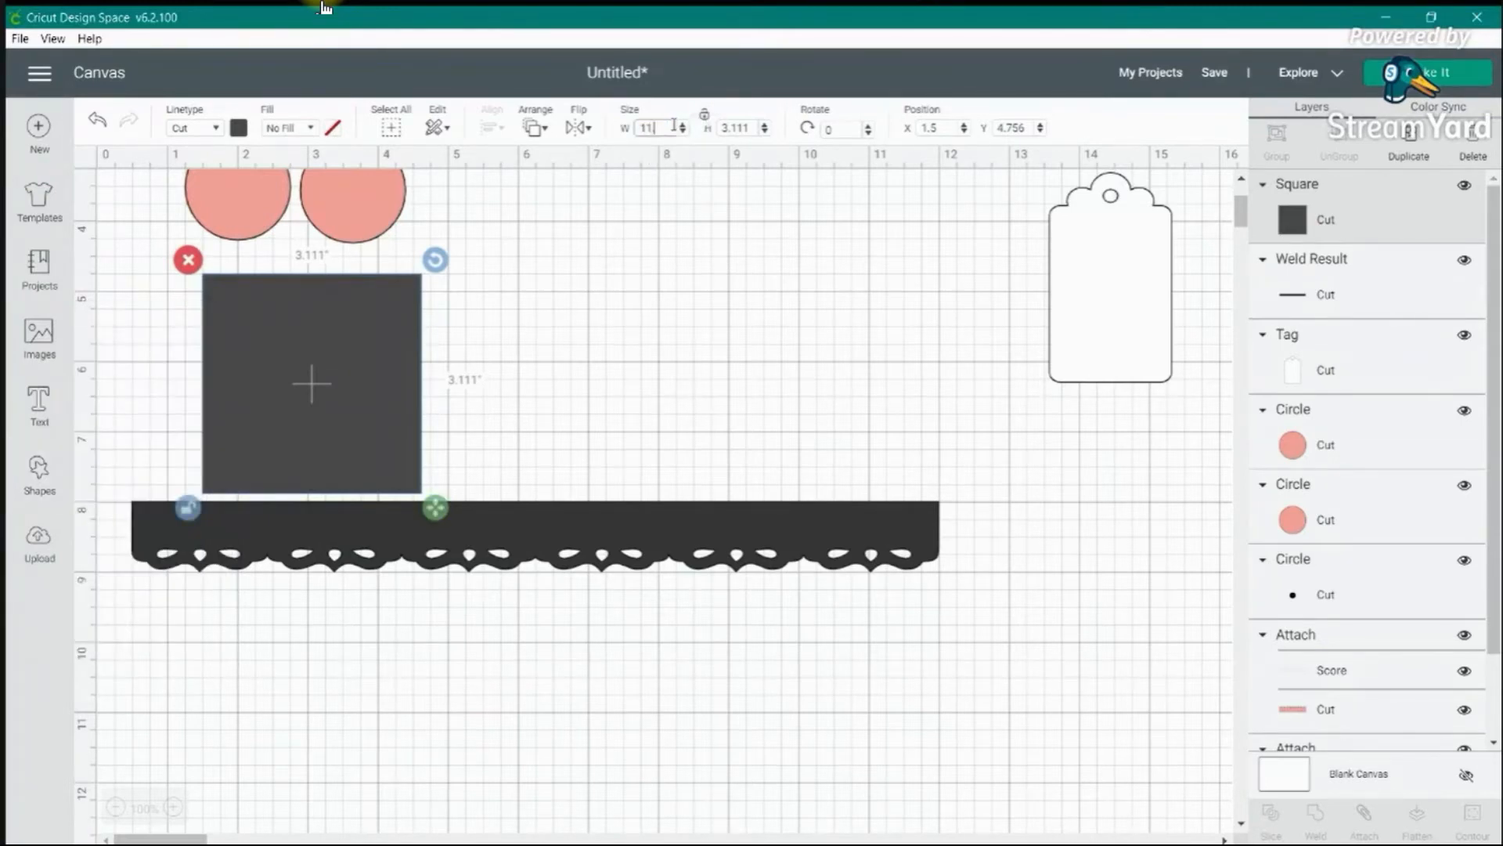
left_click(743, 128)
type("1.75")
key("Return")
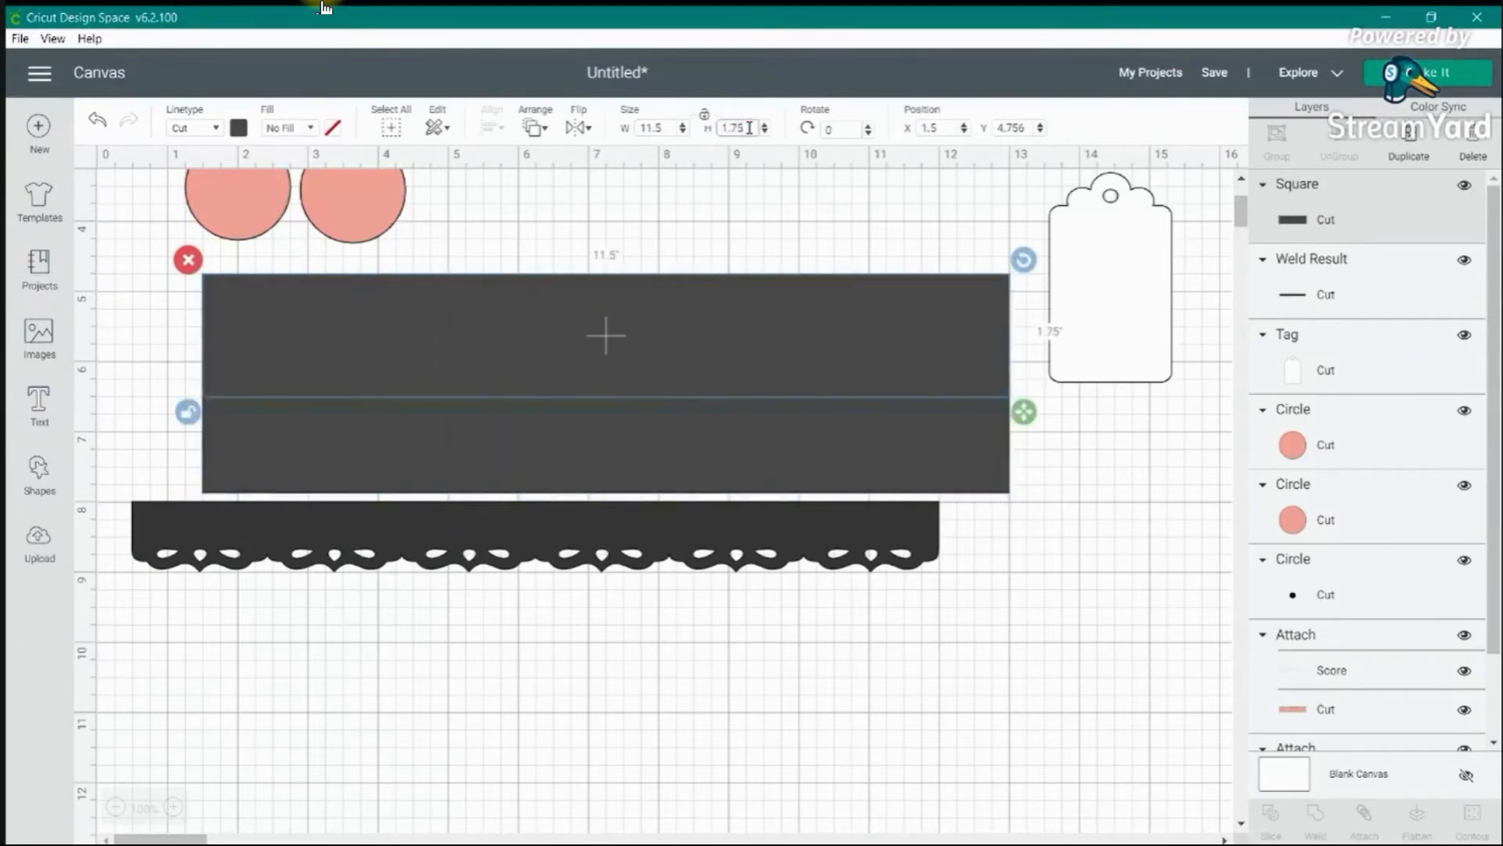
- Recolour the 11.5" band red and move it over the straight upper edge of the dark border strip
left_click(245, 130)
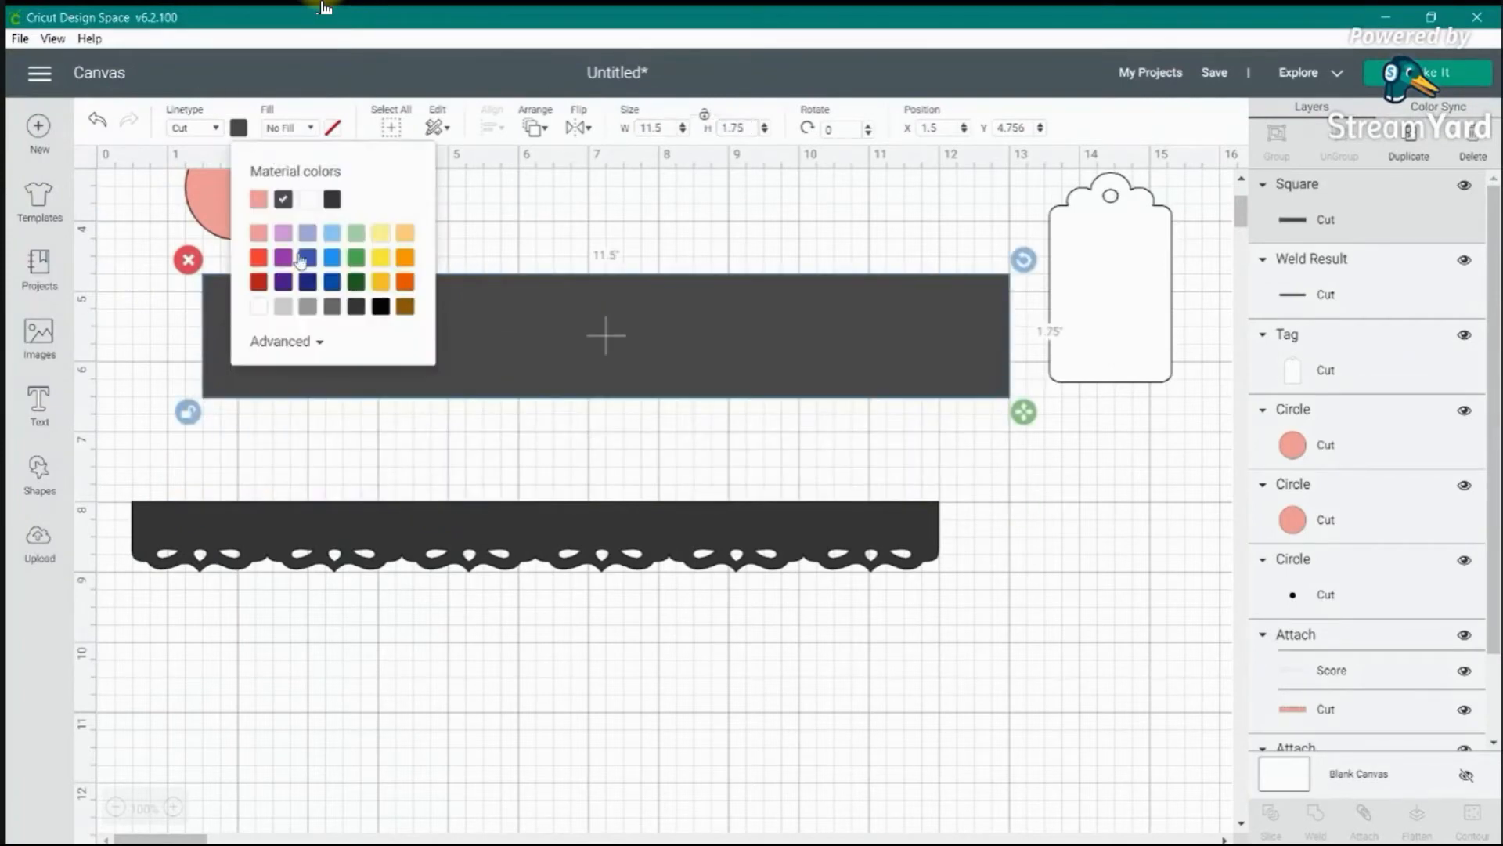
left_click(258, 260)
left_click_drag(799, 349, 728, 470)
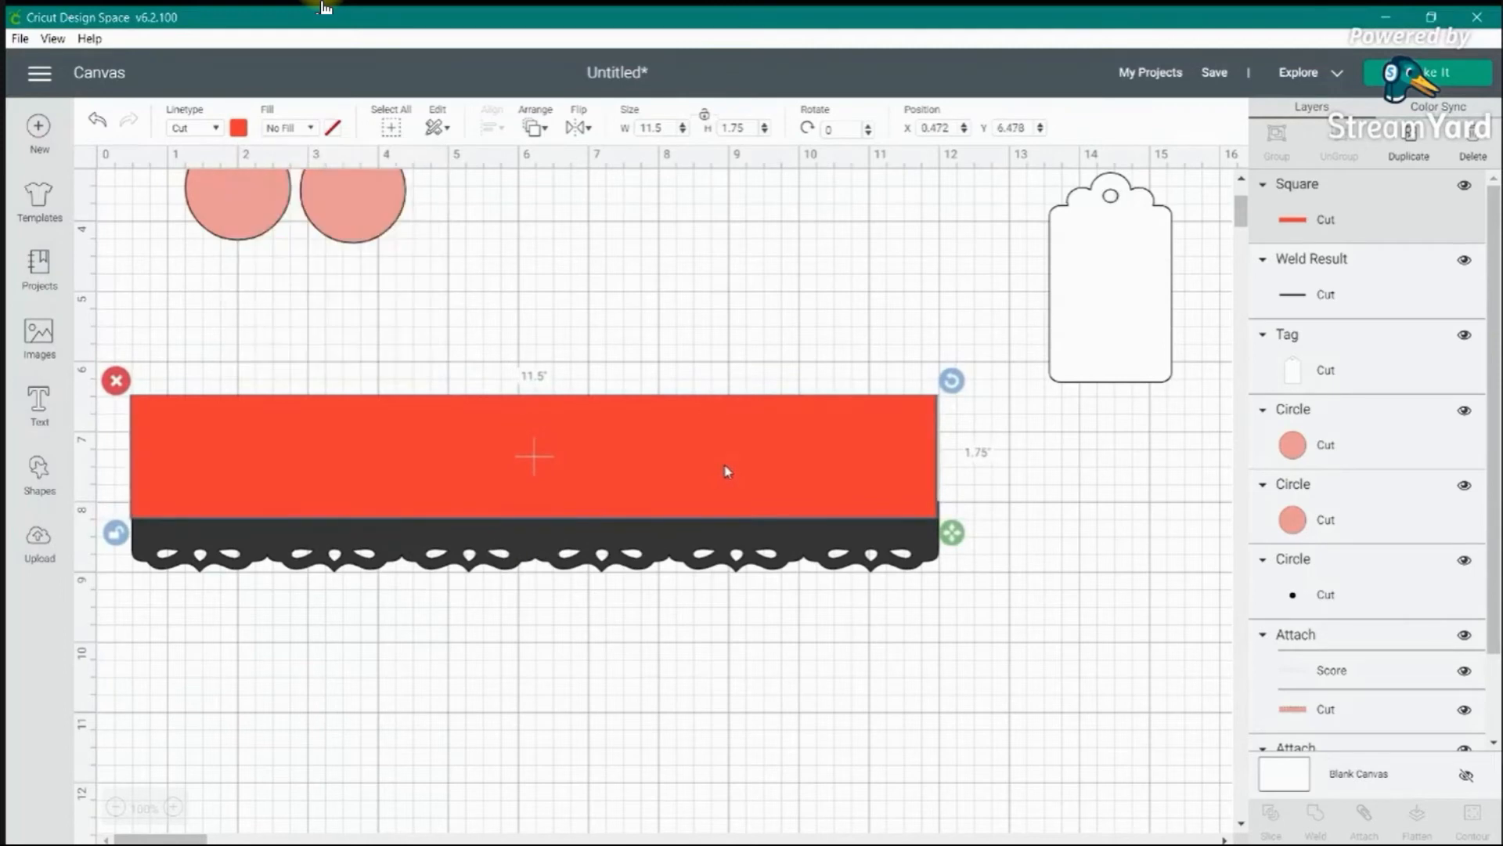
- Give the band a custom light pink colour and align its ends with those of the dark border strip
left_click(242, 131)
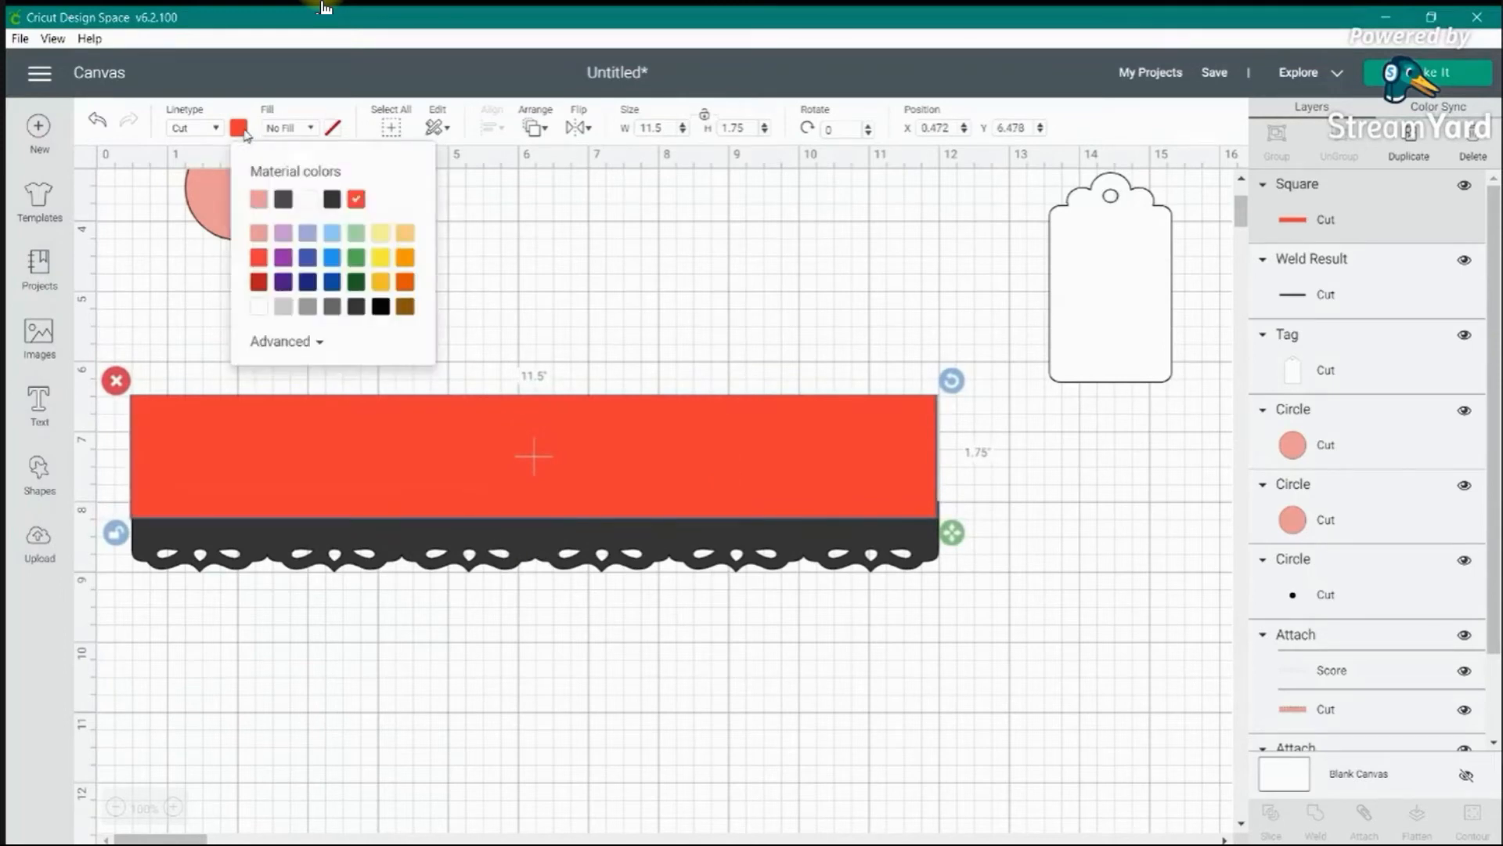
left_click(266, 342)
left_click_drag(369, 365, 292, 369)
left_click(658, 321)
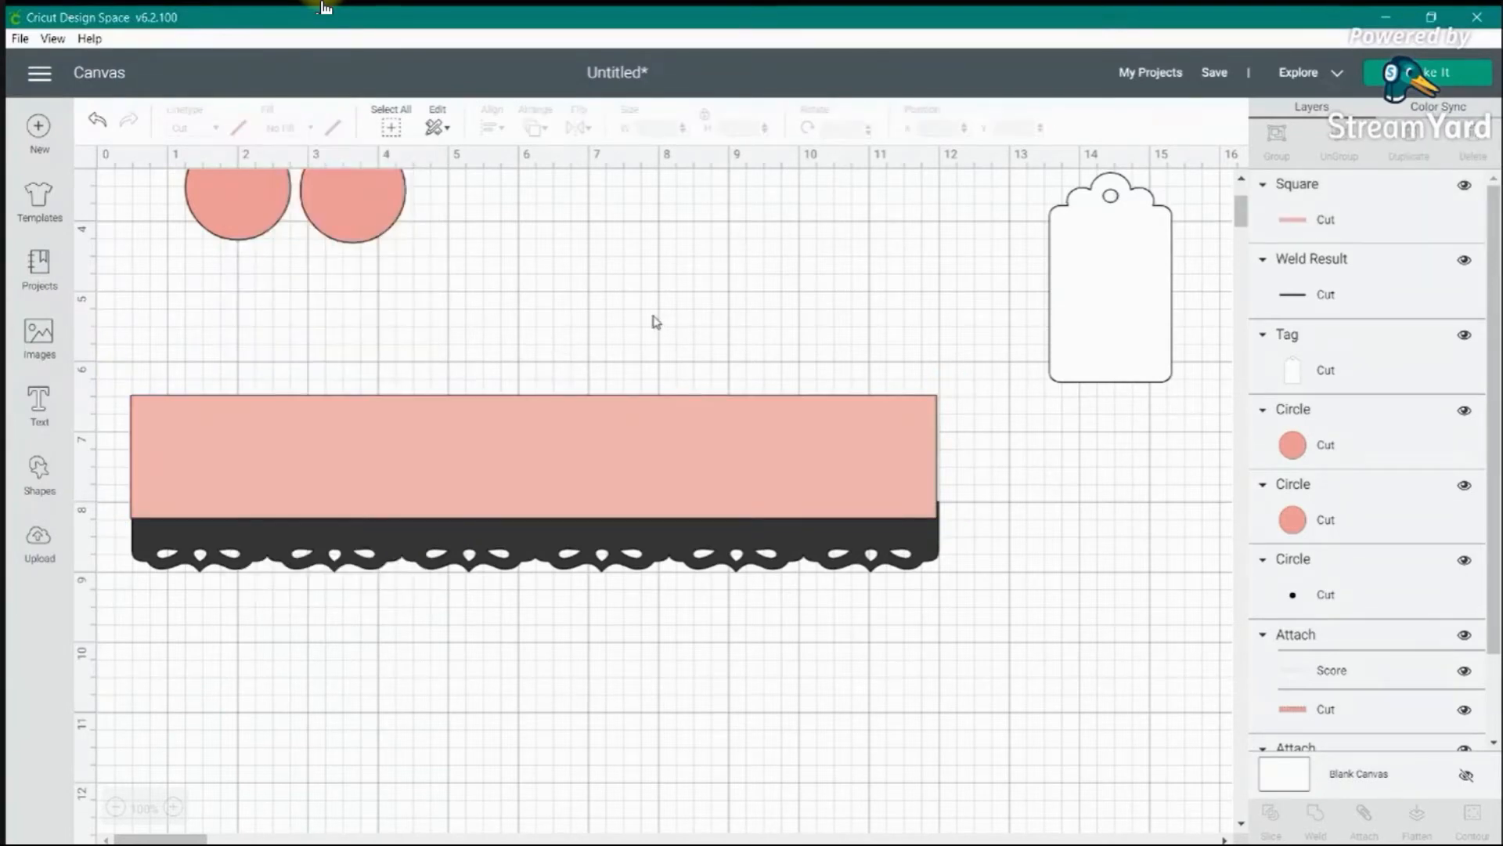
left_click_drag(493, 432, 498, 436)
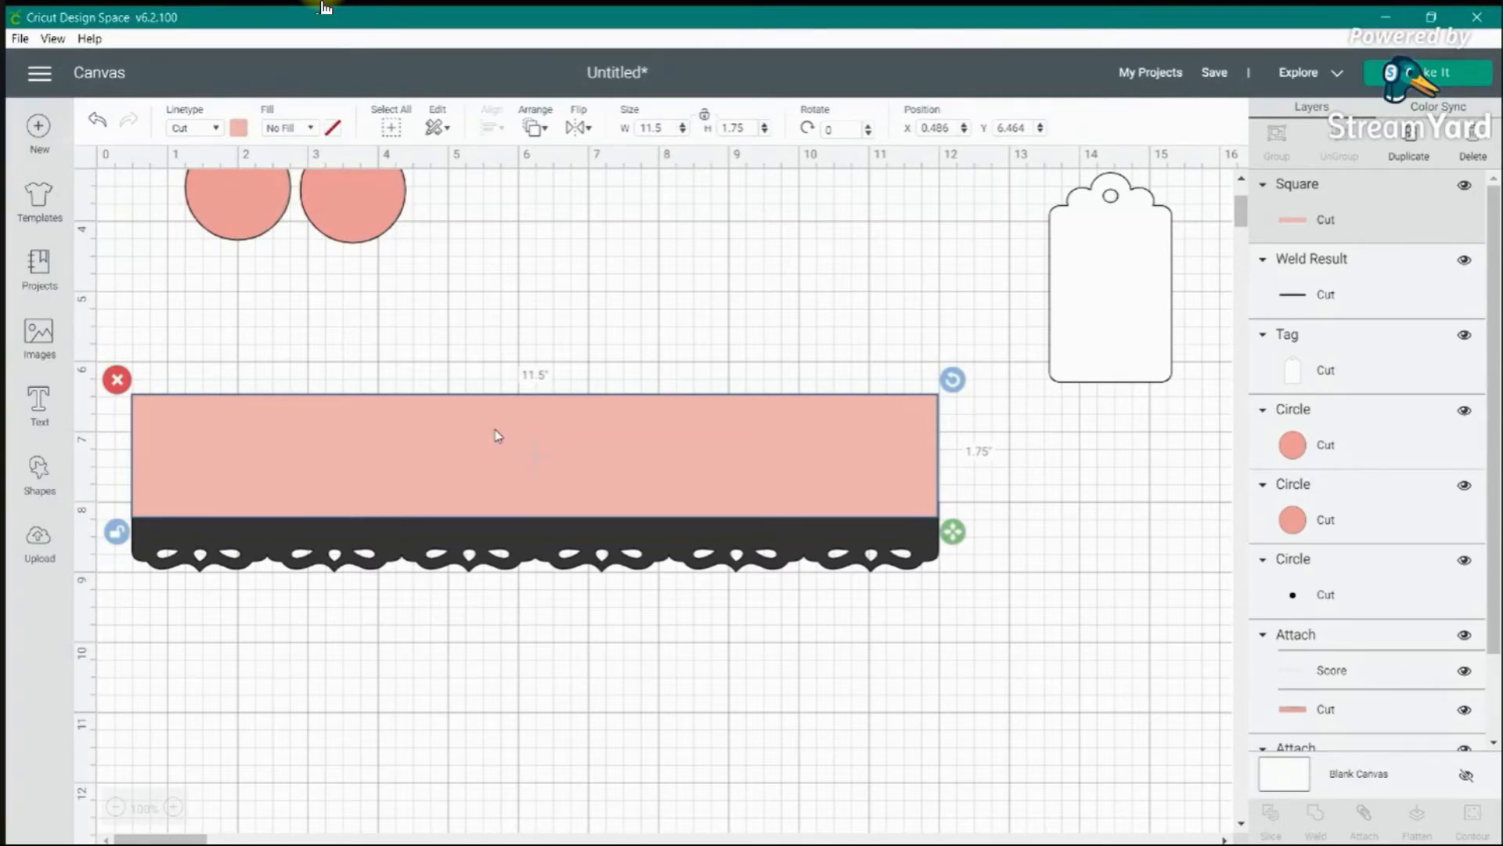
left_click_drag(498, 436, 497, 426)
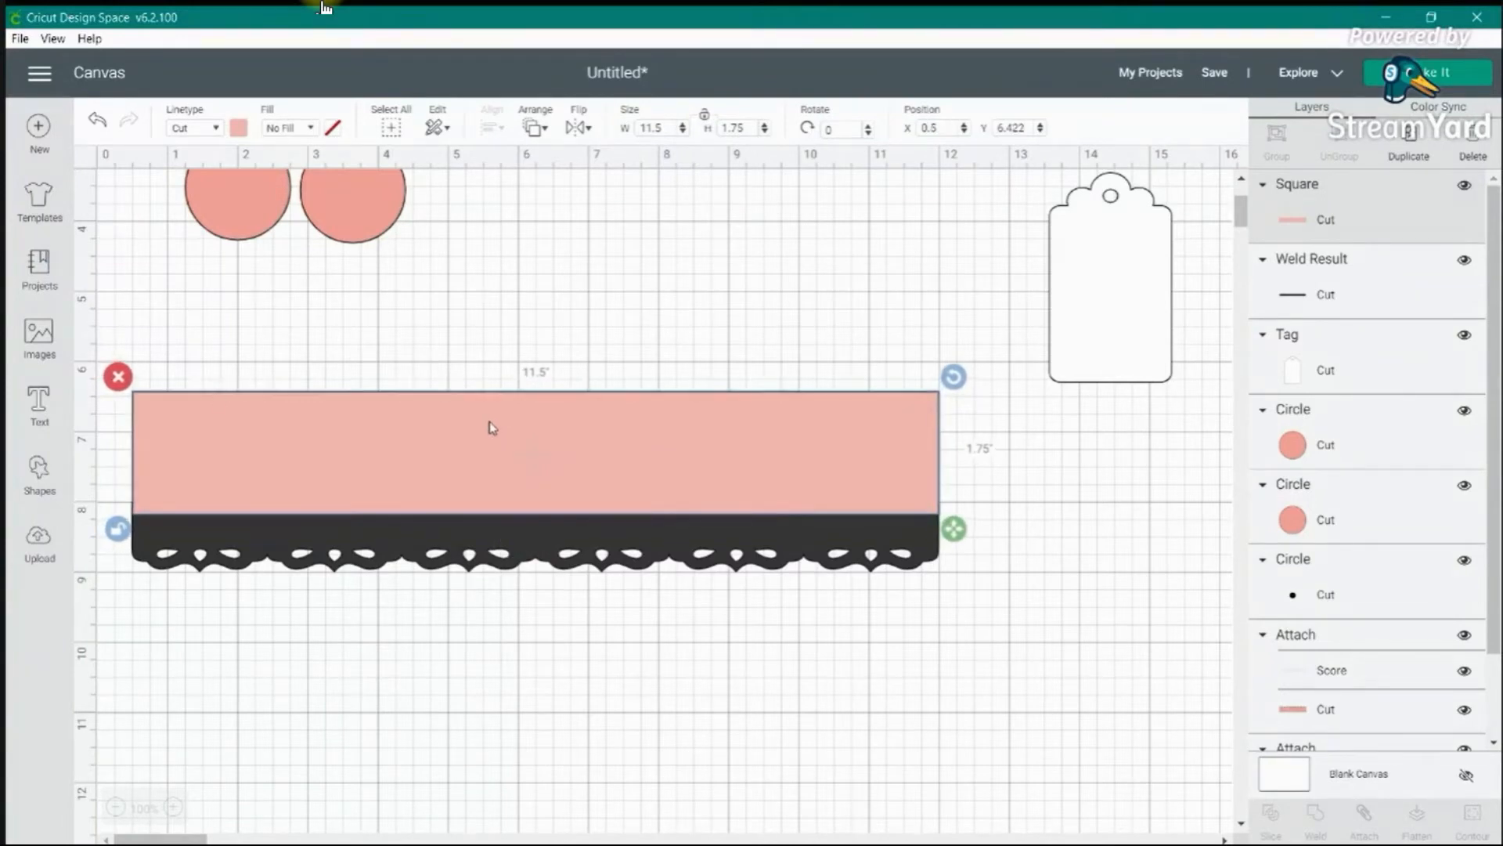
- Search the Close To My Heart - Artiste image set for "label"
left_click(47, 347)
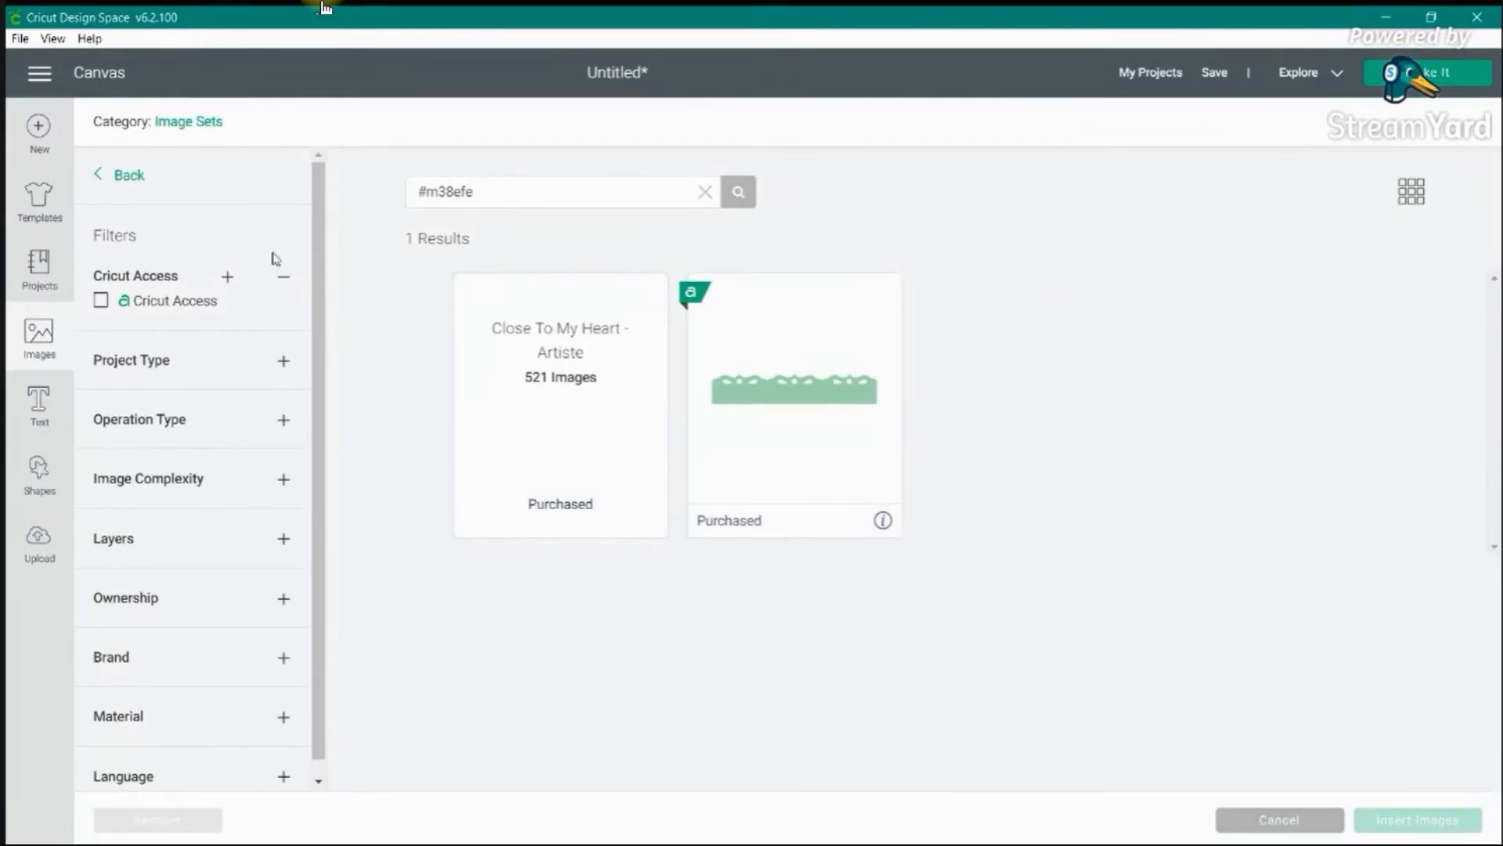
left_click_drag(486, 193, 520, 191)
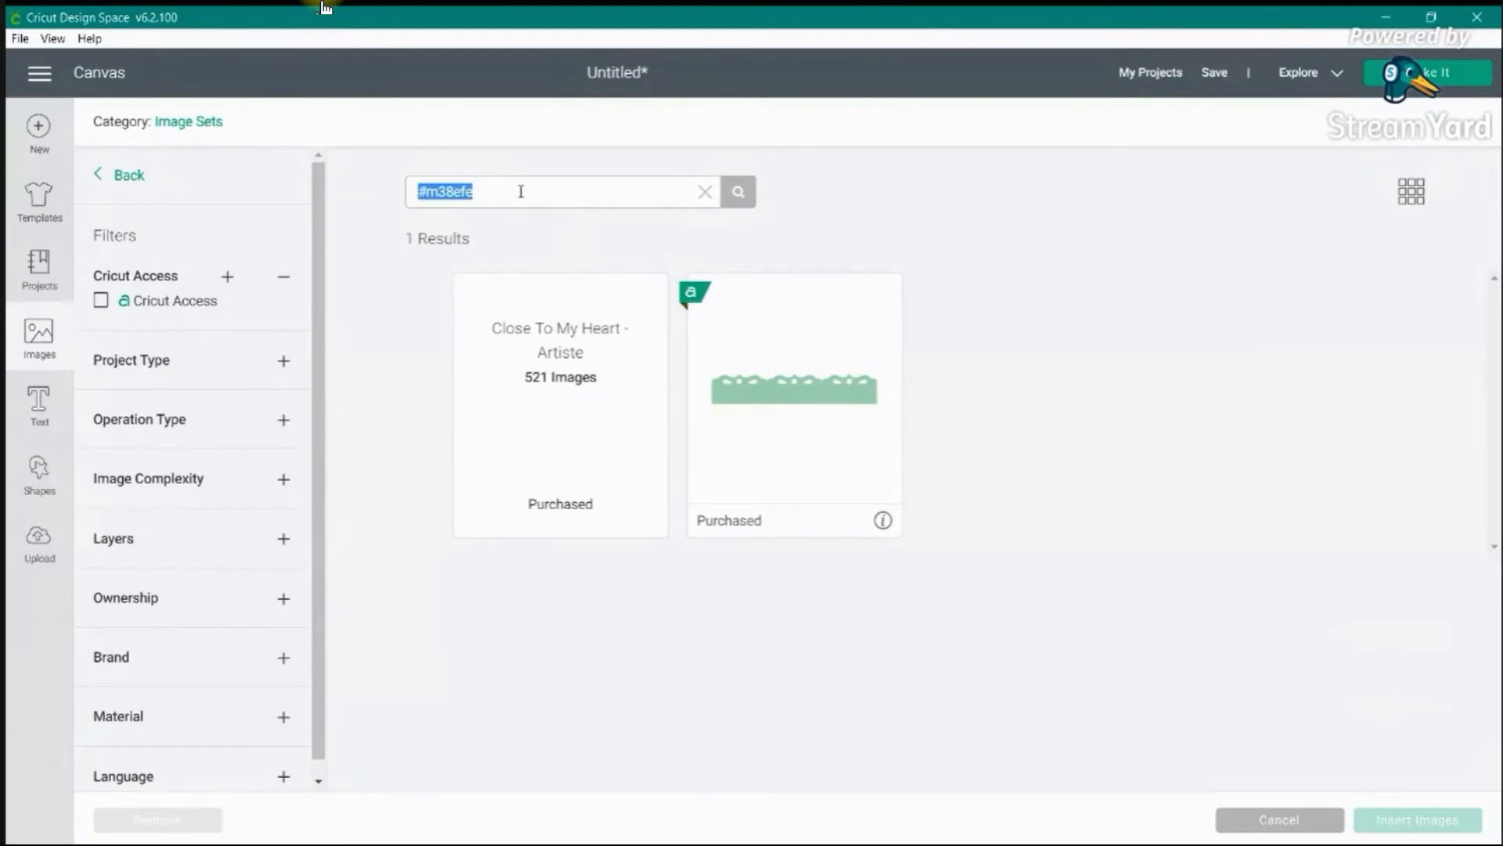
key("BackSpace")
type("label")
key("Return")
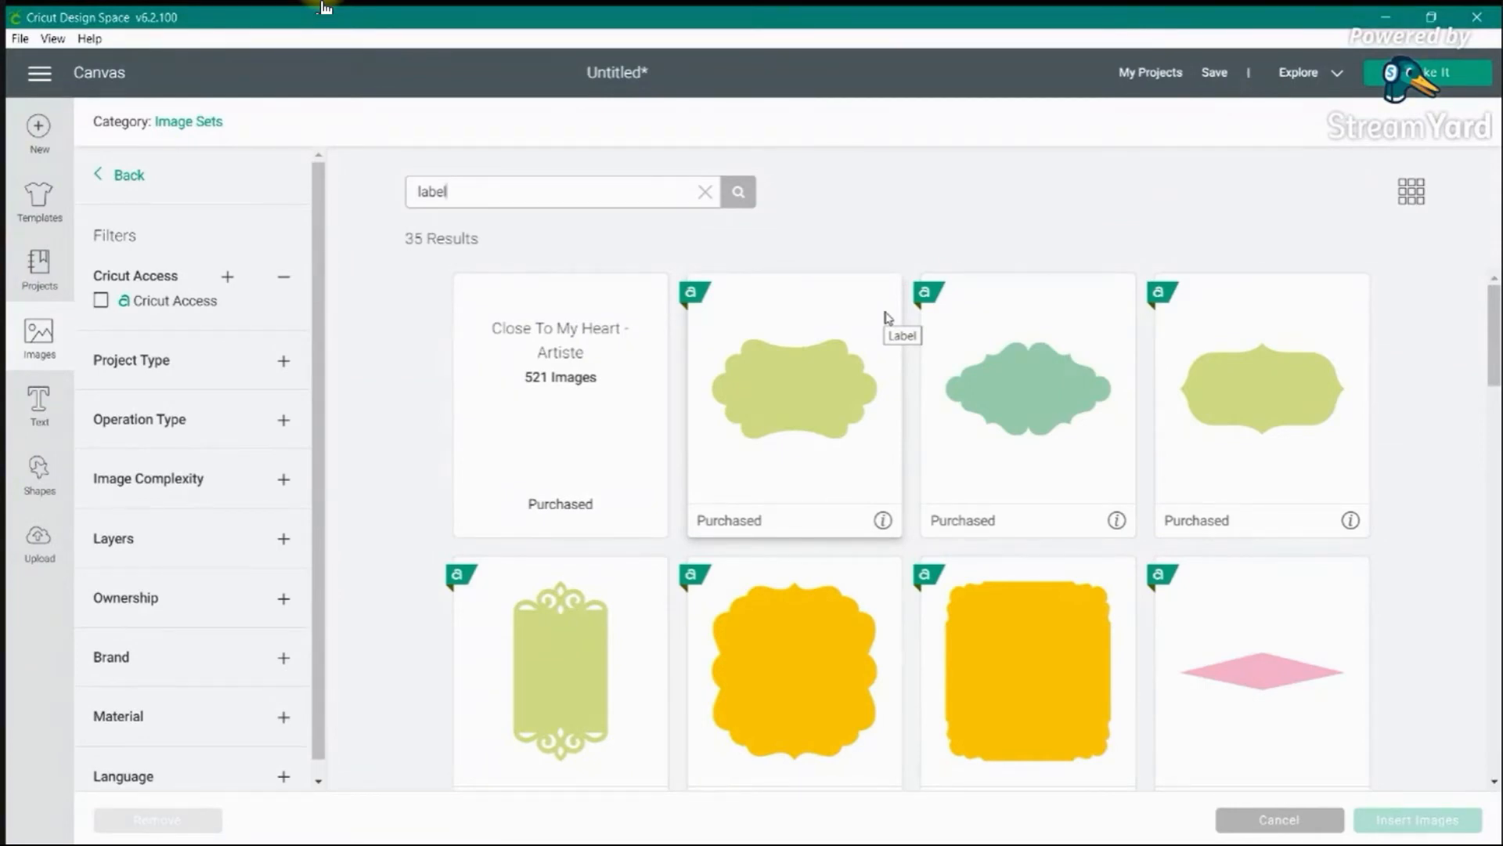
- Browse the labels, check the details of the green scalloped oval label #M45727, and insert it on the canvas
scroll(1053, 445, "down", 1)
scroll(1064, 450, "down", 5)
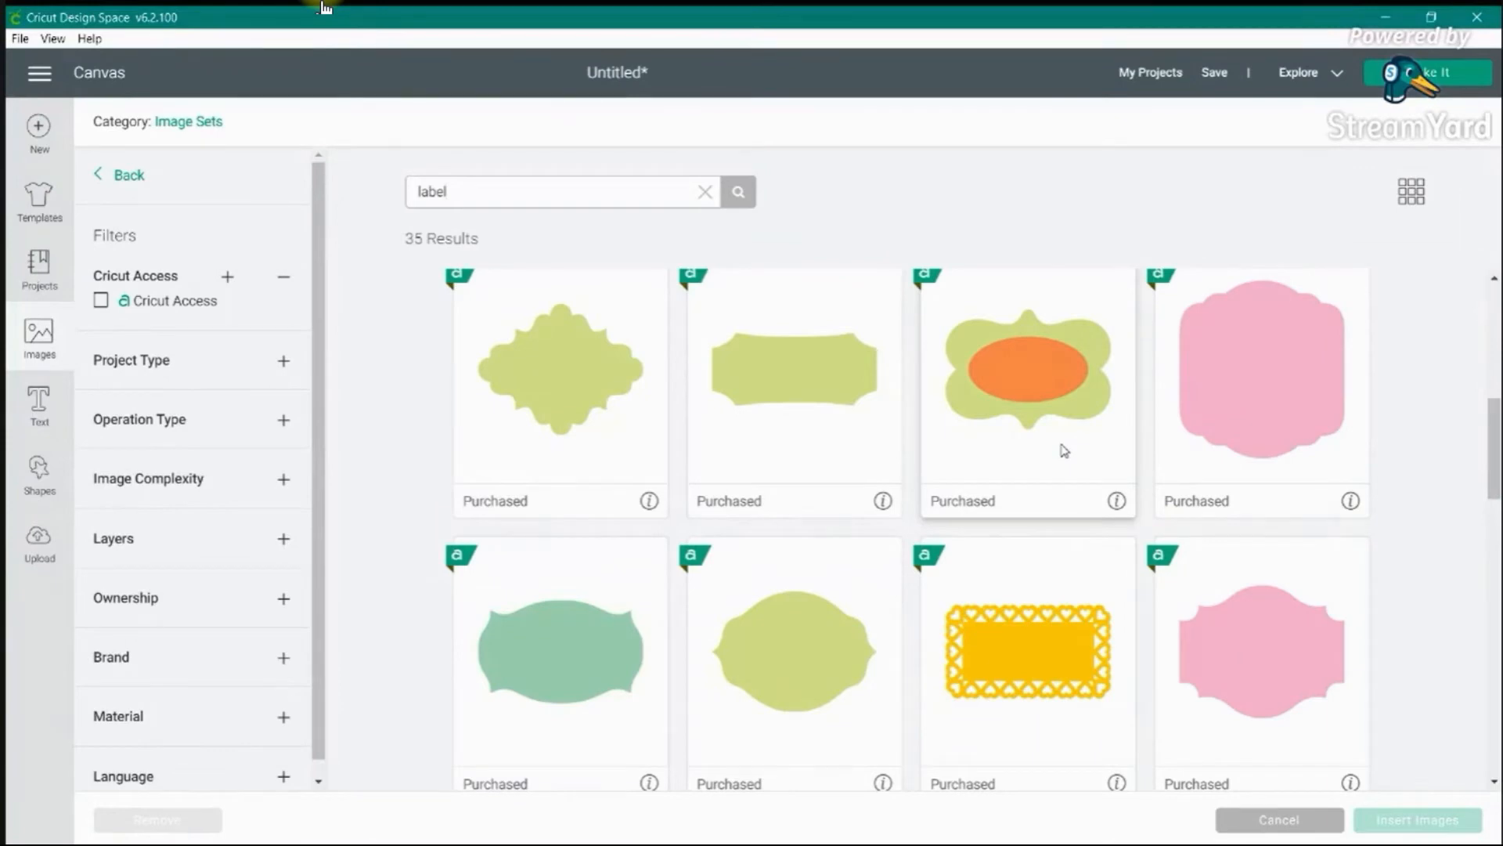
scroll(1064, 450, "down", 3)
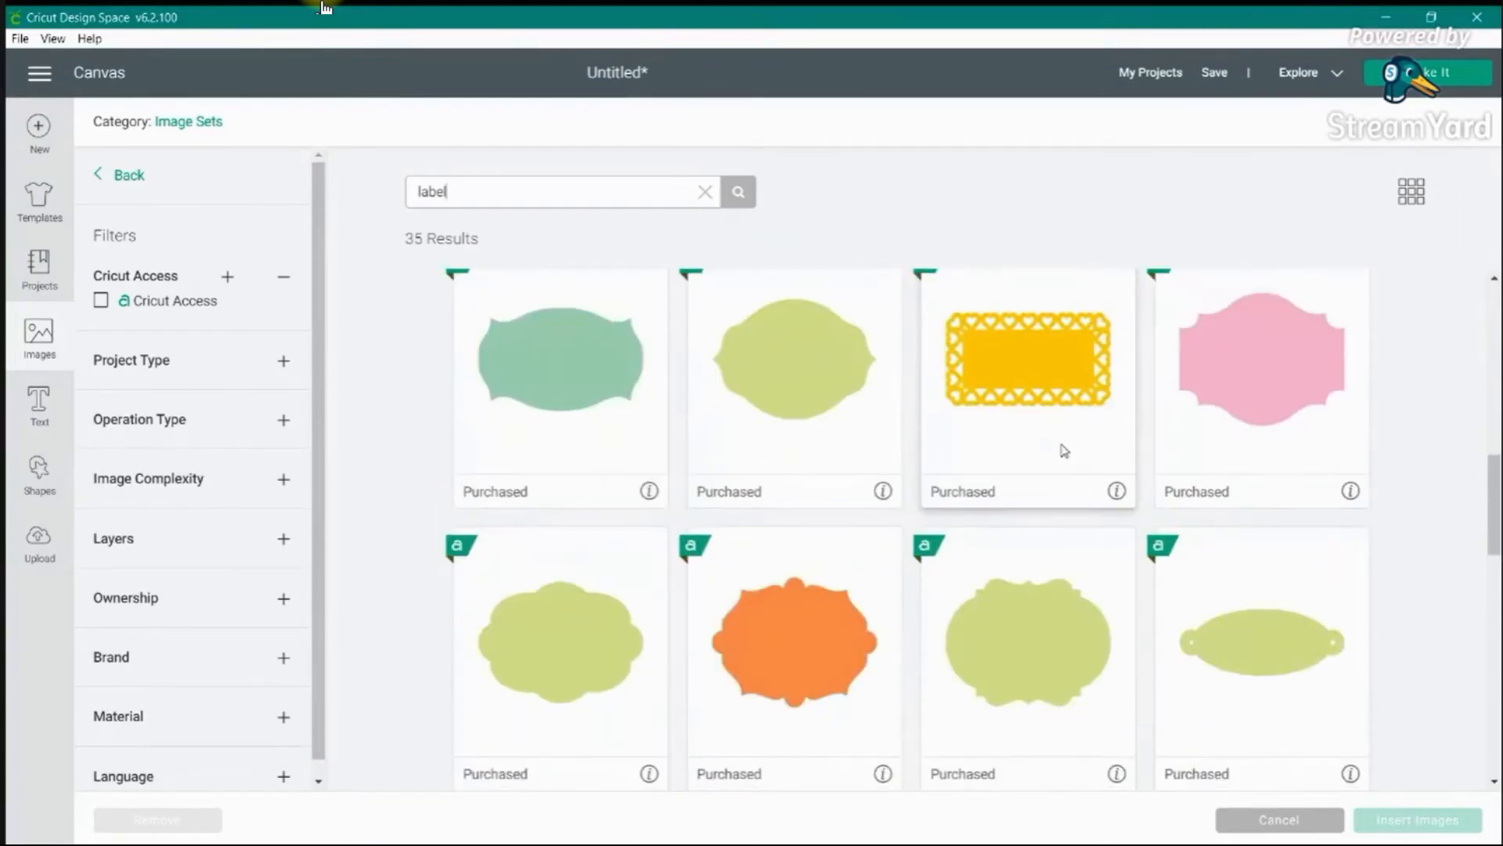
scroll(1064, 450, "down", 1)
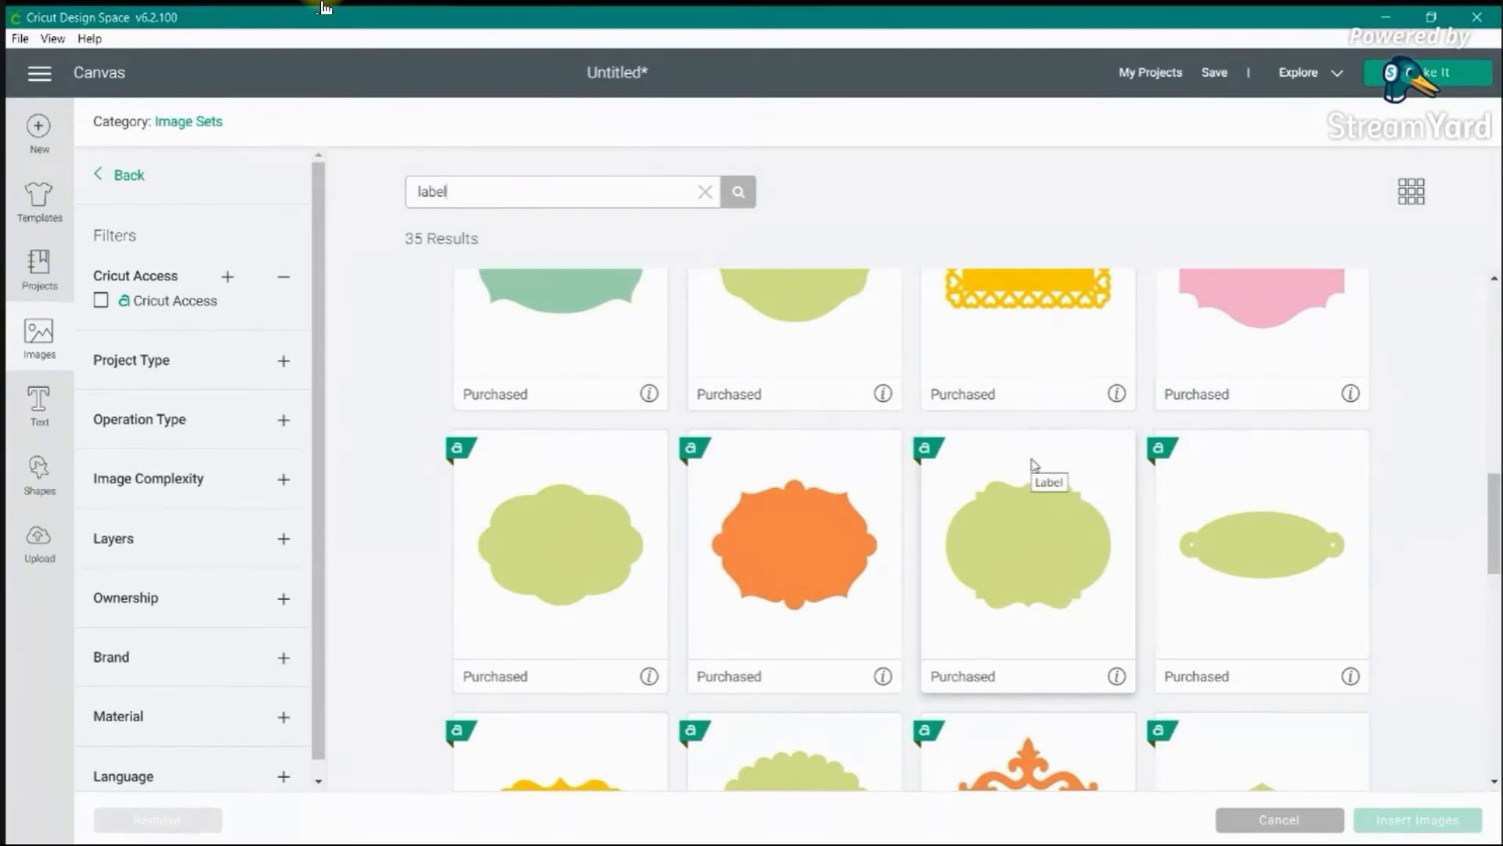
left_click(648, 675)
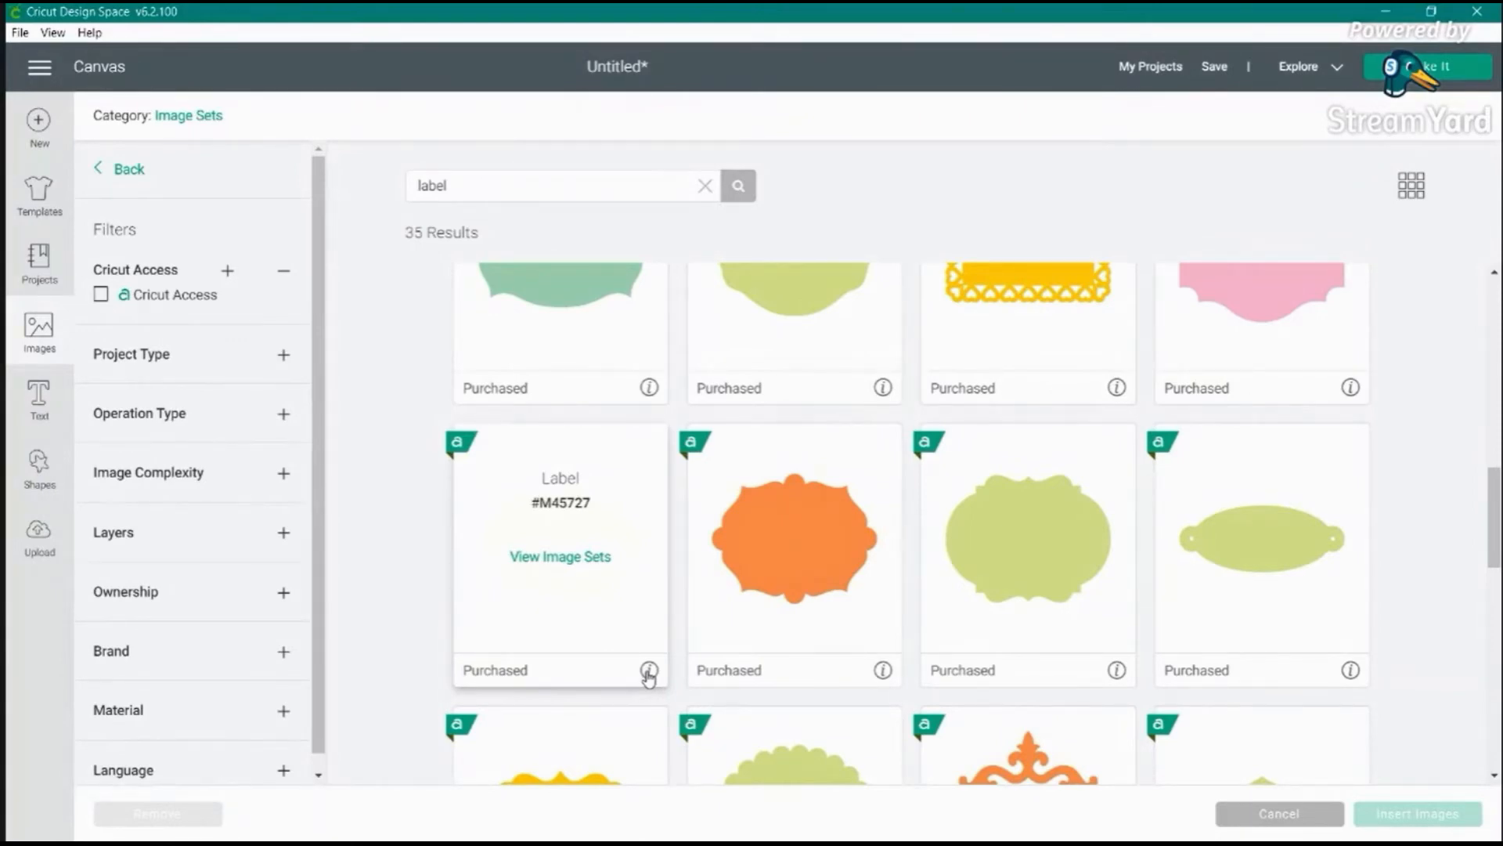
scroll(648, 675, "up", 8)
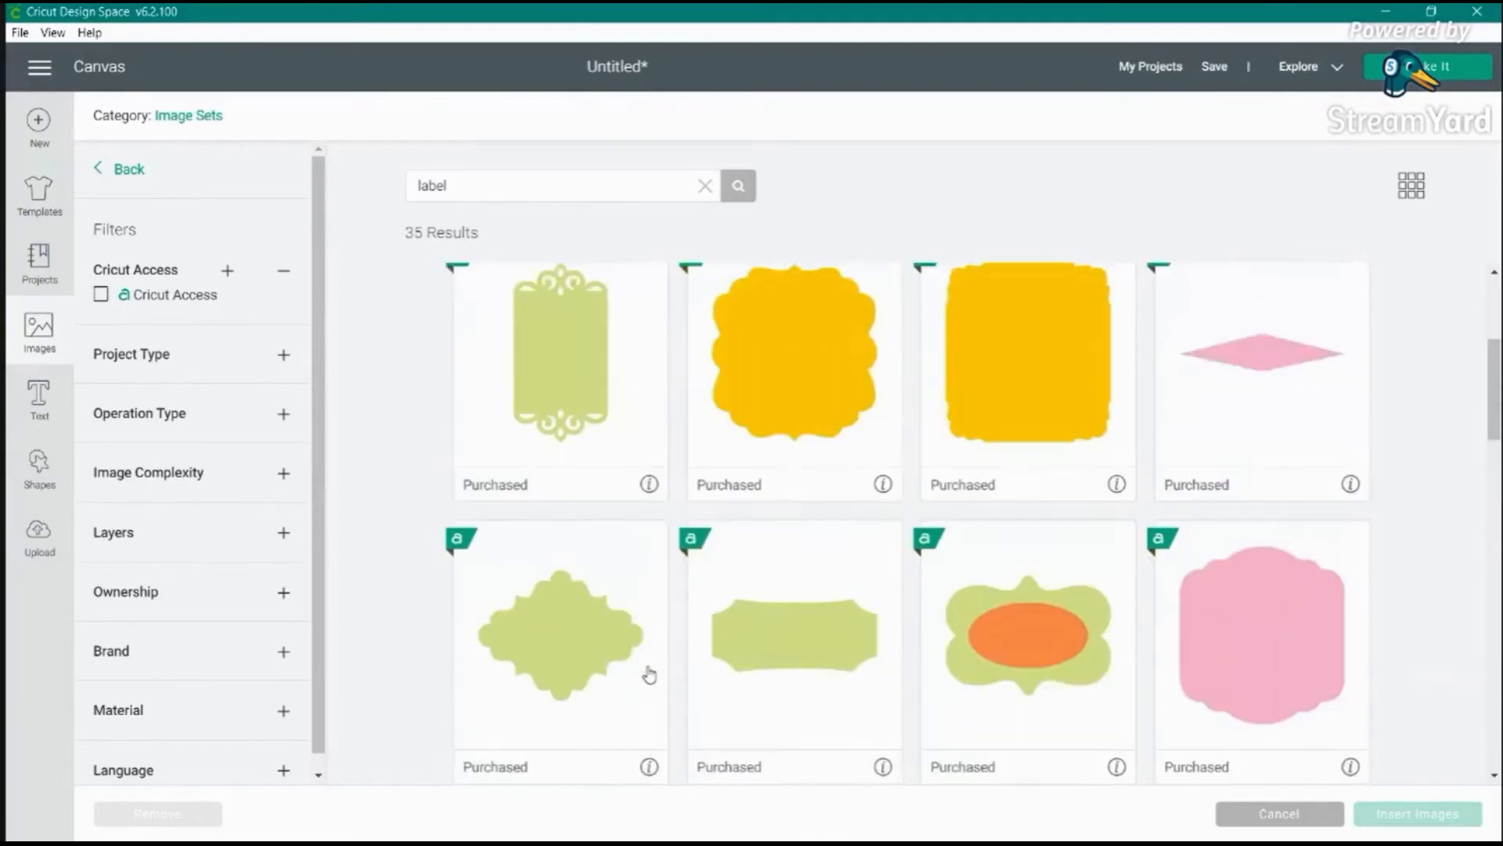
scroll(649, 673, "down", 5)
scroll(649, 675, "down", 4)
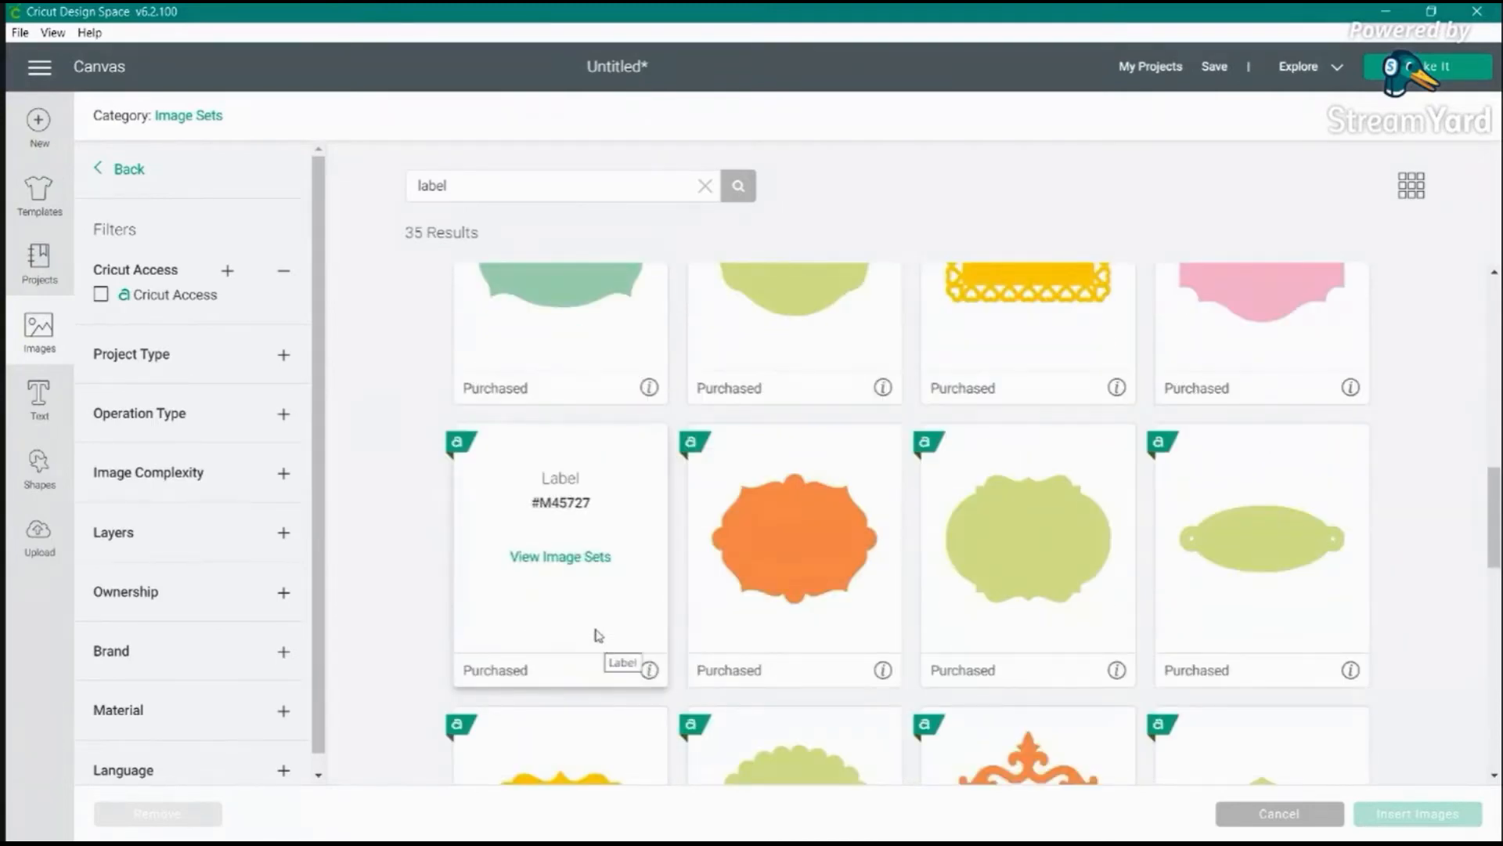
left_click(649, 671)
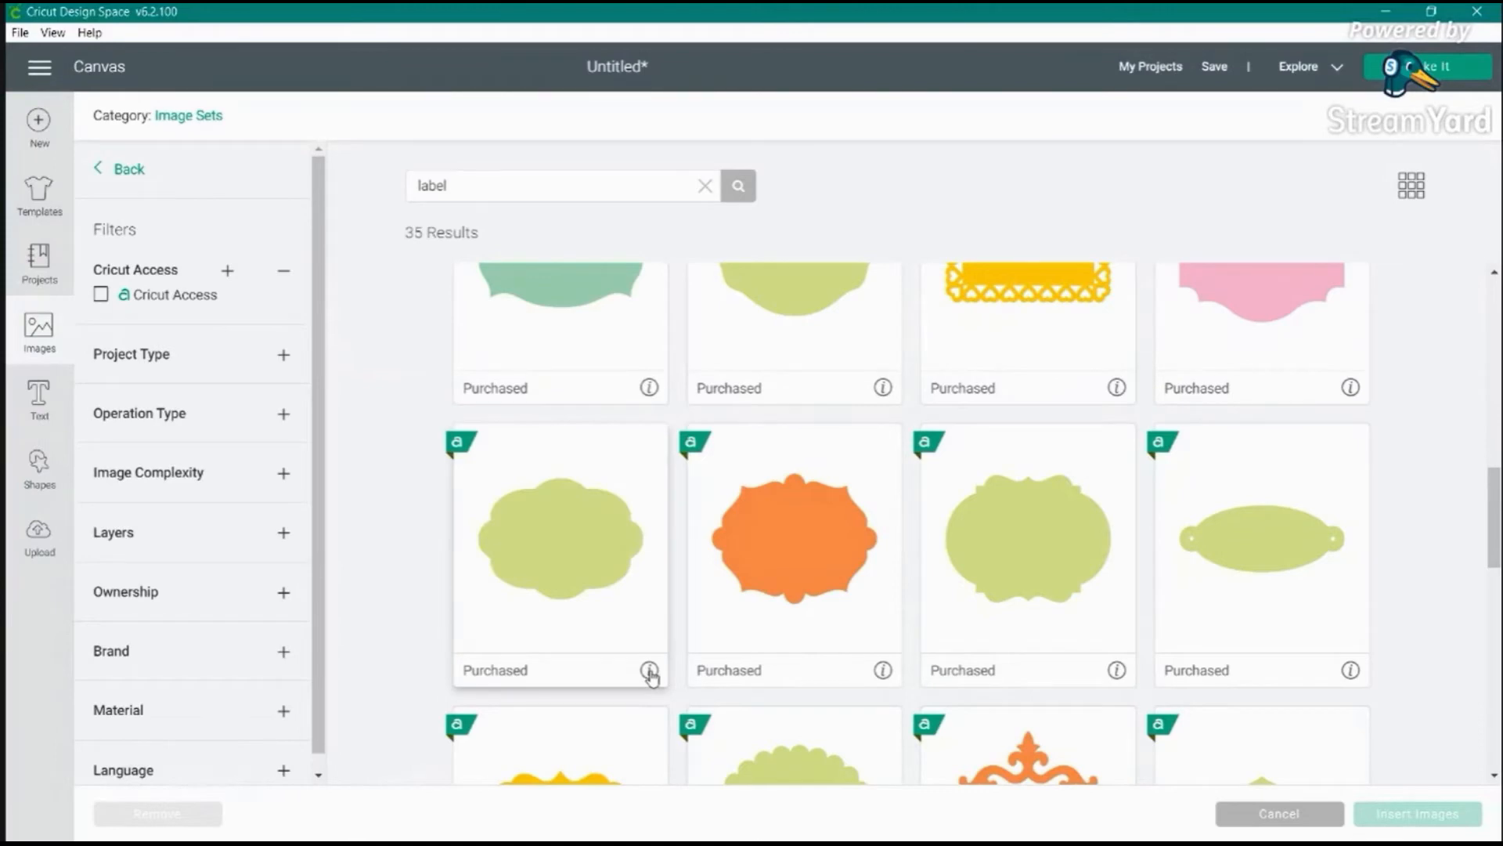
left_click(537, 638)
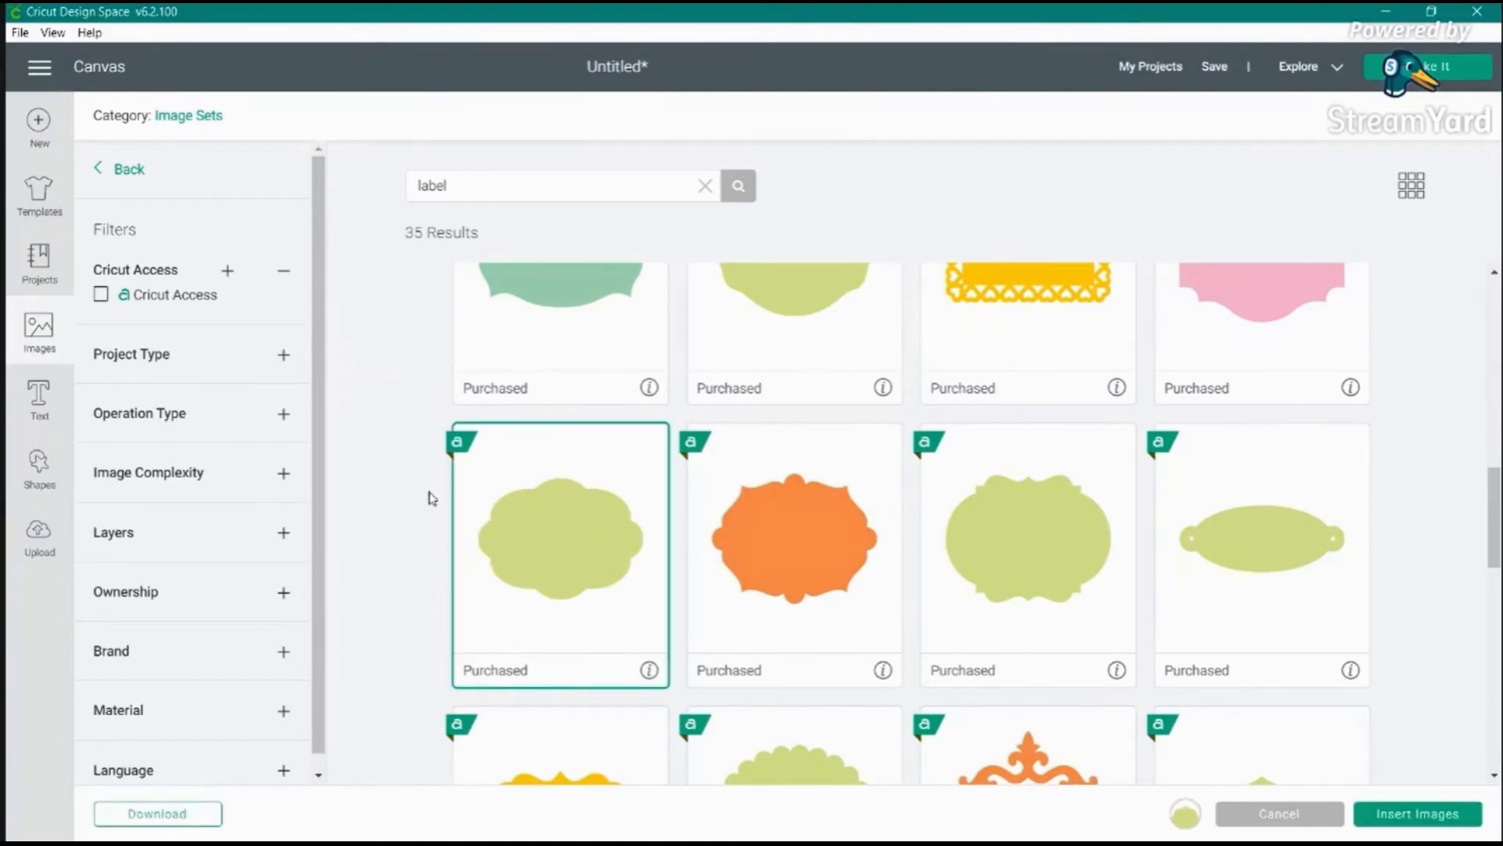
left_click(1413, 814)
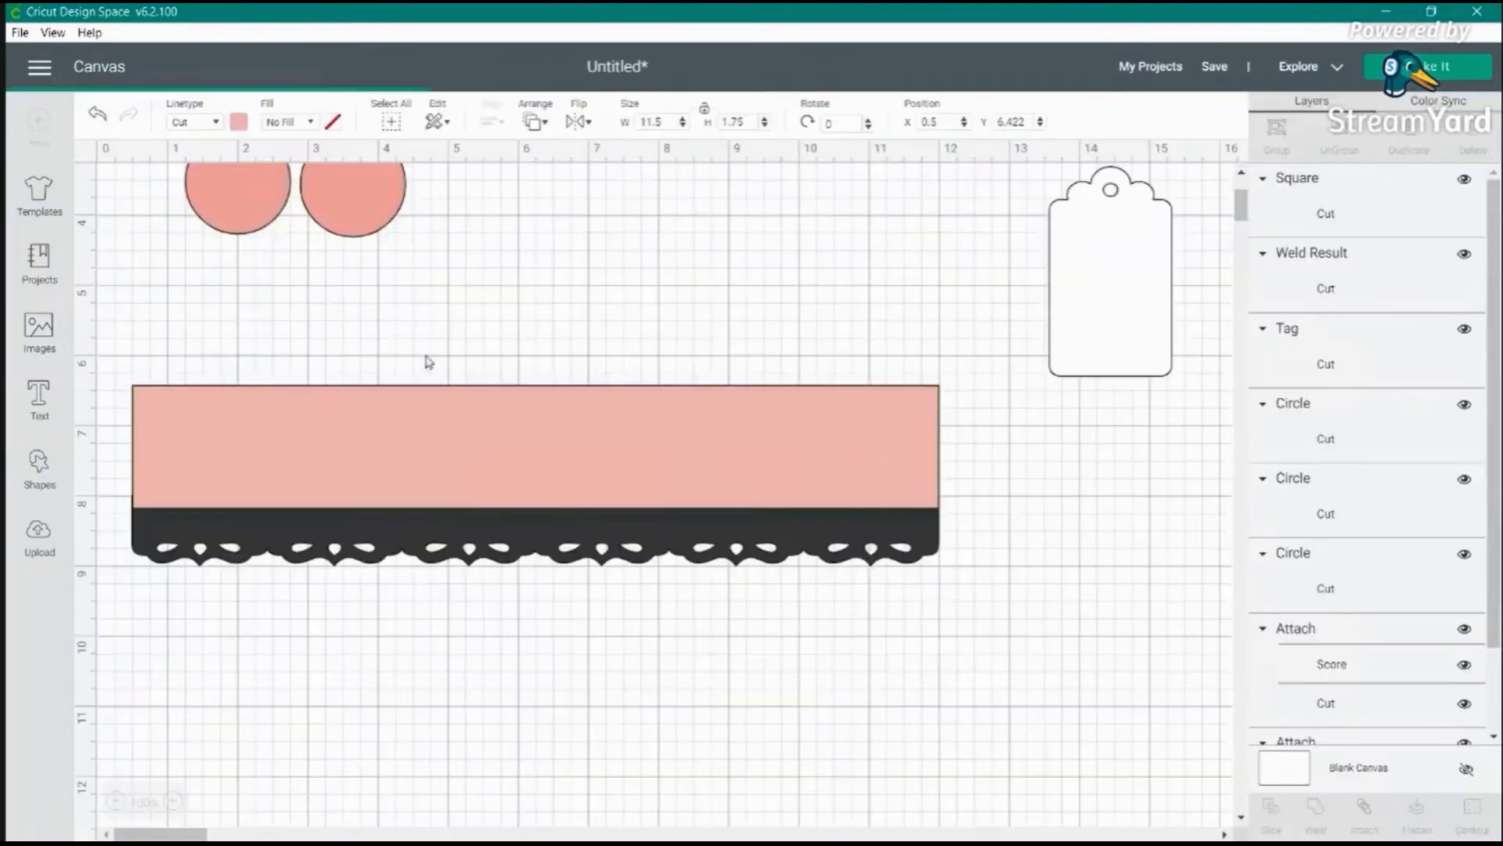
- Move the inserted label over the middle of the pink band and recolour it light grey
left_click_drag(478, 381, 672, 412)
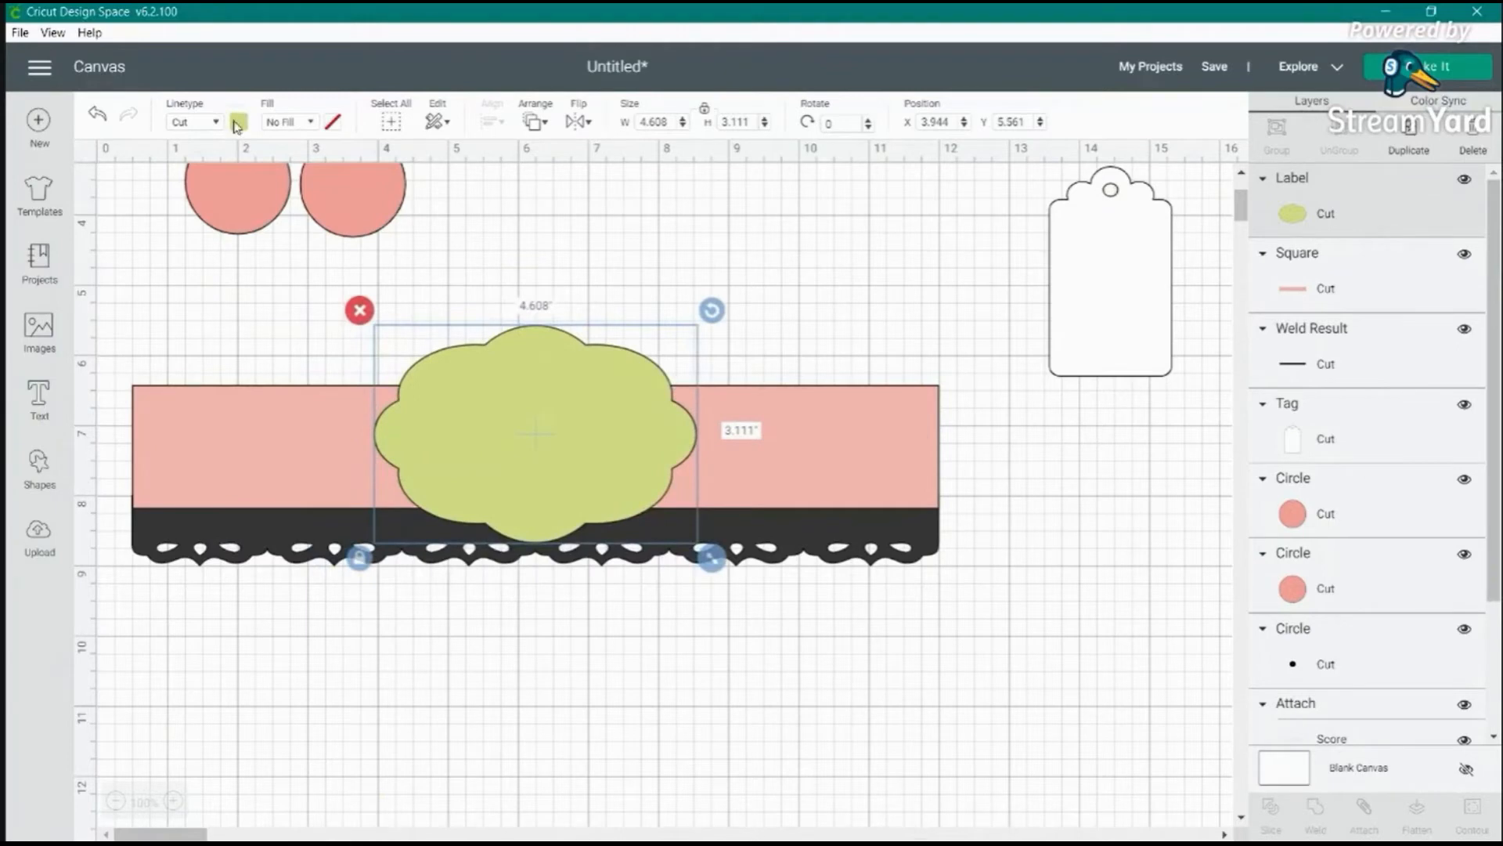
left_click(238, 122)
left_click(284, 305)
left_click_drag(559, 476, 554, 471)
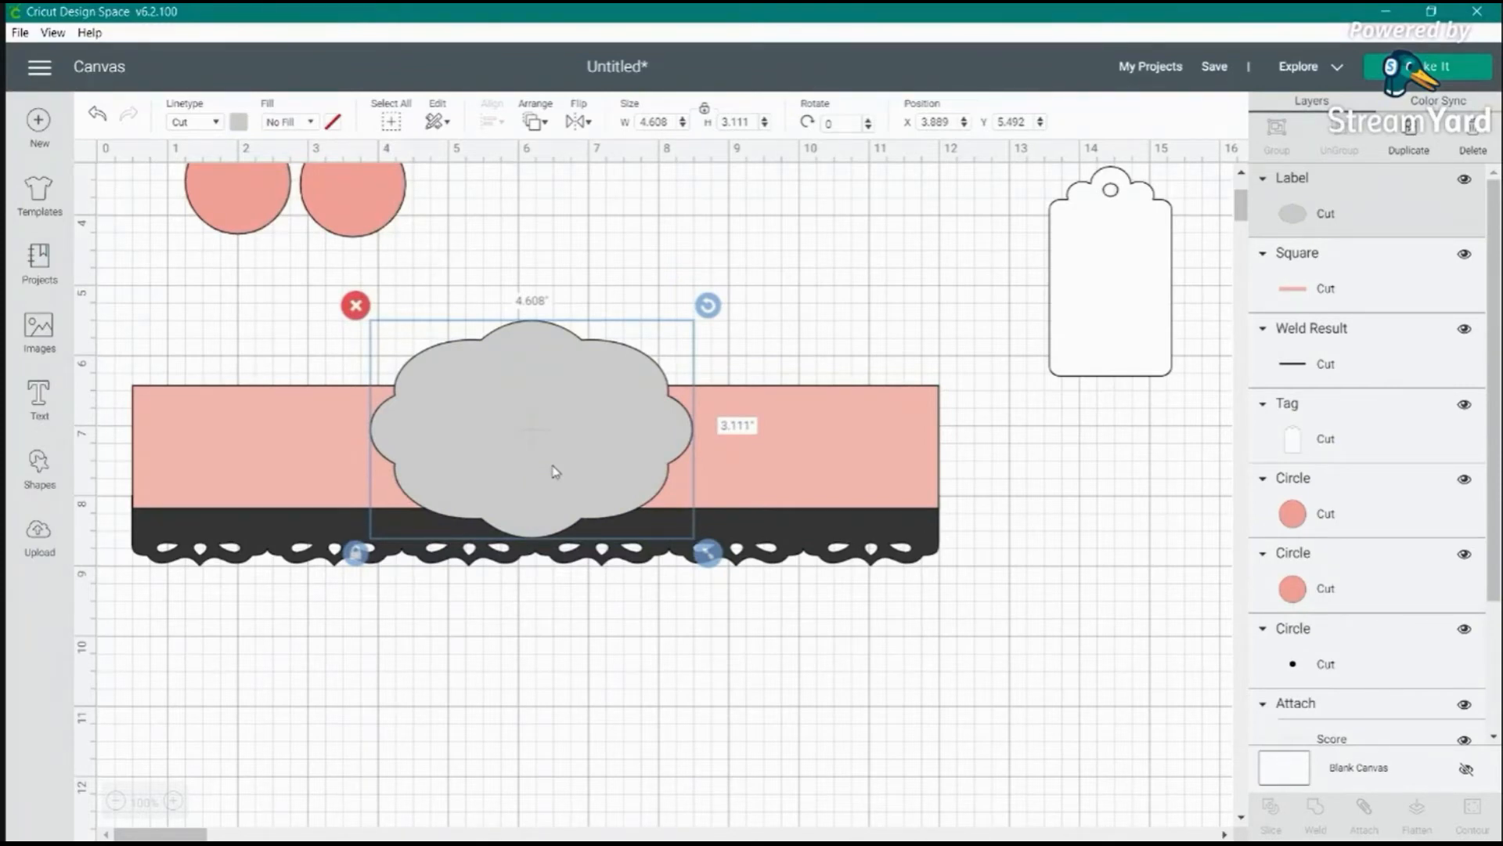
- Set the label's height to 1.75" with proportions locked and centre it on the layered band
left_click(747, 121)
type("1.75")
key("Return")
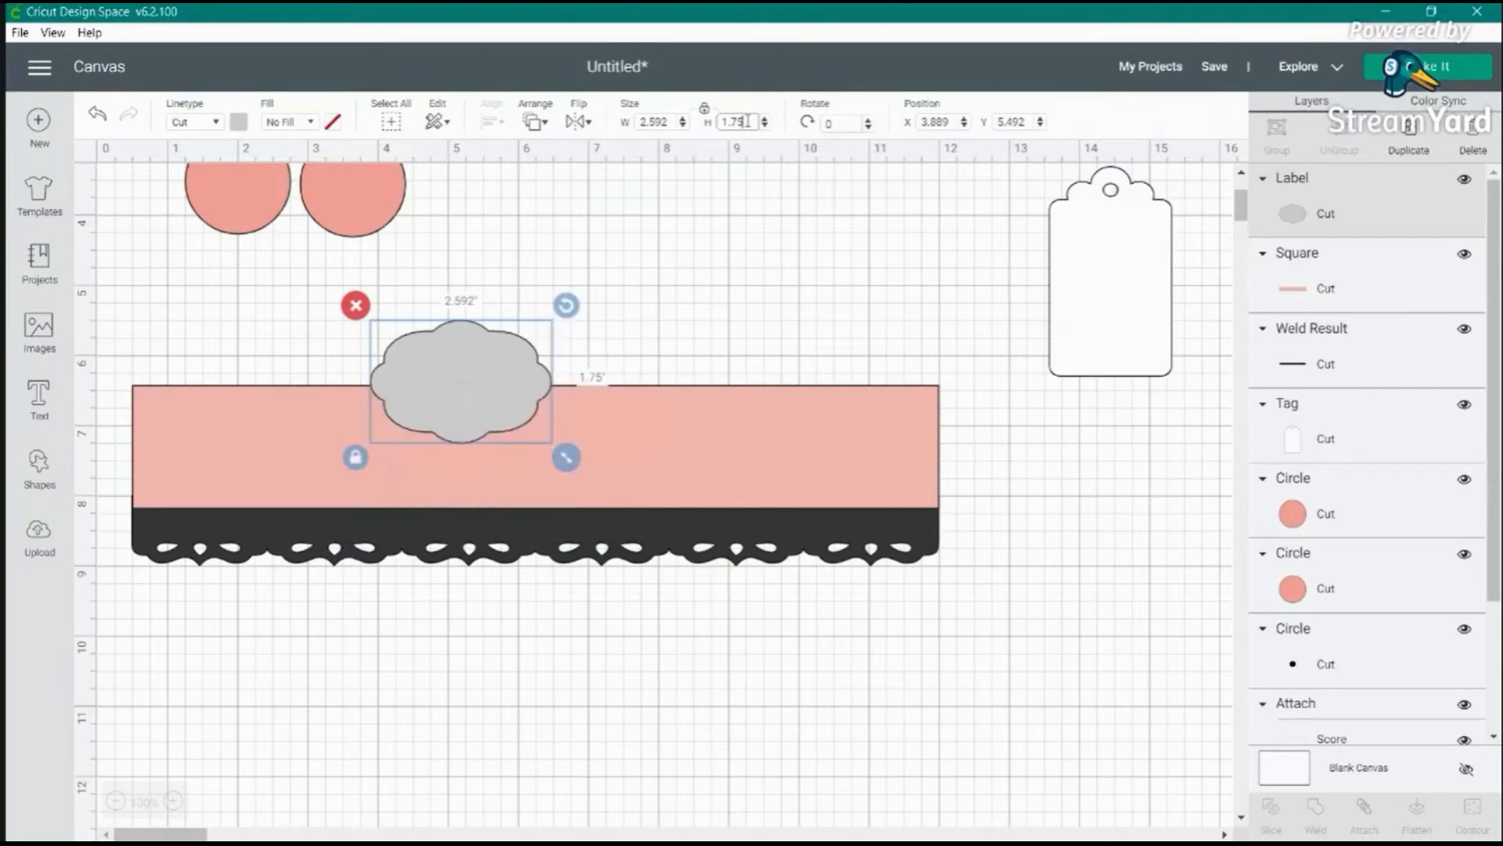
left_click_drag(484, 361, 503, 450)
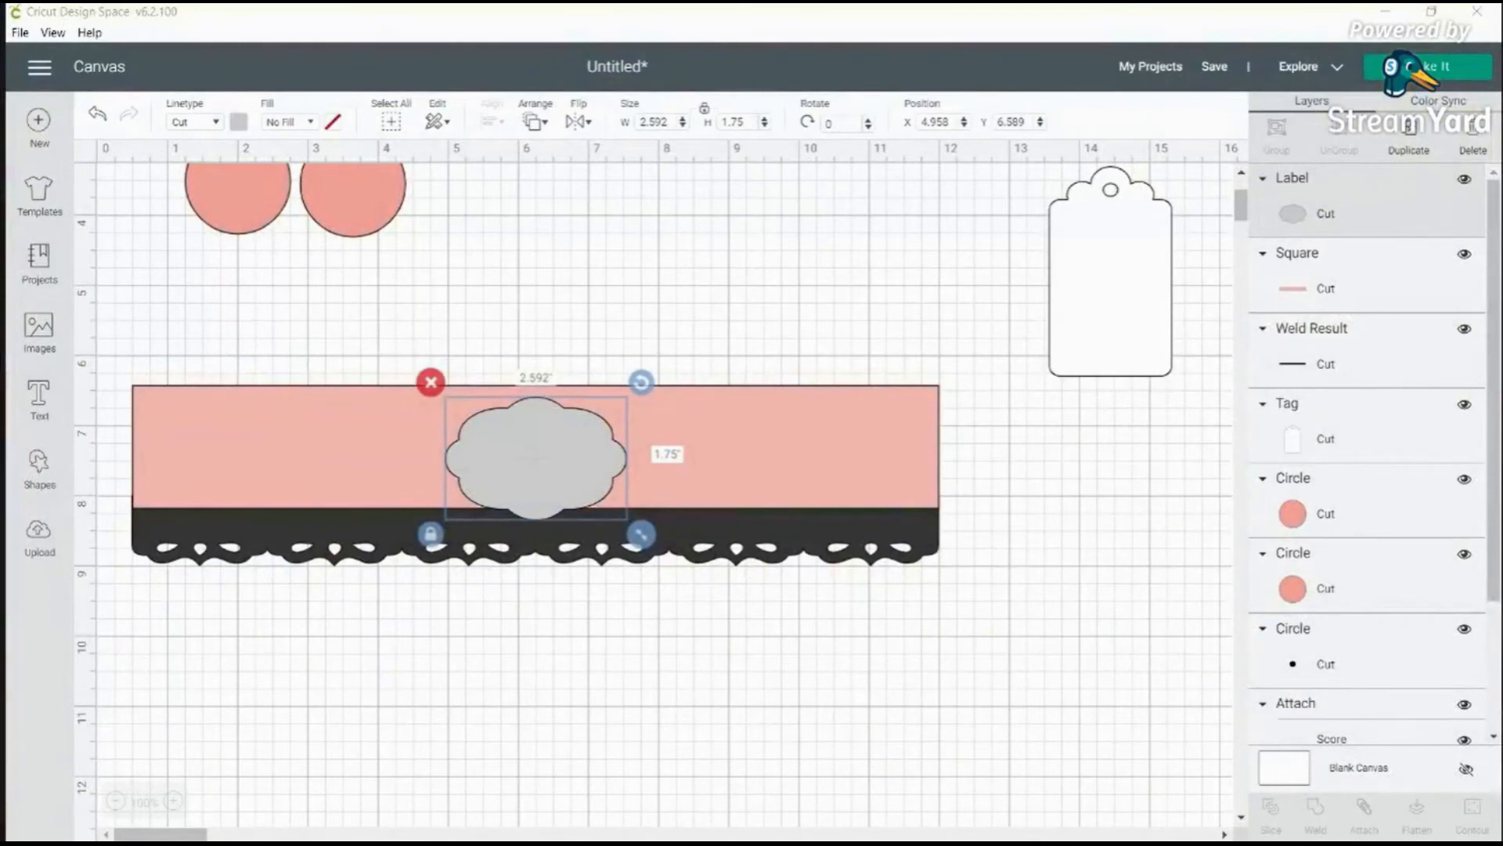
- Duplicate the grey label and move the copy to the right so it partly overlaps the original
left_click(743, 121)
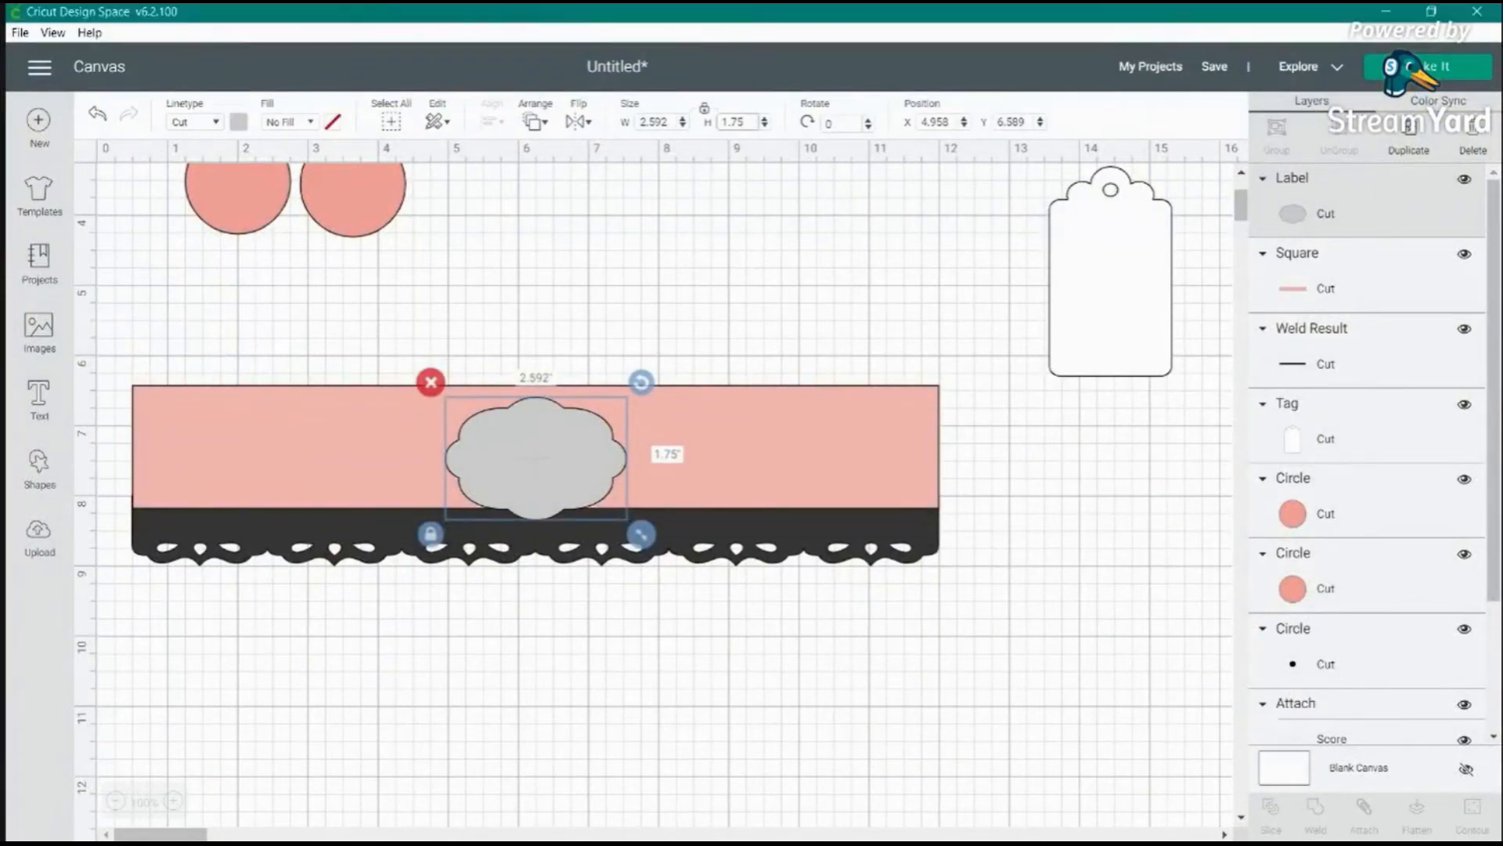
left_click(1421, 147)
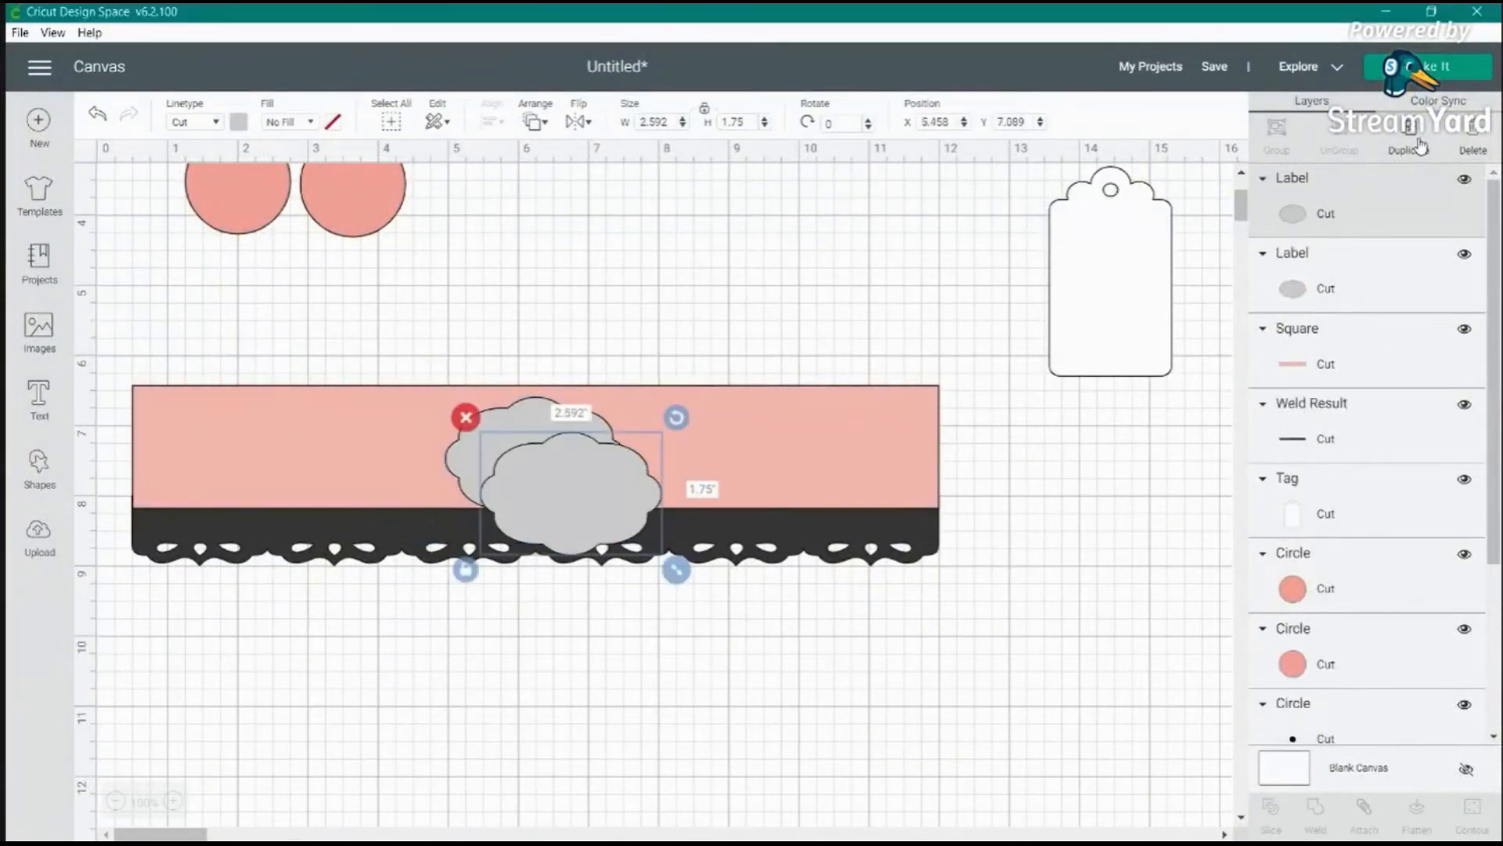
left_click_drag(553, 470, 617, 455)
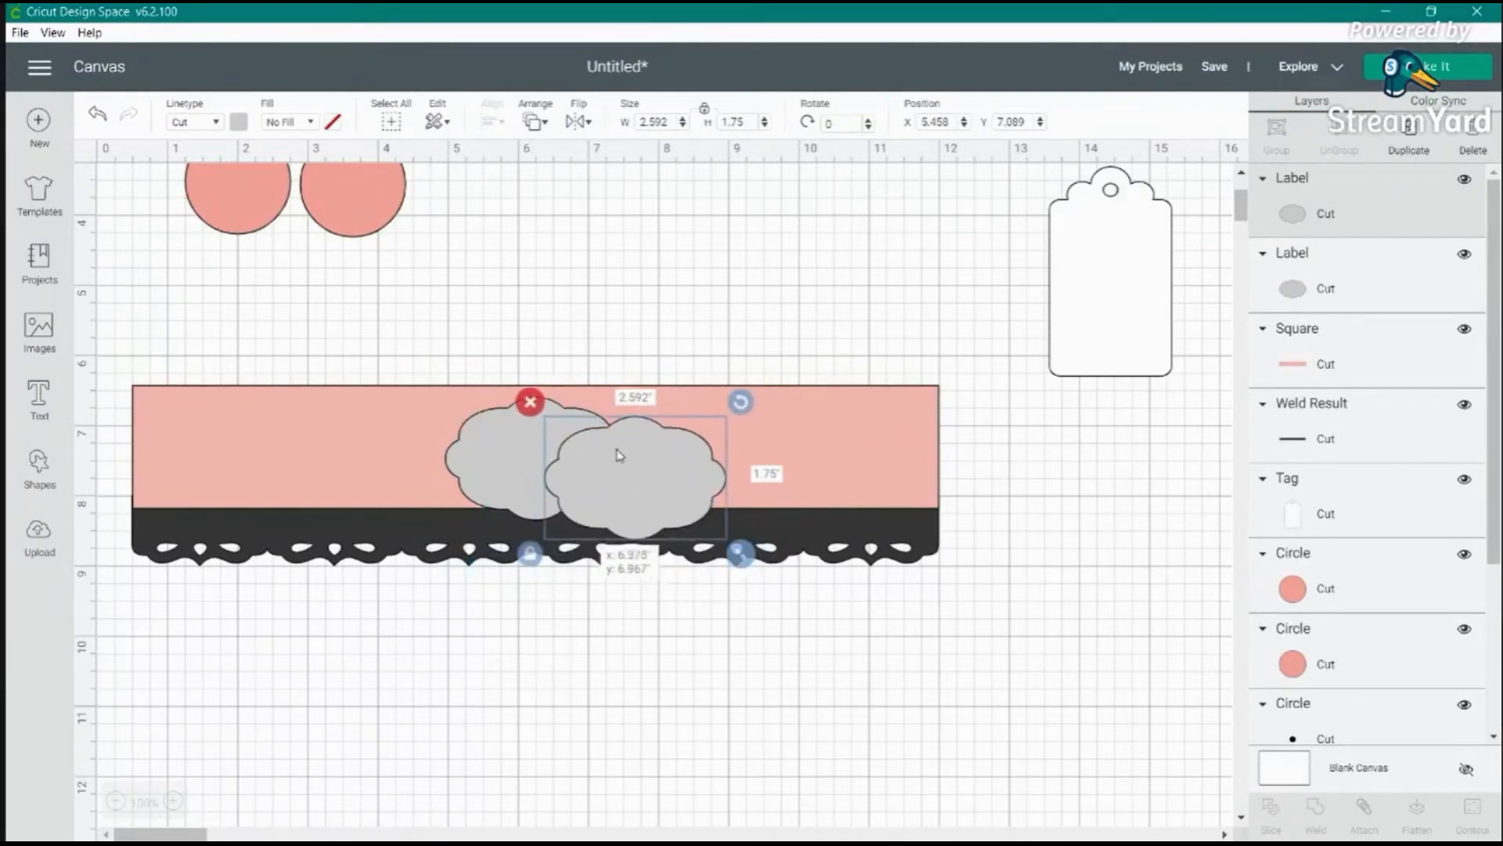
- Recolour the original label salmon pink and shift the grey copy farther right of it
left_click(486, 462)
left_click(240, 122)
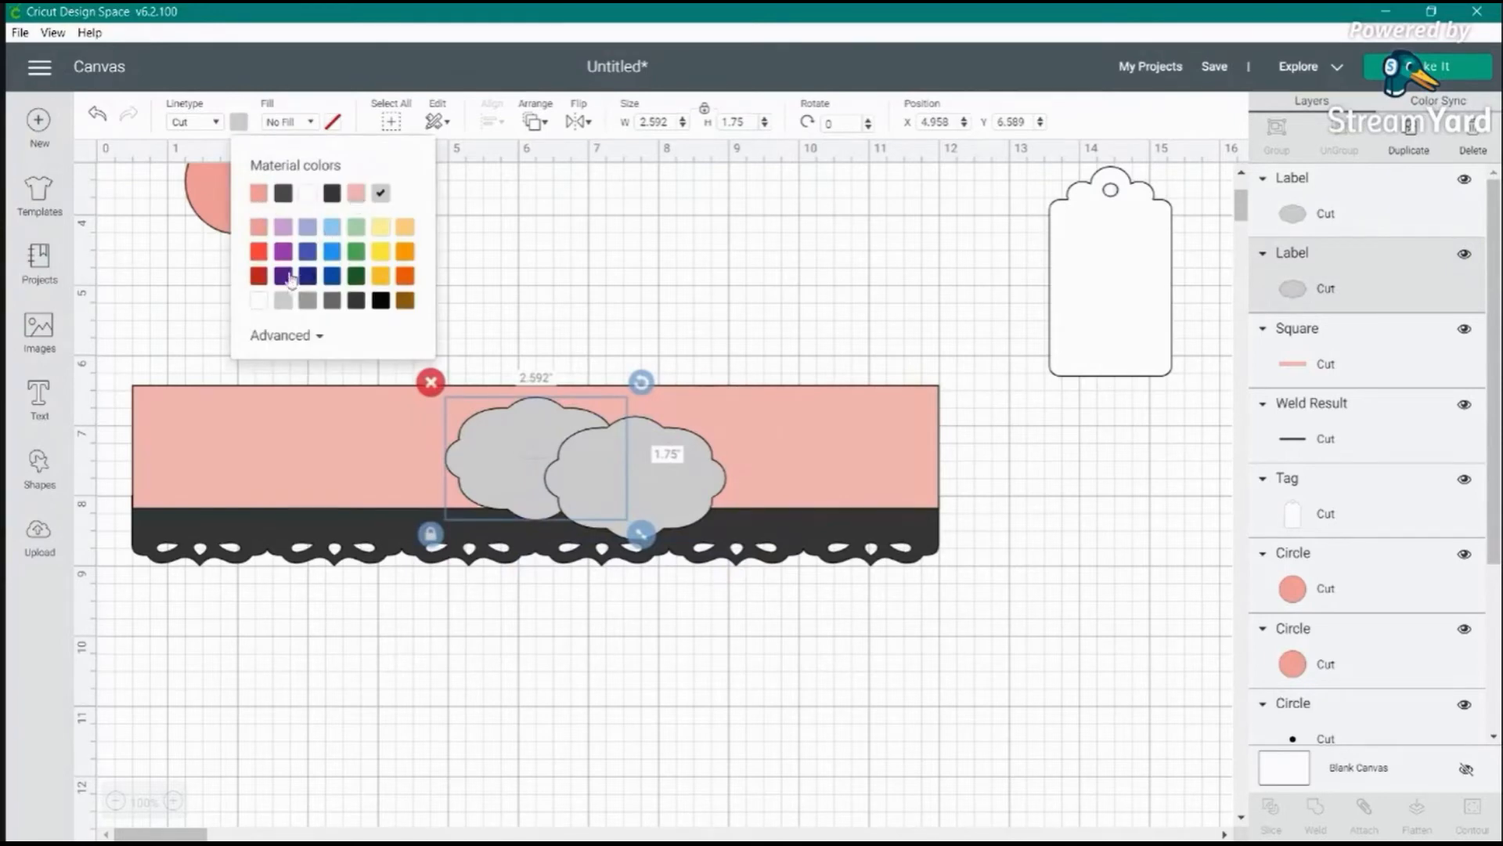
left_click(261, 229)
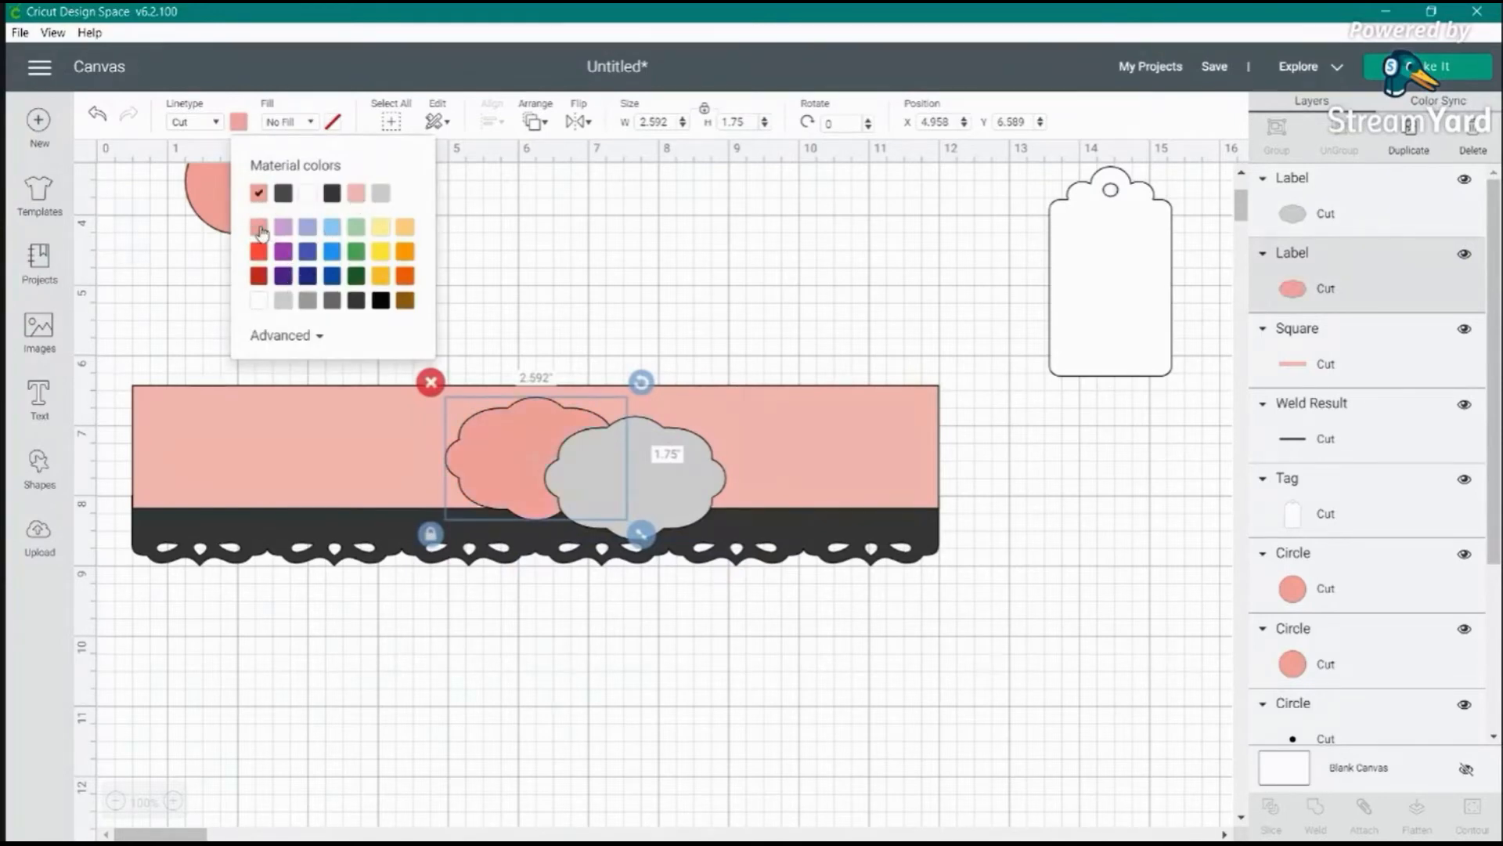
left_click_drag(674, 495, 721, 495)
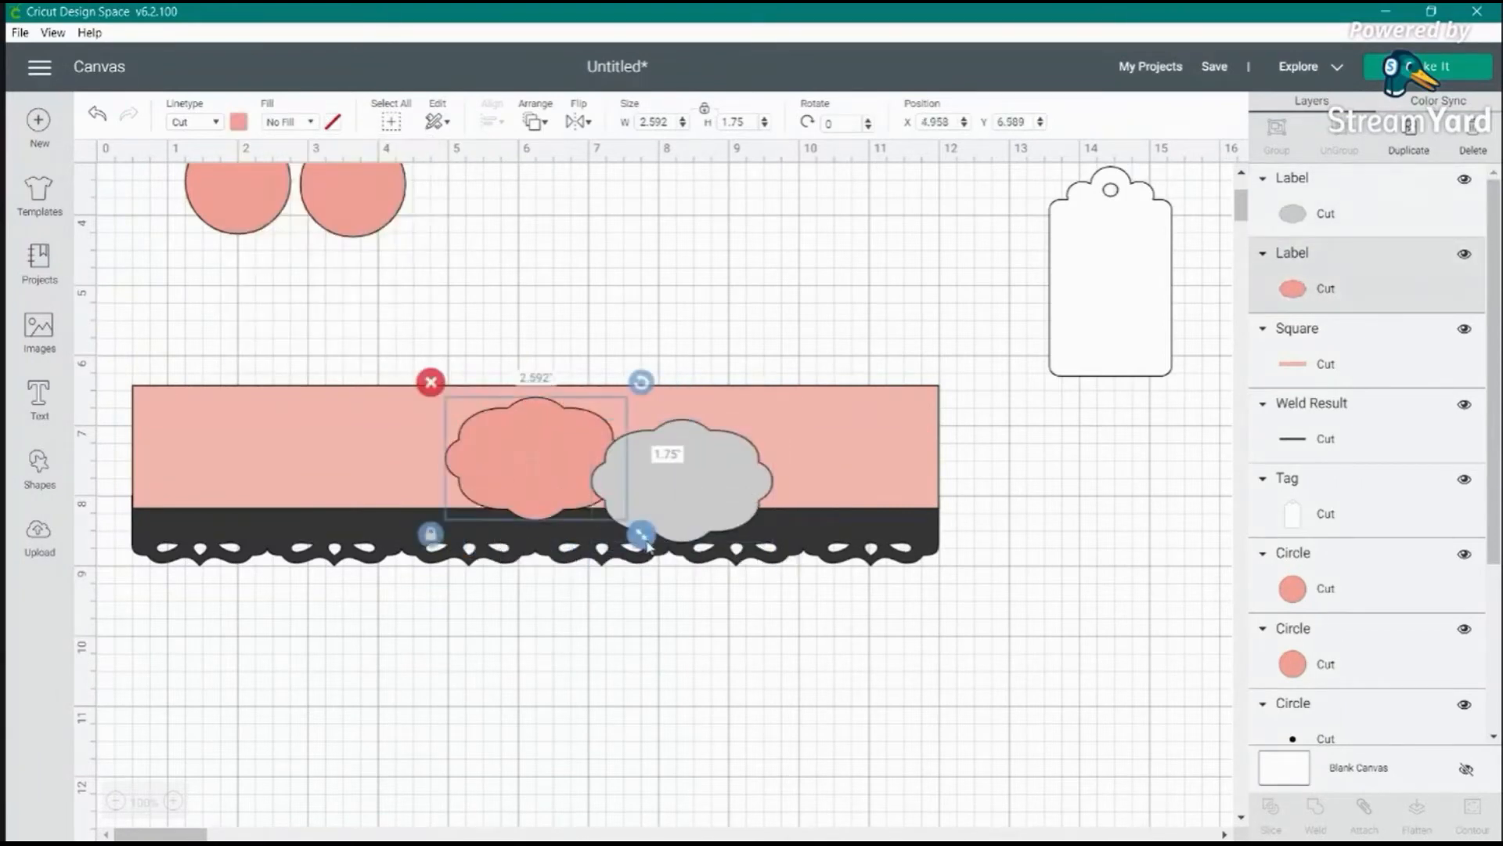
- Enlarge the salmon label to about 2.83" by 1.91", test the grey label over it, and set the grey label aside
left_click_drag(640, 534, 658, 544)
left_click_drag(744, 489, 608, 469)
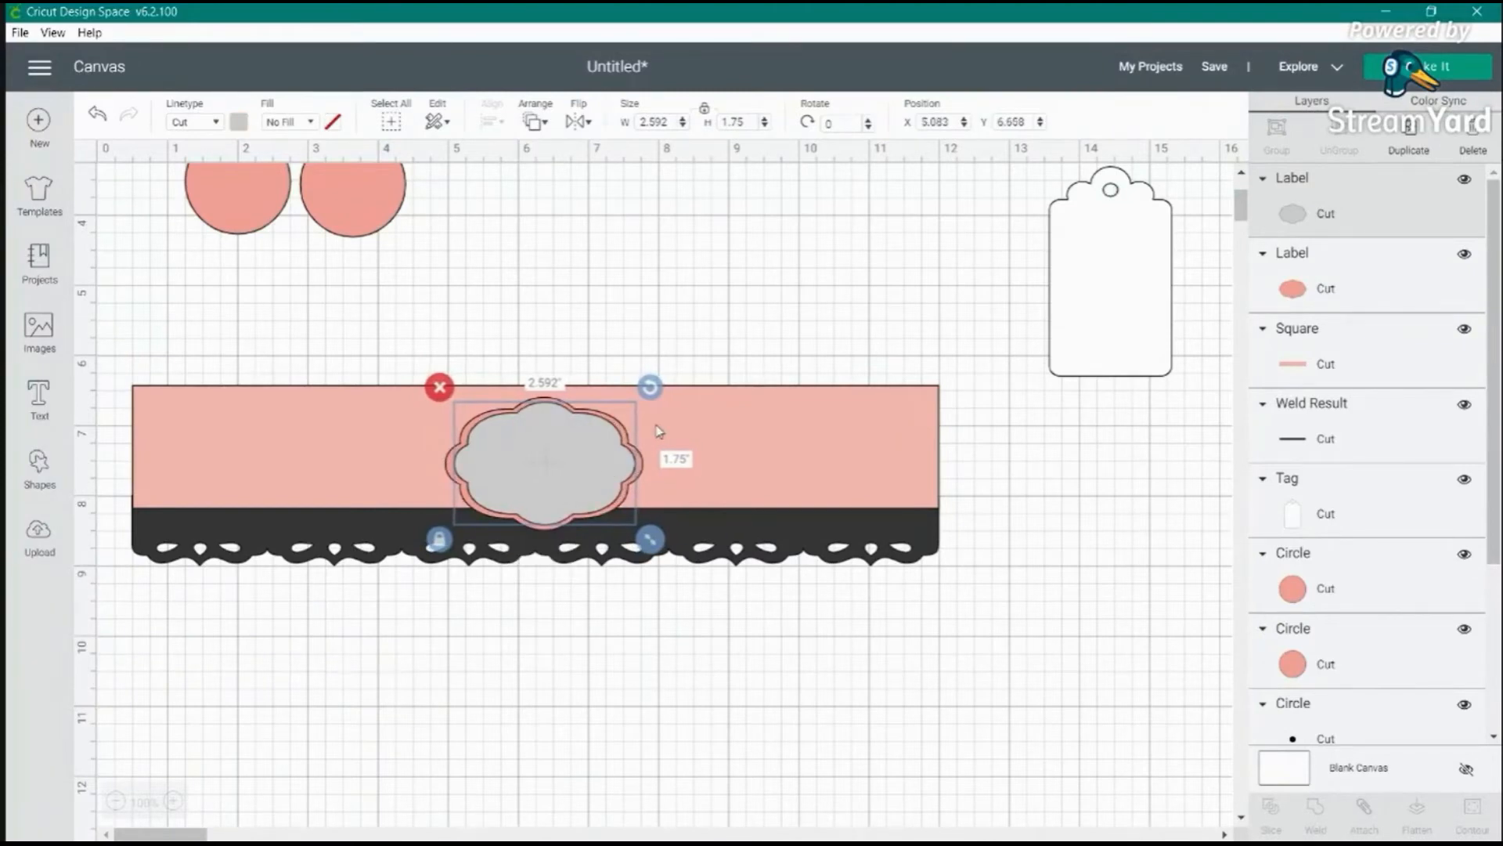
left_click_drag(544, 456, 756, 460)
left_click(532, 466)
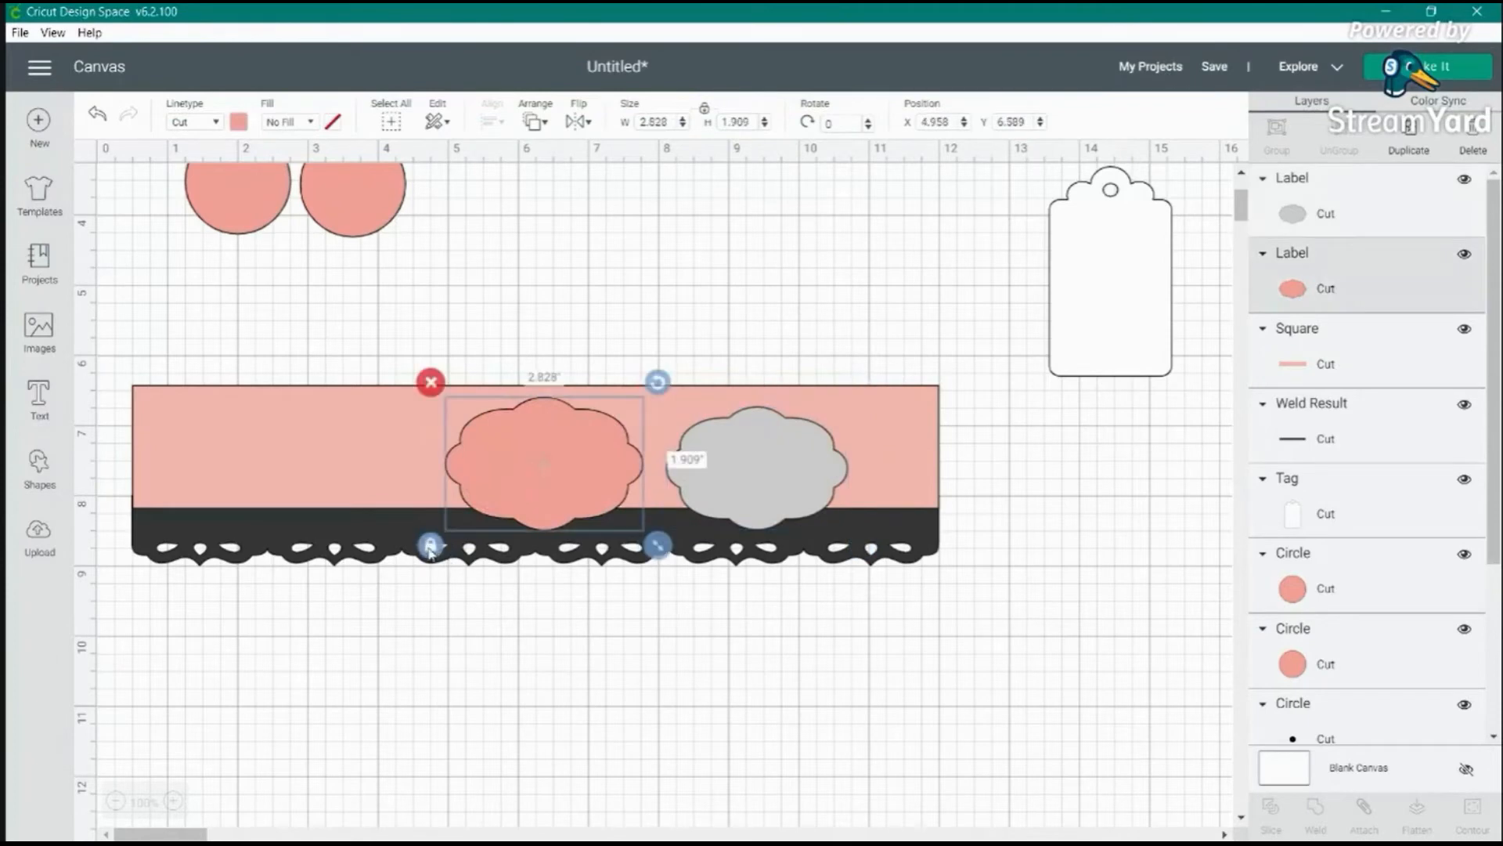
- Try to stretch the salmon label slightly taller with its proportions unlocked
left_click(430, 546)
left_click_drag(656, 556, 655, 560)
left_click_drag(761, 510, 848, 516)
left_click(570, 491)
- Undo the recent label moves and the enlargement of the salmon label
left_click(95, 117)
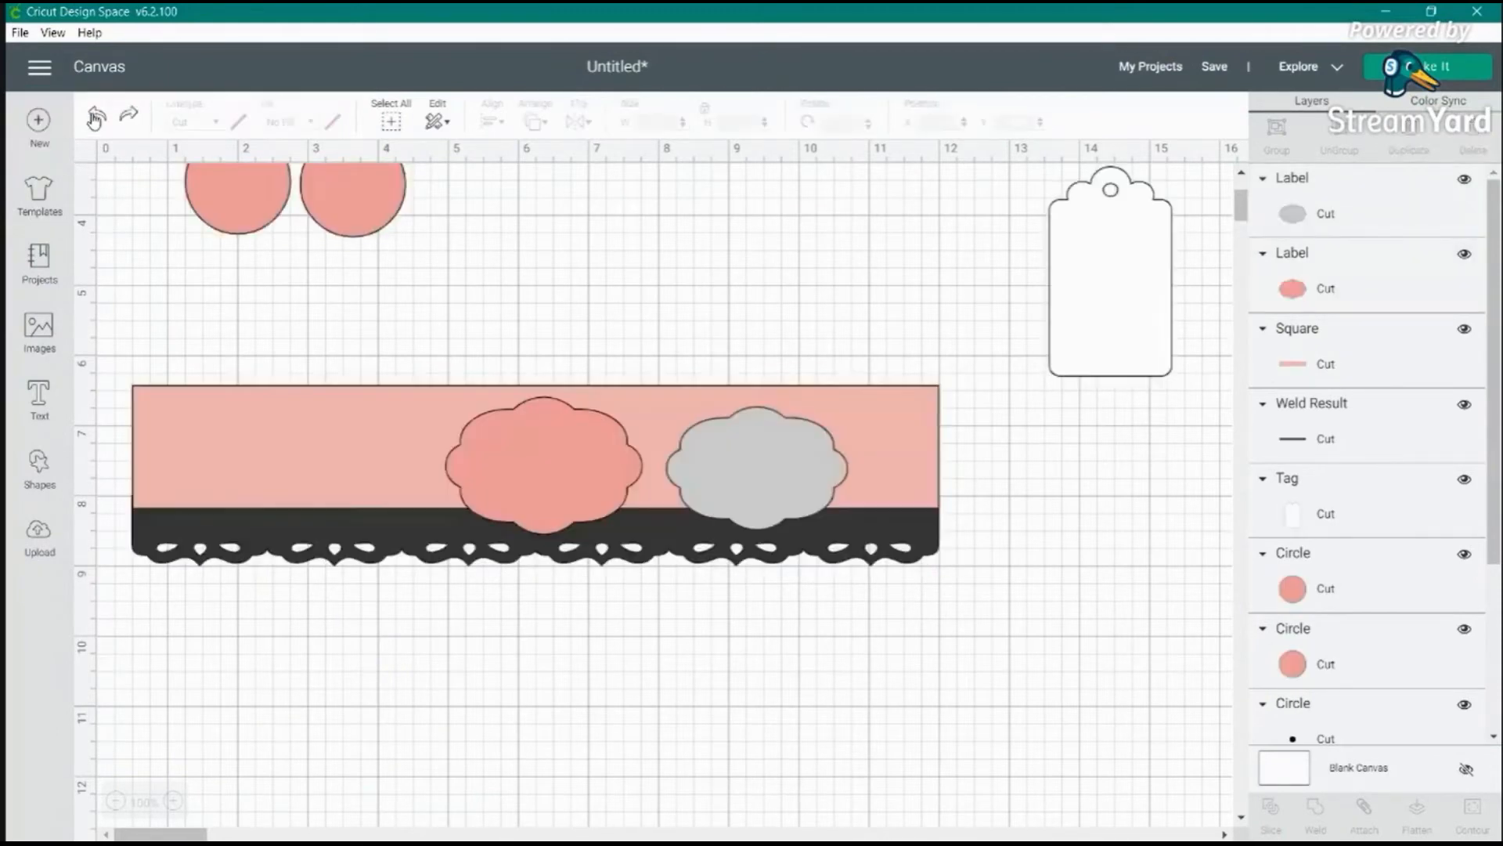
left_click(572, 524)
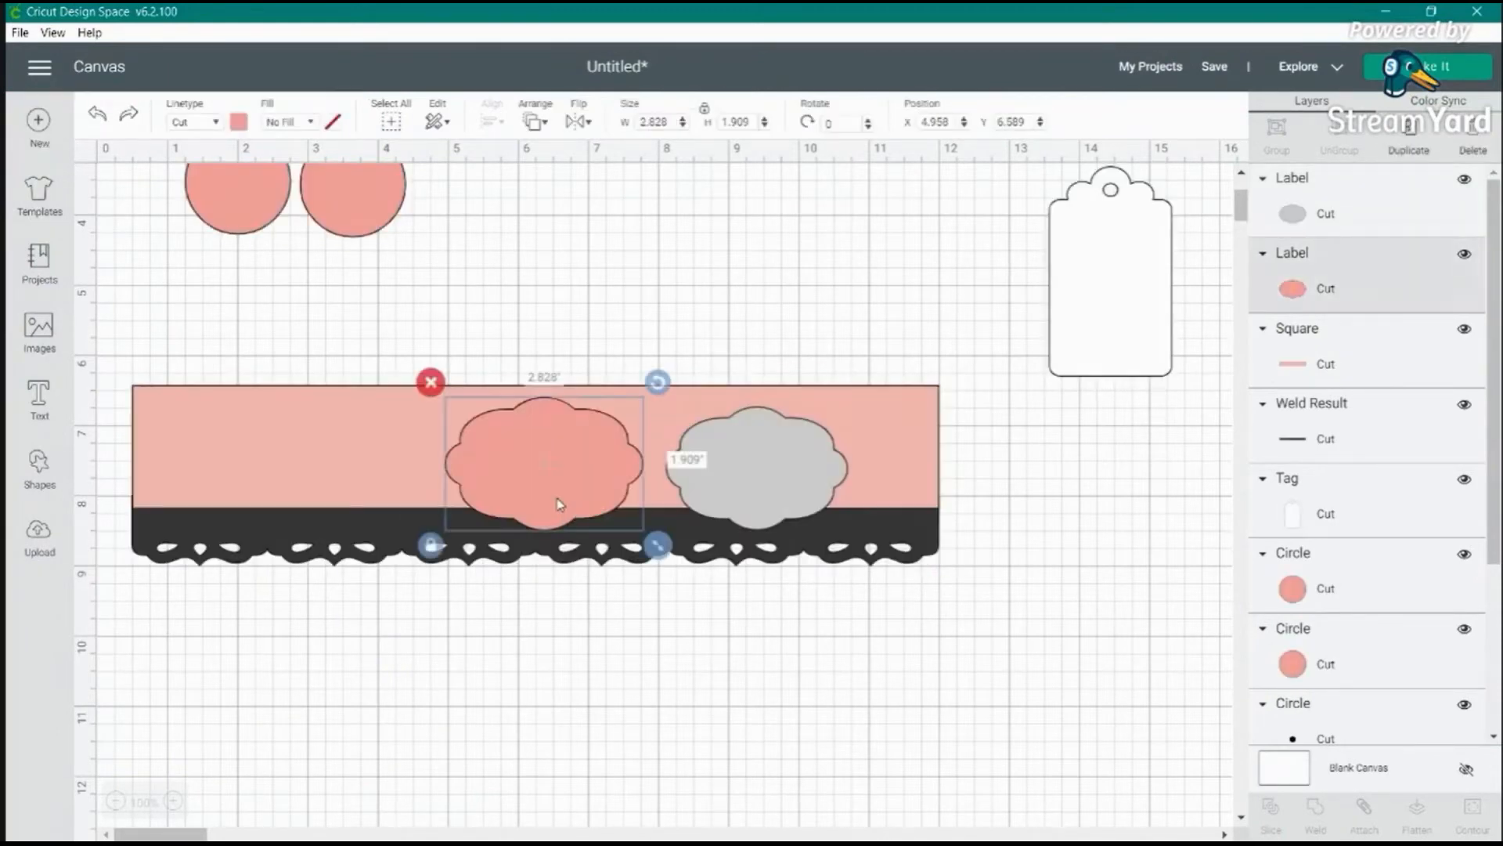
left_click(98, 118)
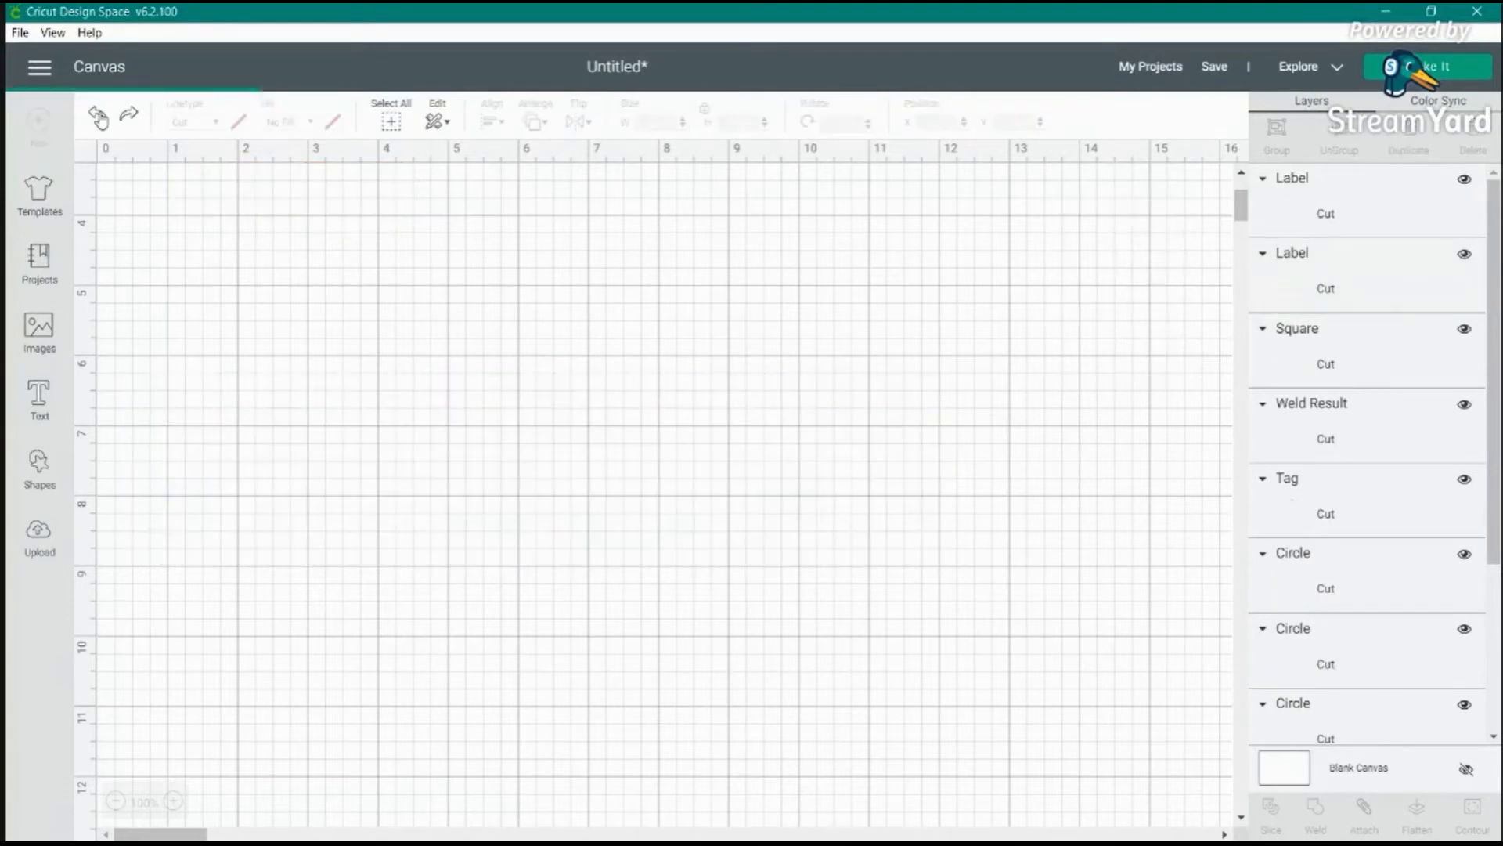
left_click(576, 477)
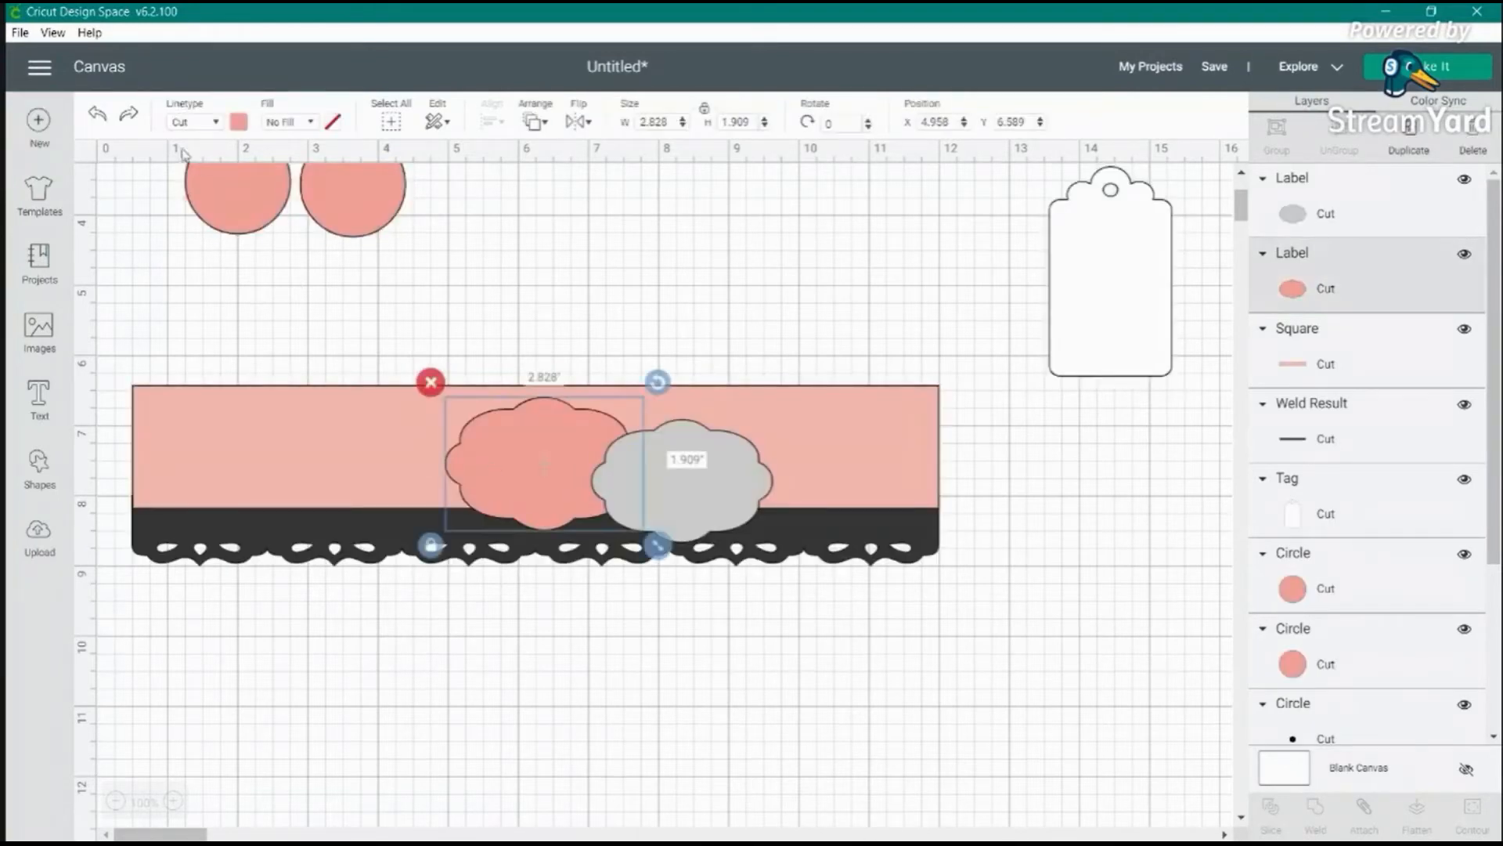
left_click(96, 116)
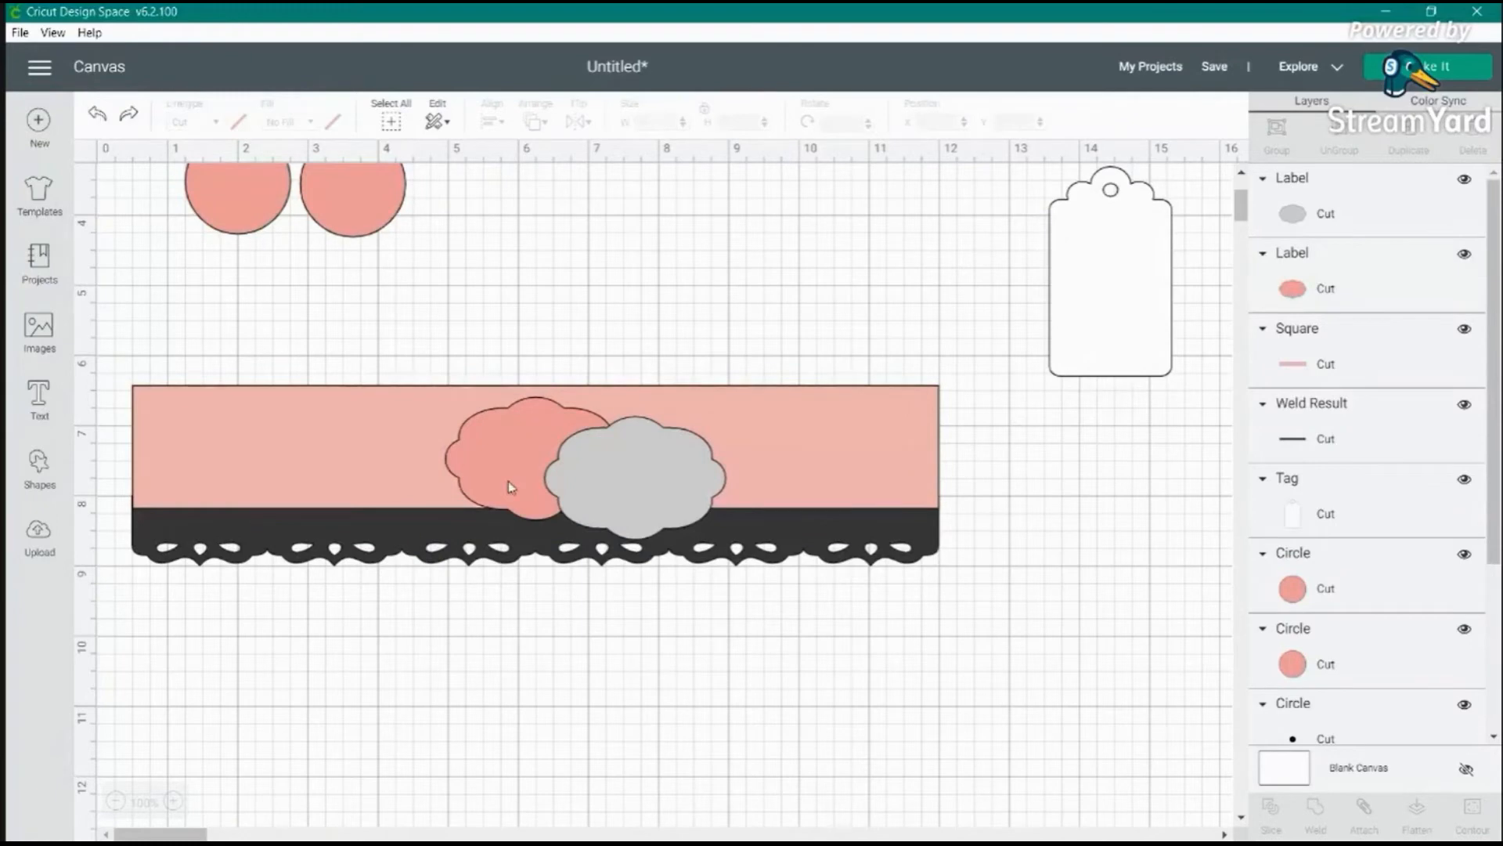
- Set the salmon label's height to 2" with its proportions locked
left_click(506, 481)
left_click(758, 122)
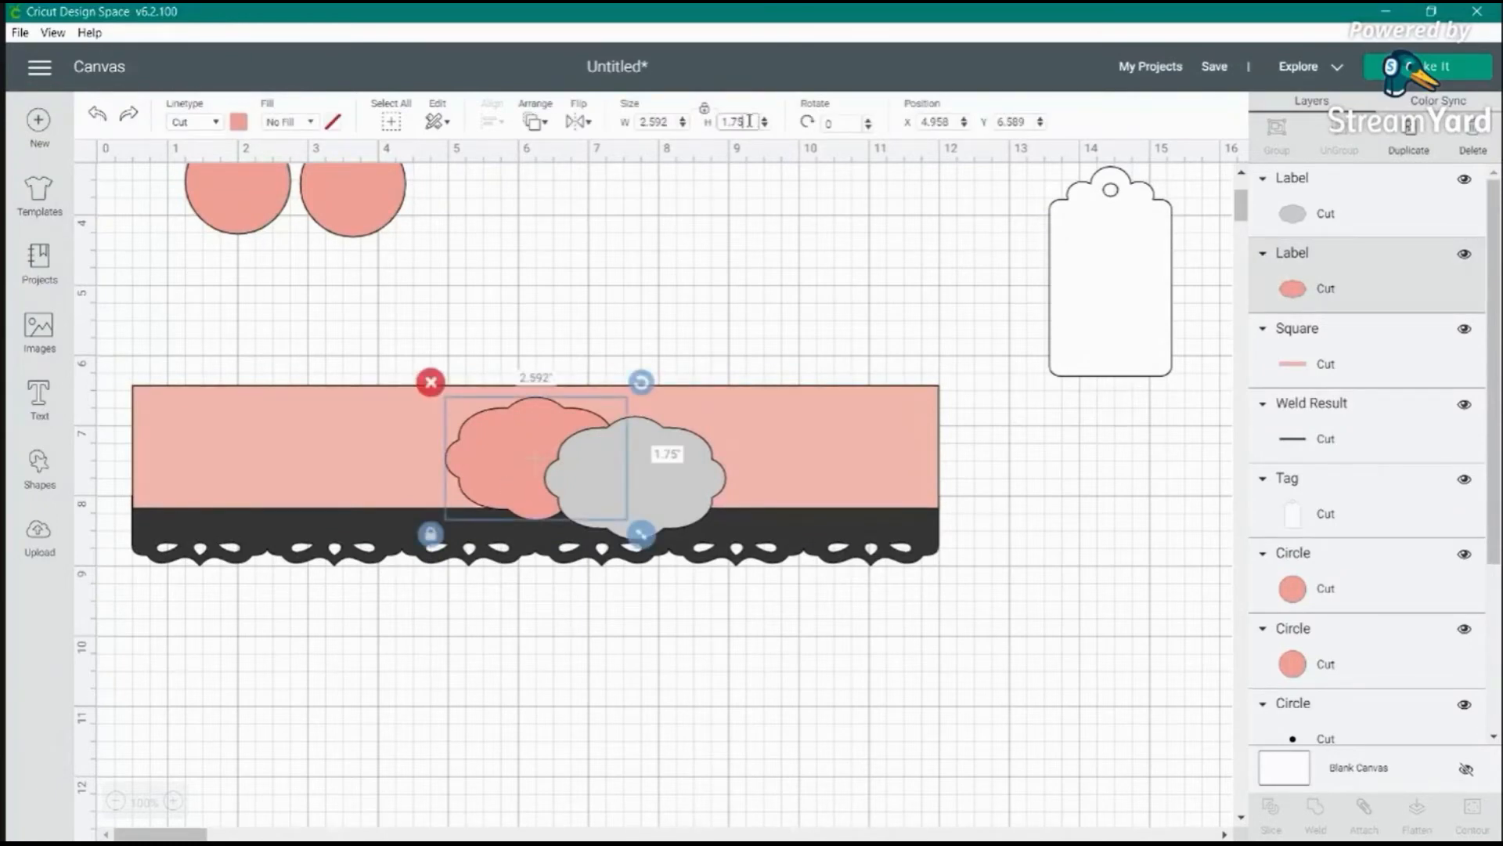
double_click(738, 121)
type("2")
key("Return")
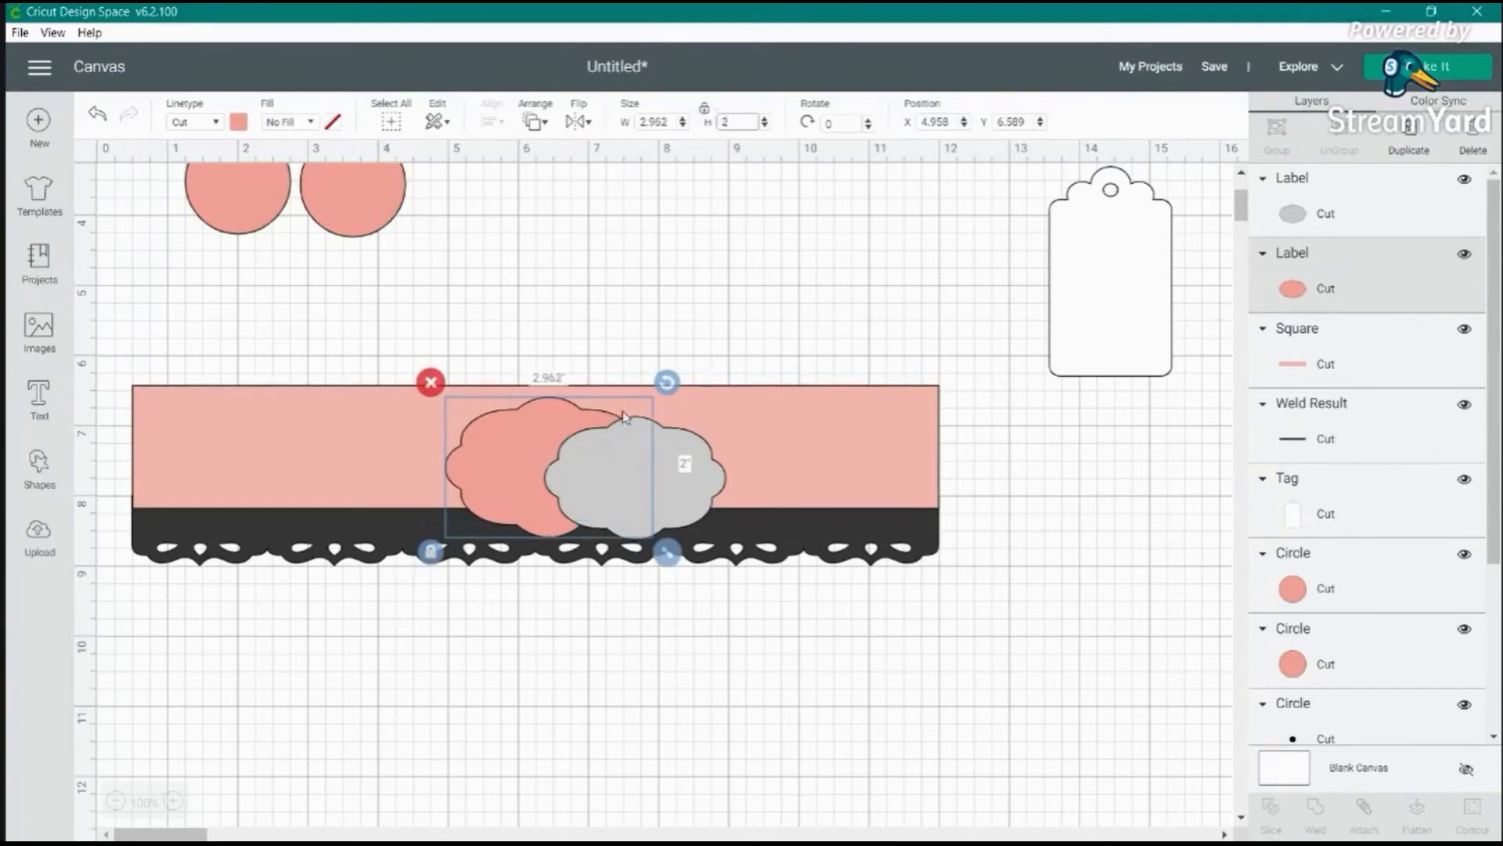
- Shrink the salmon label slightly and centre the grey label over it to leave an even border
left_click_drag(686, 512, 598, 501)
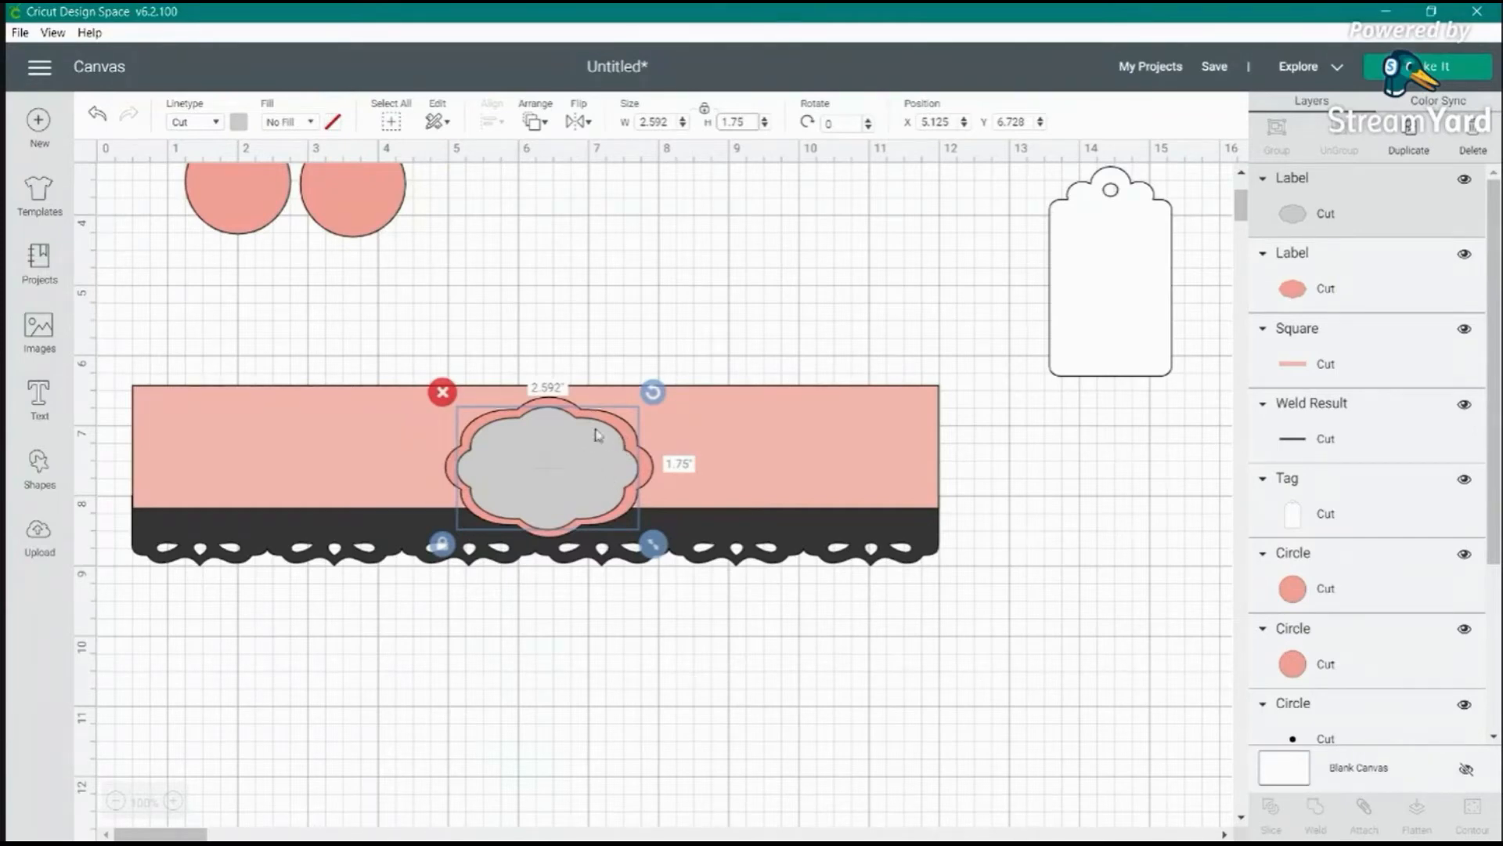
left_click_drag(507, 460, 744, 476)
left_click(559, 468)
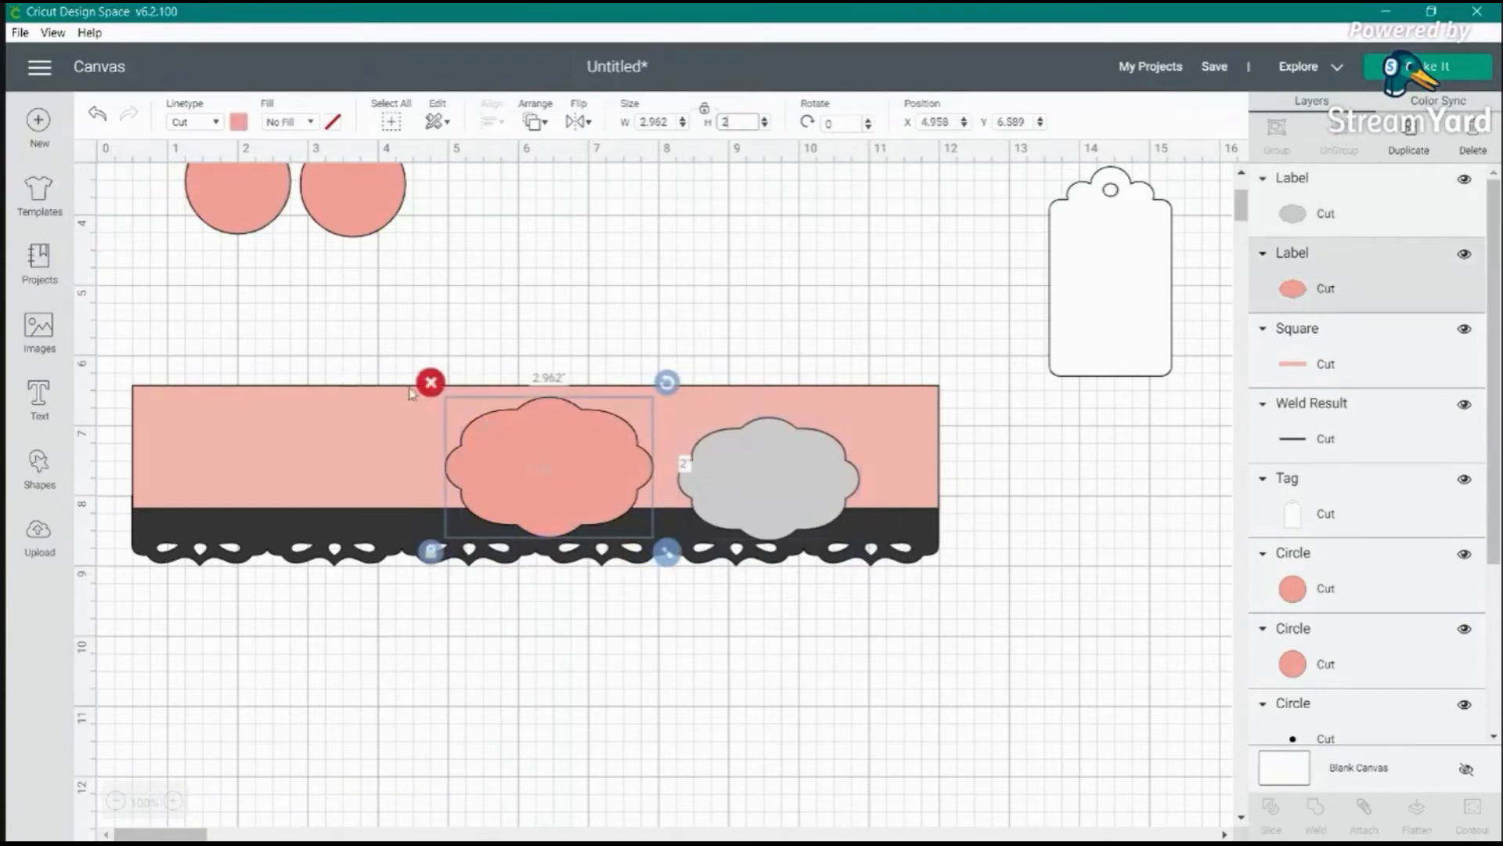
left_click_drag(669, 556, 664, 558)
left_click_drag(746, 530, 595, 484)
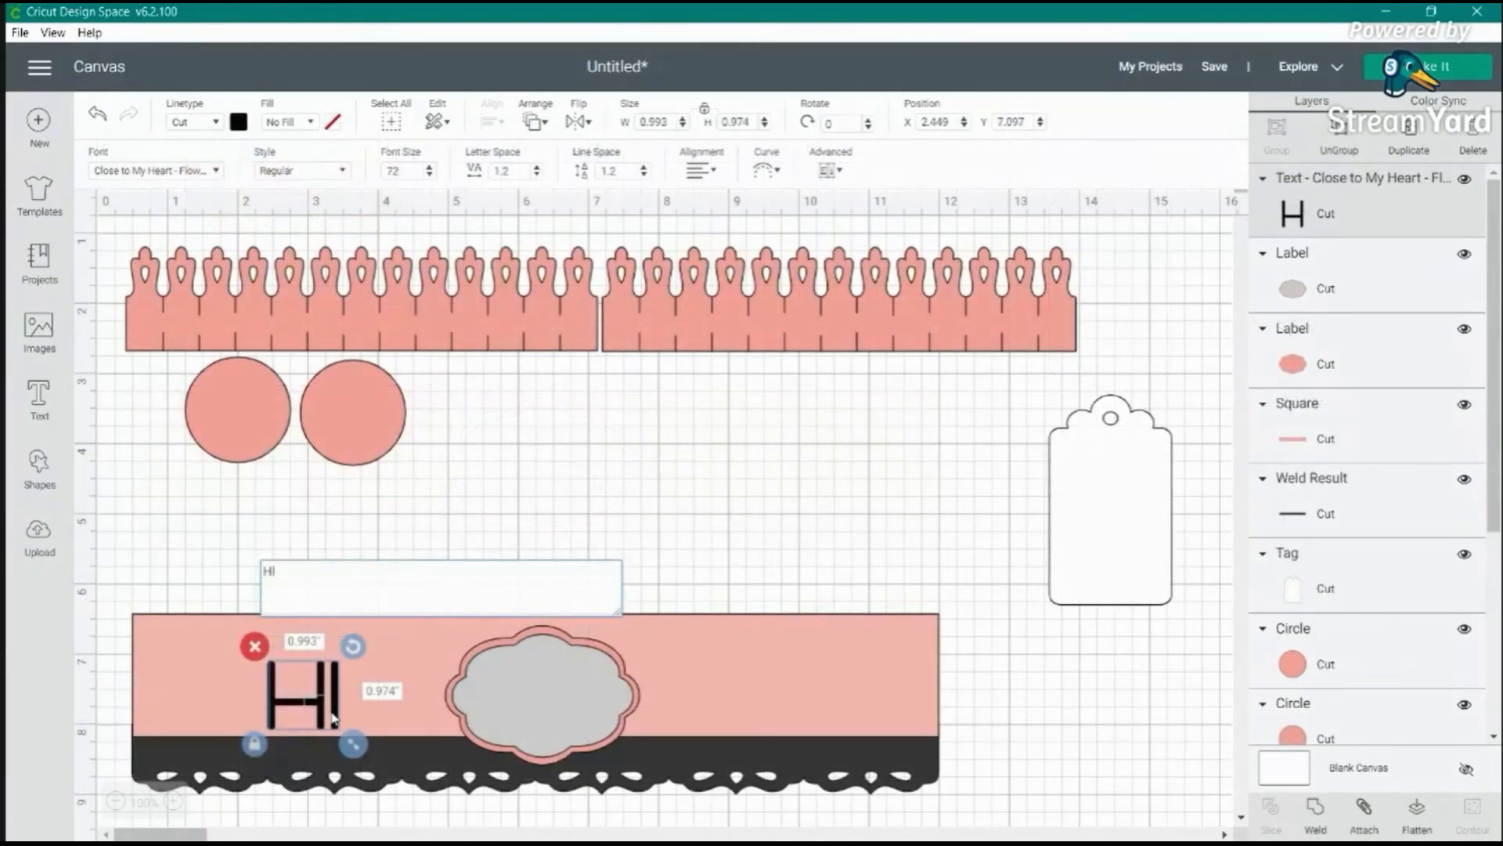
- Enter HUGS as the text and move it over the layered labels
type("UGS")
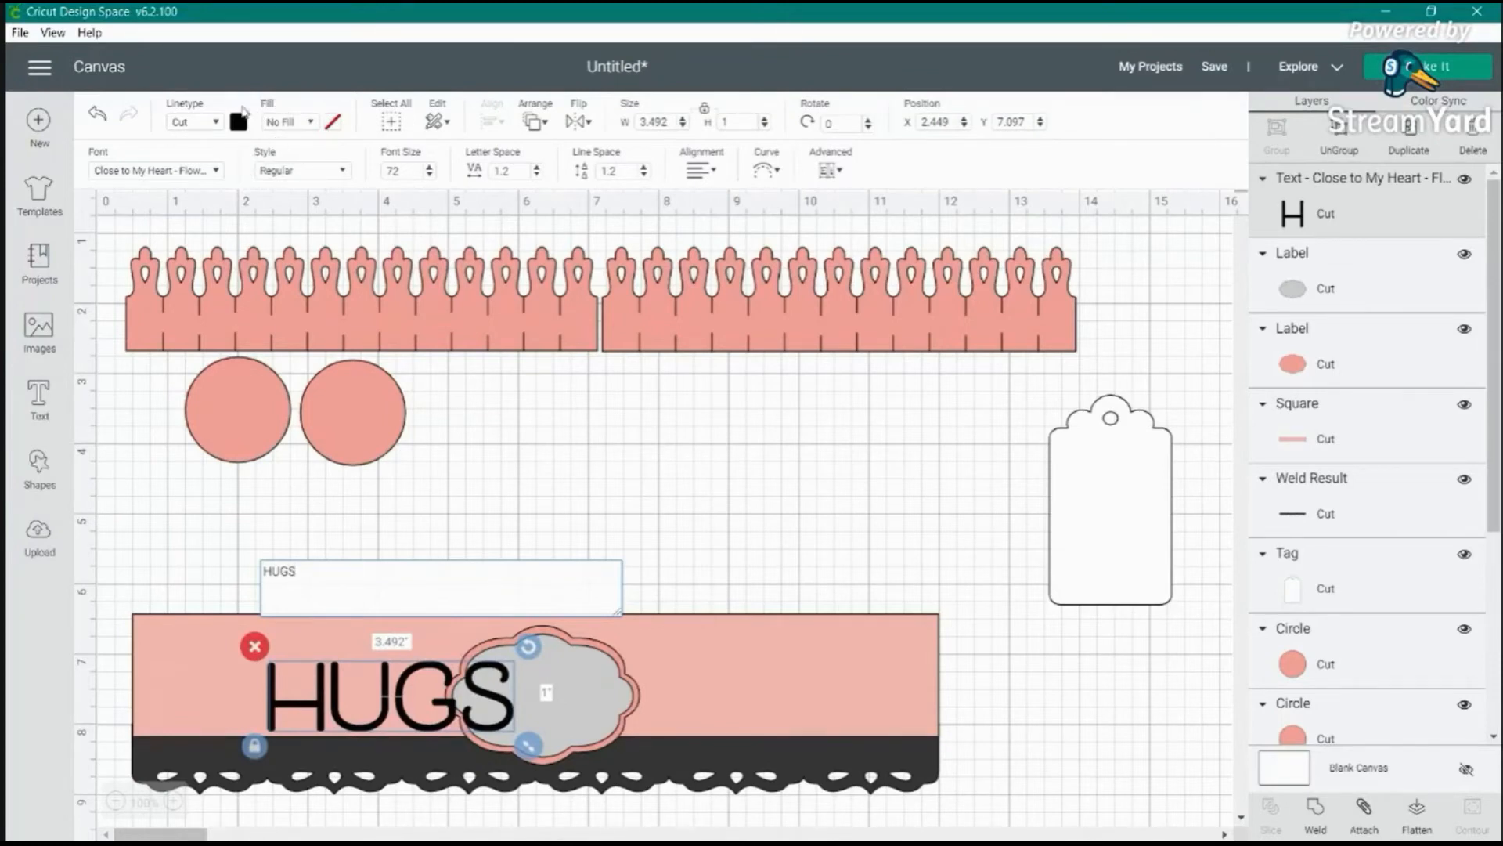
left_click_drag(437, 686, 525, 672)
scroll(1183, 275, "down", 5)
scroll(1159, 280, "down", 3)
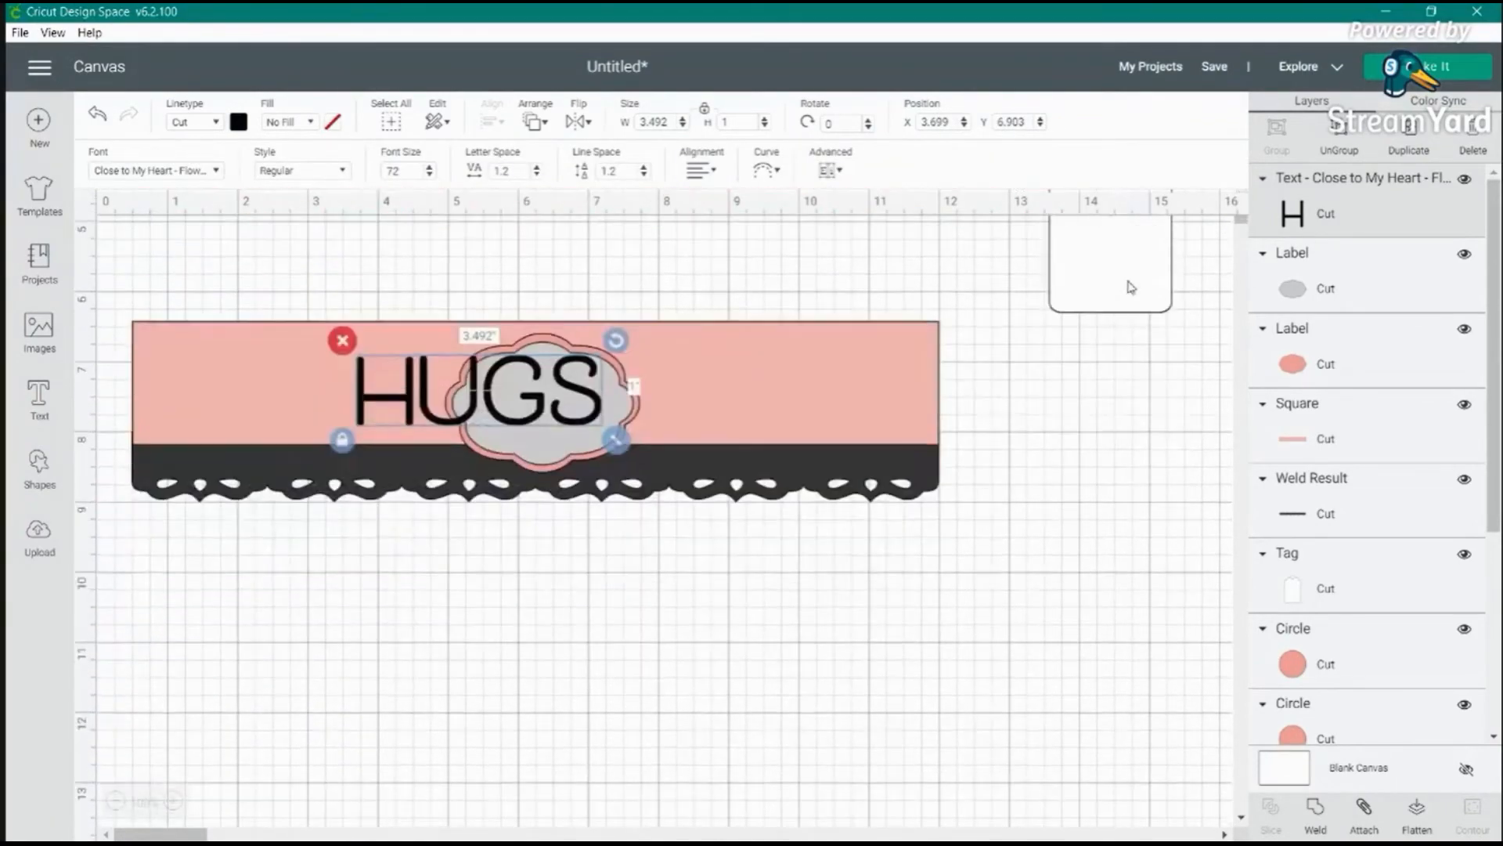
left_click_drag(477, 411, 597, 422)
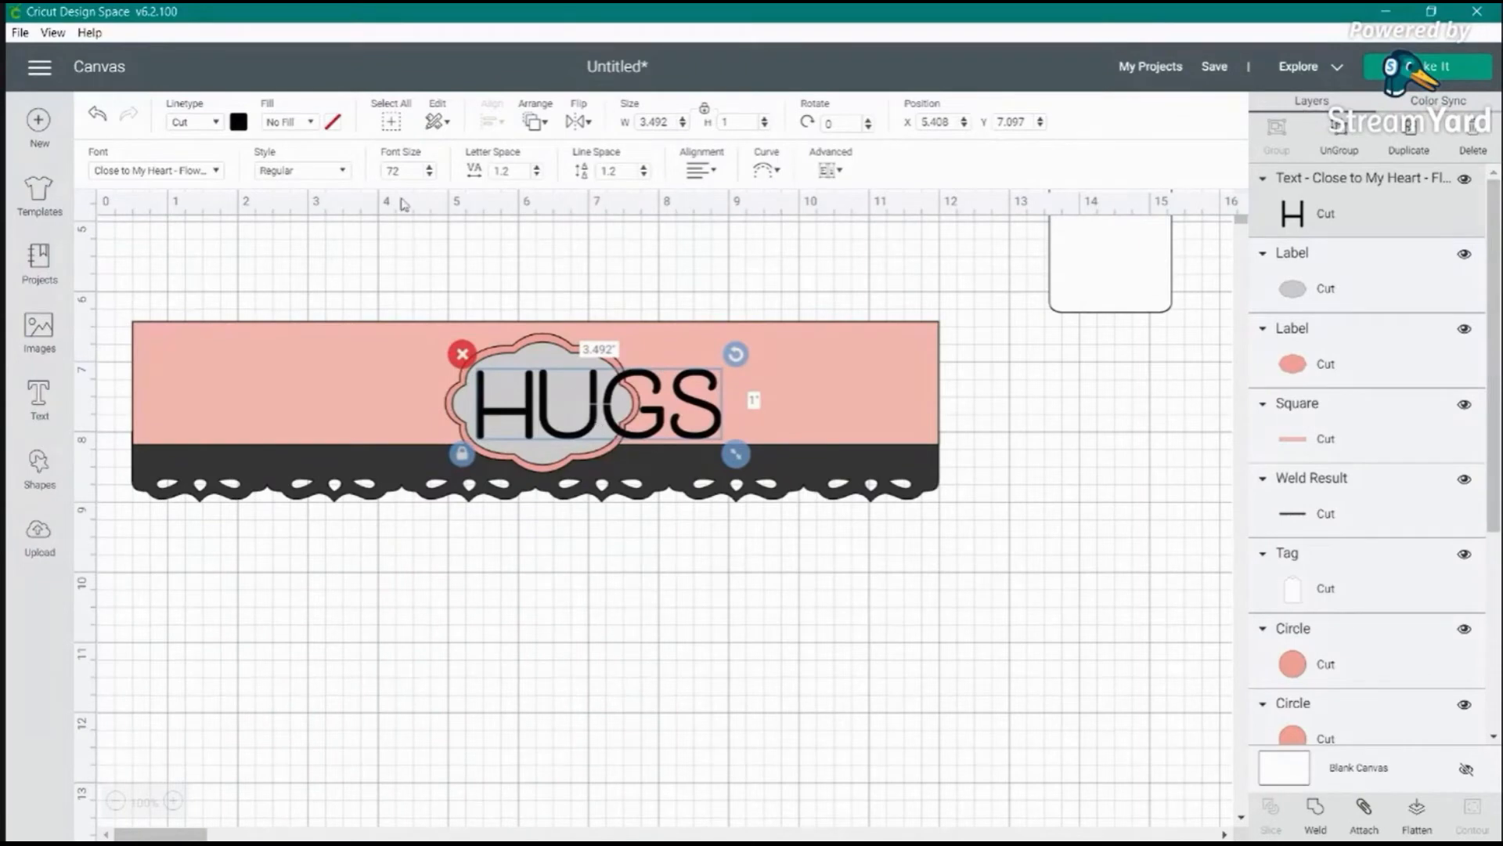
- Set the HUGS text's letter spacing to 1.1 and its style to Bold
left_click(537, 175)
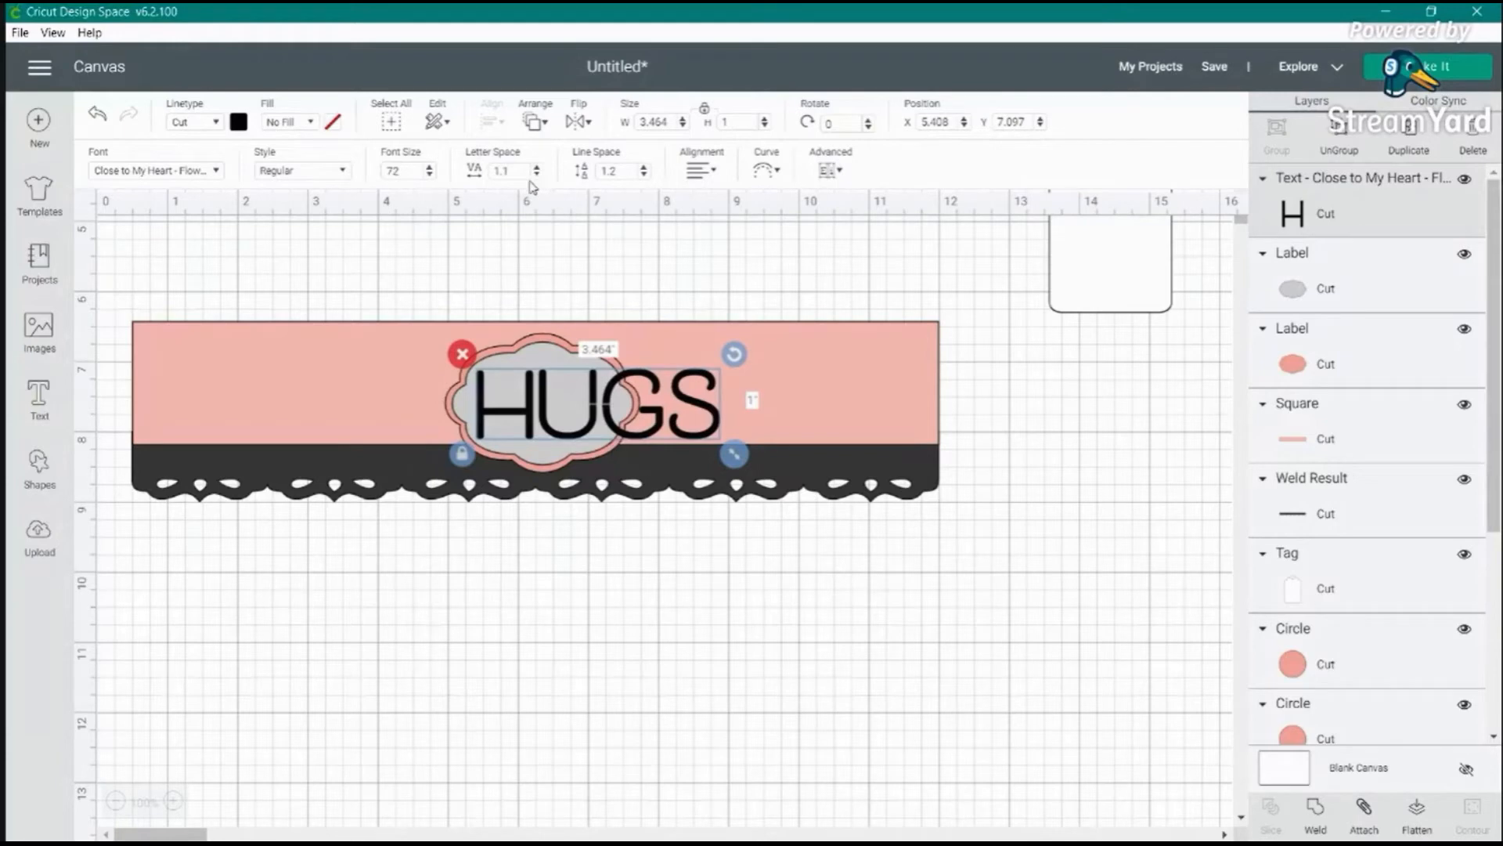
left_click(298, 171)
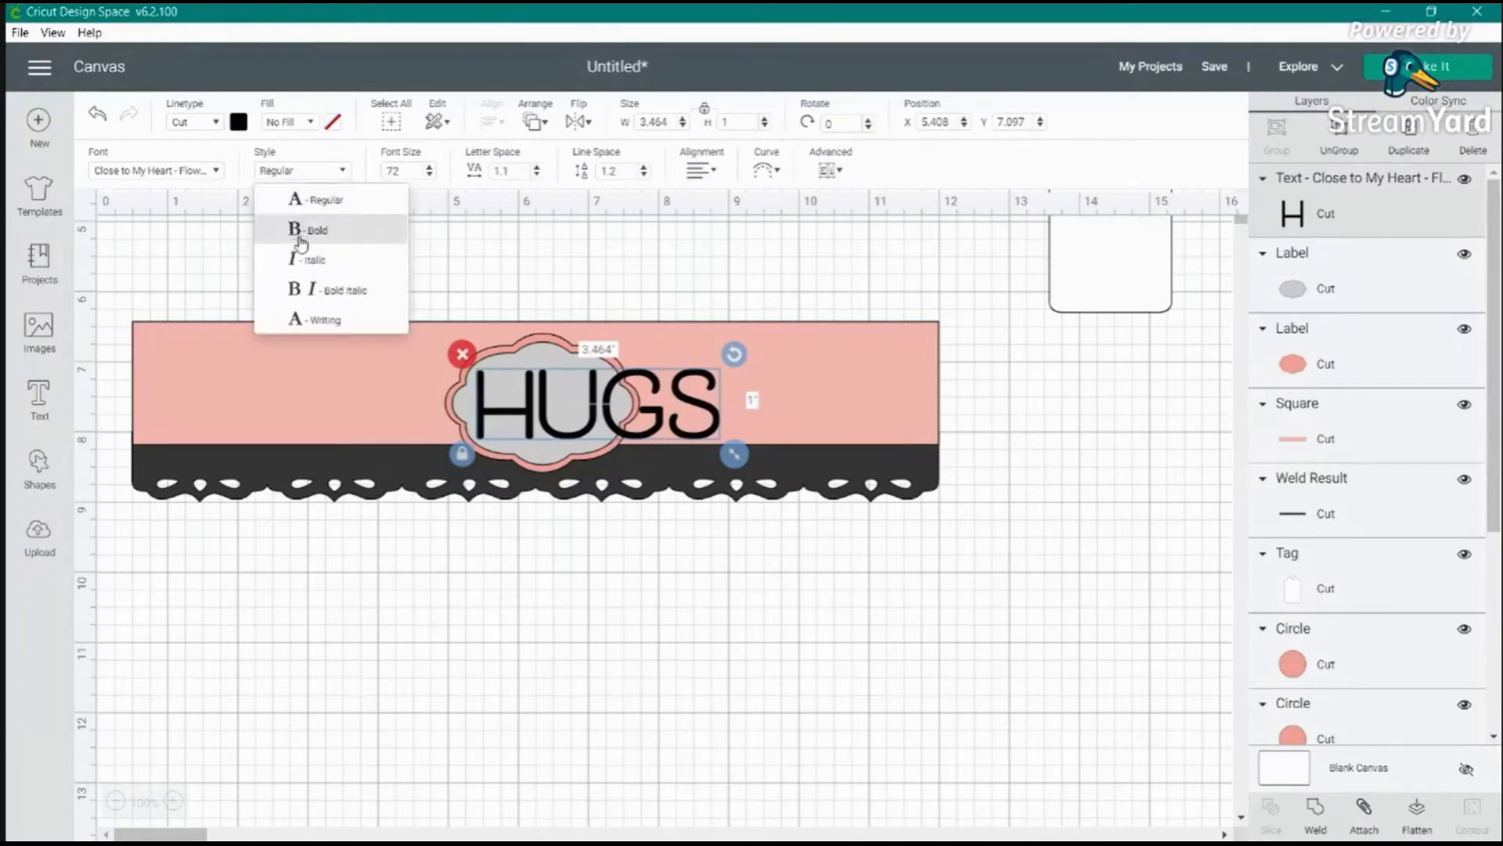
left_click(298, 227)
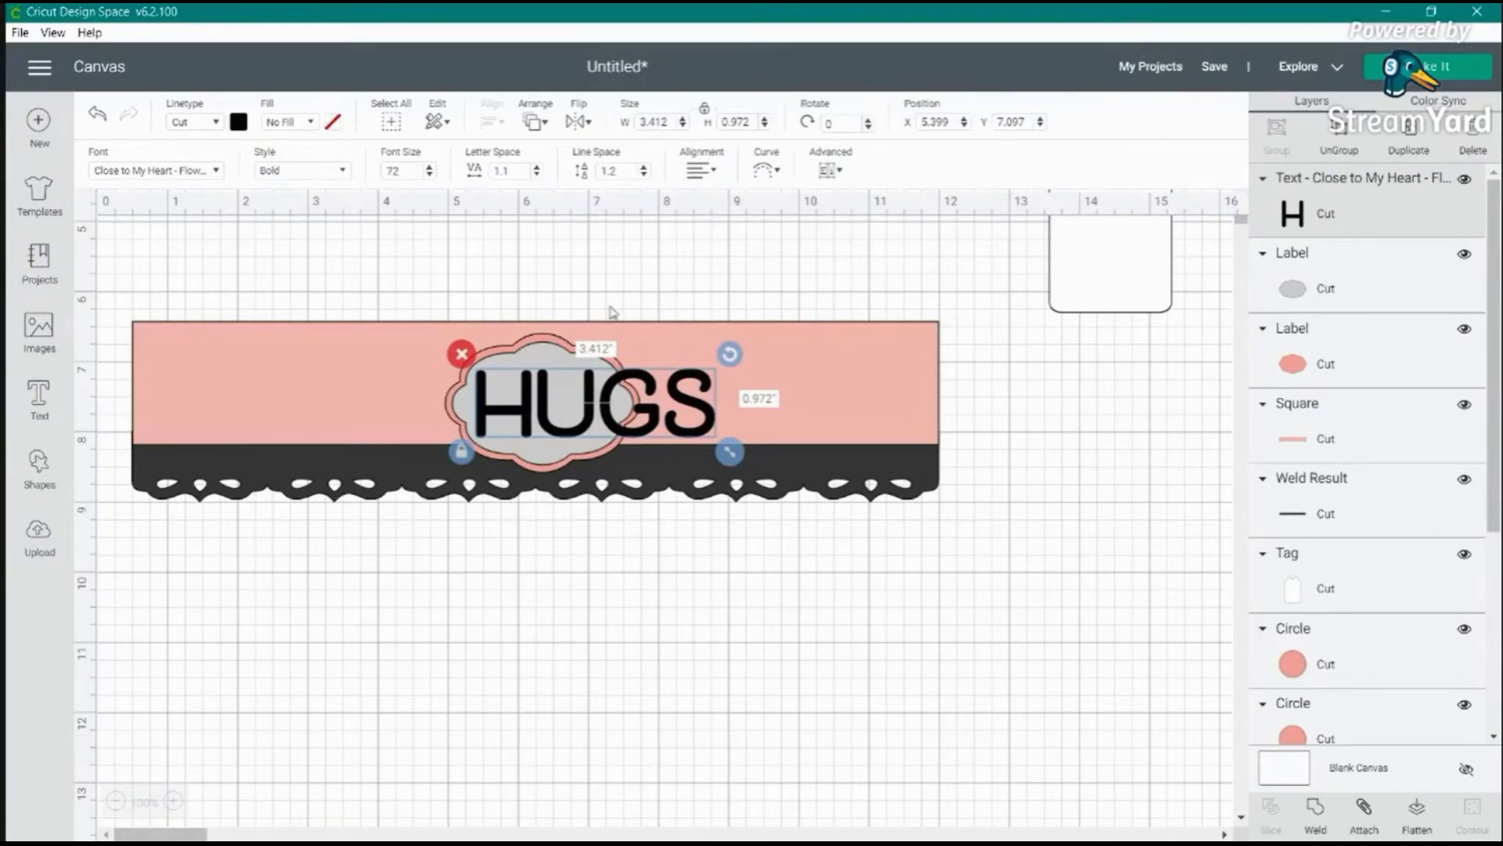
- Fit the HUGS text inside the grey label at about 2.05" by 0.78" and recolour it dark red
left_click_drag(729, 451, 620, 428)
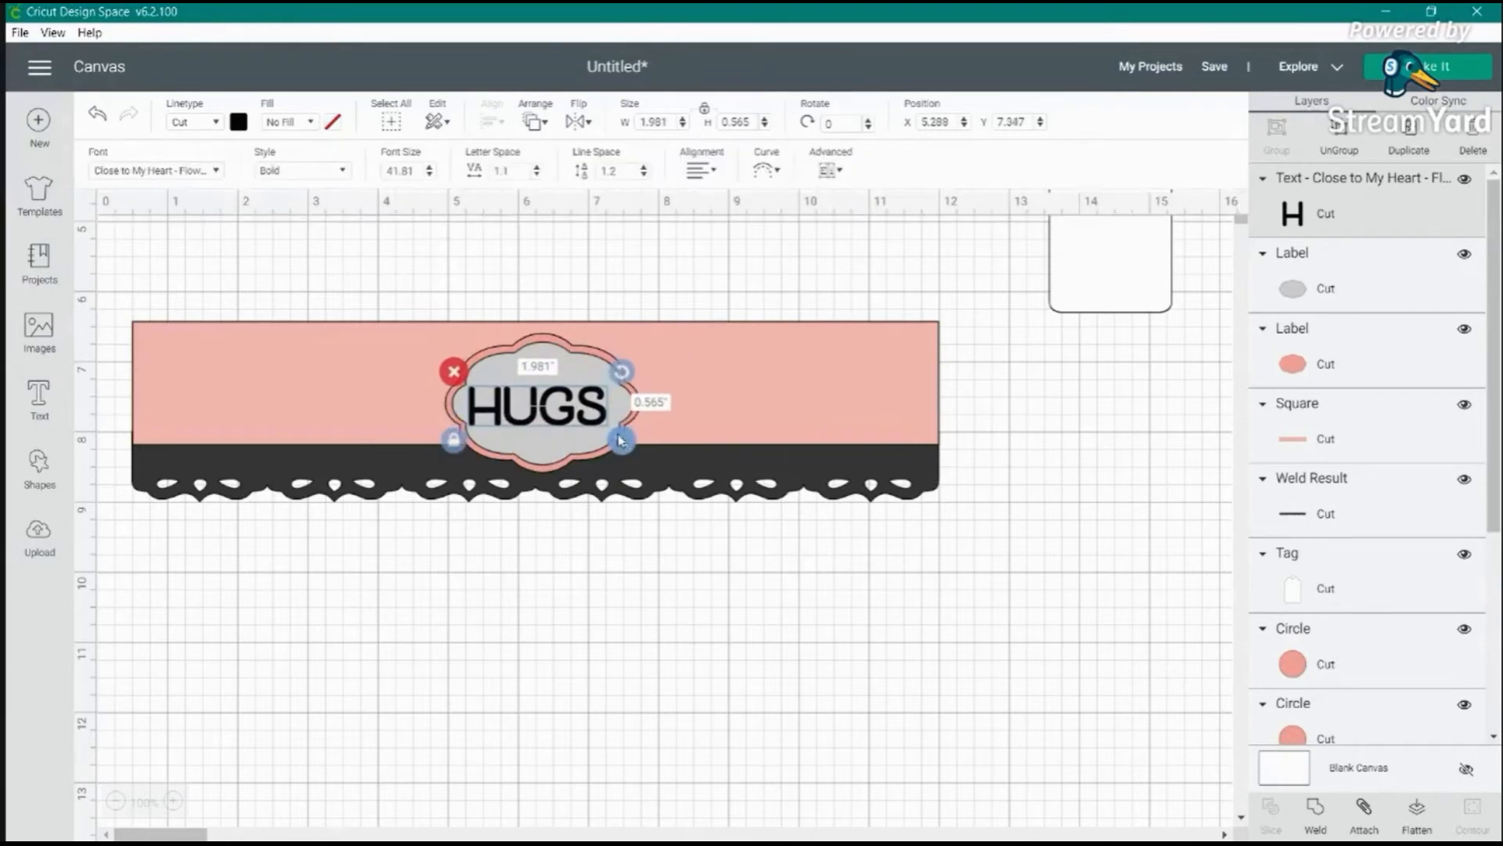
left_click(587, 413, "shift")
mouse_move(586, 414)
left_mouse_down()
mouse_move(631, 443)
mouse_move(627, 459)
mouse_move(602, 423)
left_mouse_up()
left_click(584, 416)
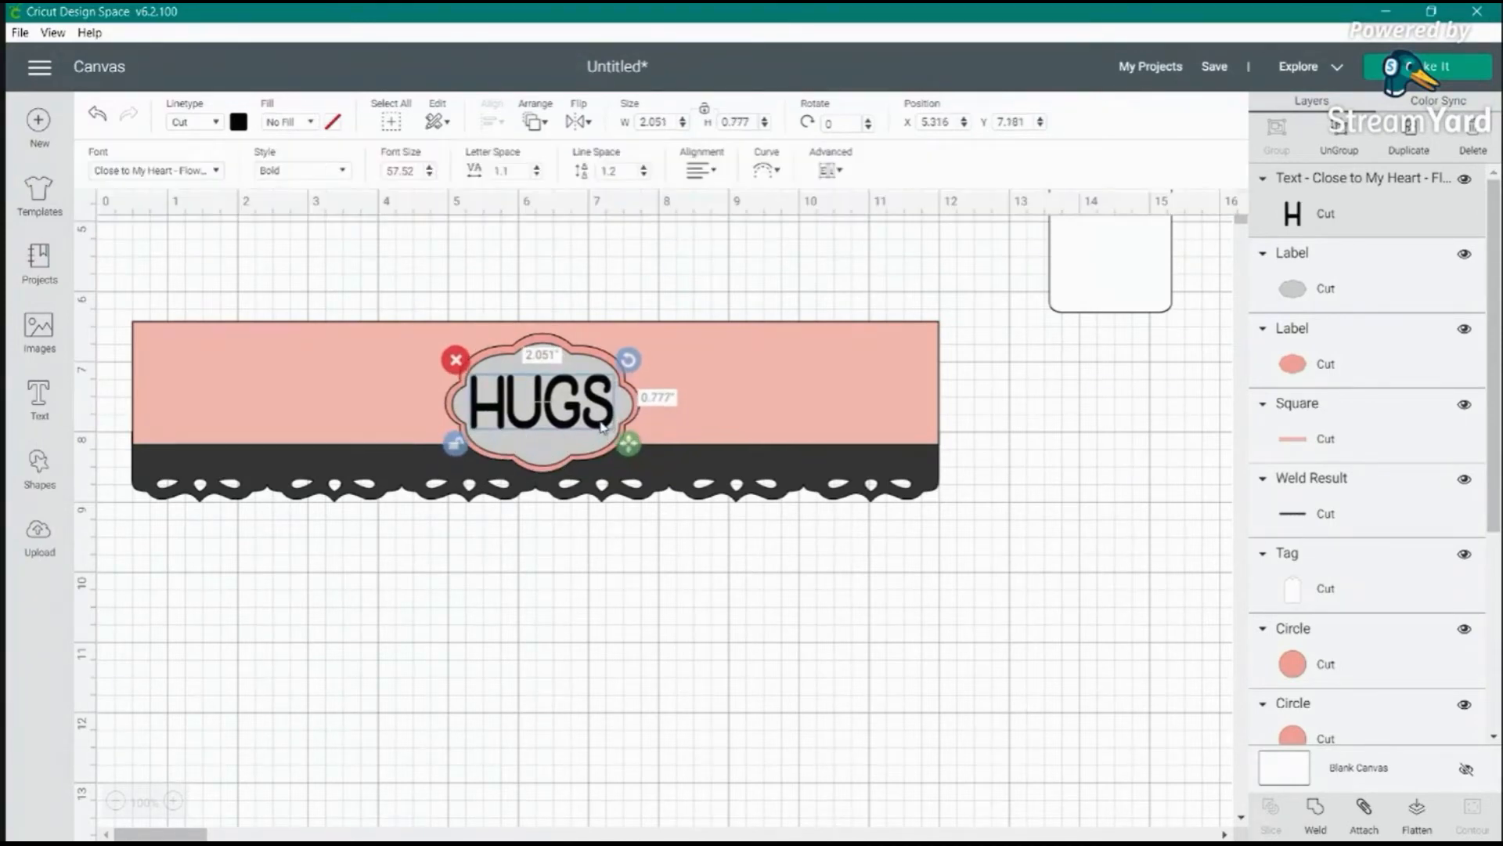
left_click(239, 123)
left_click(258, 275)
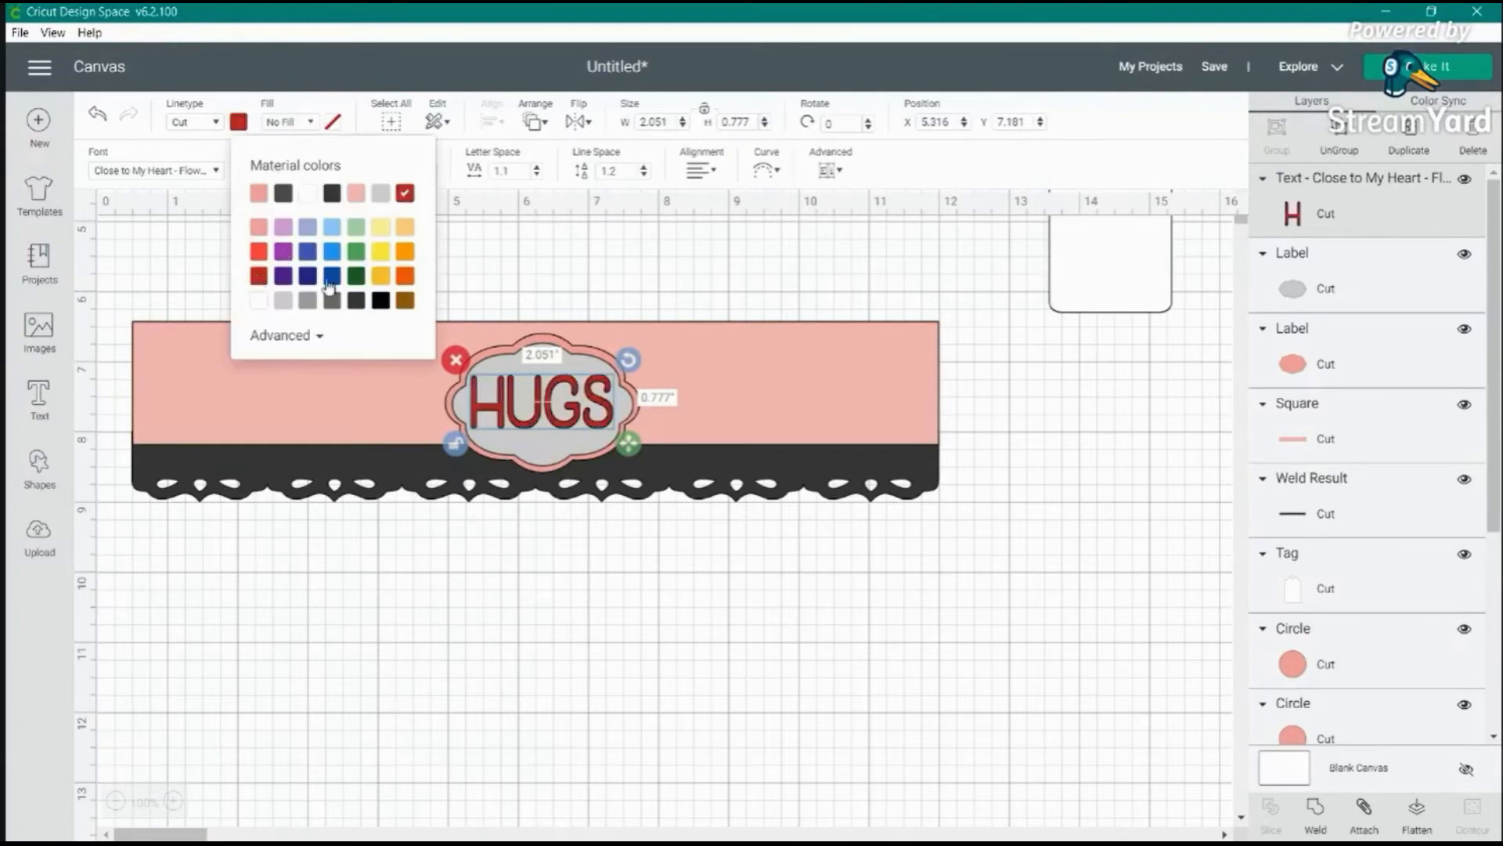
- Reduce the HUGS letter spacing to 0.9 and resize the text to about 2.05" by 0.85", centred in the label
left_click_drag(593, 428, 596, 431)
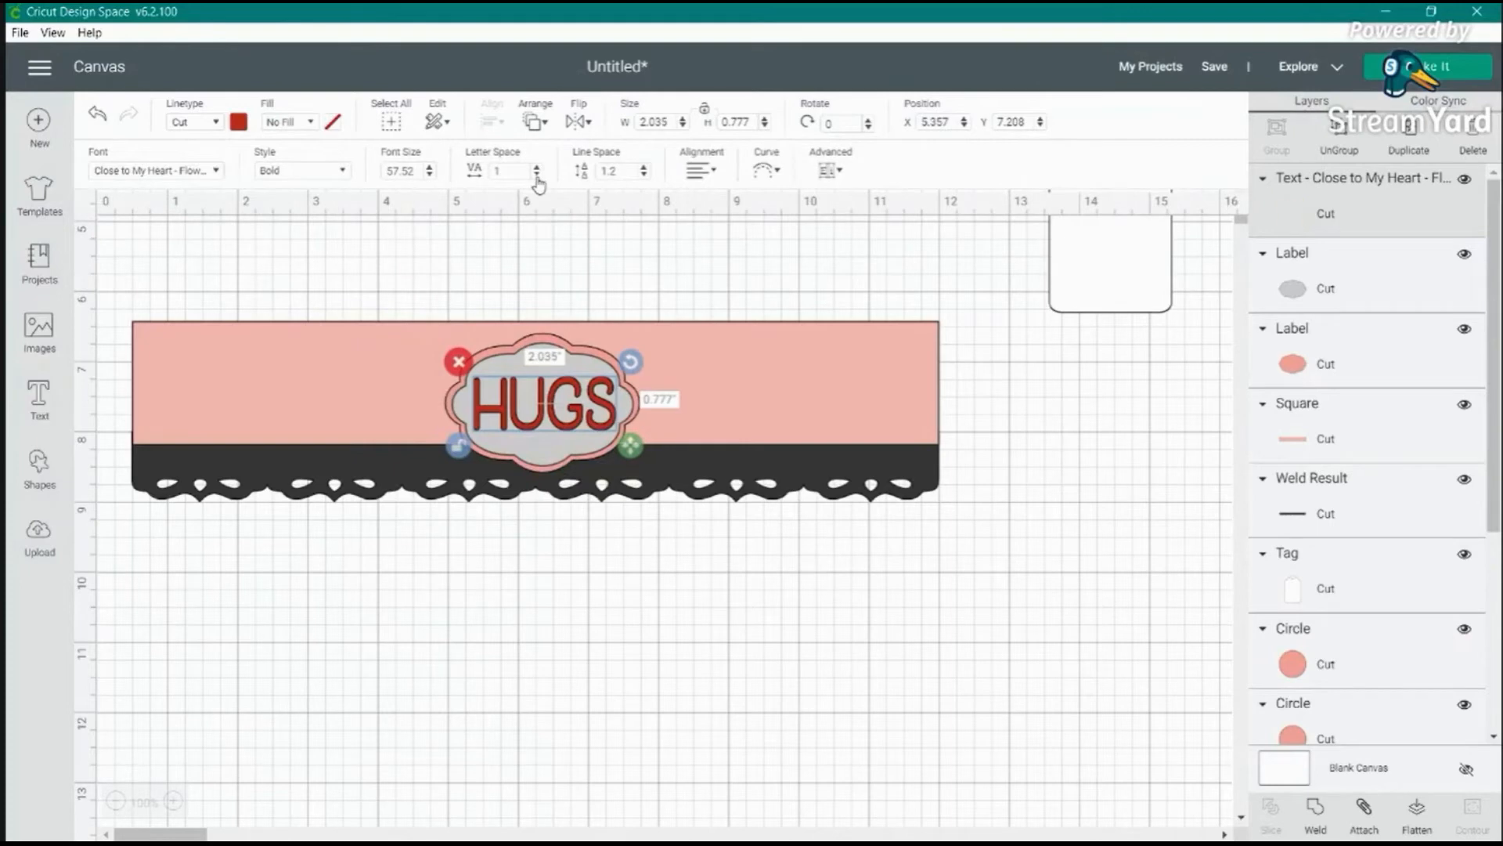
left_click_drag(631, 445, 577, 430)
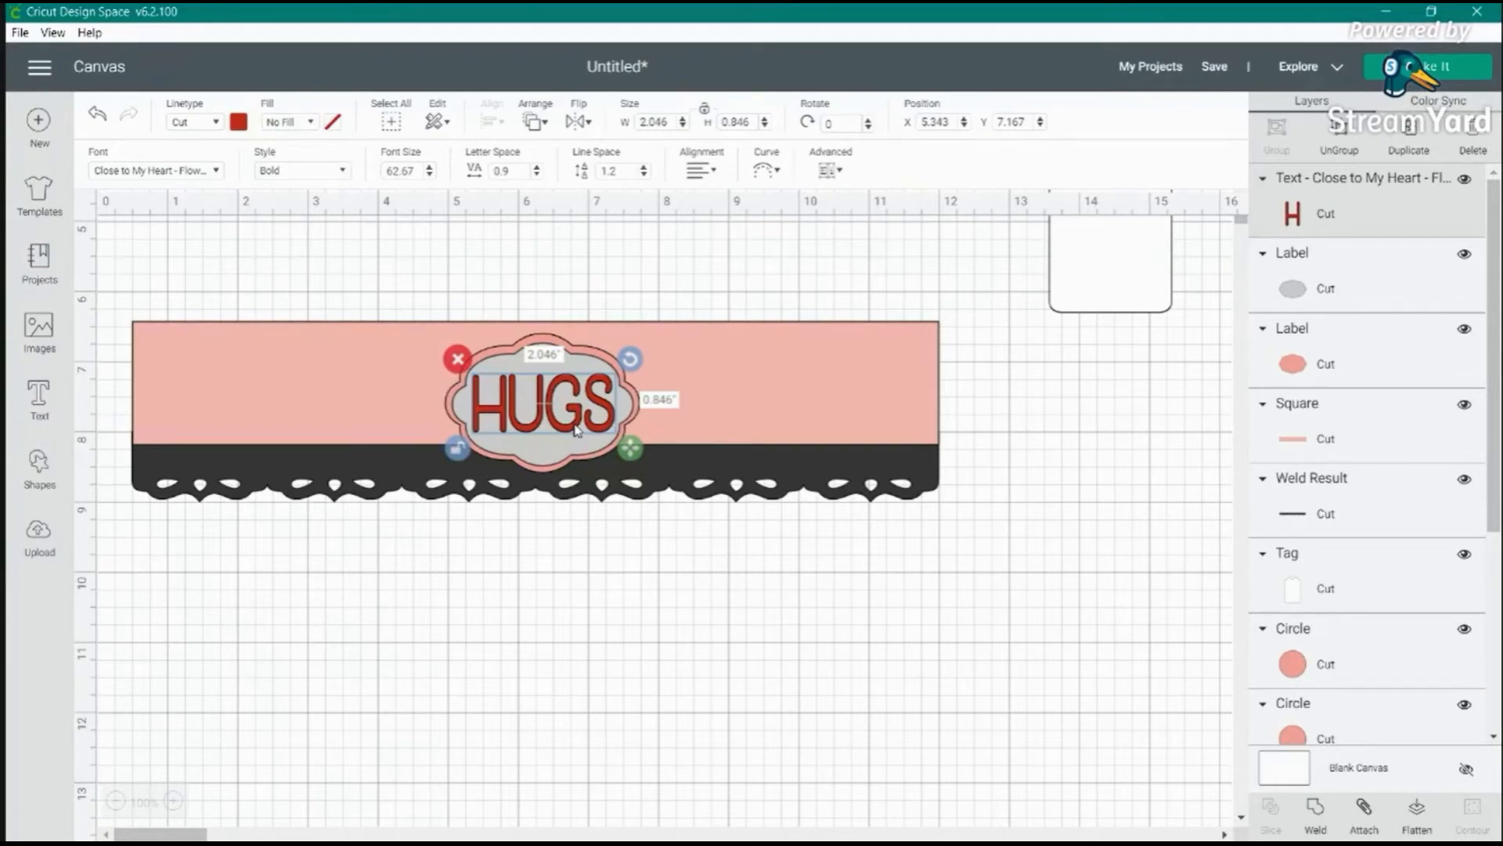
left_click(174, 801)
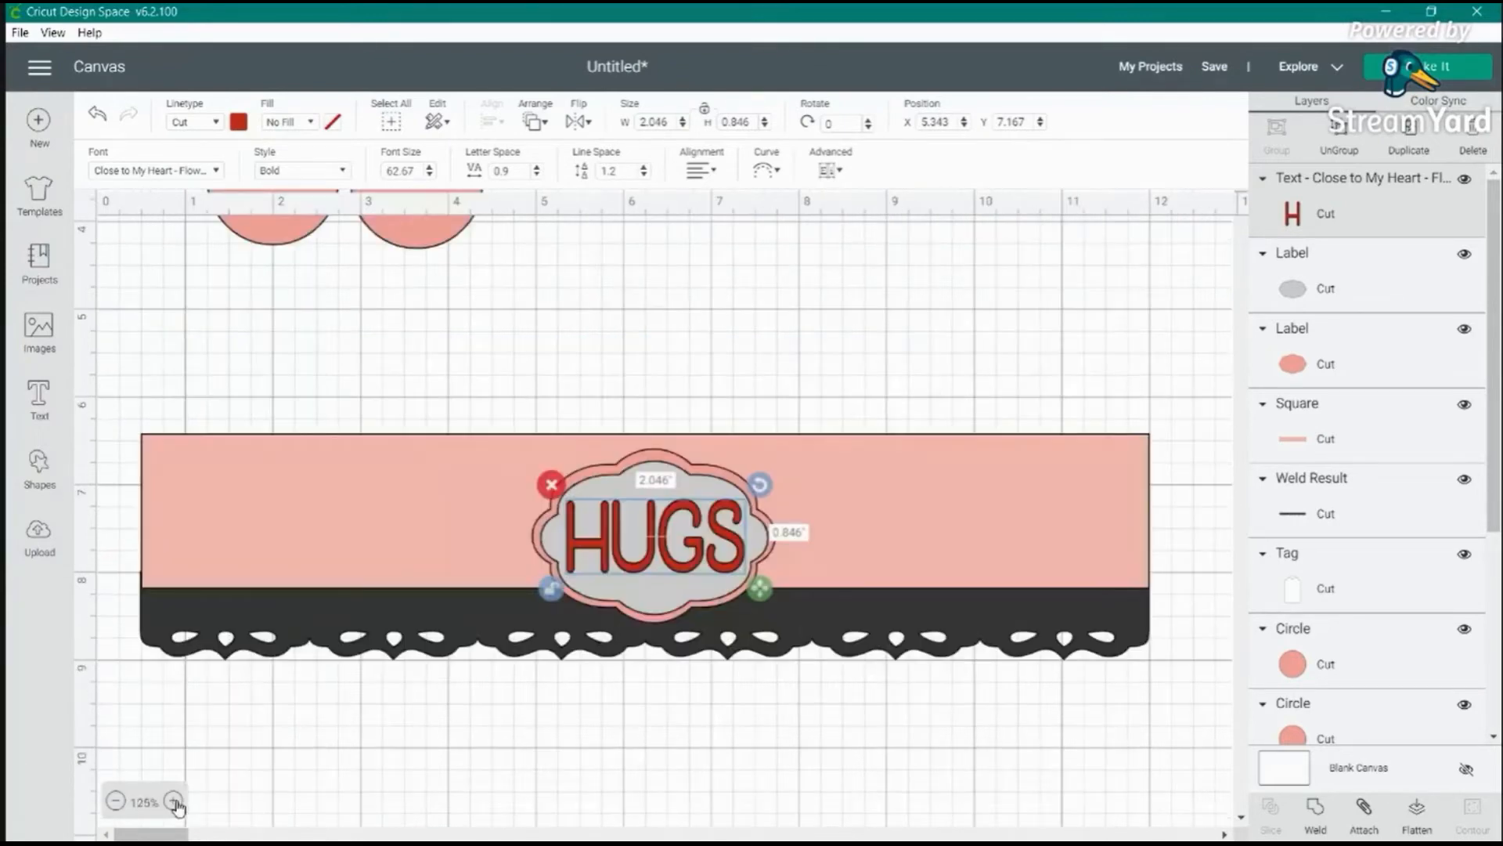
left_click_drag(703, 551, 704, 545)
- Try the Regular style on the HUGS text and return it to Bold
left_click(268, 173)
left_click(269, 174)
left_click(270, 173)
left_click(275, 201)
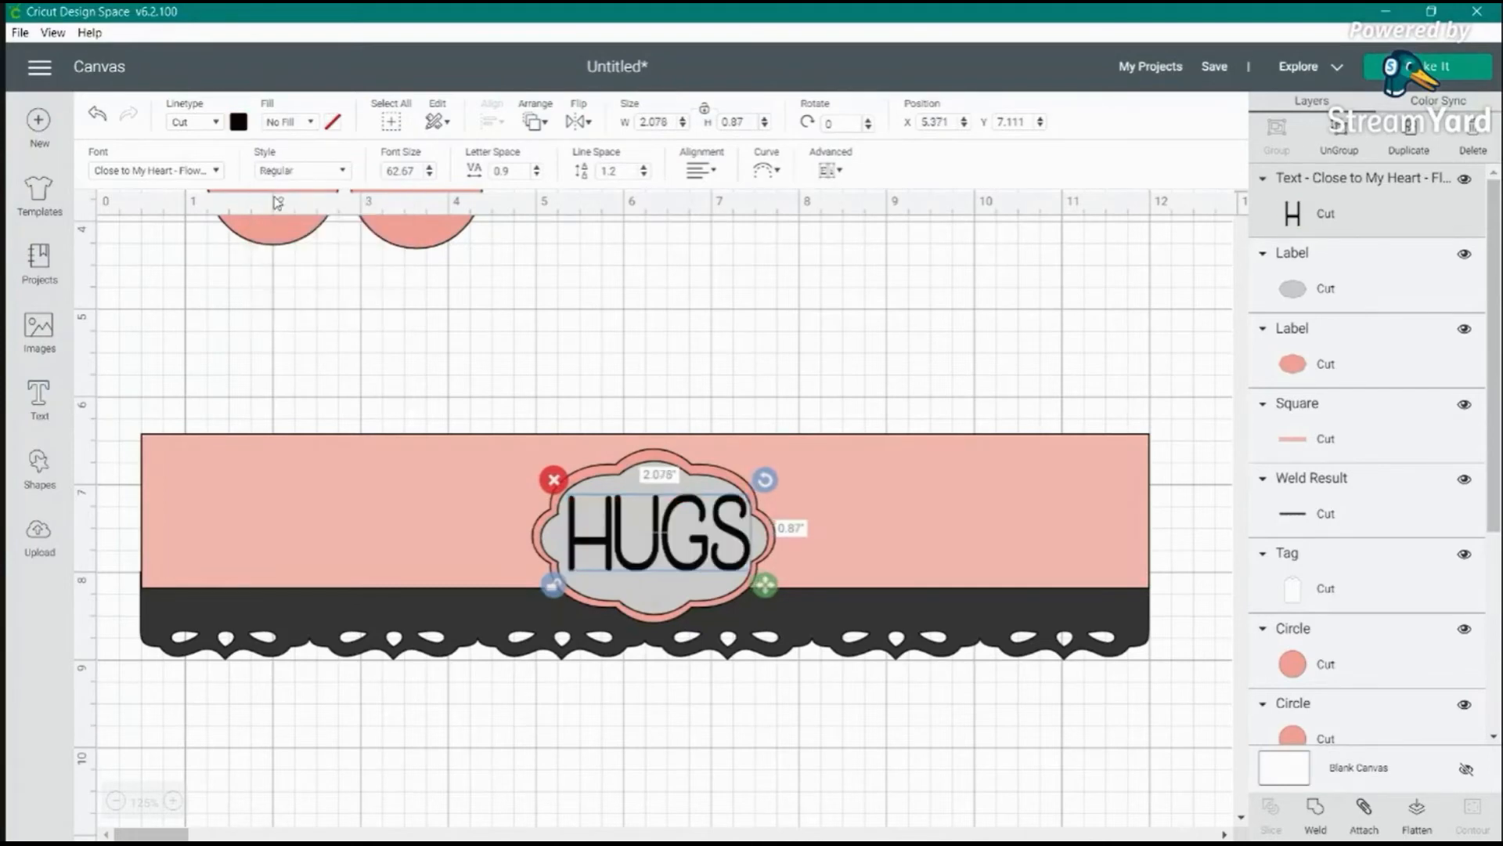
left_click(295, 174)
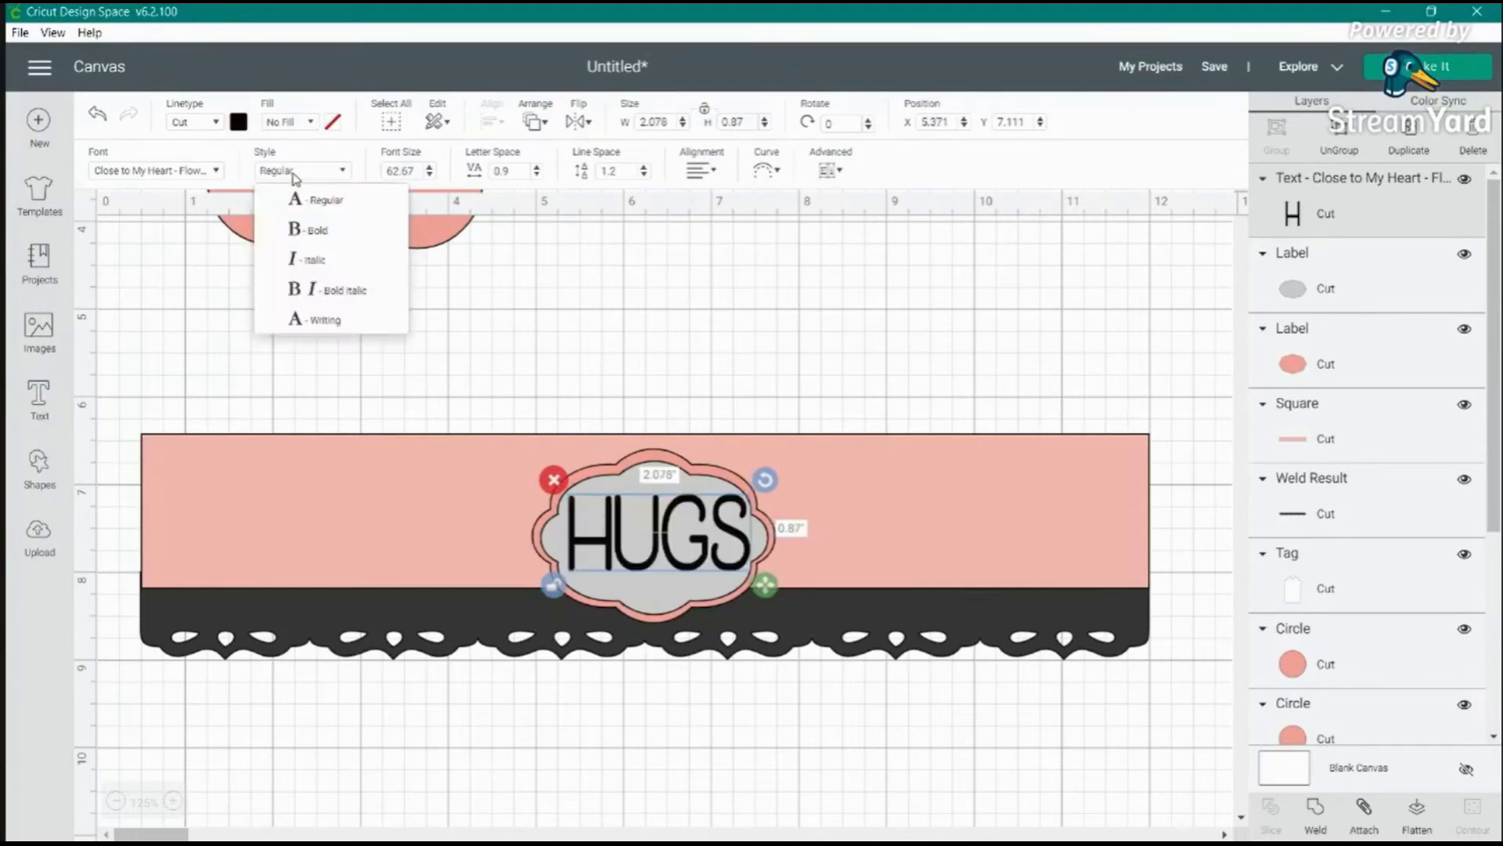
left_click(294, 232)
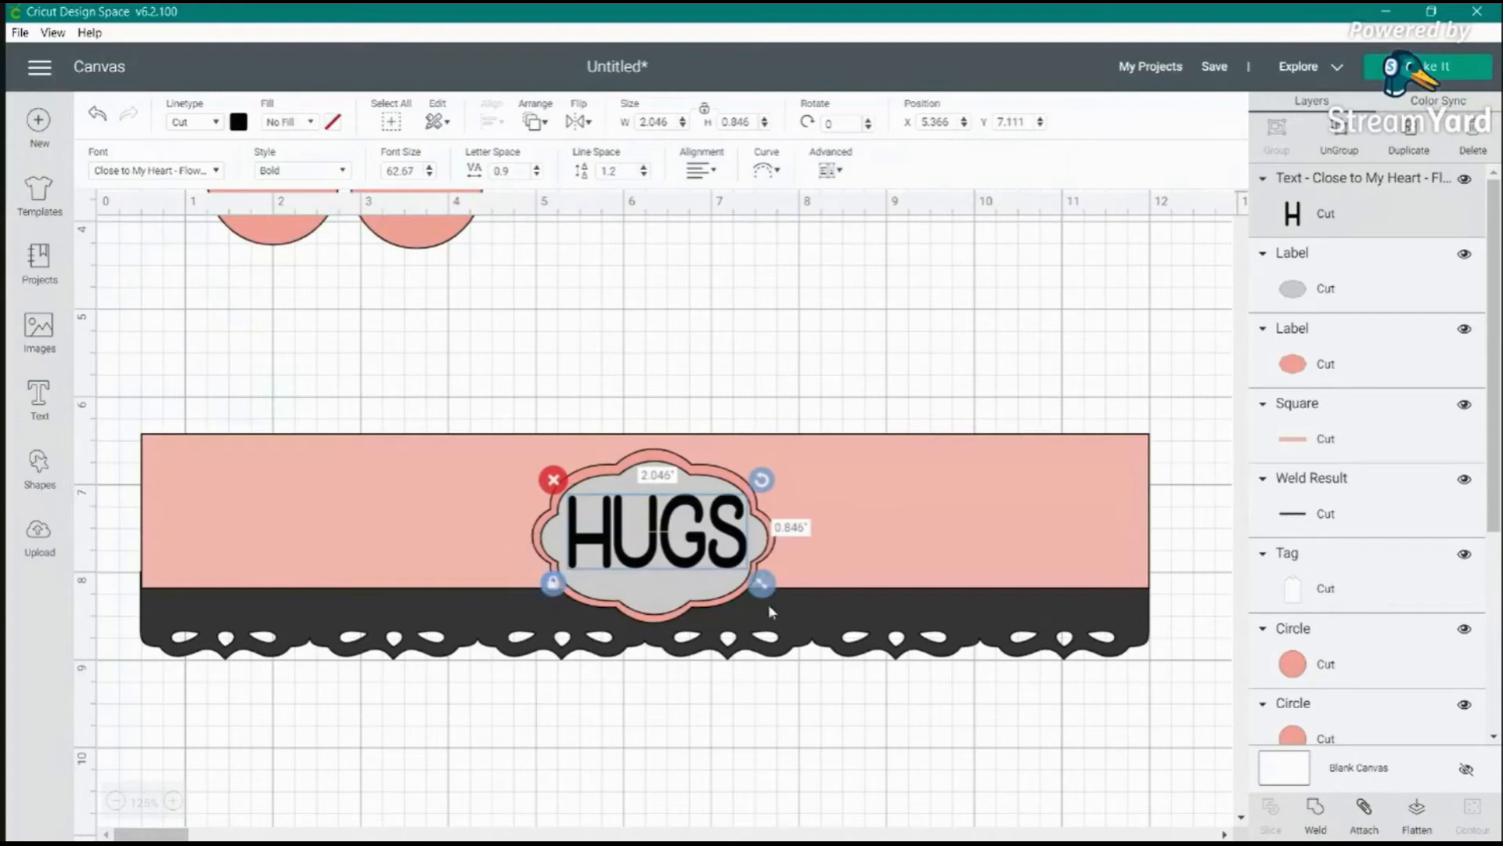
- Widen the HUGS text to about 2.08" within the grey label and recolour it dark red
left_click_drag(758, 591, 735, 563)
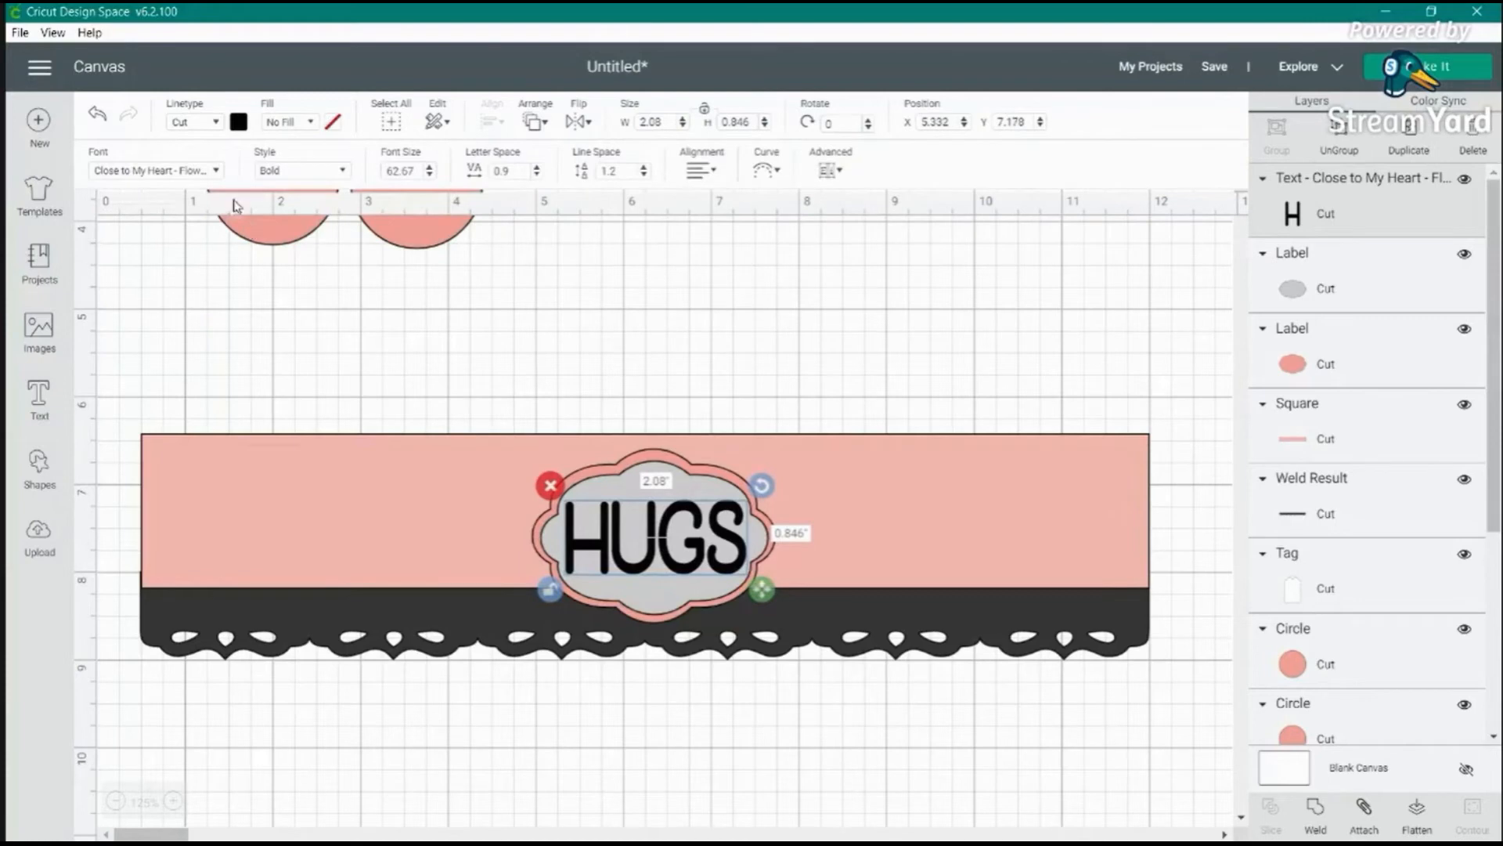
left_click(238, 122)
left_click(259, 276)
left_click(776, 354)
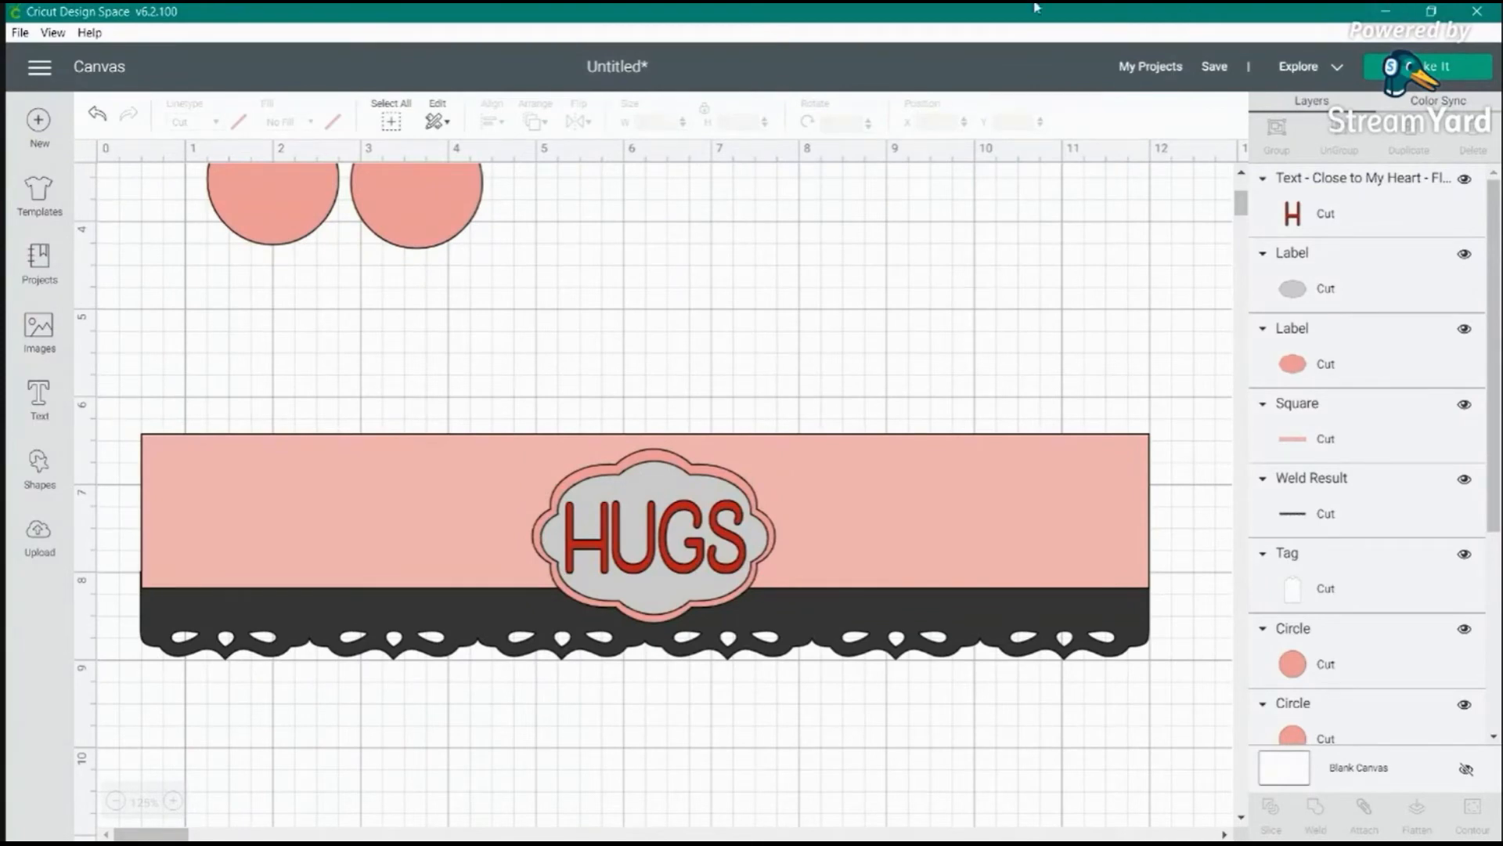
- Insert a heart shape and place it over the pink band, to the right of the HUGS label
left_click(33, 473)
left_click(119, 609)
left_click_drag(406, 400, 908, 398)
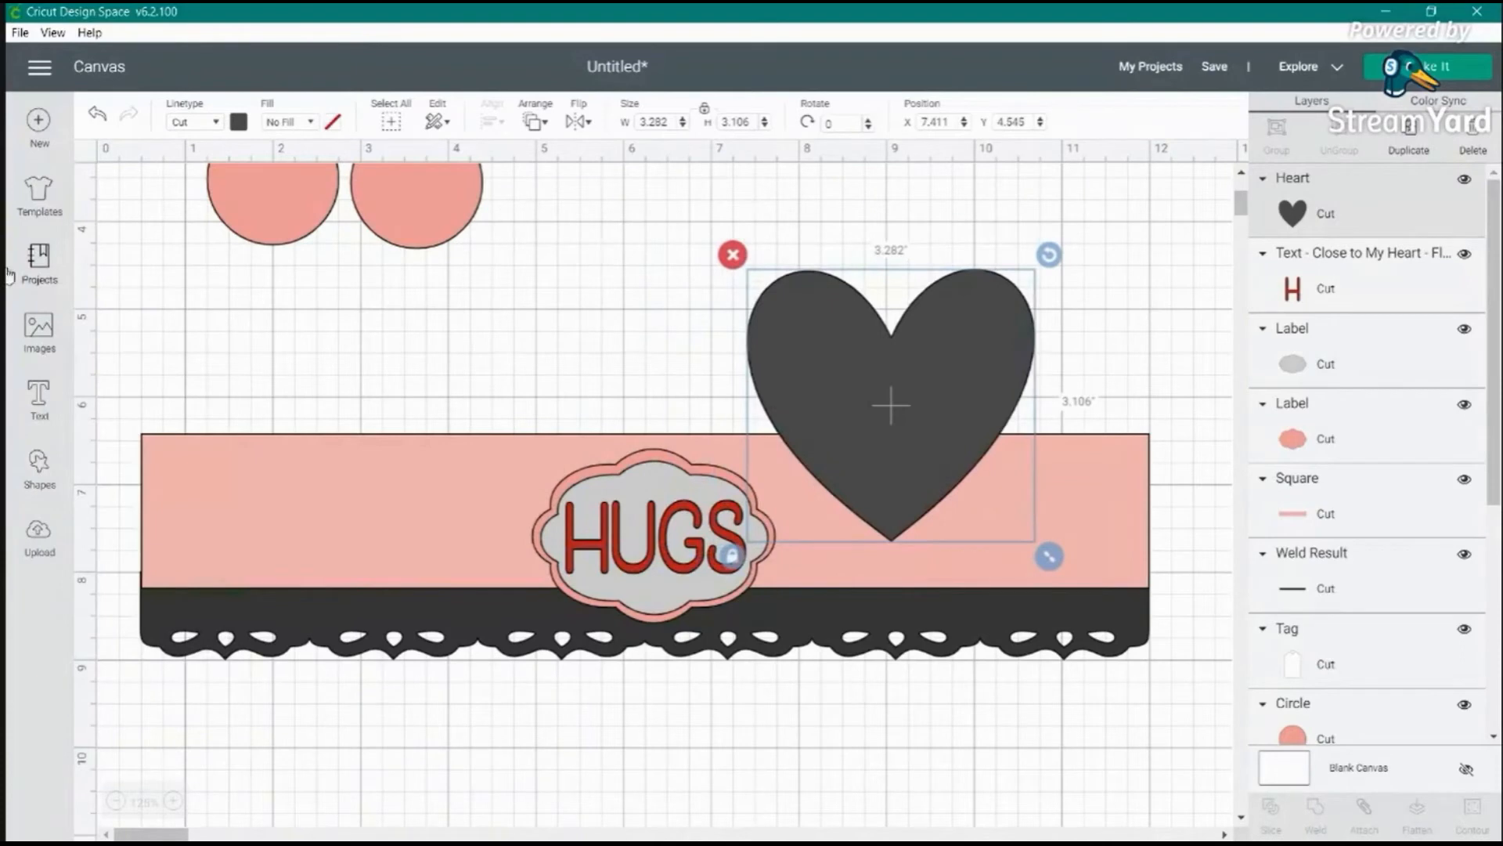
- Search the image library for heart designs, browse them, and return to the canvas without inserting any
left_click(38, 336)
double_click(591, 177)
type("heart")
key("Return")
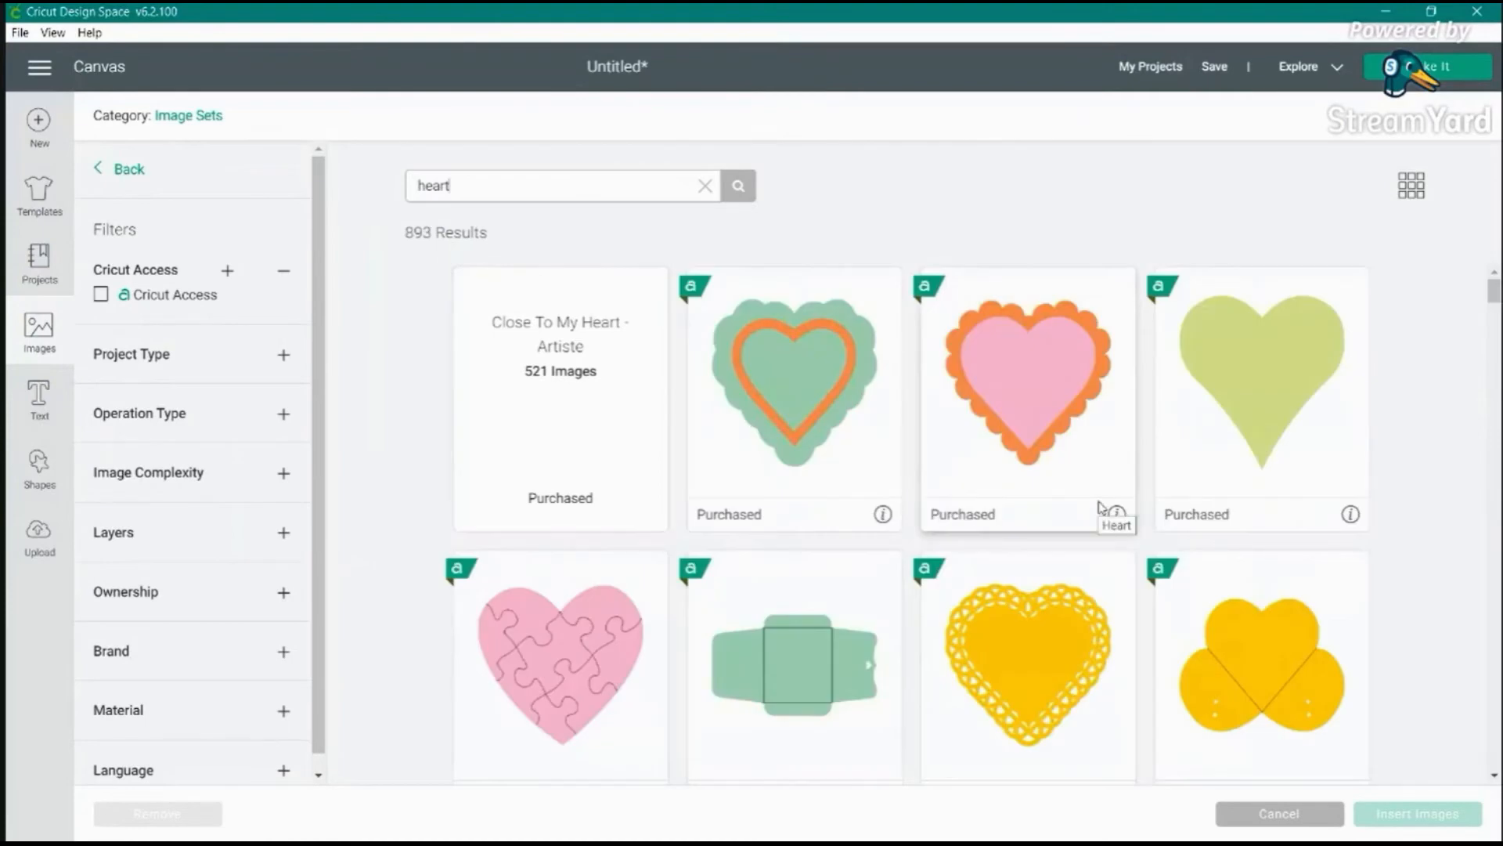
scroll(1061, 466, "down", 10)
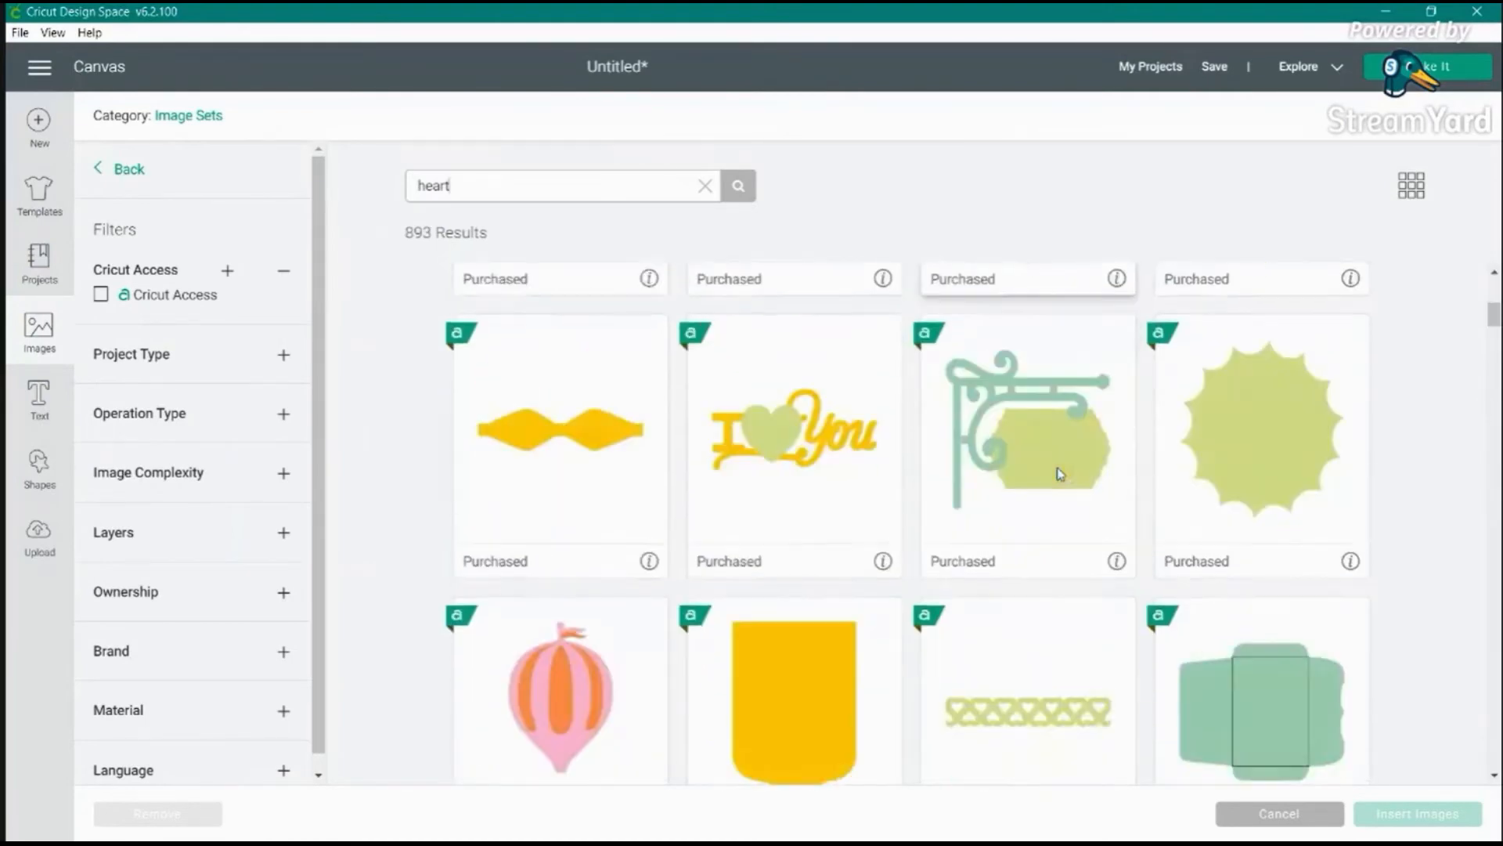
scroll(1061, 473, "up", 10)
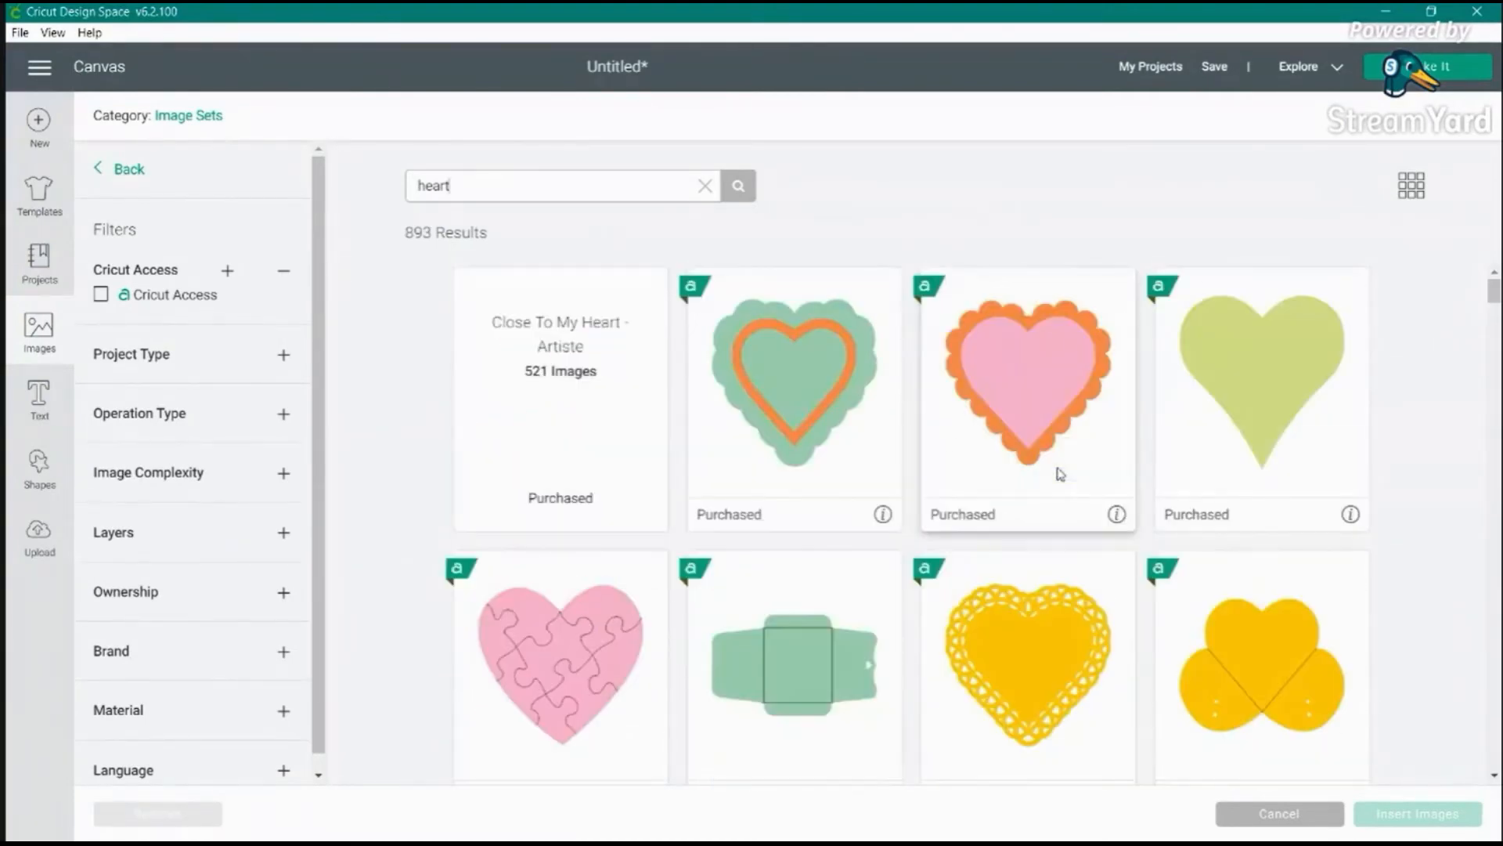
left_click(1265, 816)
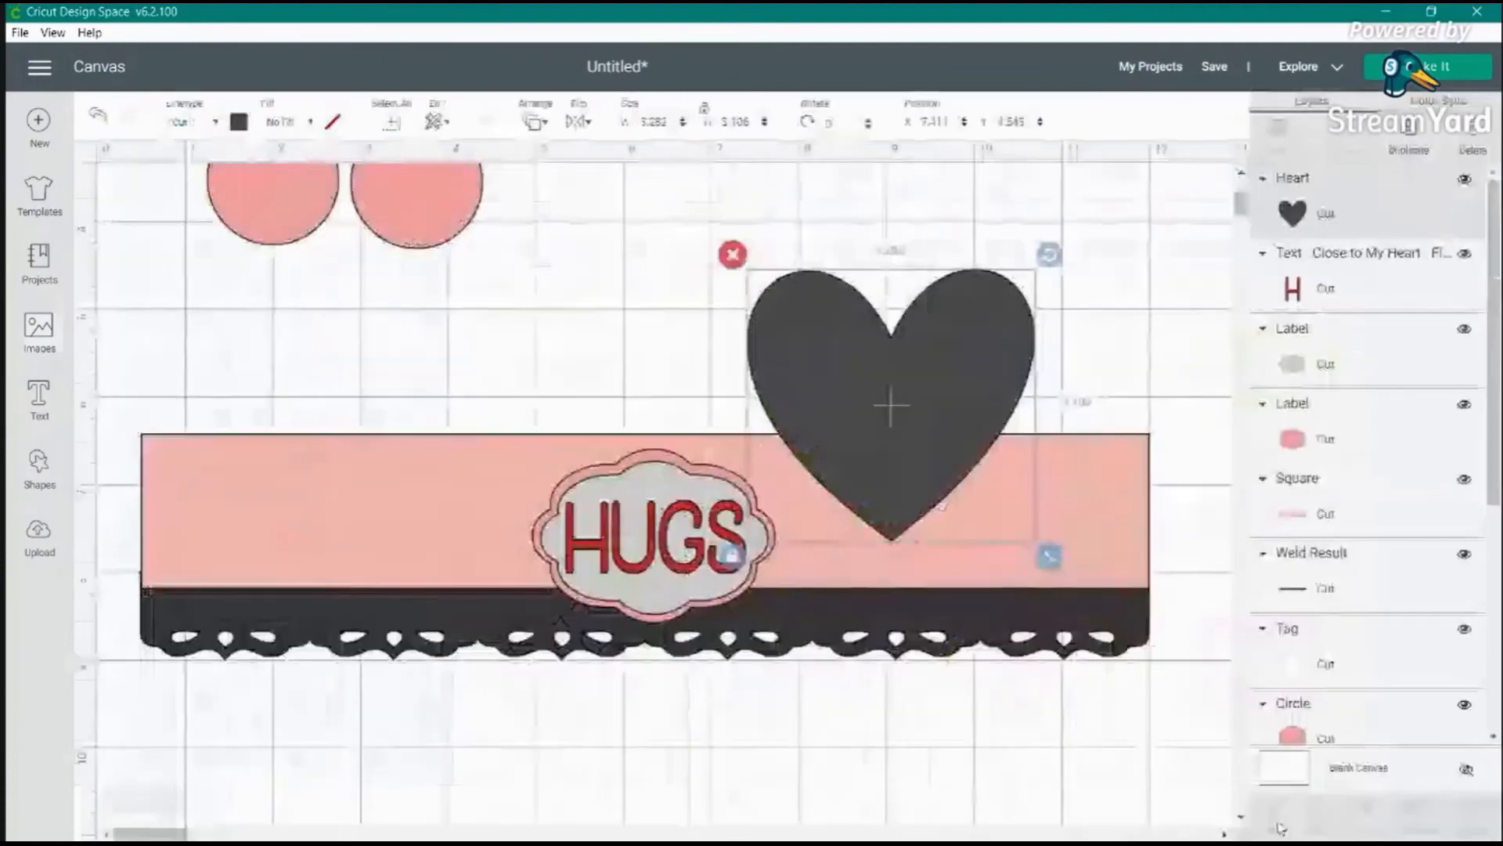
- Shrink the heart to about 1.69" wide over the HUGS label's upper right edge, duplicate it and place the copy further right on the pink band
left_click_drag(939, 446, 896, 453)
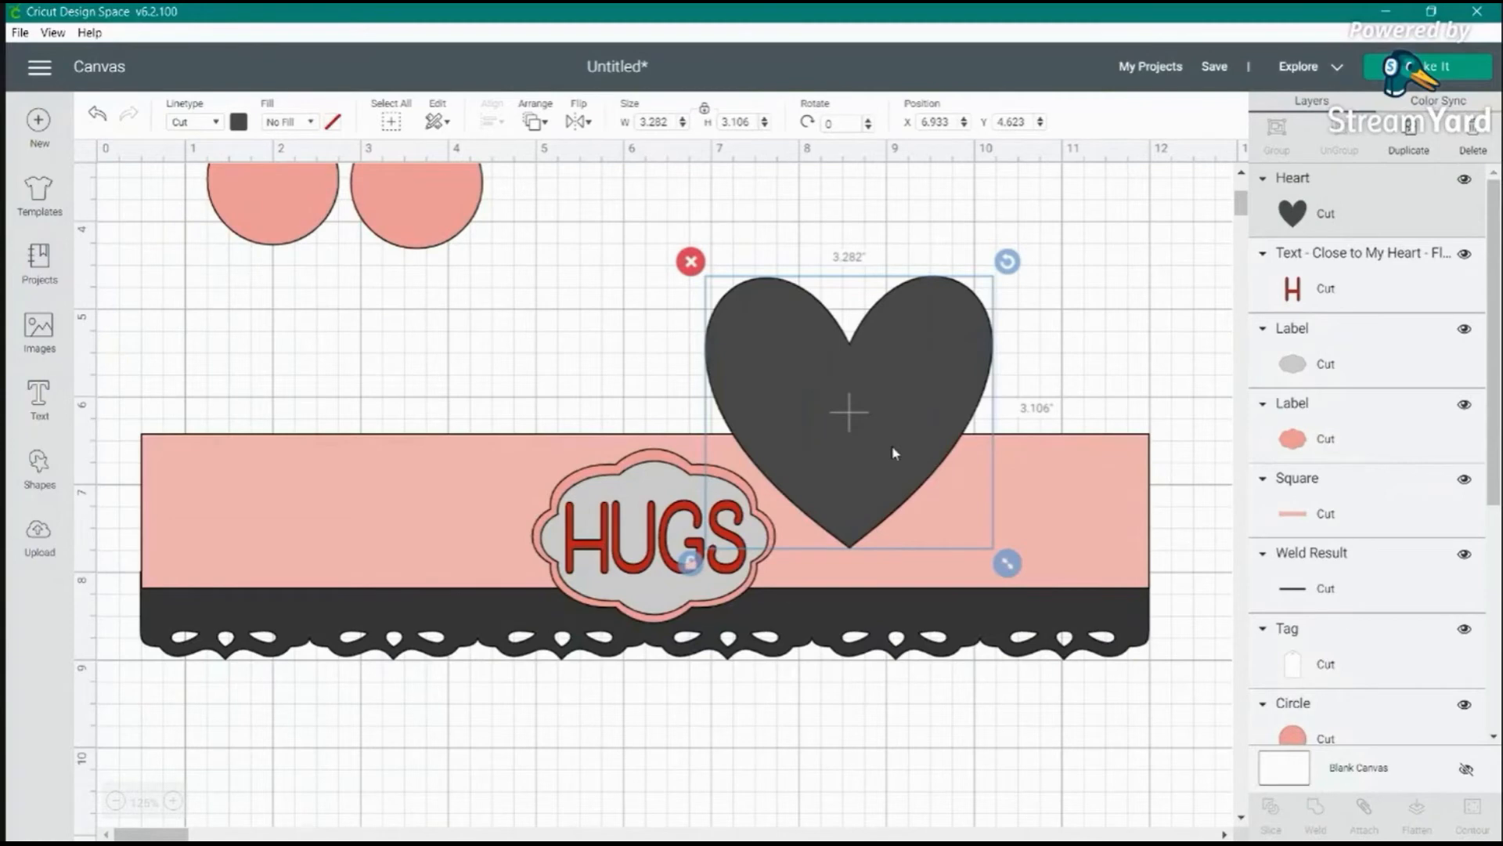
left_click_drag(1007, 563, 859, 399)
left_click_drag(783, 327, 753, 431)
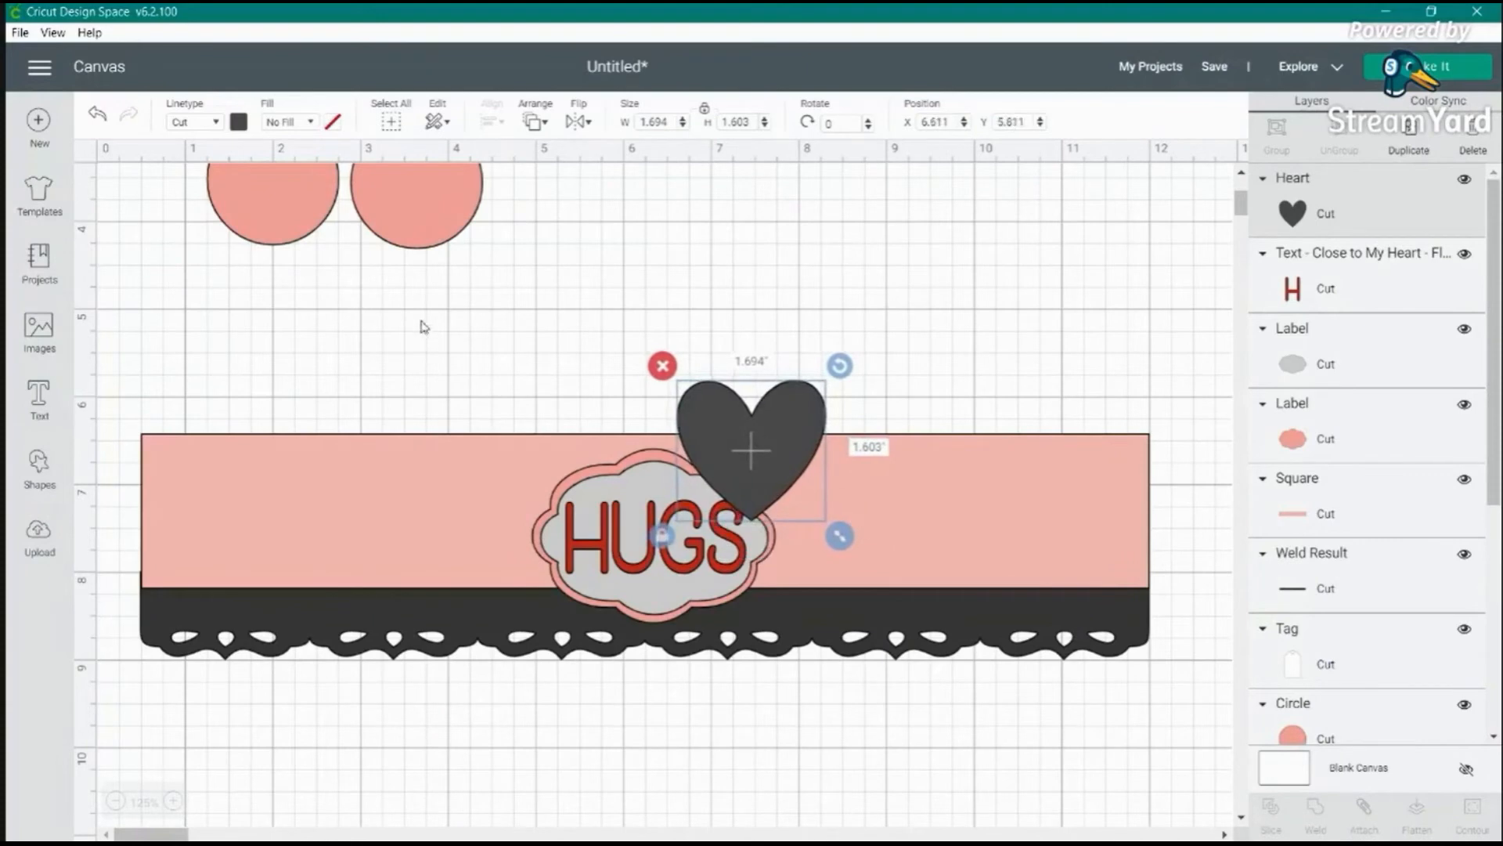
left_click(1408, 145)
left_click_drag(796, 497, 932, 505)
- Recolour the heart overlapping the HUGS label black and the copy on the pink band red
left_click(729, 439)
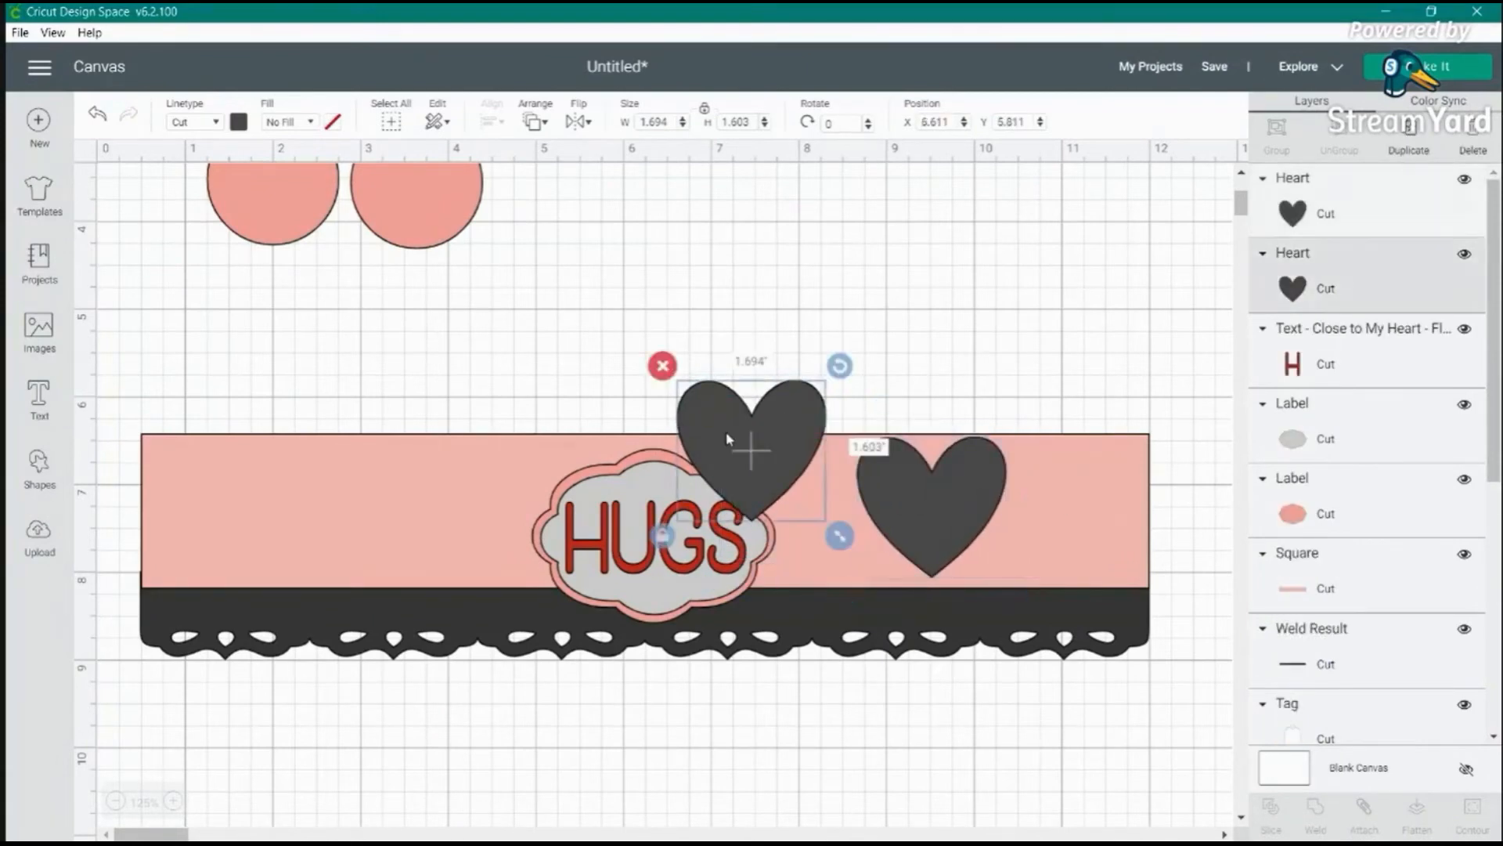
left_click(239, 122)
left_click(381, 324)
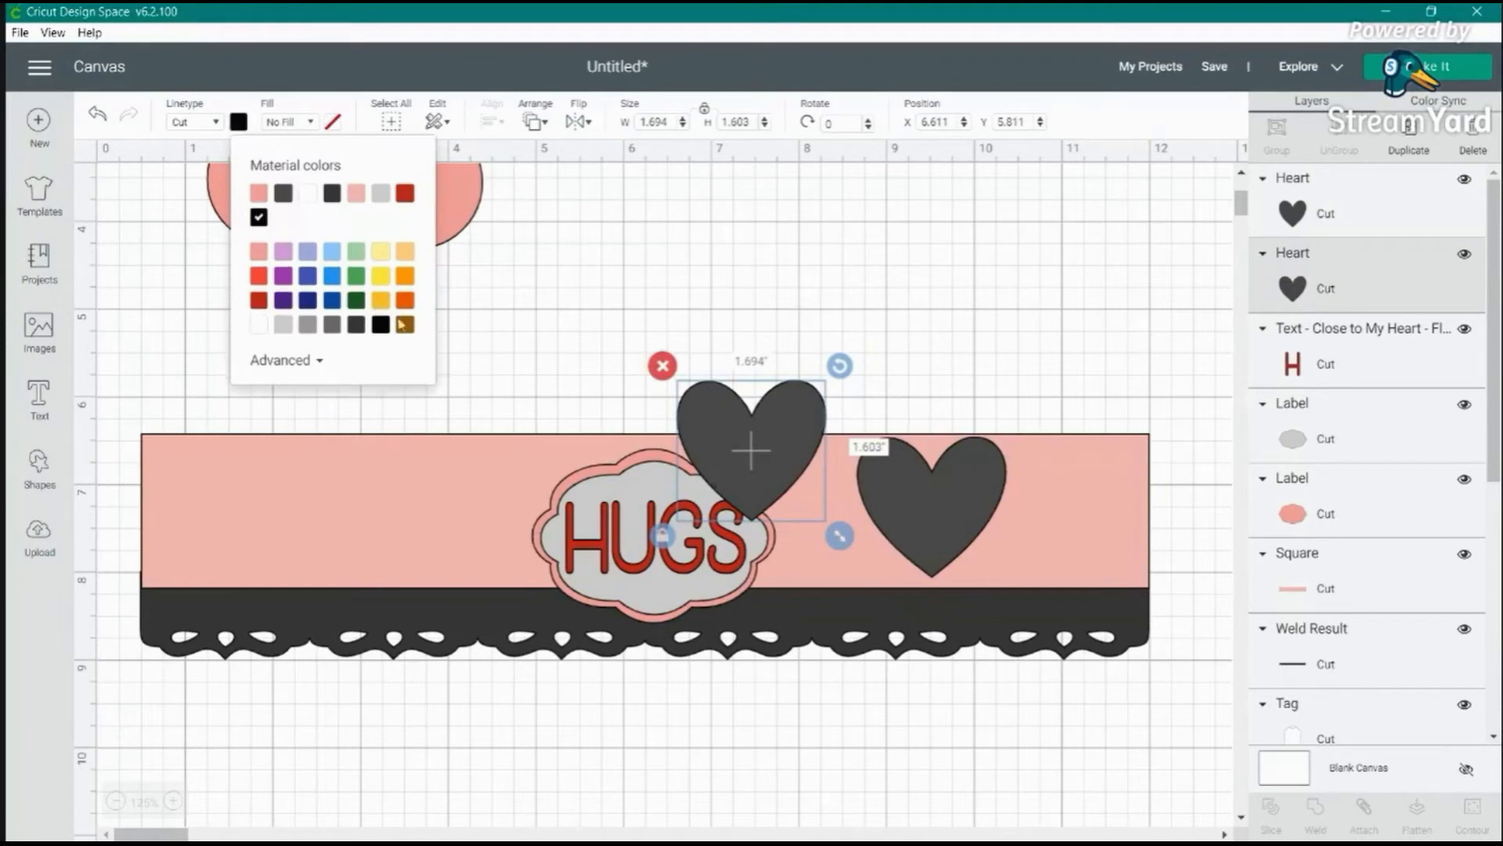
left_click(953, 519)
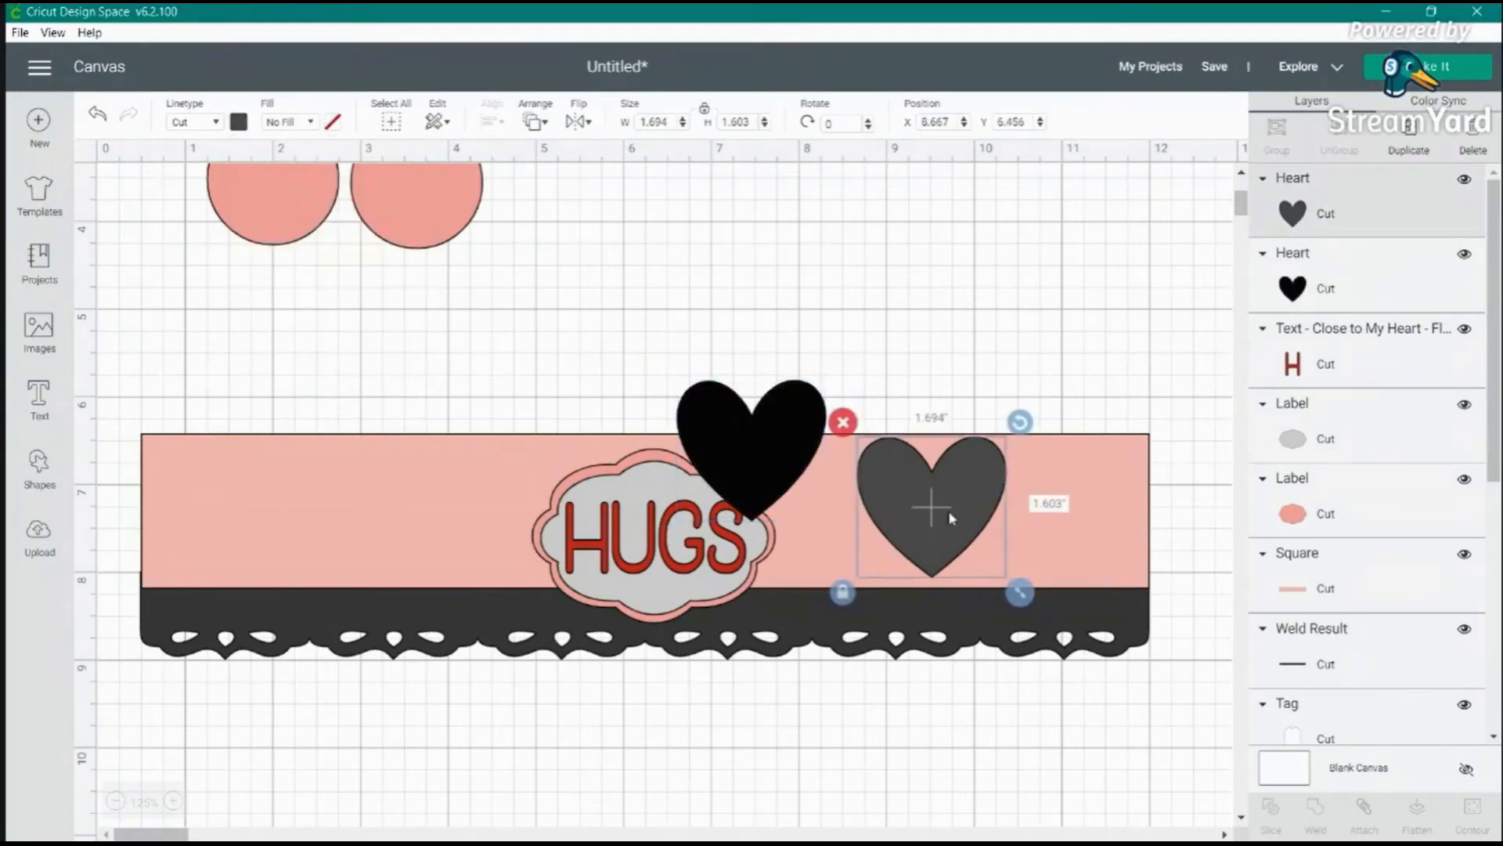
left_click(239, 122)
left_click(258, 275)
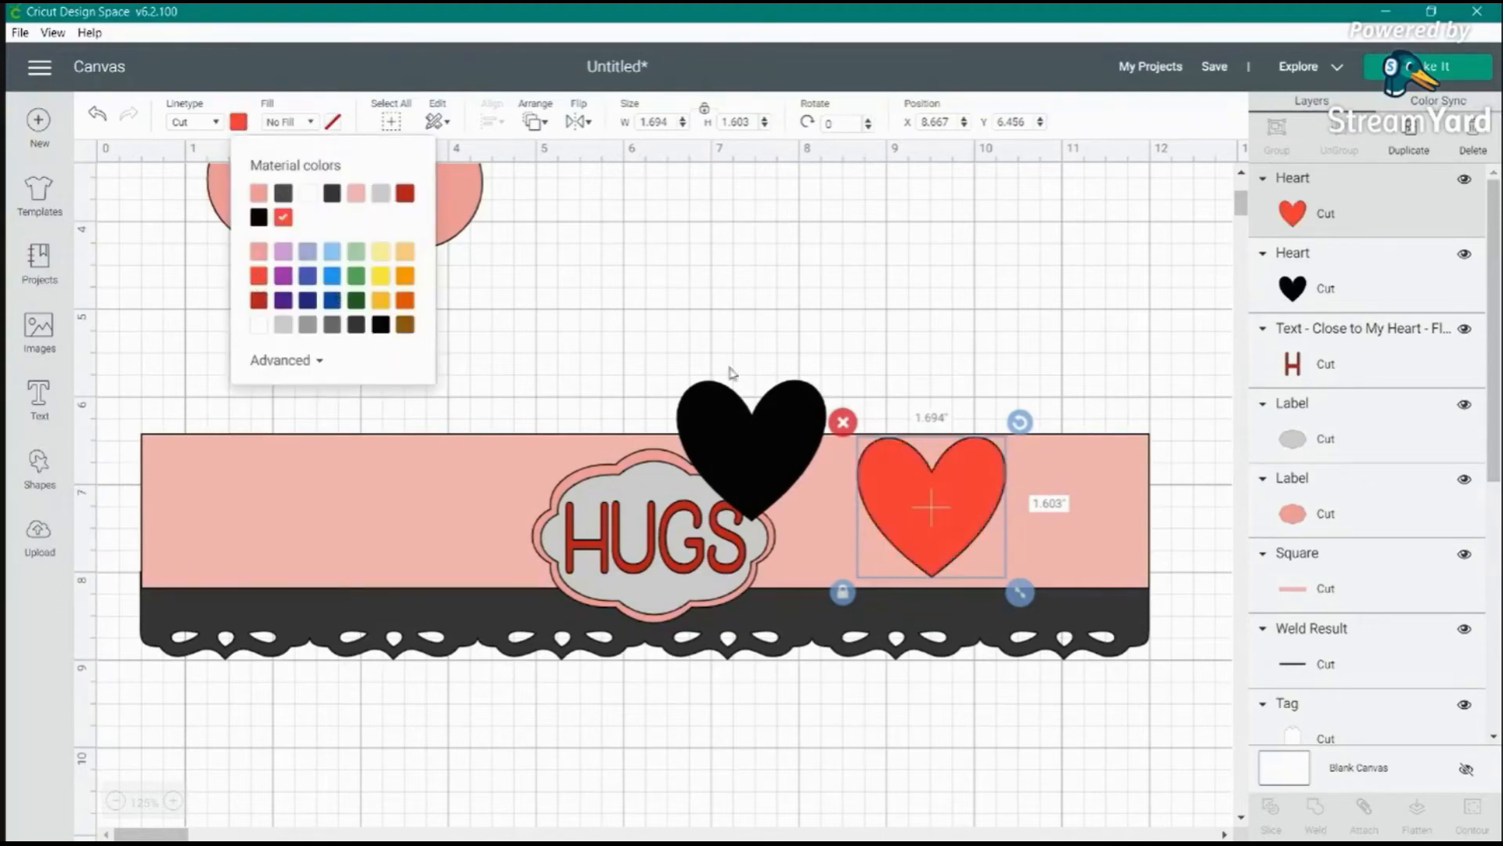
- Move the red heart beside the black one, then shrink the black heart to about 1.55" wide and tilt it about 9° clockwise
left_click_drag(931, 500, 843, 481)
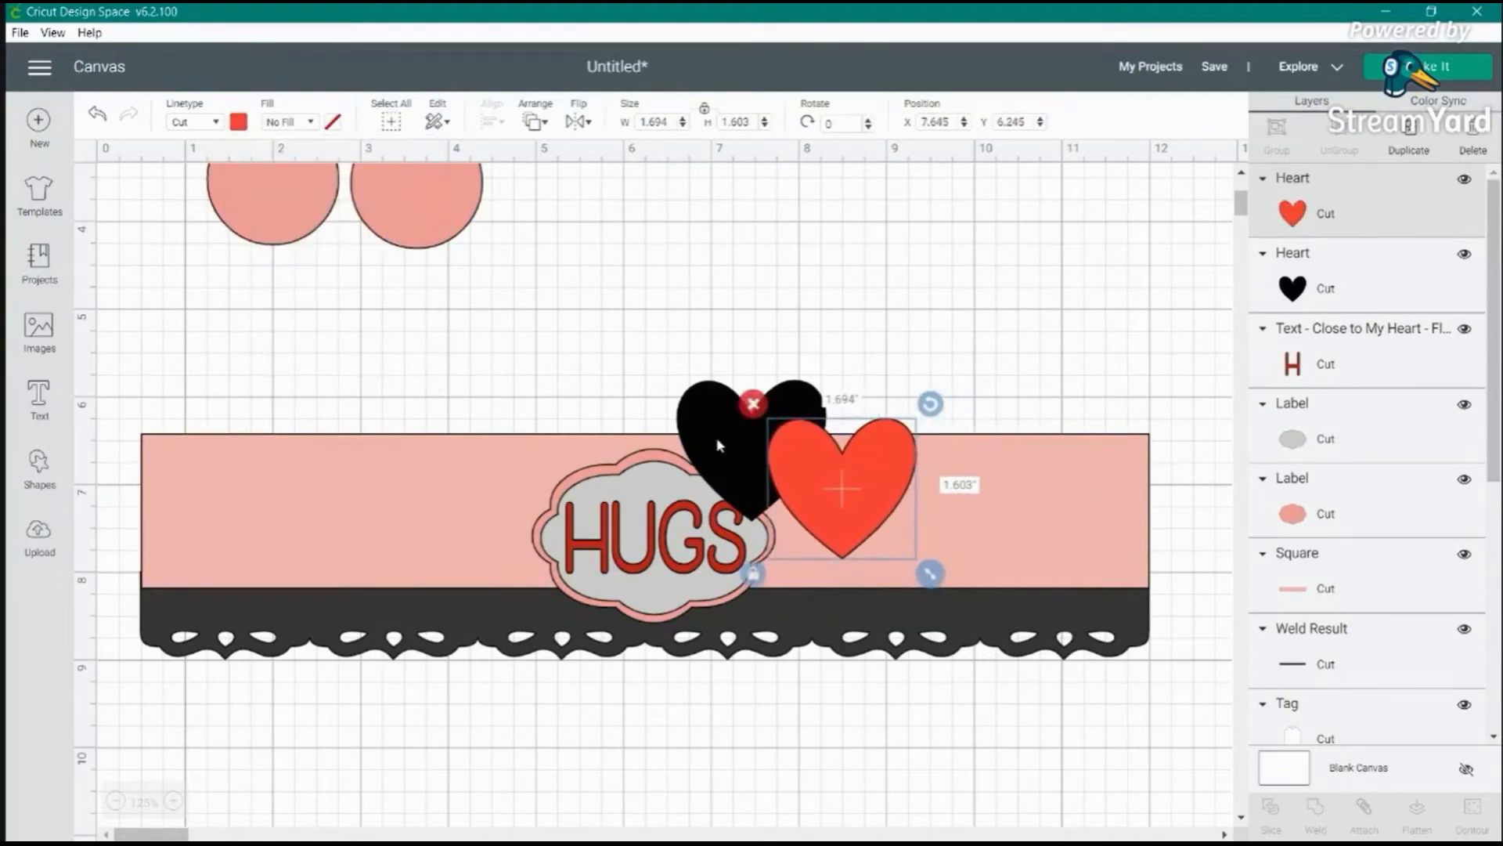
left_click(716, 429)
left_click_drag(840, 535, 827, 523)
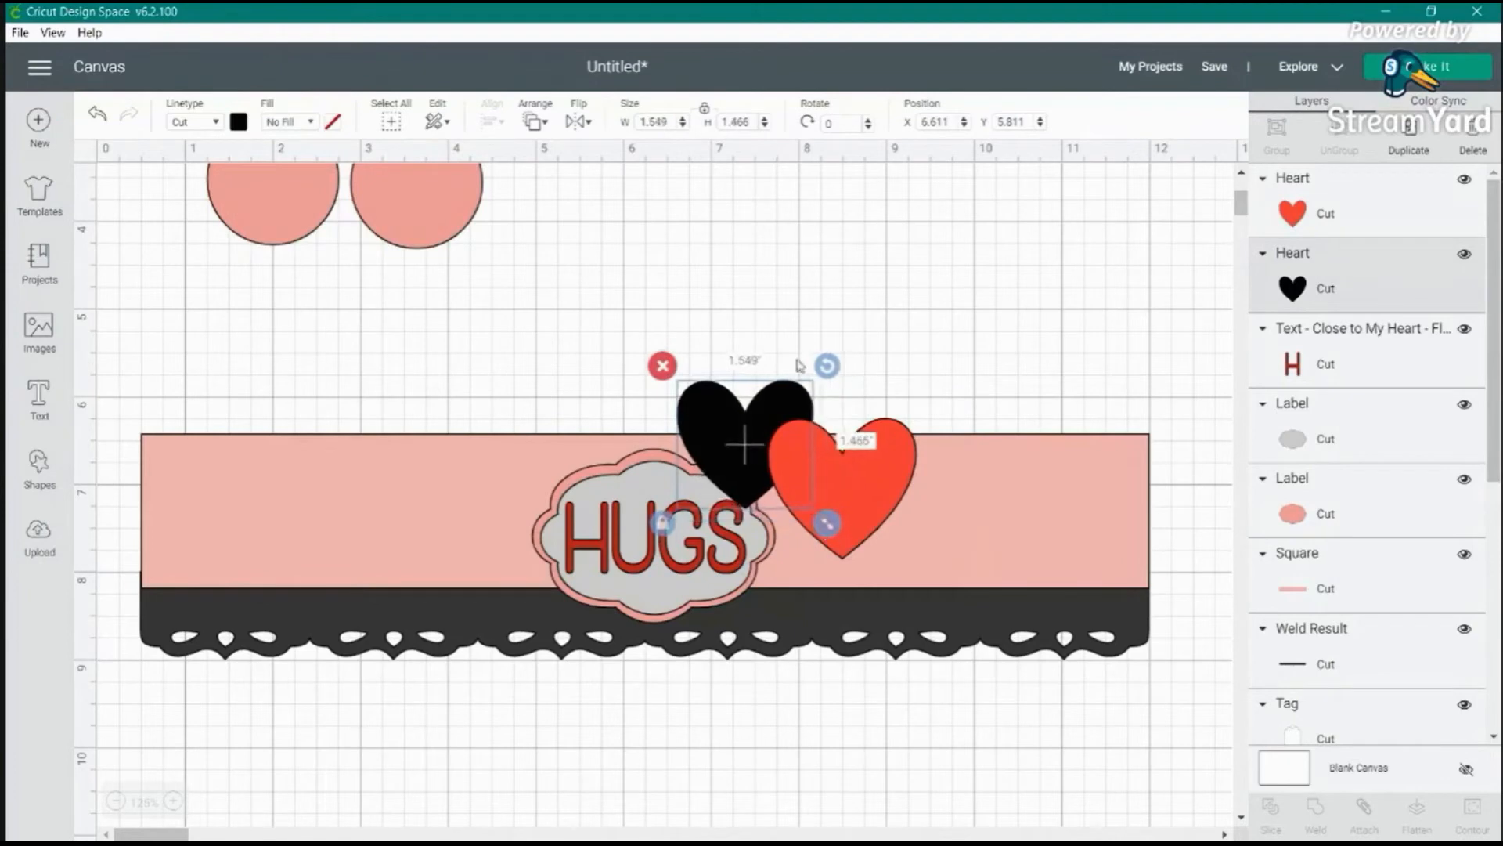
left_click_drag(828, 367, 839, 377)
left_click_drag(734, 422, 744, 429)
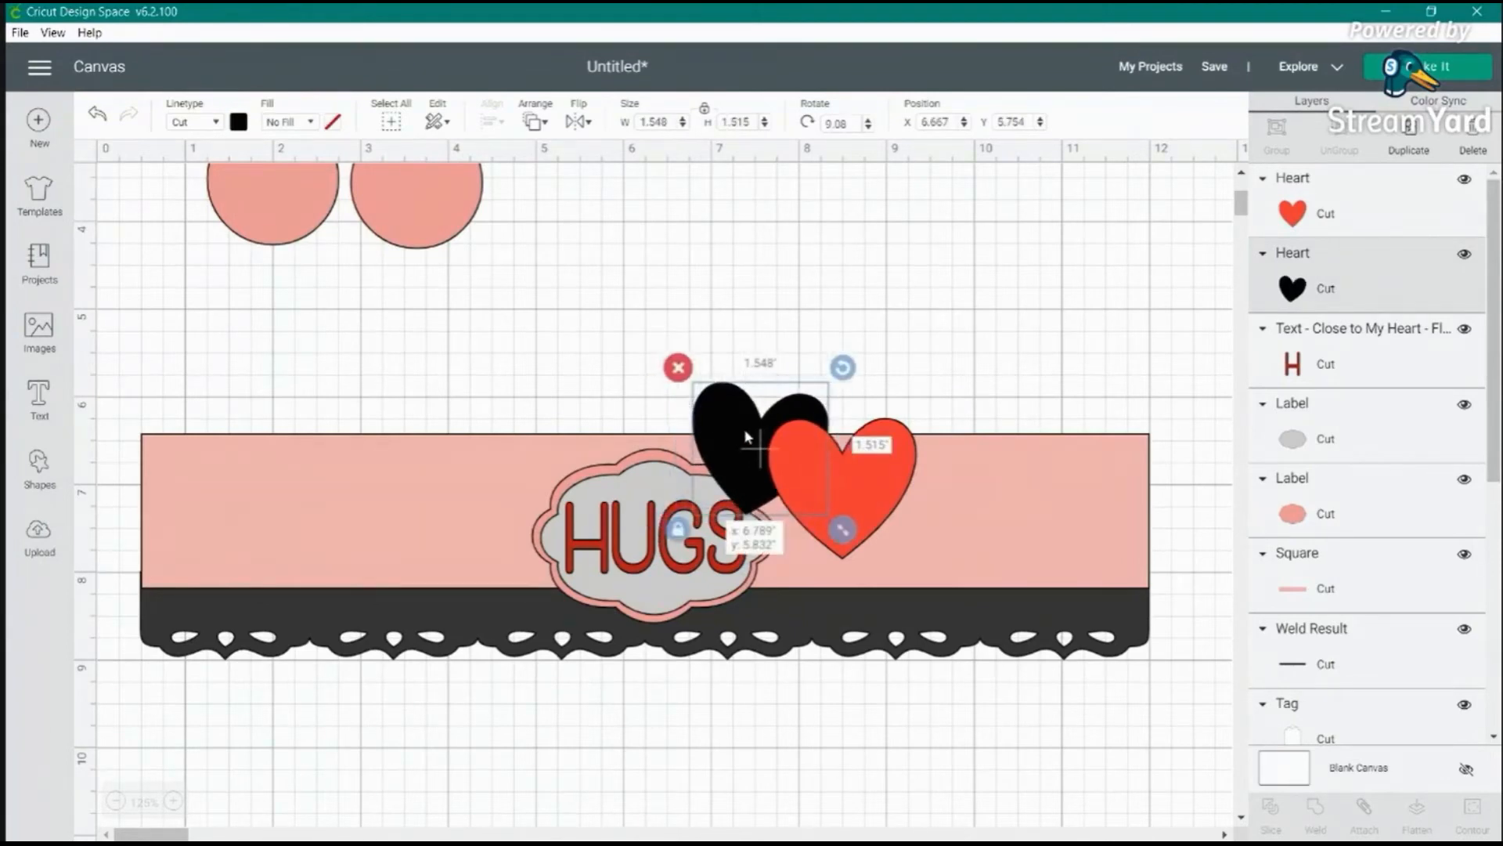
- Tilt the red heart about 17° clockwise, shrink it to about 1.42" wide and overlap it on the black heart's lower right
left_click(895, 483)
left_click_drag(895, 483, 836, 485)
left_click_drag(886, 413, 907, 442)
left_click_drag(895, 574, 879, 558)
left_click_drag(810, 498, 798, 509)
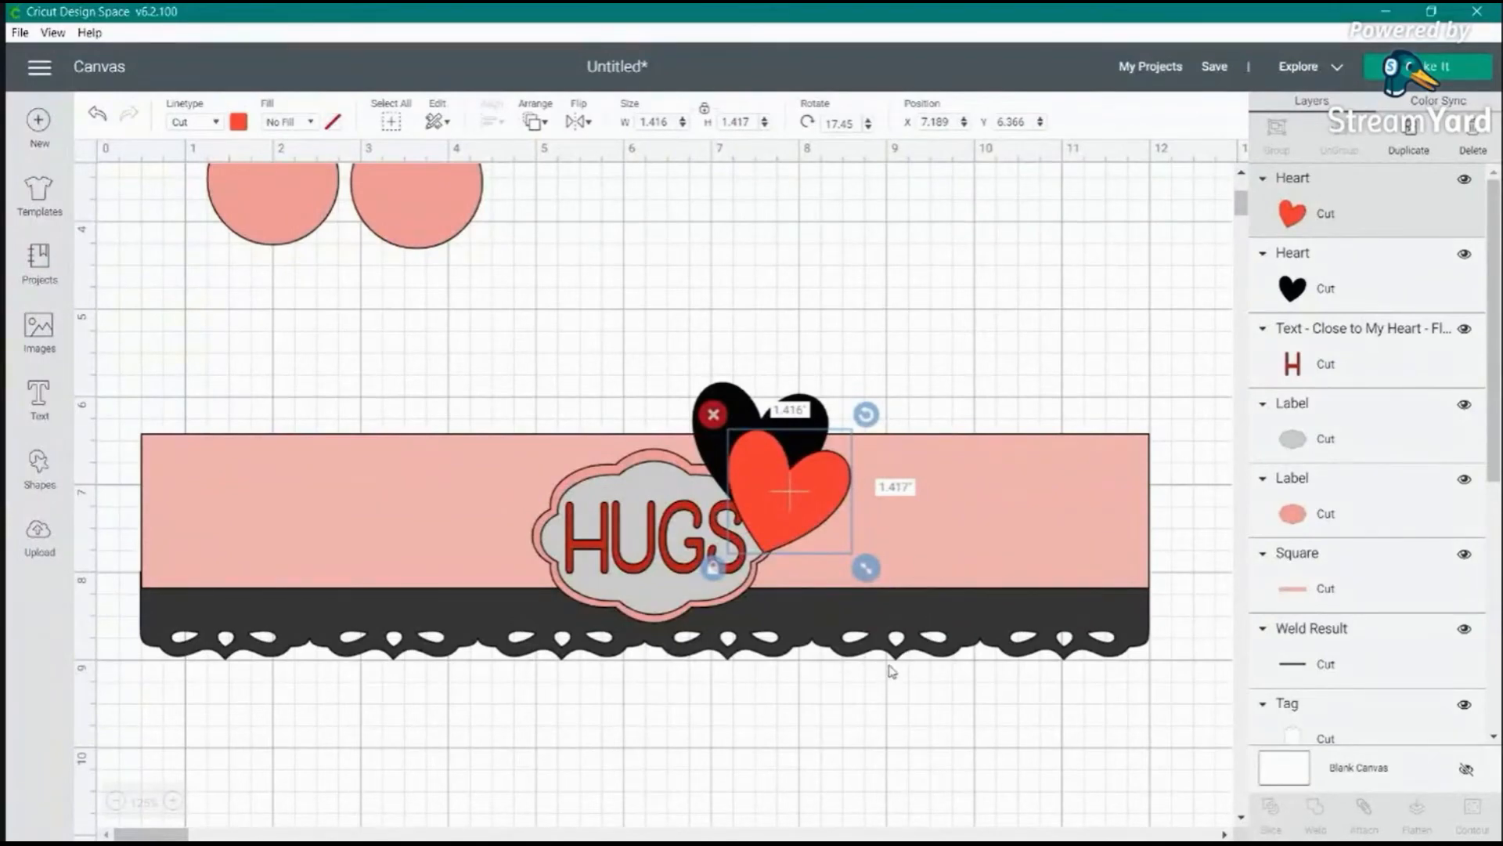
- Save the project as CLASSJAR
left_click(1221, 68)
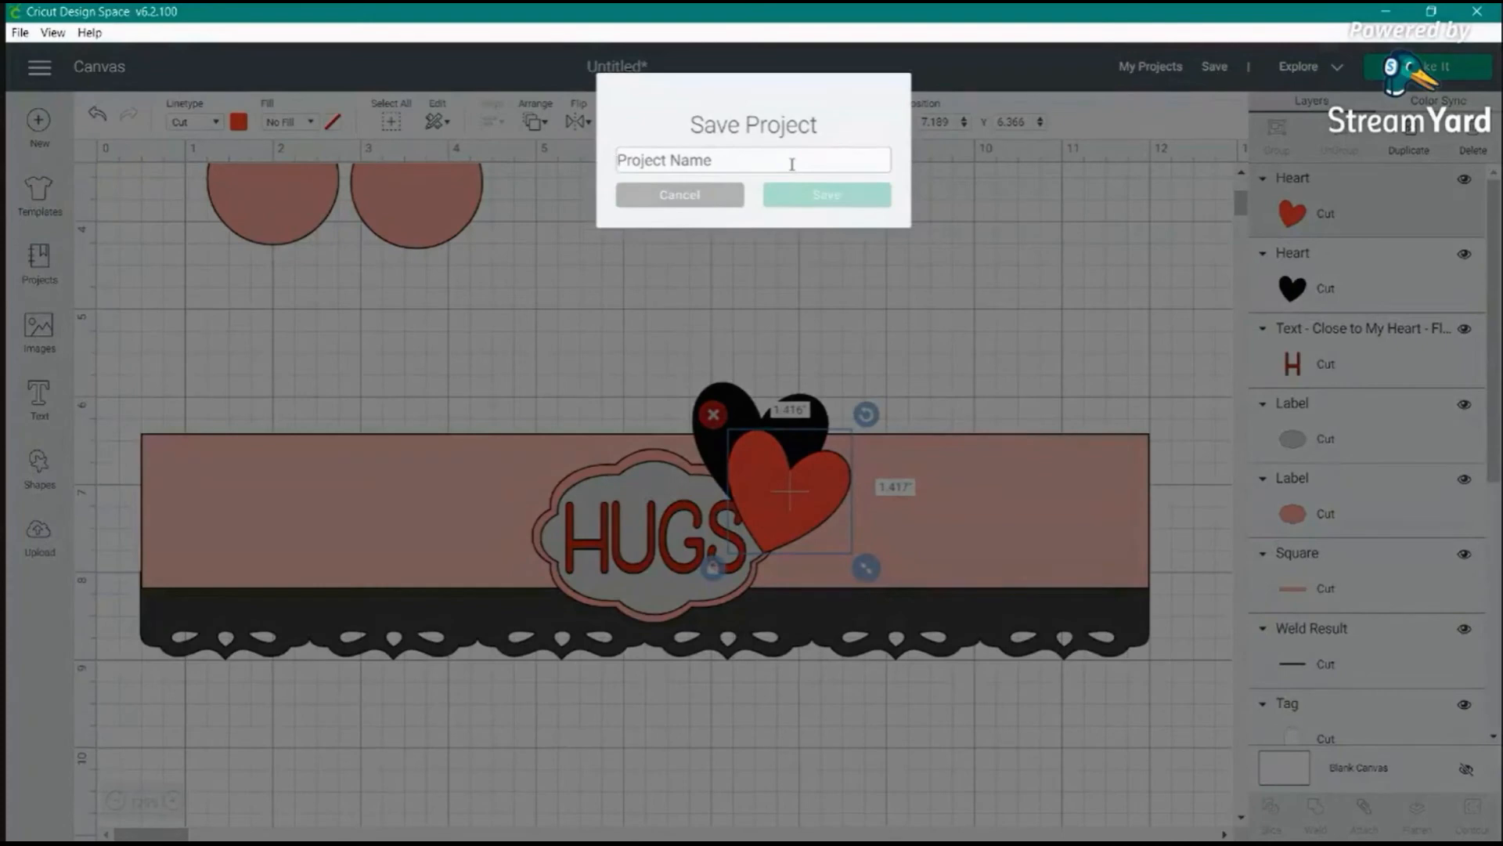
type("CLASSJAR")
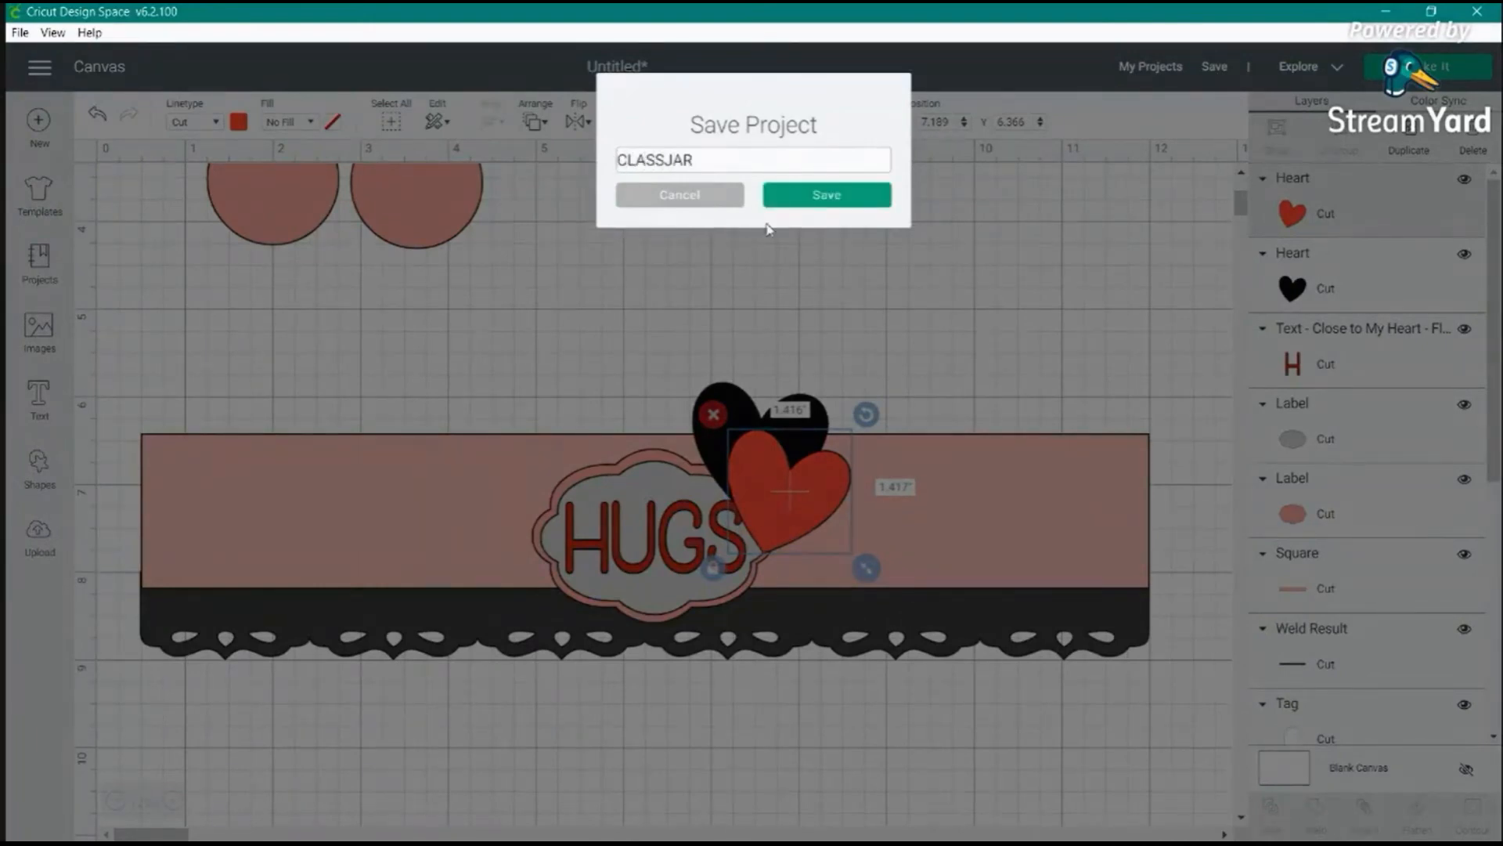
left_click(800, 205)
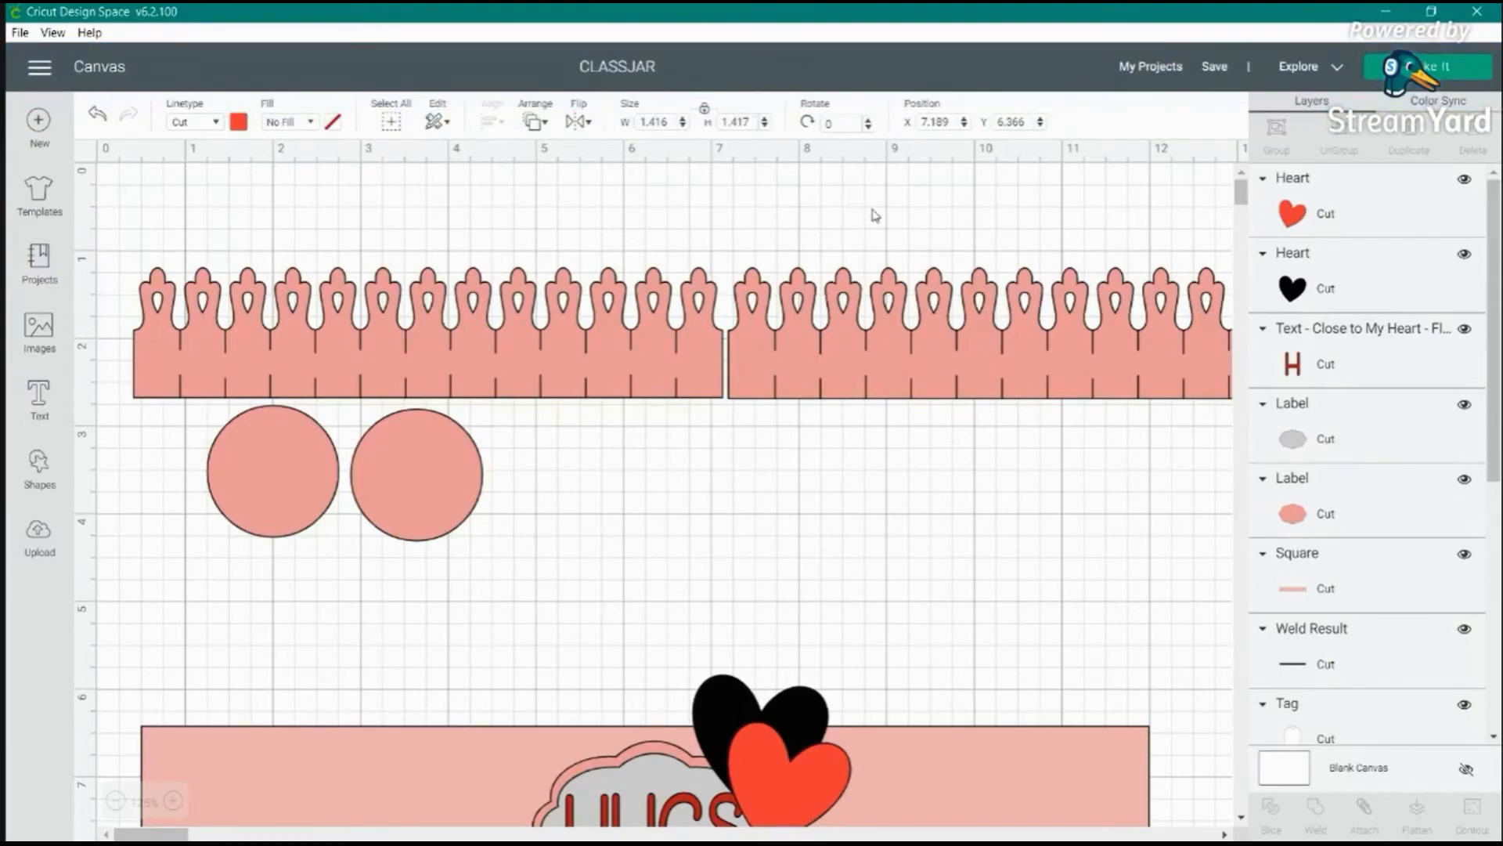
- Move the whole HUGS band assembly, including the hearts and black border, up closer to the two pink circles
scroll(900, 284, "down", 2)
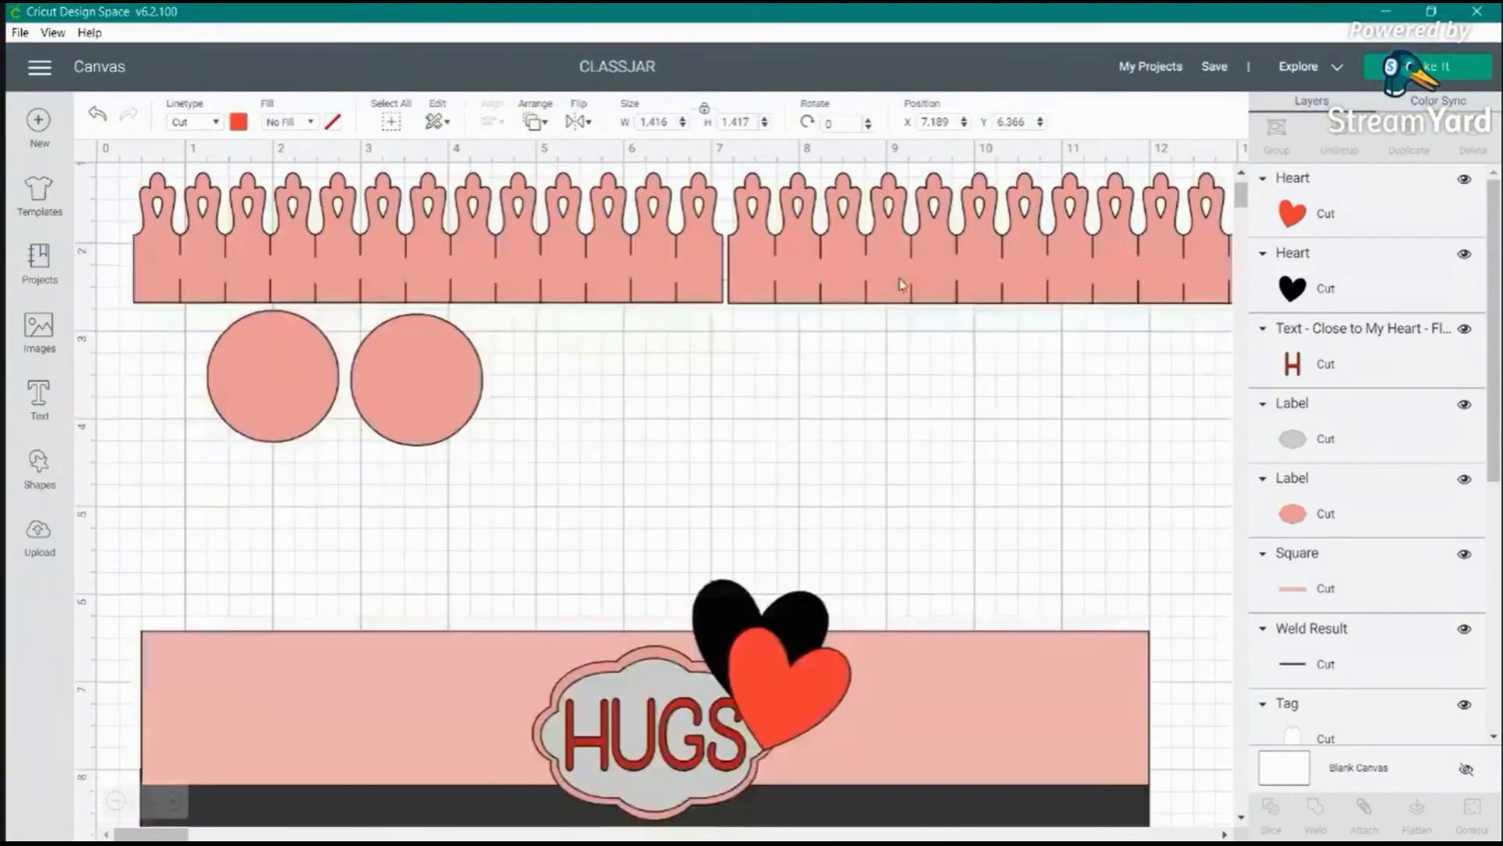
left_click(115, 800)
left_click_drag(990, 724, 108, 431)
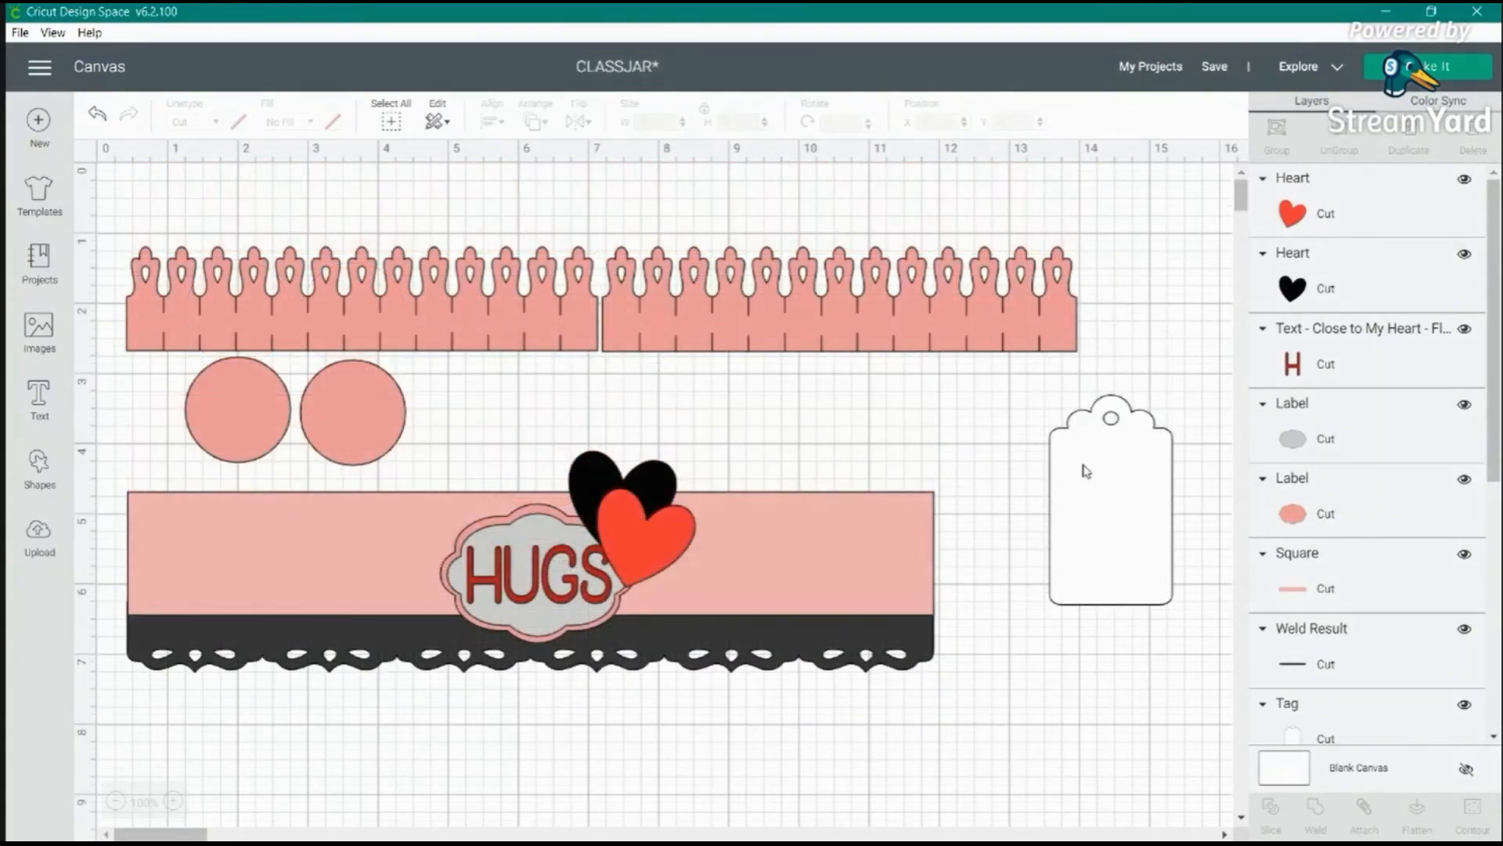
- Hide the two hearts, the HUGS text and both label layers
left_click(1086, 470)
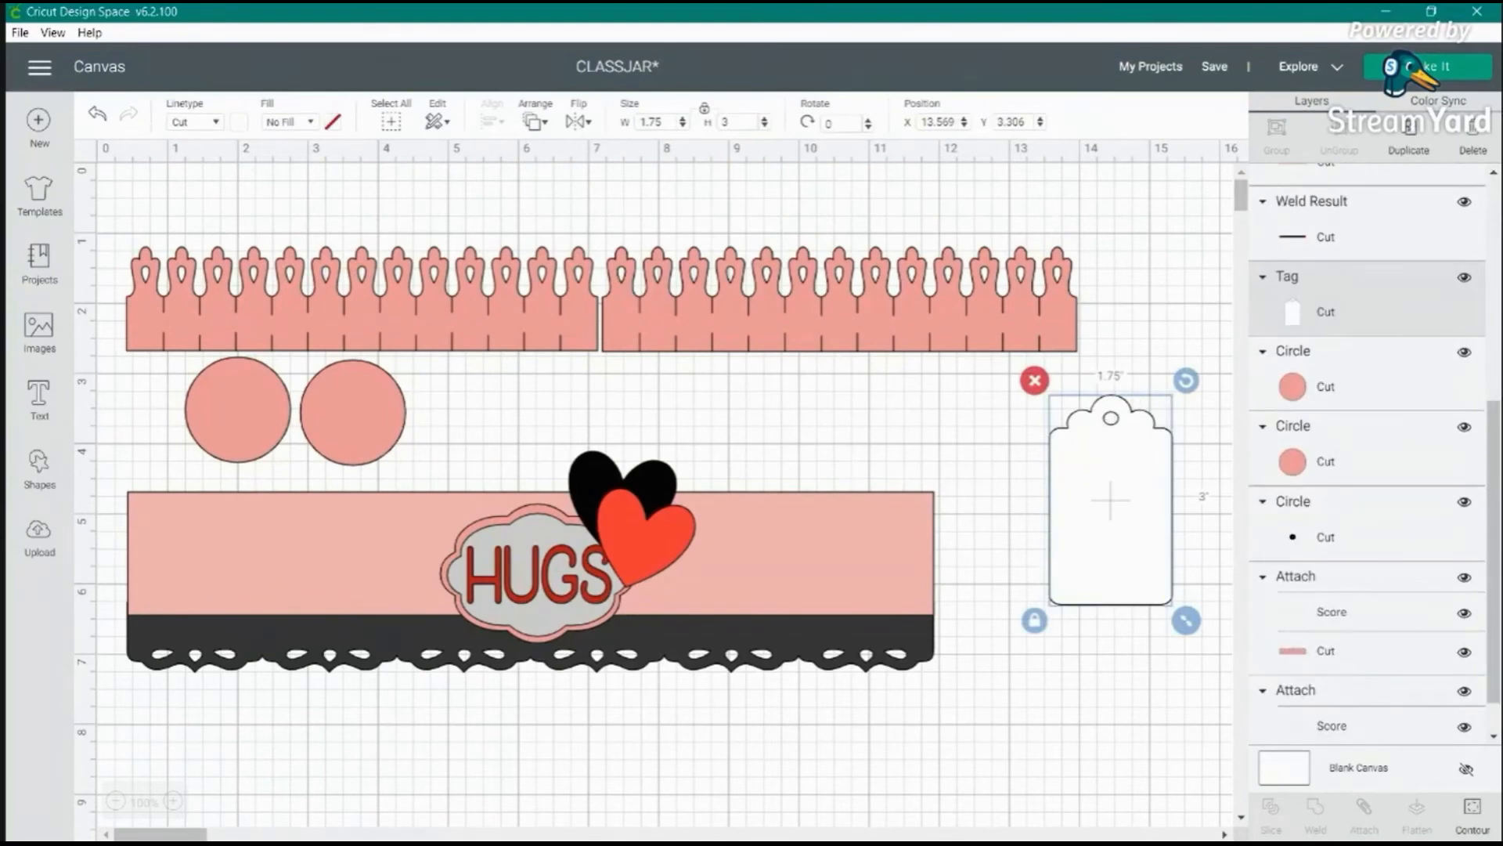
scroll(1322, 329, "up", 5)
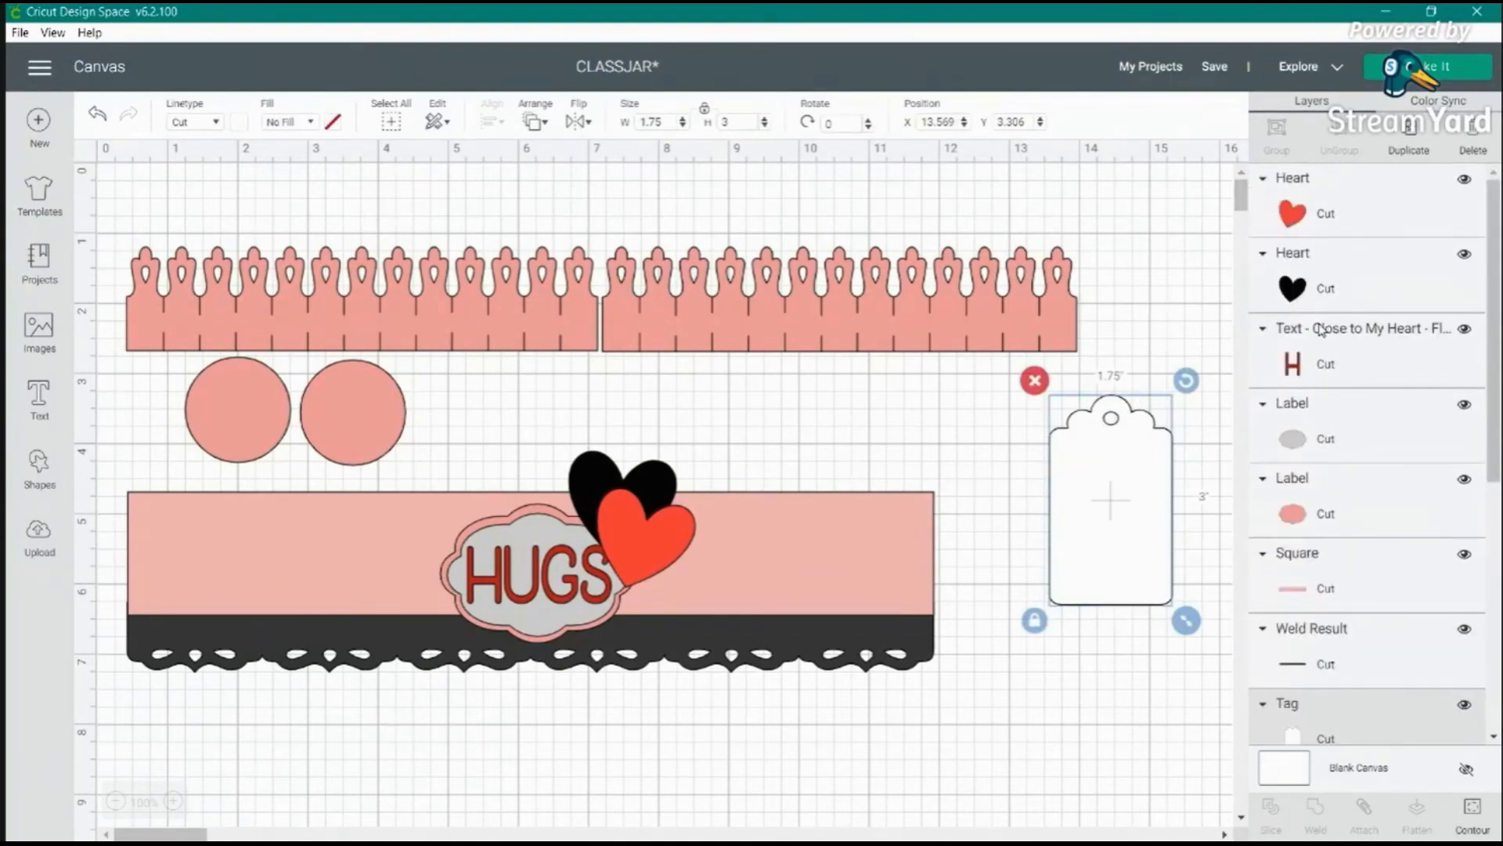
left_click(1465, 181)
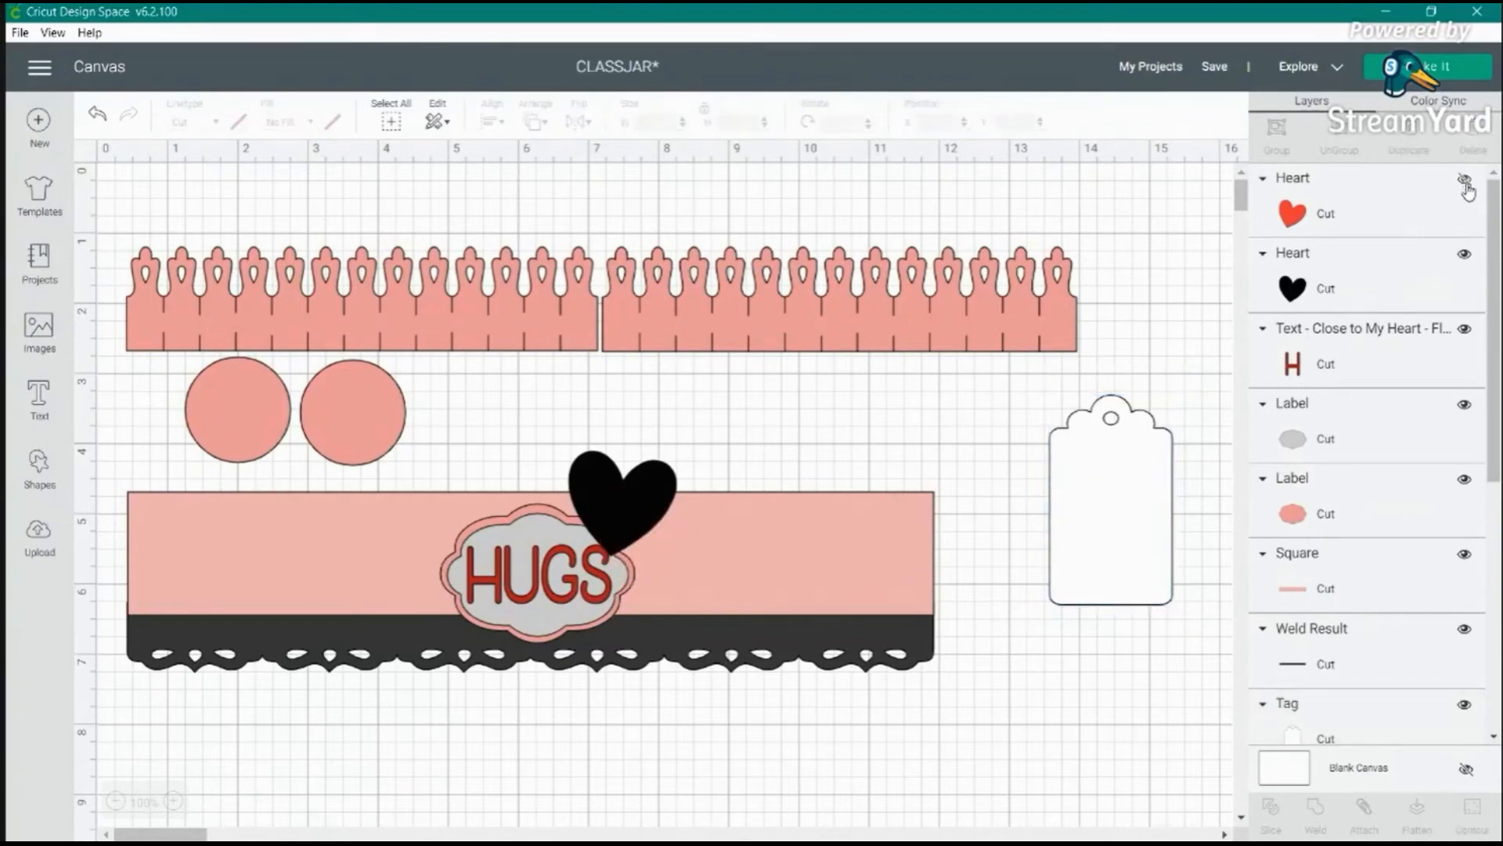
left_click(1464, 256)
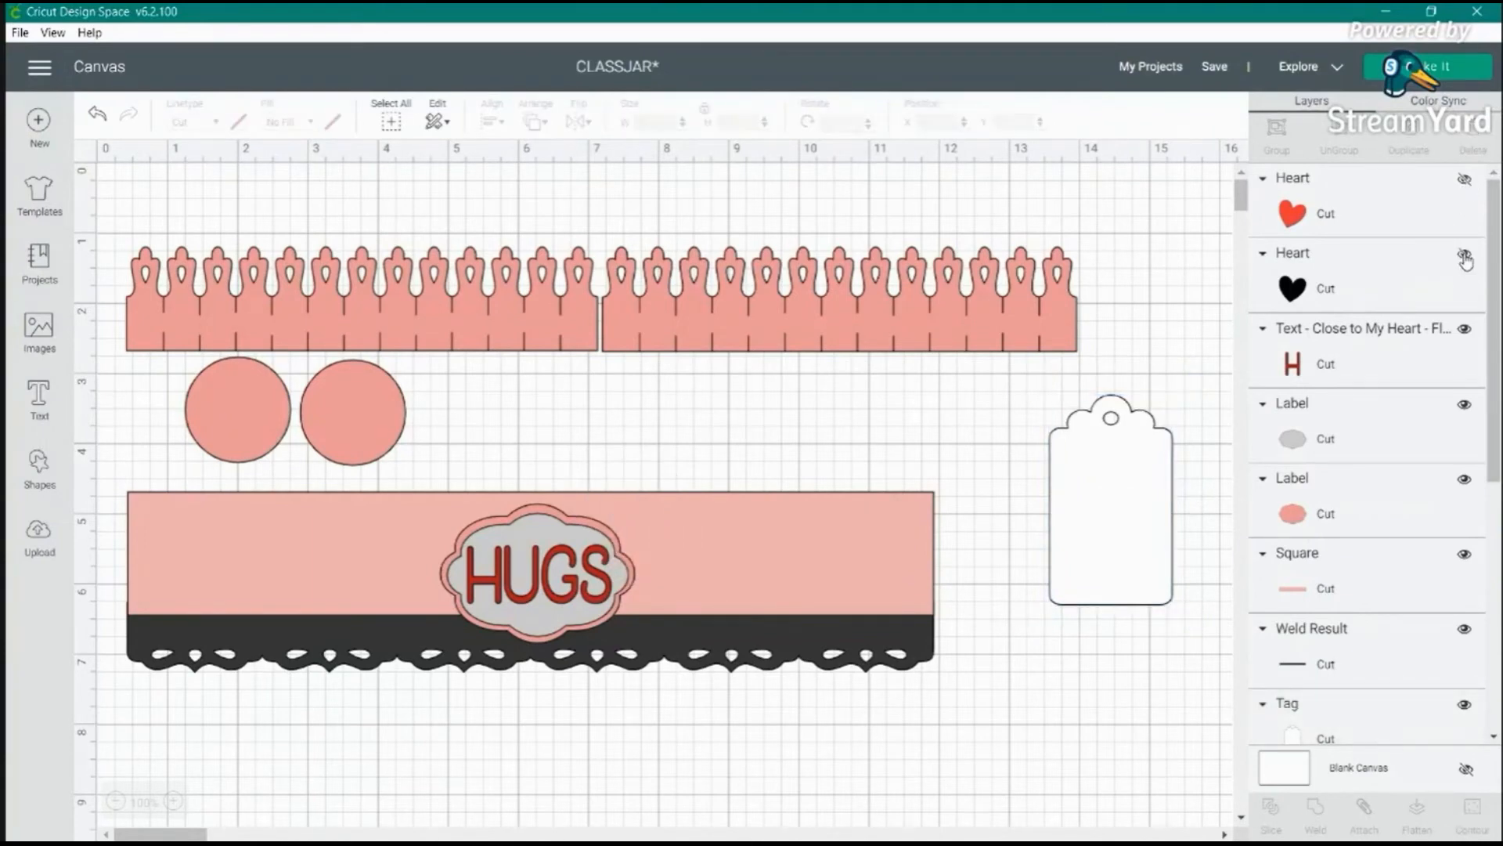
left_click(1464, 329)
left_click(1465, 404)
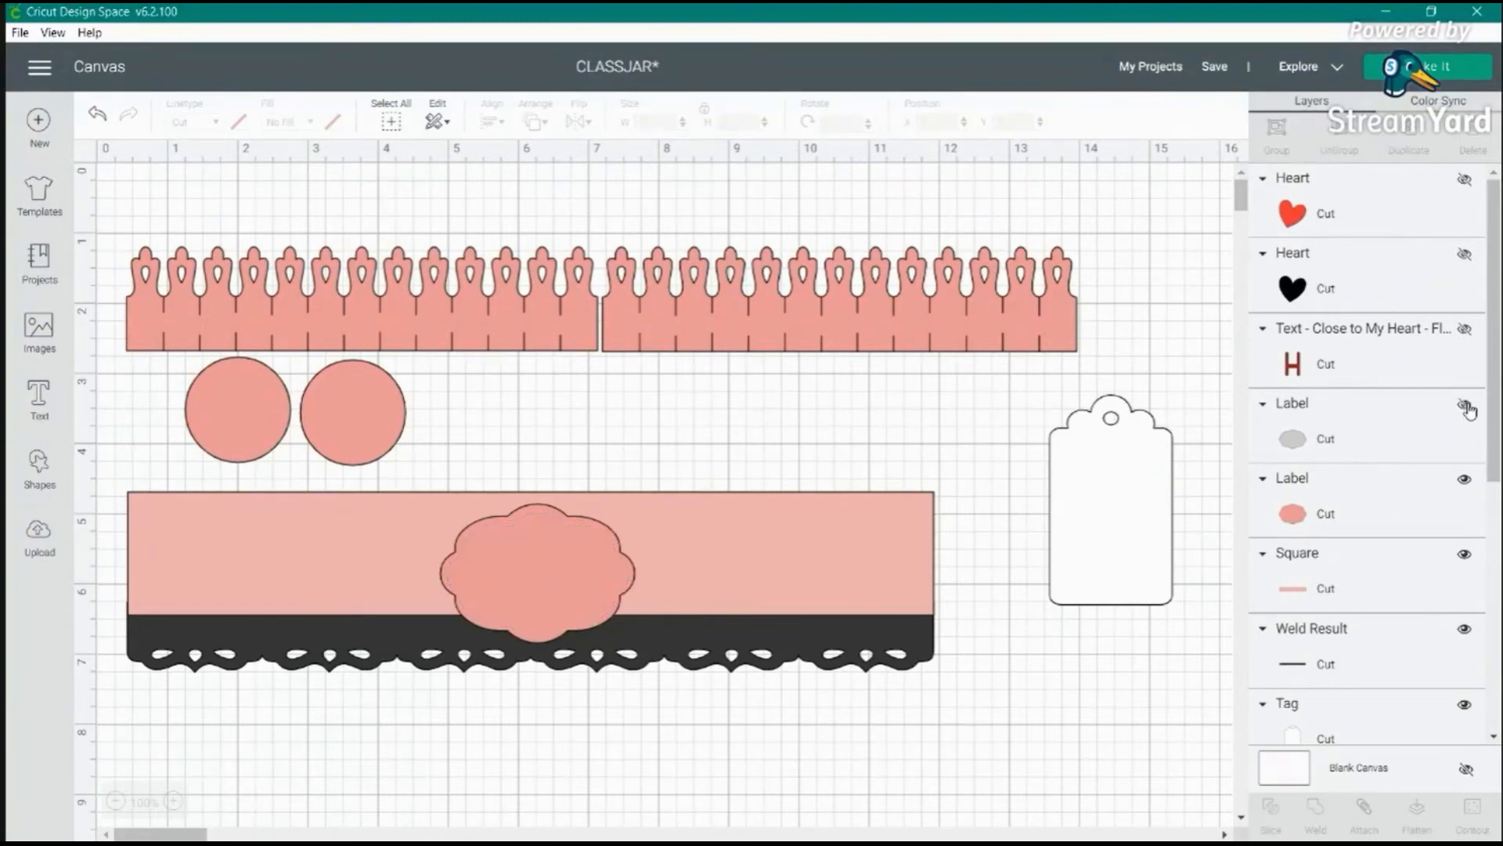
left_click(1464, 479)
- Hide the pink band, the welded black border and the two pink circles
scroll(1464, 492, "down", 1)
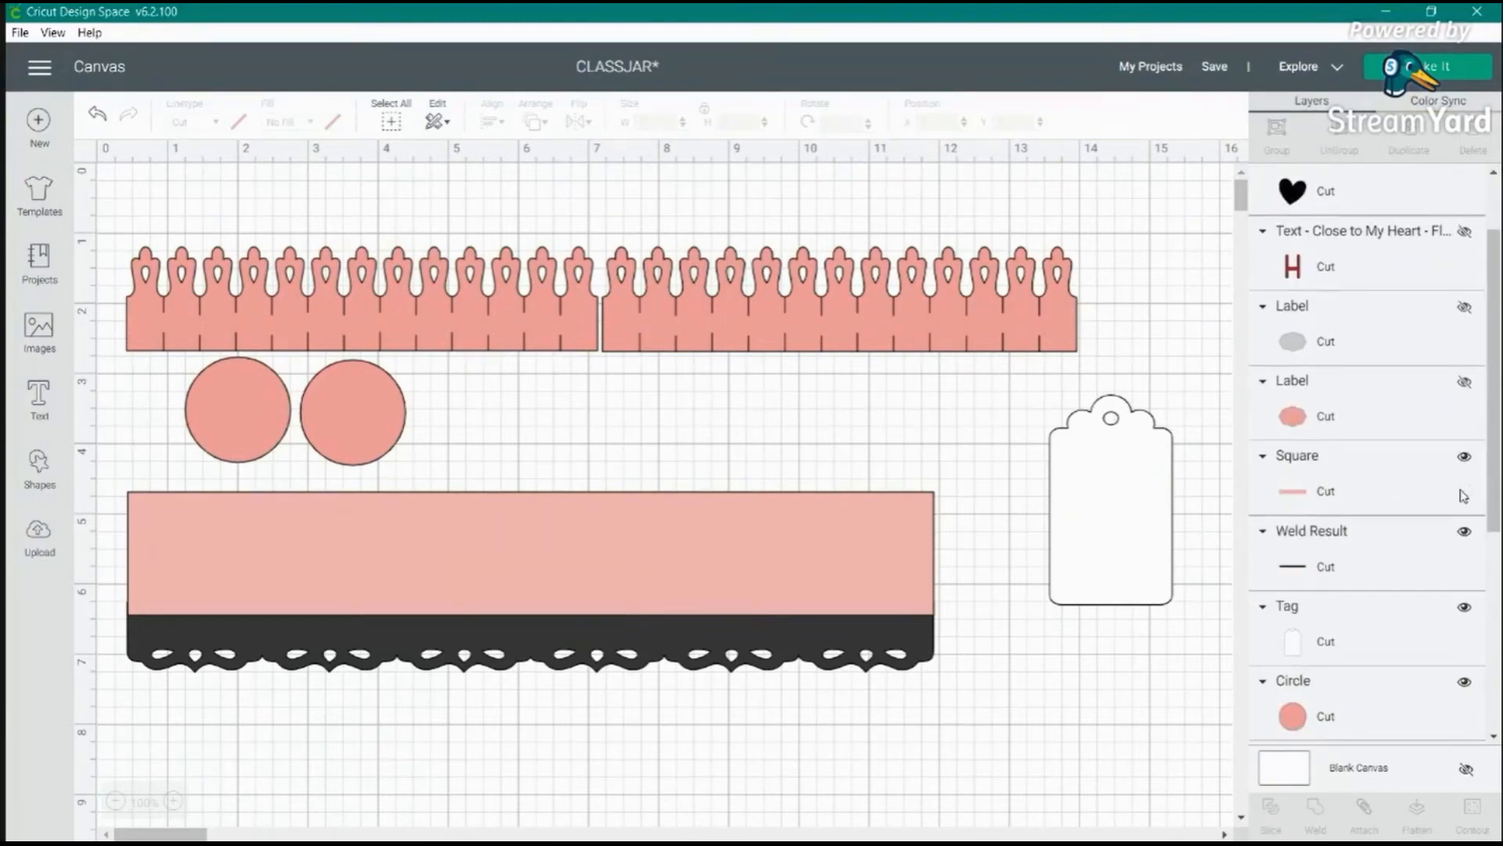
left_click(1463, 458)
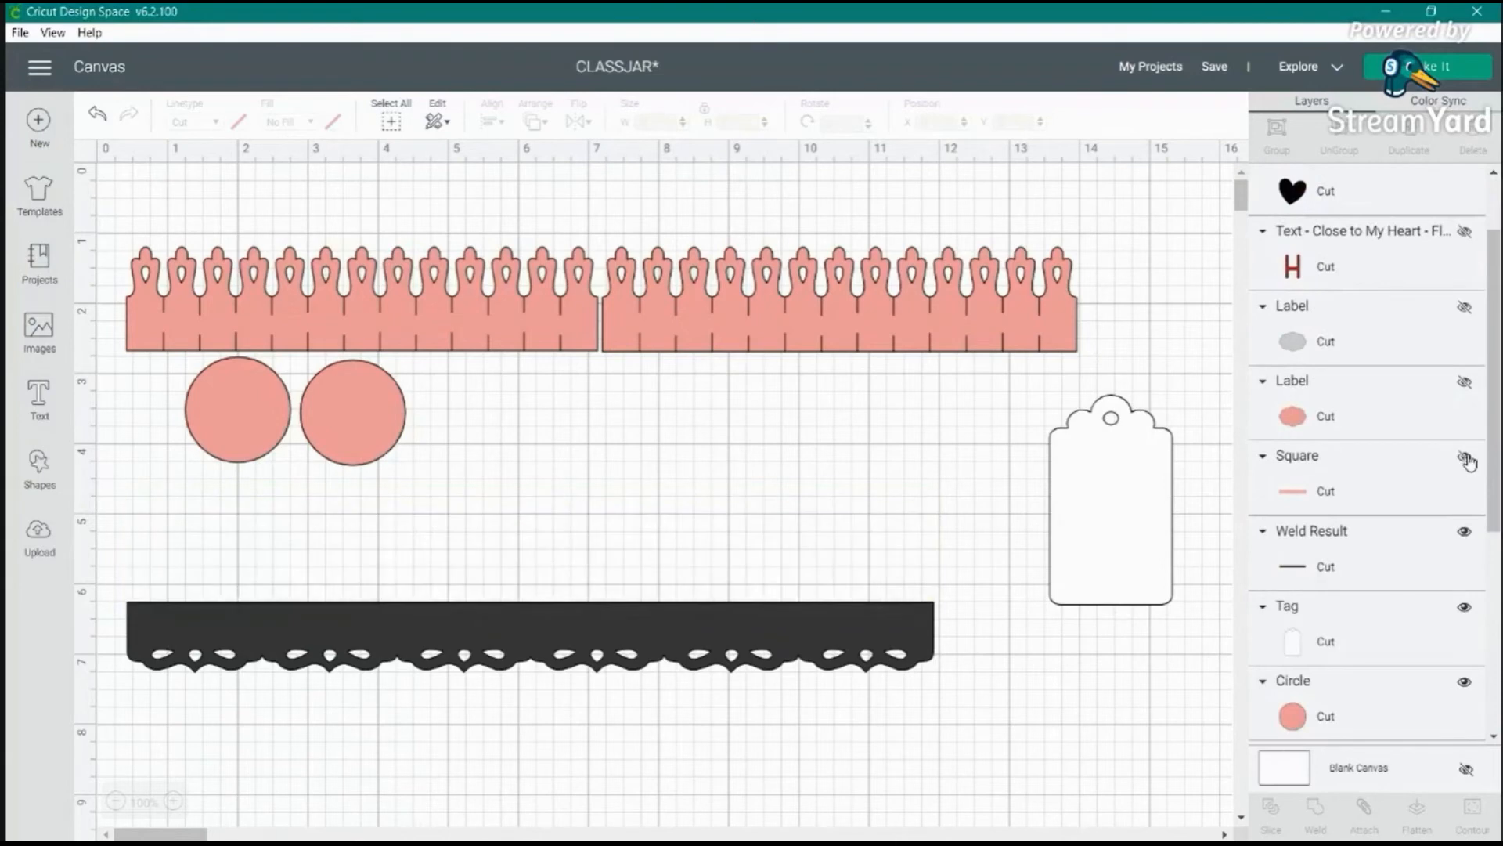
left_click(1466, 532)
scroll(1475, 532, "down", 1)
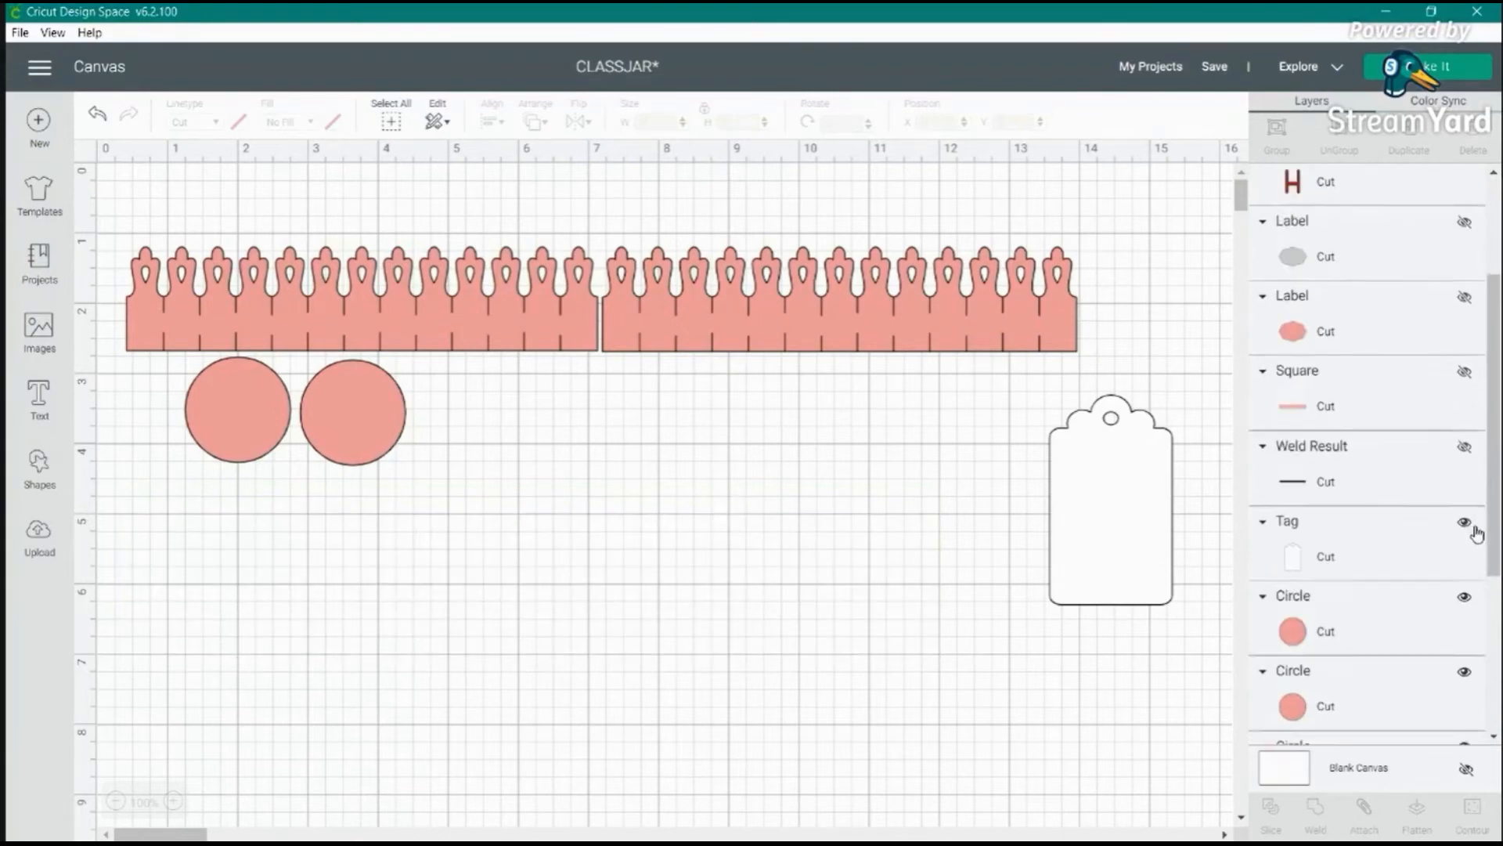
left_click(1464, 585)
left_click(1464, 659)
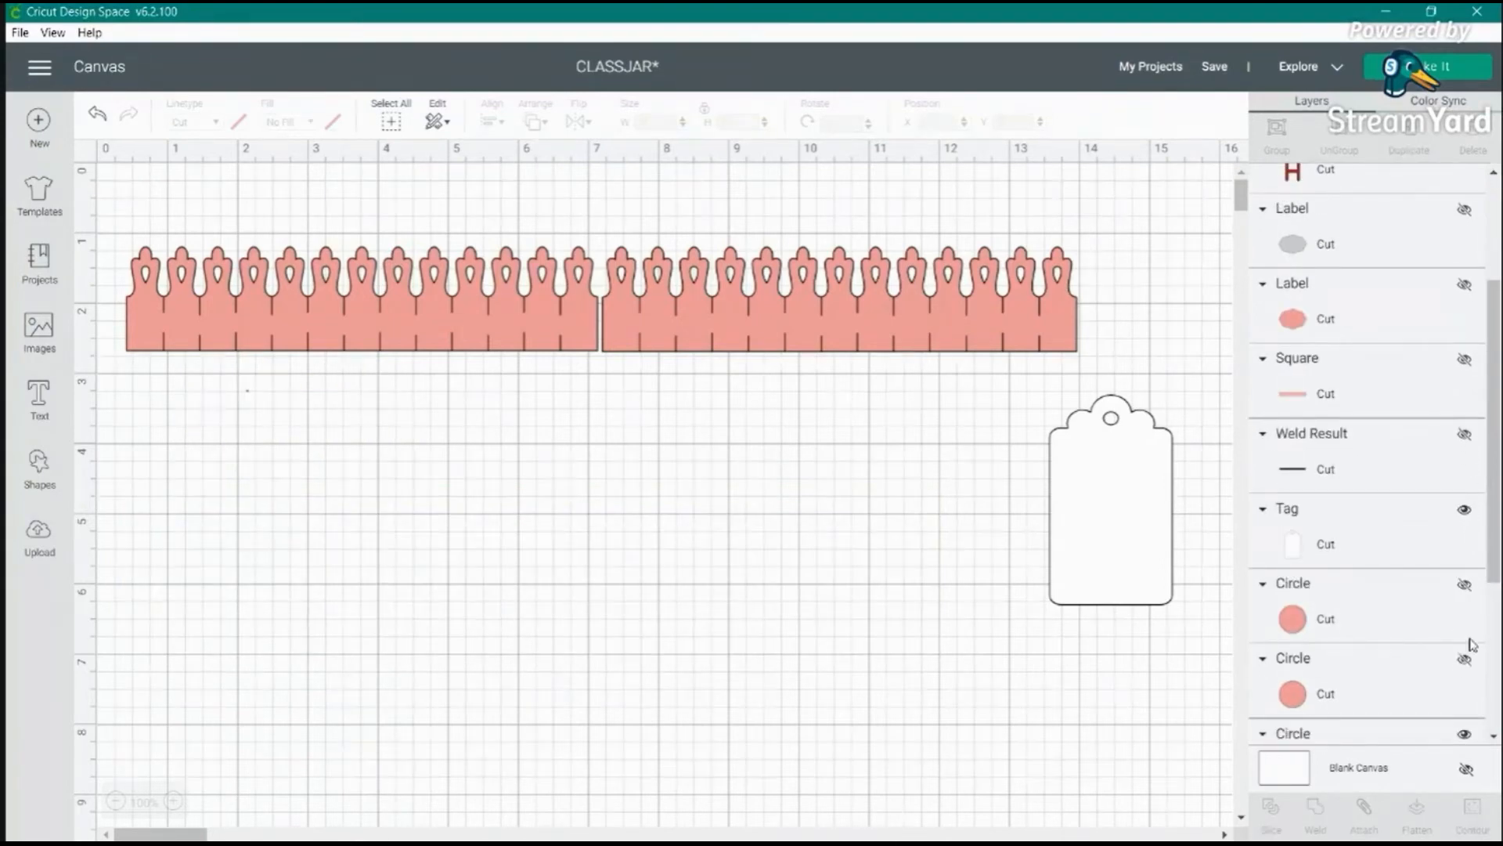
- Hide the small black circle and both attached scored strips, leaving only the tag on the canvas
scroll(1469, 643, "down", 2)
scroll(1470, 643, "down", 1)
left_click(1464, 452)
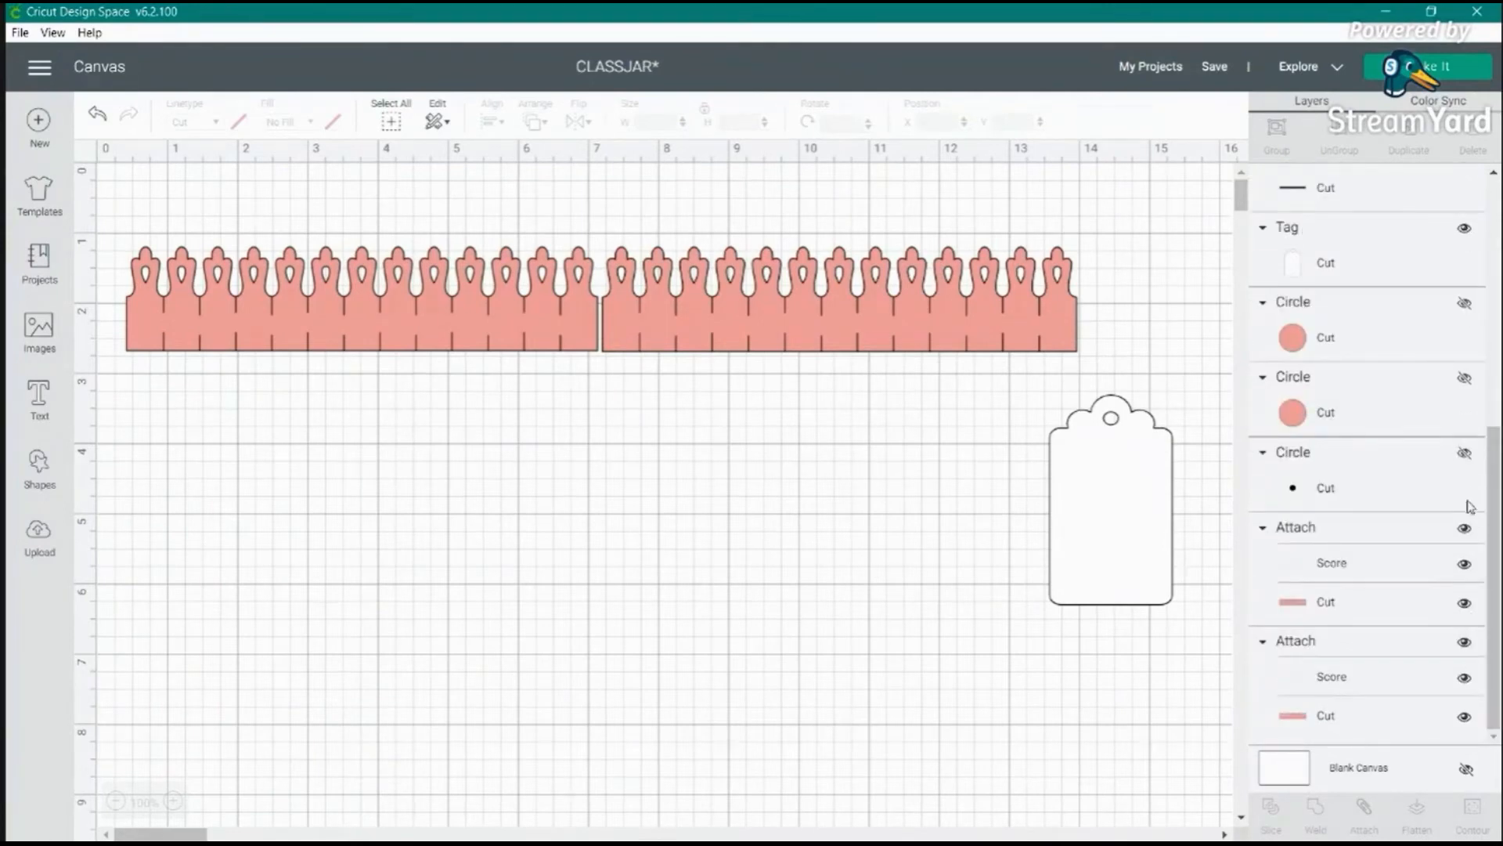
left_click(1464, 529)
left_click(1463, 642)
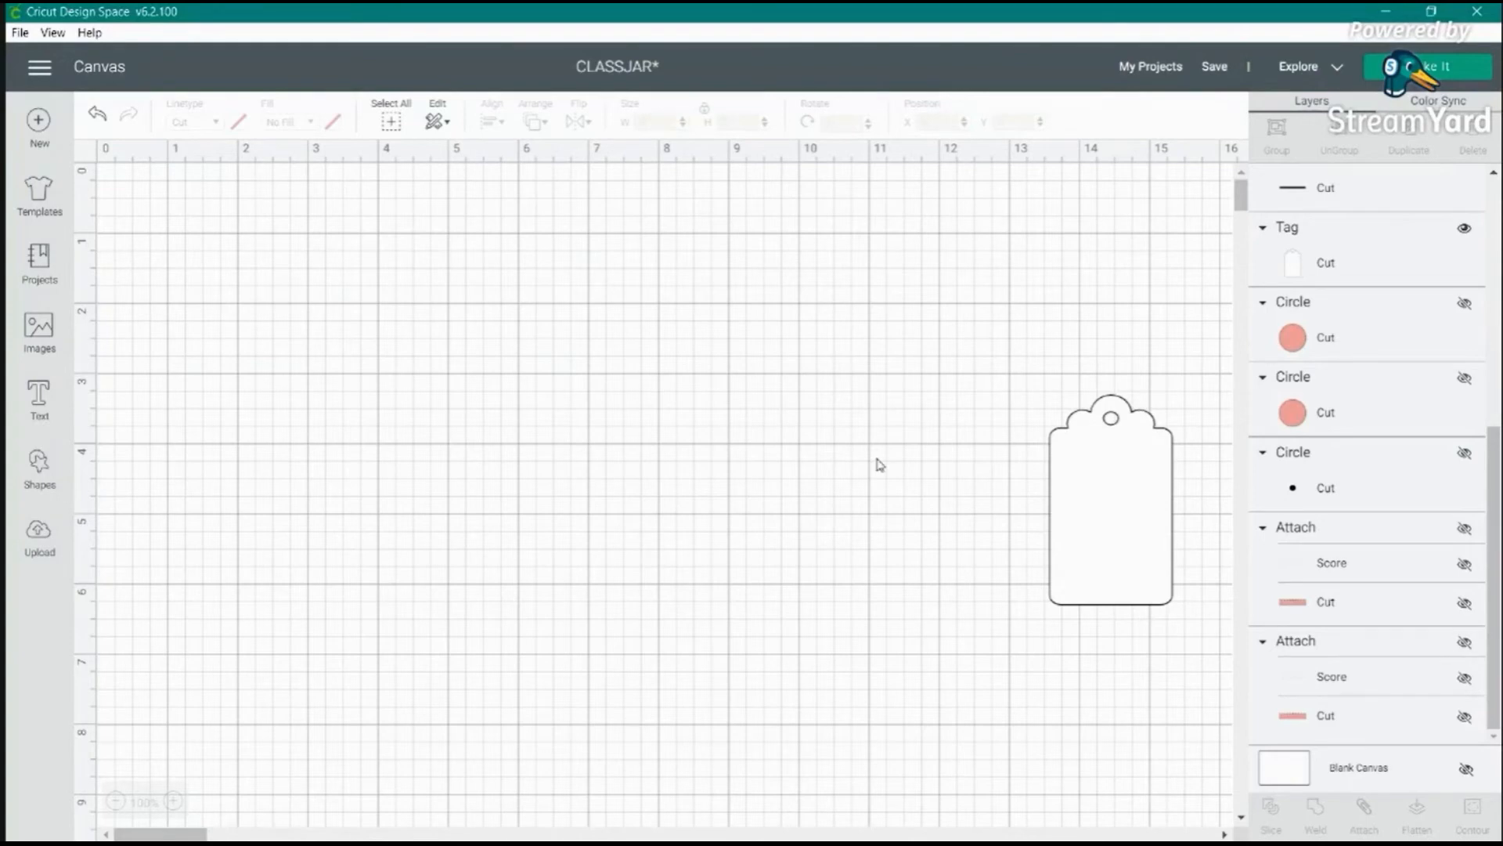
- Rotate the tag to 270° so it lies horizontally, and place it in the upper middle of the canvas
left_click_drag(1113, 512, 436, 422)
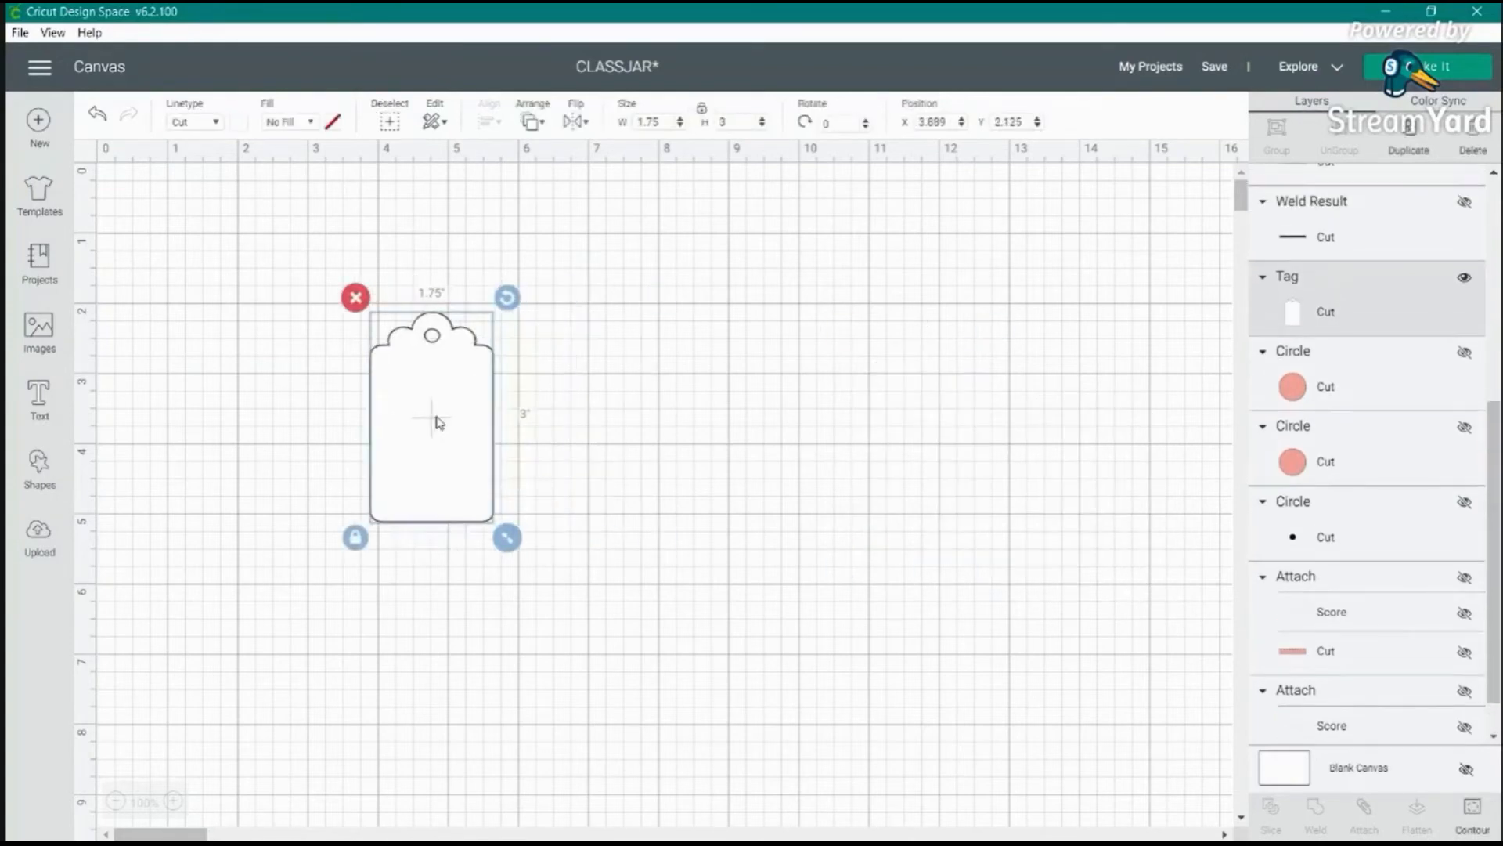
left_click(173, 801)
left_click(173, 801)
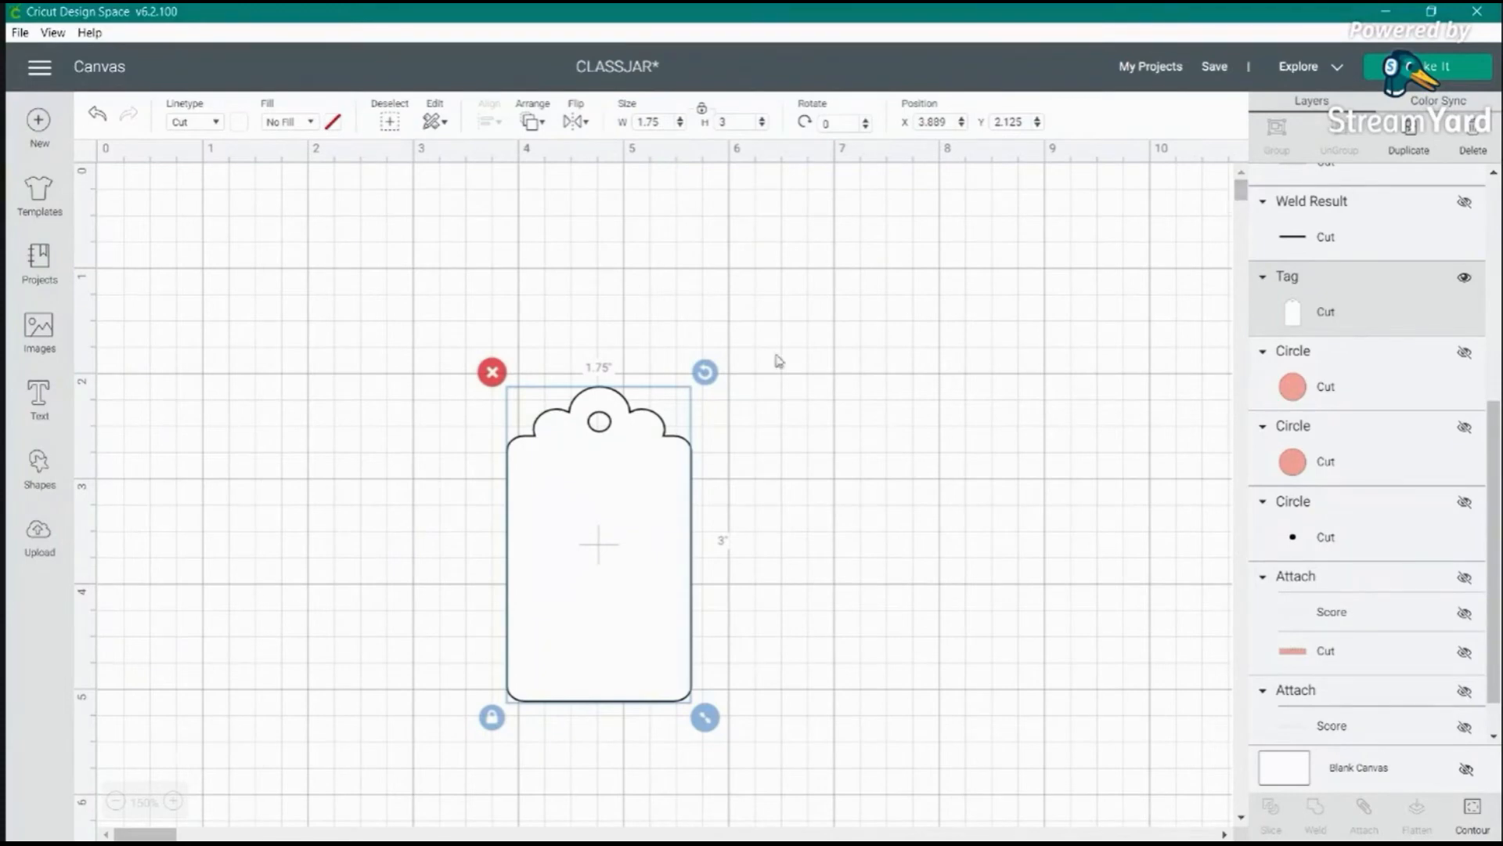
left_click_drag(706, 376, 721, 457)
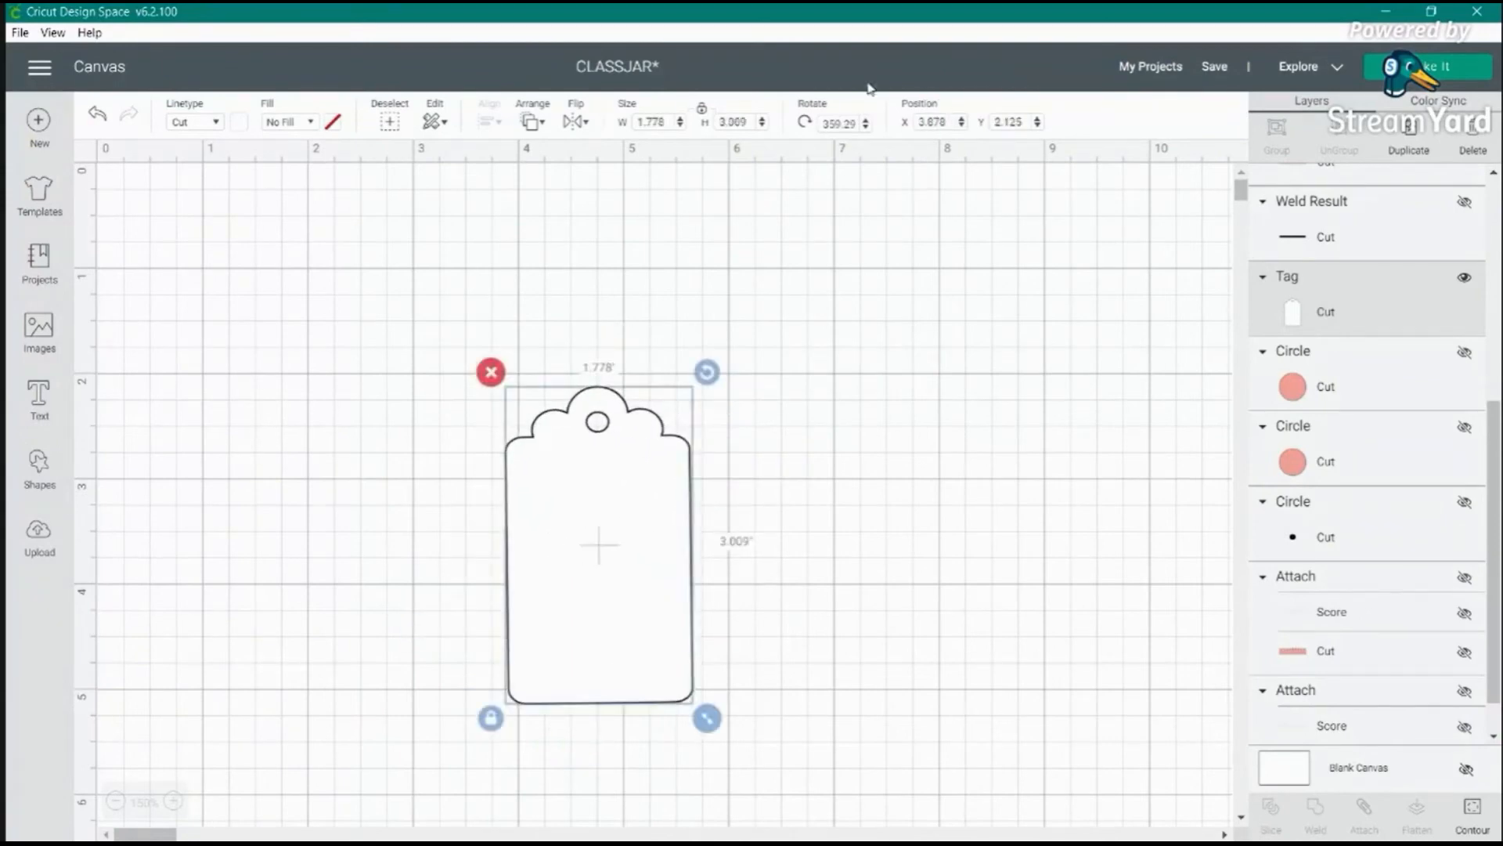
double_click(833, 126)
type("270")
key("Return")
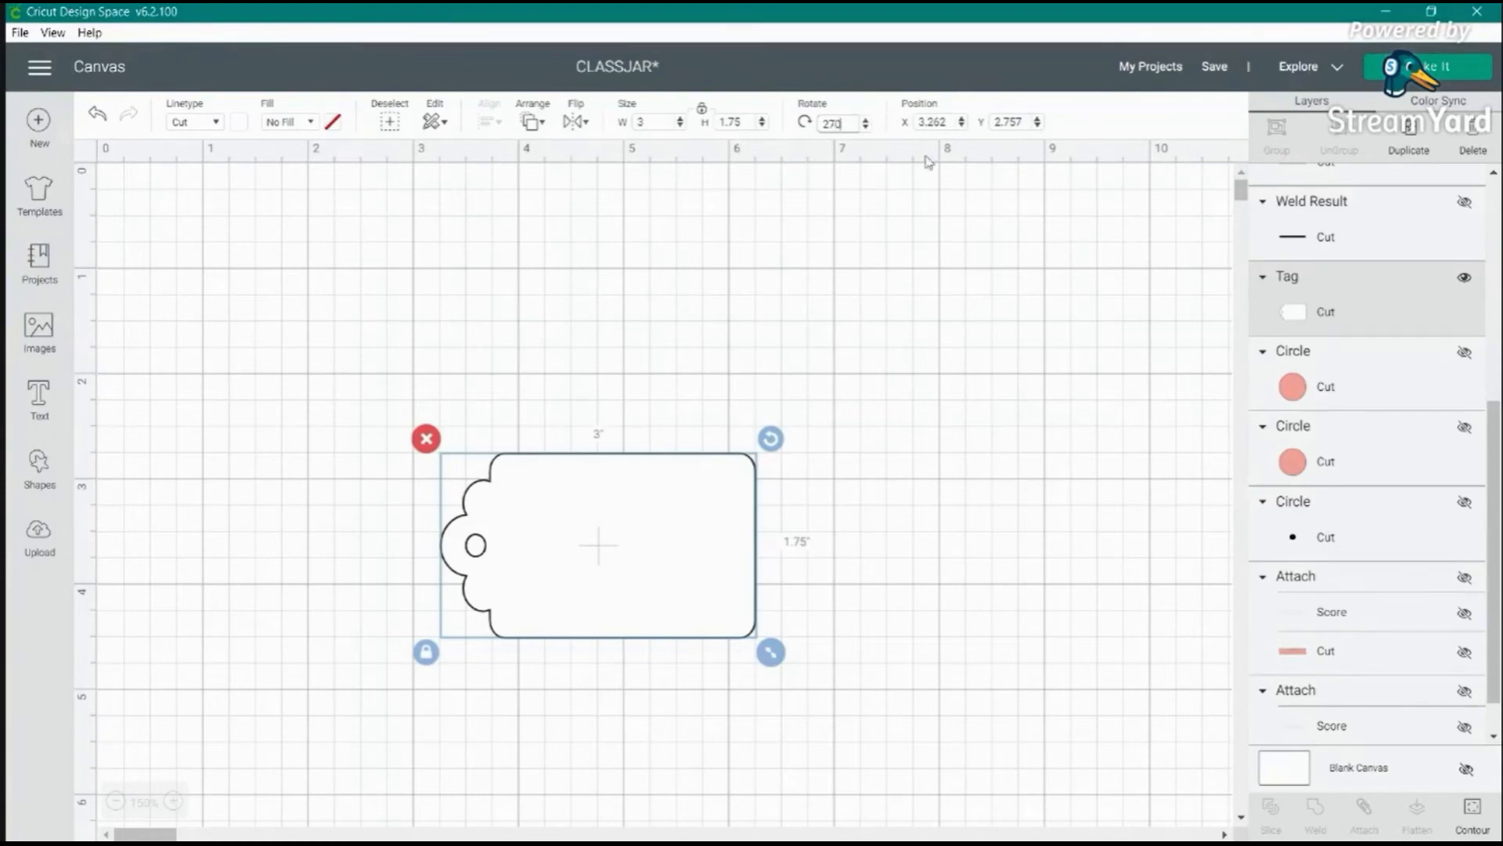
left_click_drag(627, 513, 627, 333)
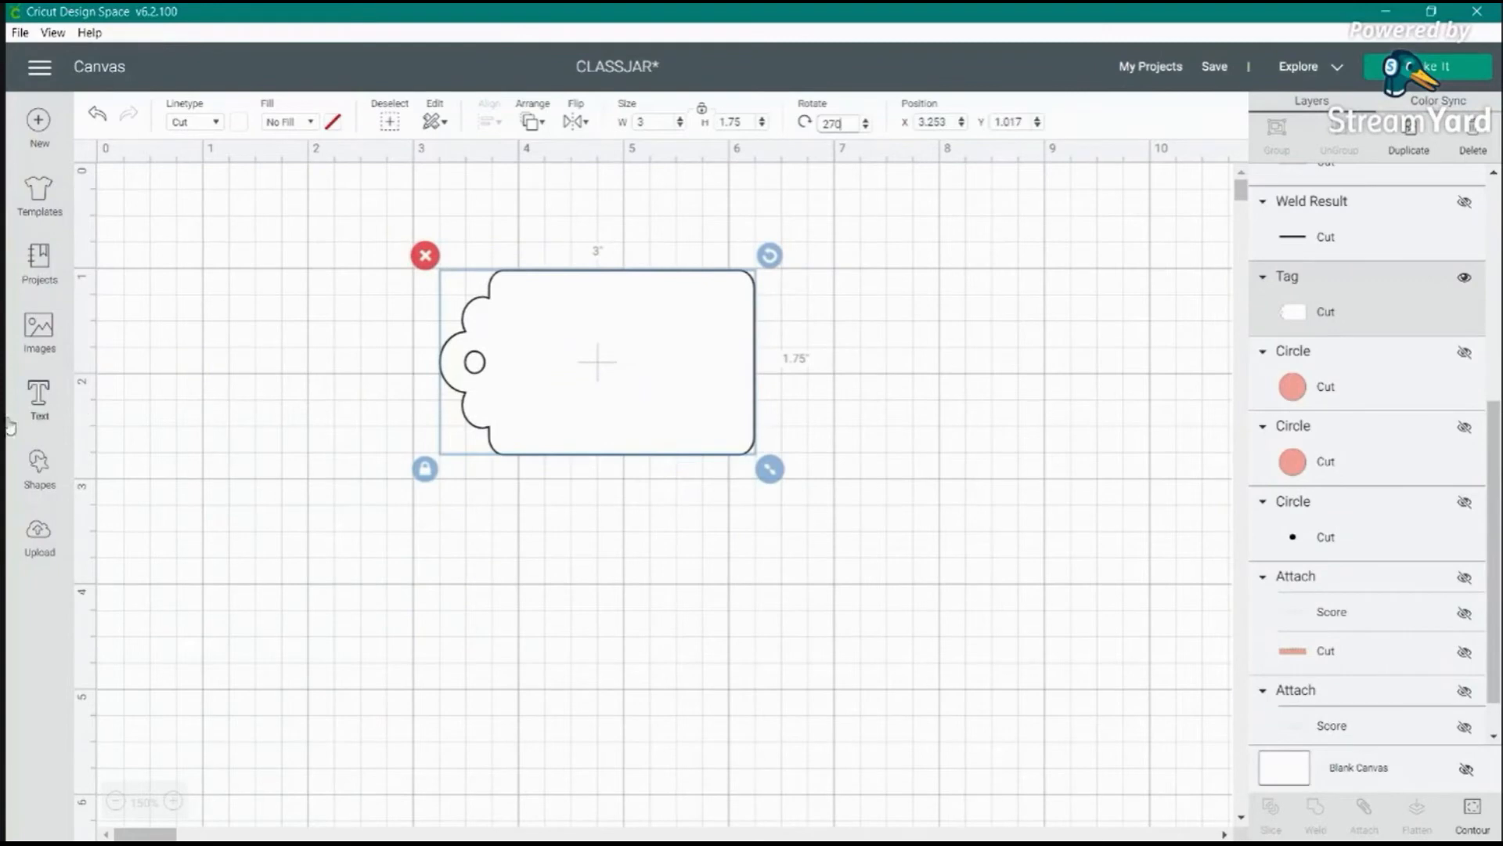
- Add a text object with three lines: "My favorite place", "is inside your" and "hug!"
left_click(39, 399)
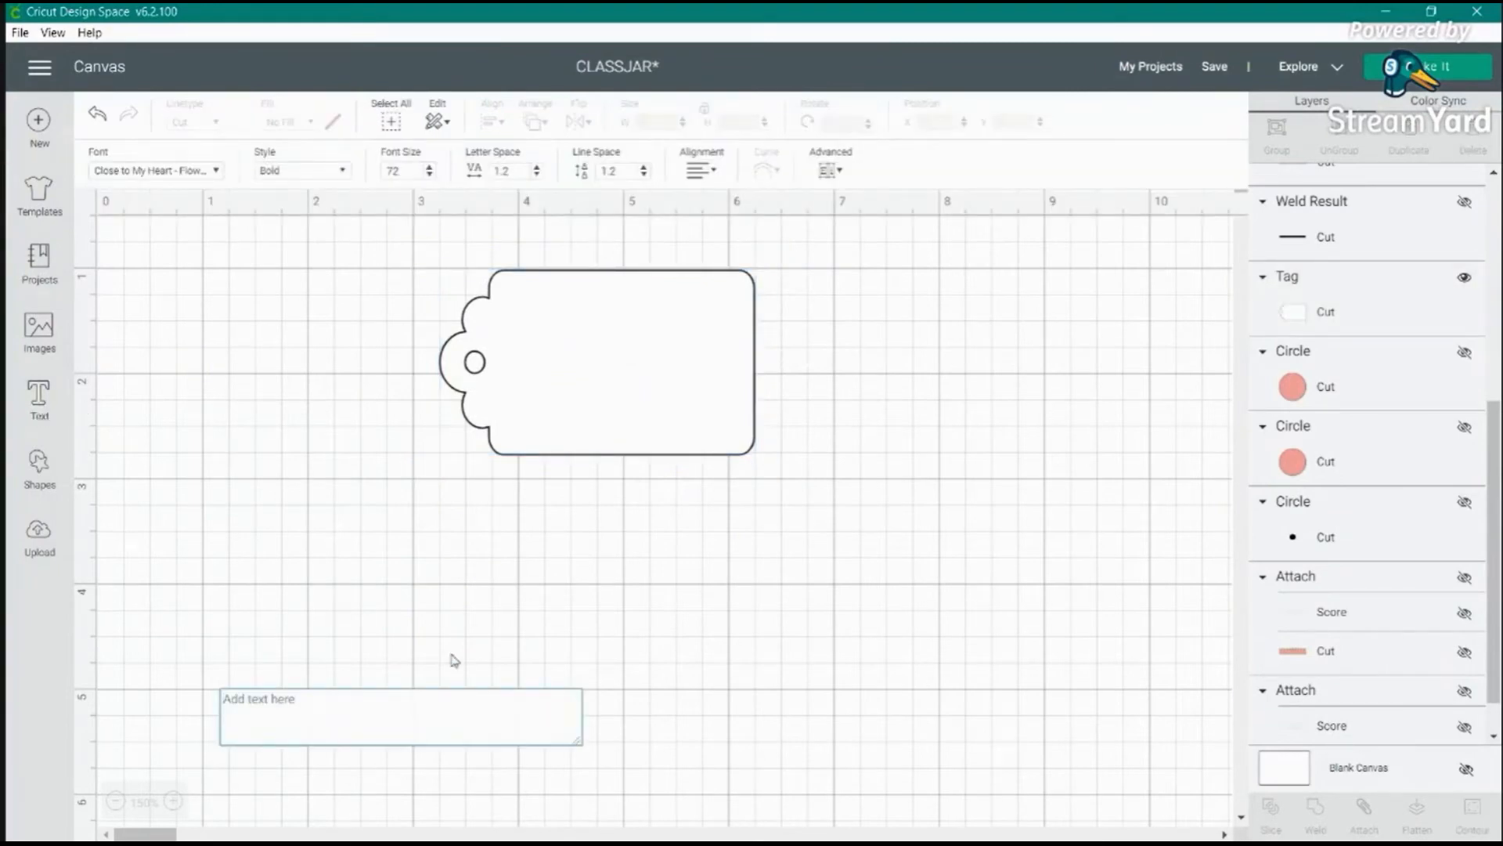
type("My")
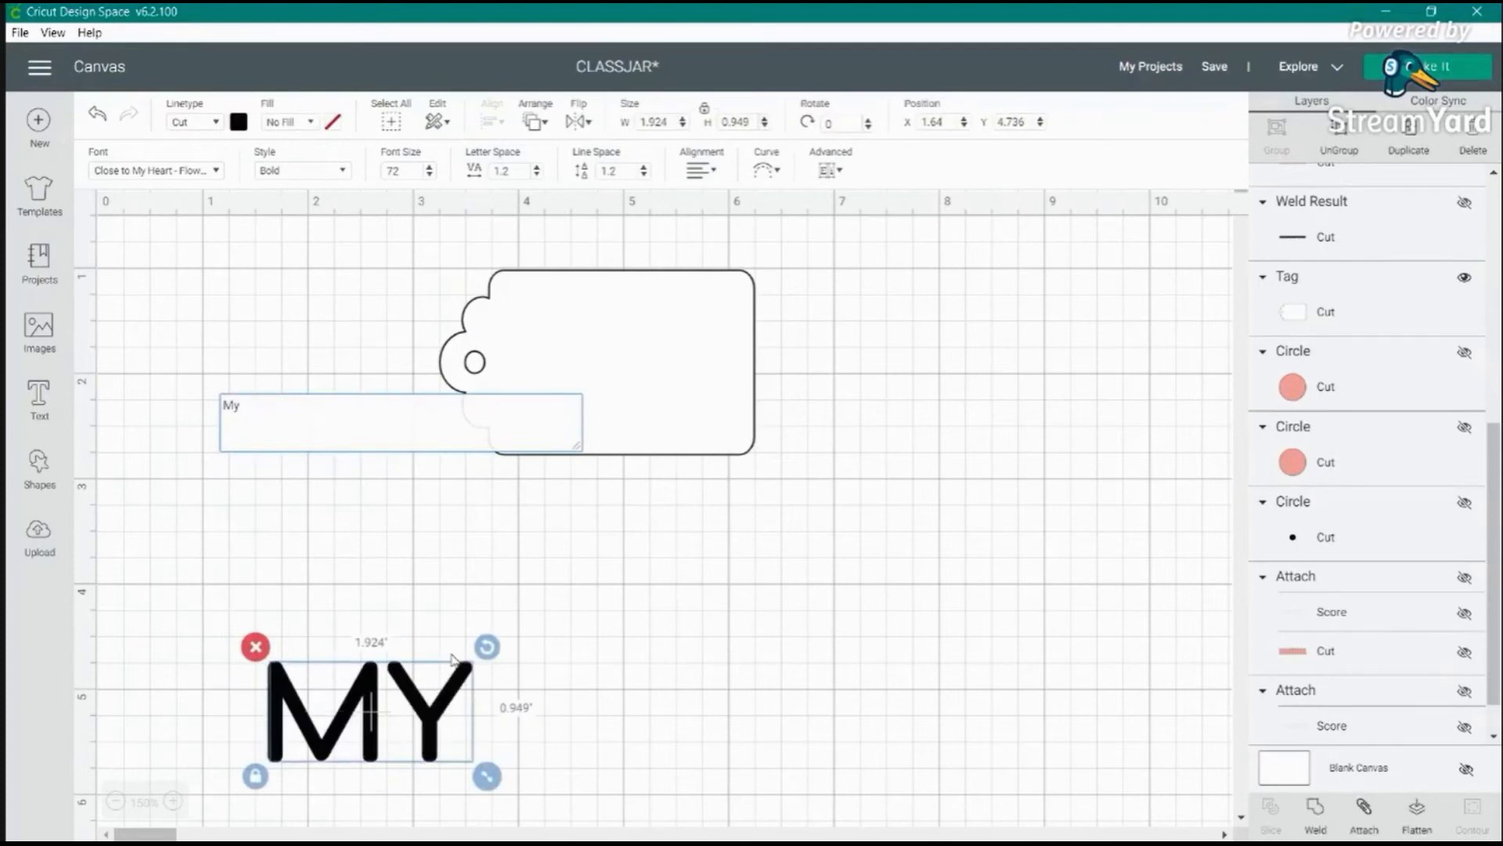
type(" fav")
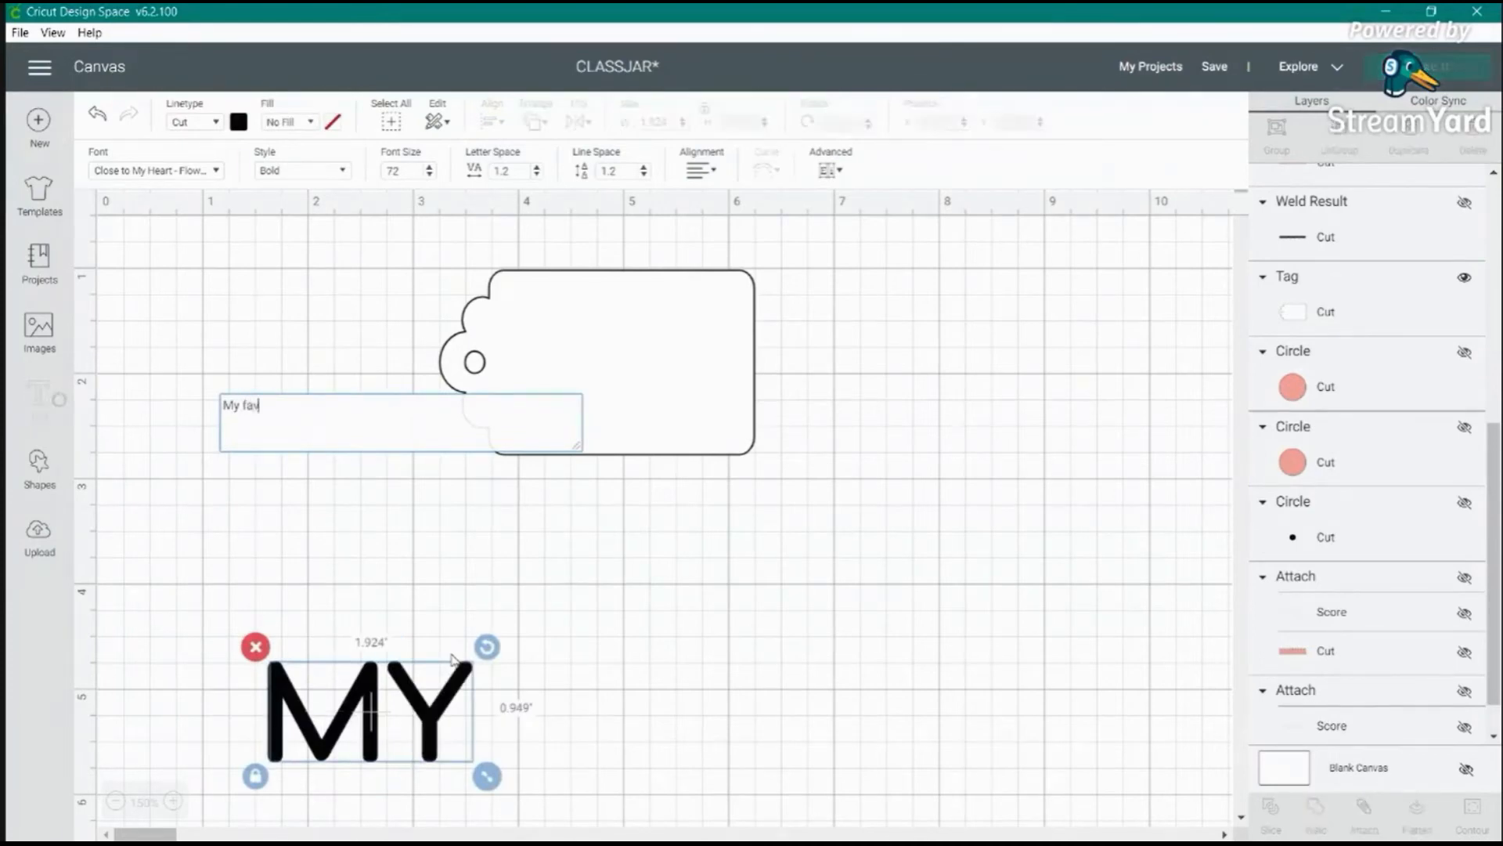
type("orite place")
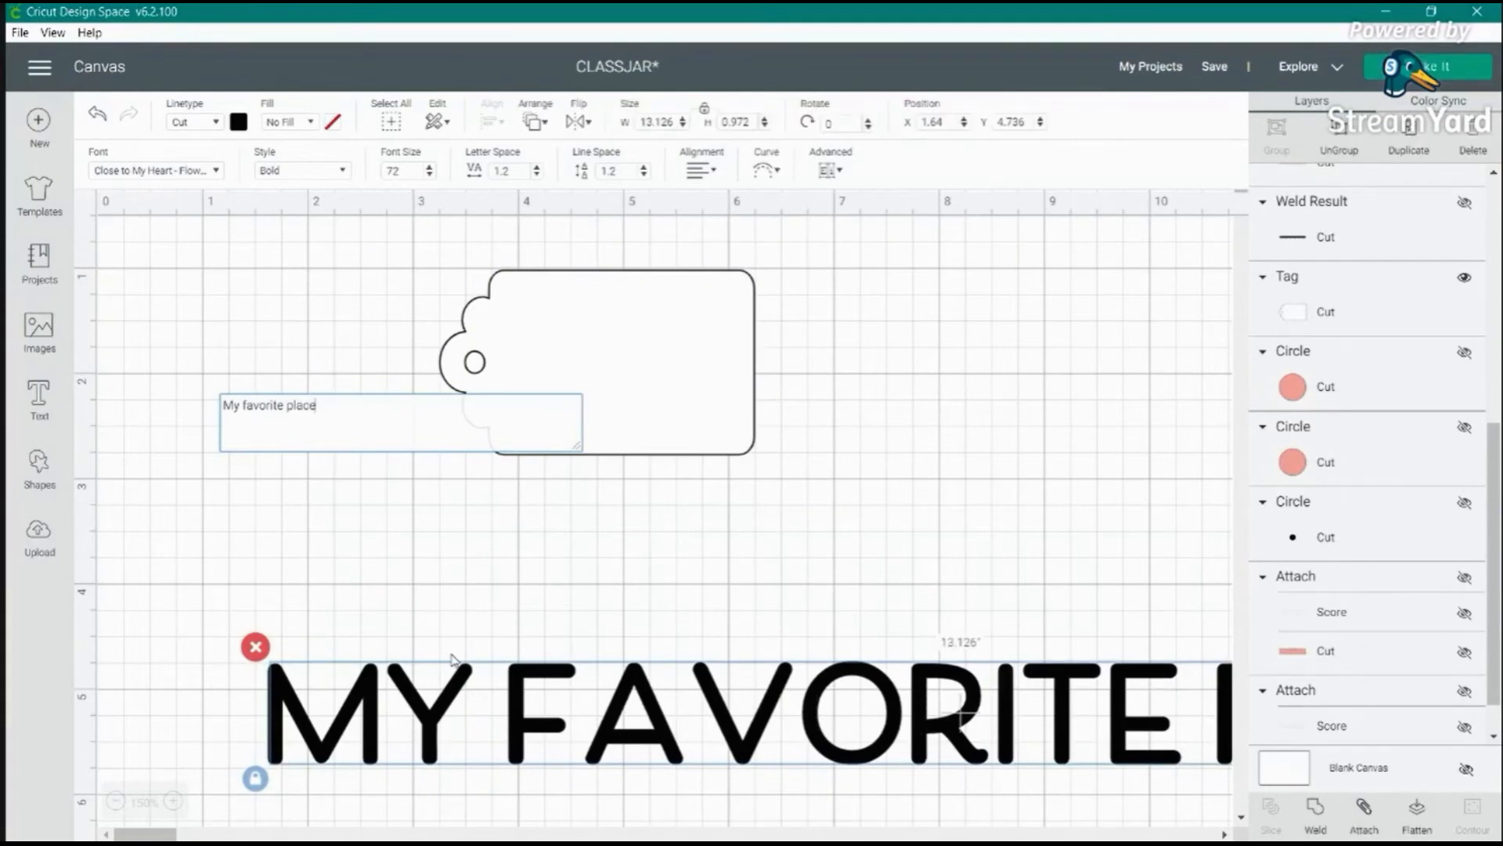
key("Return")
type("is inside")
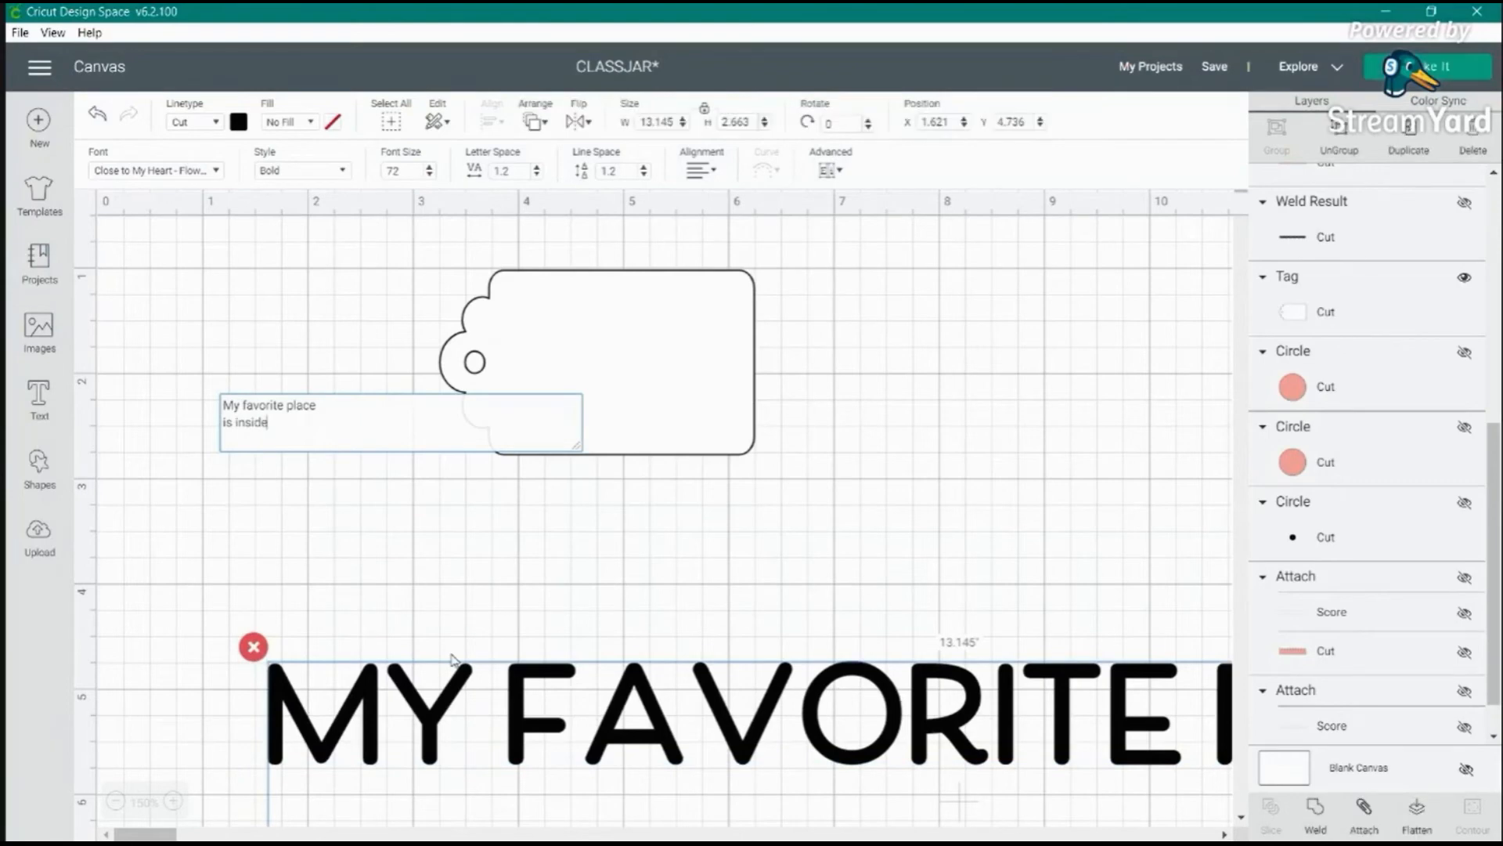
type(" your")
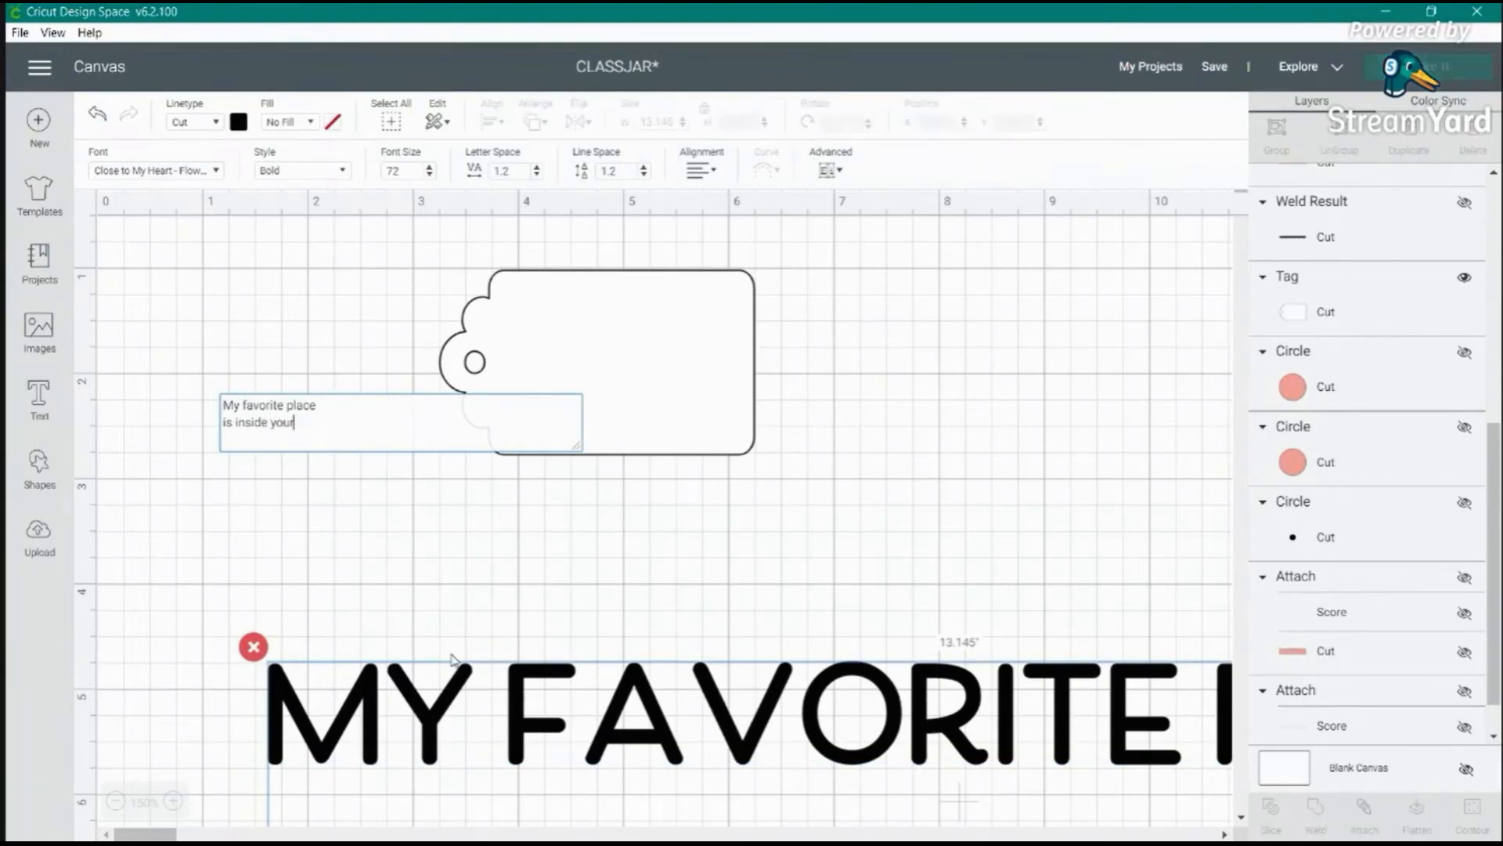
key("Return")
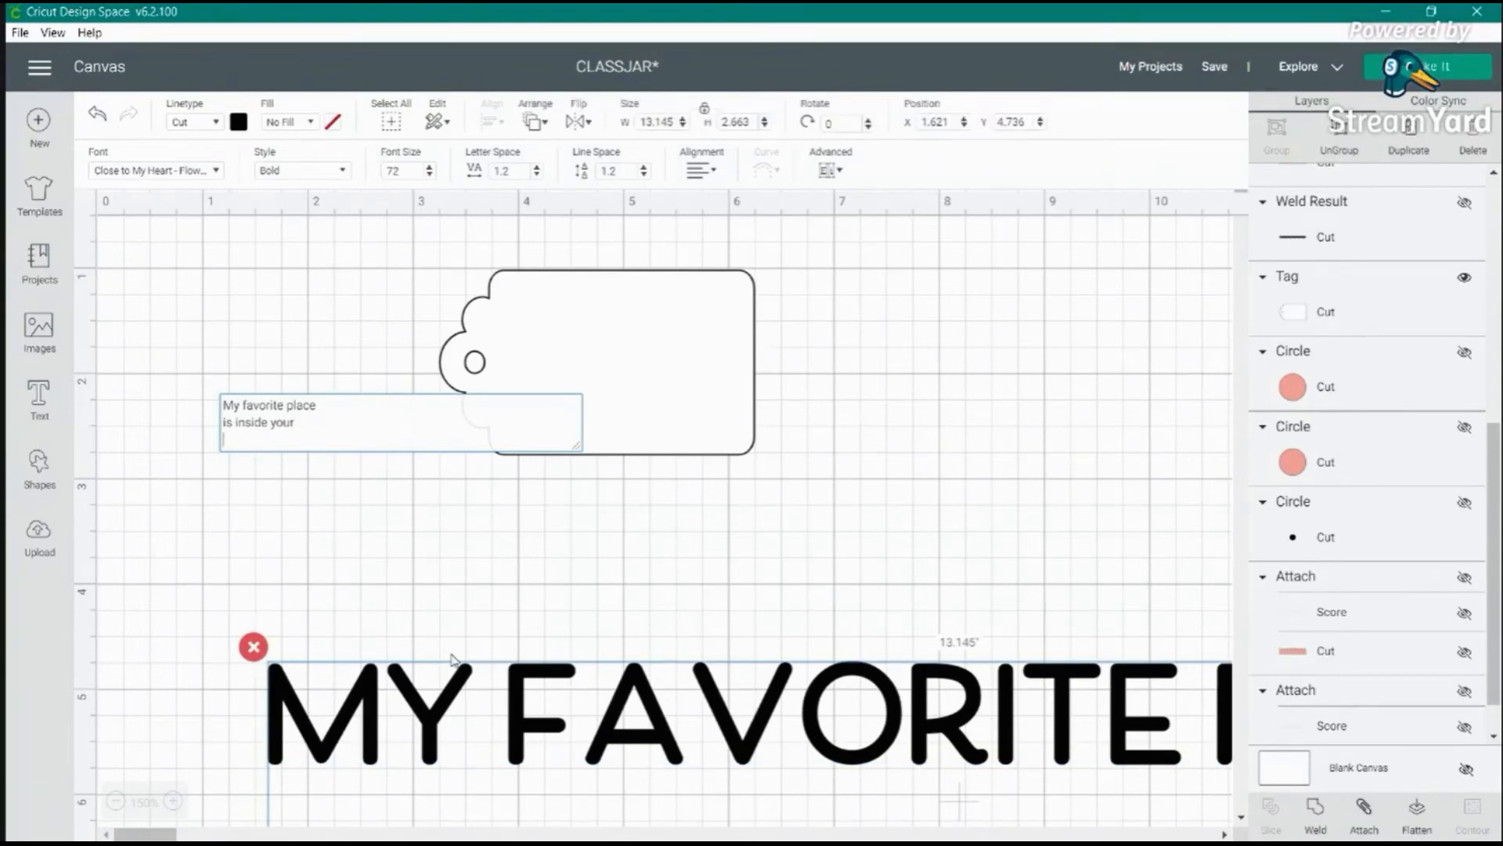
type("hugs")
key("BackSpace")
- Set the three-line text's height to 3 in and place it directly below the tag
left_click_drag(644, 707, 580, 309)
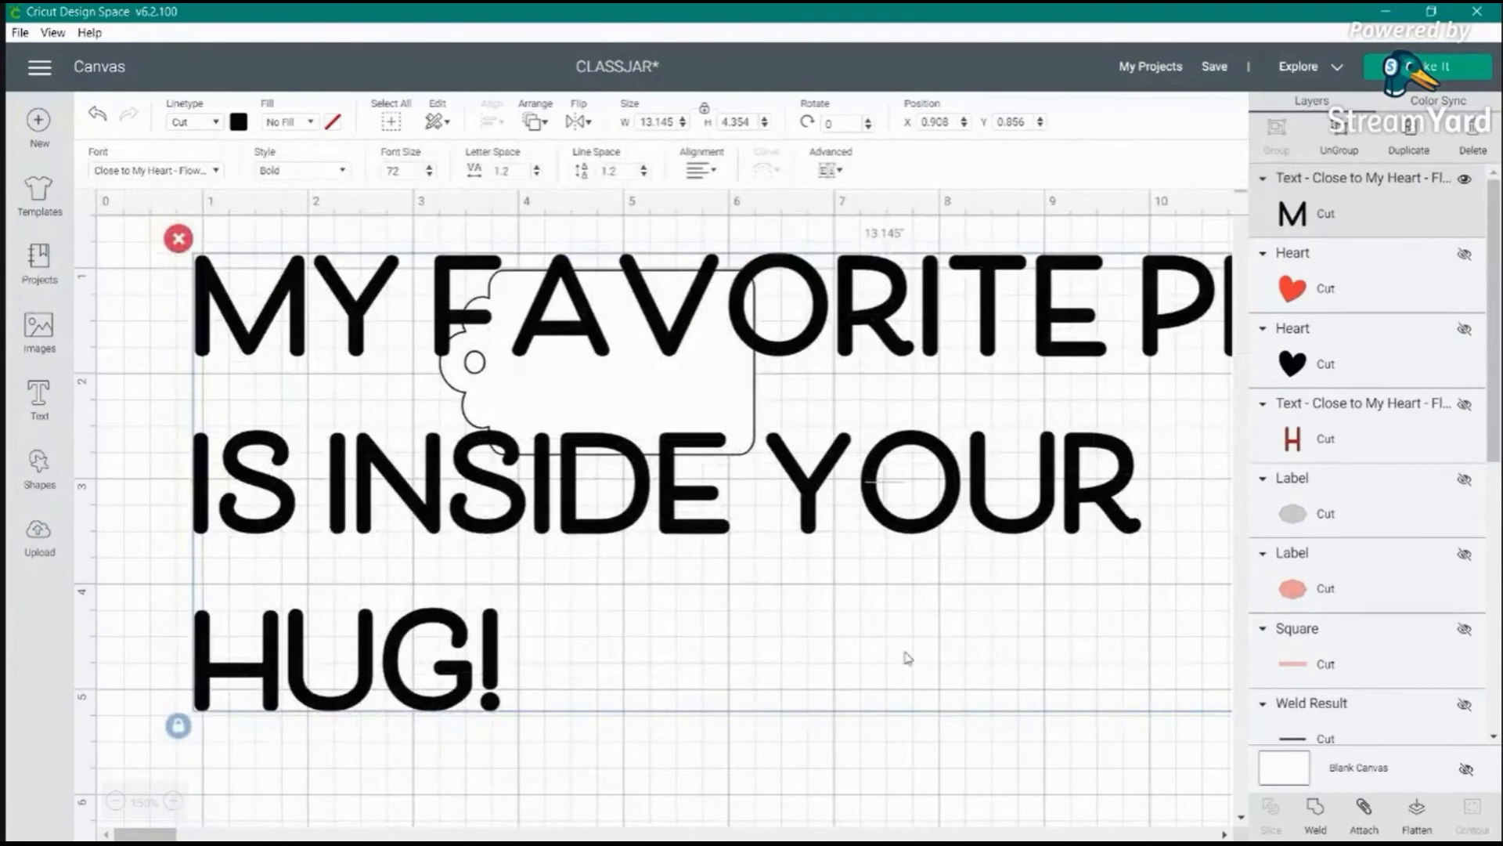
double_click(745, 119)
type("3")
key("Return")
left_click_drag(667, 289, 667, 515)
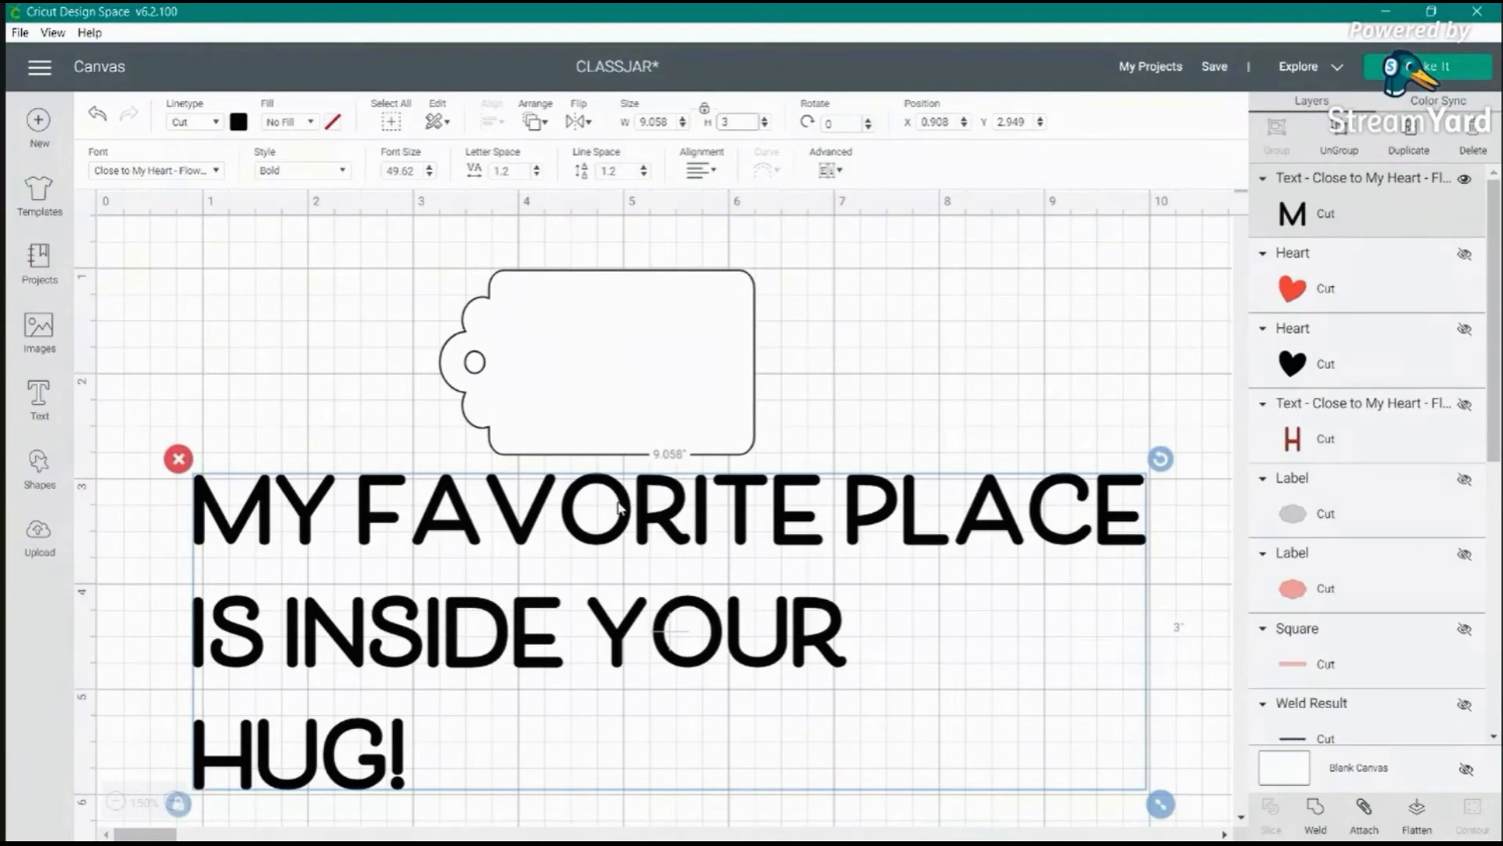
- Ungroup the text into separate lines and change the "My favorite place" line to the Bumble Bee font
left_click(838, 172)
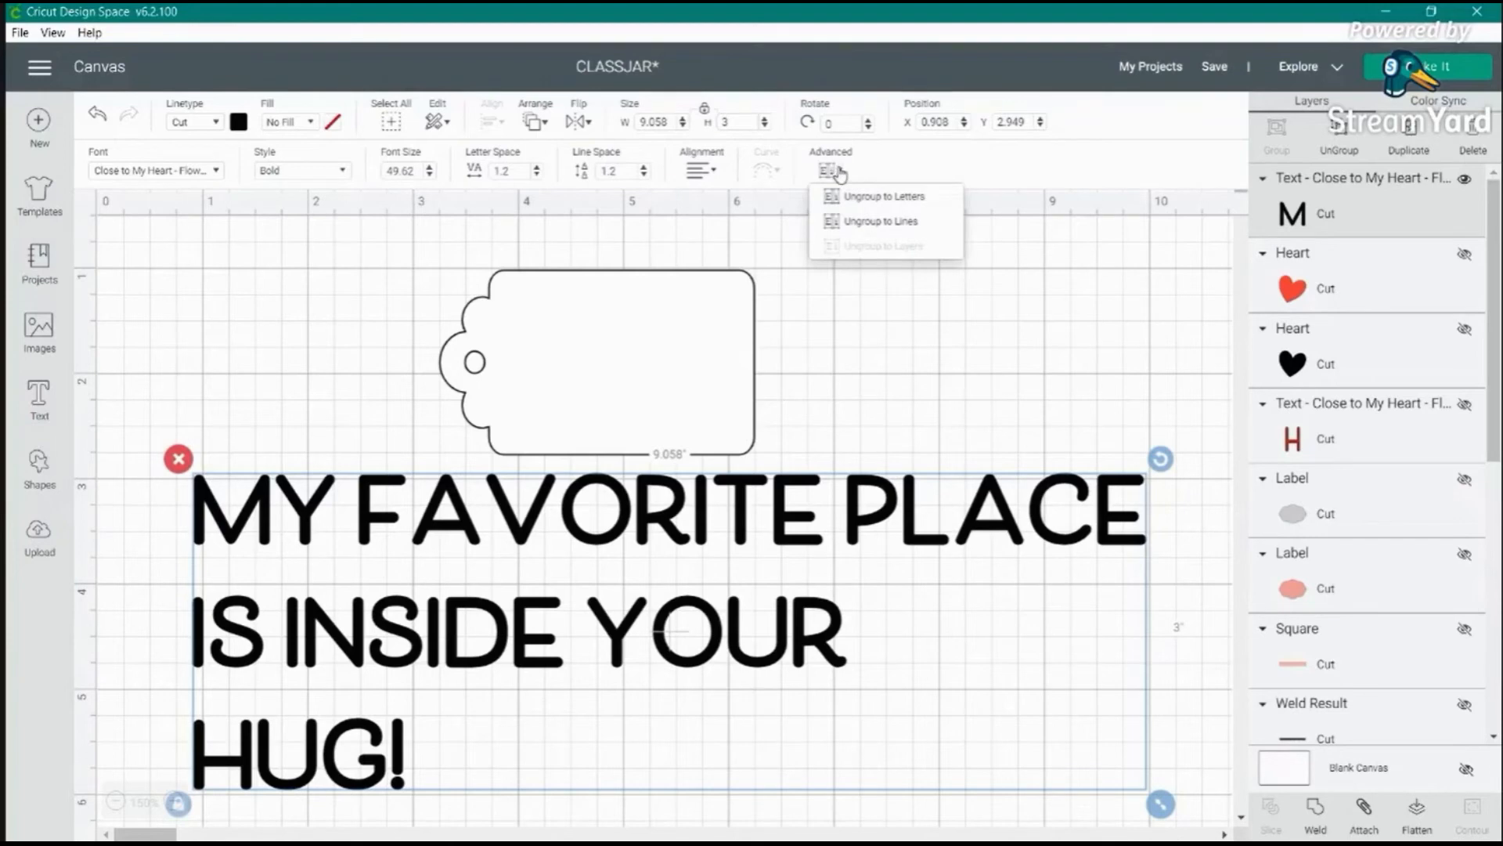
left_click(867, 221)
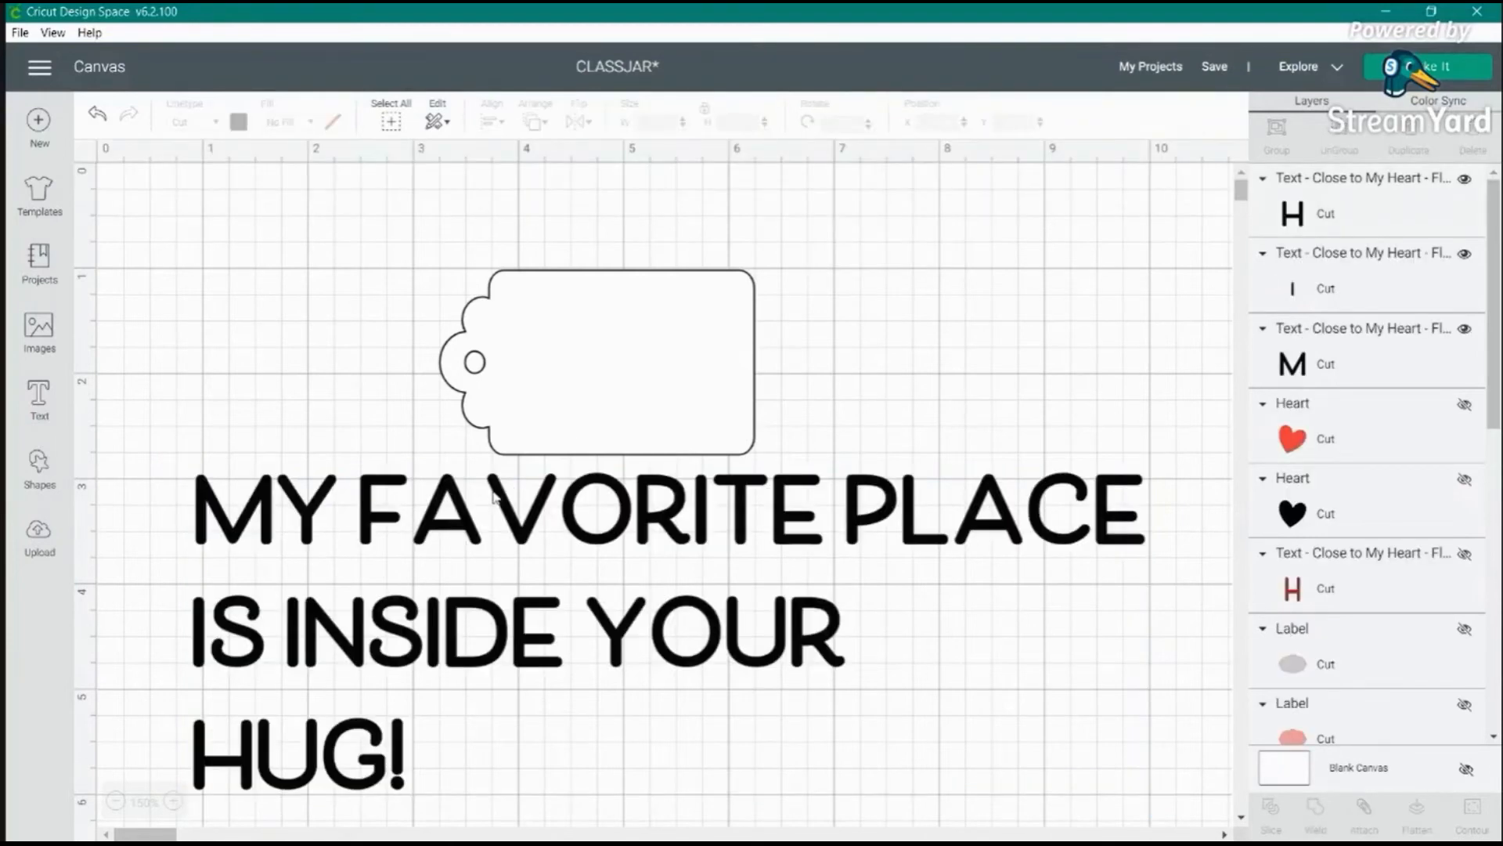
left_click(499, 493)
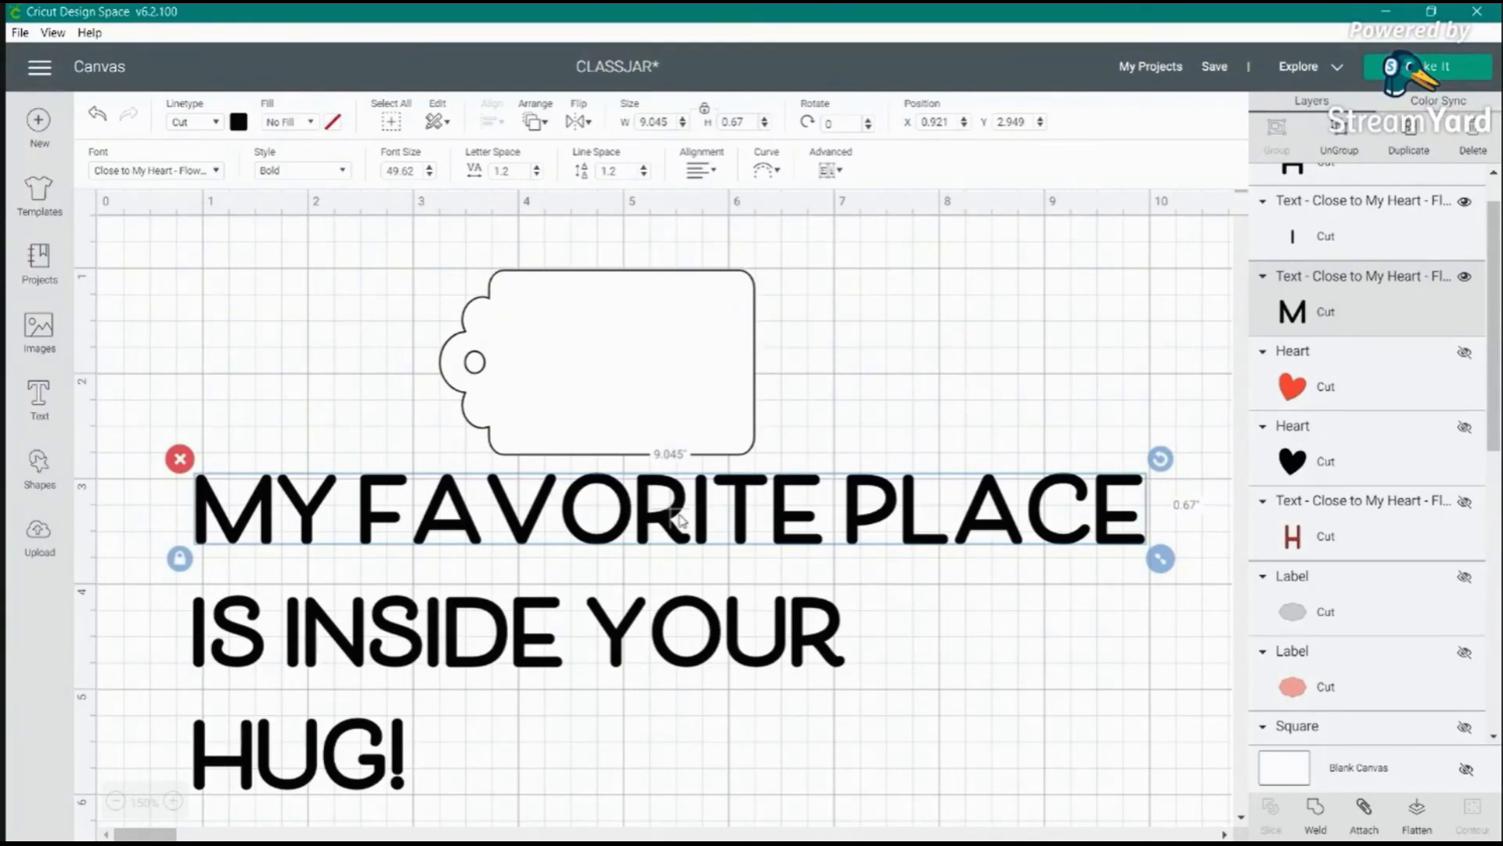
left_click(187, 171)
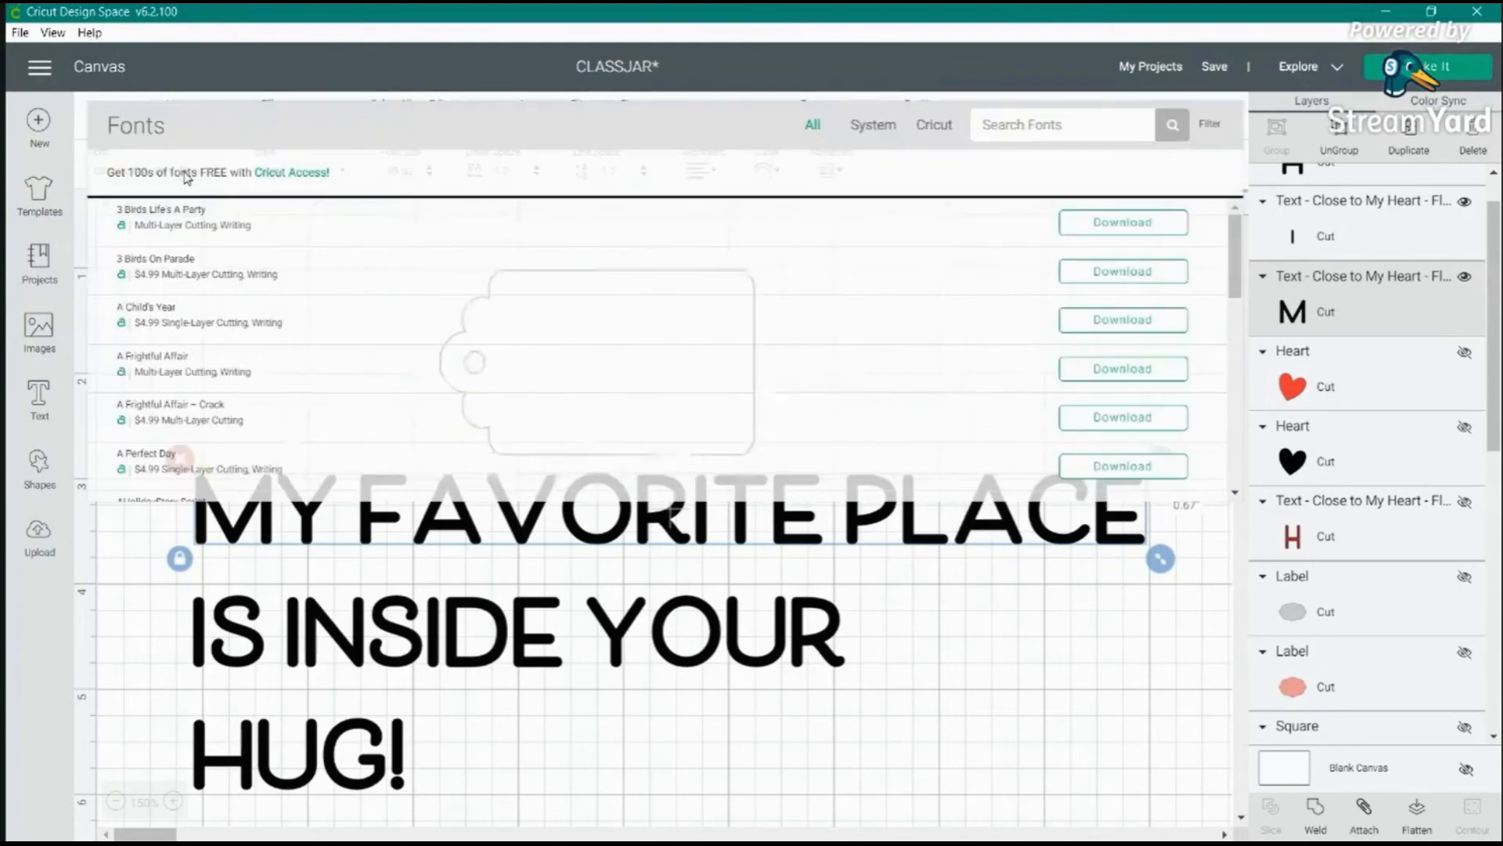
left_click(1000, 127)
type("farmhouse")
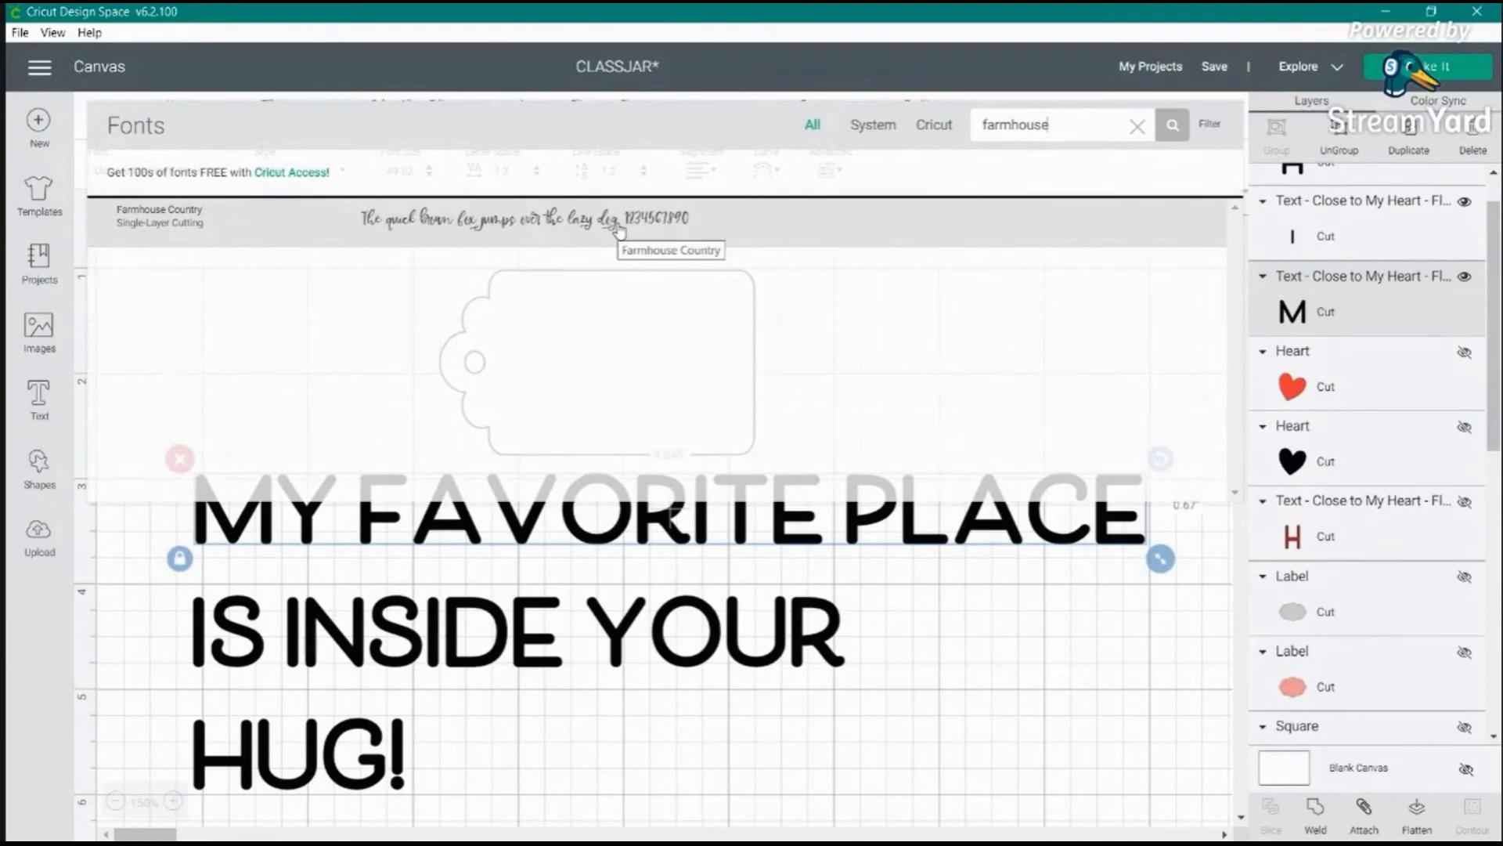
double_click(1063, 126)
type("bumbl")
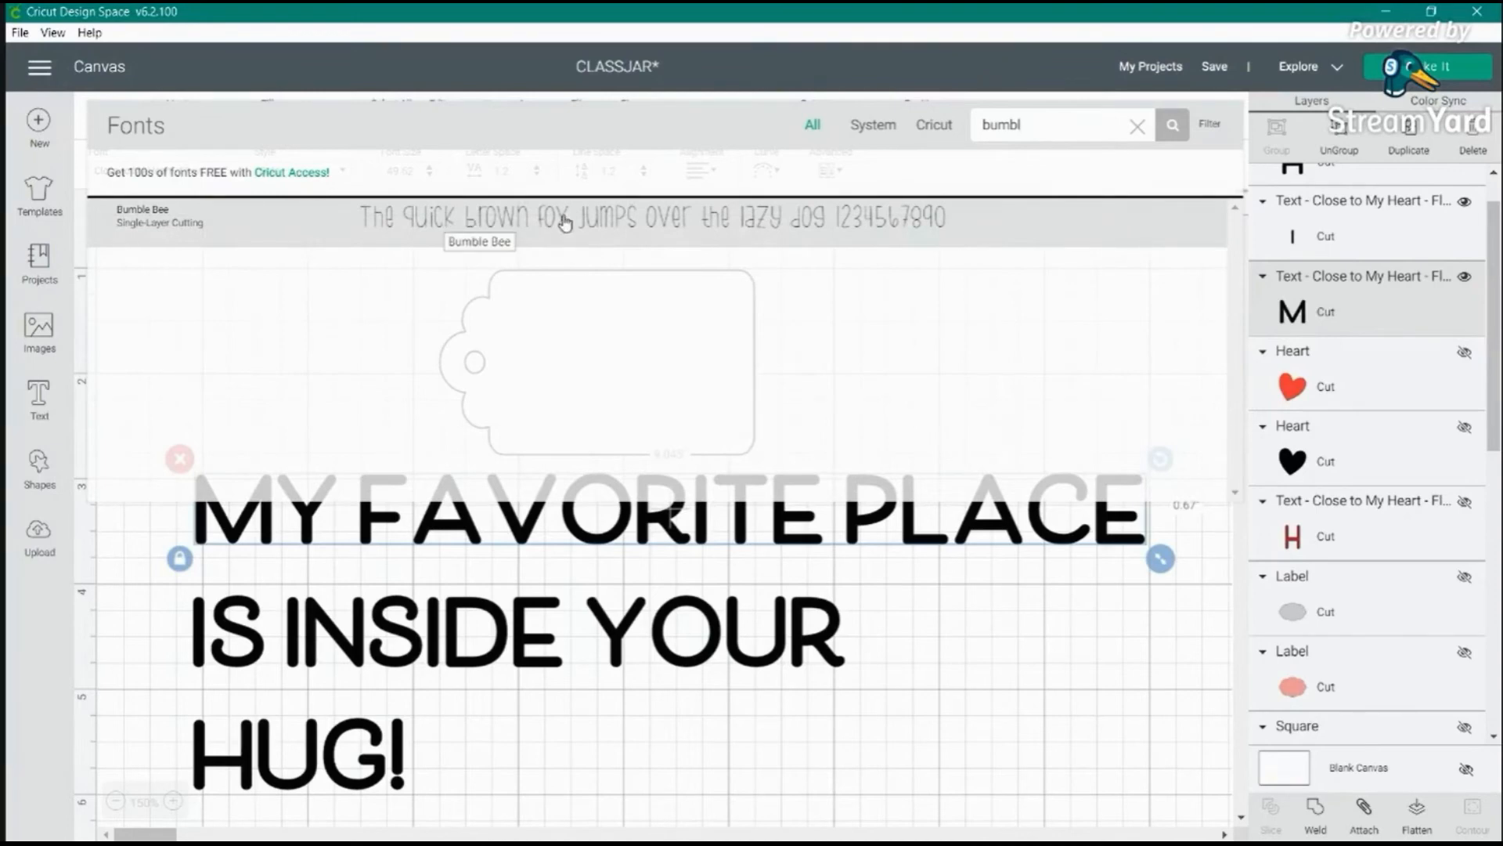
left_click(618, 223)
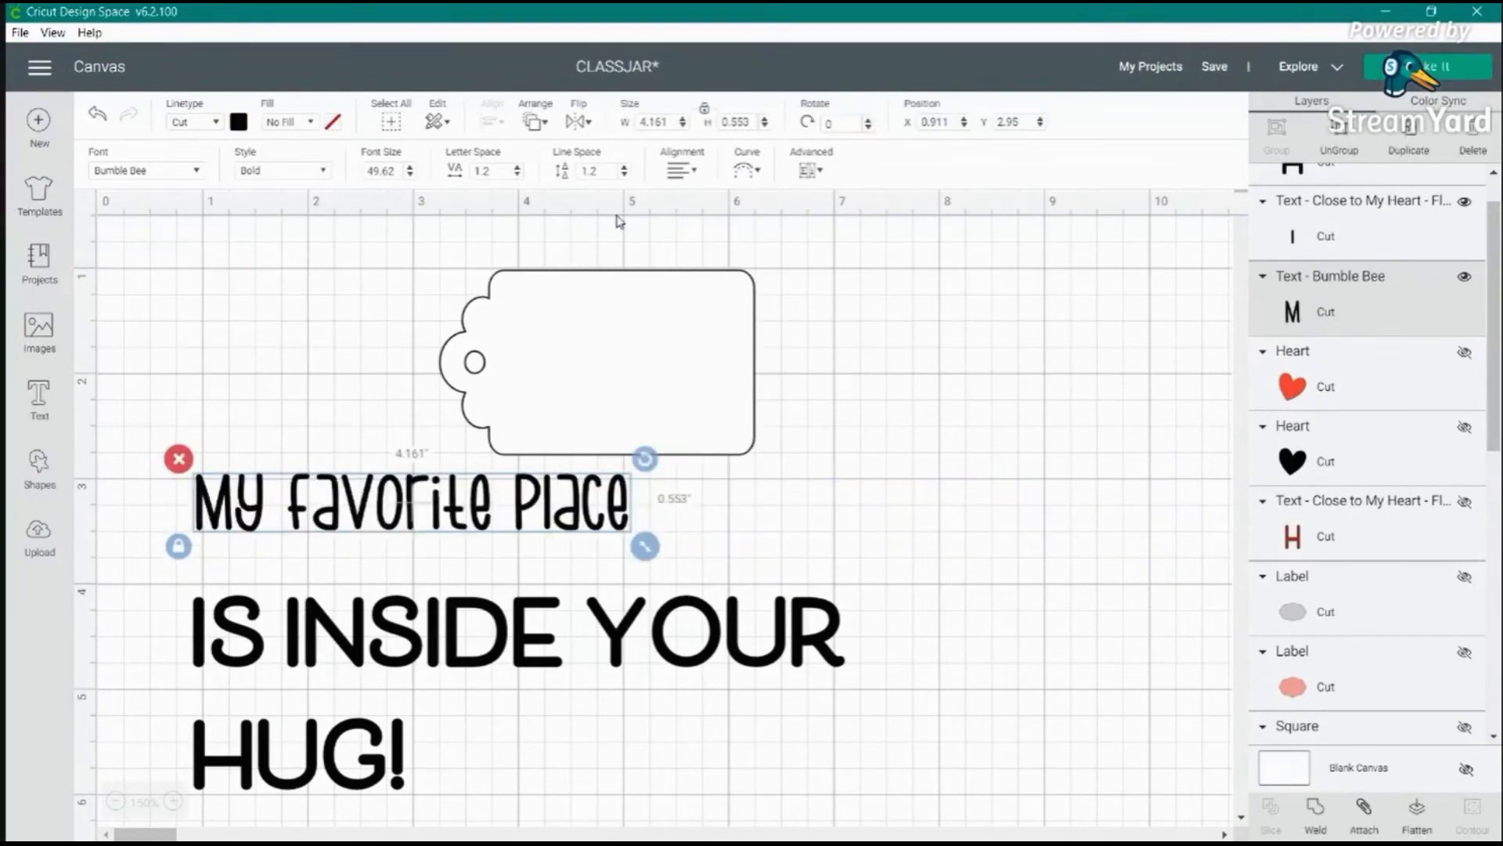
- Change the "is inside your" line to the Bumble Bee font
left_click(538, 626)
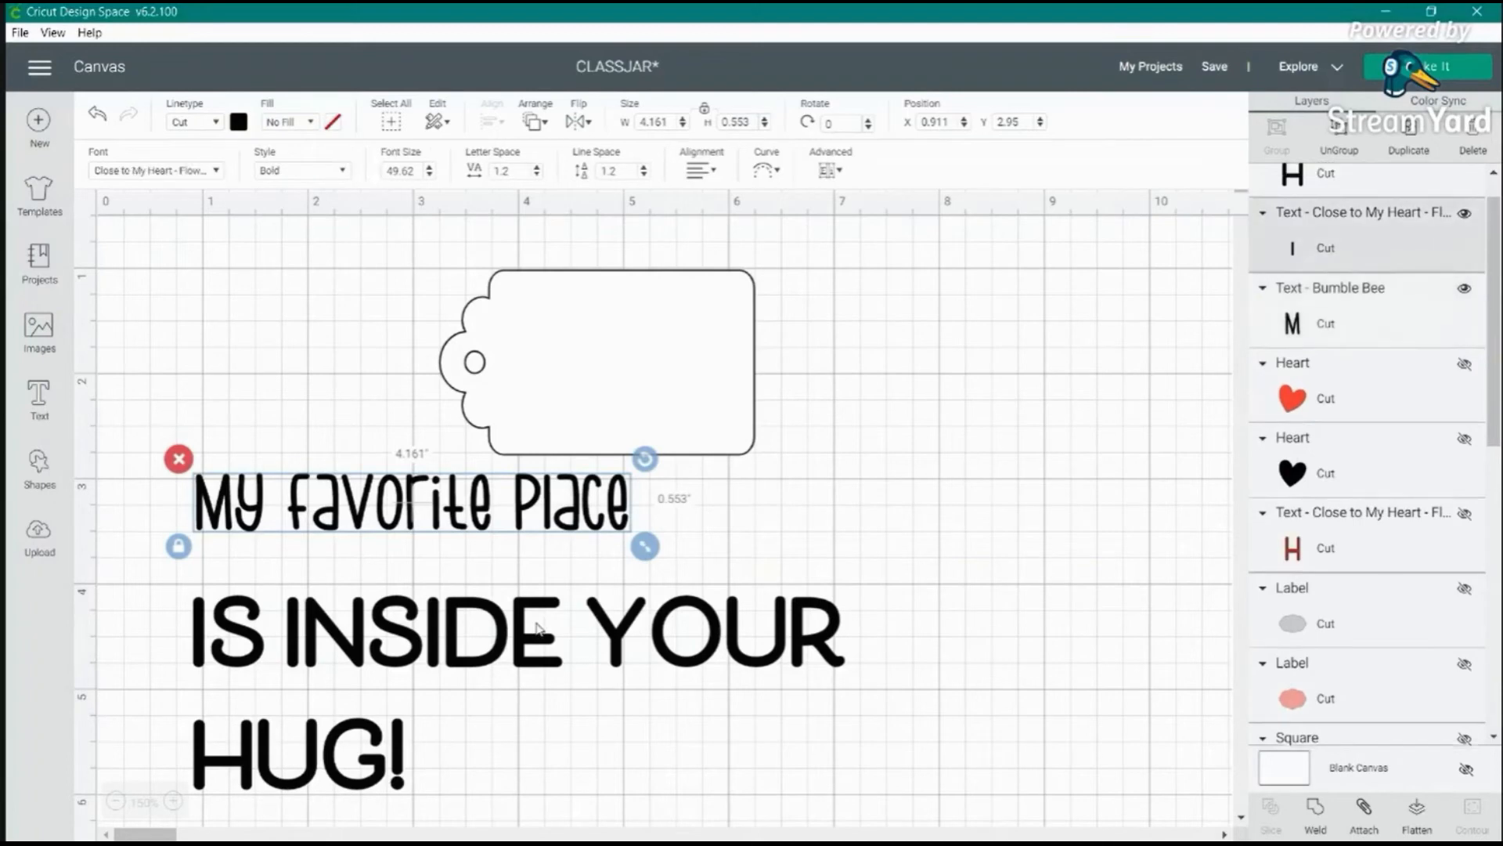
left_click(189, 174)
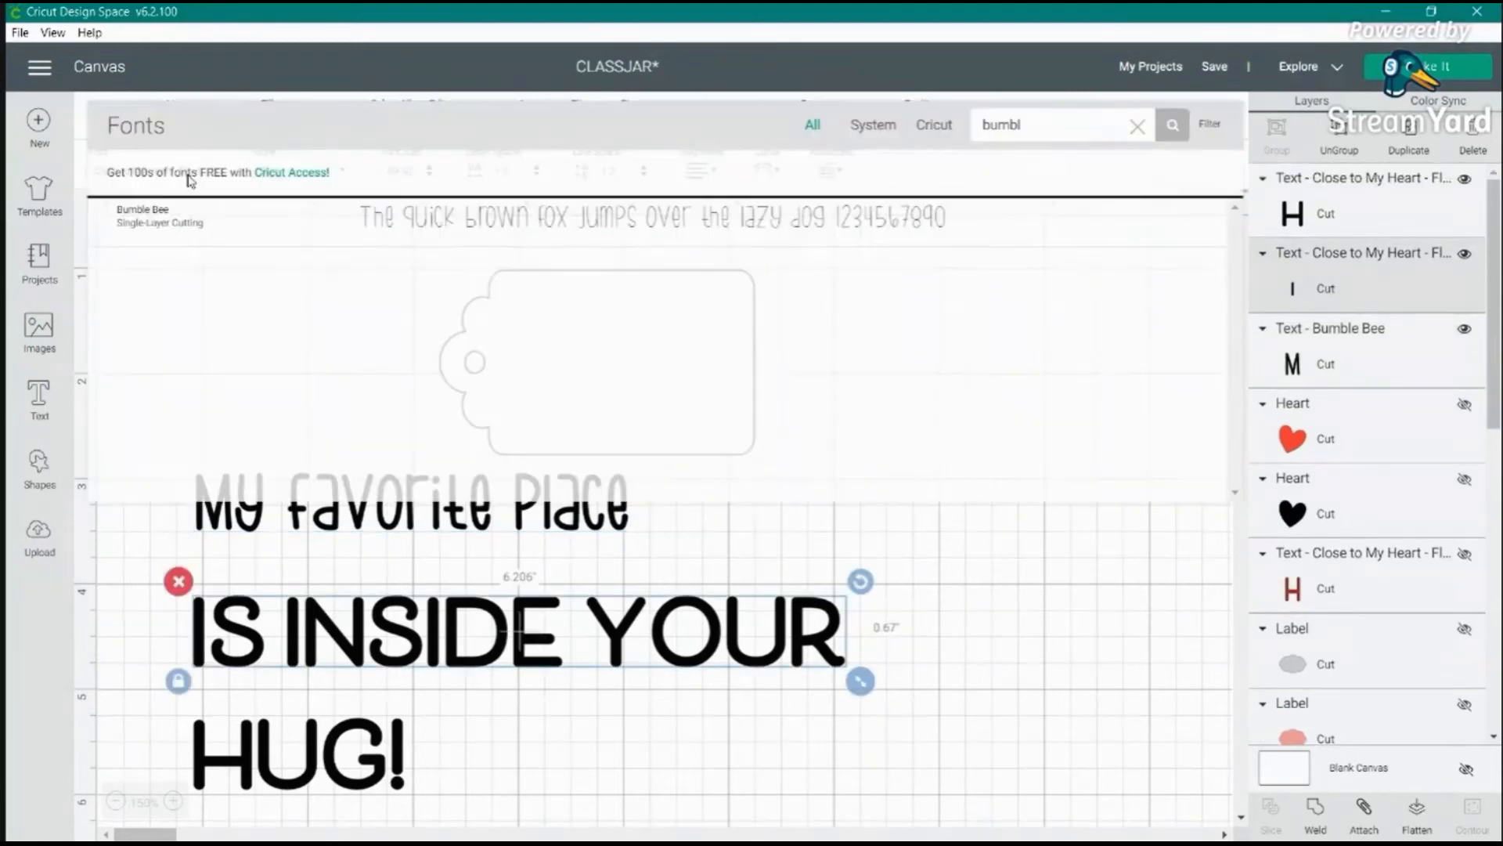
left_click(188, 223)
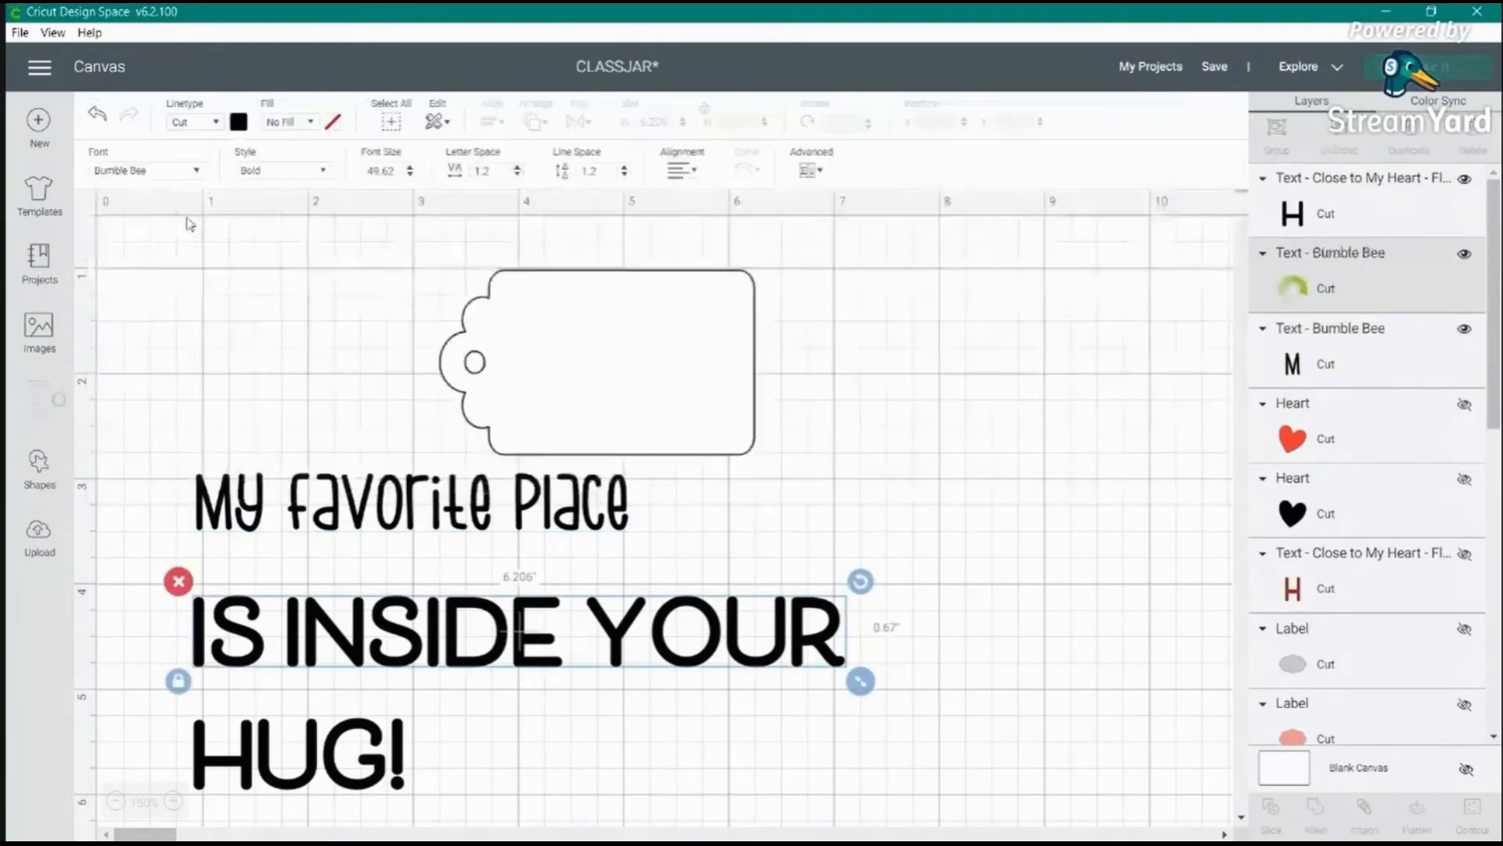
left_click(406, 667)
left_click(415, 607)
- Change the "hug!" line to the Farmhouse Country font and move it up beneath "is inside your"
left_click(341, 763)
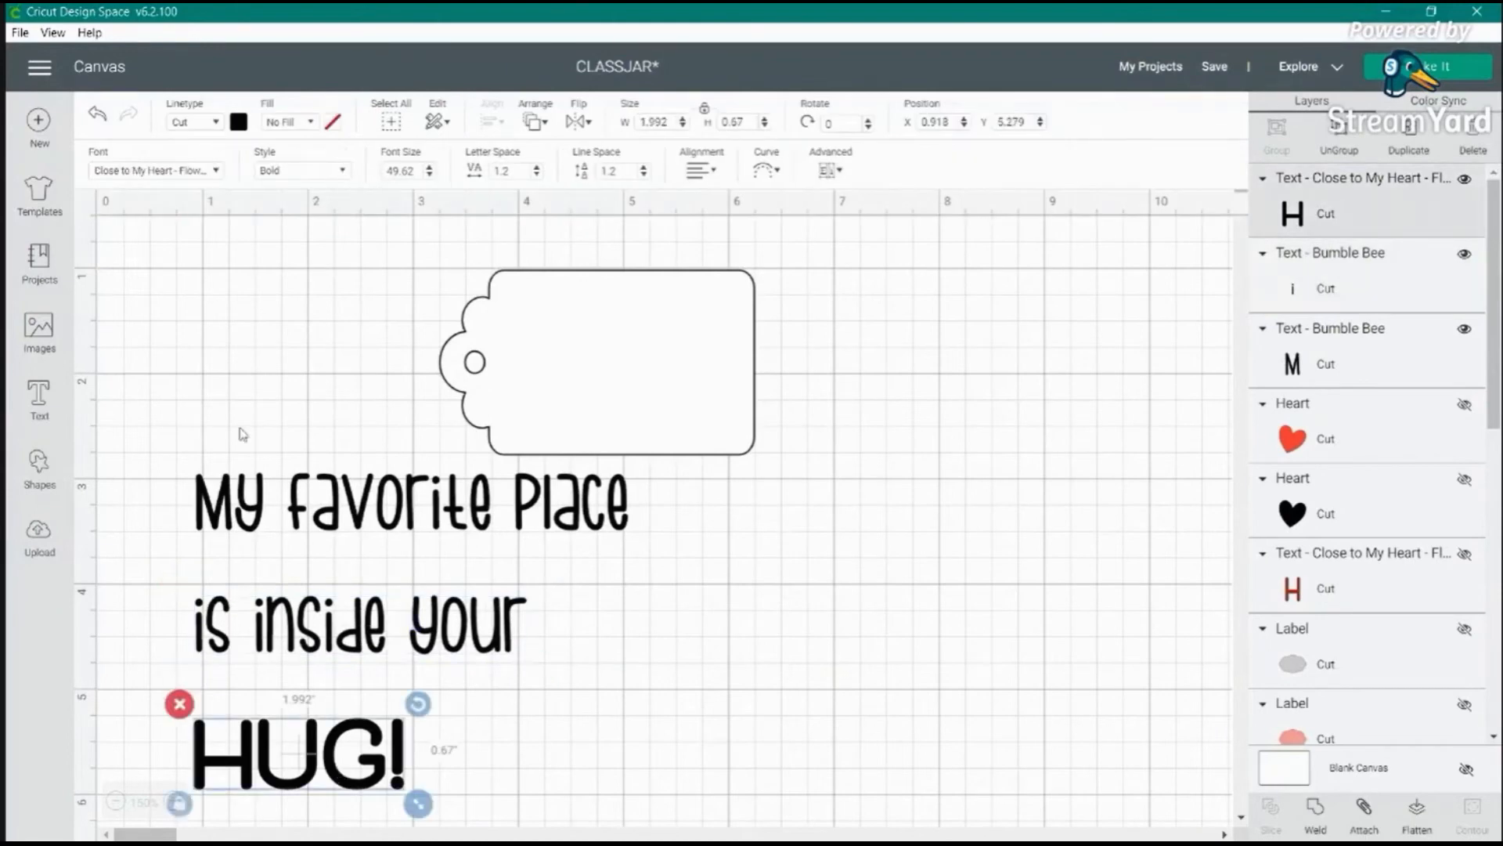
left_click(148, 172)
left_click_drag(1032, 121, 936, 124)
type("farmhouse")
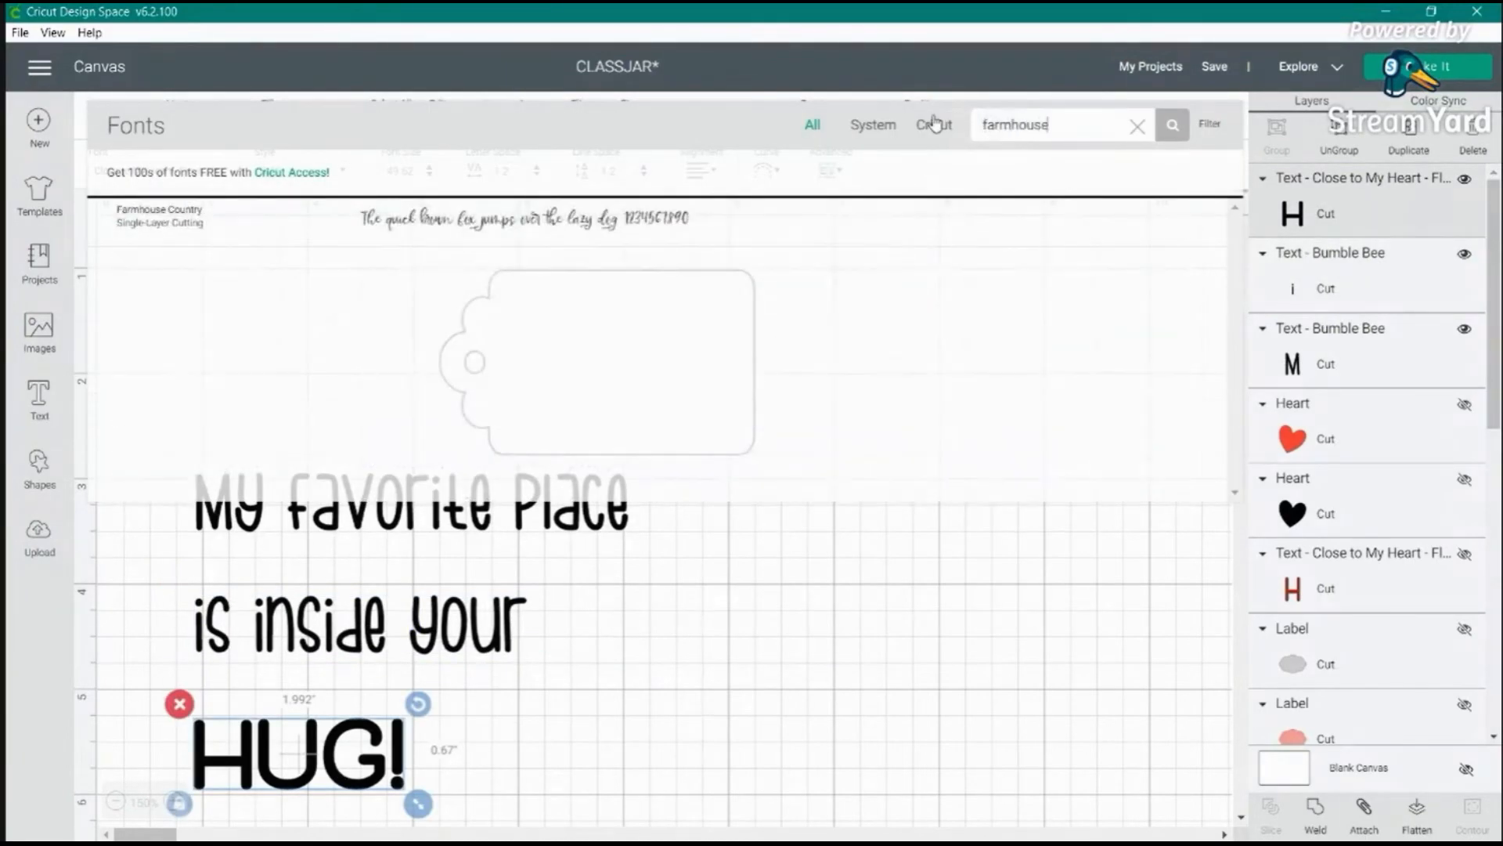
left_click(844, 210)
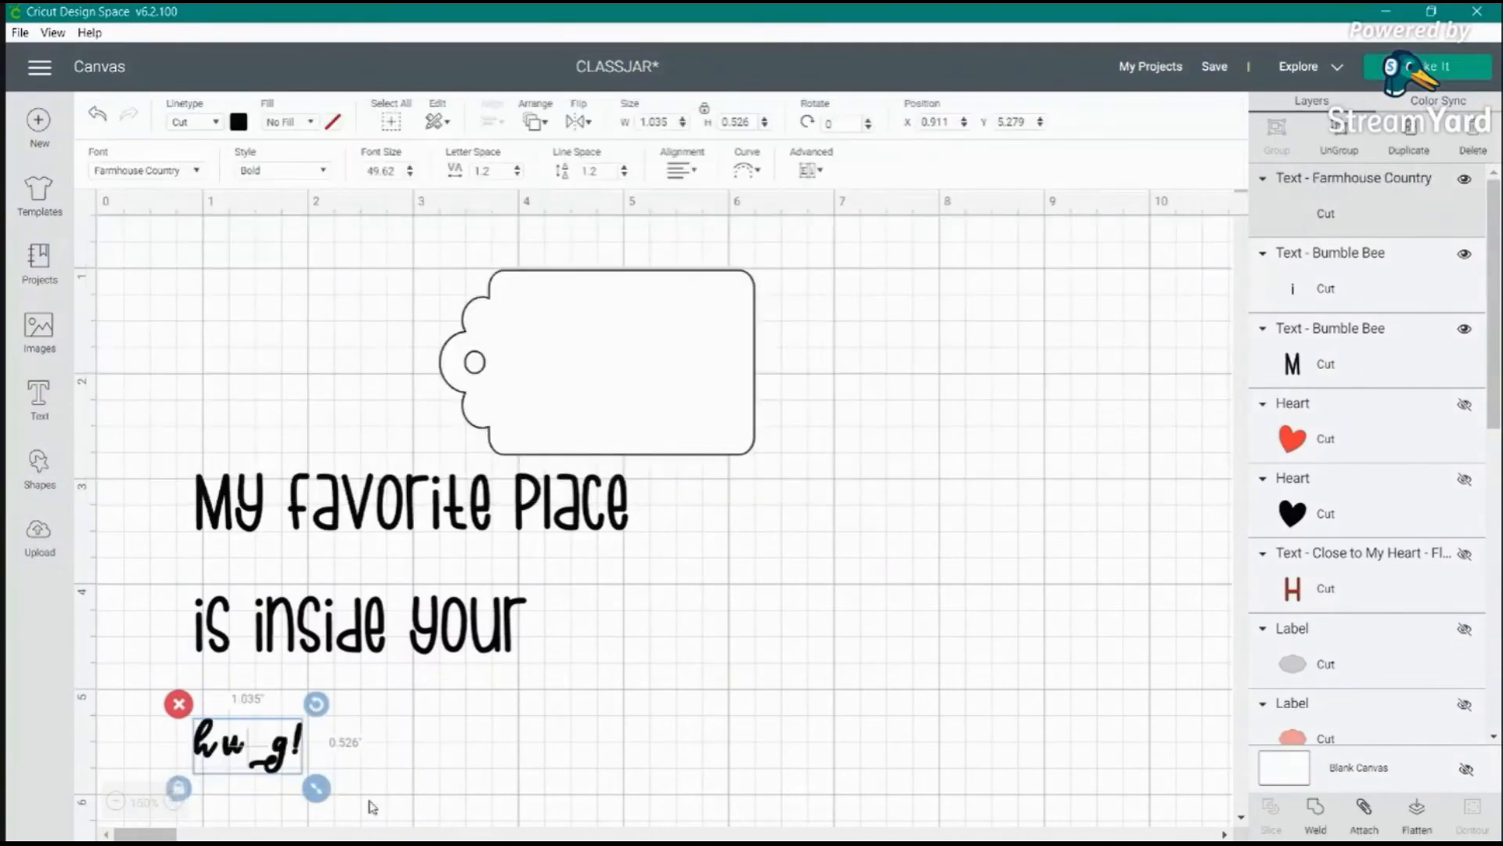
left_click_drag(271, 751, 366, 709)
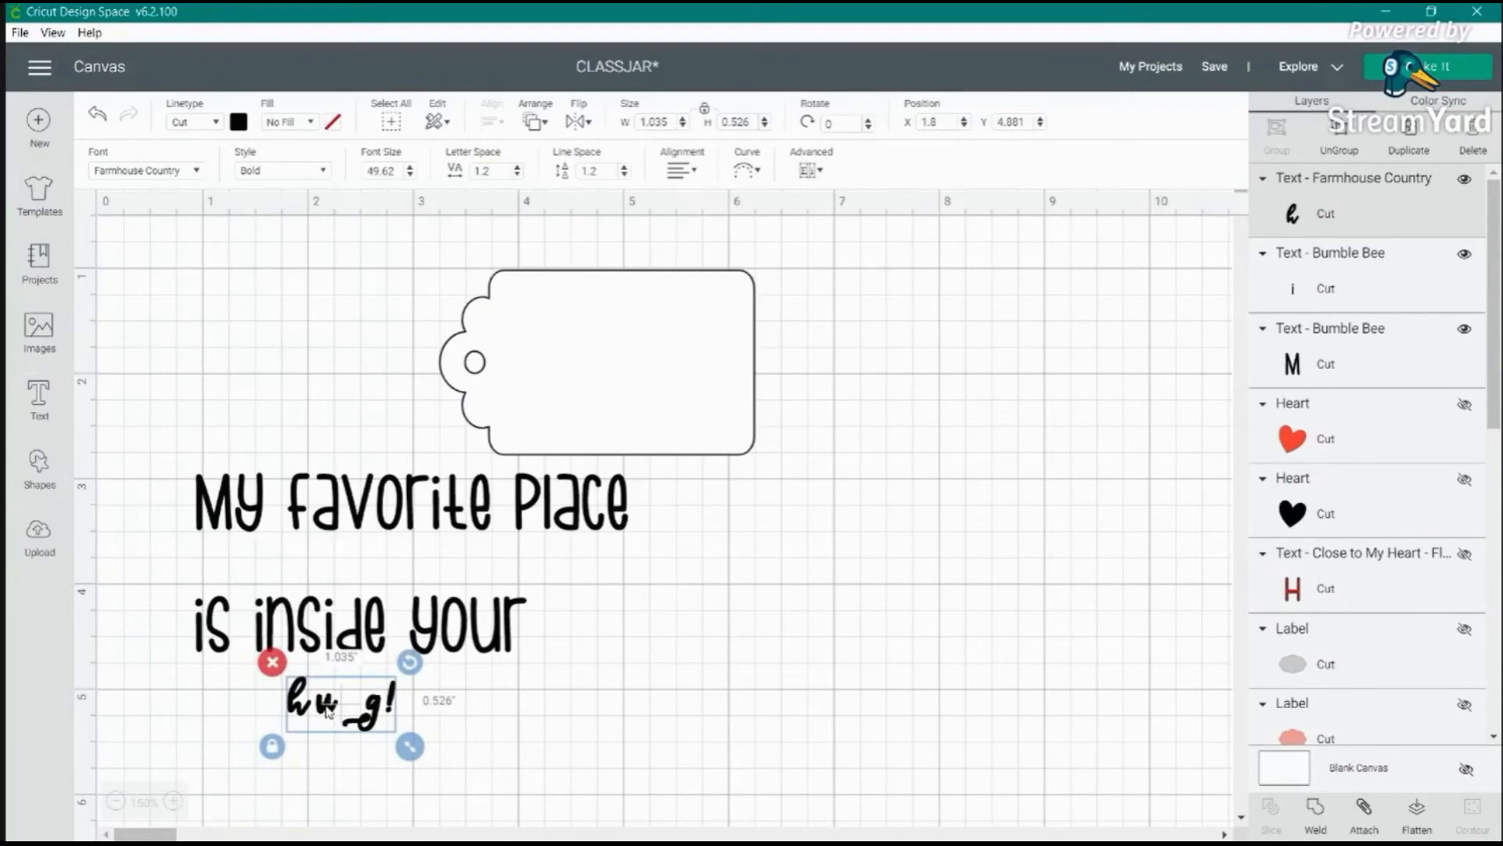
- Rewrite the Farmhouse Country word in capitals as "HUG!"
double_click(328, 711)
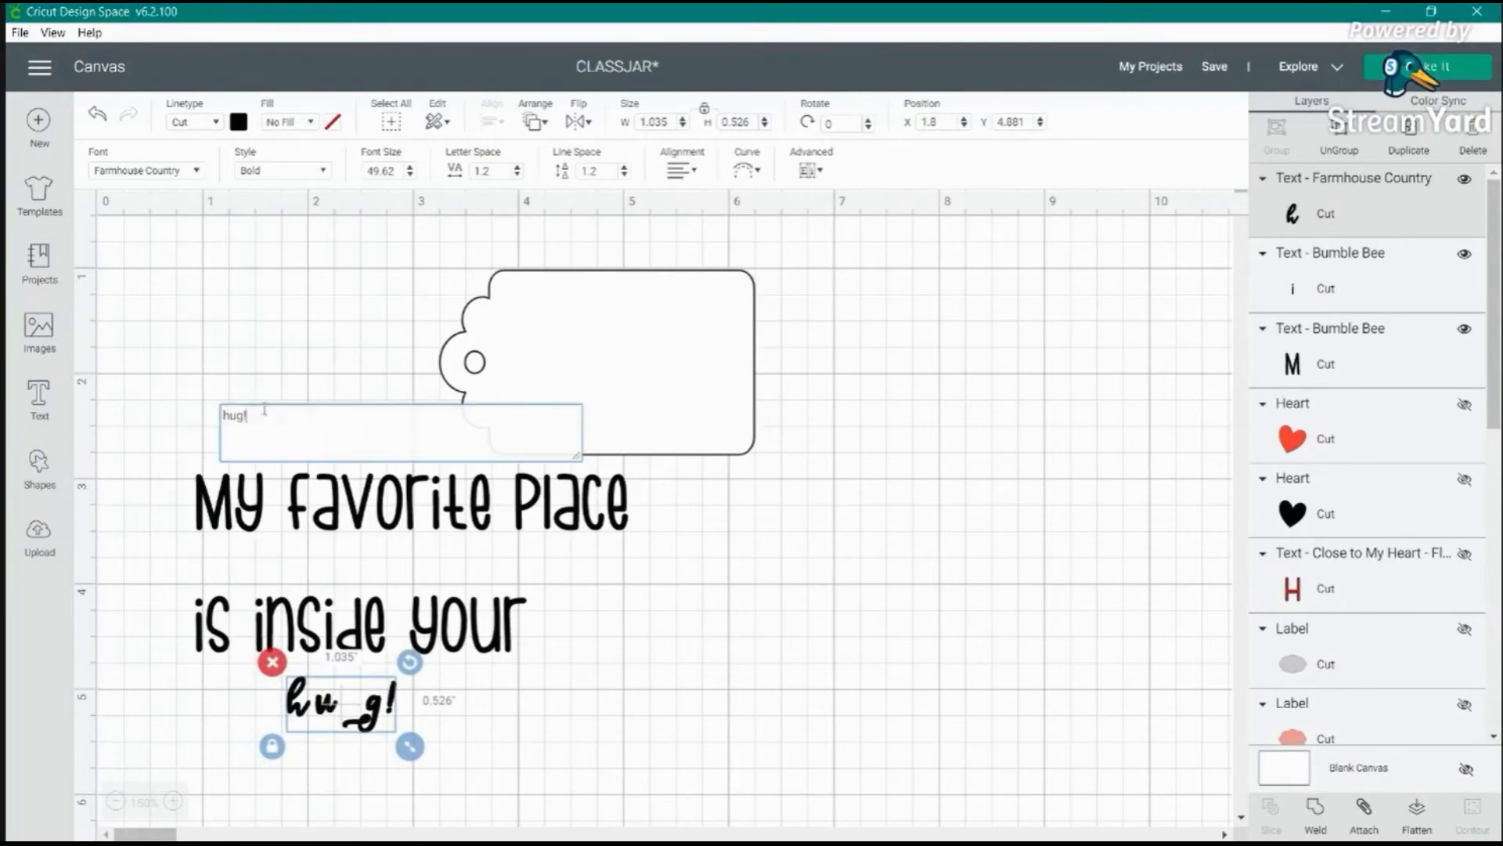
left_click_drag(251, 413, 225, 408)
type("HUGS")
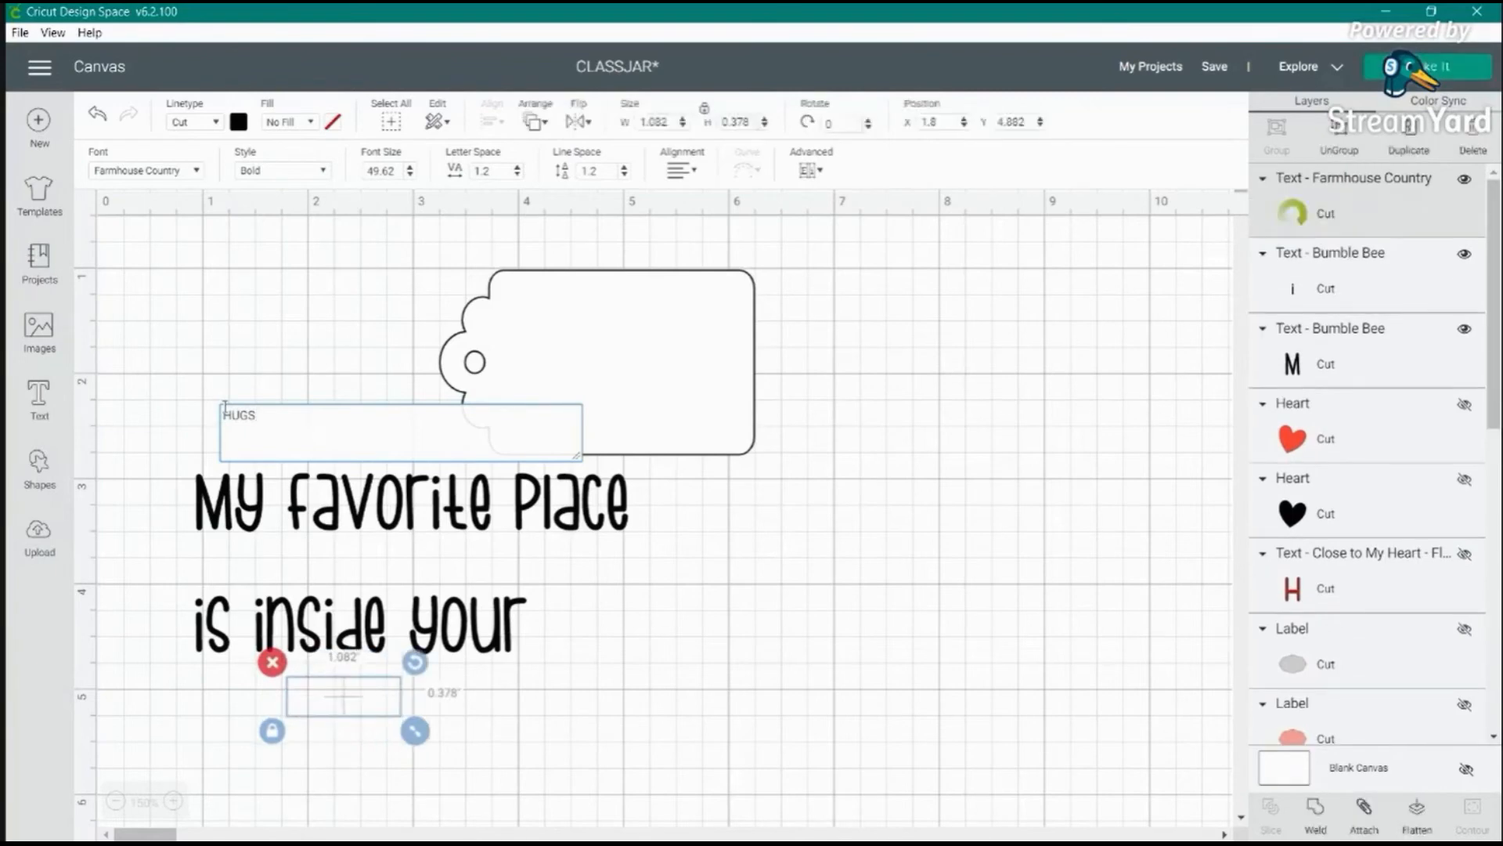
key("BackSpace")
type("!")
key("Return")
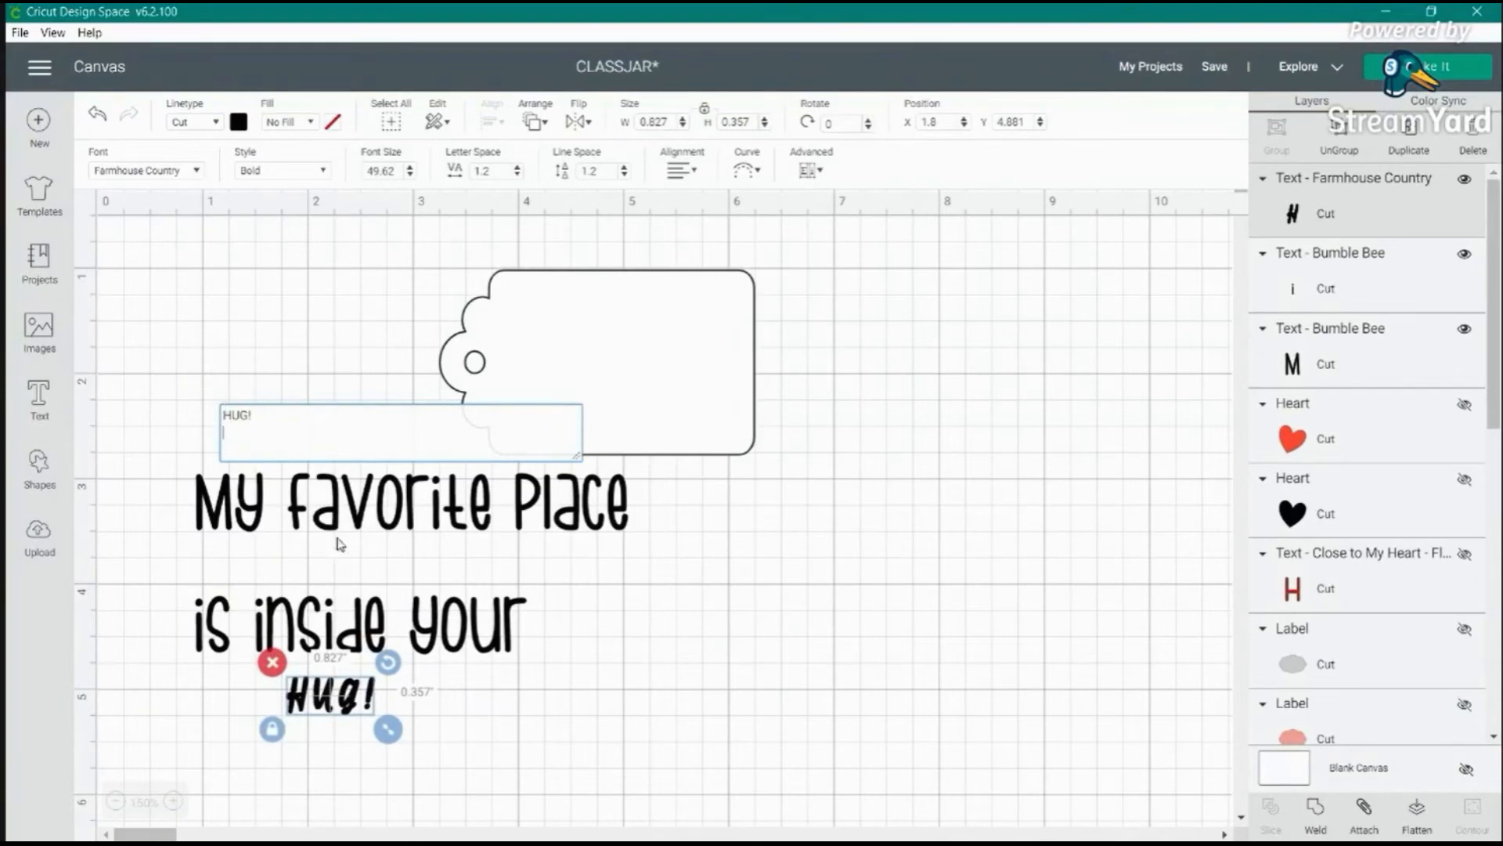
- Enlarge "HUG!" to about 1.91 in wide beneath the second line and set its style to Regular
left_click_drag(388, 729, 506, 817)
left_click_drag(435, 732, 422, 736)
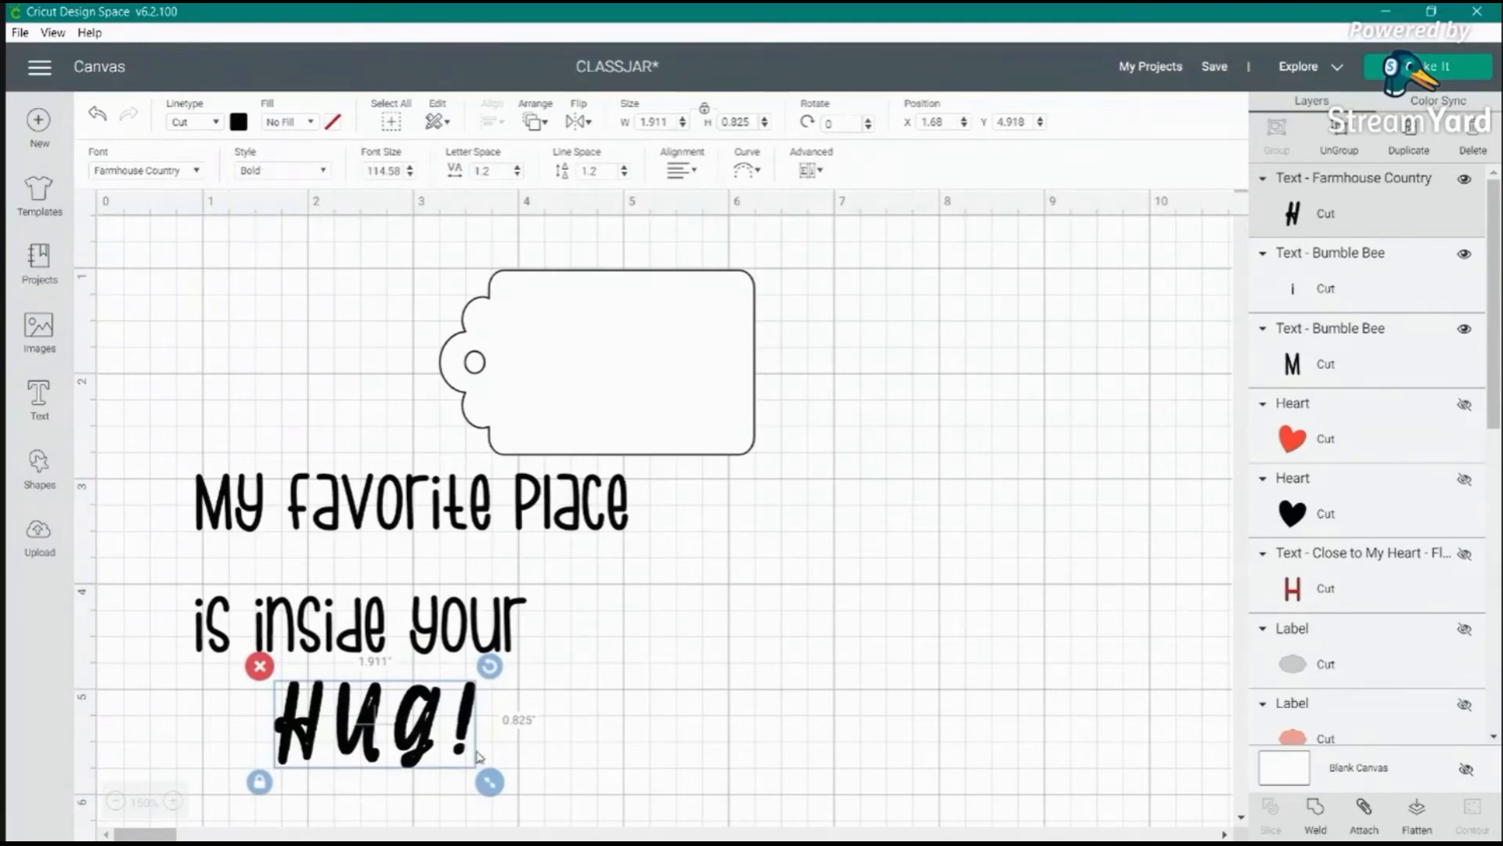
left_click(255, 172)
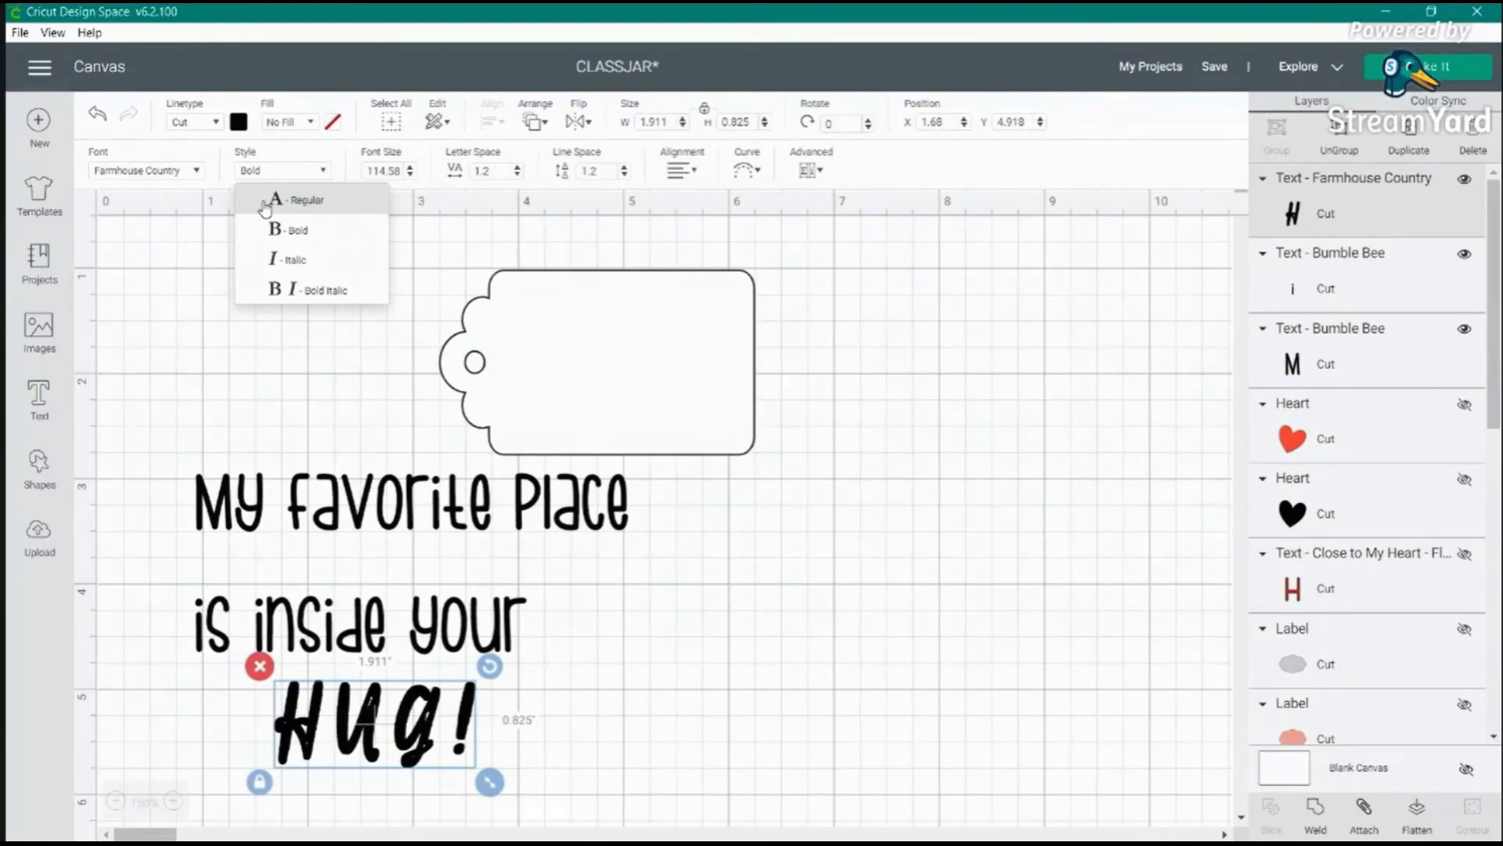
left_click(265, 205)
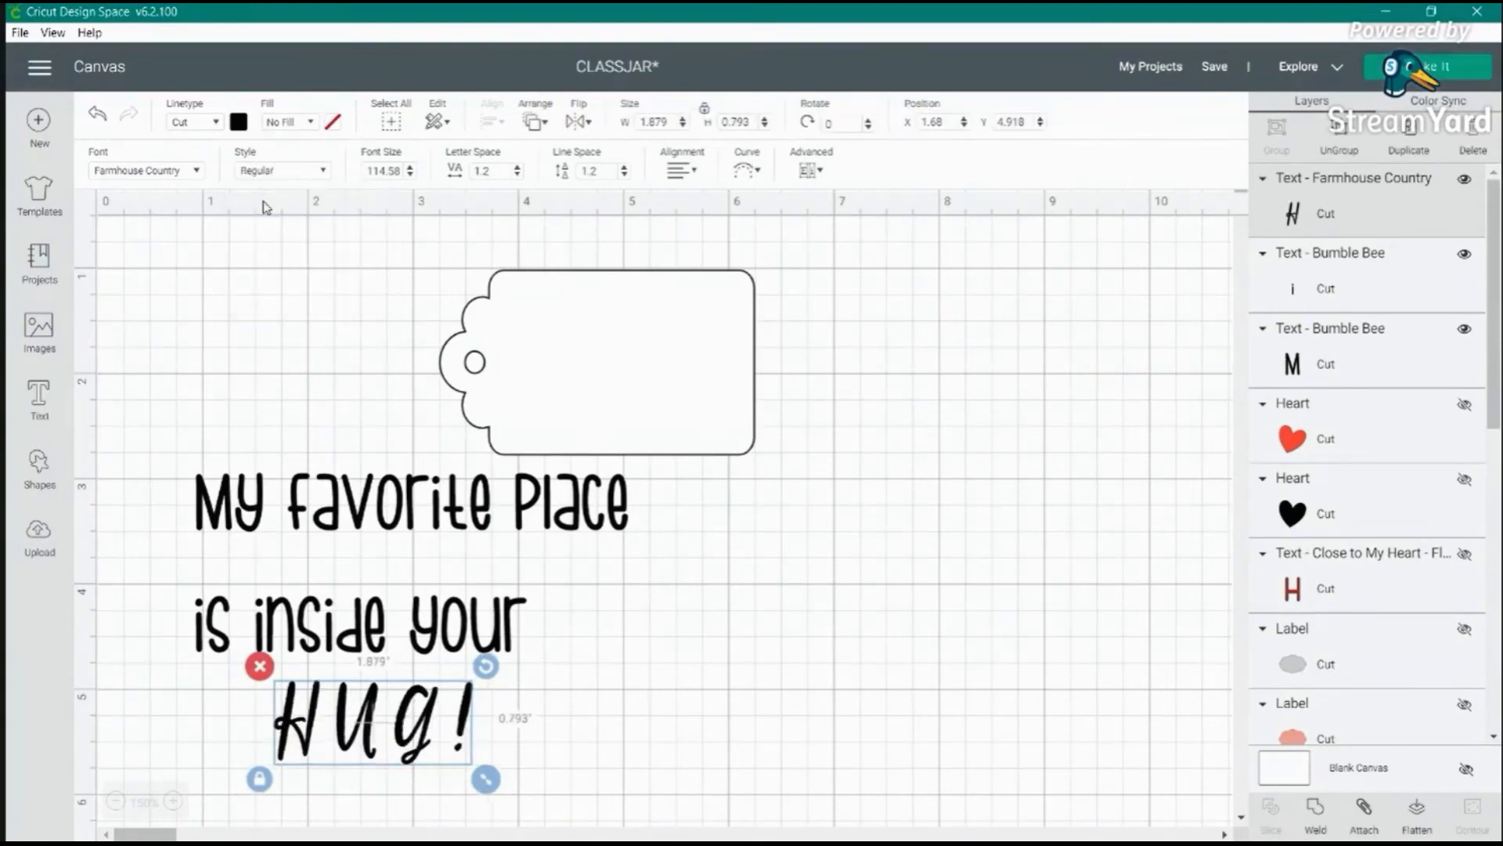
- Set the two Bumble Bee lines to Regular style, and stack "is inside your" and "HUG!" closer beneath the first line
left_click(389, 531)
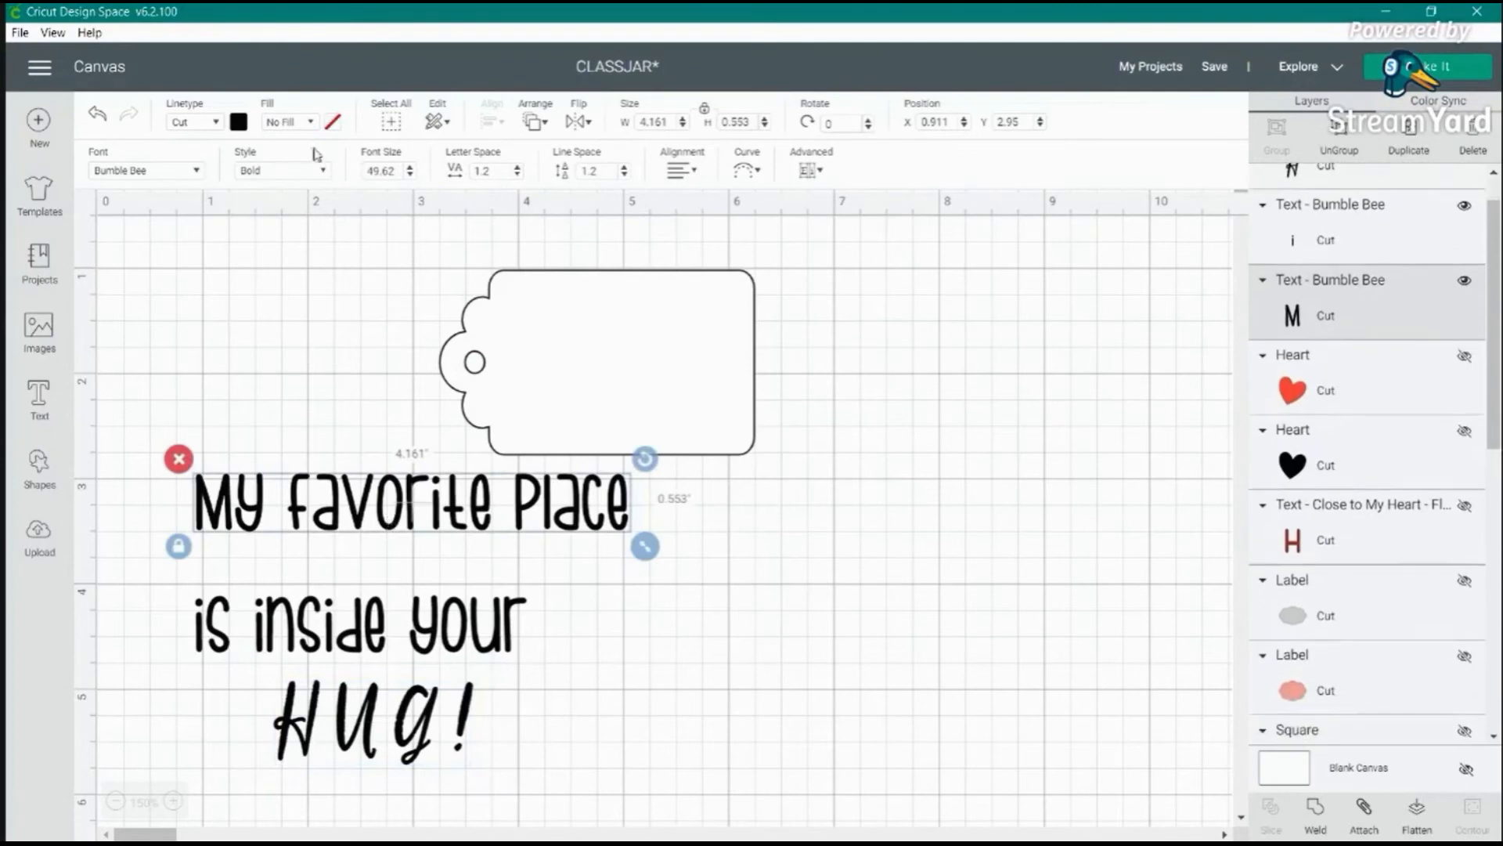
left_click(285, 170)
left_click(299, 203)
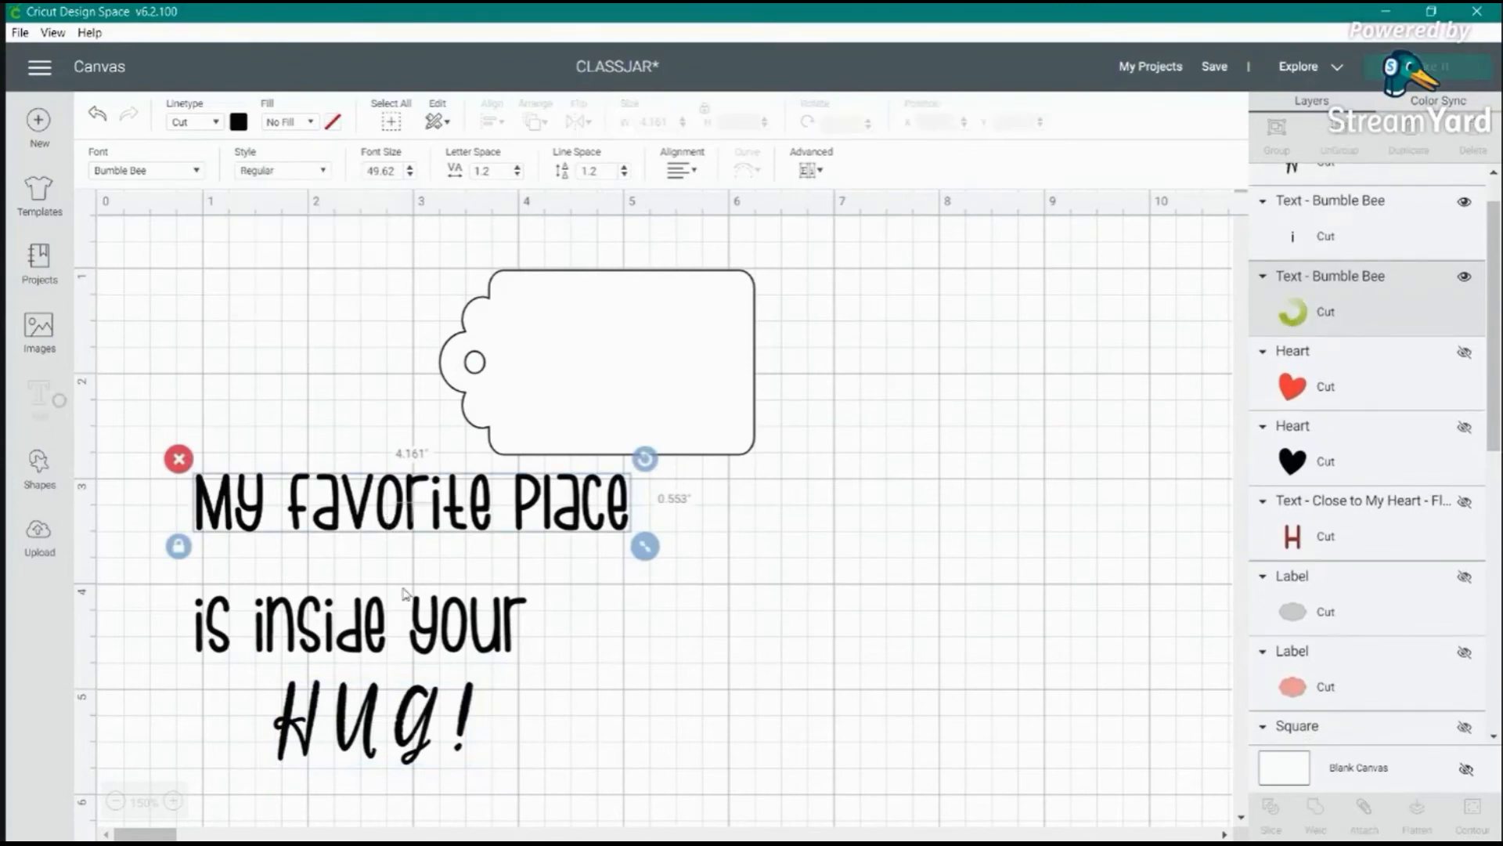
left_click(390, 645)
left_click(266, 172)
left_click(267, 202)
left_click_drag(420, 622, 461, 573)
left_click_drag(435, 716, 460, 660)
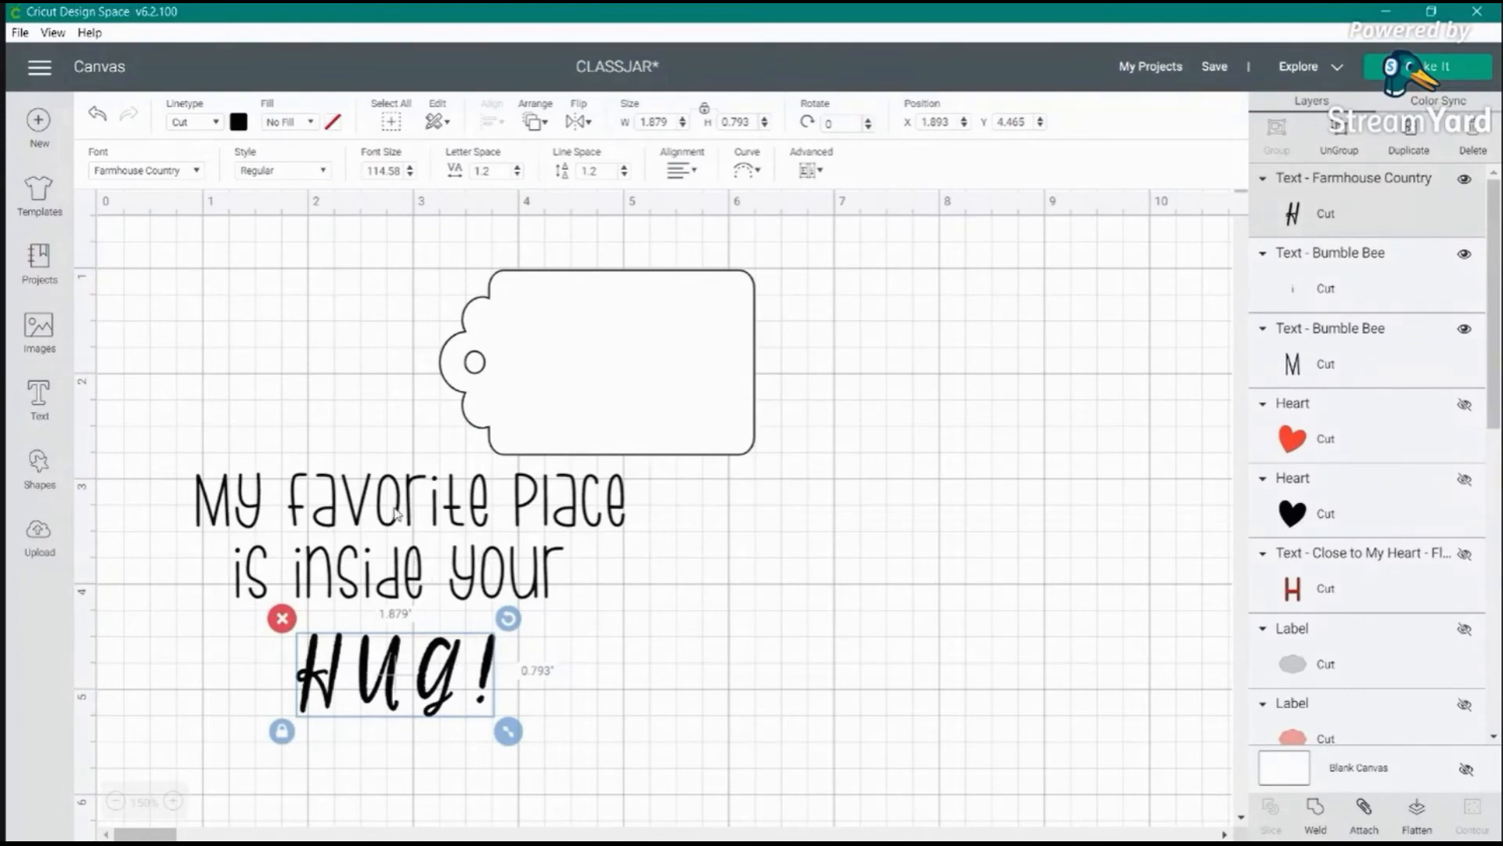
- Reduce the letter spacing of the "My favorite place" line to 0.9
left_click(479, 508)
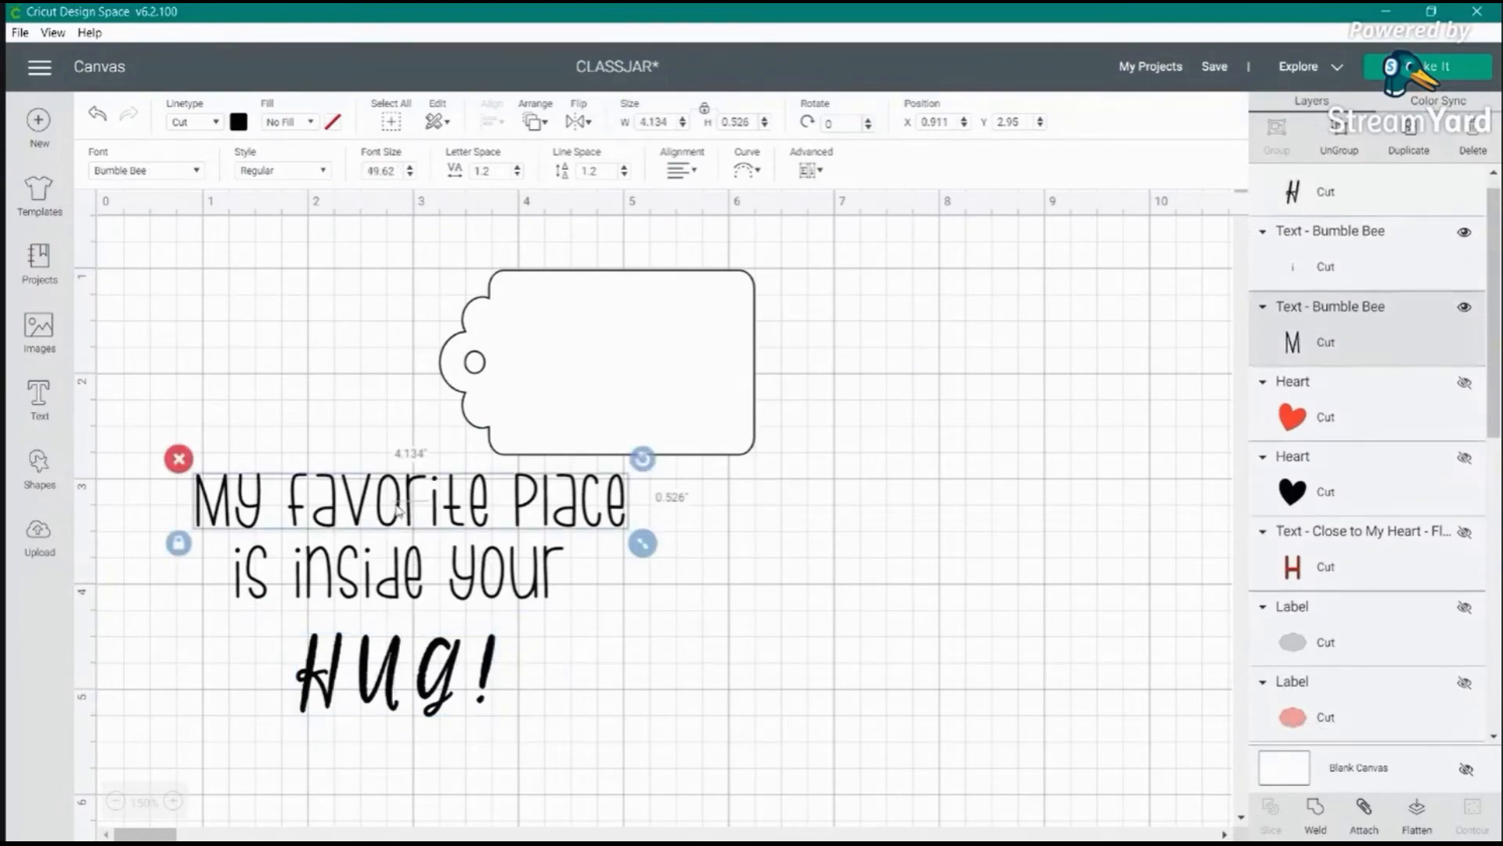
left_click(517, 176)
left_click(517, 176)
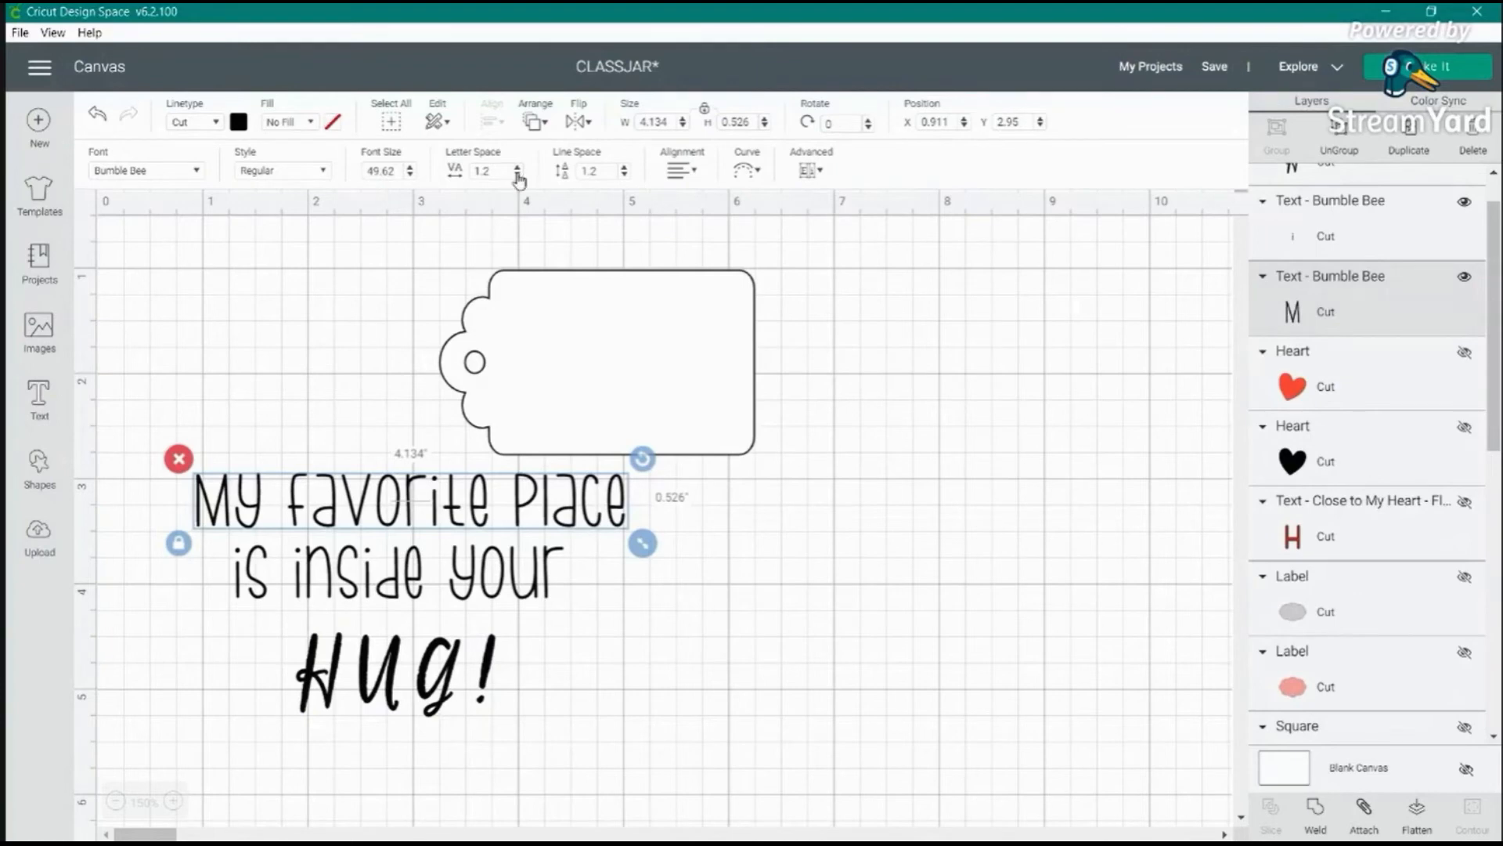
left_click(516, 176)
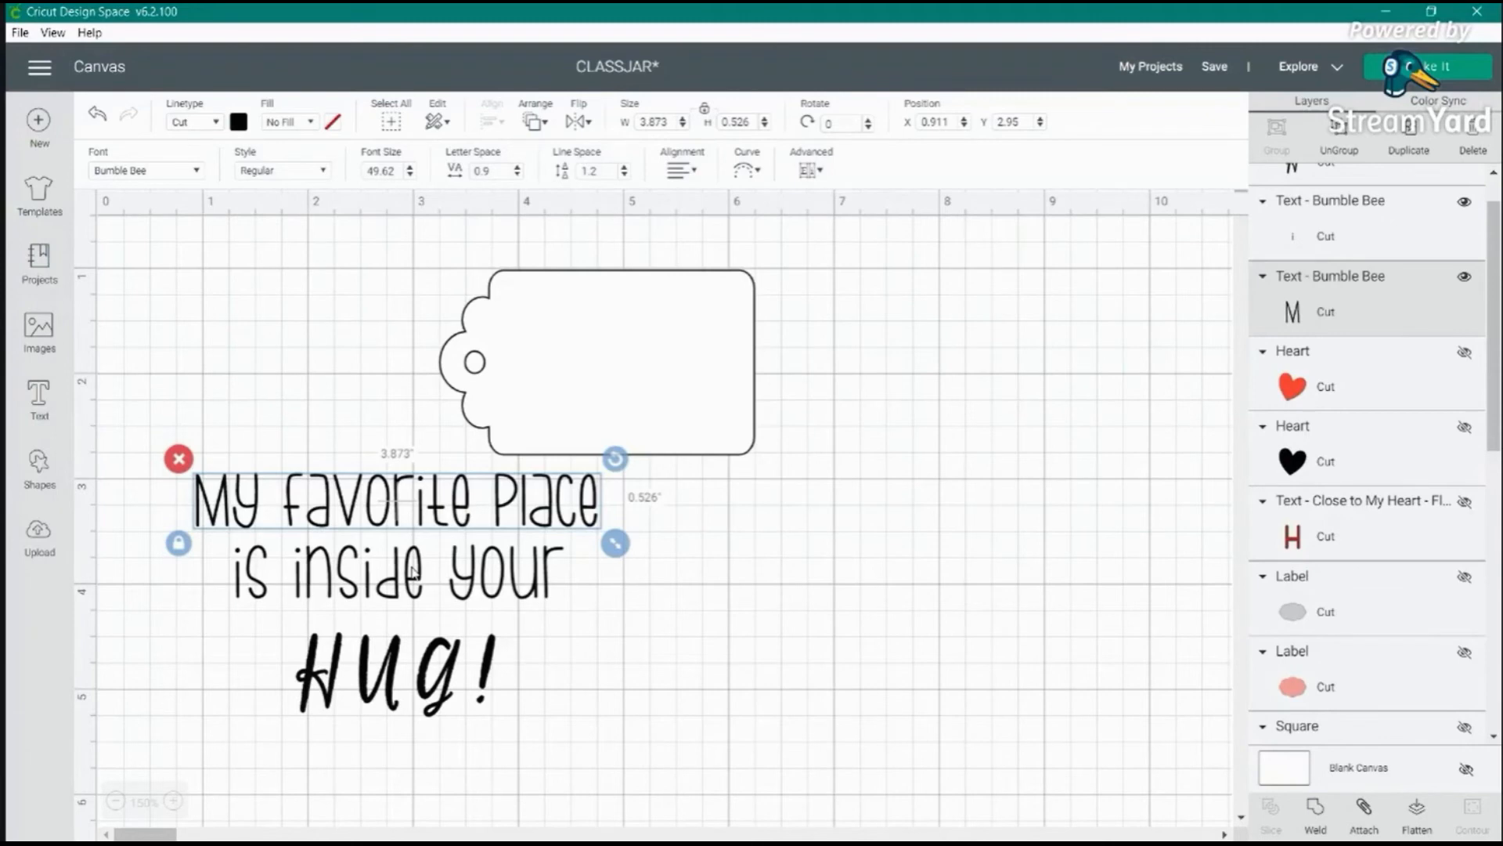
- Set the letter spacing of the "is inside your" line to 0.9
double_click(485, 171)
left_click(408, 577)
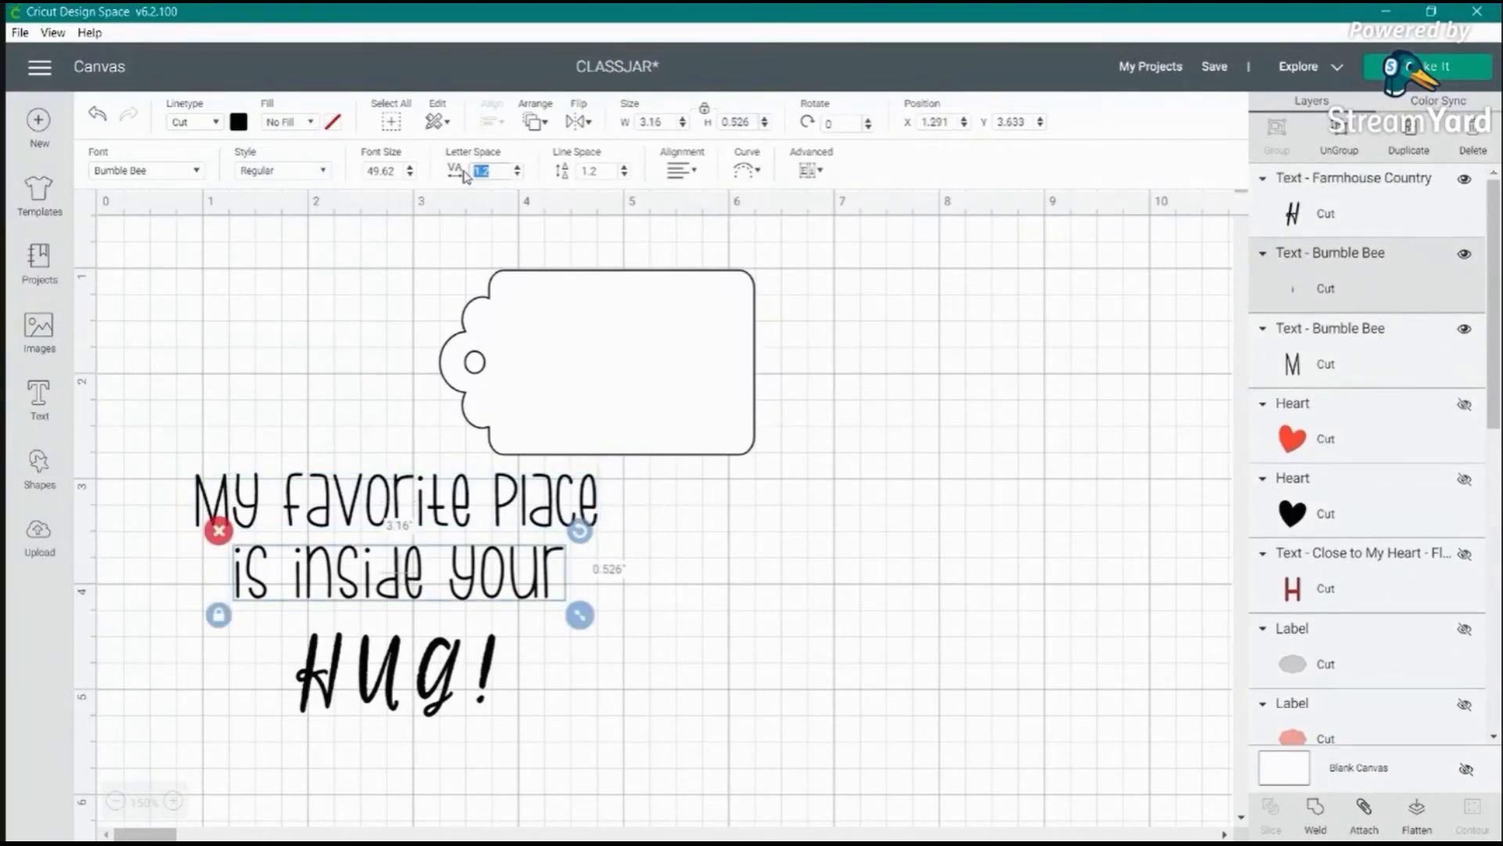
type("0")
type(".9")
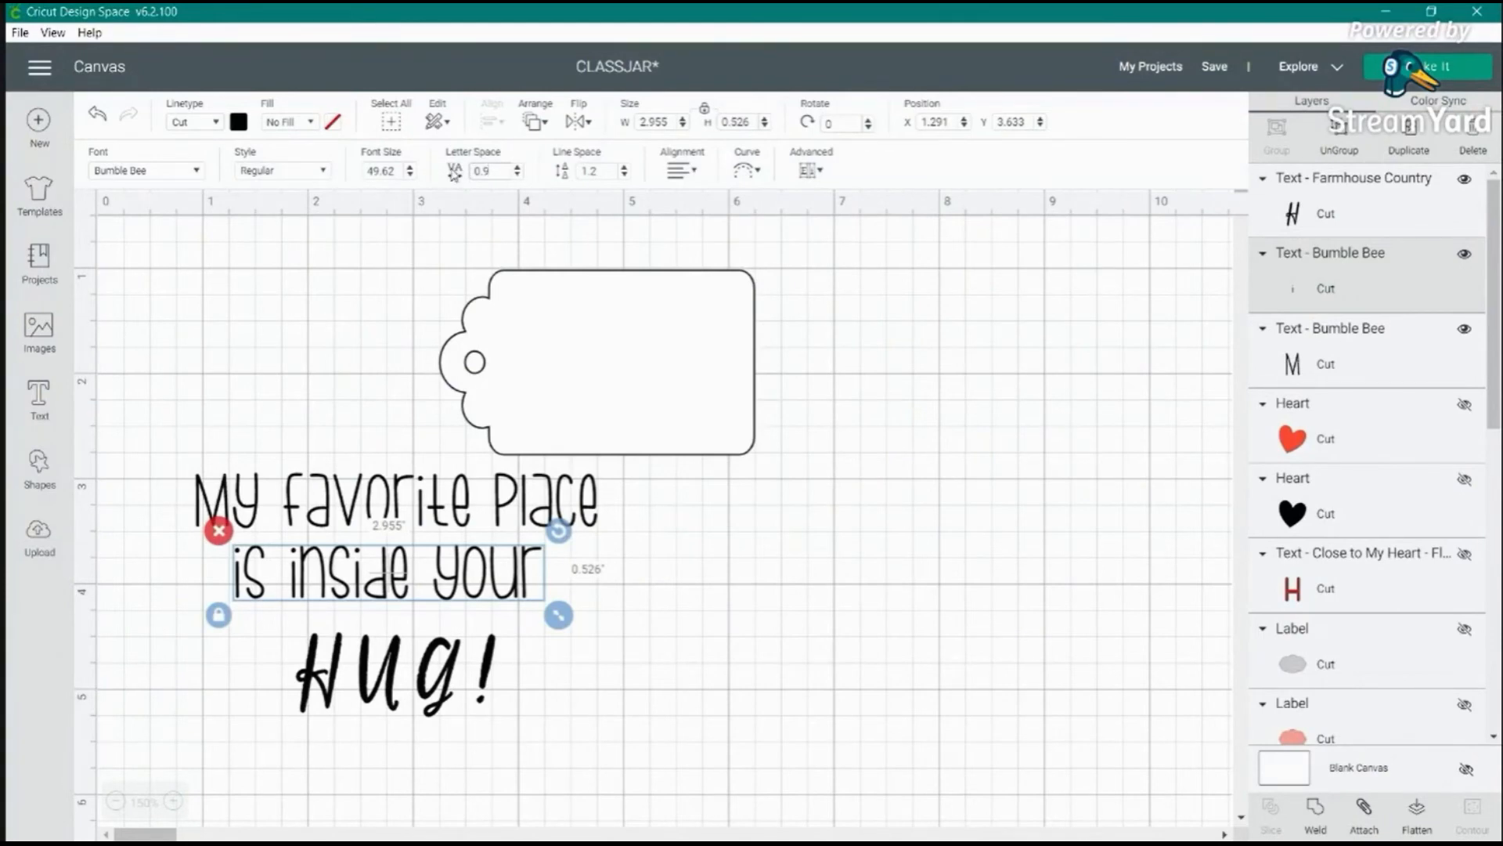
- Move "My favorite place" onto the upper part of the tag and resize it without locked proportions to about 2.18 by 0.46 in
left_click(457, 495)
left_click_drag(457, 495, 493, 456)
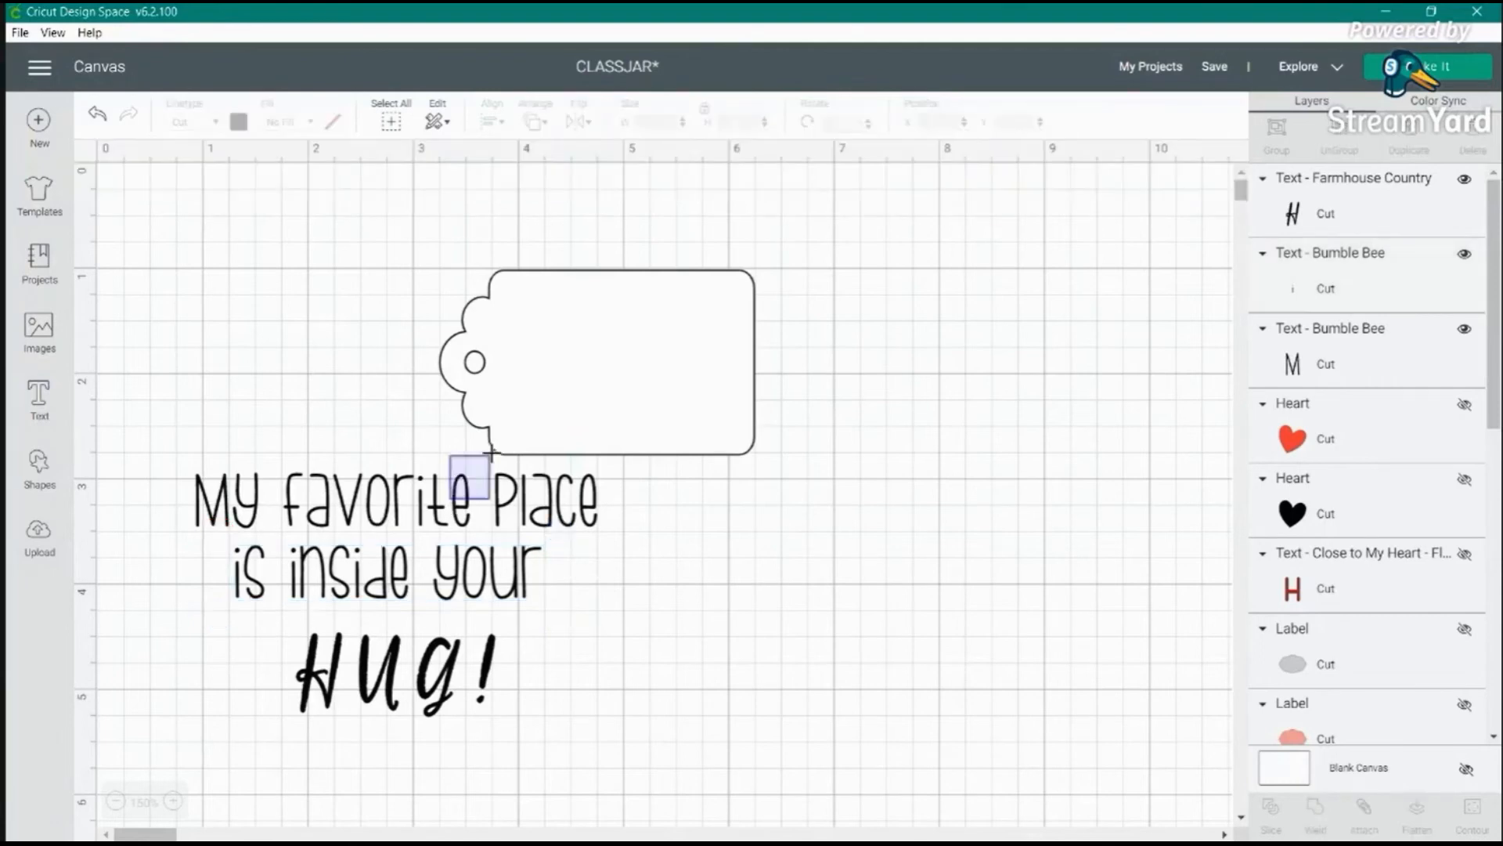
left_click_drag(568, 502, 882, 321)
left_click_drag(940, 366, 763, 342)
left_click_drag(670, 320, 669, 323)
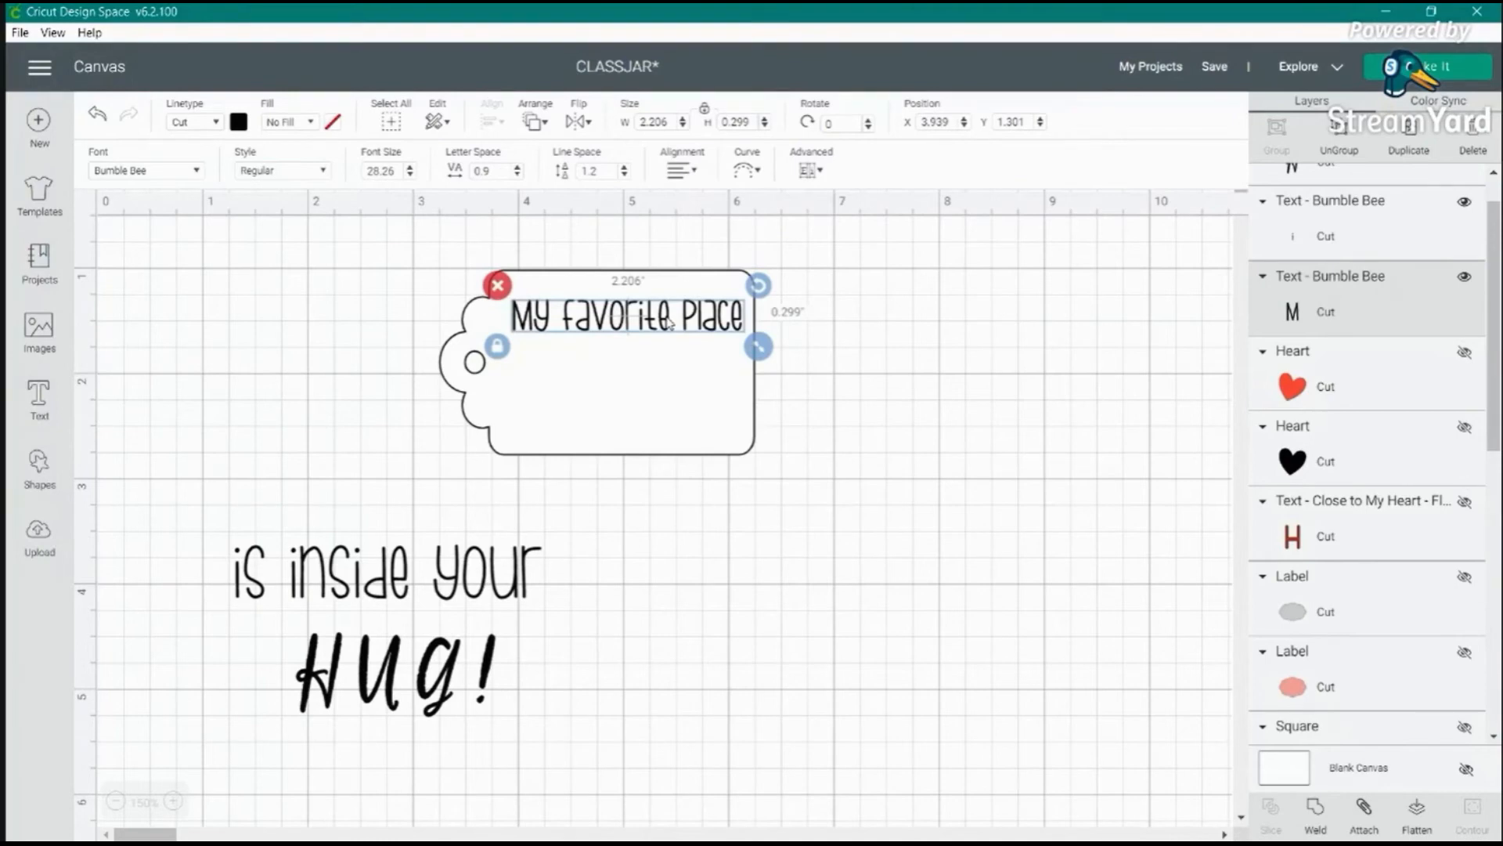
left_click(498, 349)
left_click_drag(758, 347, 707, 319)
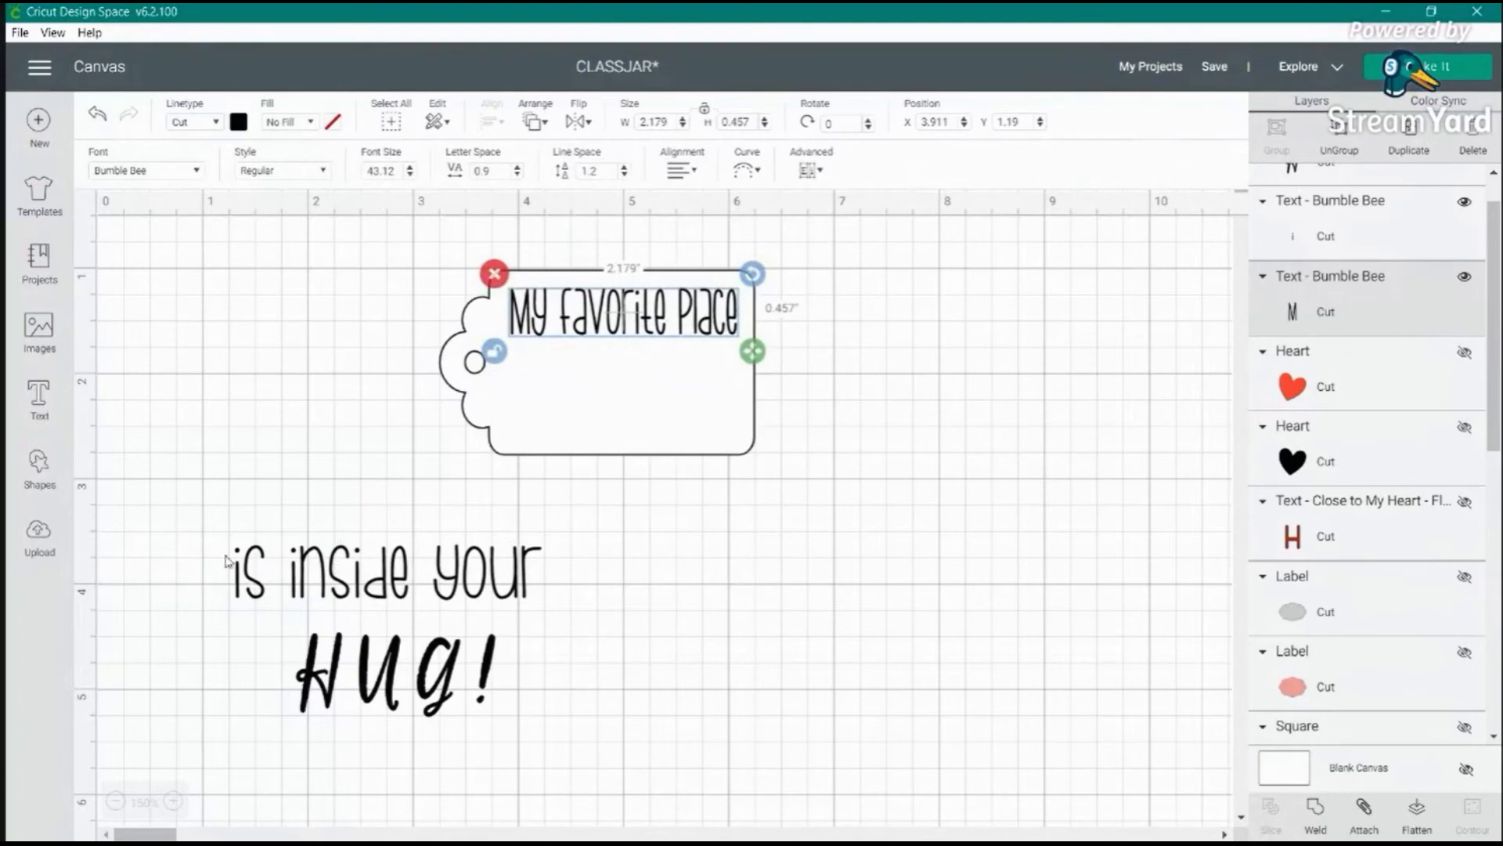
- Move "is inside your" onto the tag beneath the first line and shrink it to about 1.99 in wide
left_click(382, 574)
left_click_drag(384, 576, 661, 374)
left_click_drag(836, 413, 667, 378)
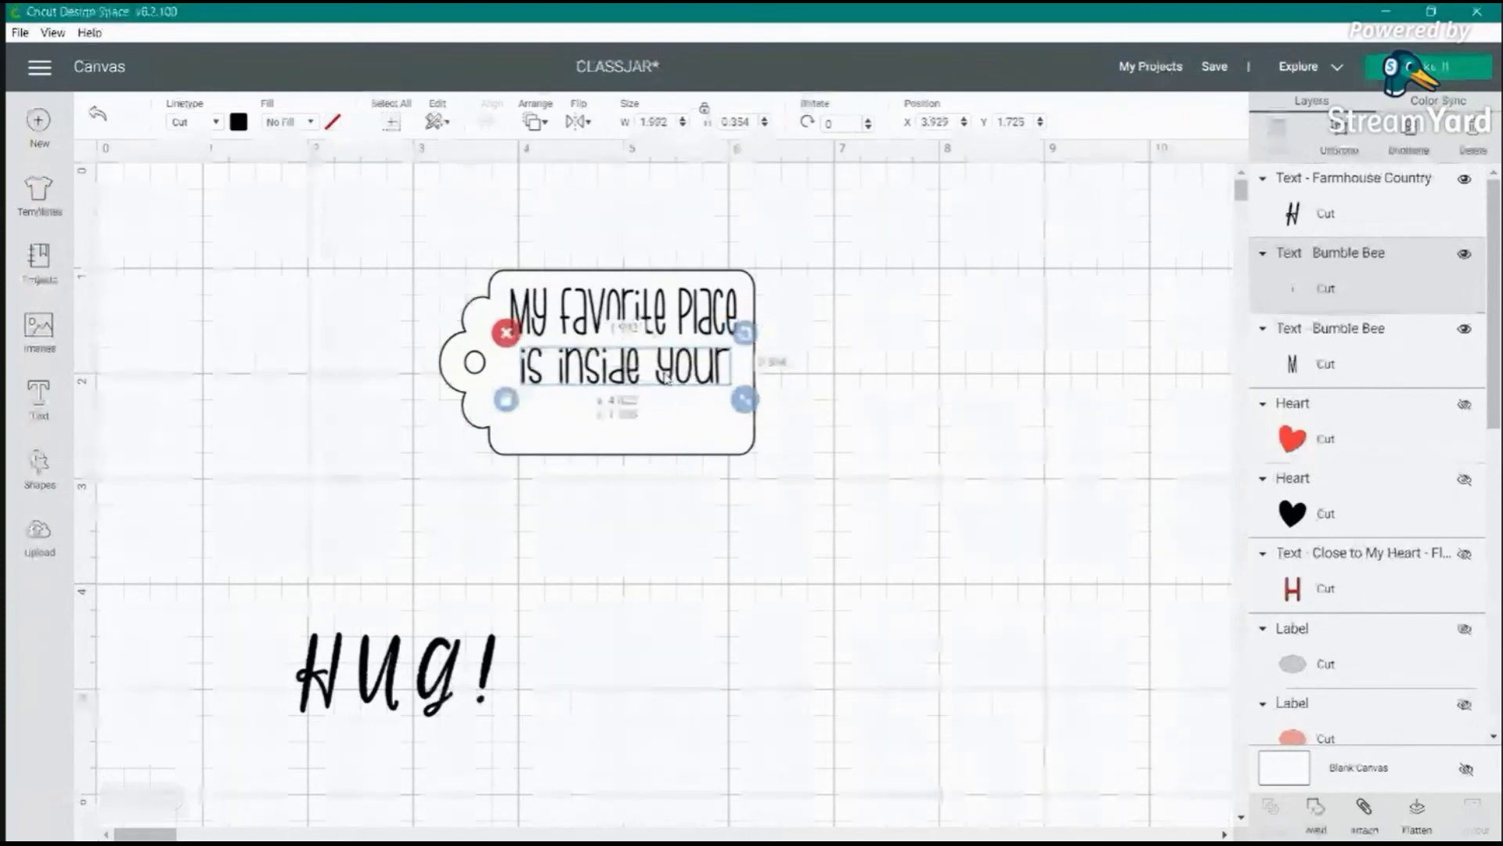
- Match the height of "is inside your" to the first line by unlocking its proportions and setting the height to 0.457 in
left_click(699, 311)
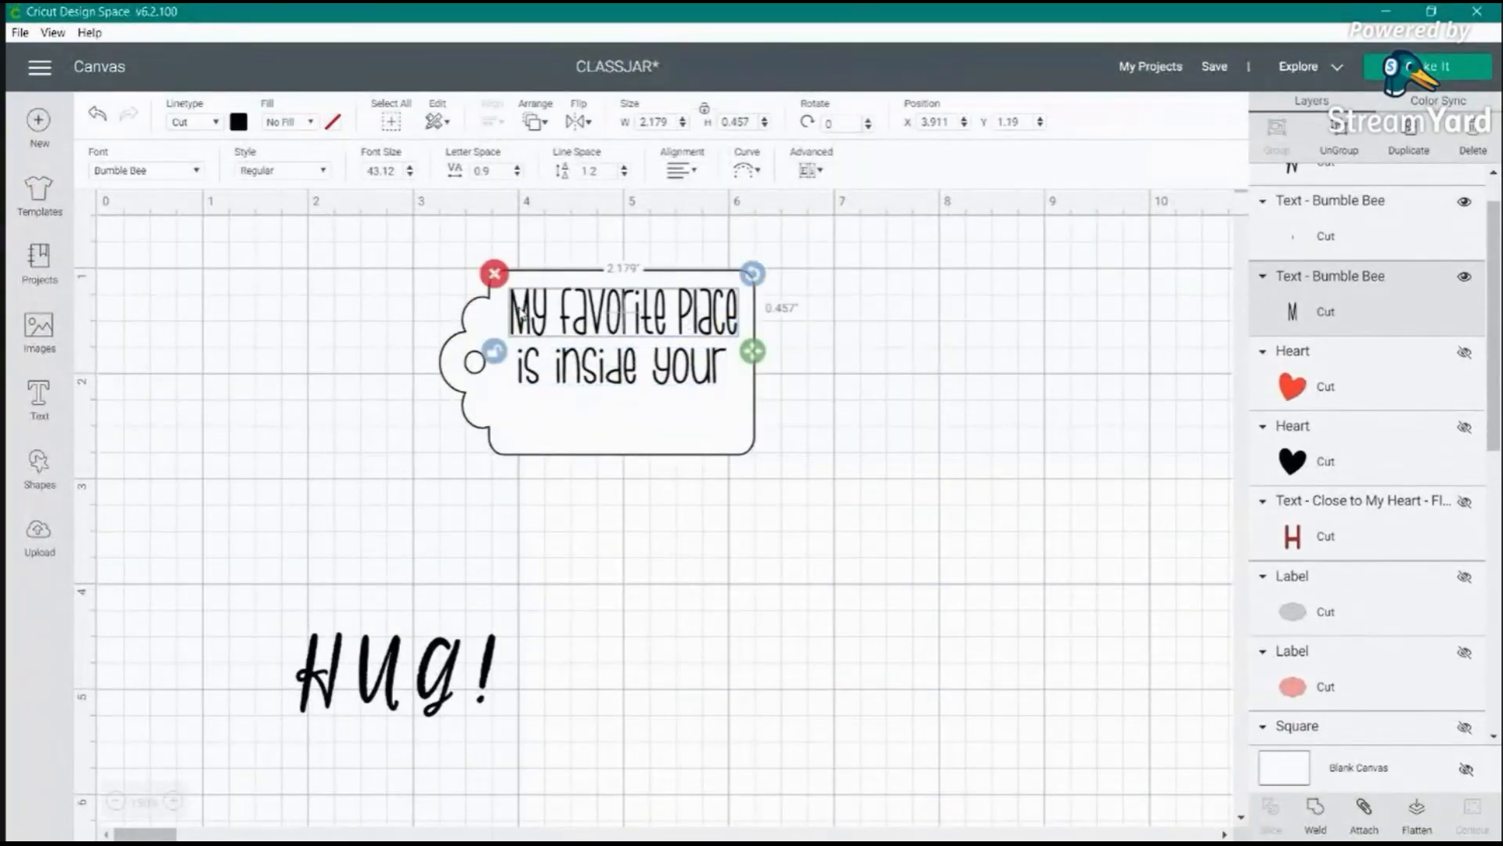
double_click(745, 120)
left_click(617, 383)
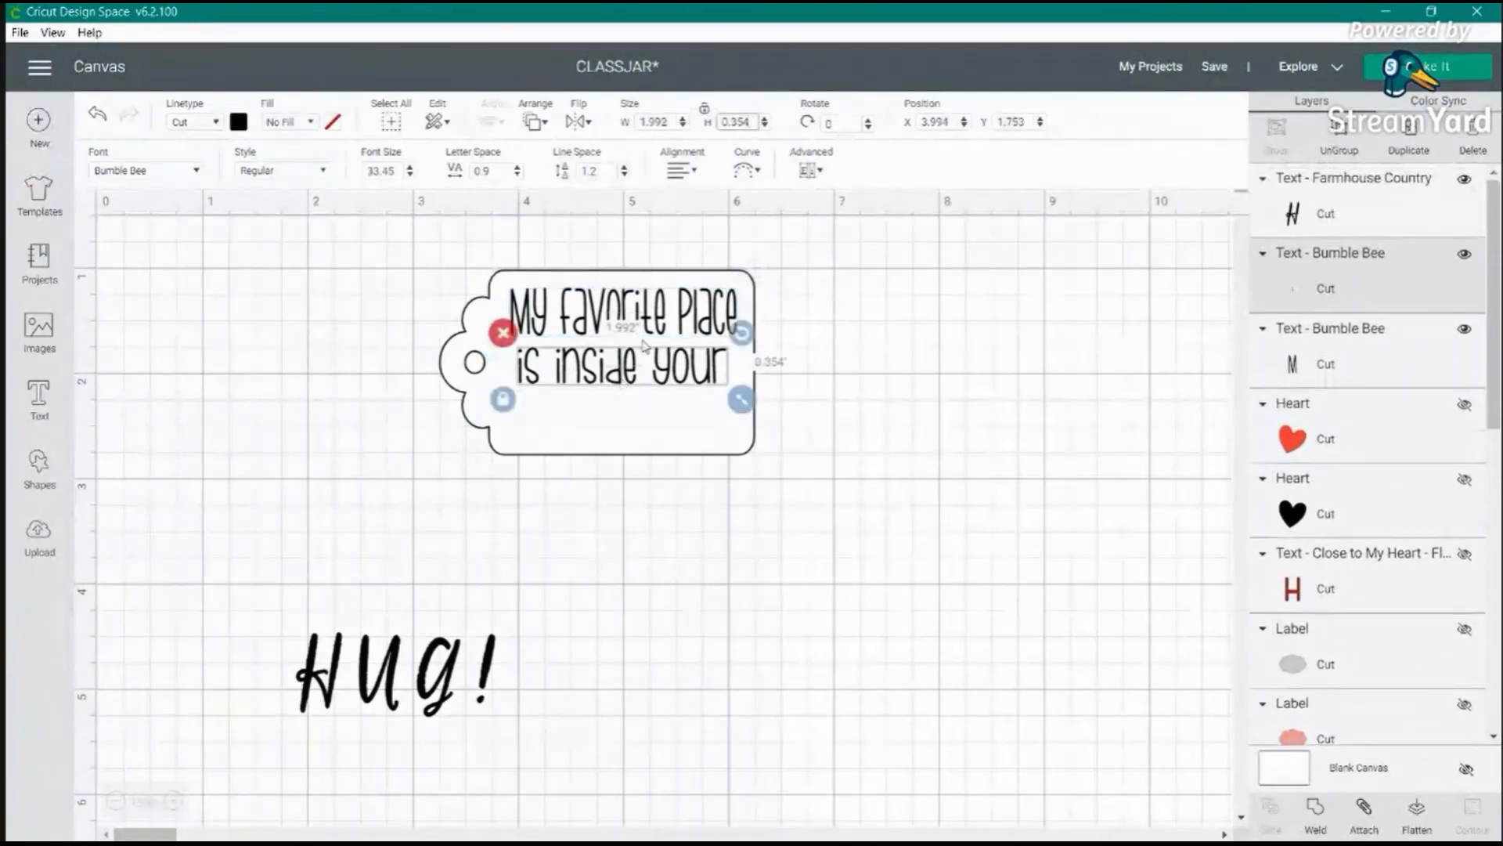
left_click_drag(750, 121, 728, 121)
left_click(704, 111)
double_click(750, 121)
type("0.457")
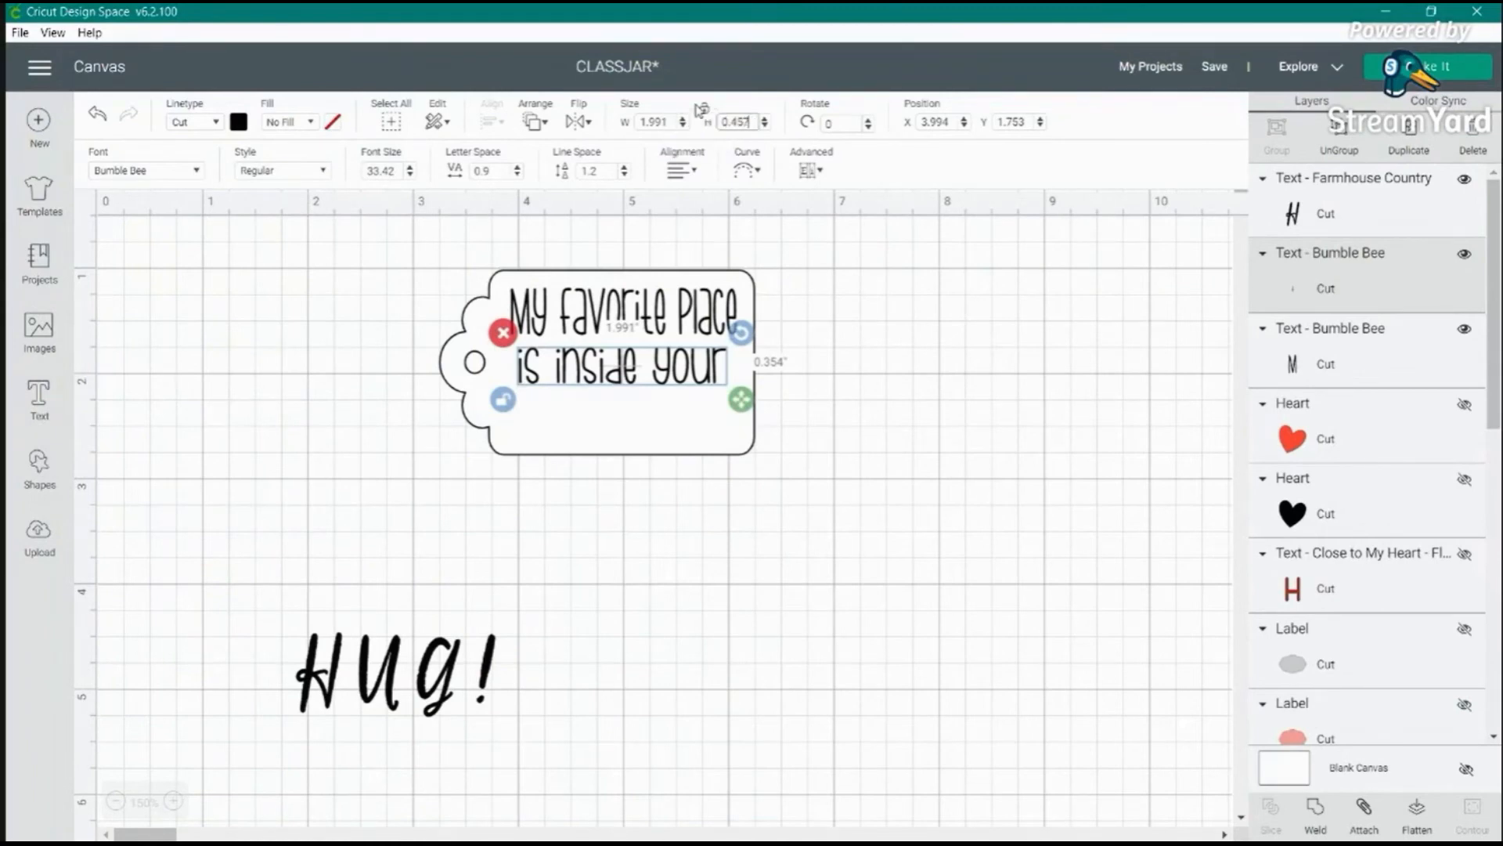
key("Return")
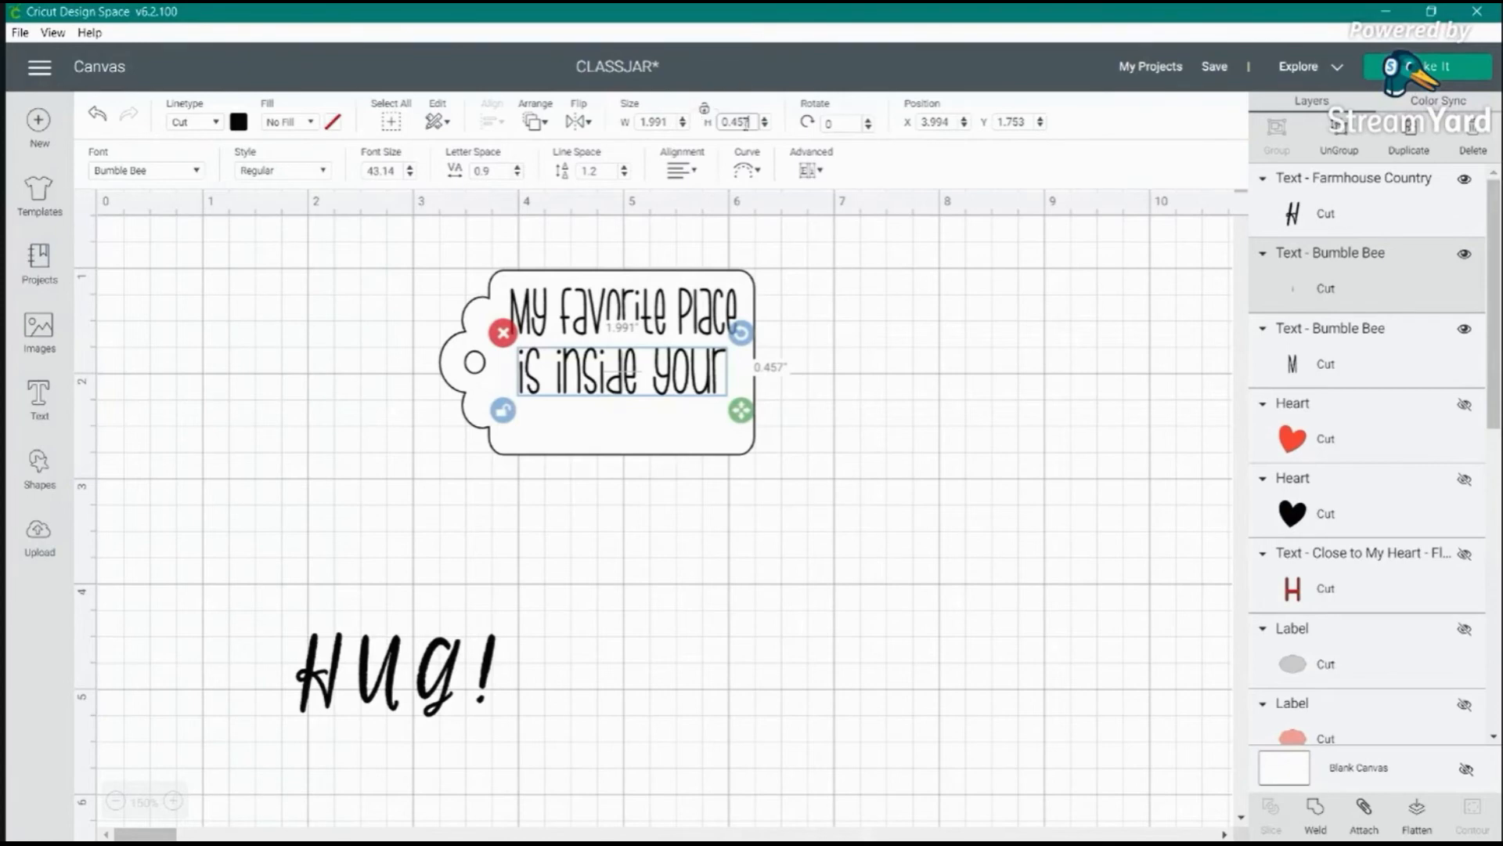
- Relock the proportions of "is inside your", shift the tag slightly right, and nudge the line up to sit closer beneath the first line
left_click(502, 409)
left_click(656, 384)
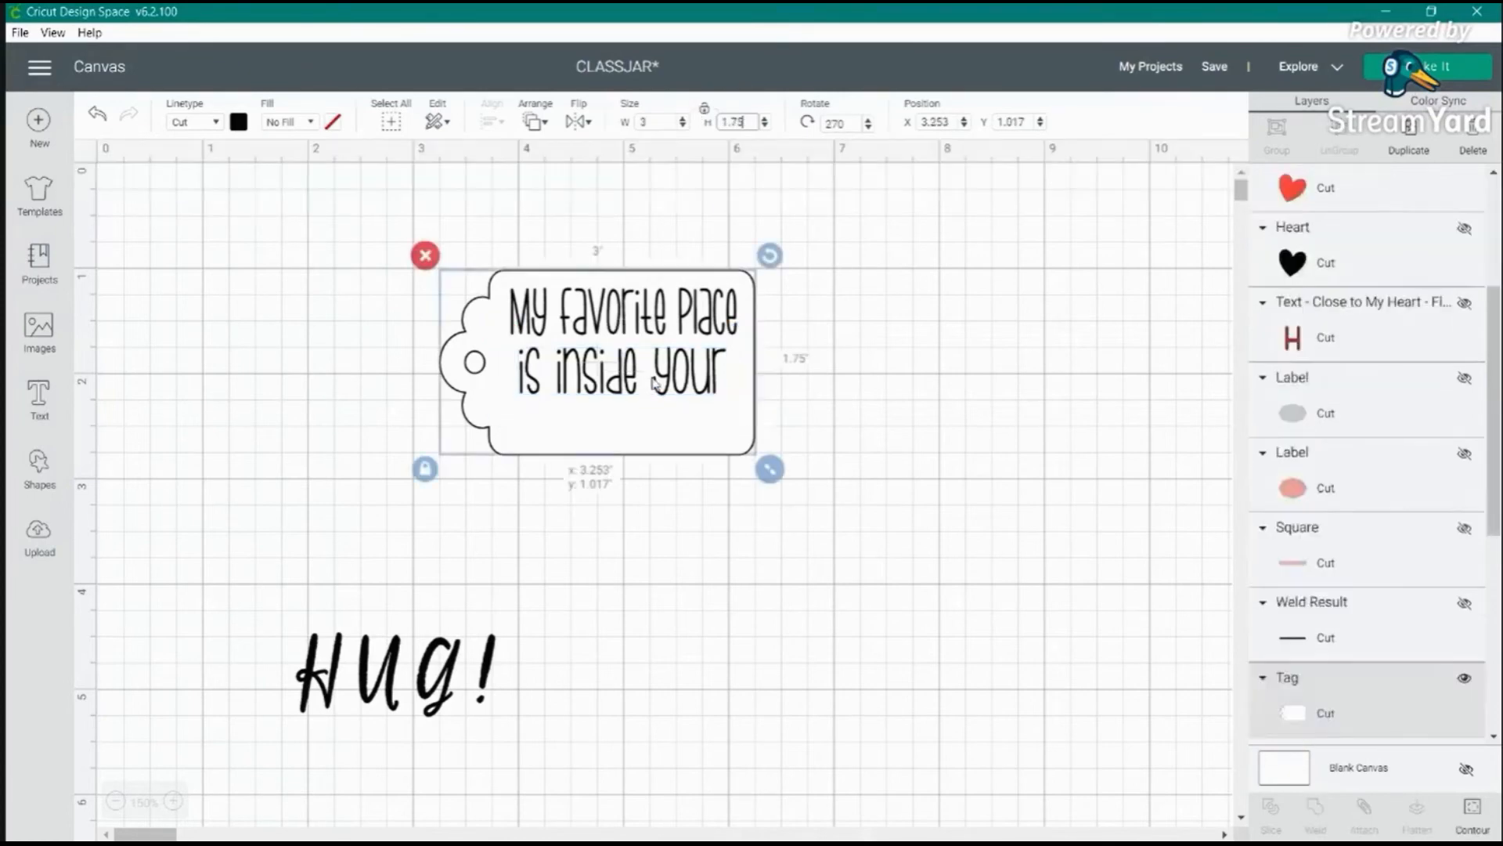
left_click(705, 384)
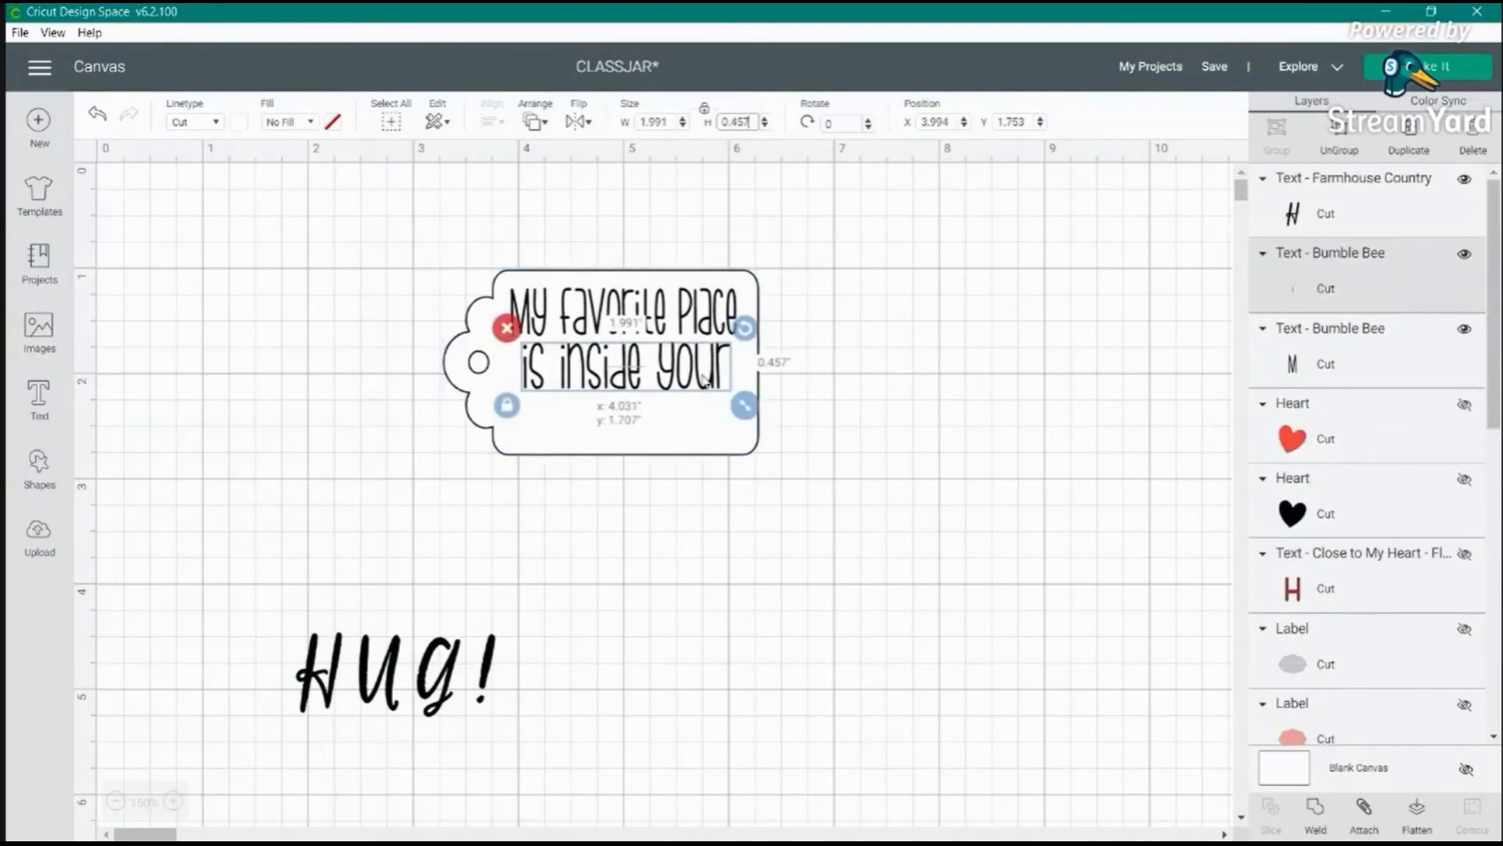
left_click(775, 379)
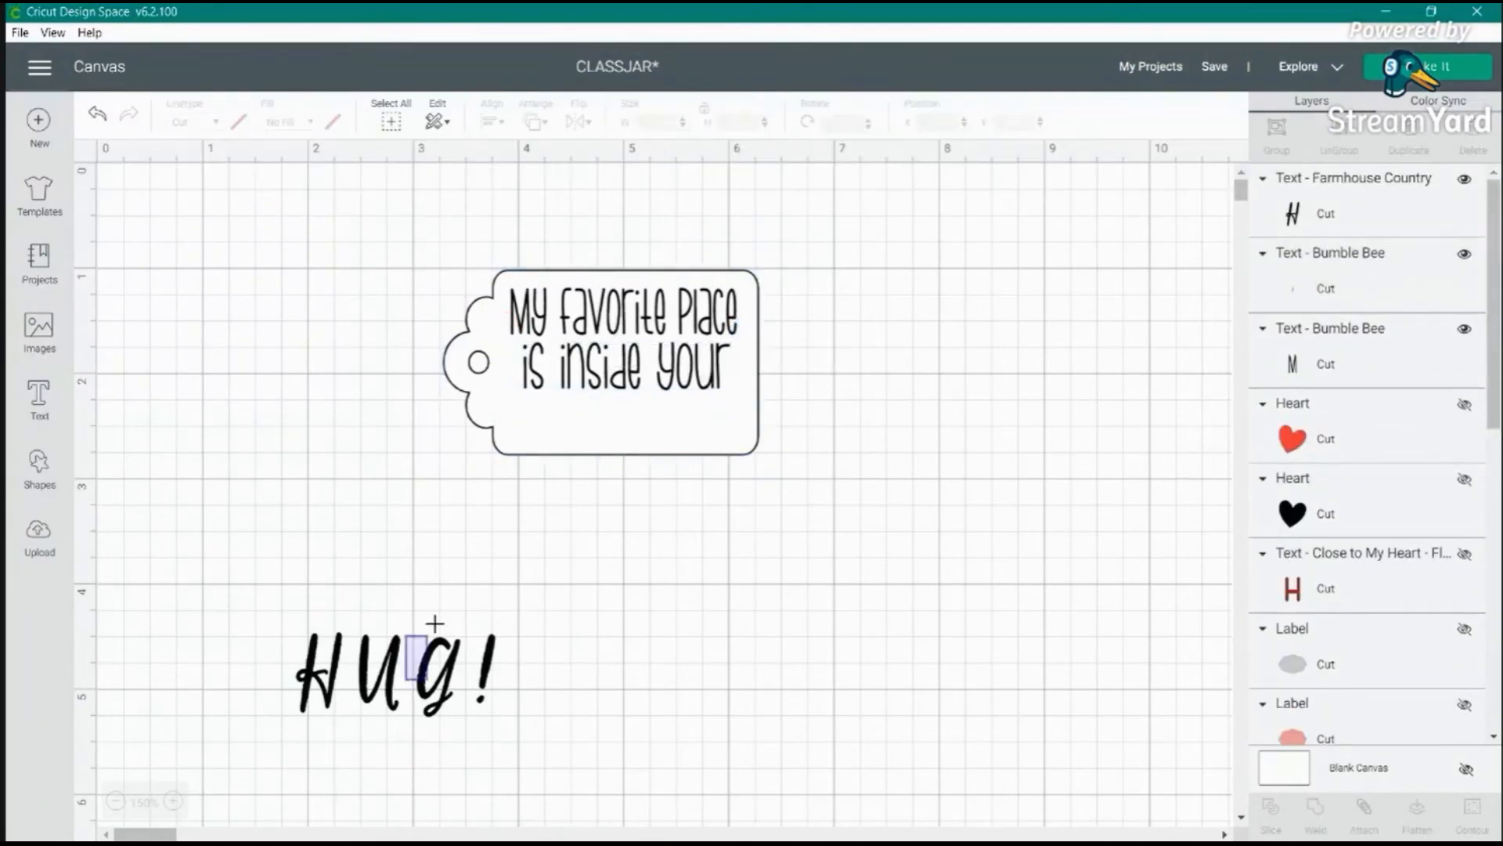
- Place "HUG!" just below the tag and reduce its letter spacing to 0.3
left_click_drag(439, 689, 638, 547)
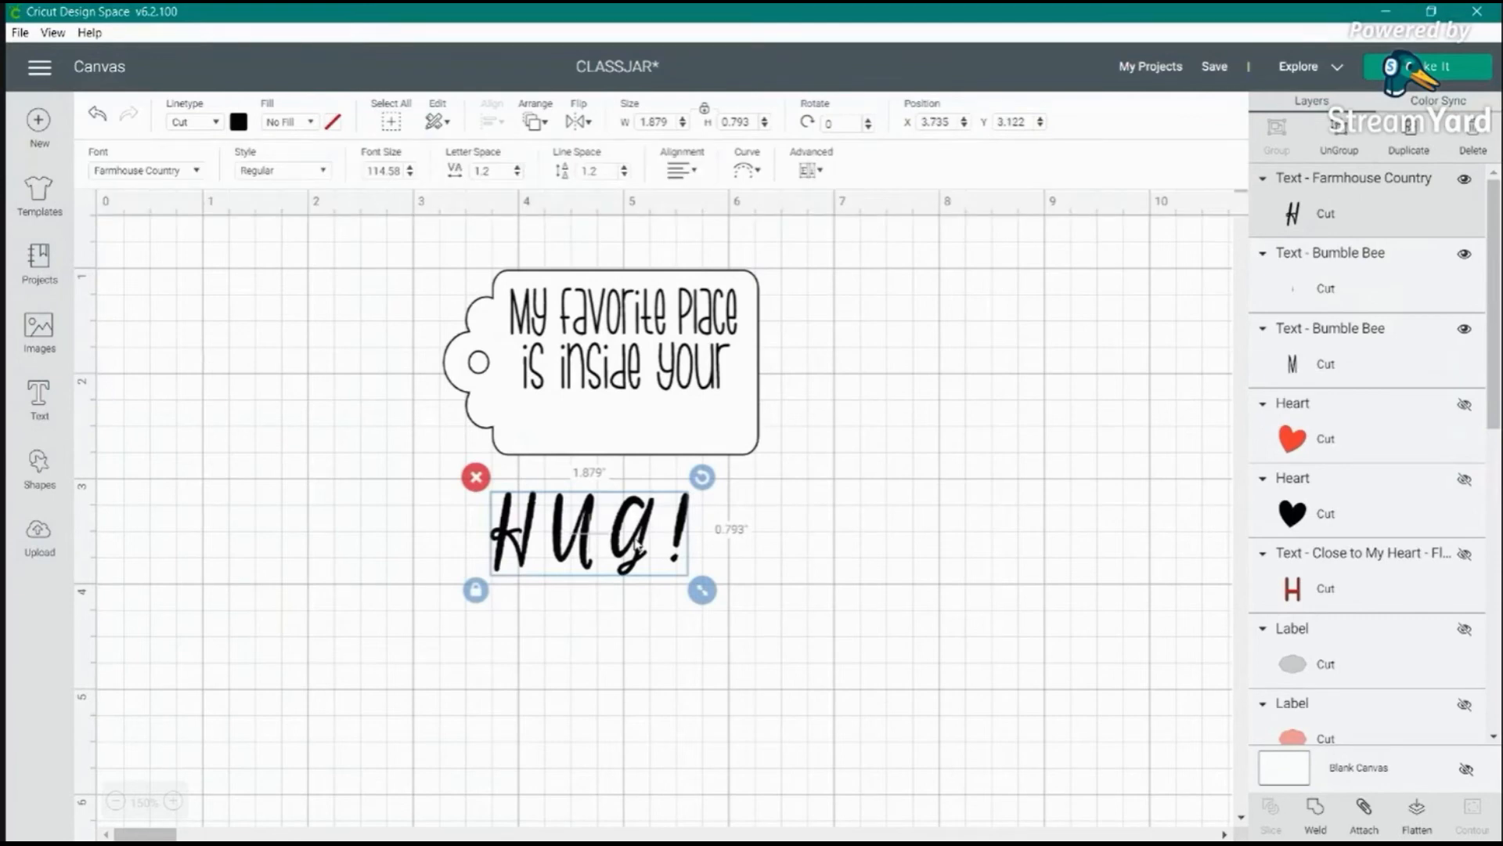
left_click_drag(638, 546, 679, 540)
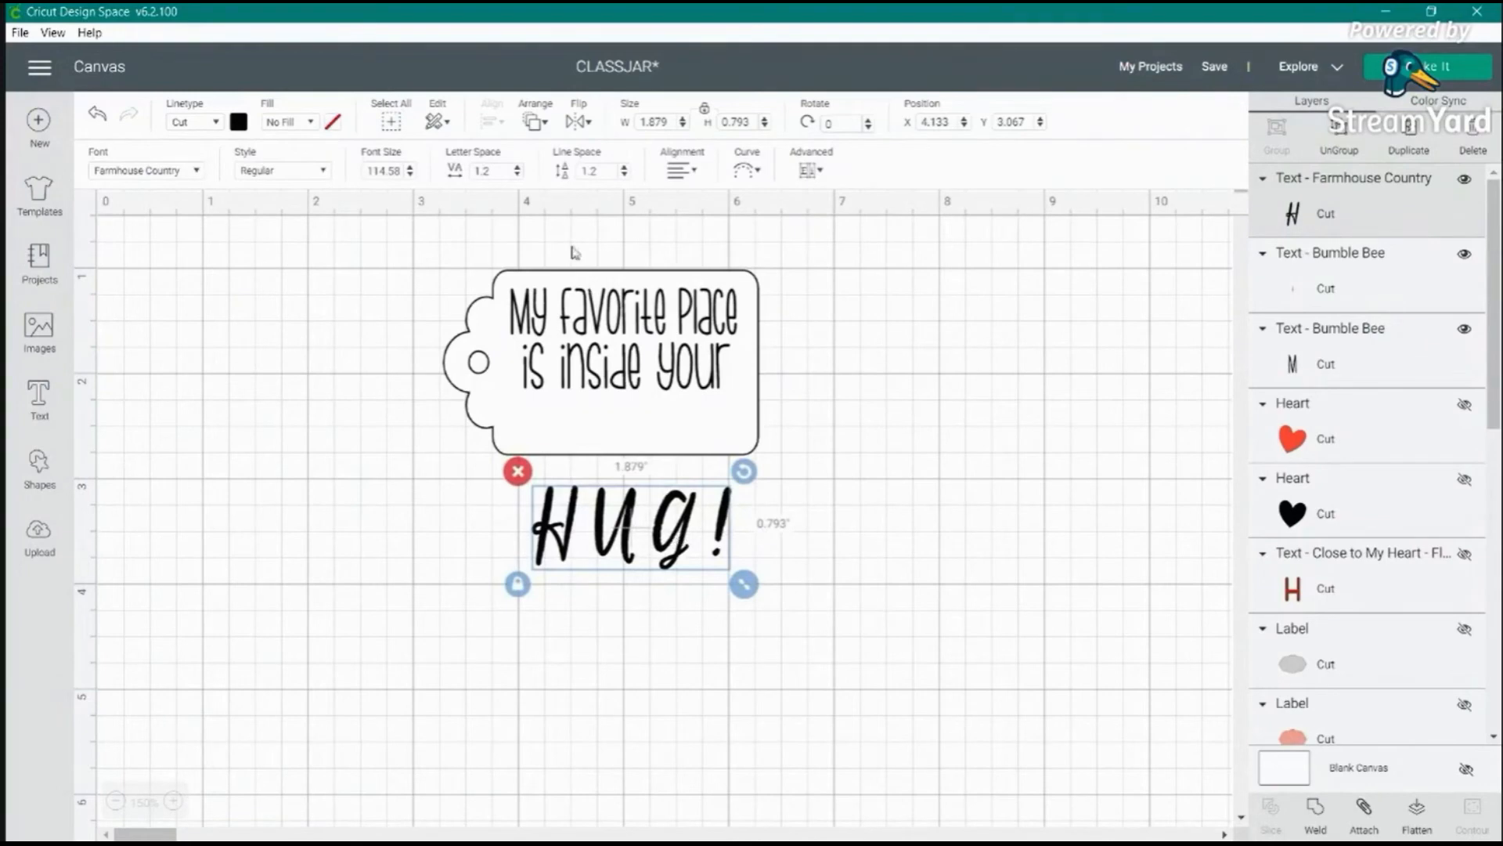
left_click(517, 174)
left_click(517, 174)
left_click(517, 174)
left_click(517, 174)
left_click(517, 173)
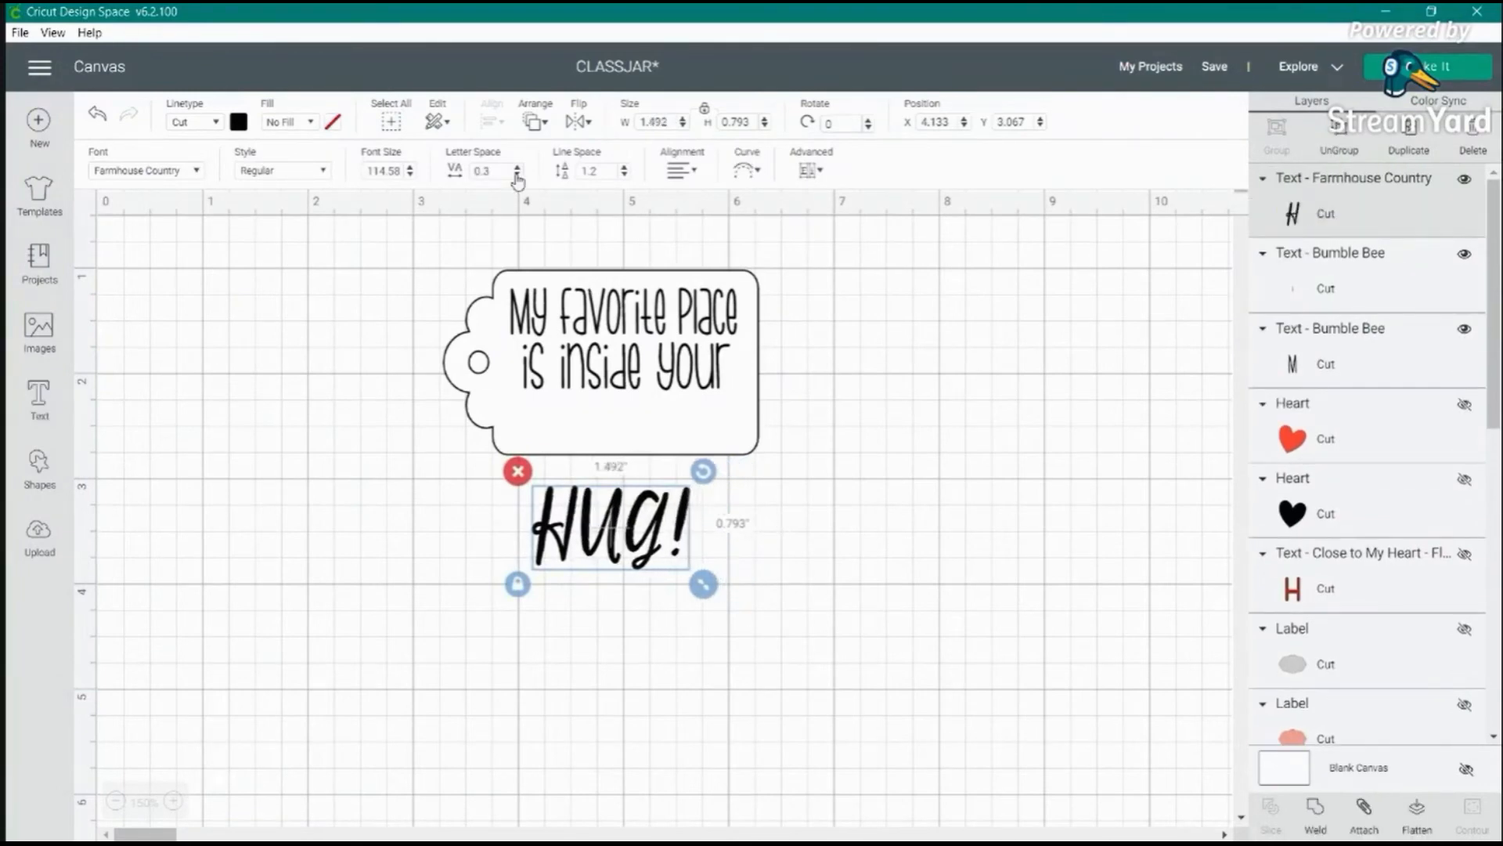
- Ungroup "HUG!" into separate letters, enlarge the H and G tightly around the U, and set the exclamation mark apart
left_click(814, 170)
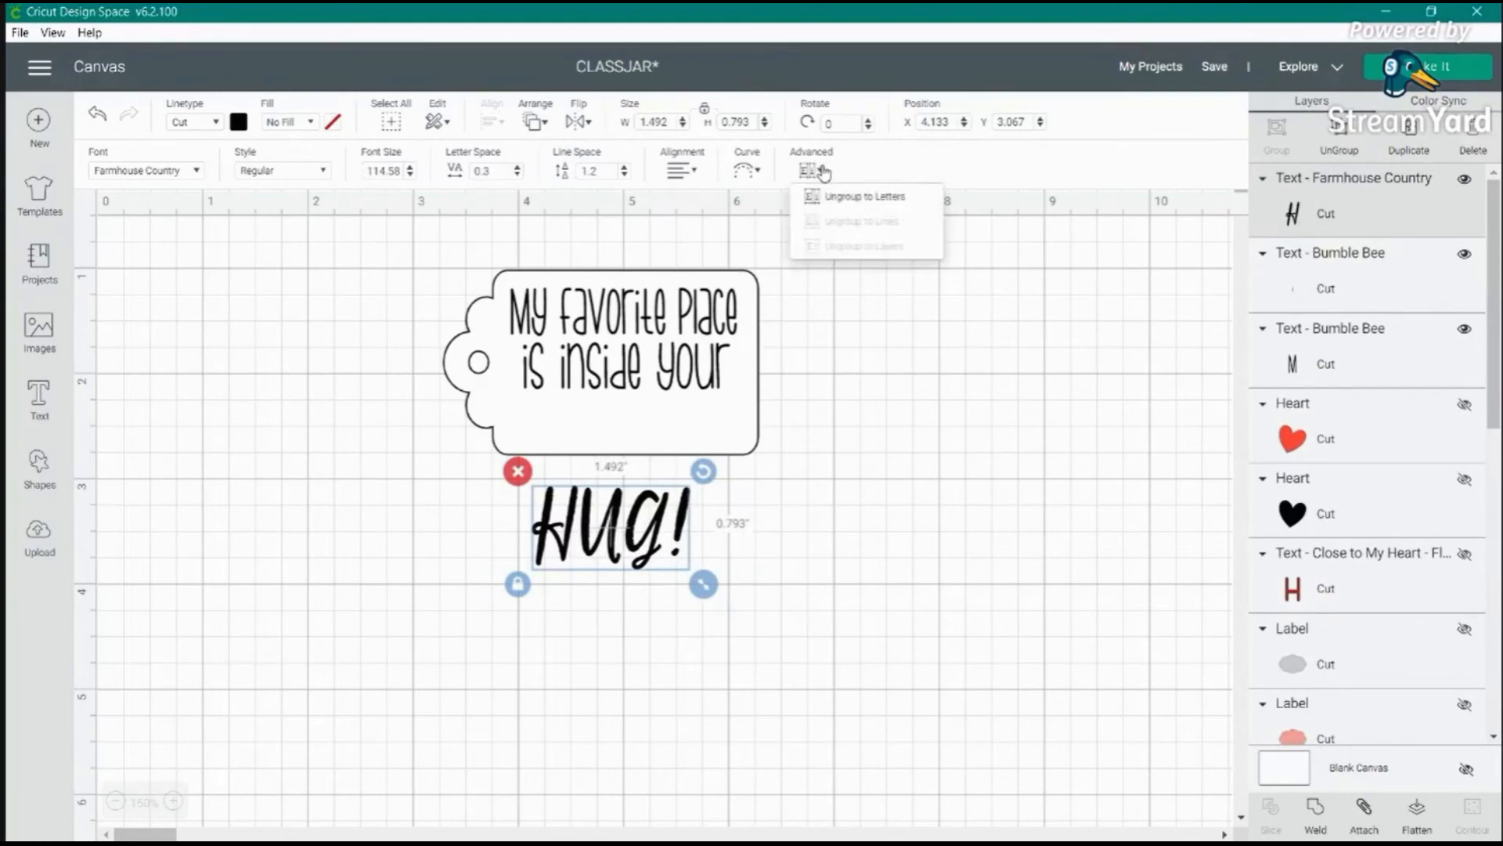
left_click(835, 202)
left_click_drag(537, 548, 583, 627)
left_click_drag(613, 507, 646, 528)
left_click(596, 603)
left_click_drag(664, 607, 664, 643)
left_click_drag(639, 564, 639, 546)
left_click_drag(665, 608, 668, 614)
left_click_drag(679, 521, 749, 521)
- Move the H, U and G together onto the tag beneath the second line and shrink them to about 0.76 by 0.66 in
left_click_drag(657, 608, 477, 527)
left_click_drag(584, 539, 622, 449)
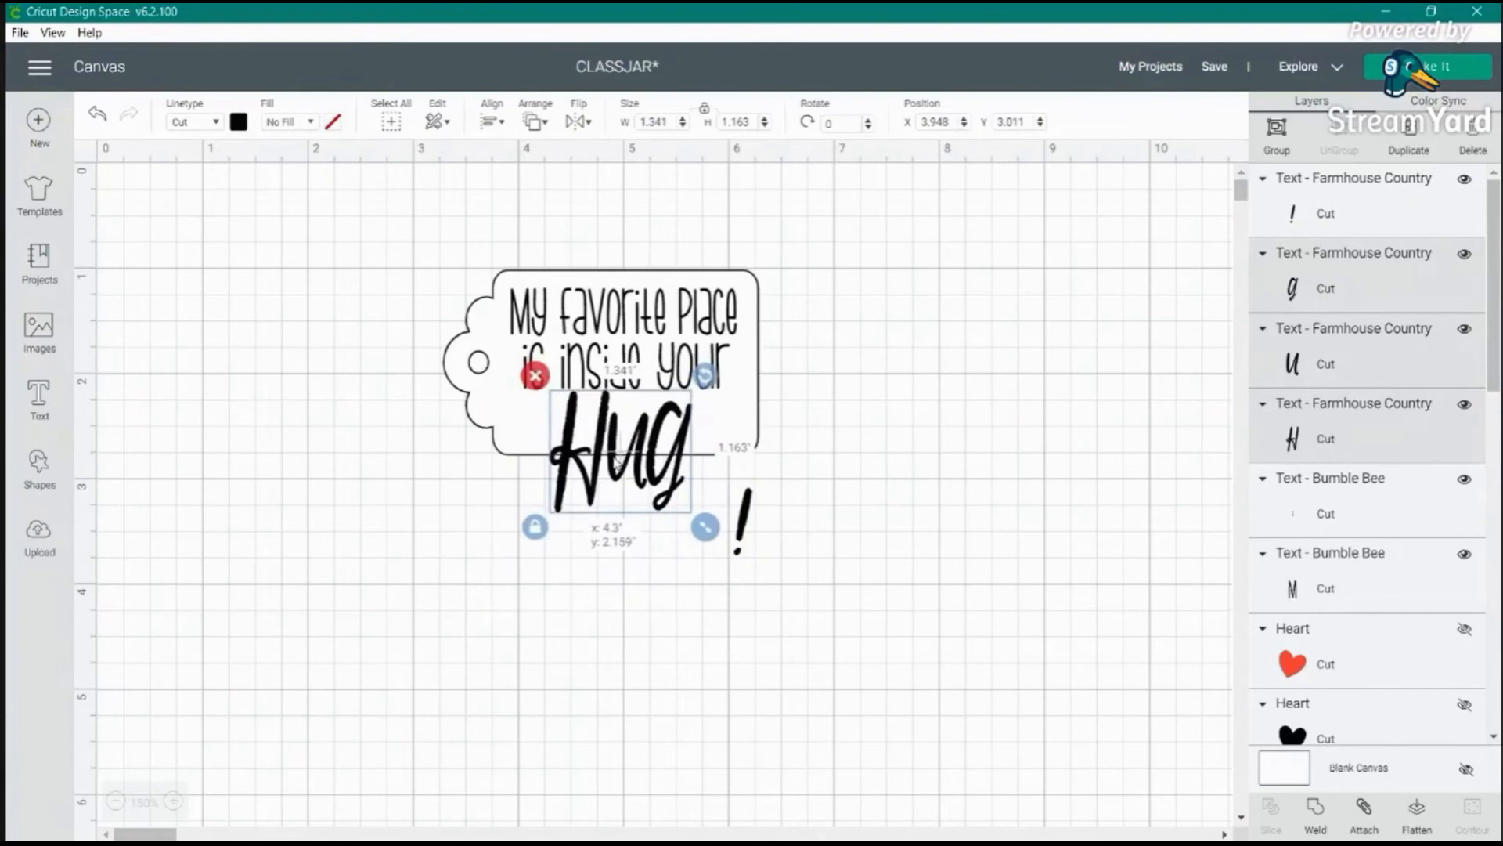
left_click_drag(704, 528, 642, 473)
left_click_drag(604, 427, 623, 429)
- Nudge both Bumble Bee lines higher on the tag and shift the three "HUG" letters up into the space beneath them
left_click(665, 304)
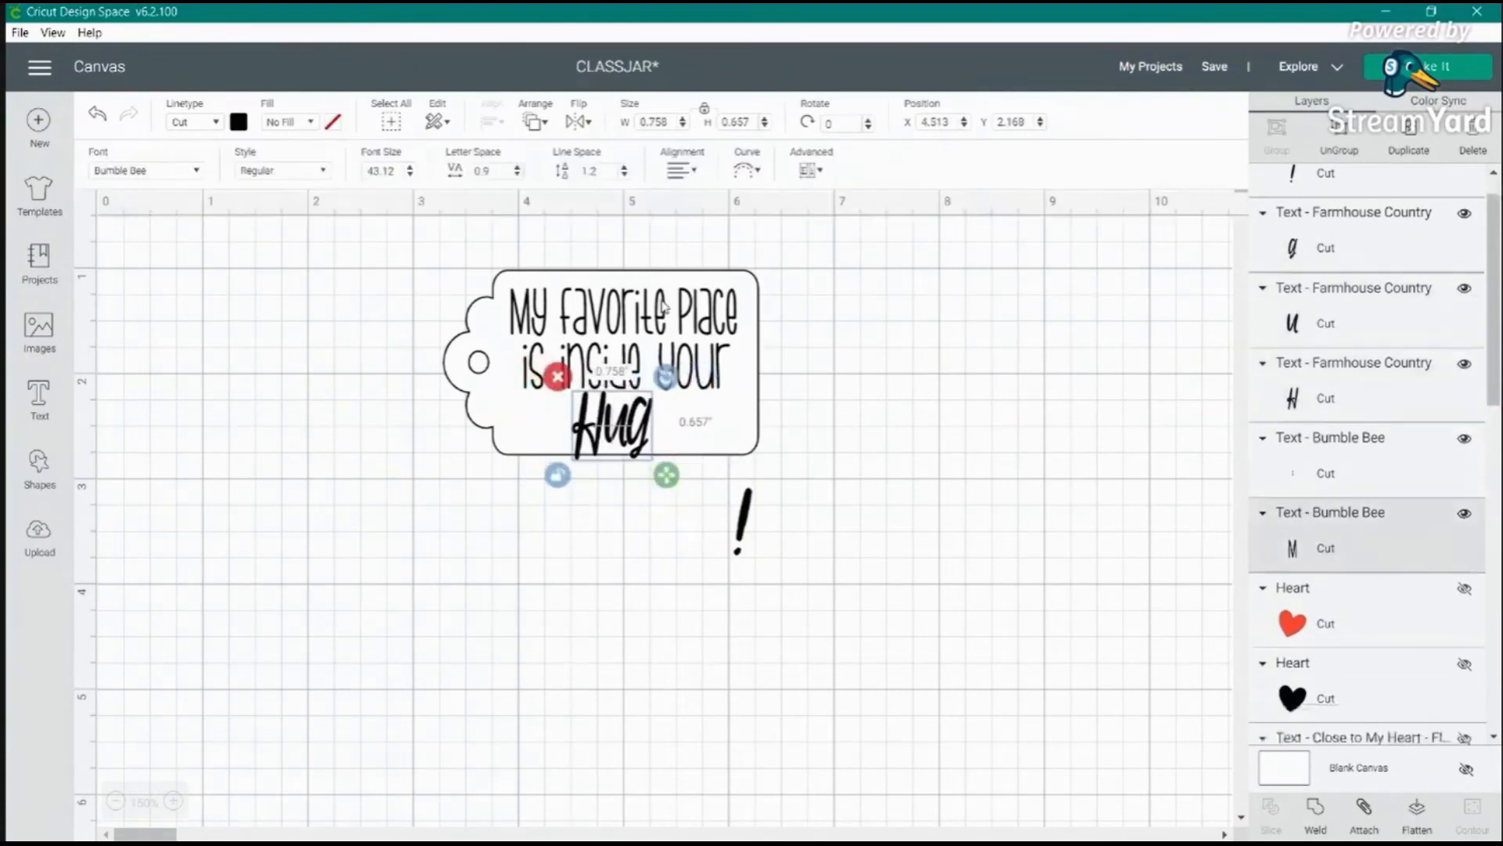
left_click_drag(665, 294, 665, 295)
left_click_drag(687, 371, 691, 358)
mouse_move(634, 424)
left_mouse_down()
mouse_move(581, 406)
mouse_move(617, 435)
left_mouse_up()
- Place the exclamation mark on the tag directly after the letter G
left_click(588, 419)
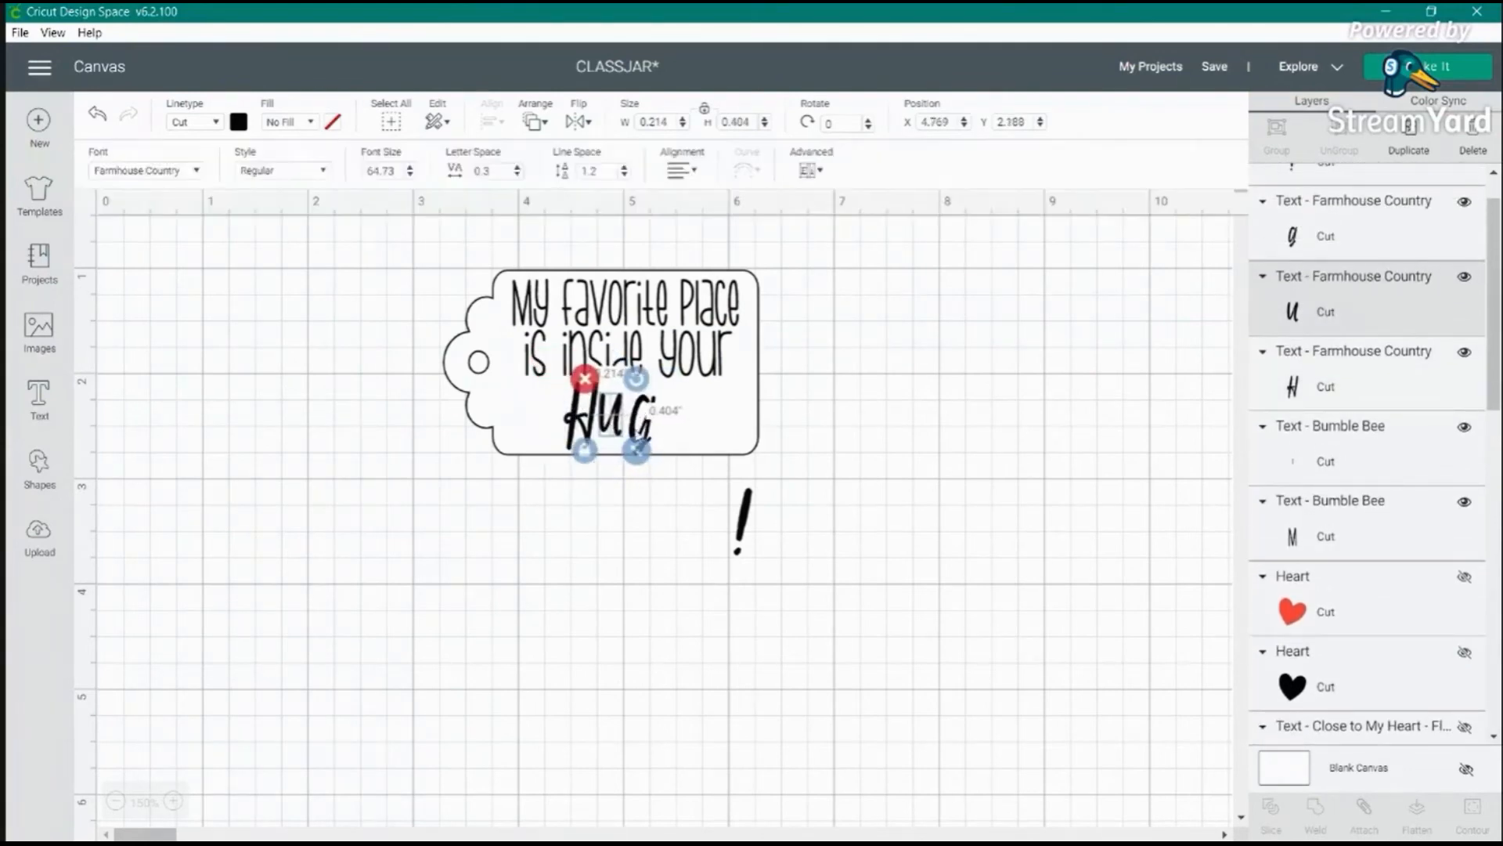
left_click(640, 433)
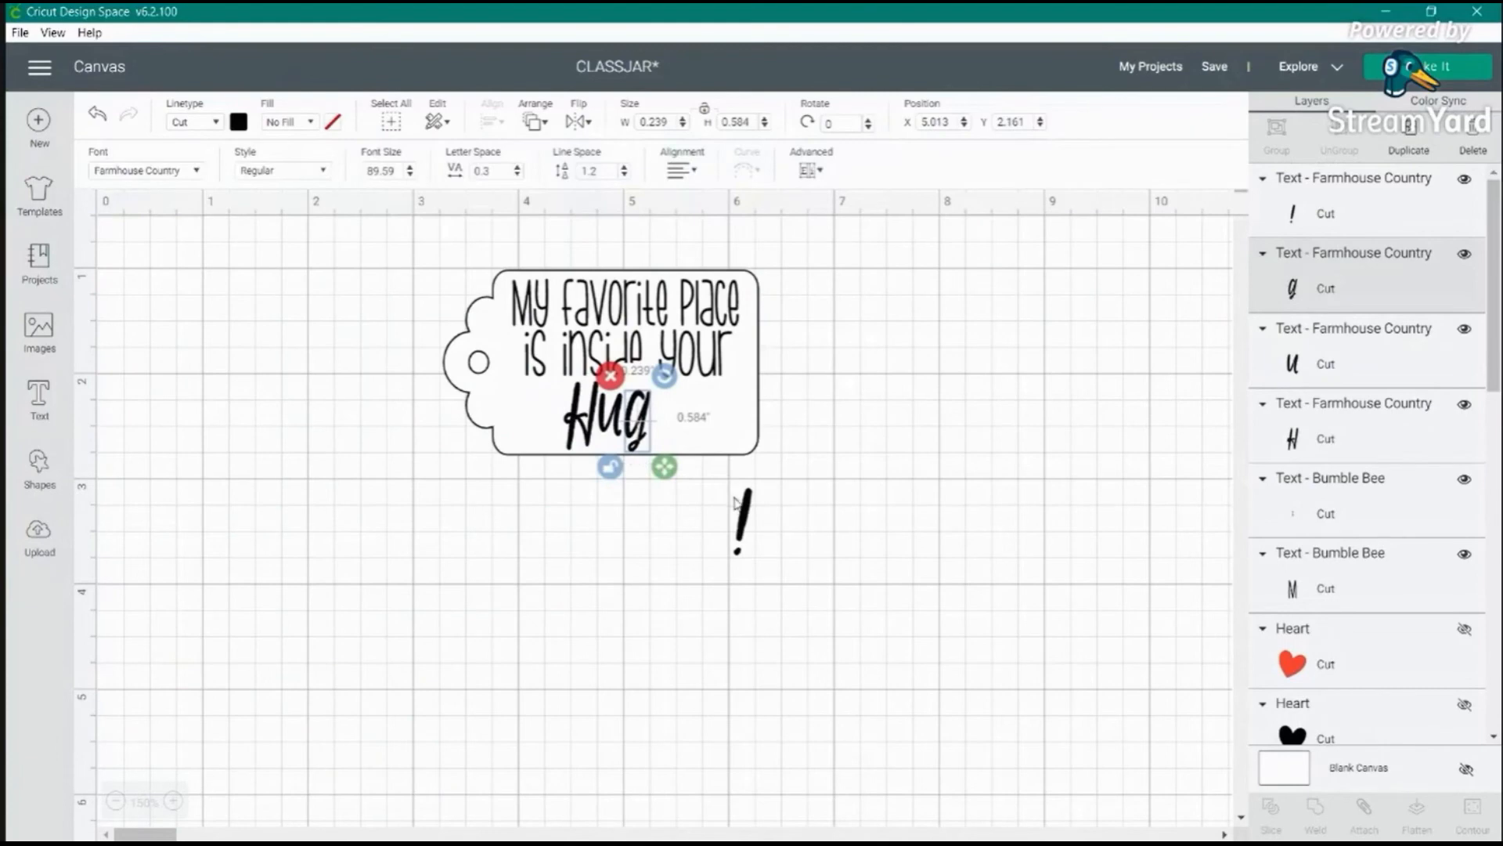
left_click_drag(740, 501, 664, 407)
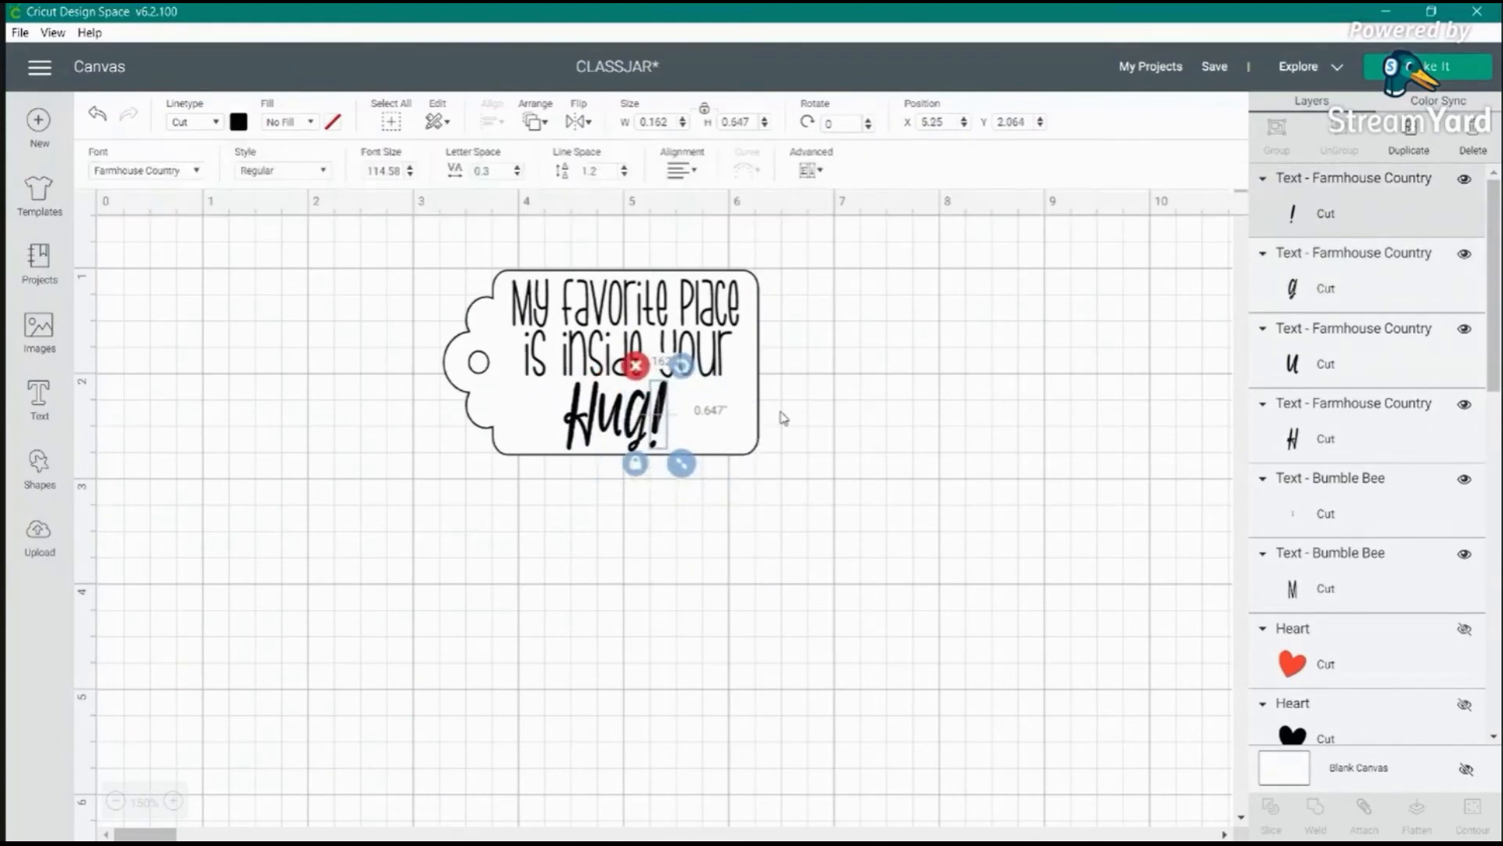
left_click(784, 418)
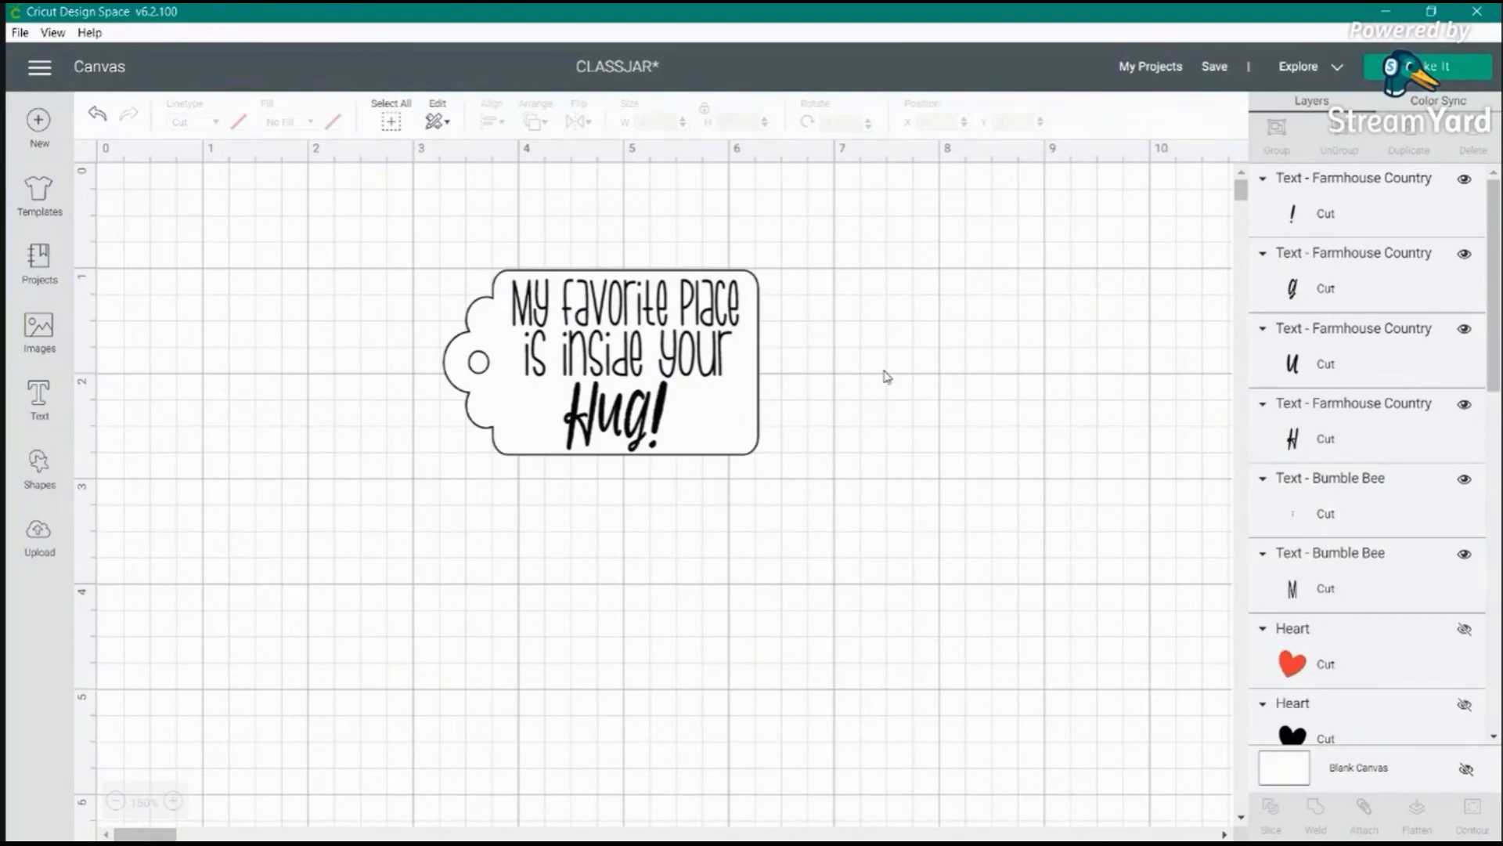
- Examine the separate layers of the tag lettering, from the exclamation mark through to the "My favorite place" line
left_click(1325, 222)
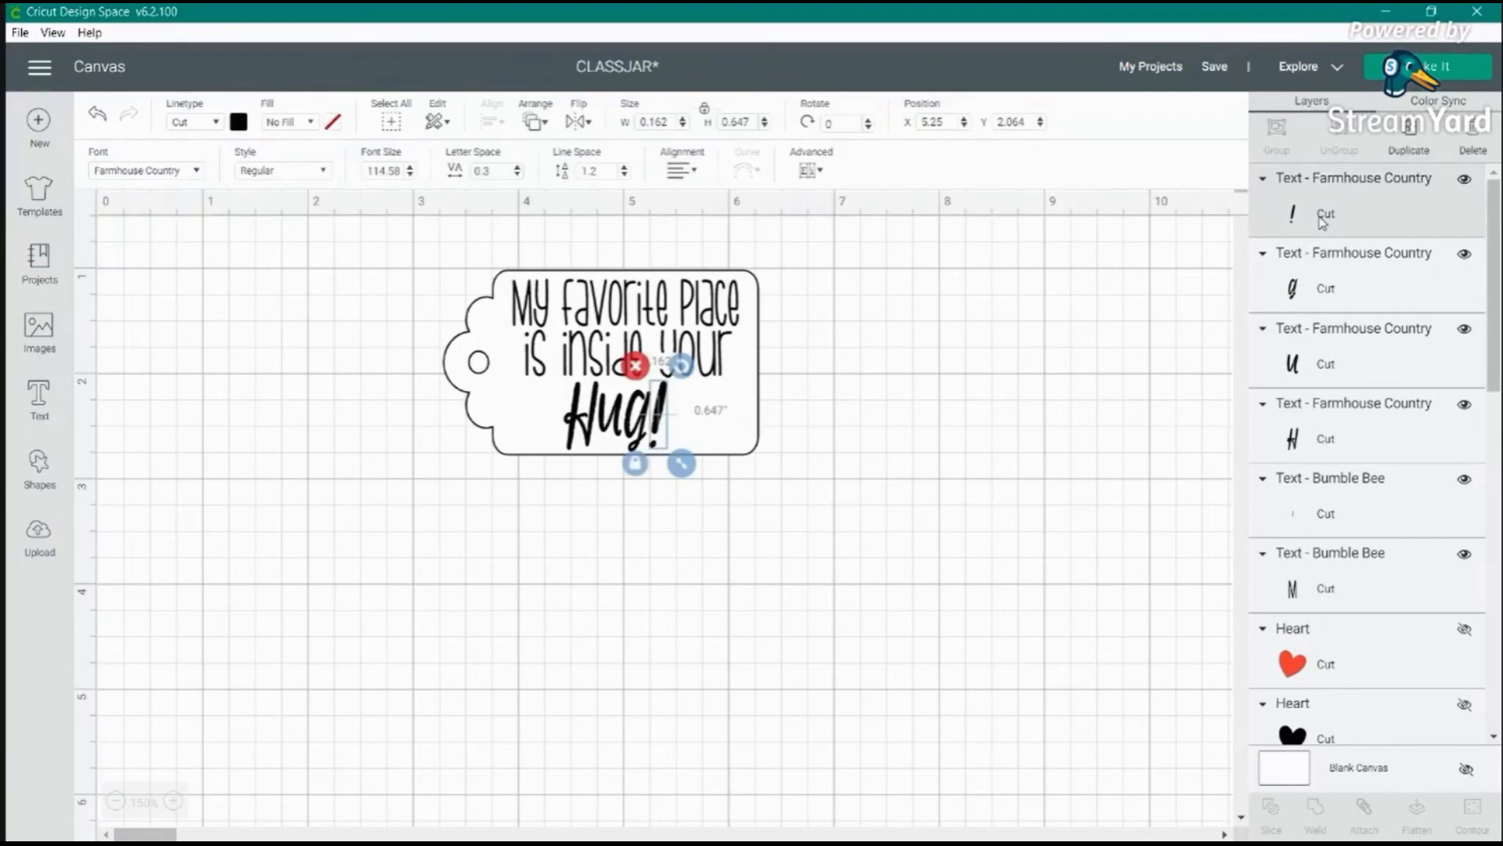
left_click(1328, 300)
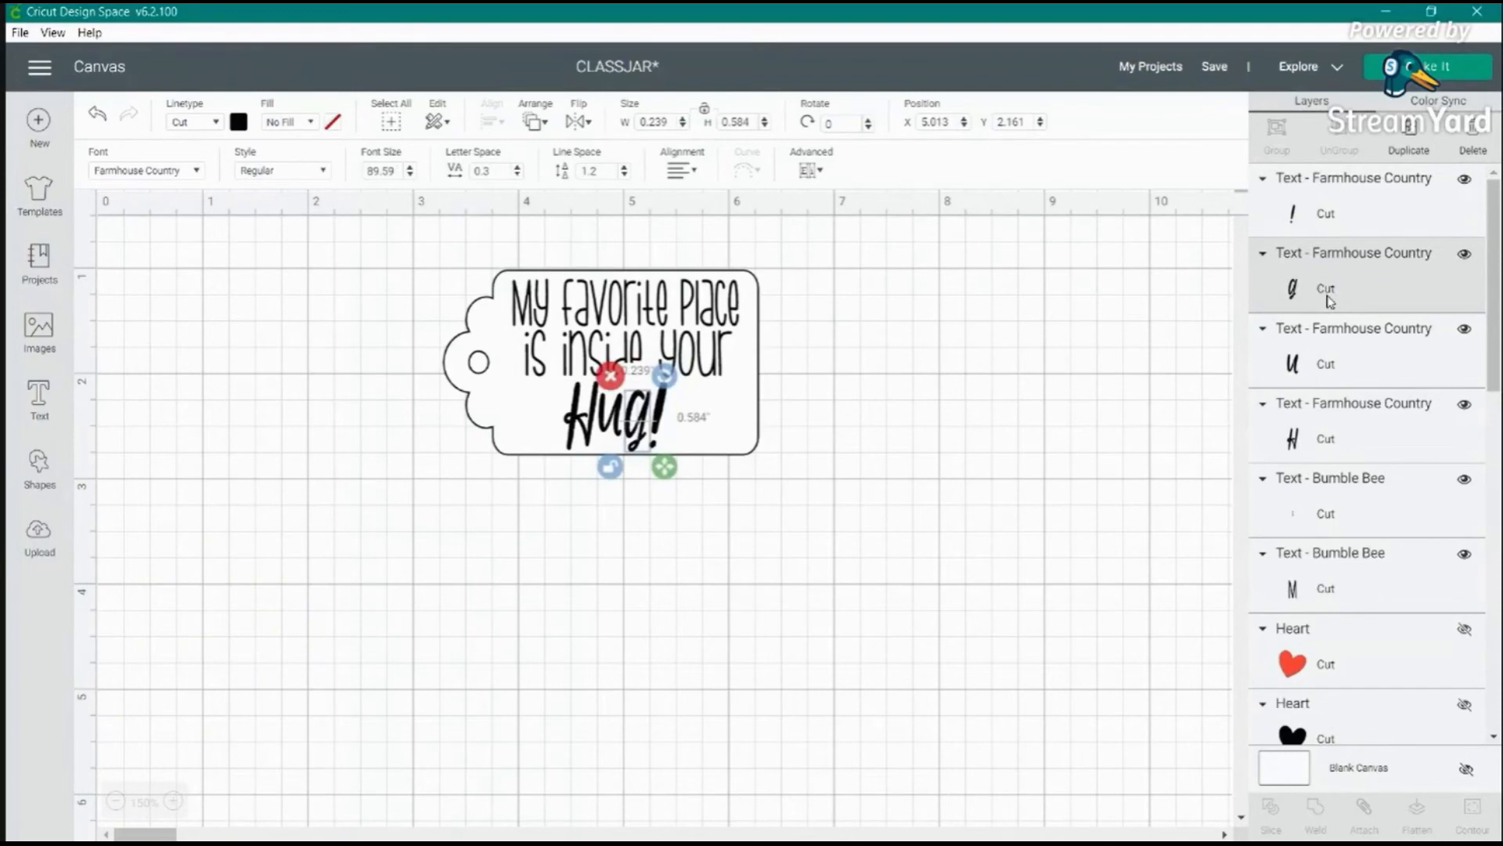
left_click(1334, 366)
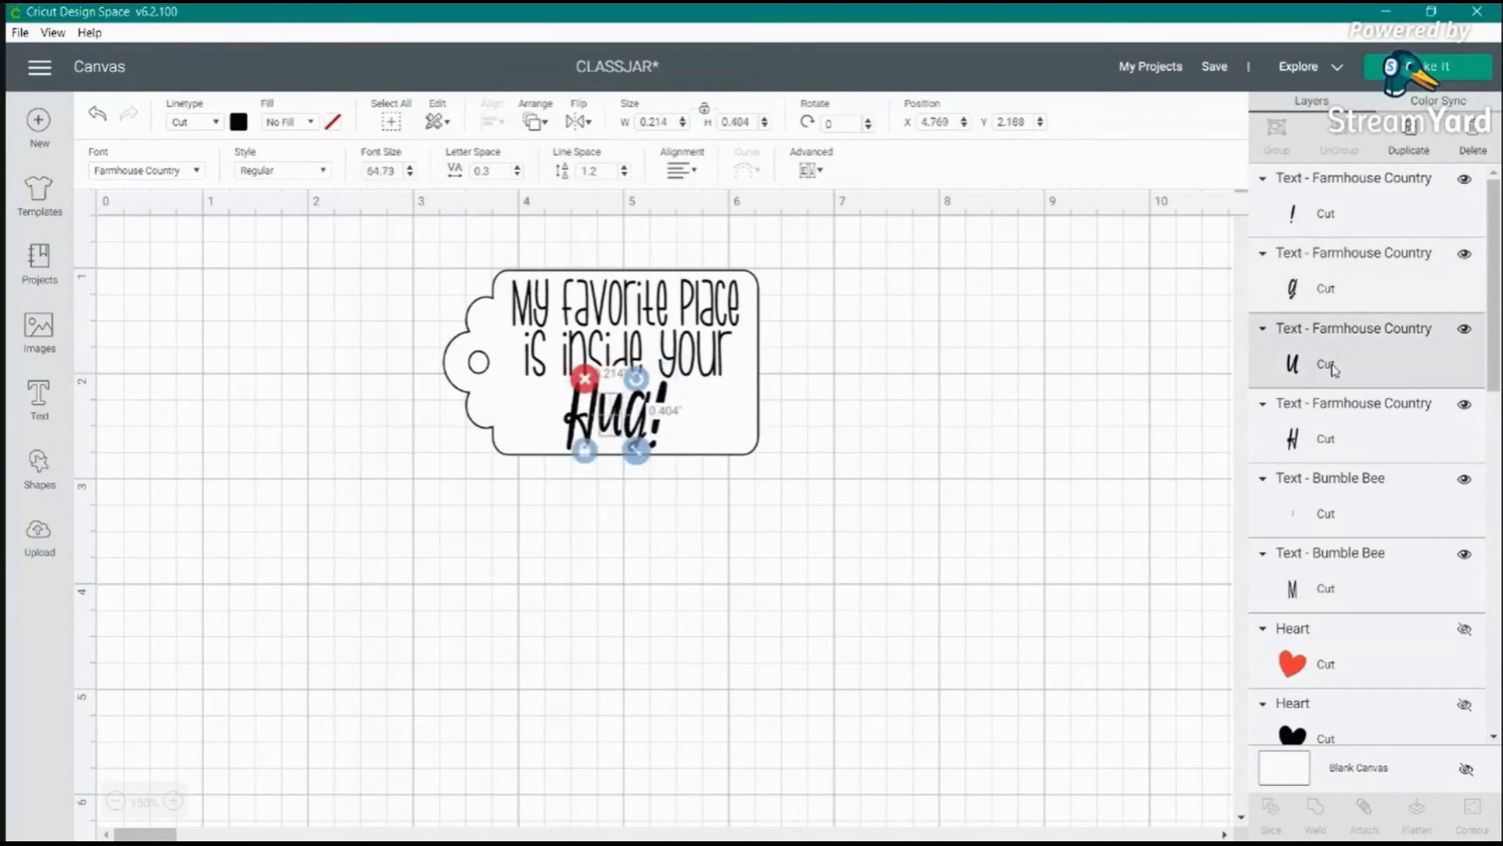
left_click(1317, 448)
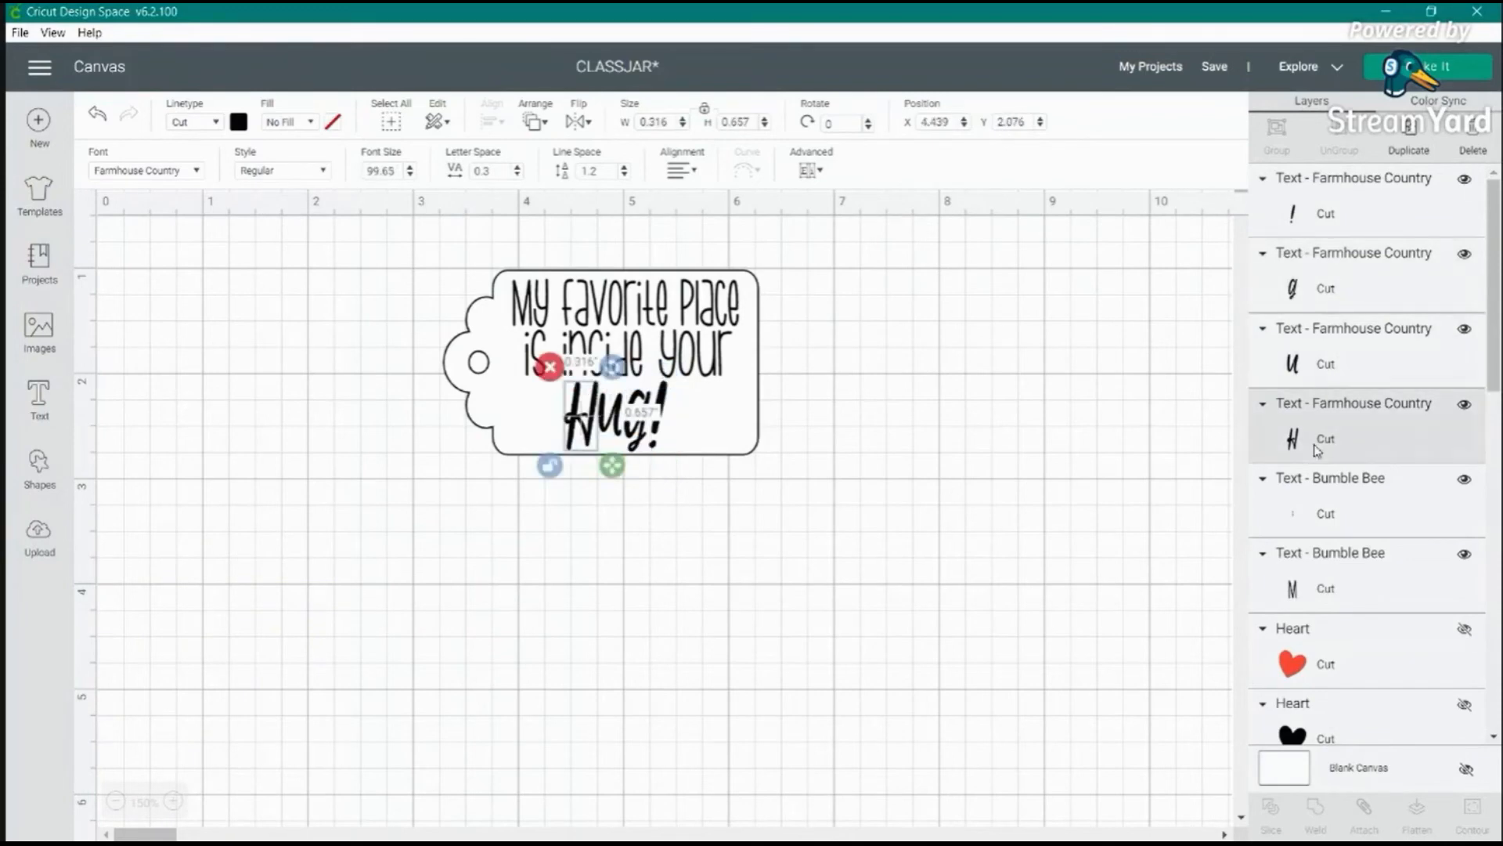
left_click(1339, 513)
left_click(1342, 573)
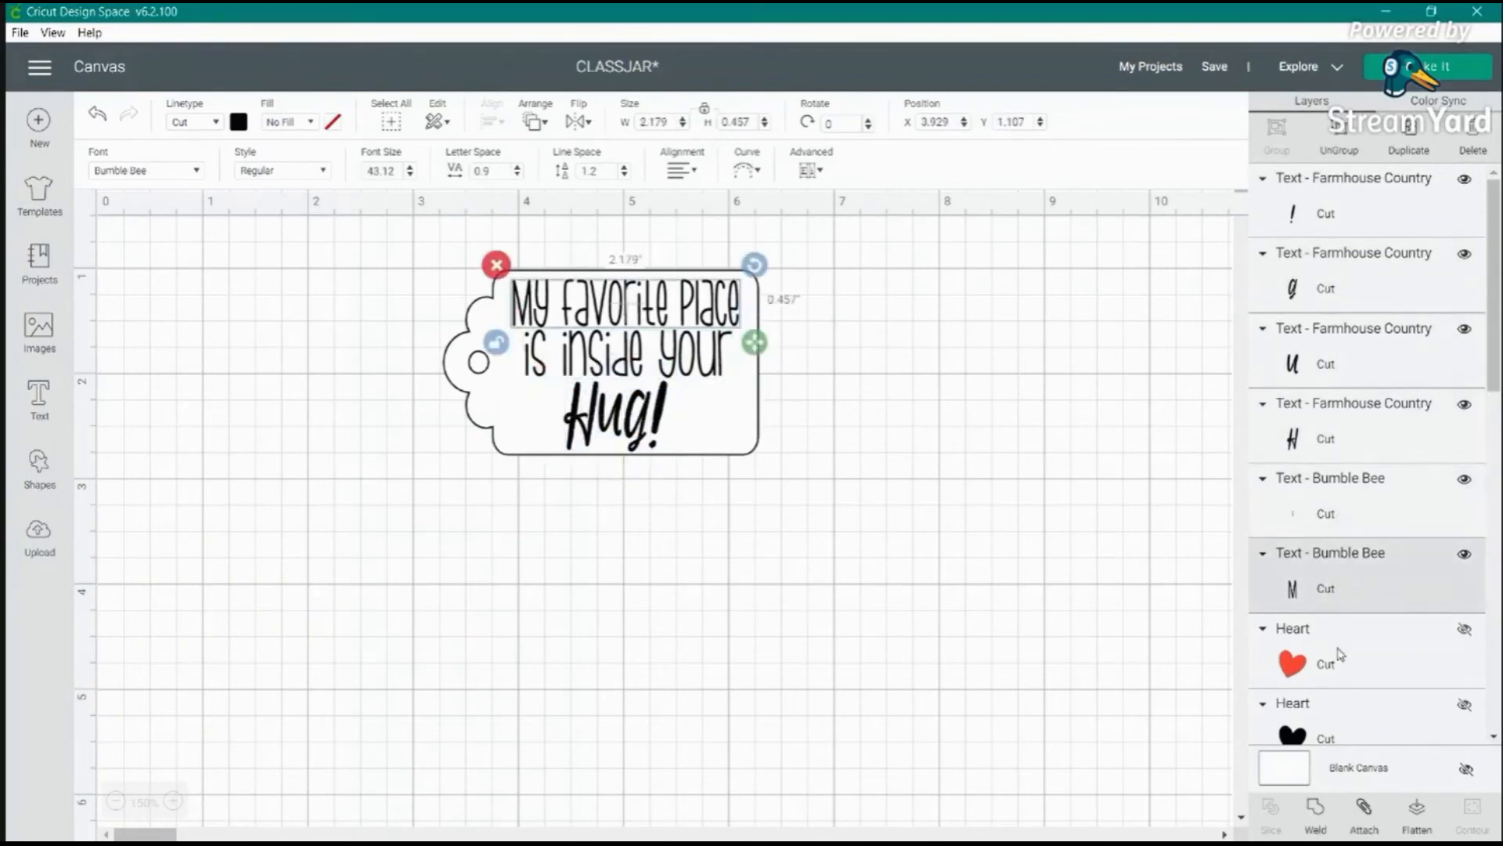
- Preview how the tag and the lettering are laid out on the cutting mats, and return to the canvas
left_click(1445, 72)
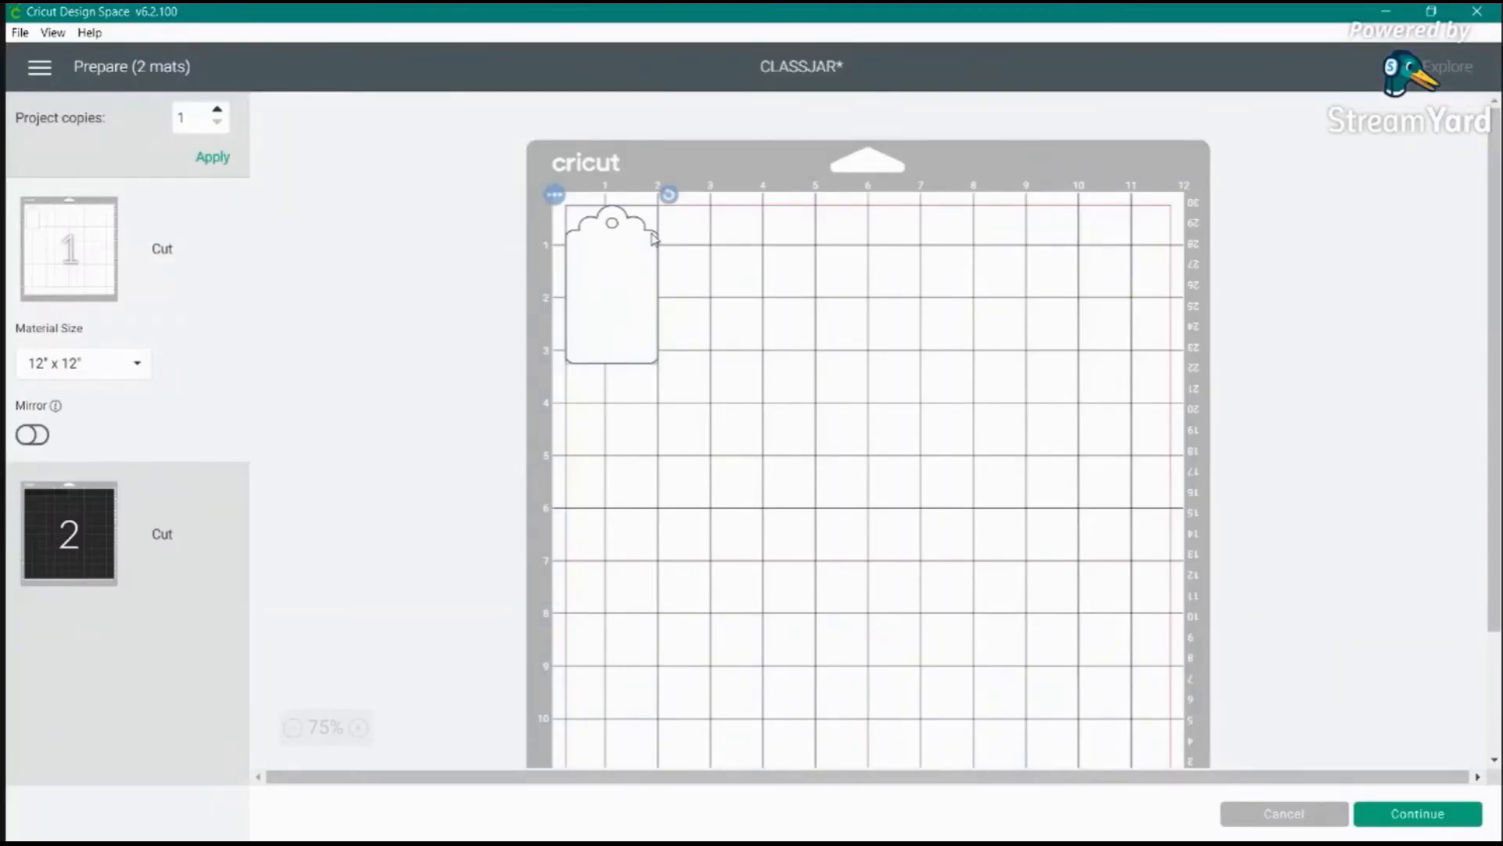
left_click(69, 534)
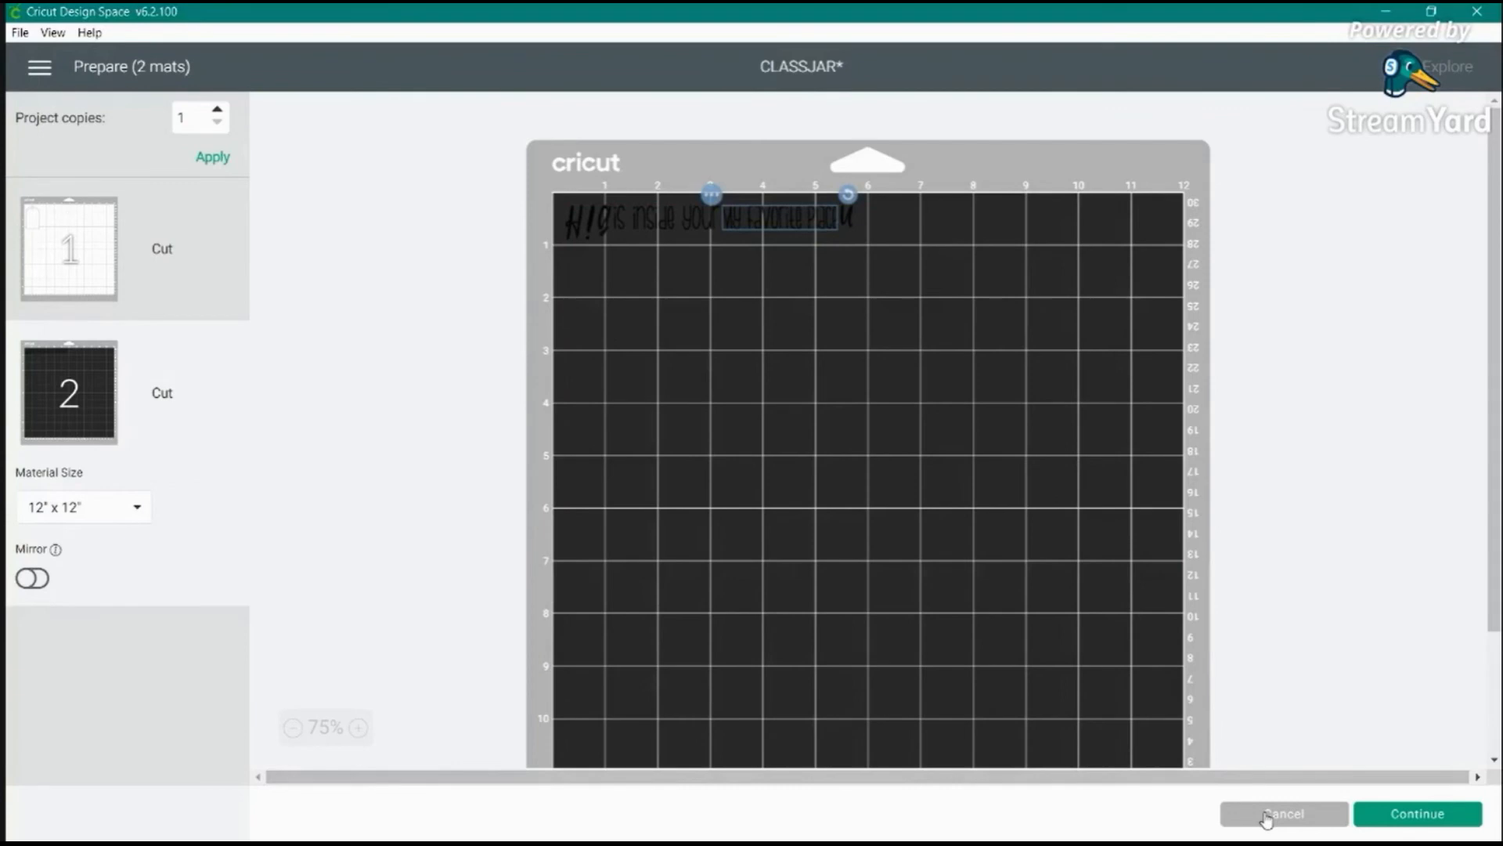
left_click(1267, 816)
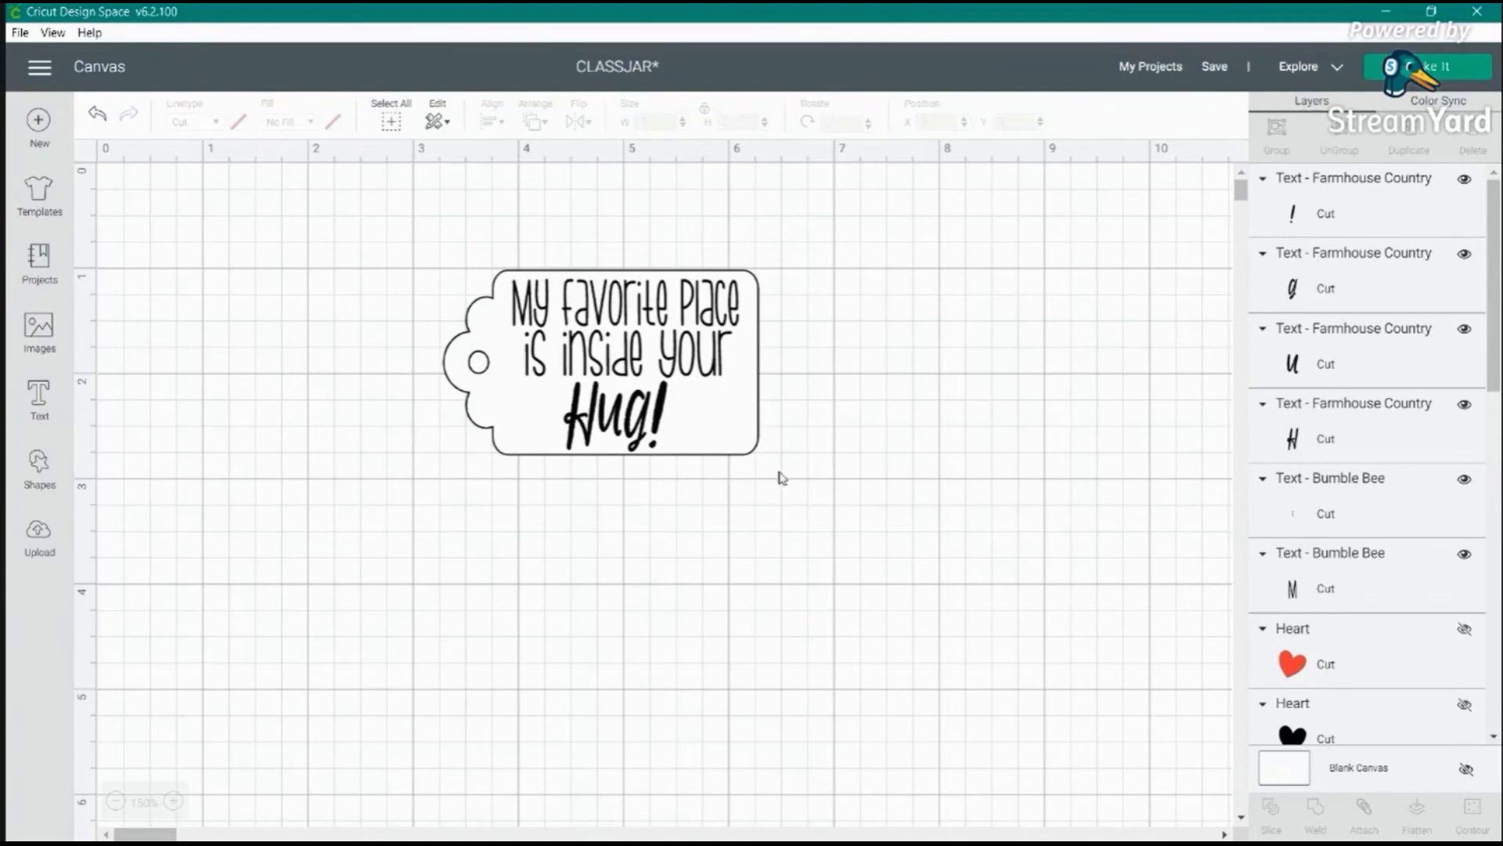
- Set the fill of the "My favorite place" line to Print
left_click_drag(779, 471, 415, 245)
left_click(778, 339)
left_click(664, 296)
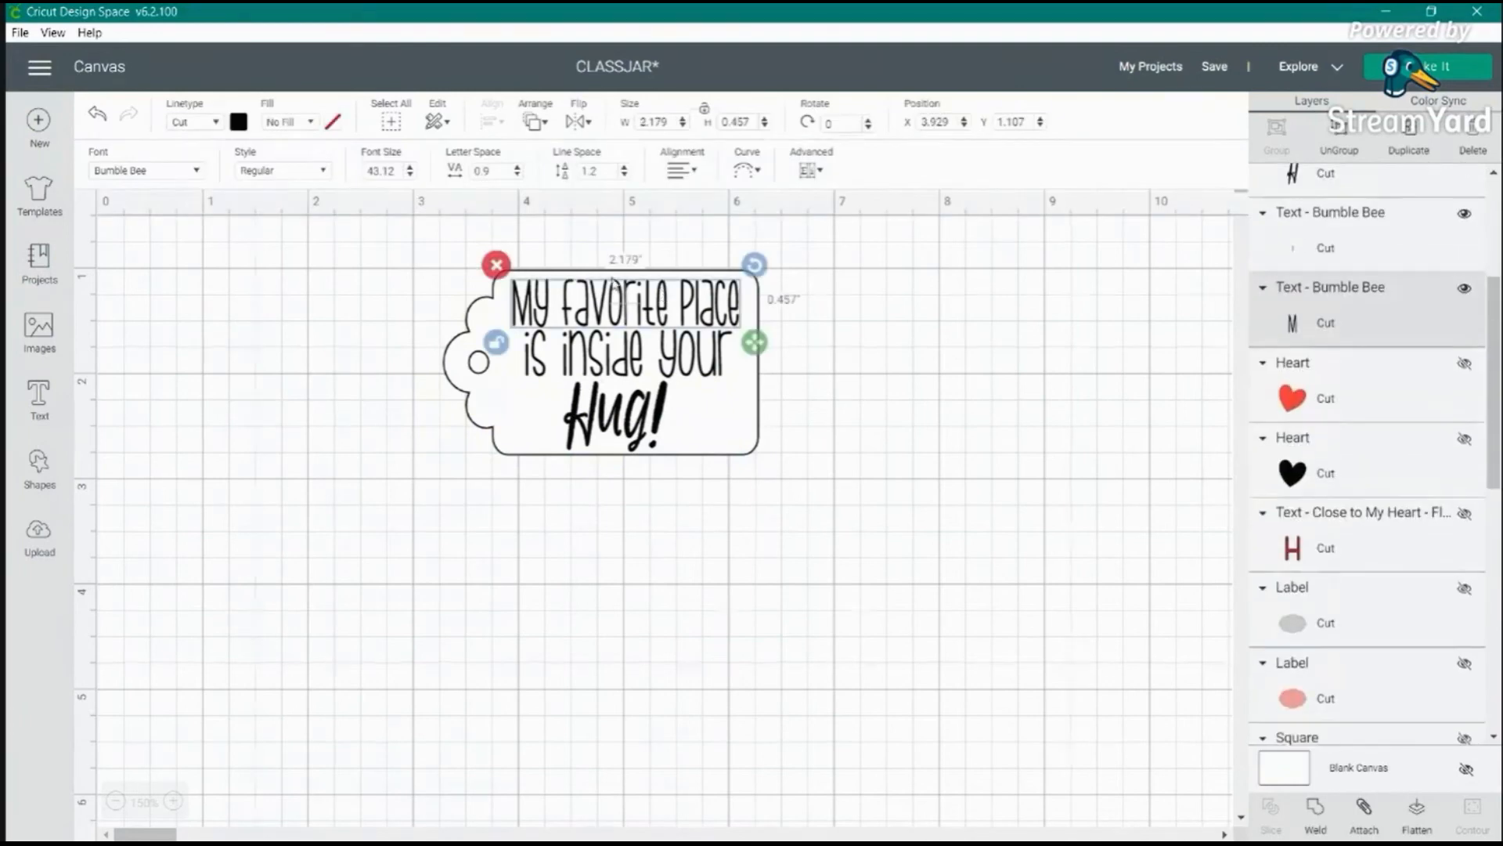
left_click(284, 123)
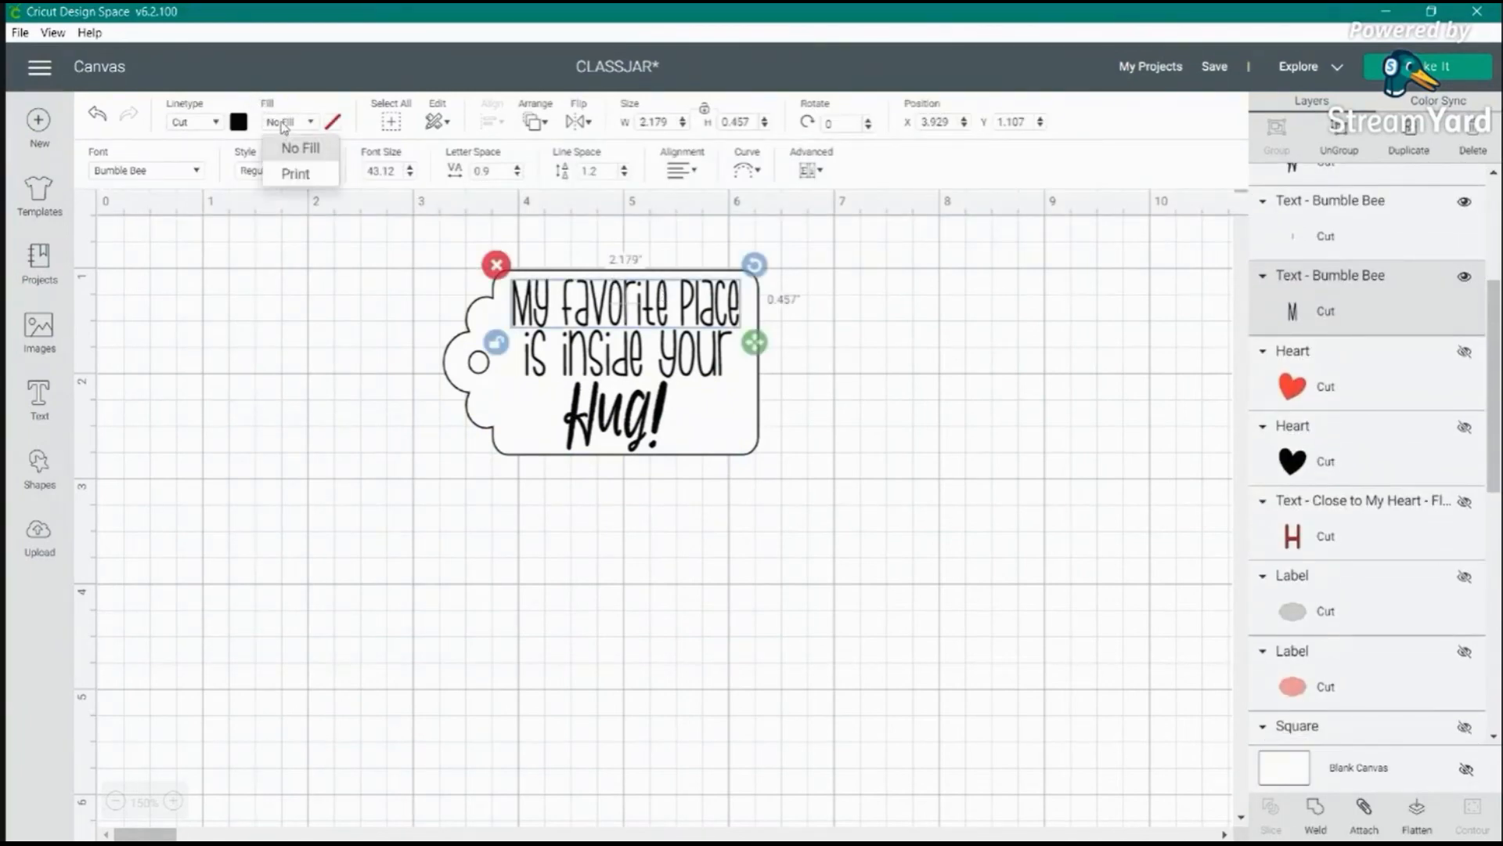
left_click(296, 173)
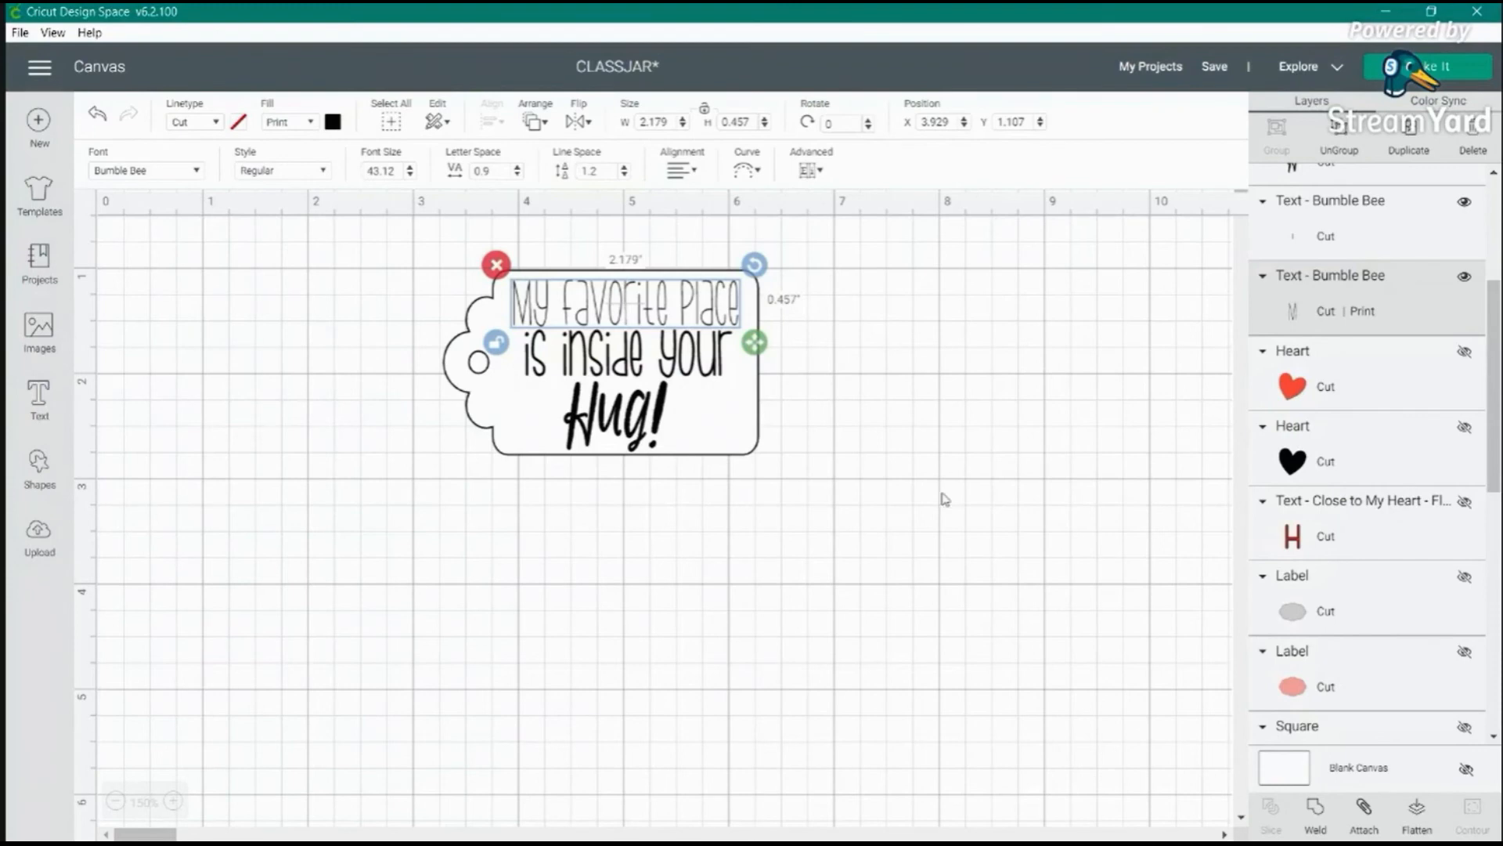
mouse_move(782, 491)
left_mouse_down()
mouse_move(587, 402)
mouse_move(386, 226)
left_mouse_up()
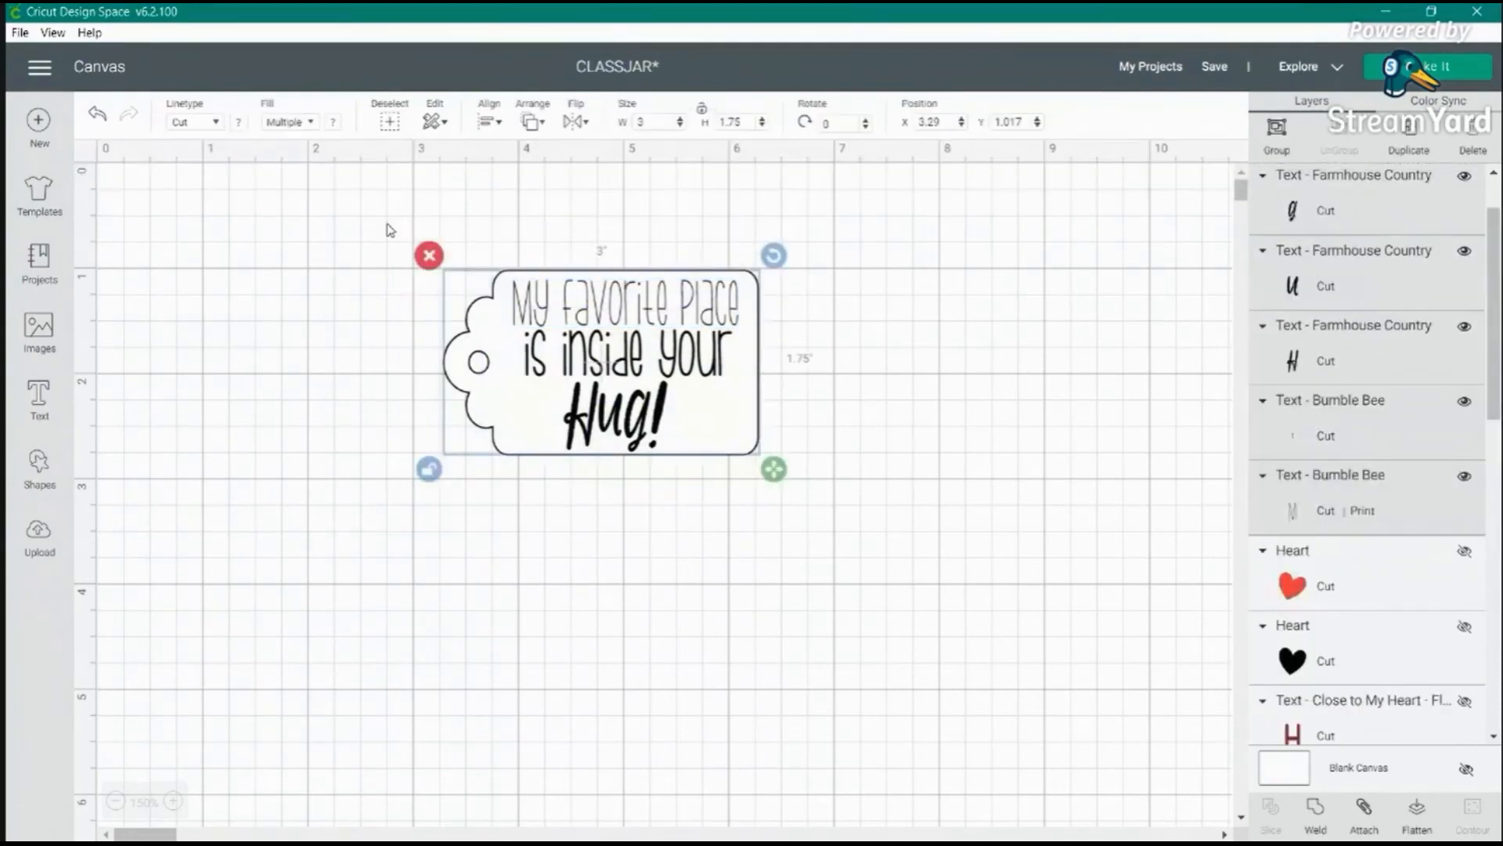
left_click(192, 124)
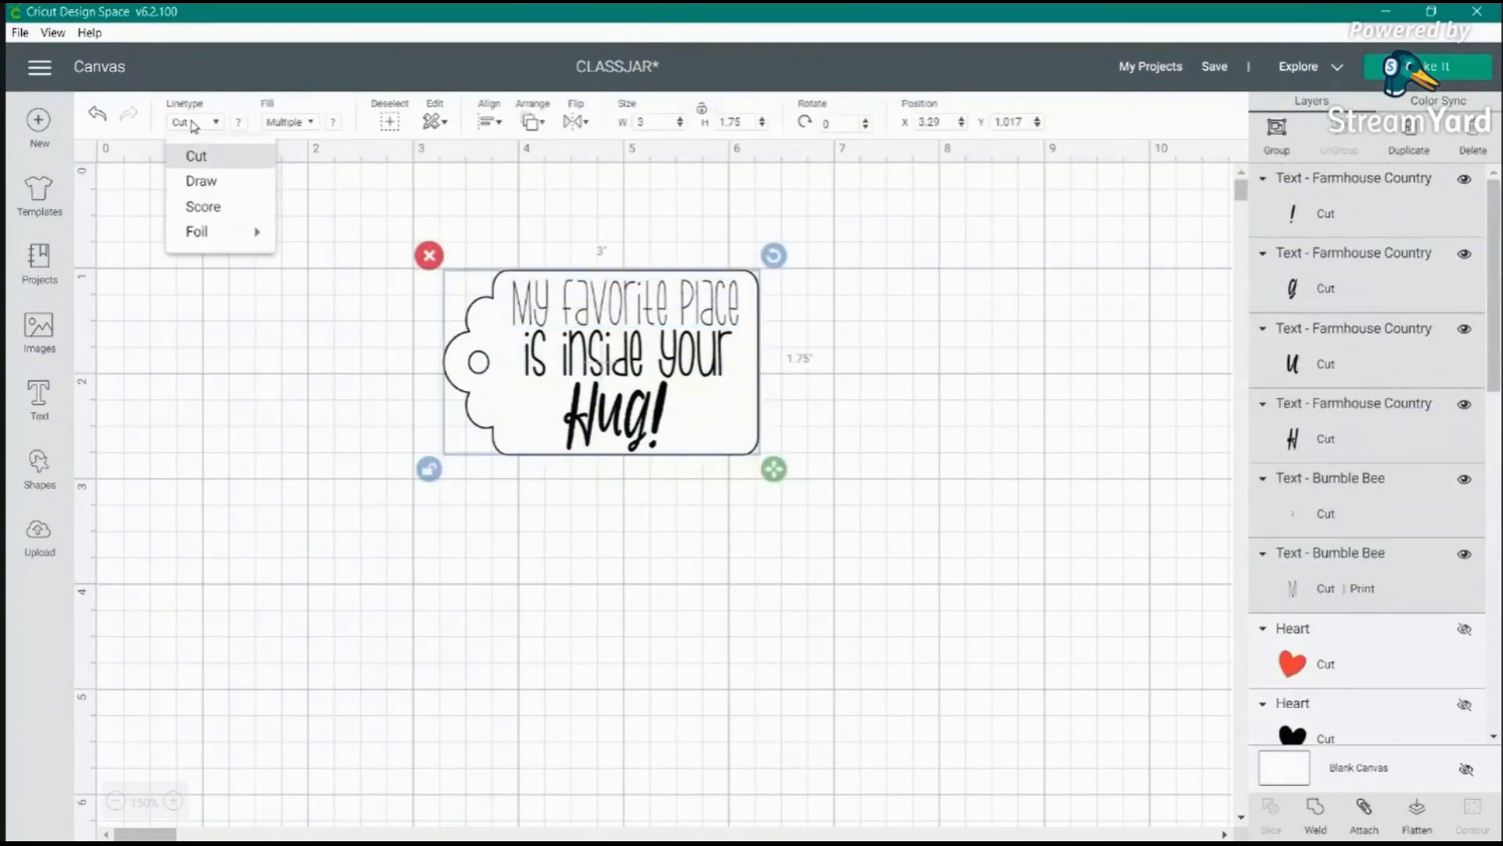
left_click(282, 124)
left_click(282, 128)
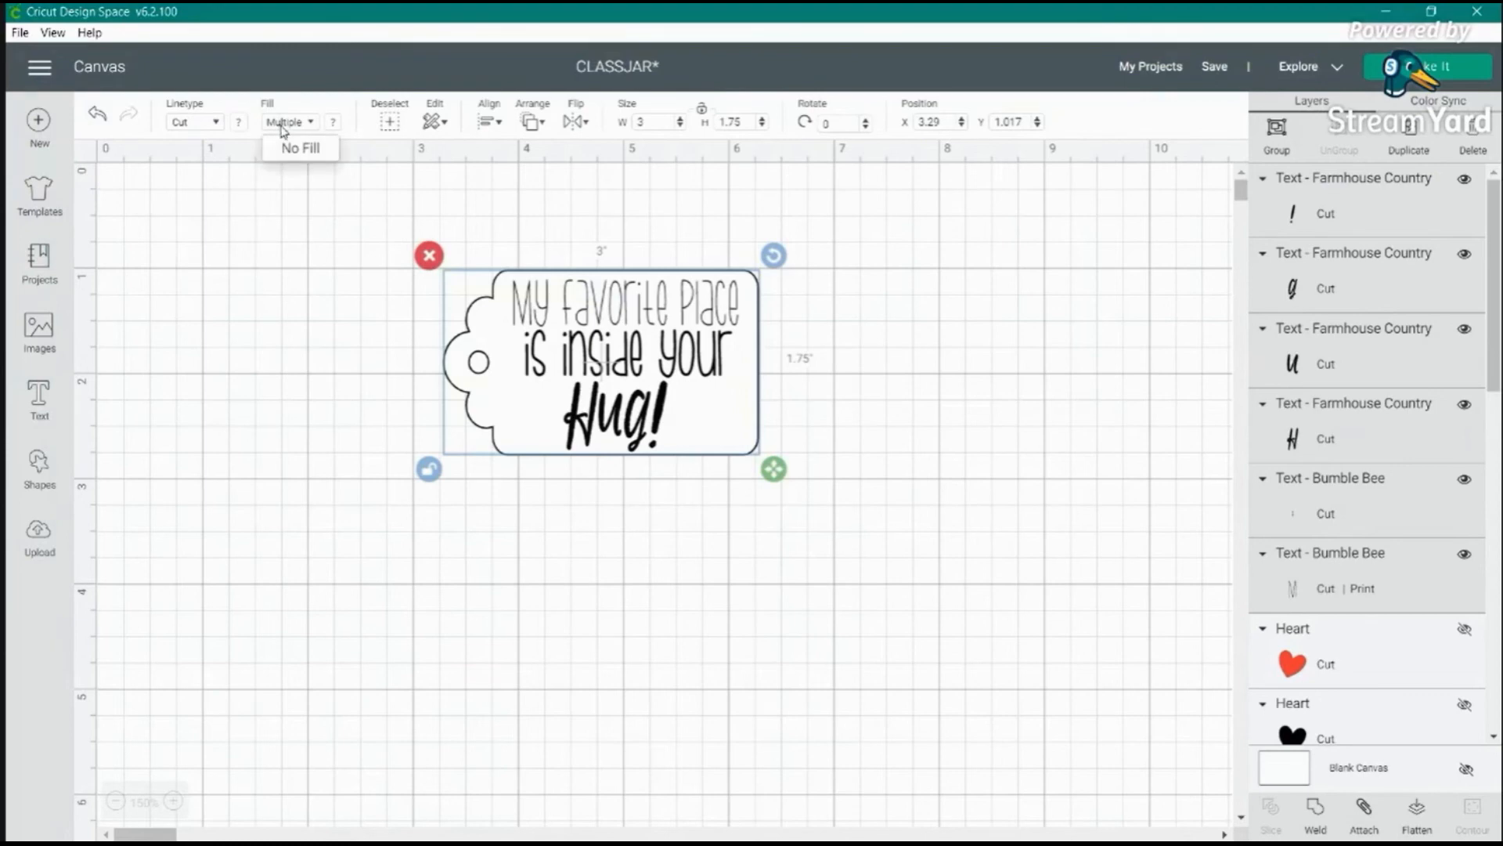
left_click(945, 376)
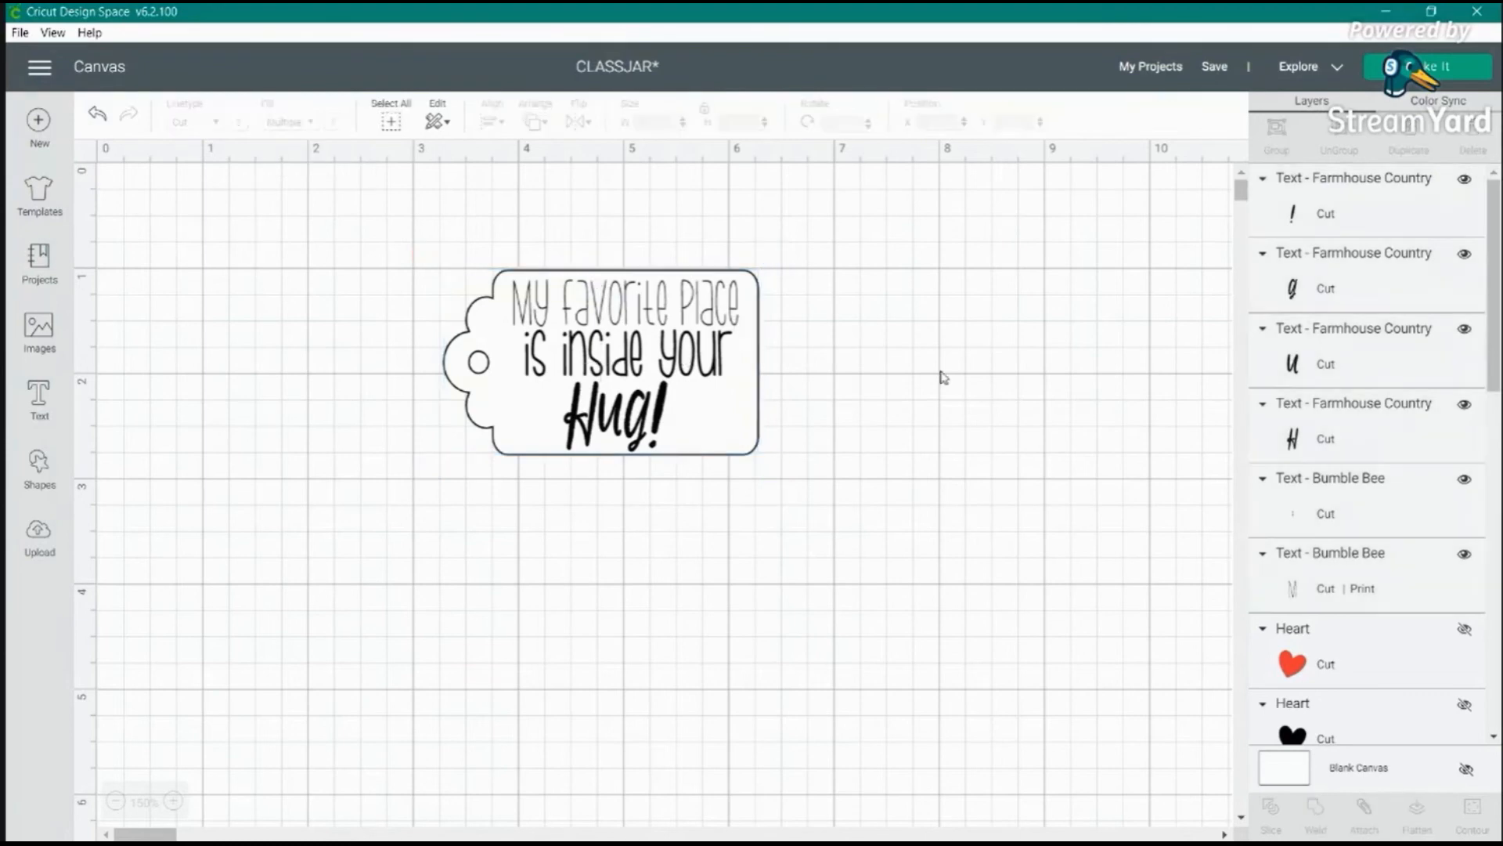
- Set the fill of the "is inside your" line on the tag to Print
left_click(701, 378)
left_click(291, 123)
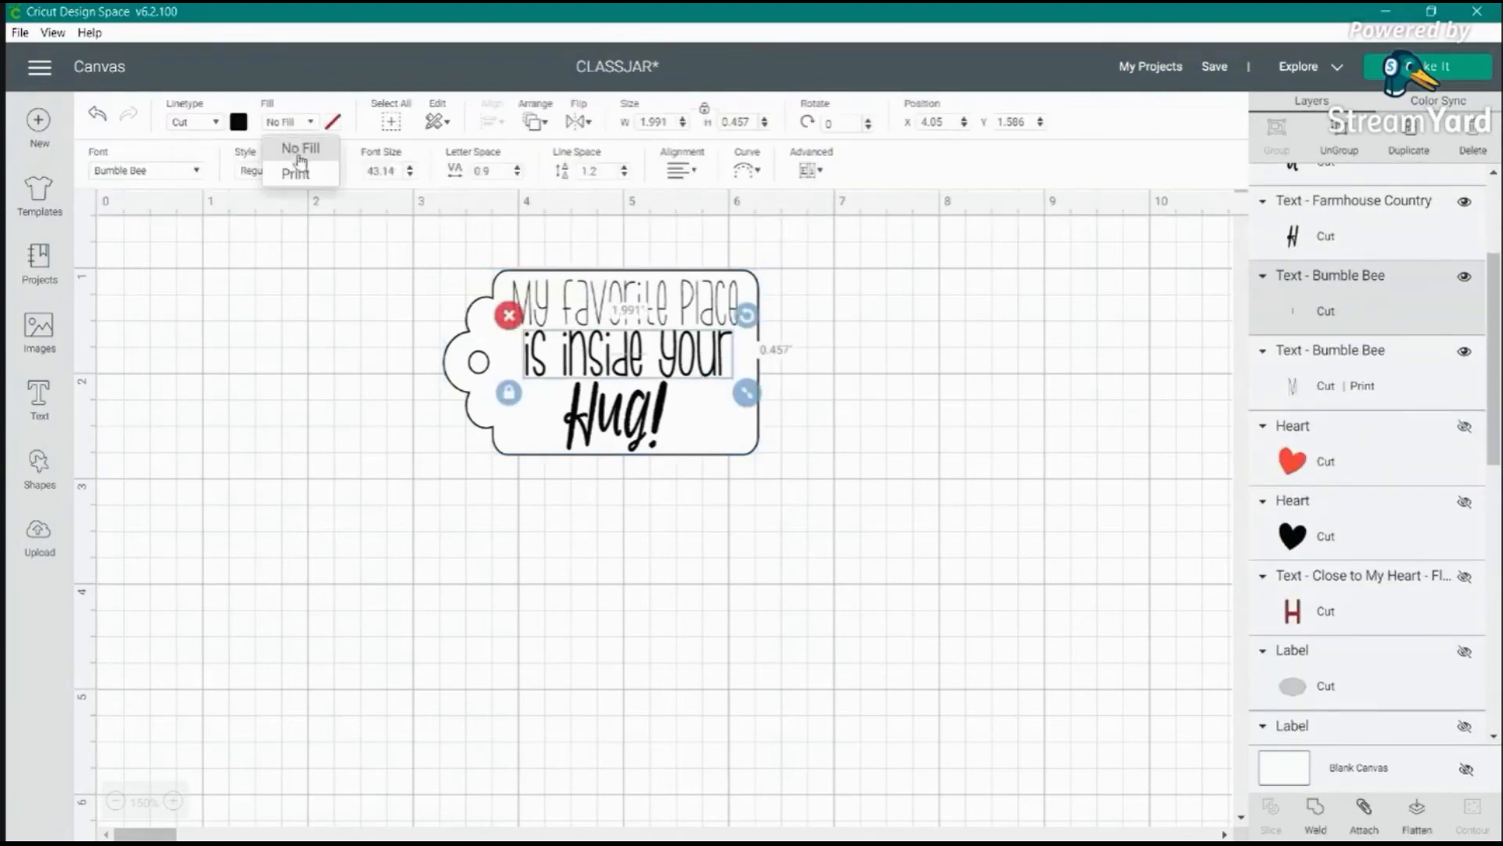
left_click(295, 174)
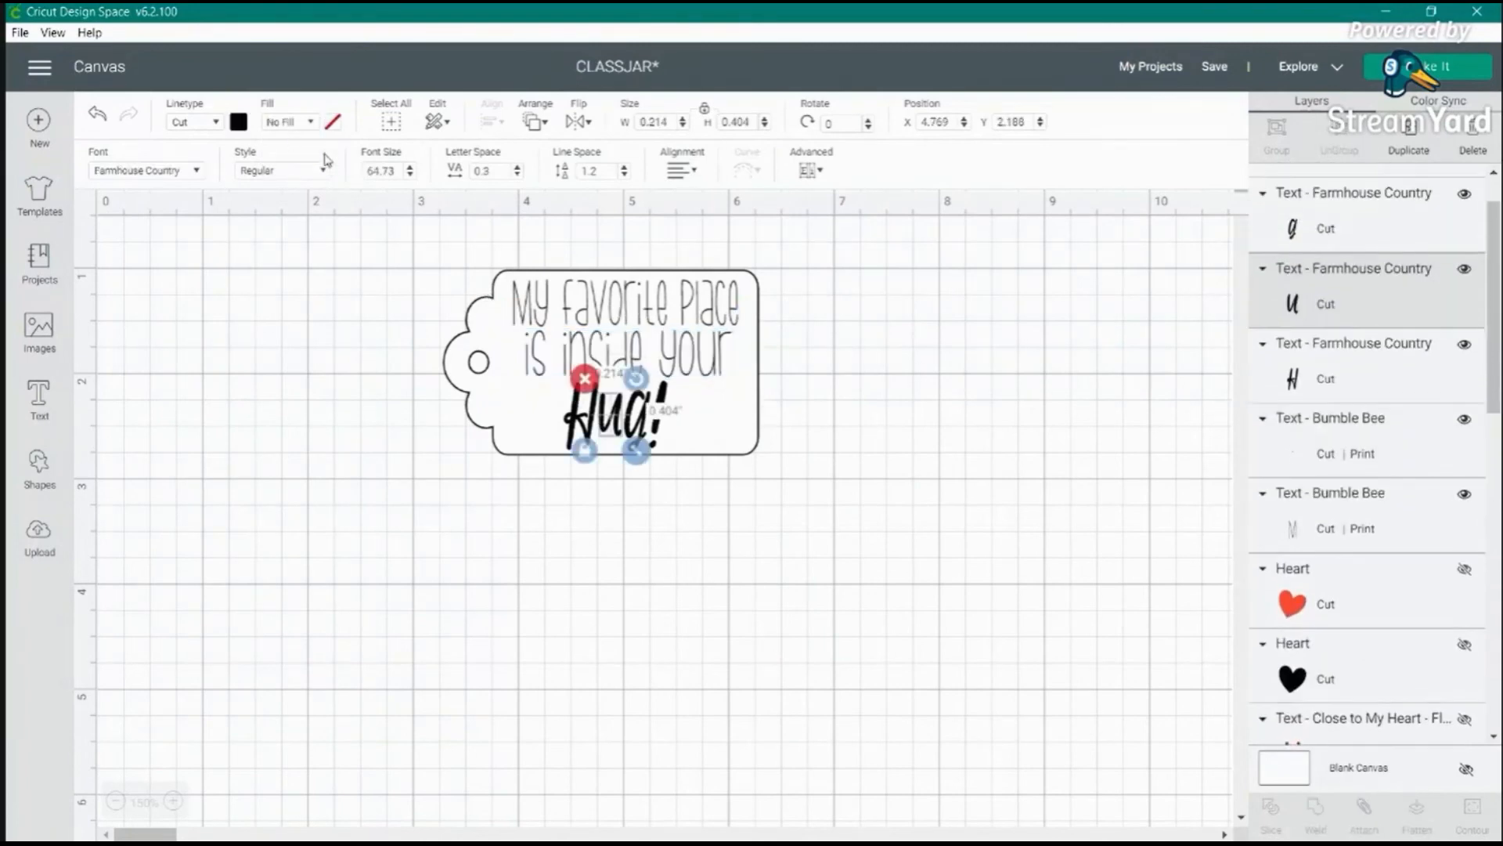
- Try setting the fill of the single letter u in "Hug!" to Print, and undo that fill change
left_click(288, 122)
left_click(302, 175)
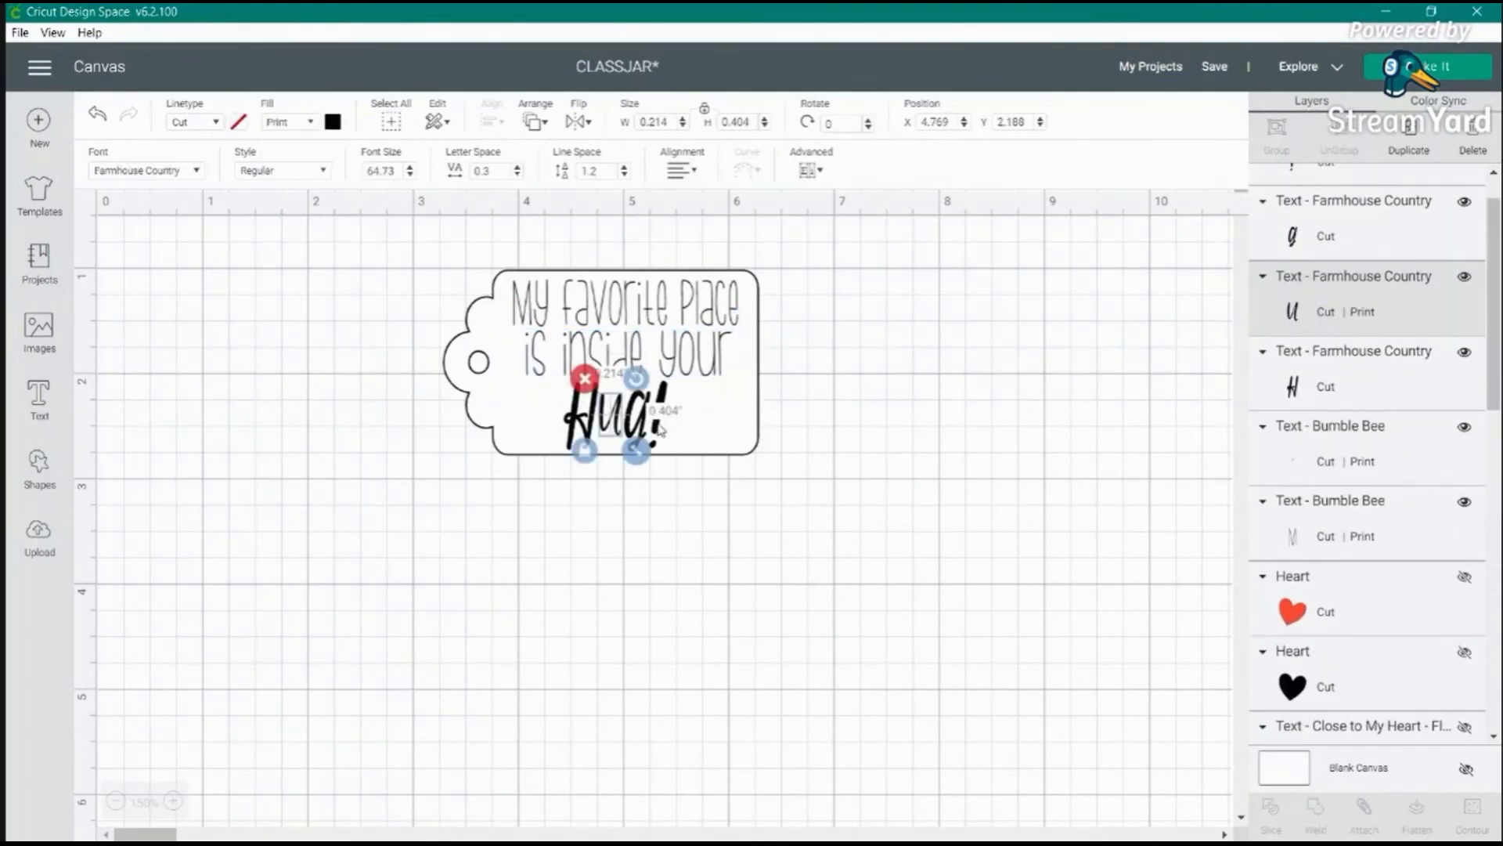
left_click(684, 536)
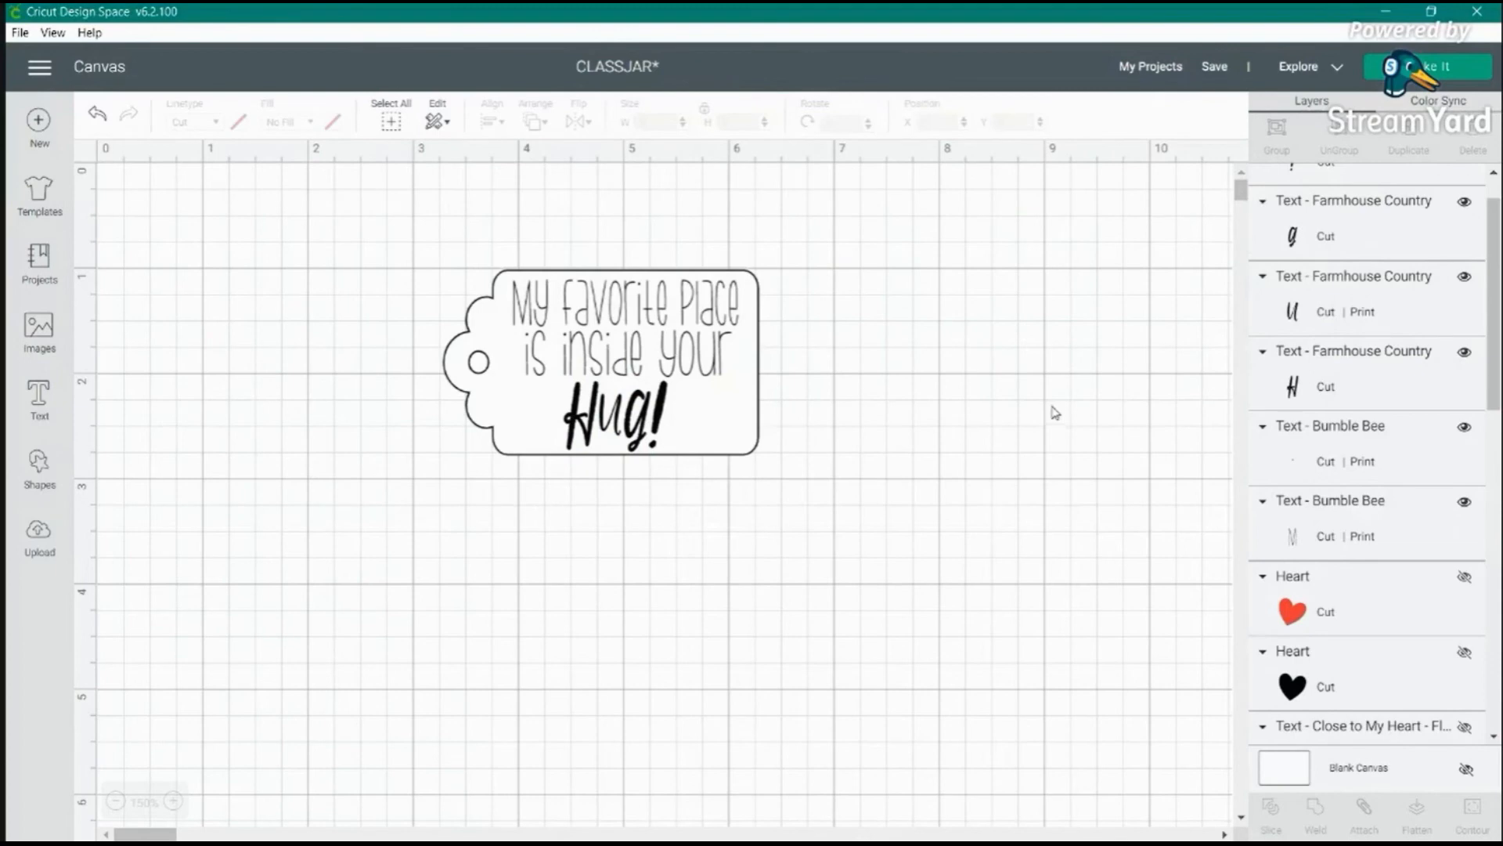
left_click(1331, 387)
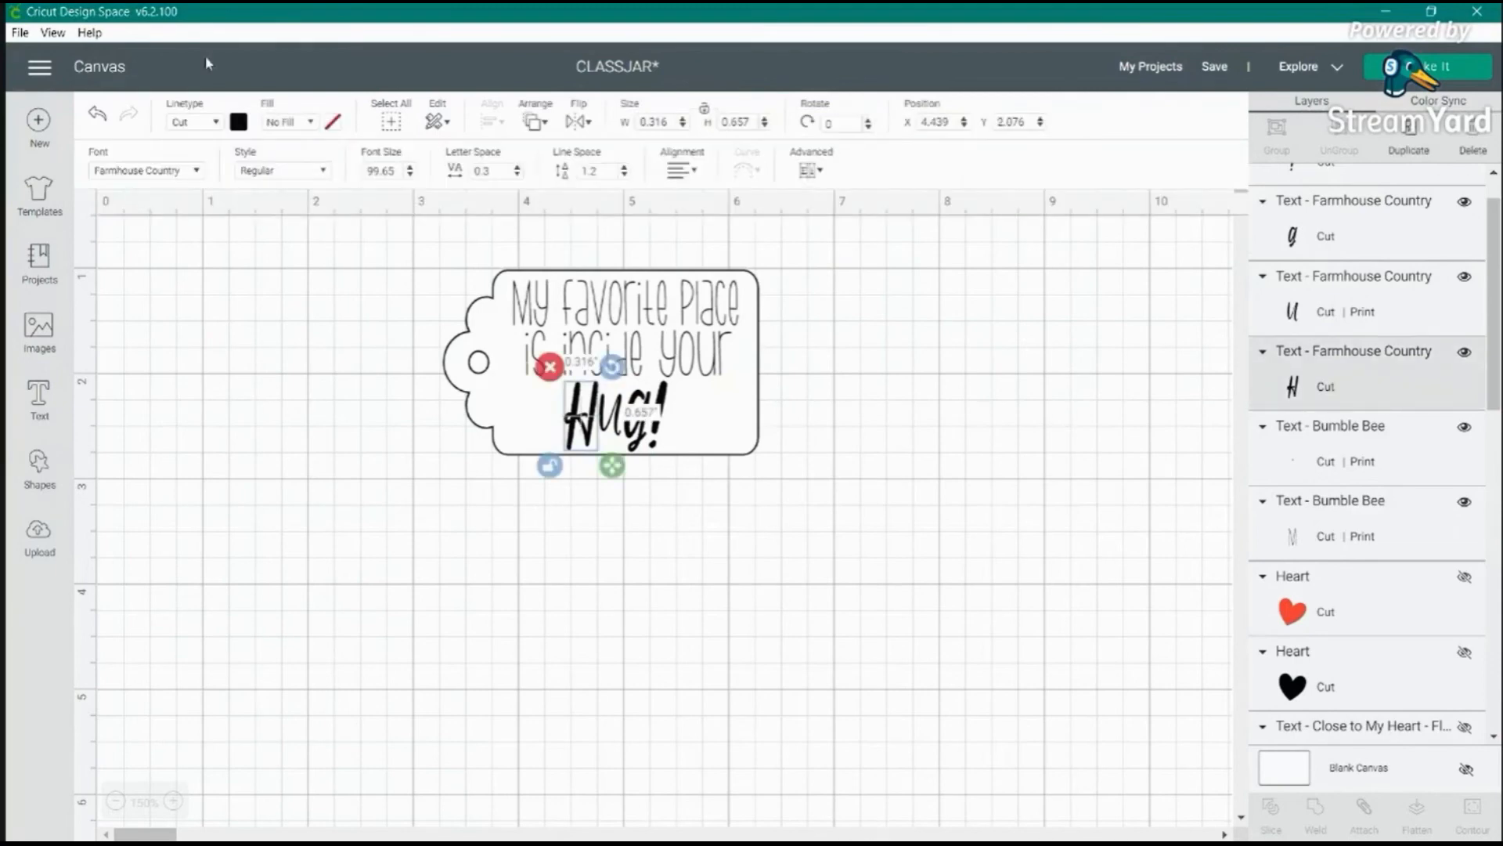
left_click(98, 114)
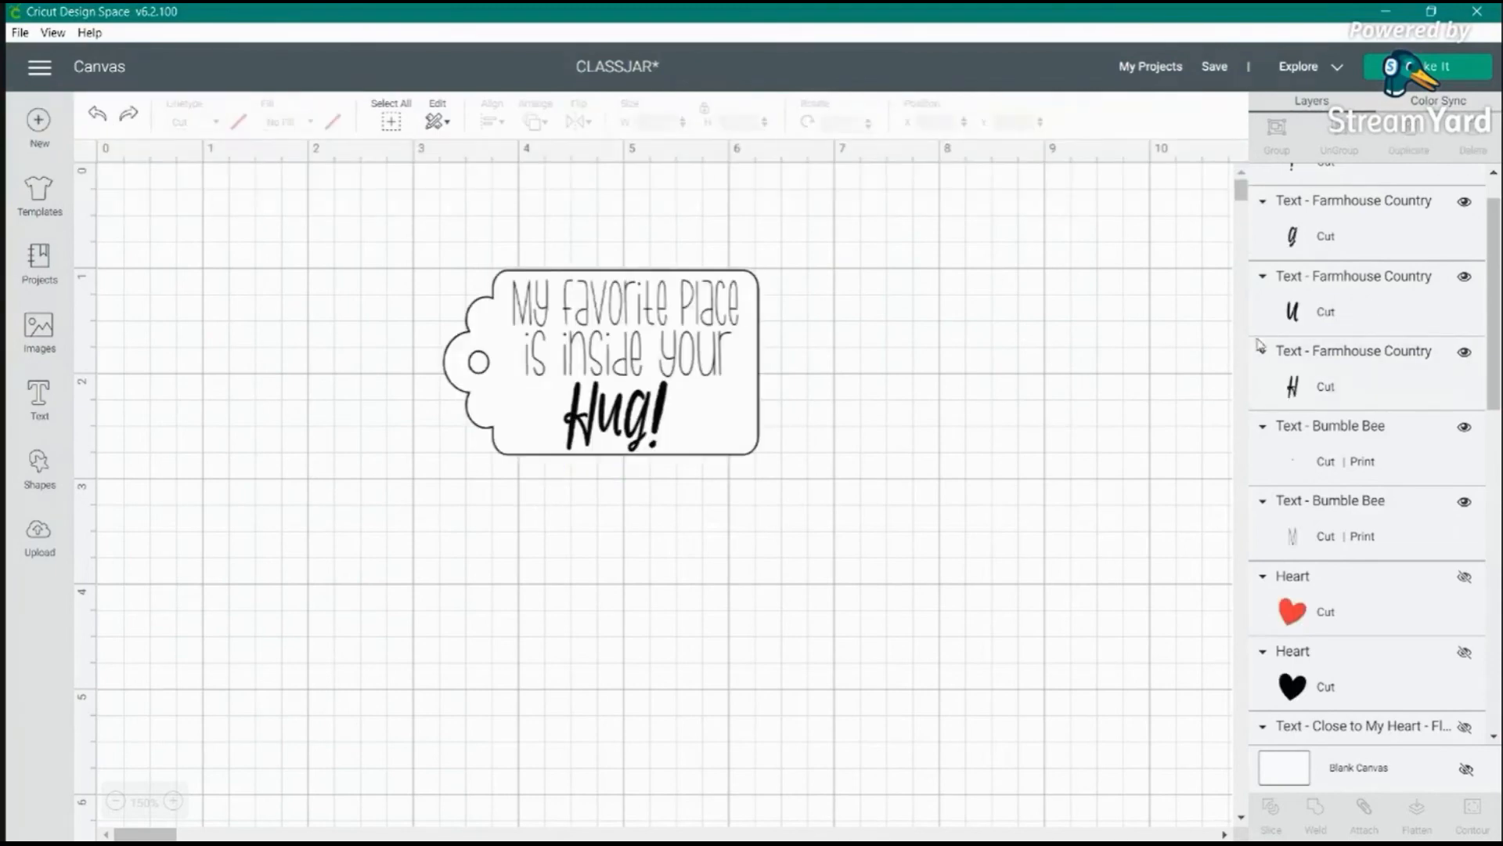
- Group the four separate characters of "Hug!" and set the group's fill to Print
left_click(1357, 387)
left_click(1360, 313, "shift")
left_click(1345, 190, "shift")
left_click(1343, 180, "shift")
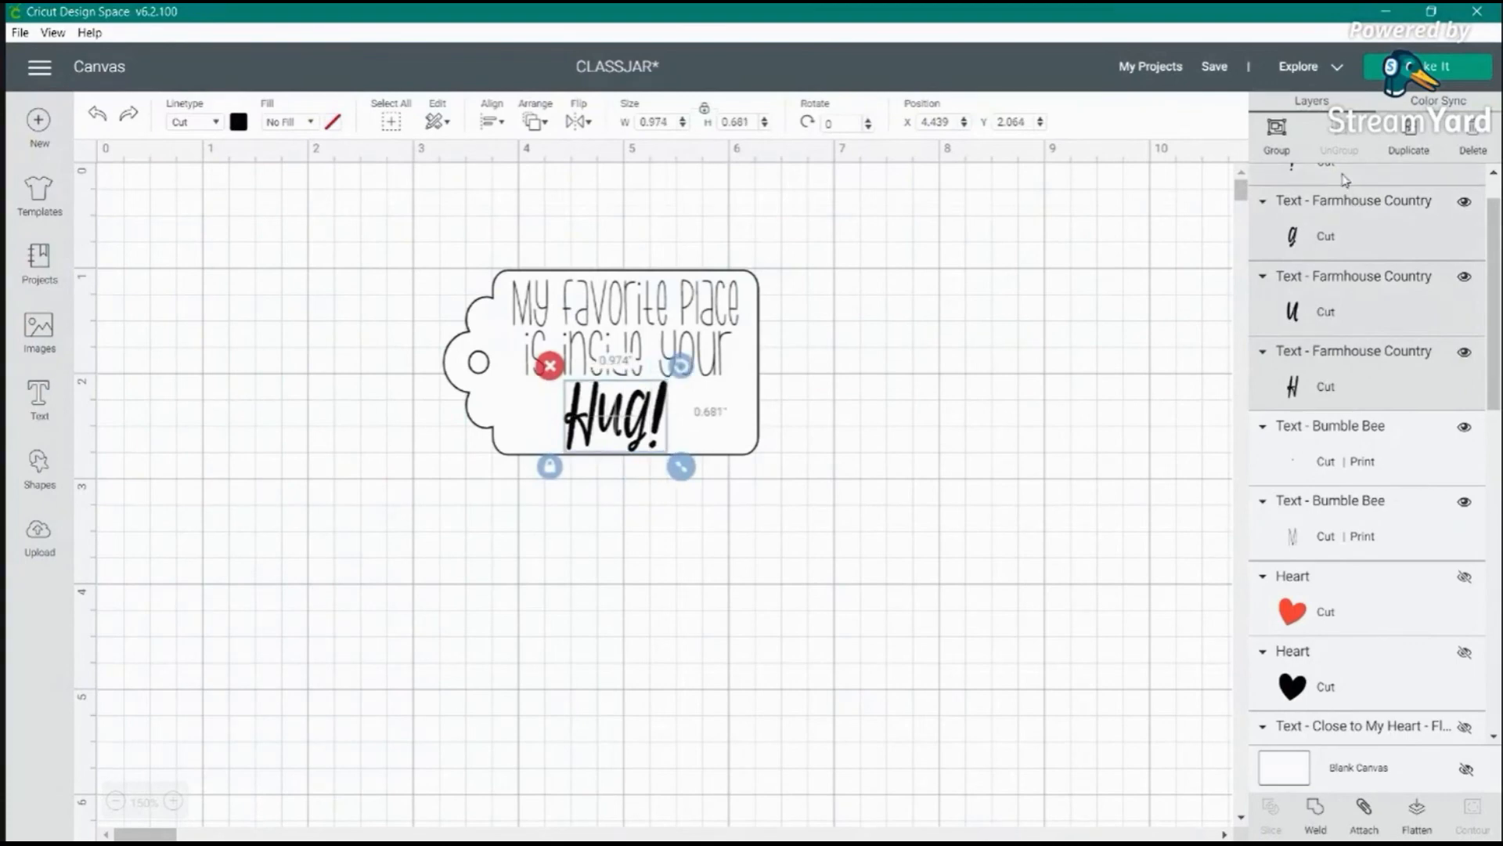
left_click(1277, 131)
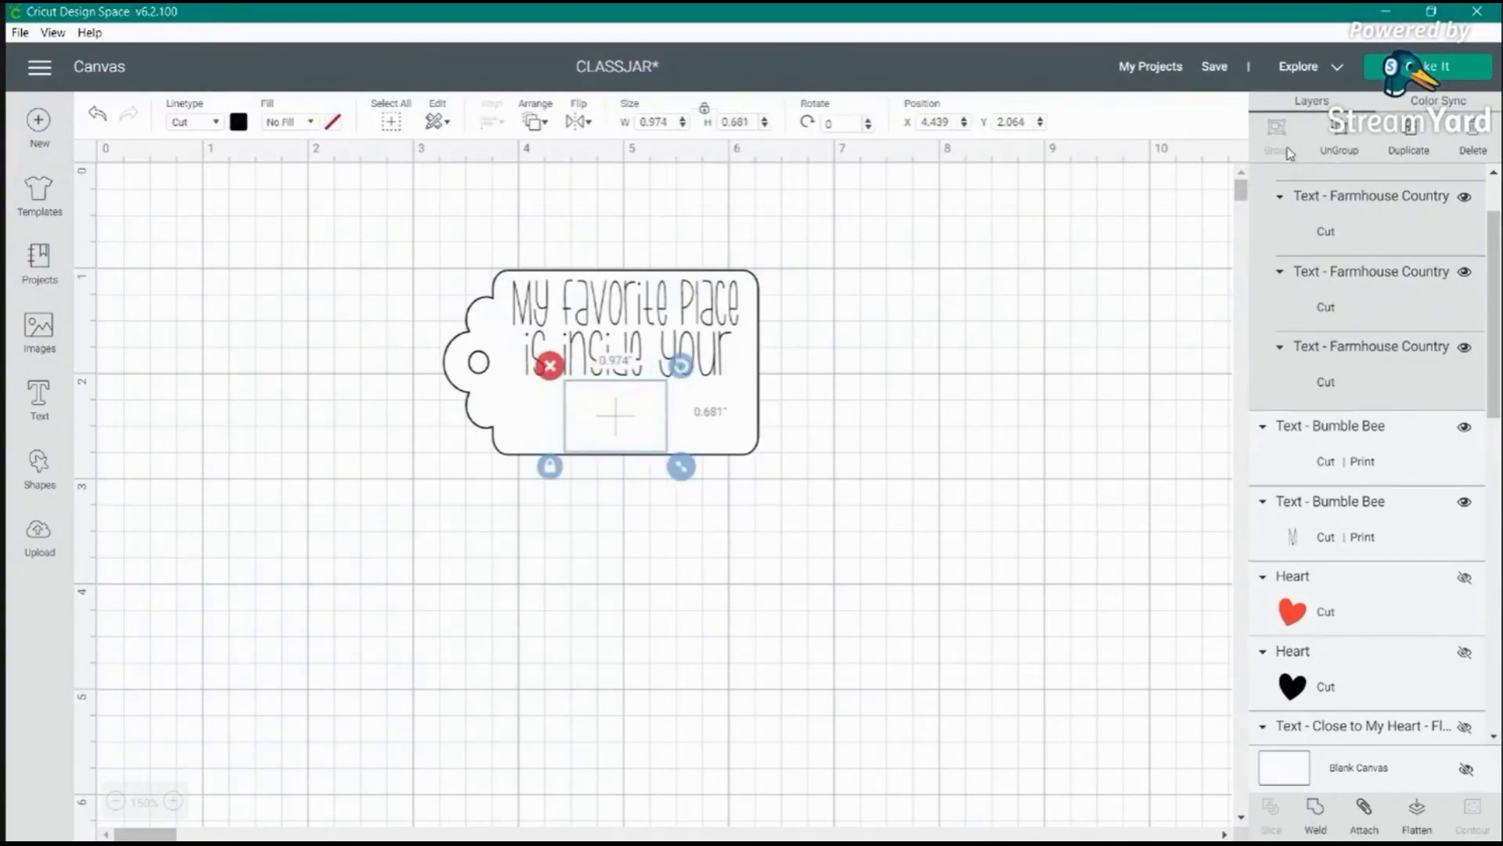
left_click(293, 124)
left_click(295, 167)
left_click(744, 447)
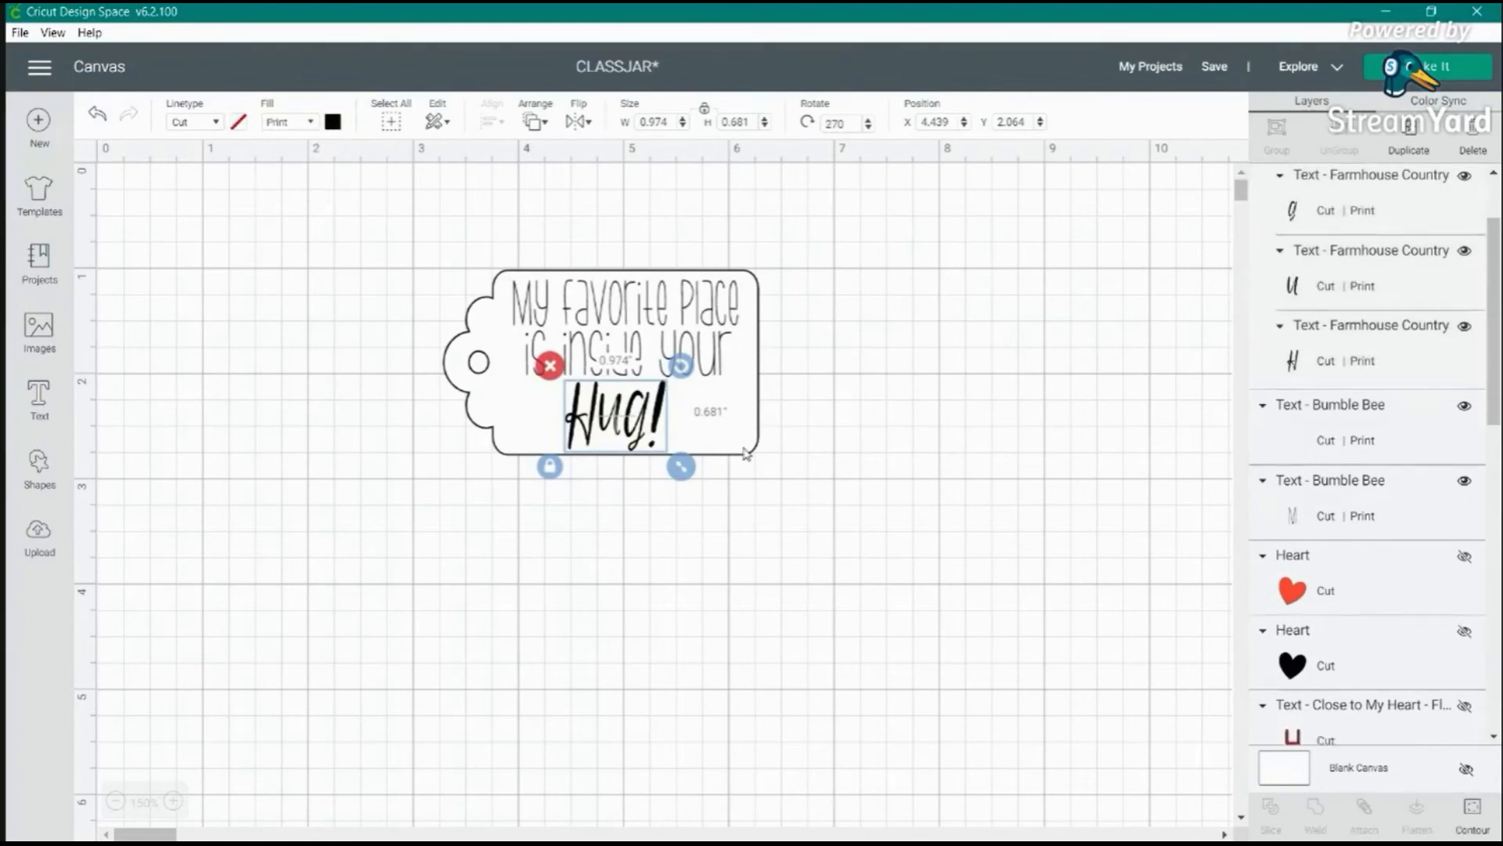
- Examine the linetype and fill of each lettering layer, and preview how the pieces are laid out on the cutting mats
scroll(1347, 416, "up", 15)
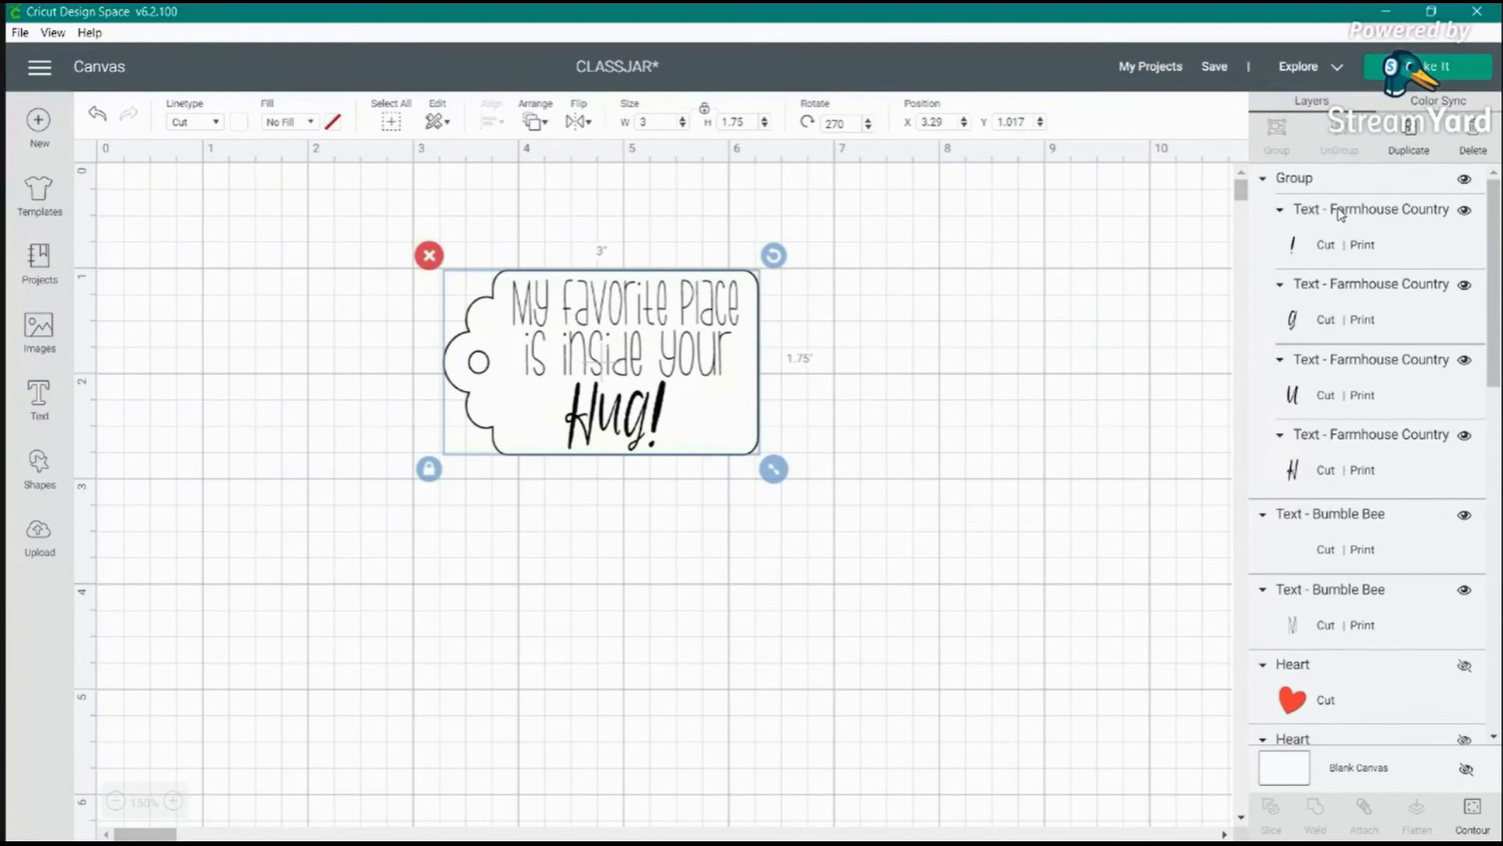
left_click(1323, 249)
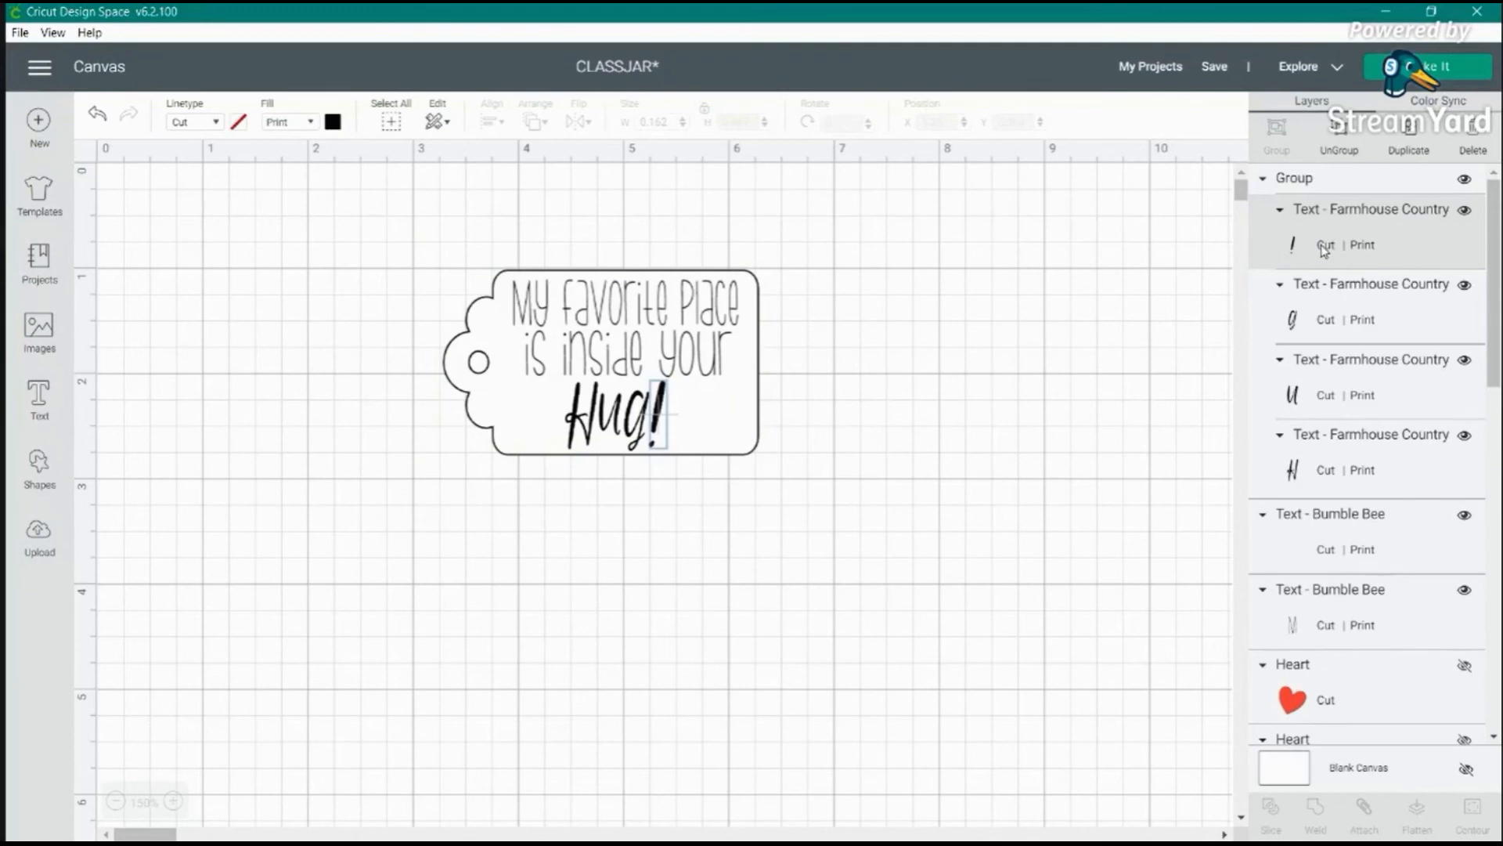
left_click(1337, 317)
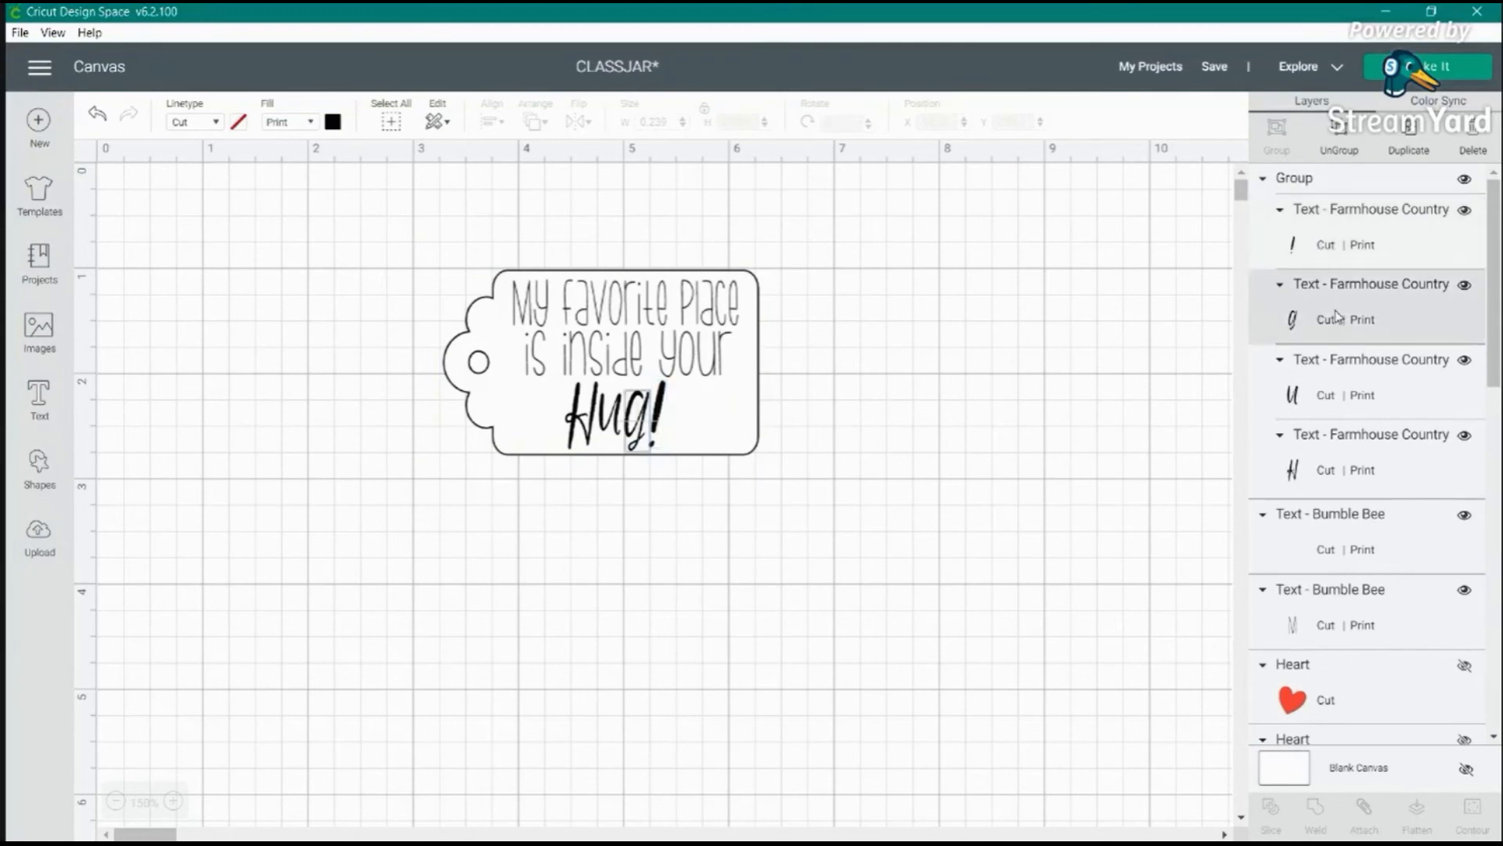
left_click(1335, 392)
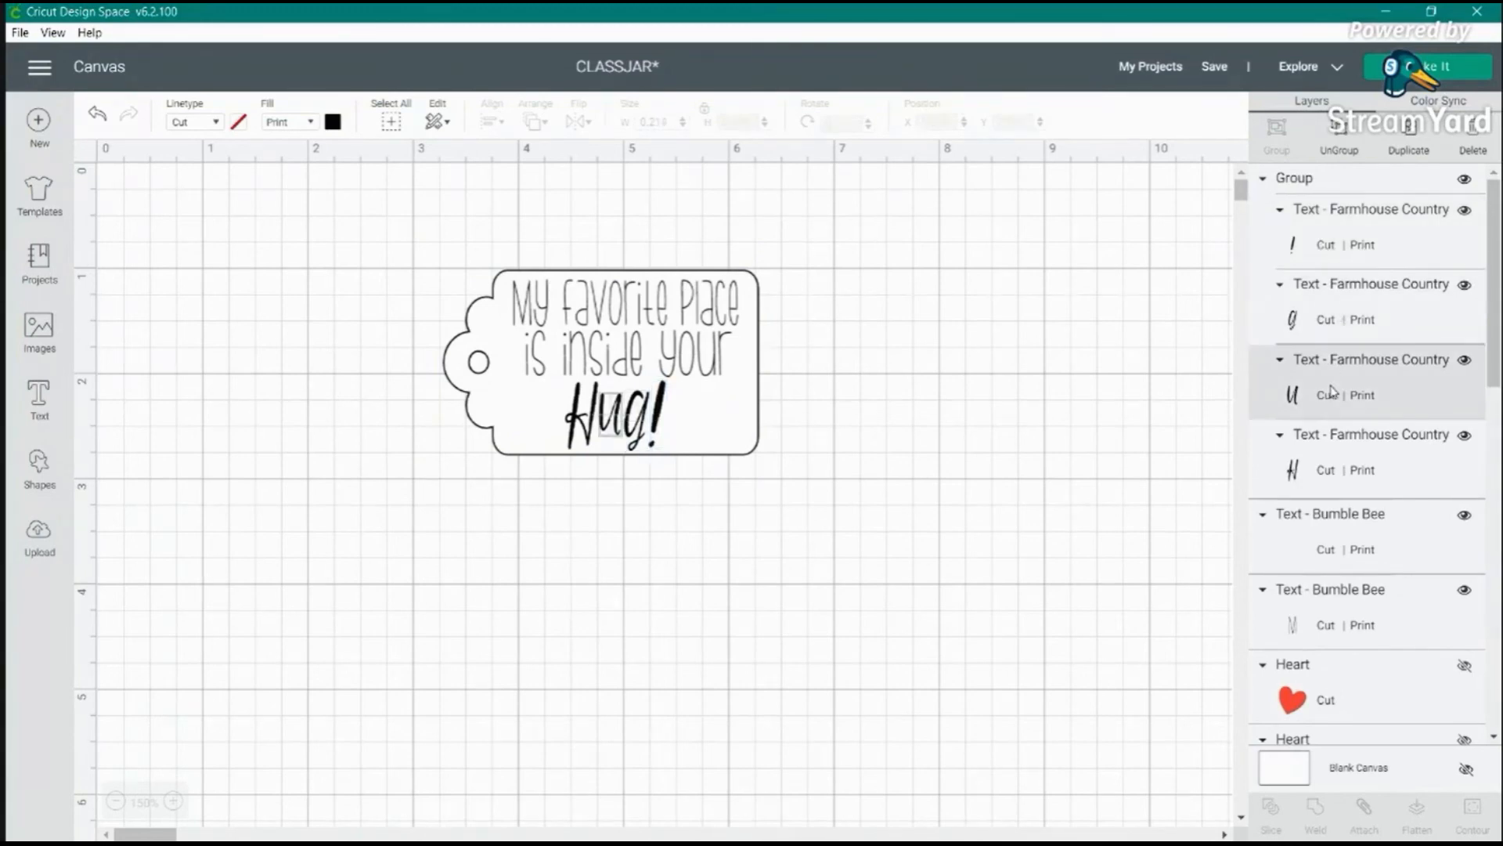
left_click(1325, 462)
scroll(1325, 461, "down", 3)
left_click(1333, 366)
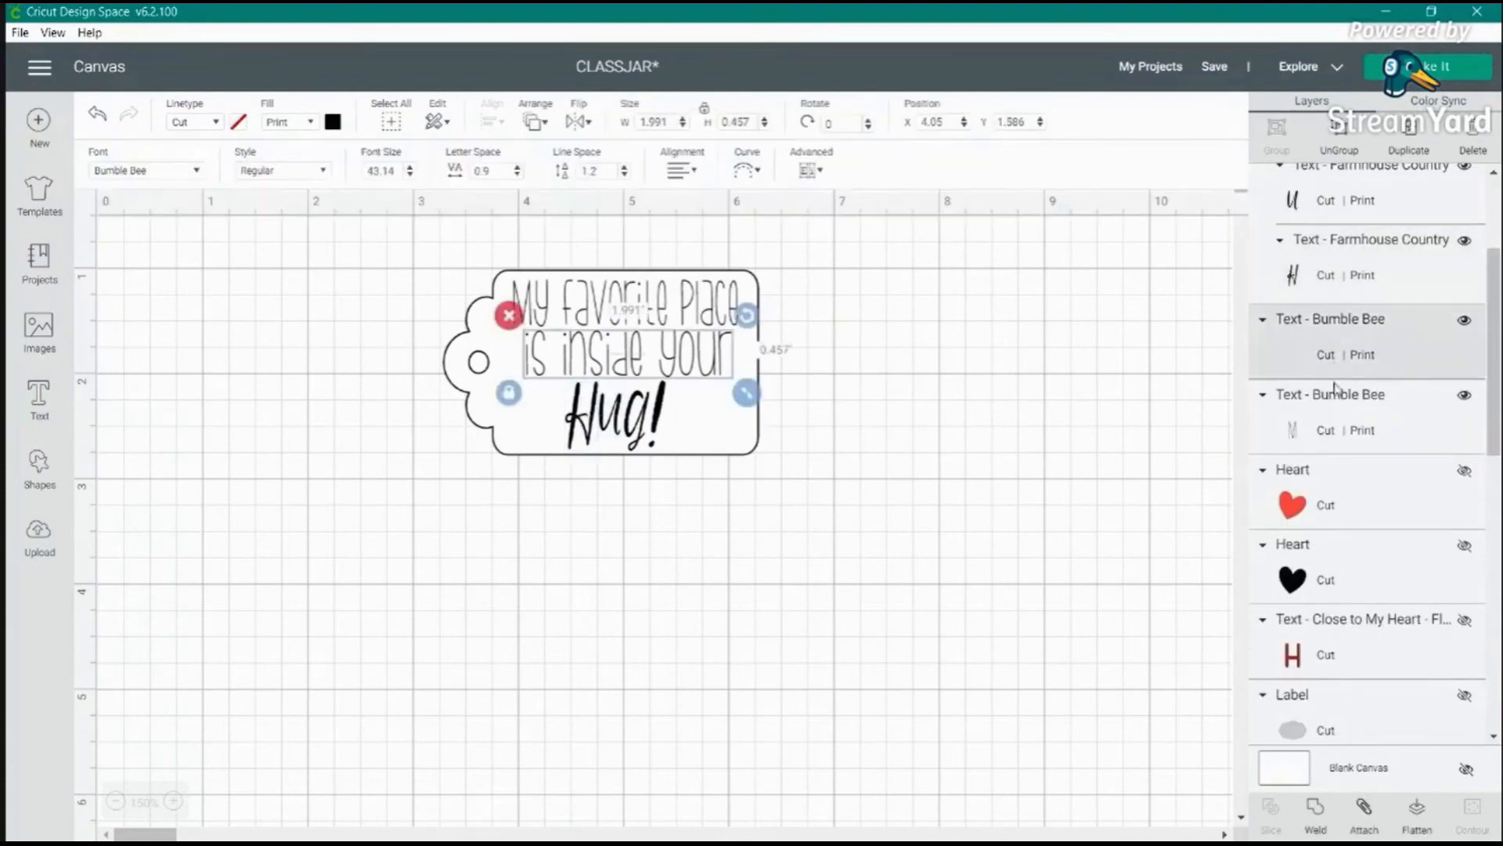
left_click(1331, 433)
left_click(1449, 67)
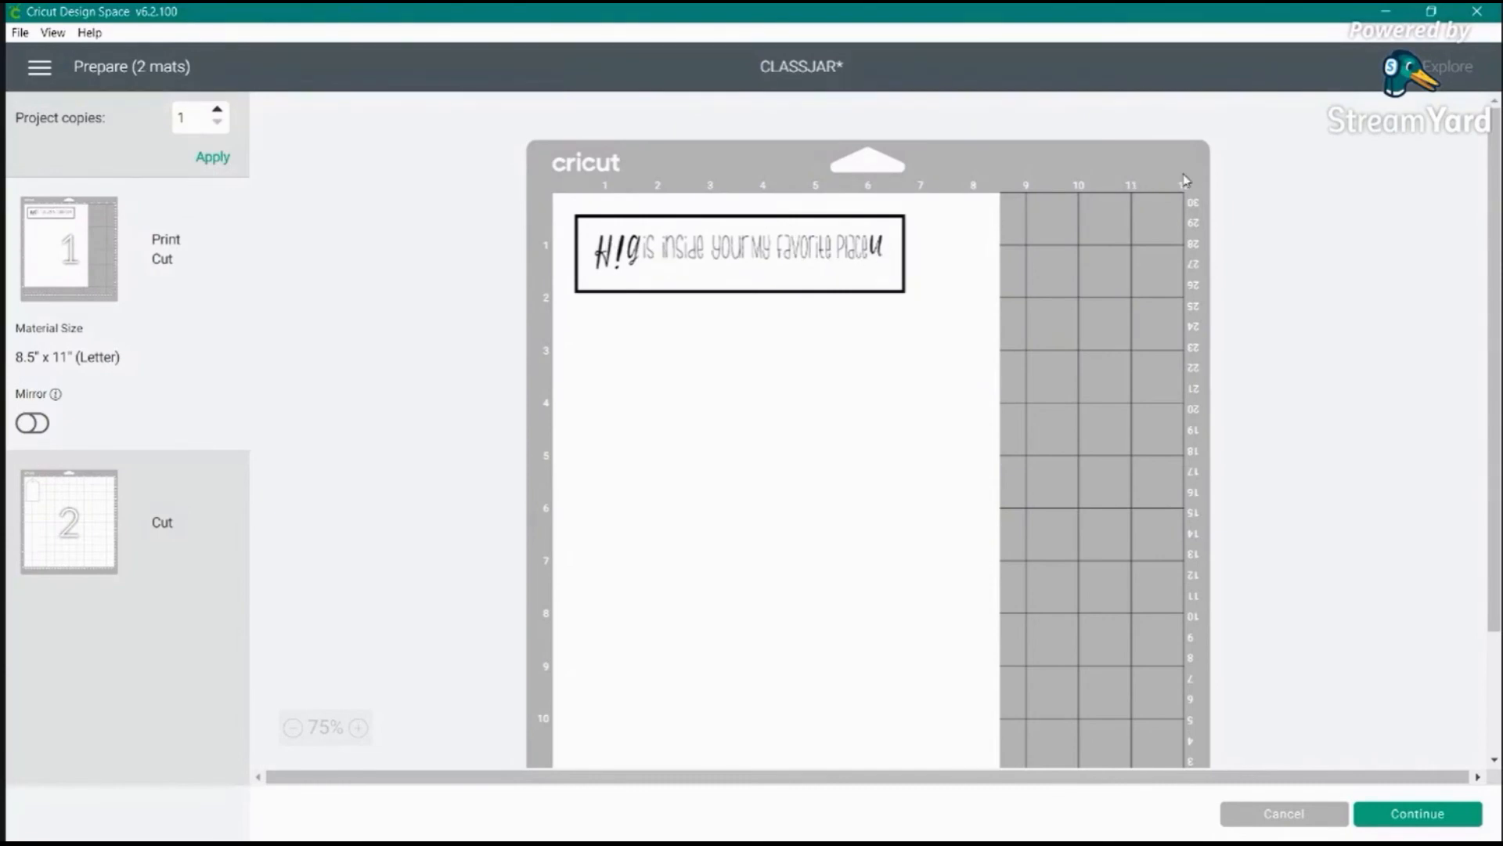
left_click(1284, 818)
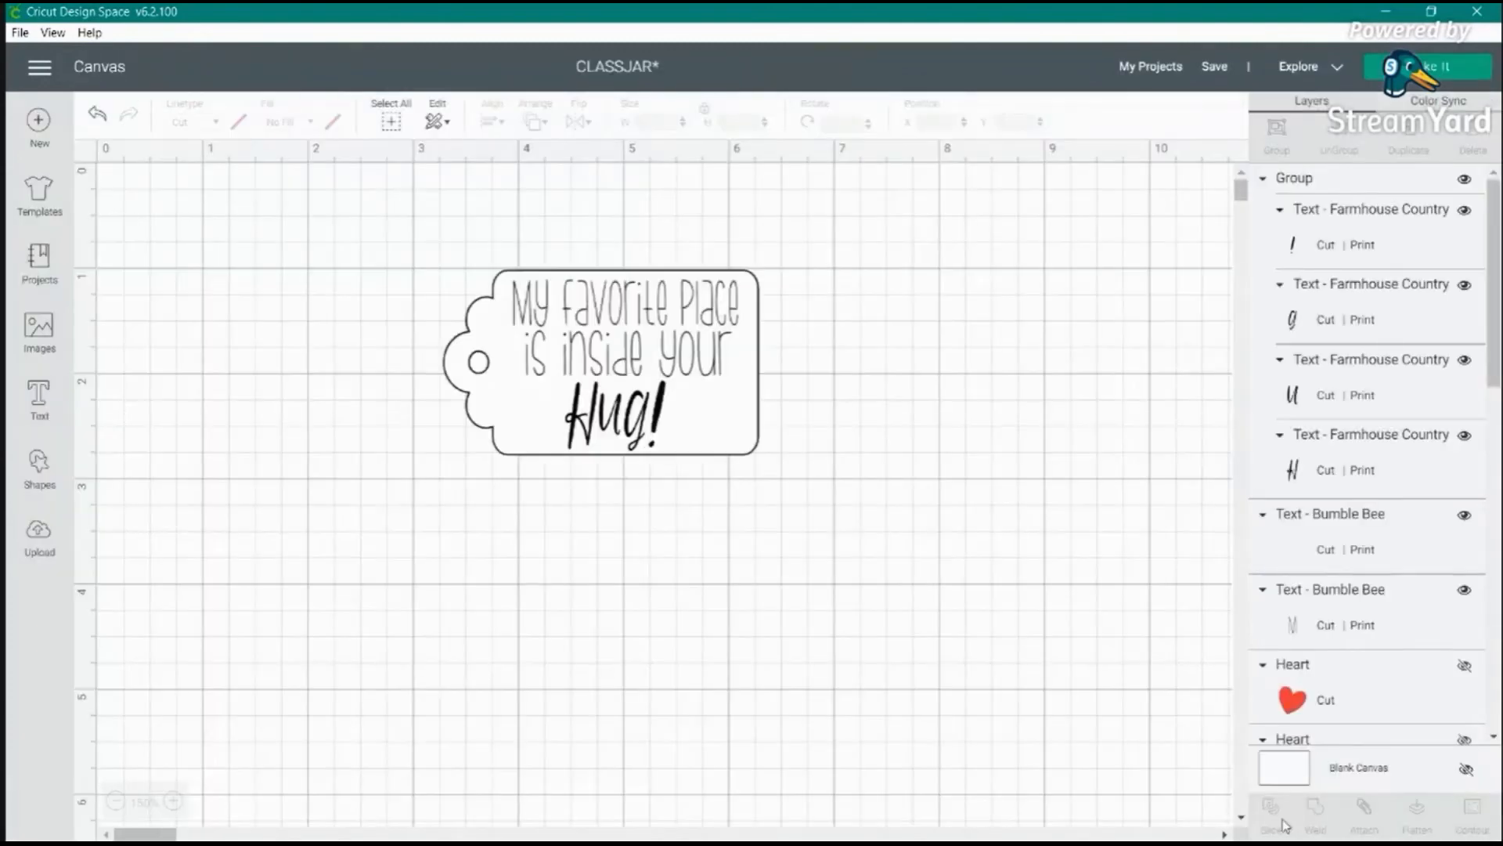
- Undo the Print fills and the grouping of the lettering, keeping the exclamation mark placed after the letter g
left_click(97, 117)
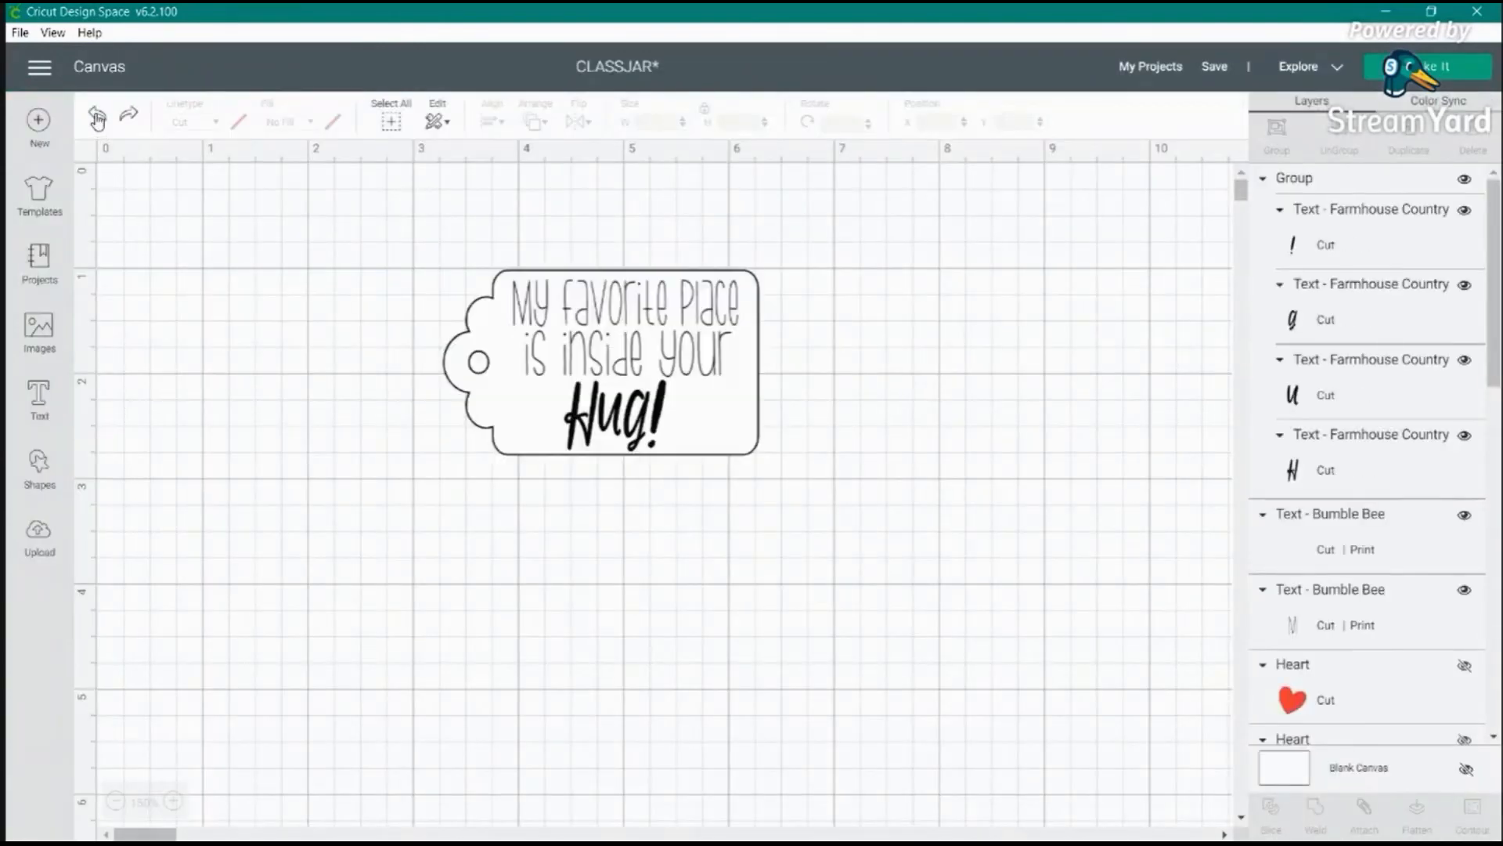
left_click(98, 119)
left_click(97, 120)
left_click(97, 117)
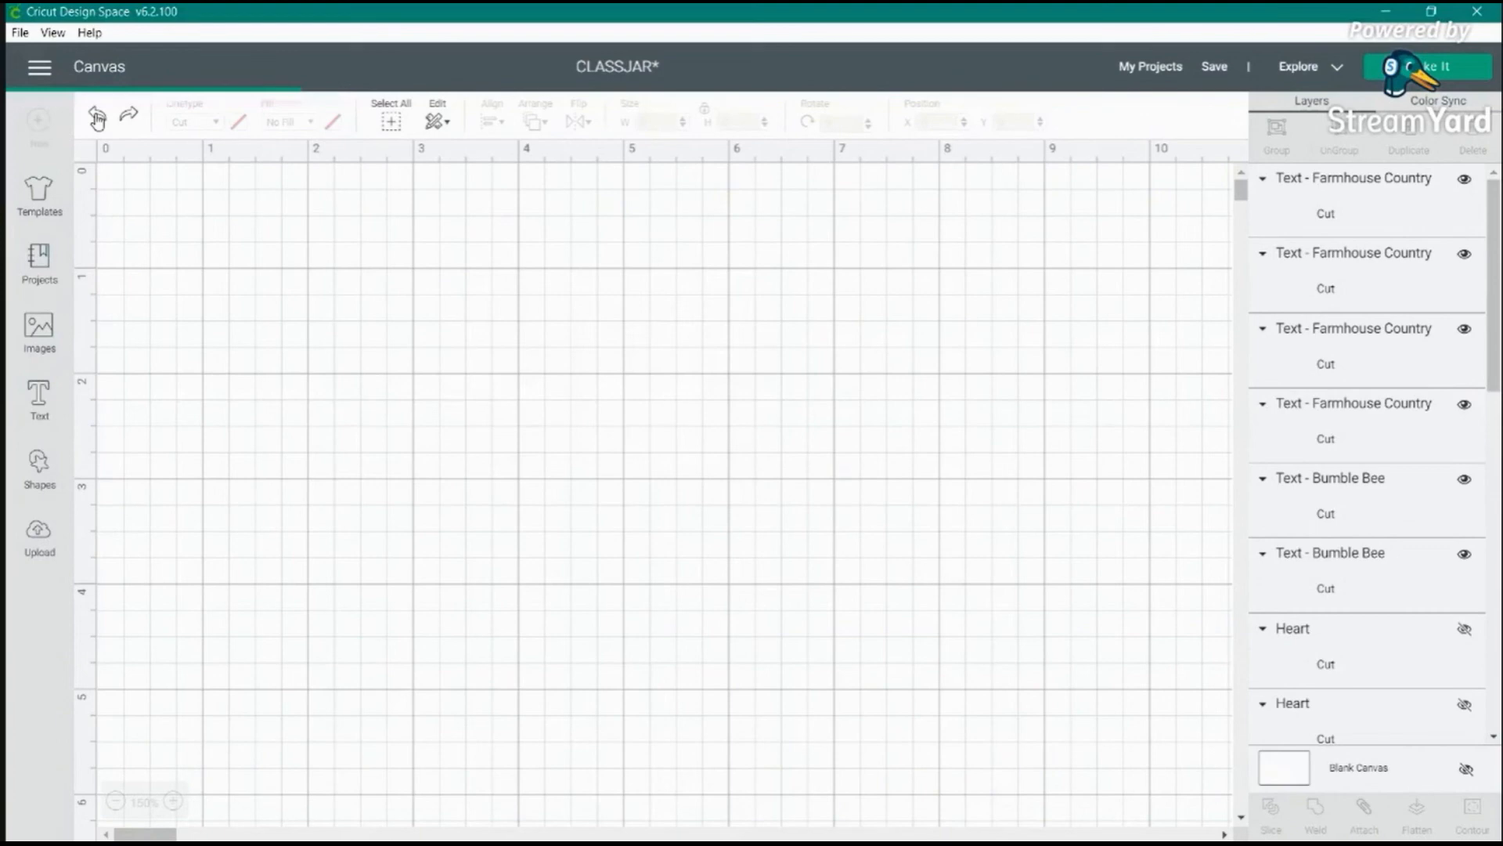
left_click(97, 117)
left_click(97, 118)
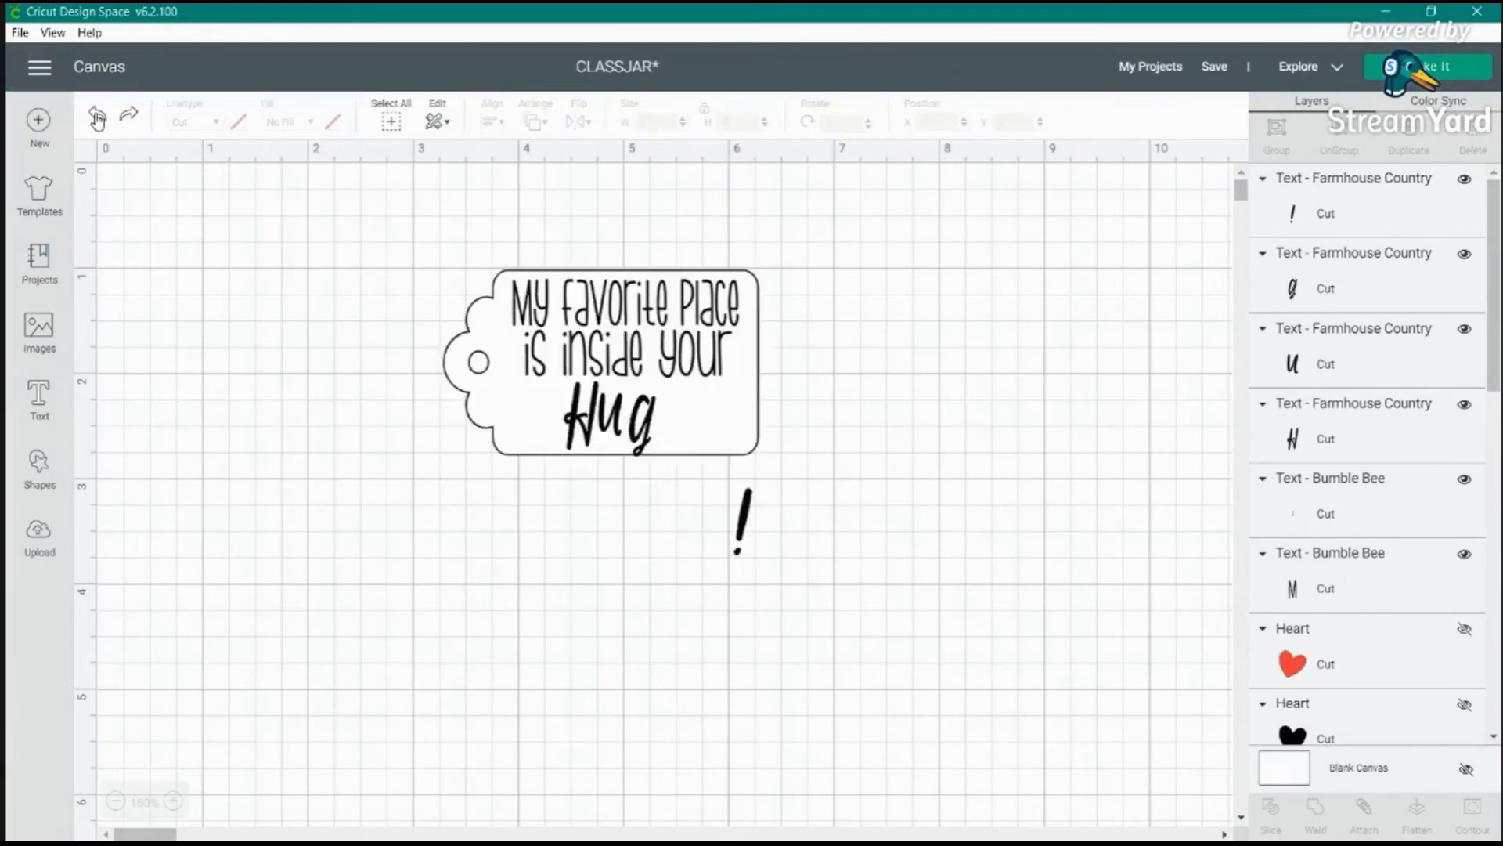
left_click(130, 119)
left_click(130, 119)
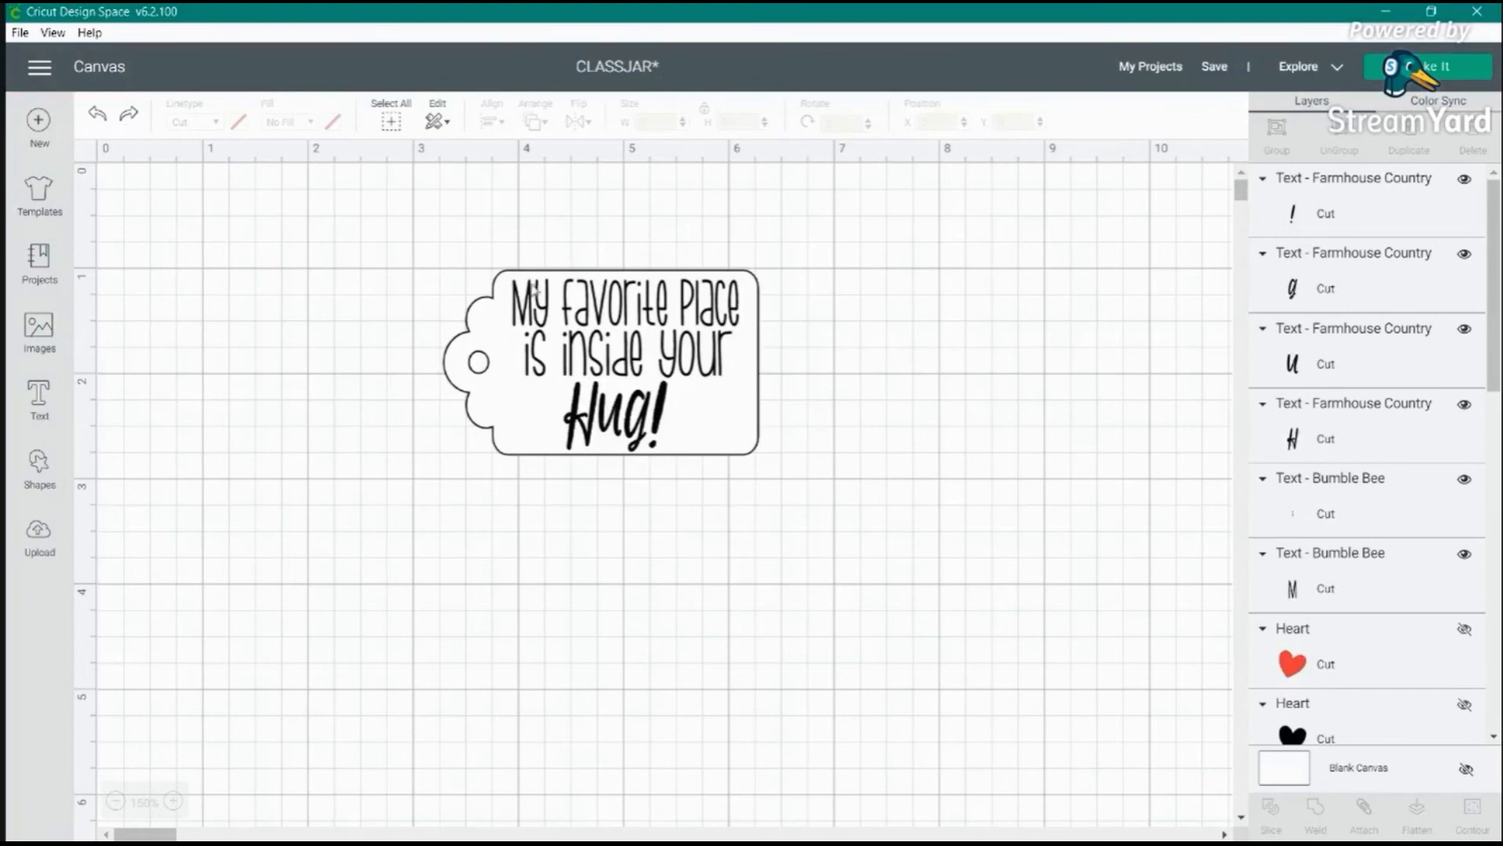
- Group the tag together with all of its lettering and set the group's fill to Print
left_click_drag(883, 491, 364, 205)
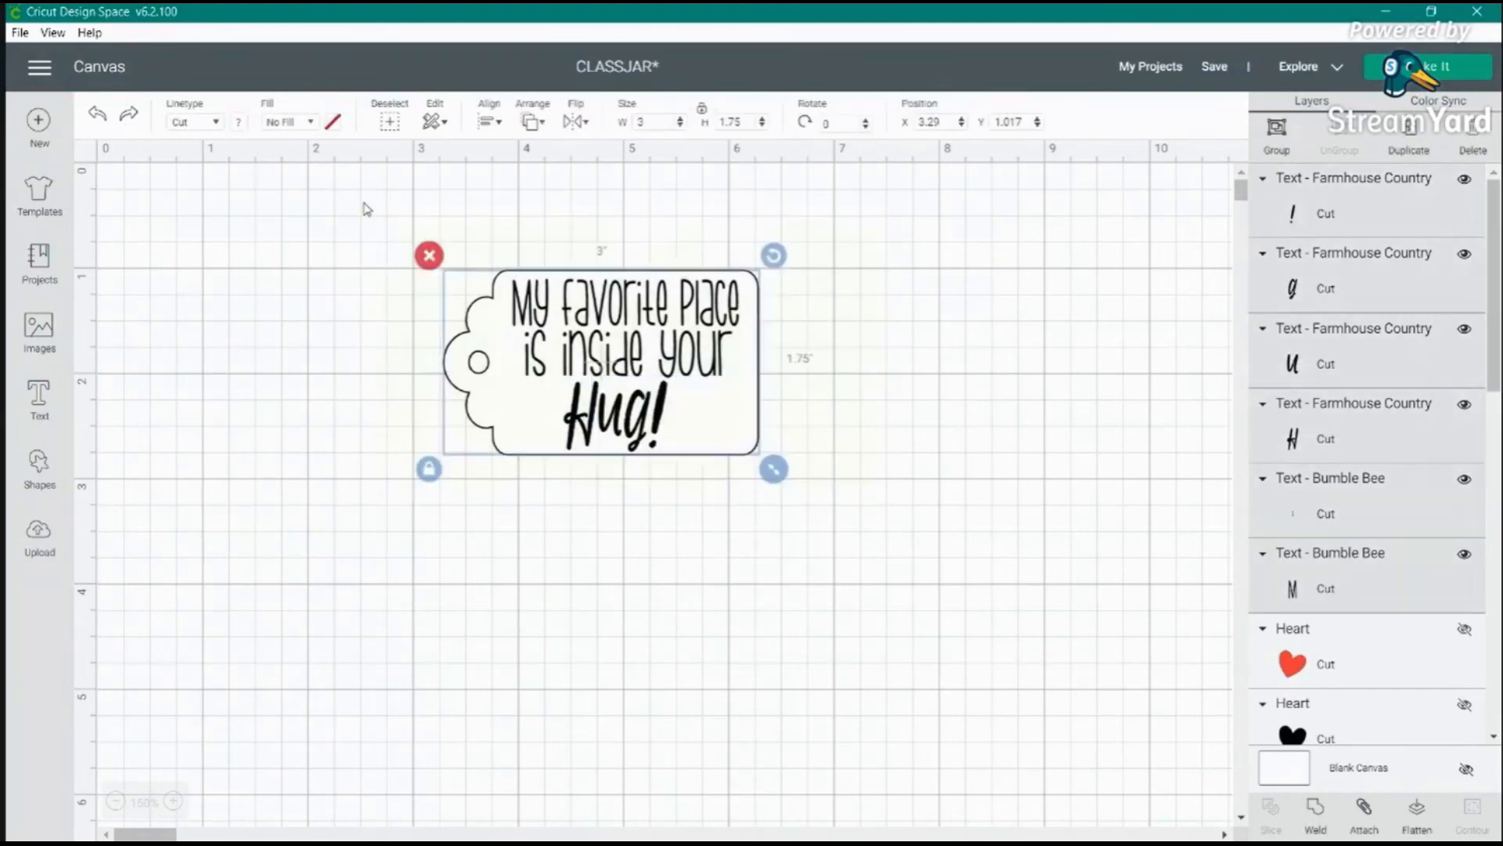
left_click(1279, 133)
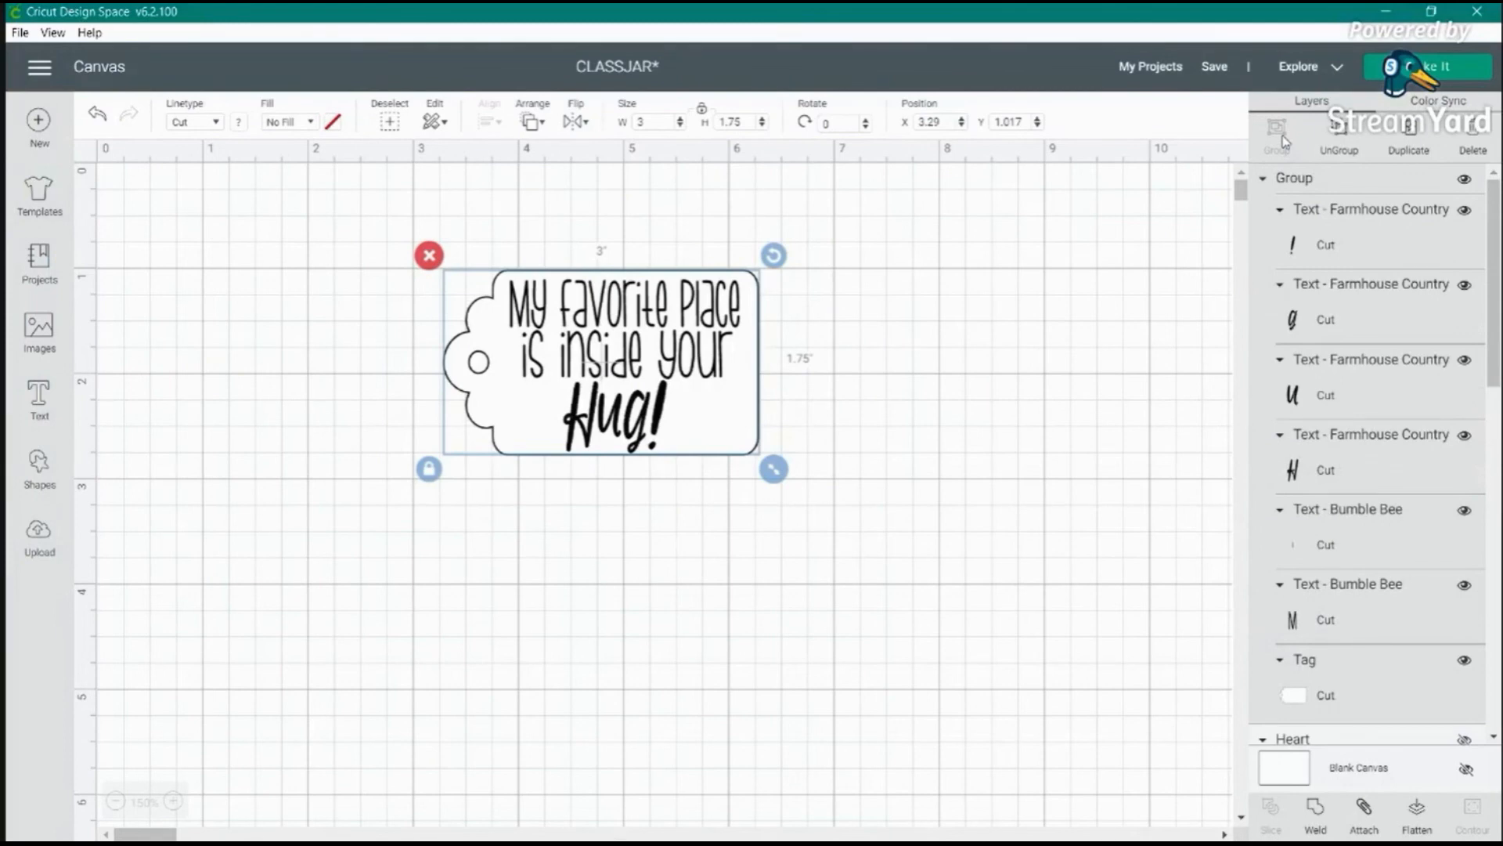
left_click(282, 125)
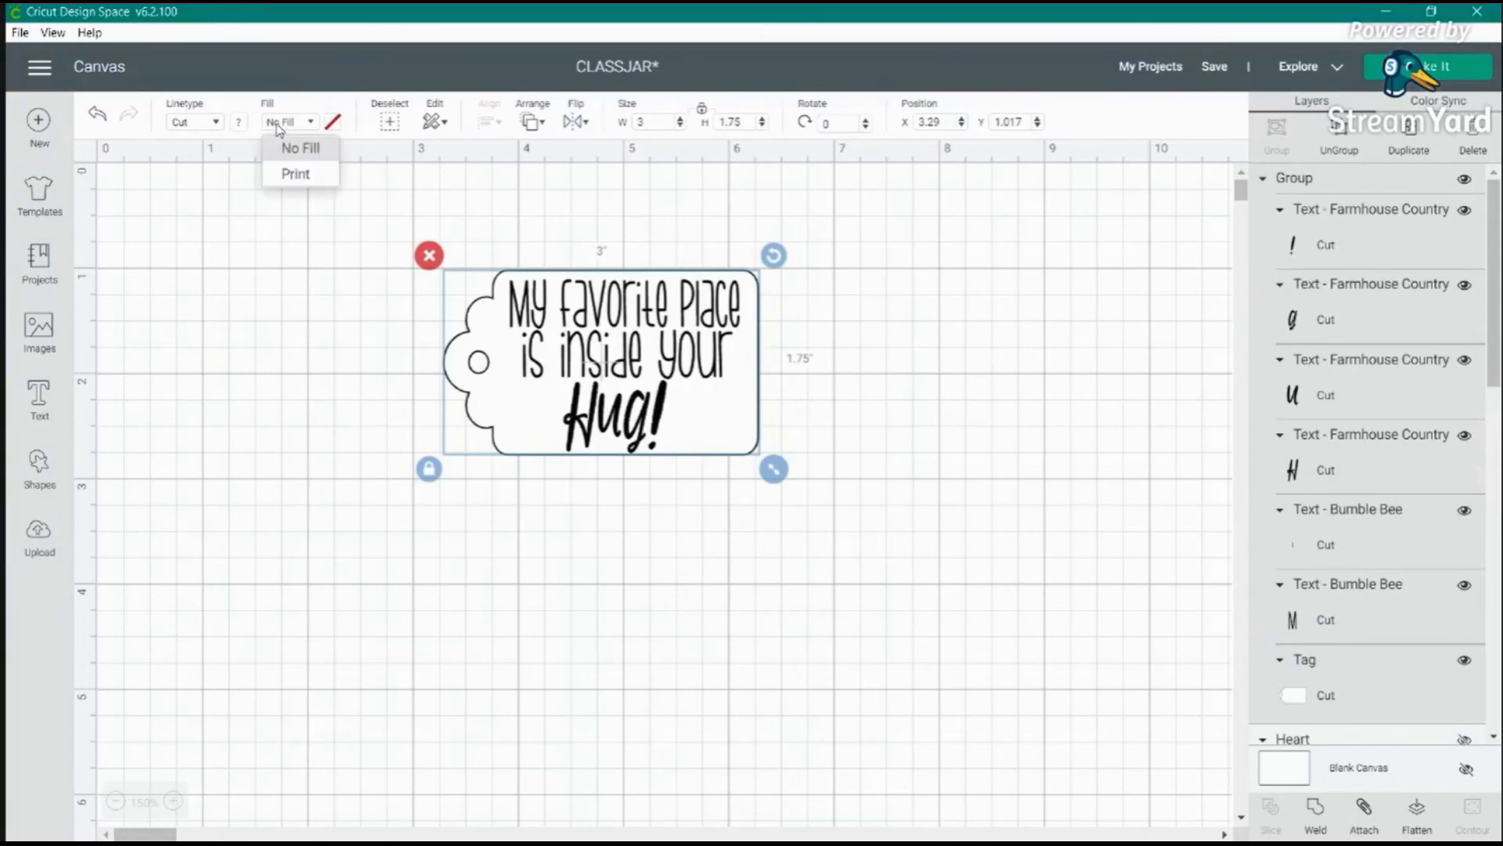
left_click(294, 174)
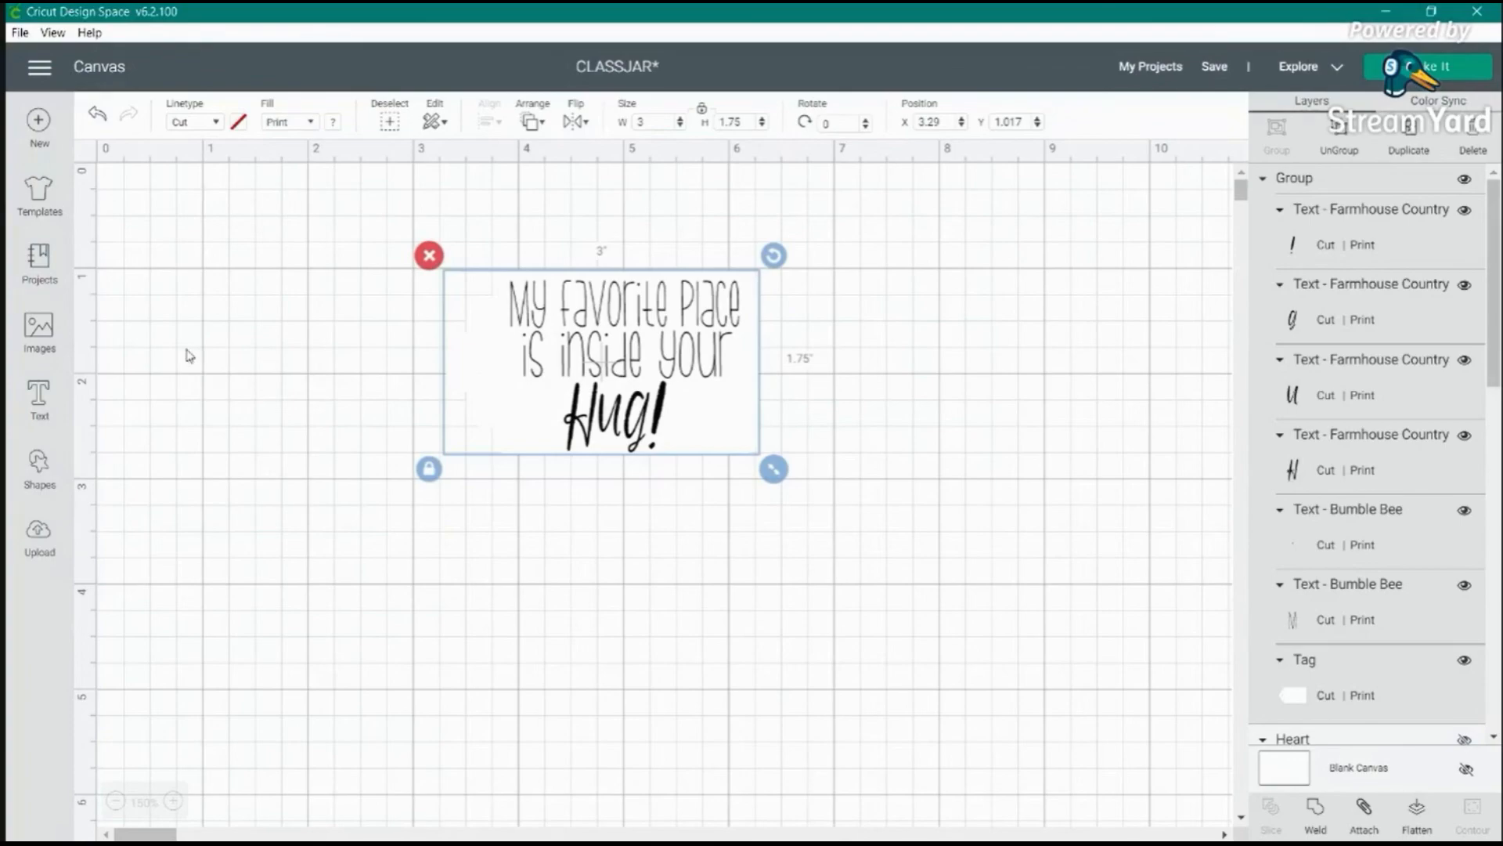
- Preview the grouped tag on the cutting mat, return to the canvas and undo the last fill change
left_click(1444, 70)
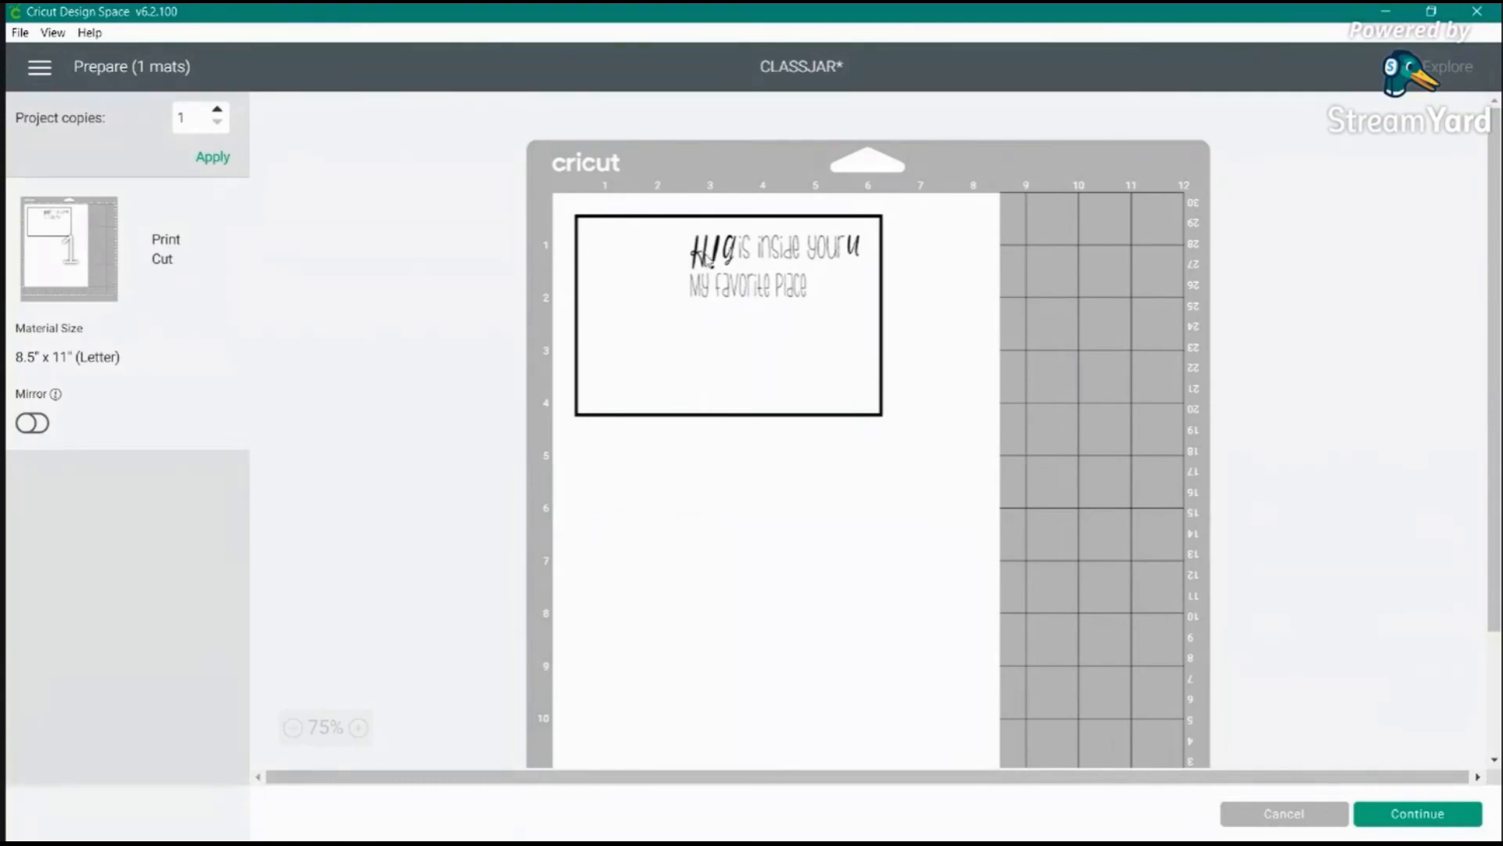
left_click(1272, 817)
left_click(650, 423)
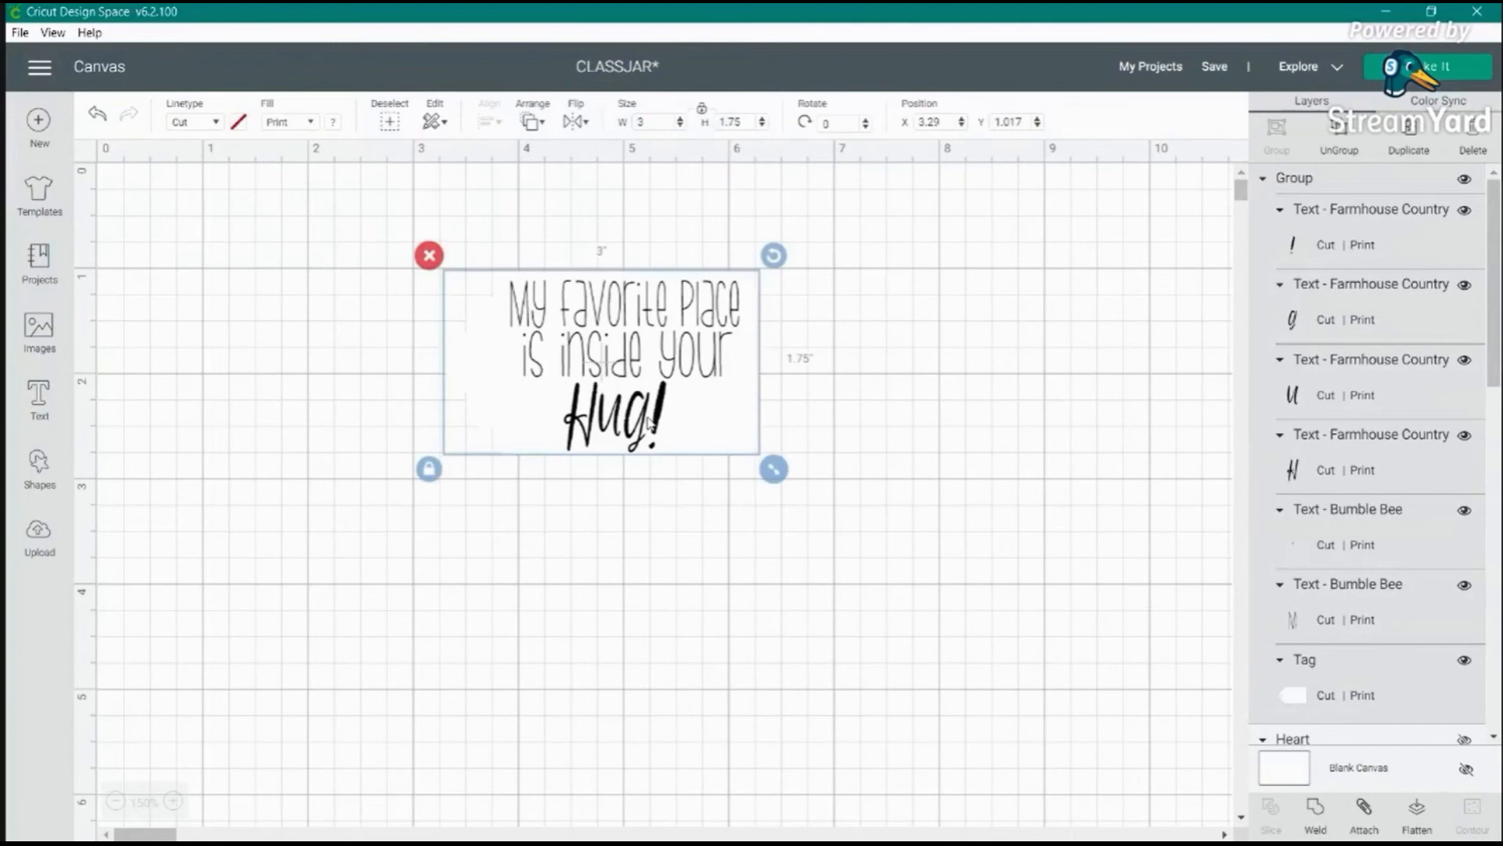
left_click(96, 117)
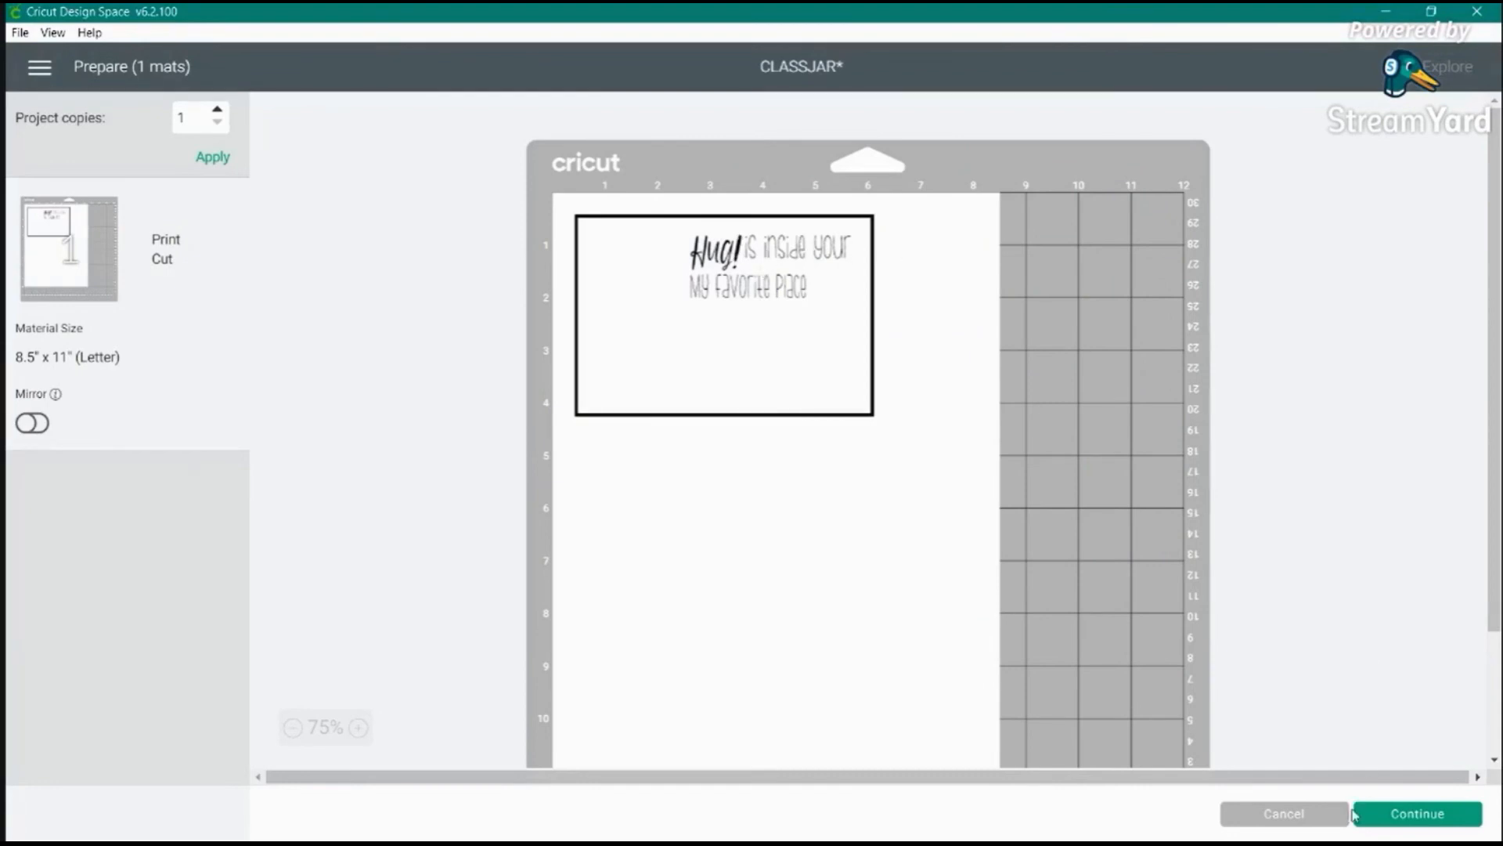
- Leave the mat preview and examine the fill of the welded "Hug!" and the "is inside your" line within the tag group
left_click(1308, 815)
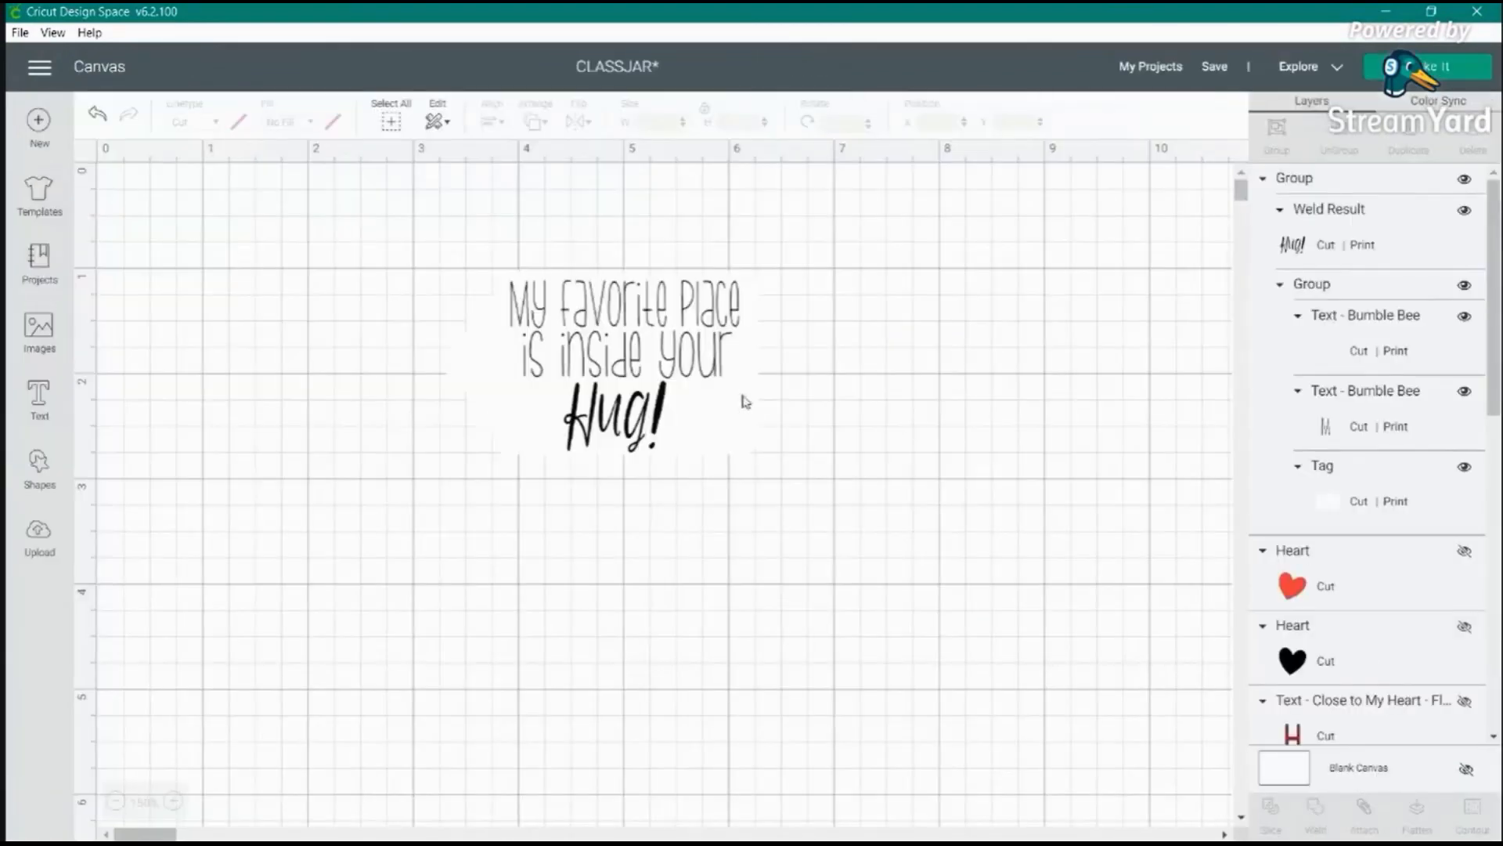
left_click(718, 343)
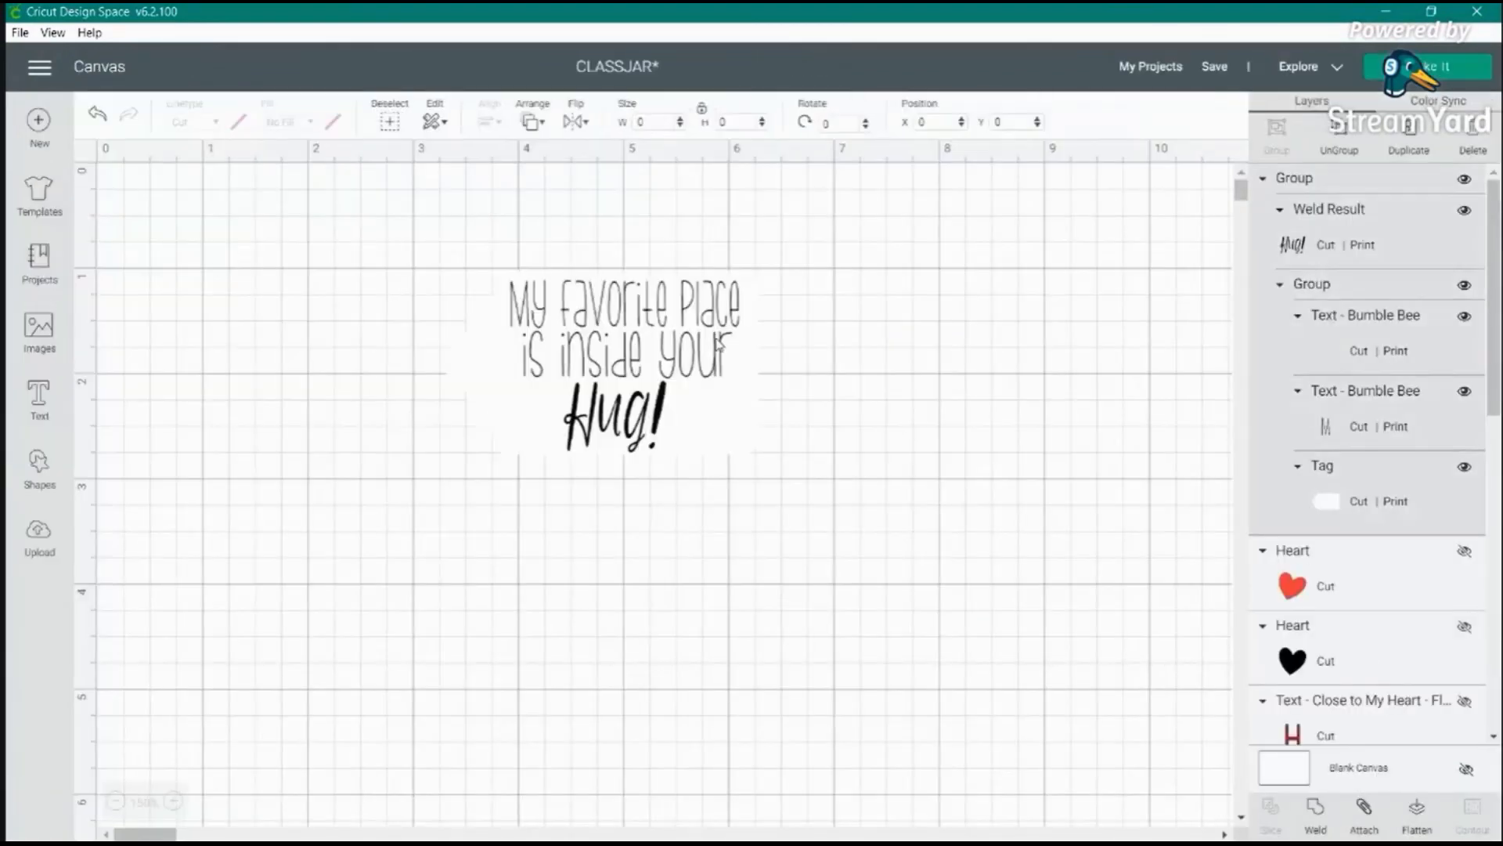
left_click(1327, 250)
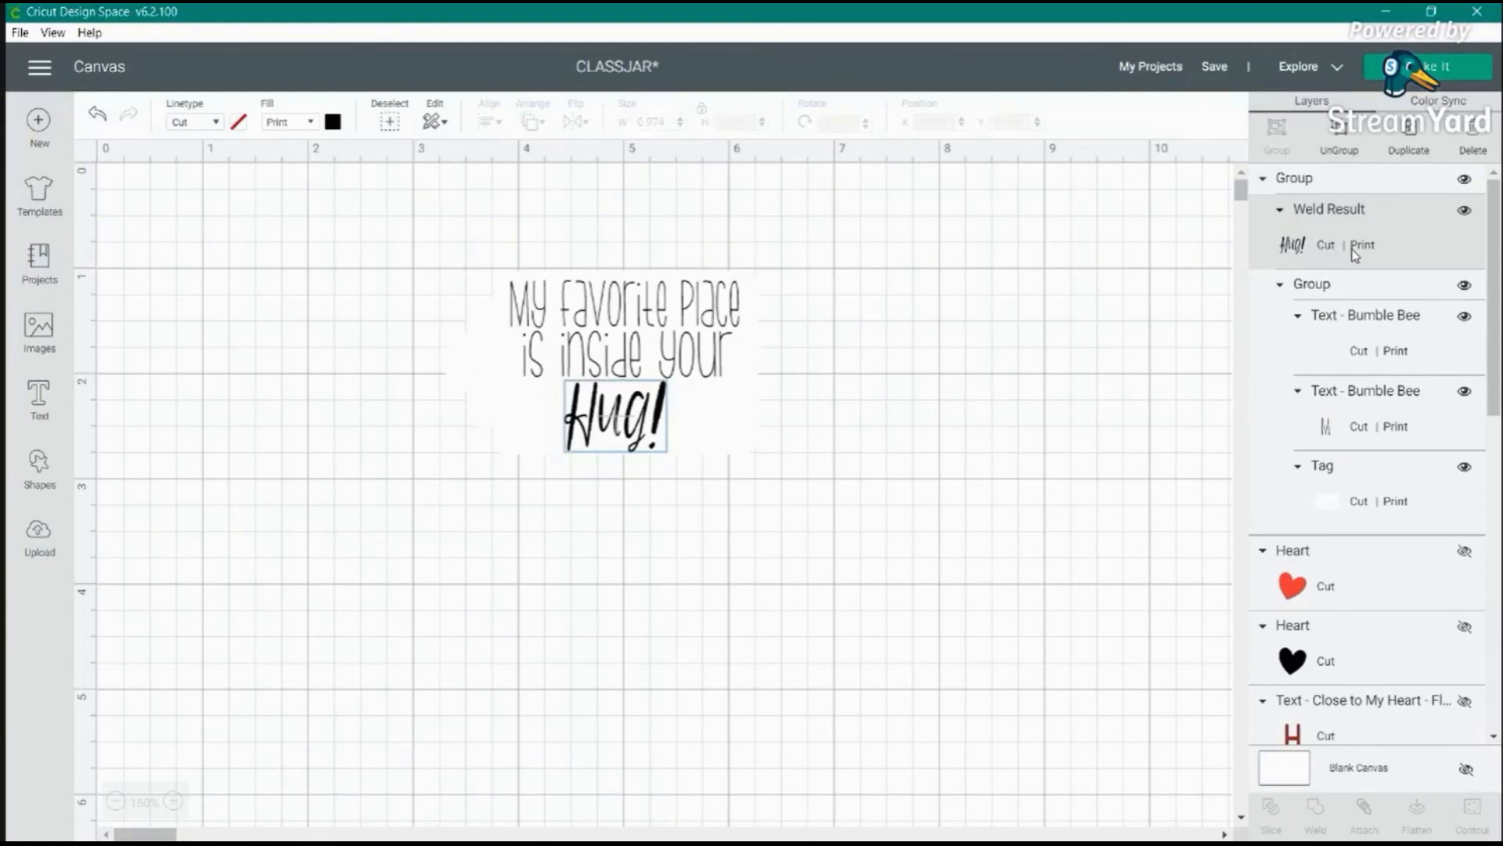
left_click(1305, 341)
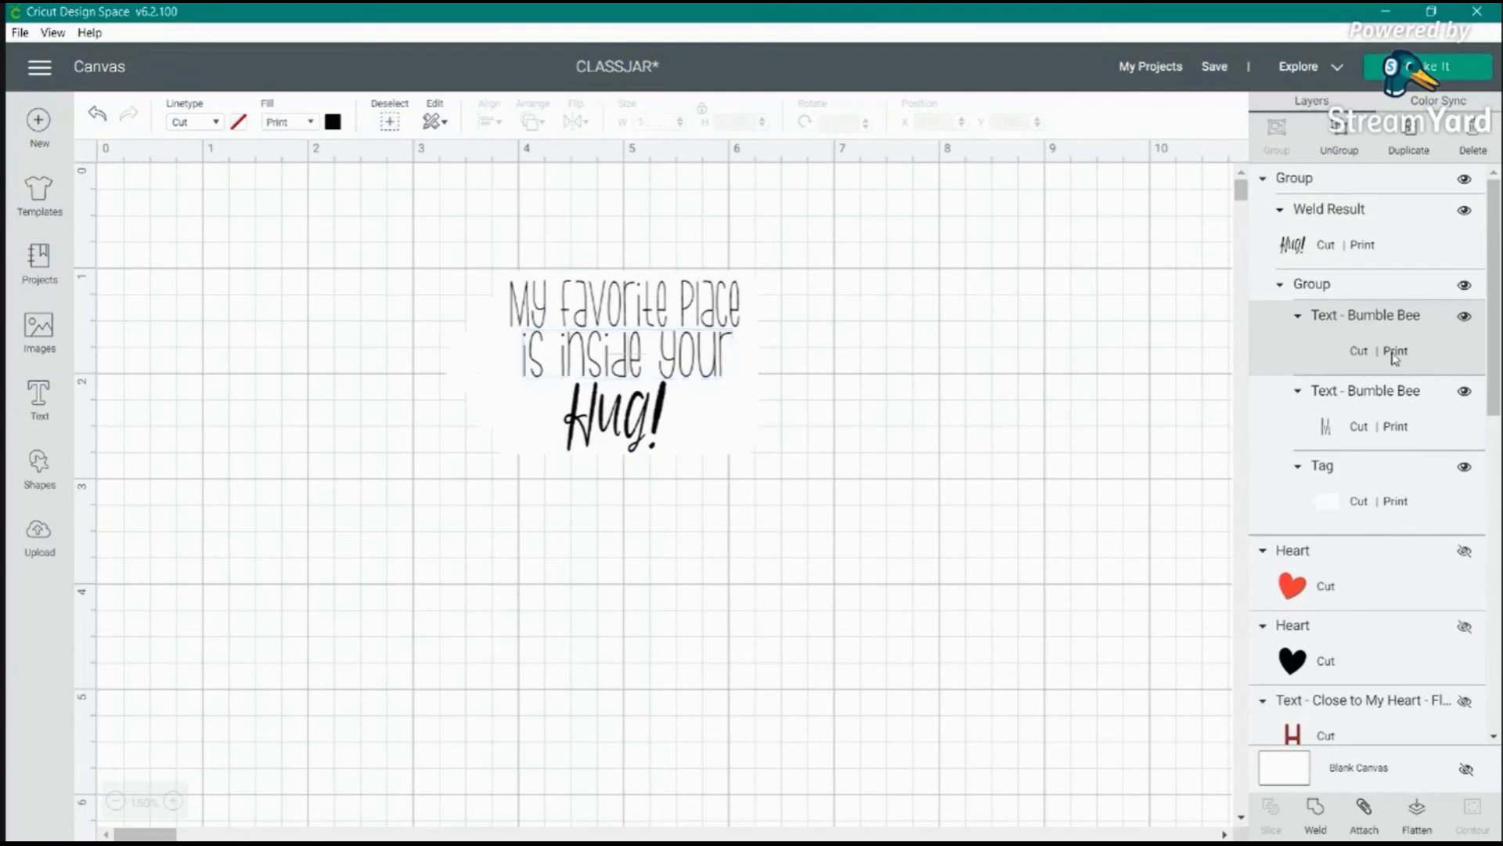
- Check the fills of the remaining tag layers and undo the Print fills and the grouping of the tag with "Hug!"
left_click(1346, 438)
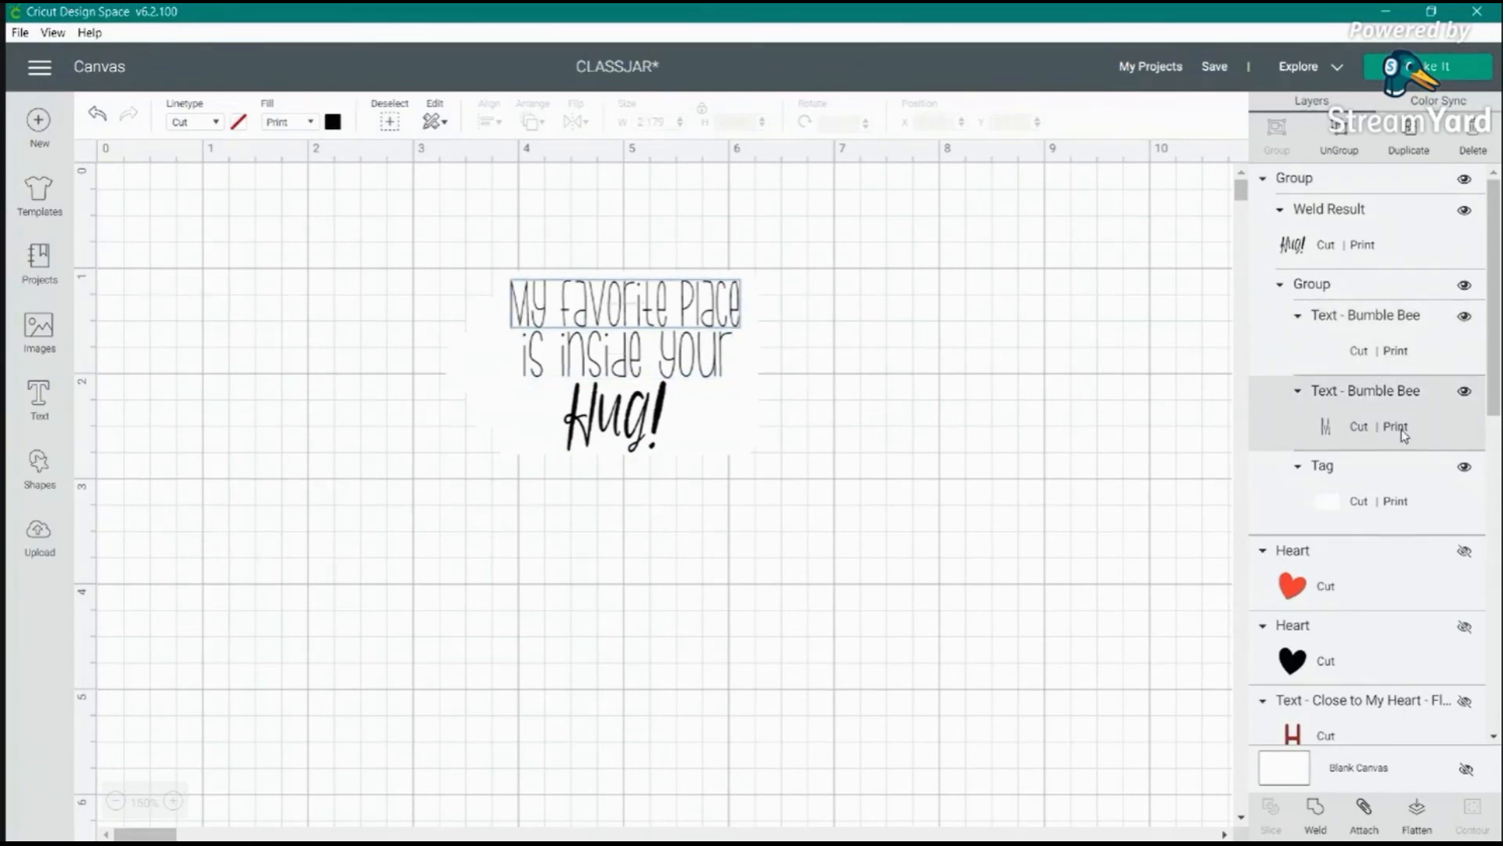
left_click(1316, 489)
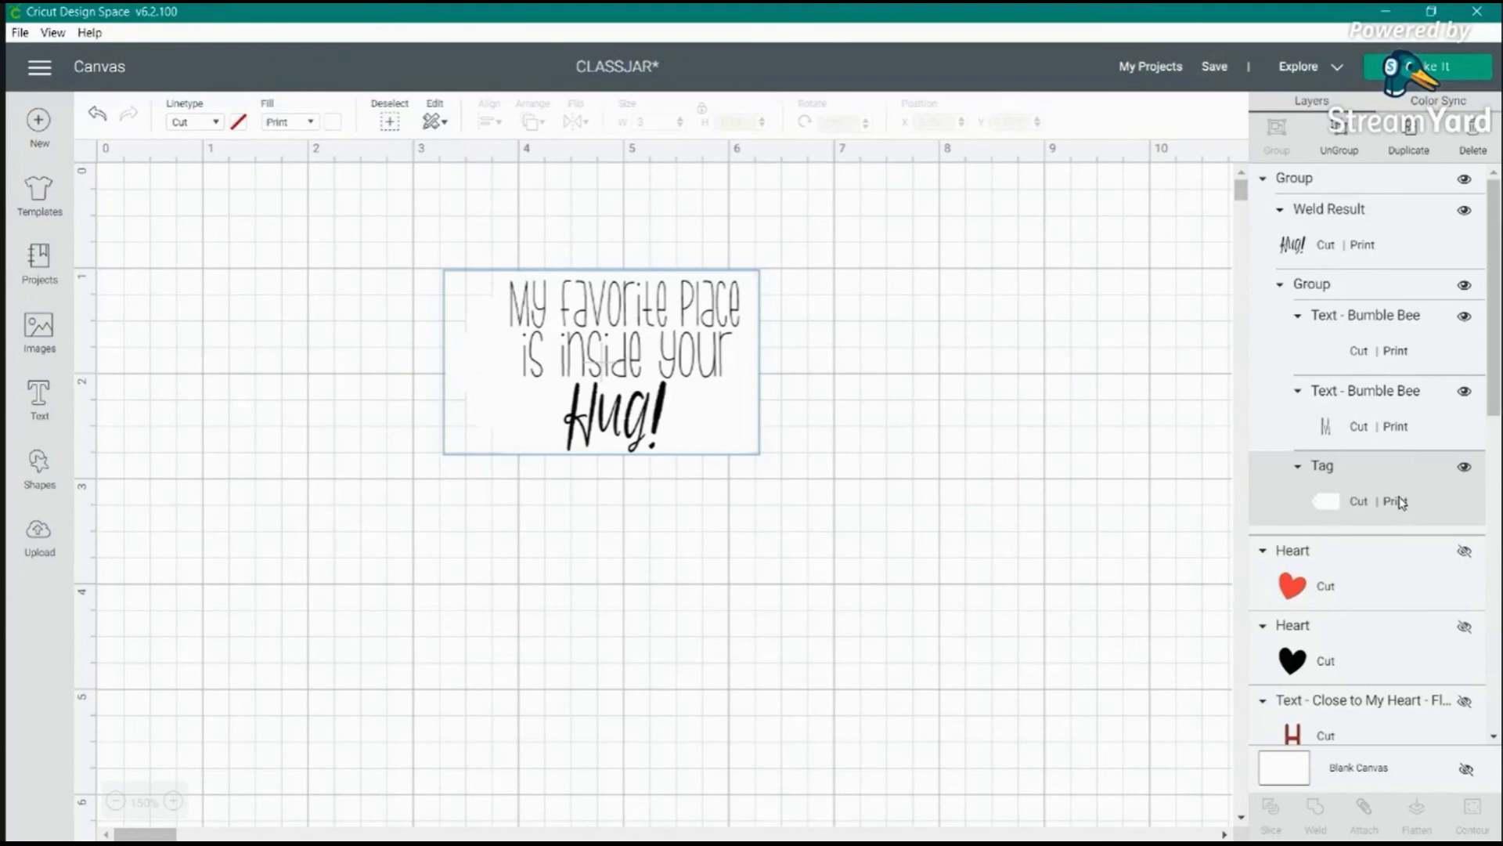
left_click(96, 117)
left_click(96, 117)
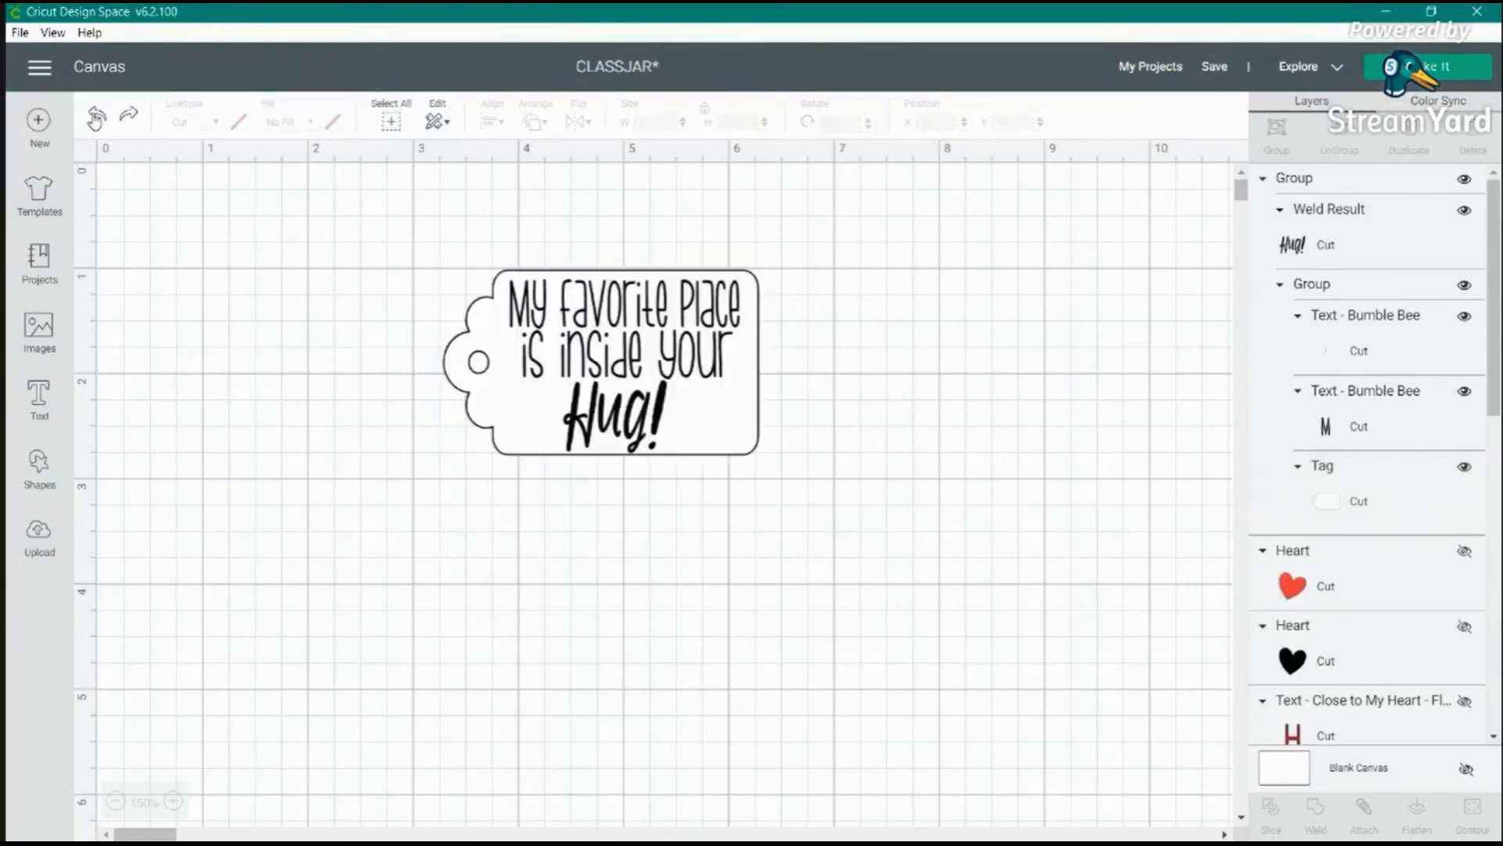
left_click(95, 118)
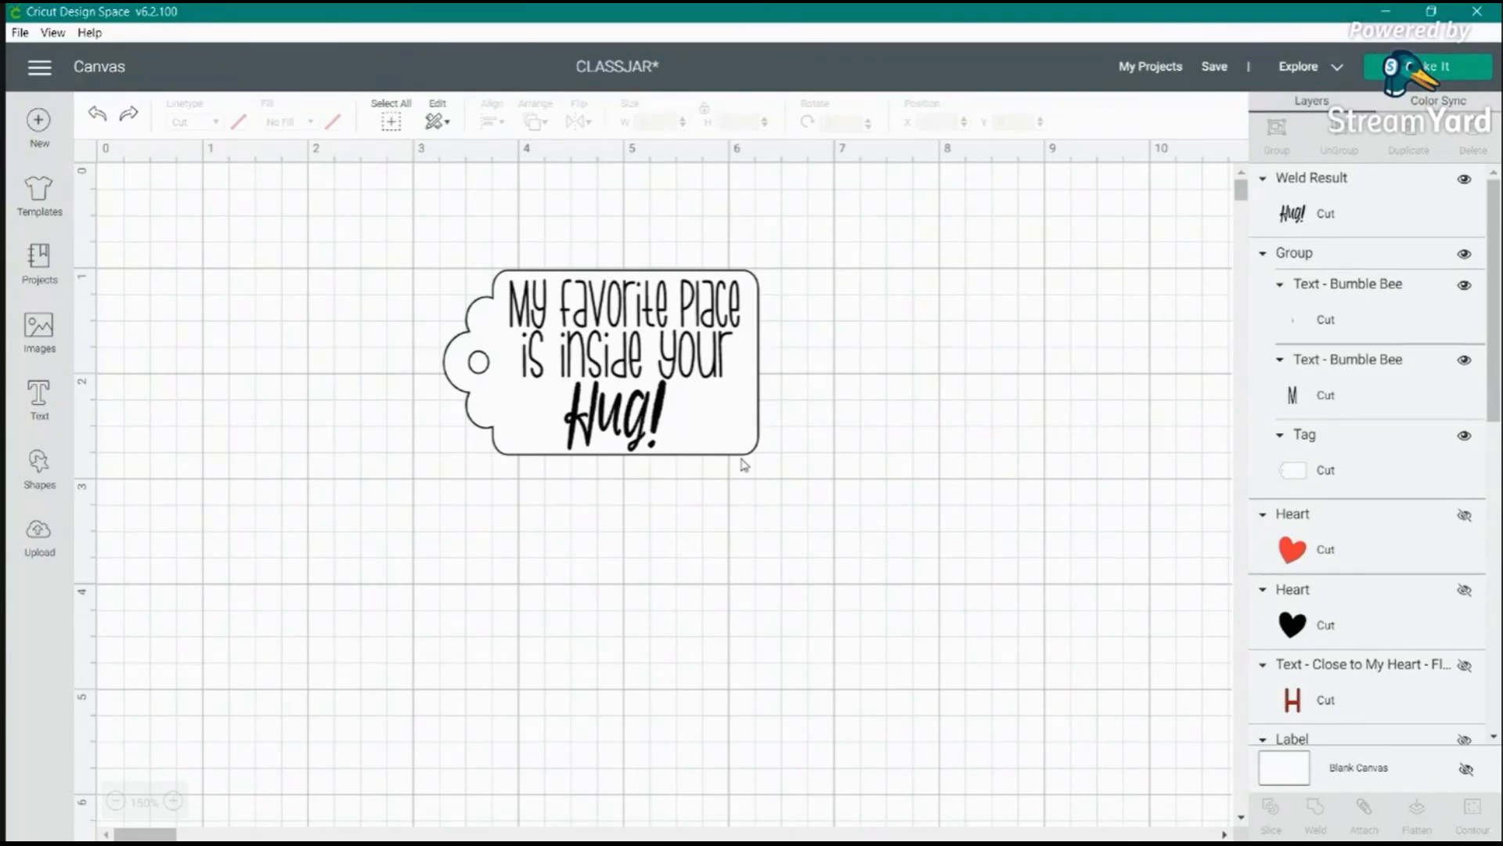
- Ungroup the tag from its two Bumble Bee text lines and send the tag to the back, behind all the lettering
left_click(1361, 202)
left_click(1341, 260)
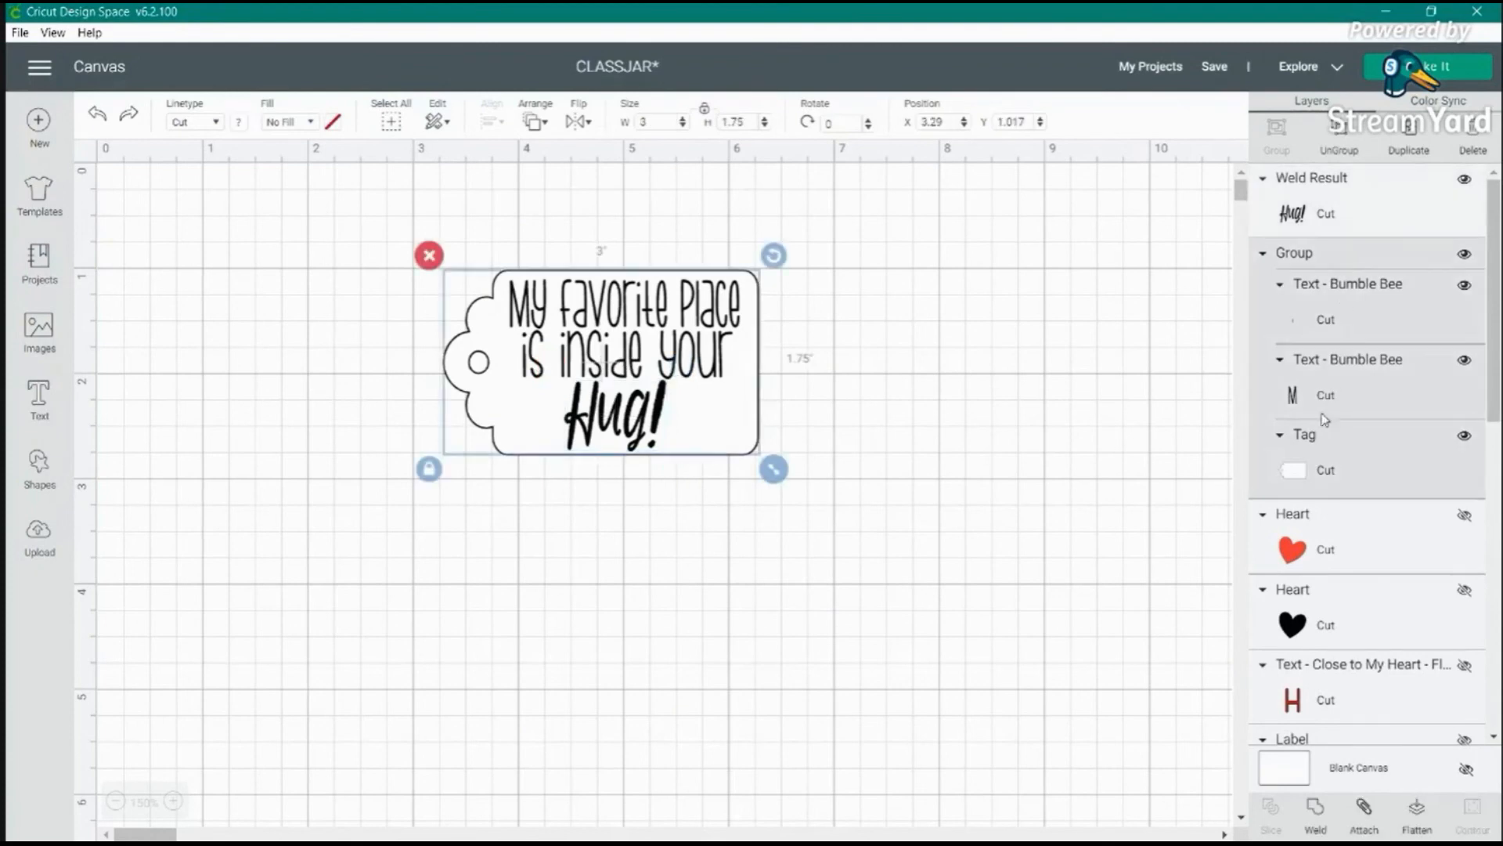
left_click(1338, 145)
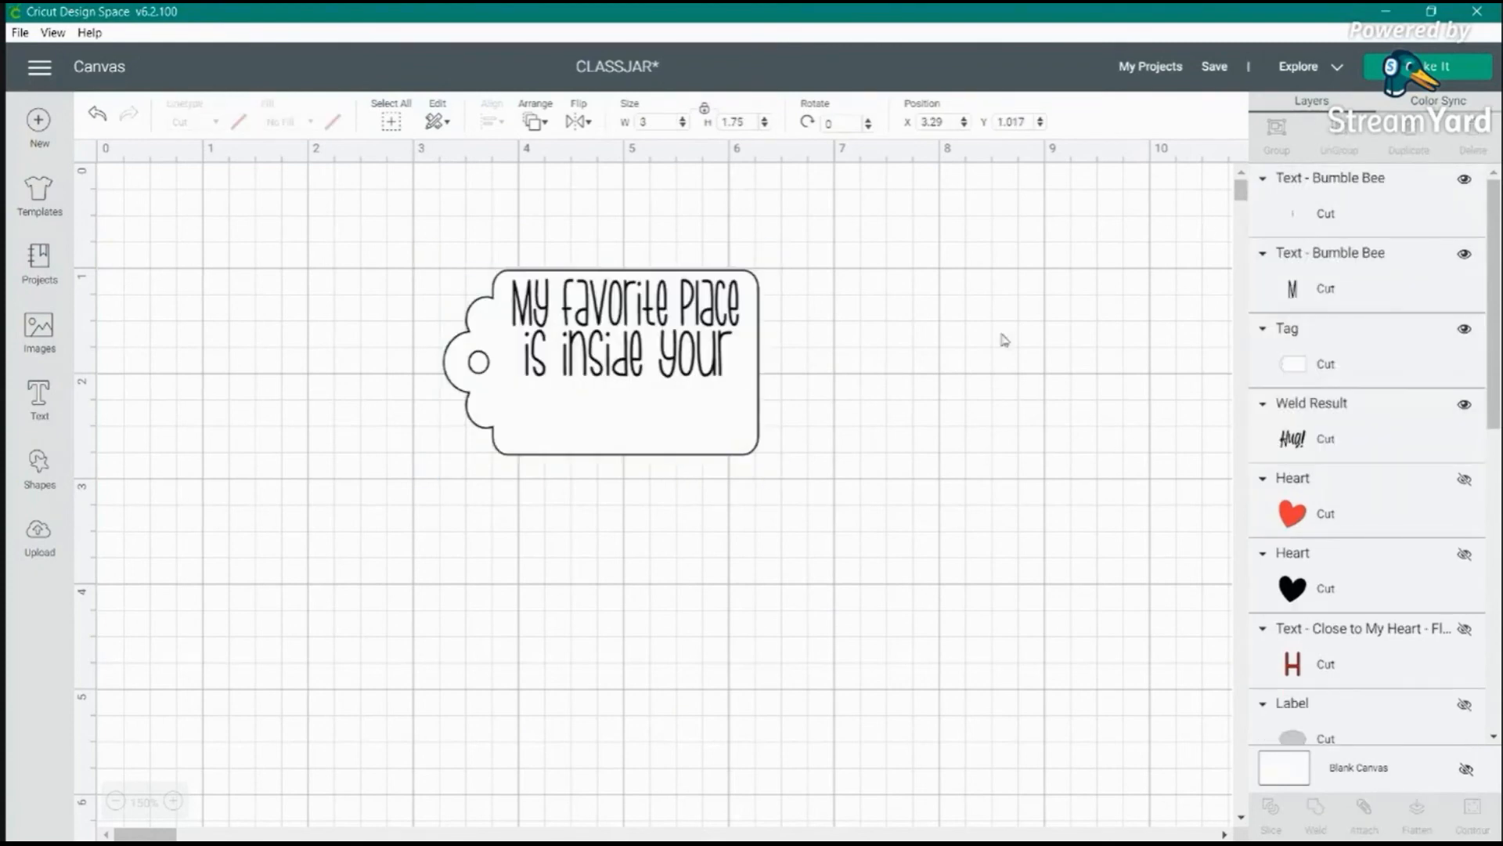
left_click(683, 425)
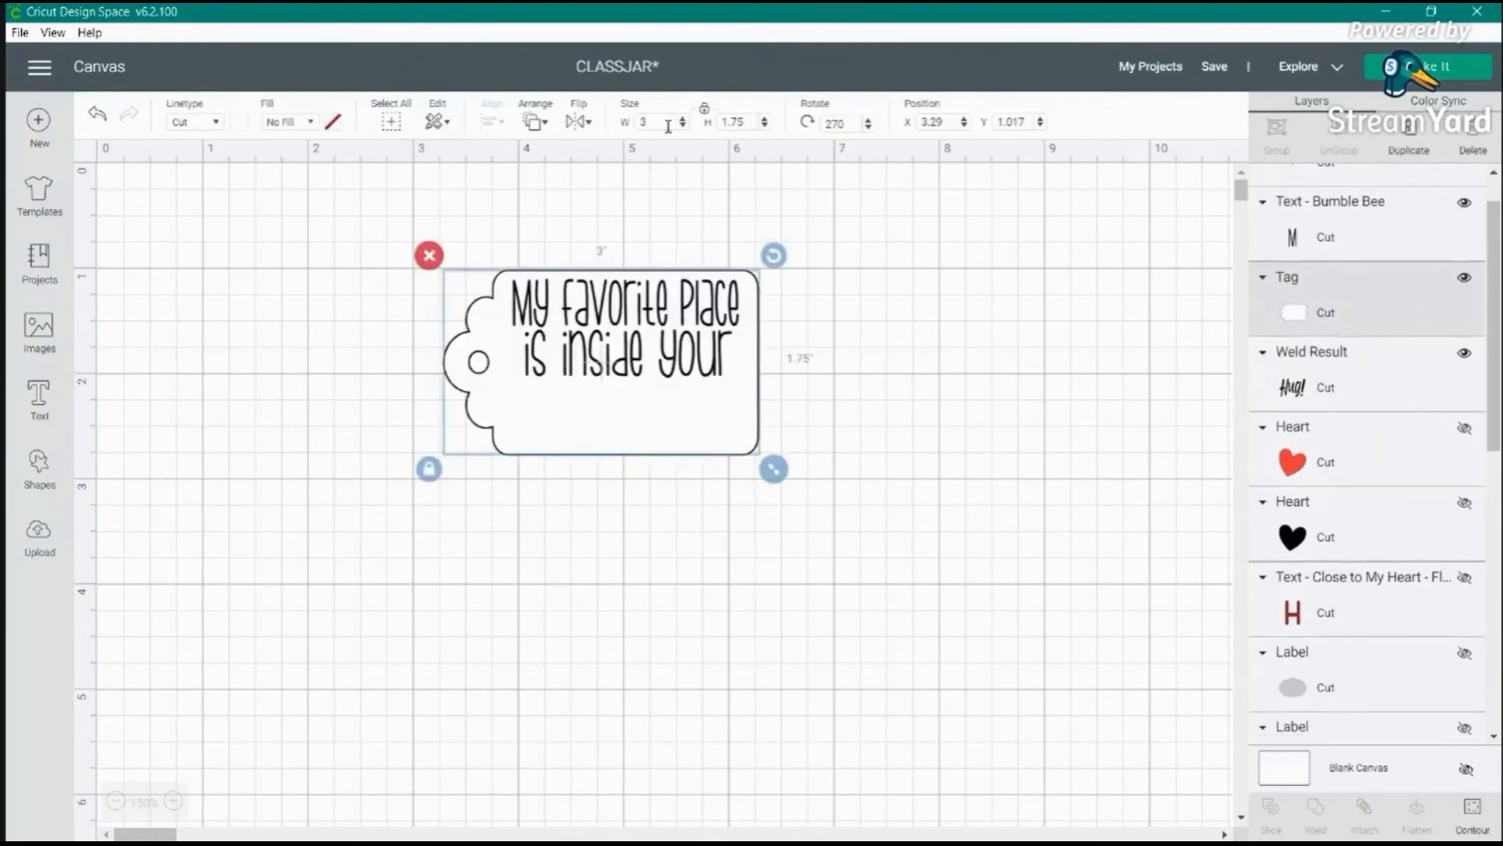
left_click(535, 121)
left_click(552, 155)
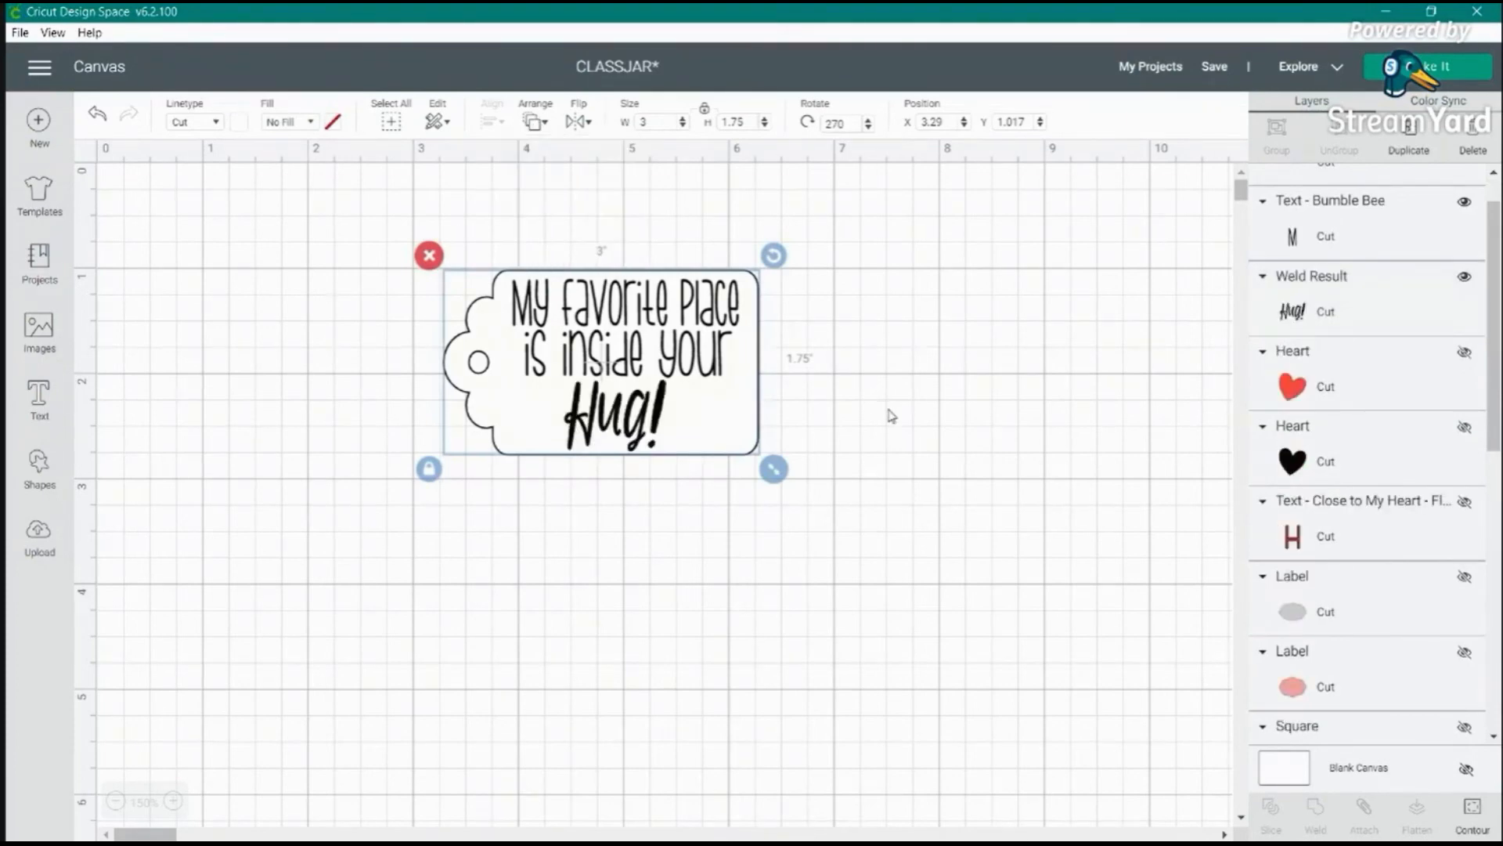
left_click(891, 416)
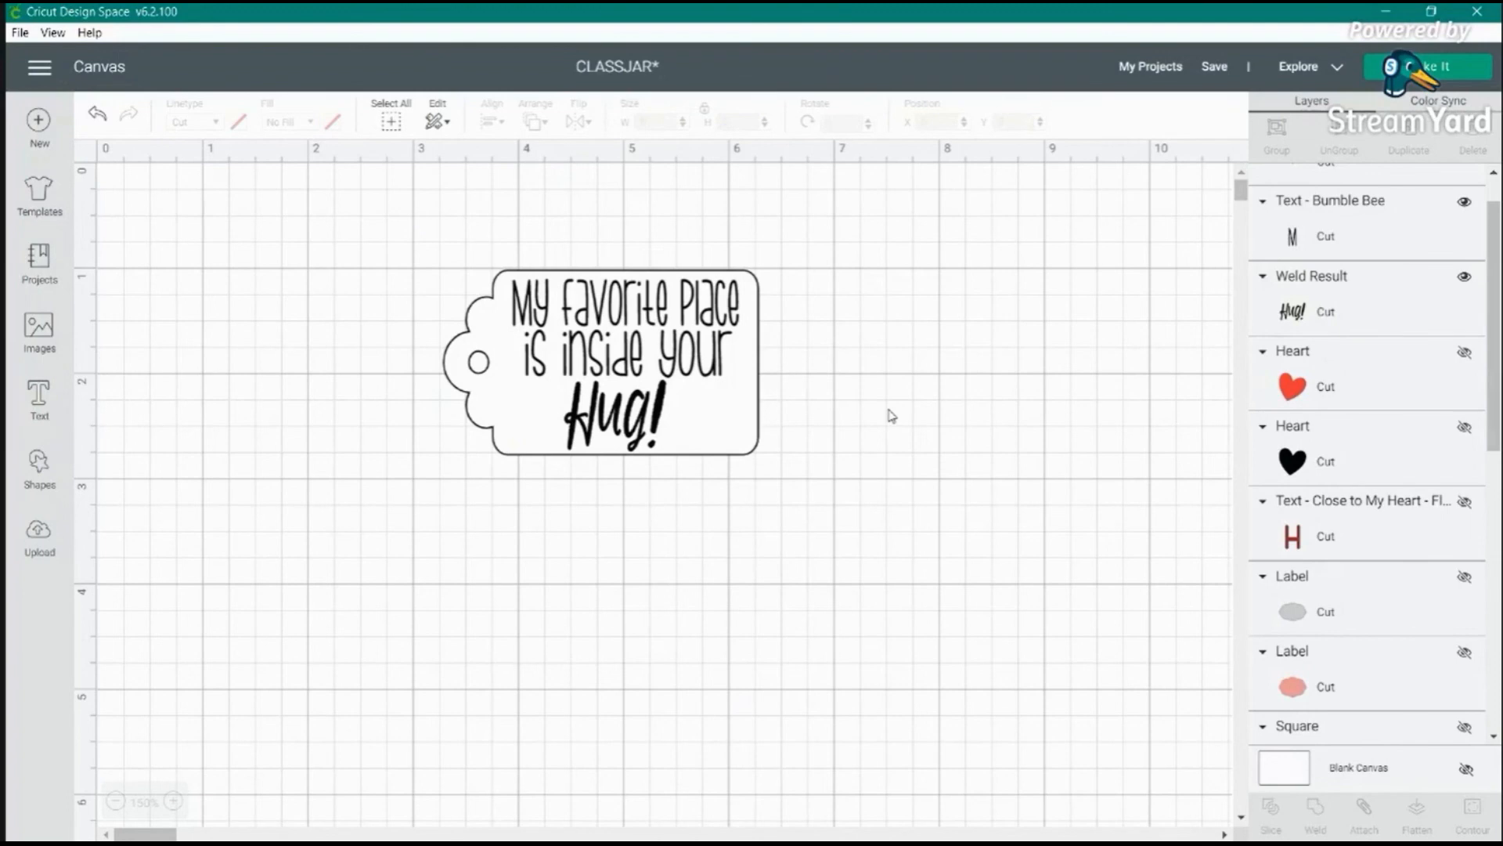
- Try flattening the tag and its lettering into one printable image, and undo the flattening
left_click_drag(828, 525, 362, 248)
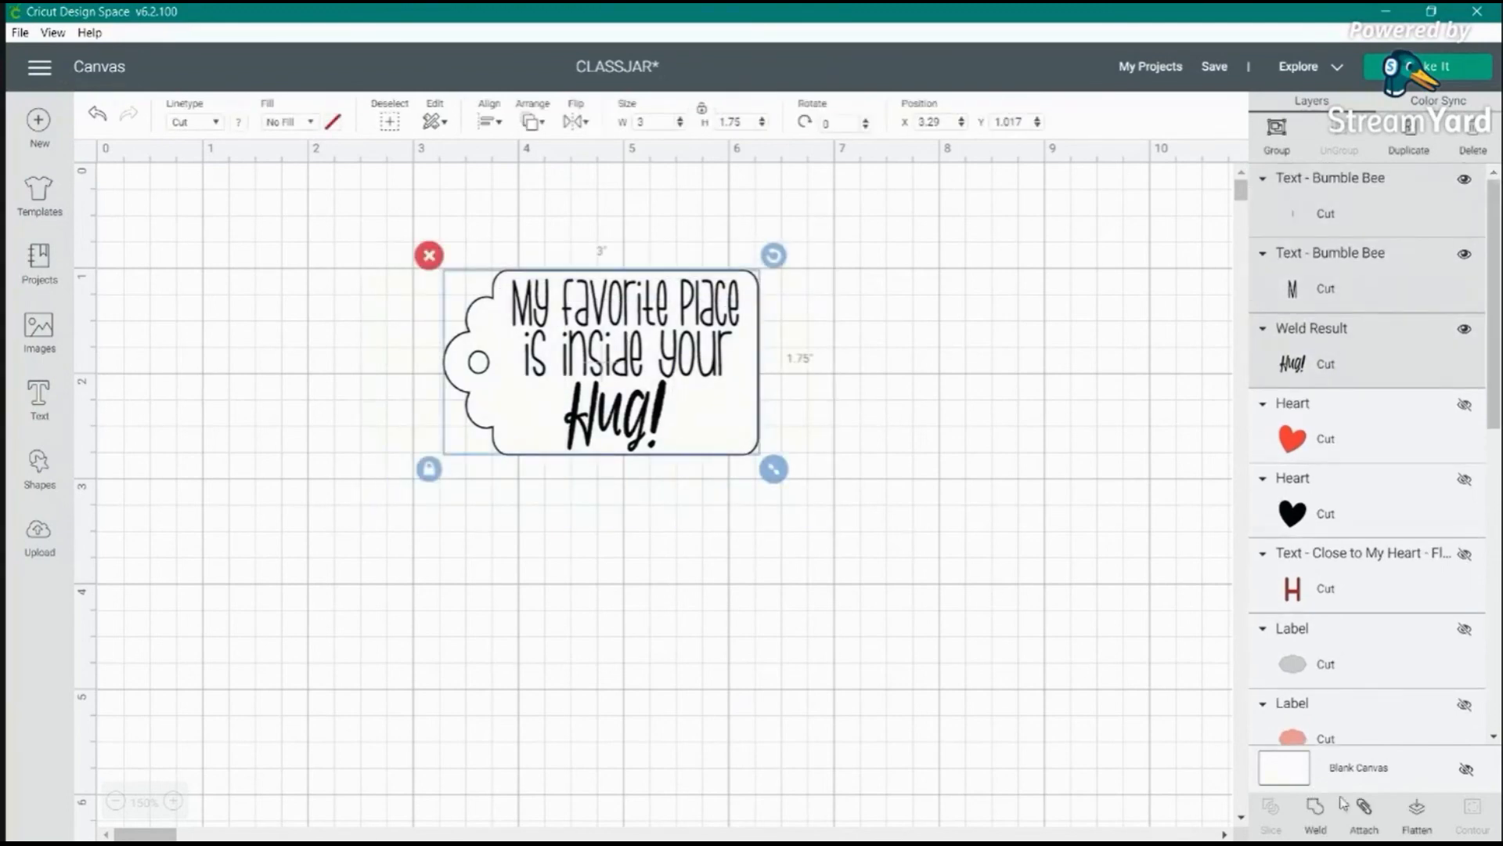
left_click(1419, 822)
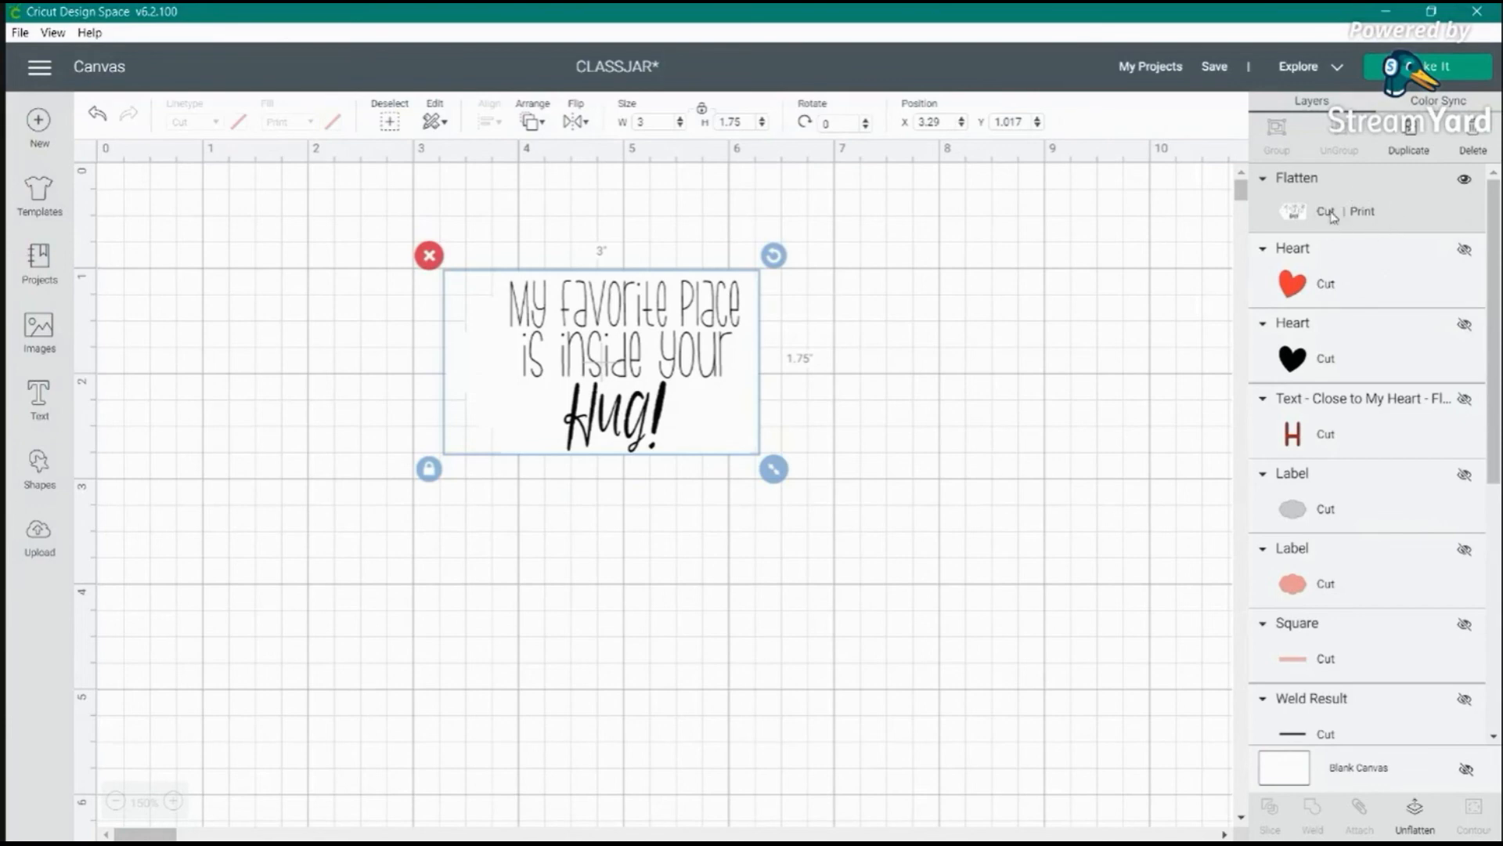
left_click(98, 116)
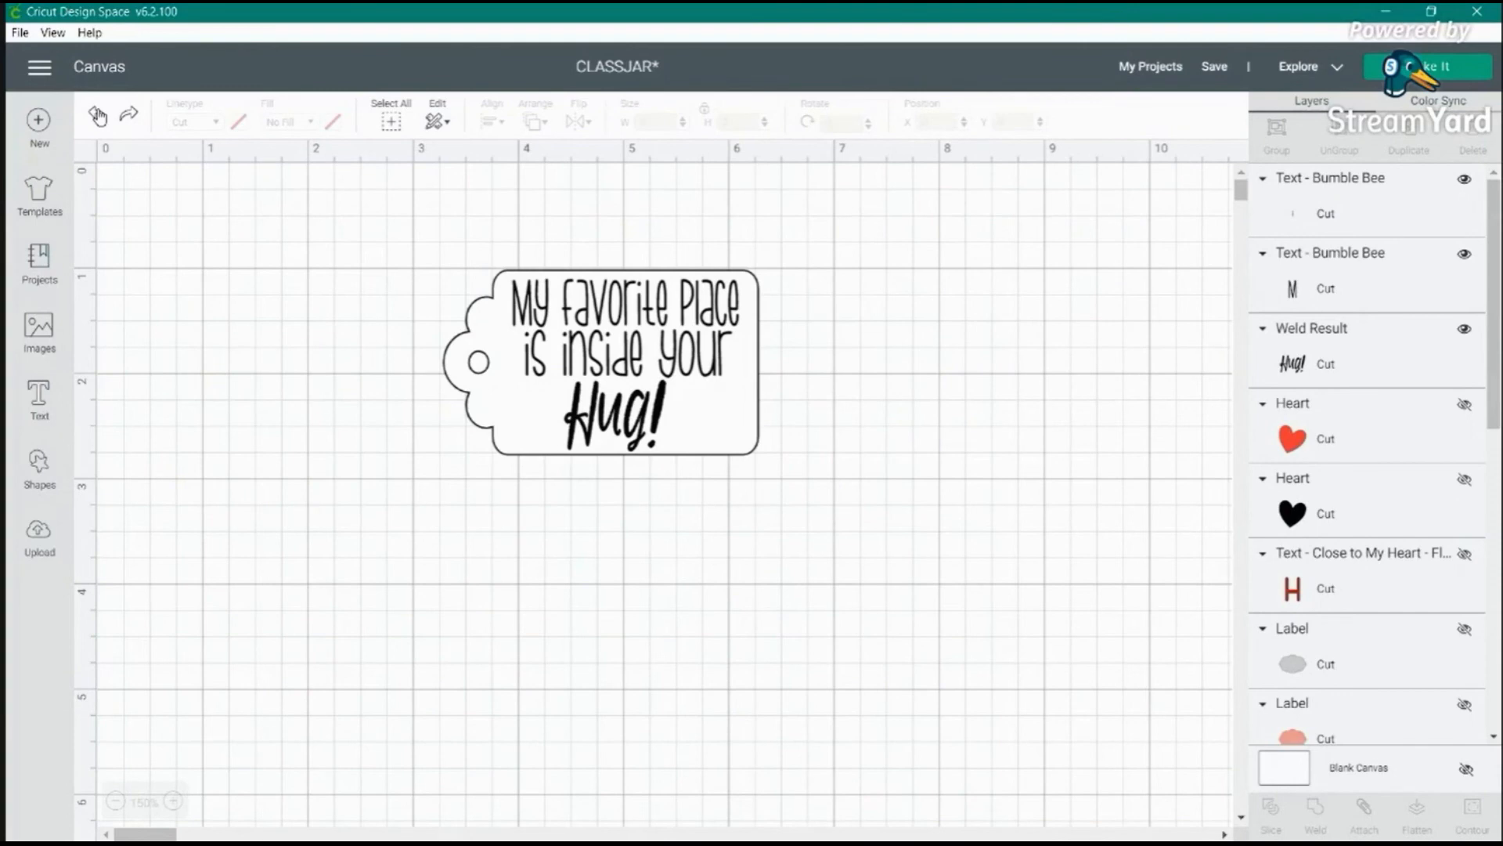
left_click(739, 445)
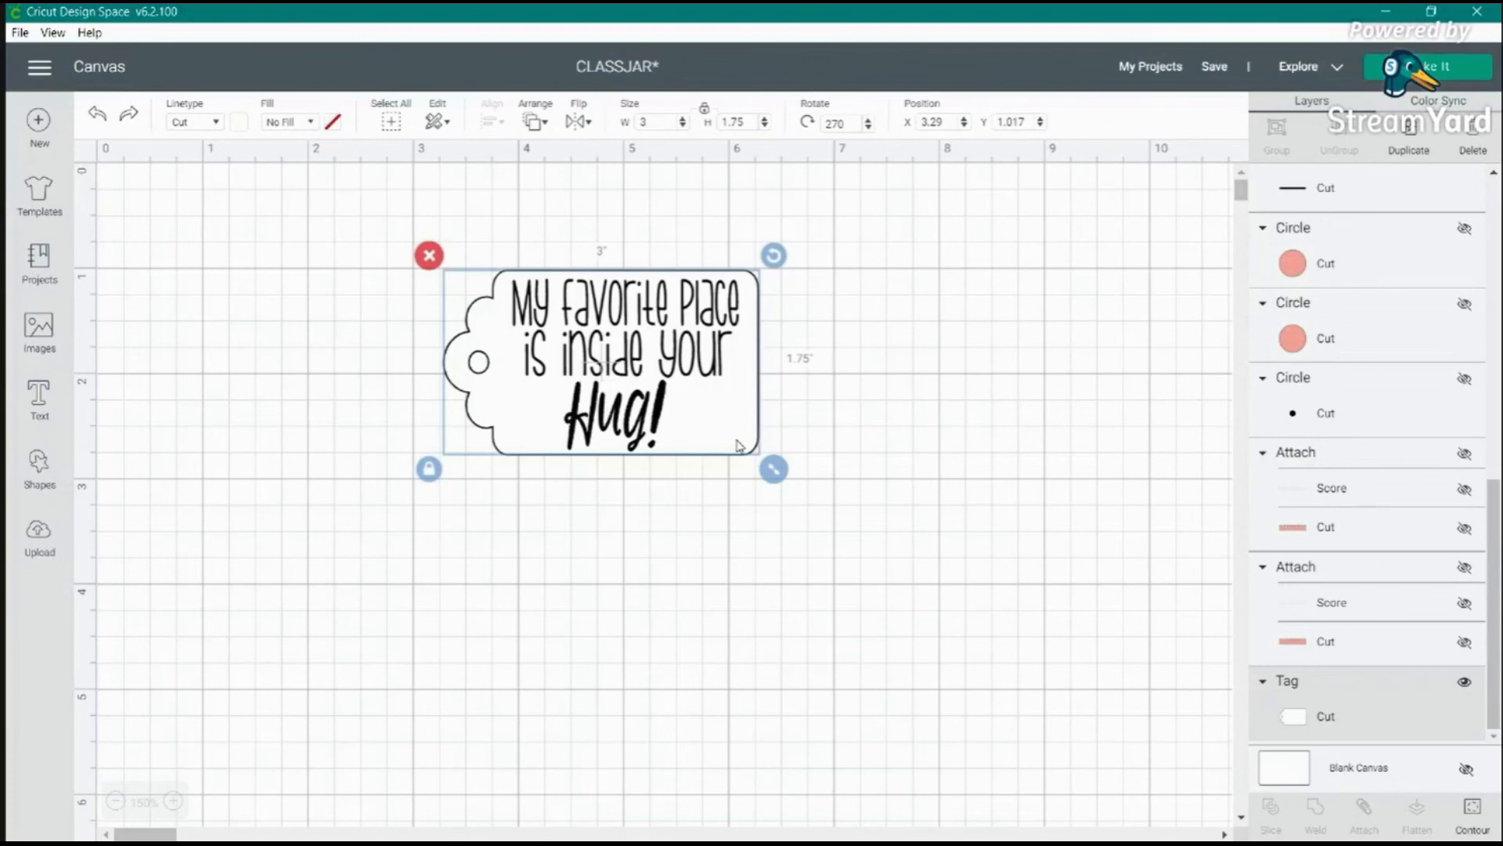
left_click(271, 129)
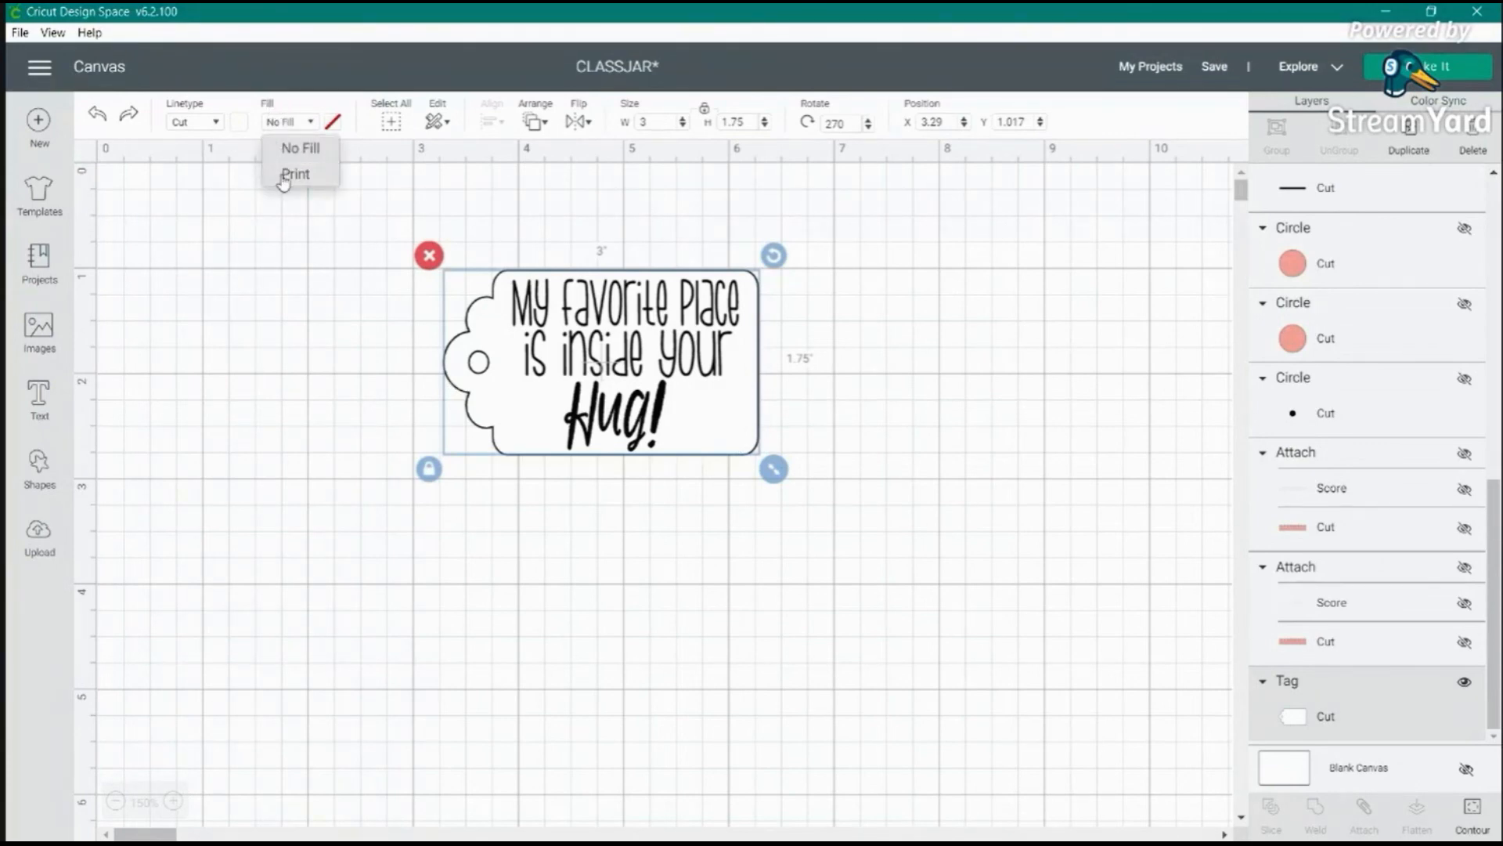
left_click(903, 412)
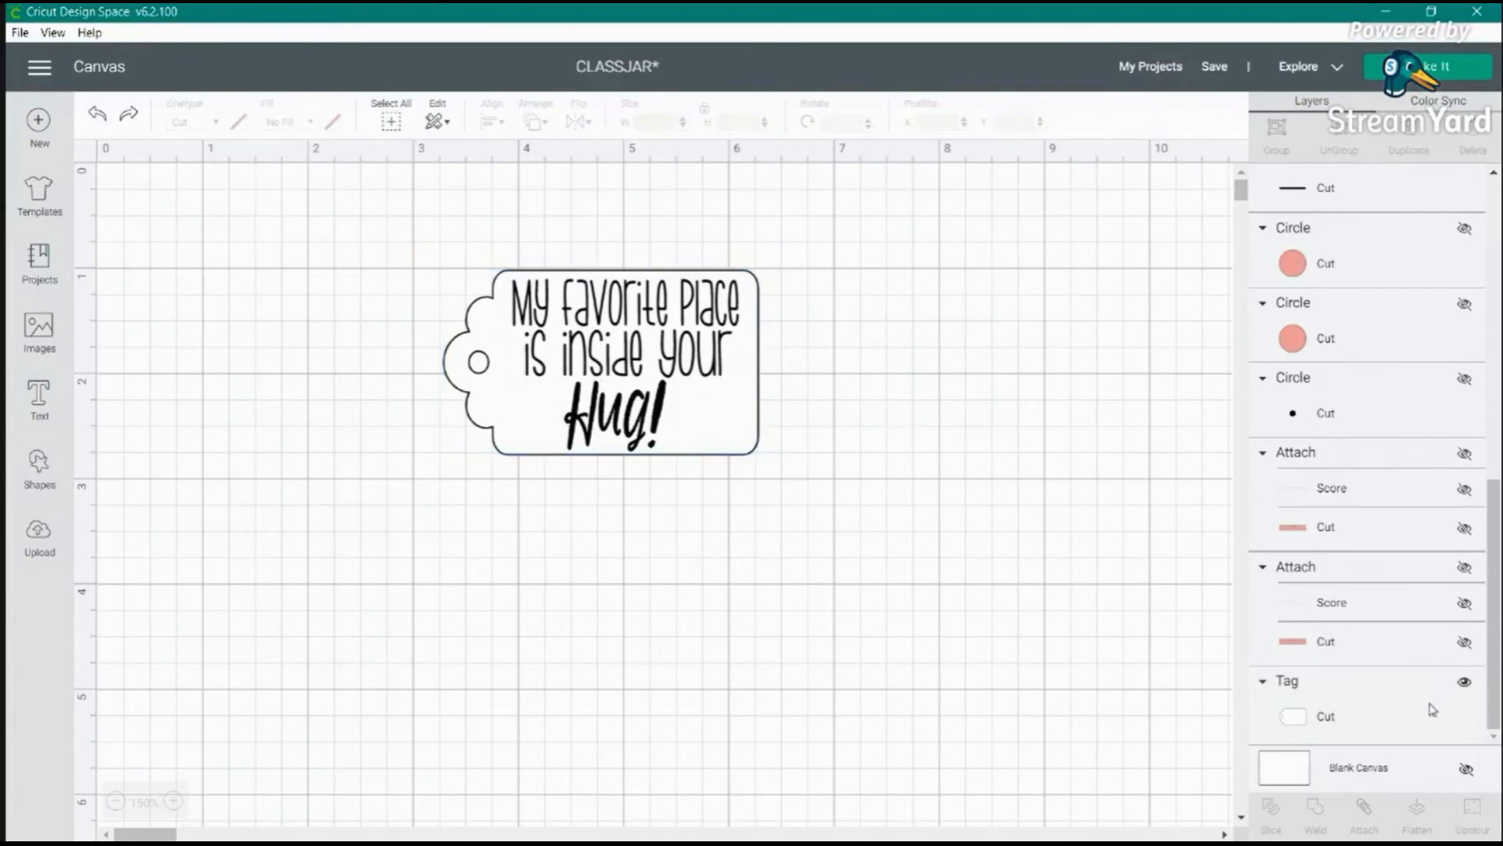
- Try flattening the white tag with its lettering and previewing it on the cutting mat, and undo the flattening back on the canvas
left_click_drag(850, 480, 333, 215)
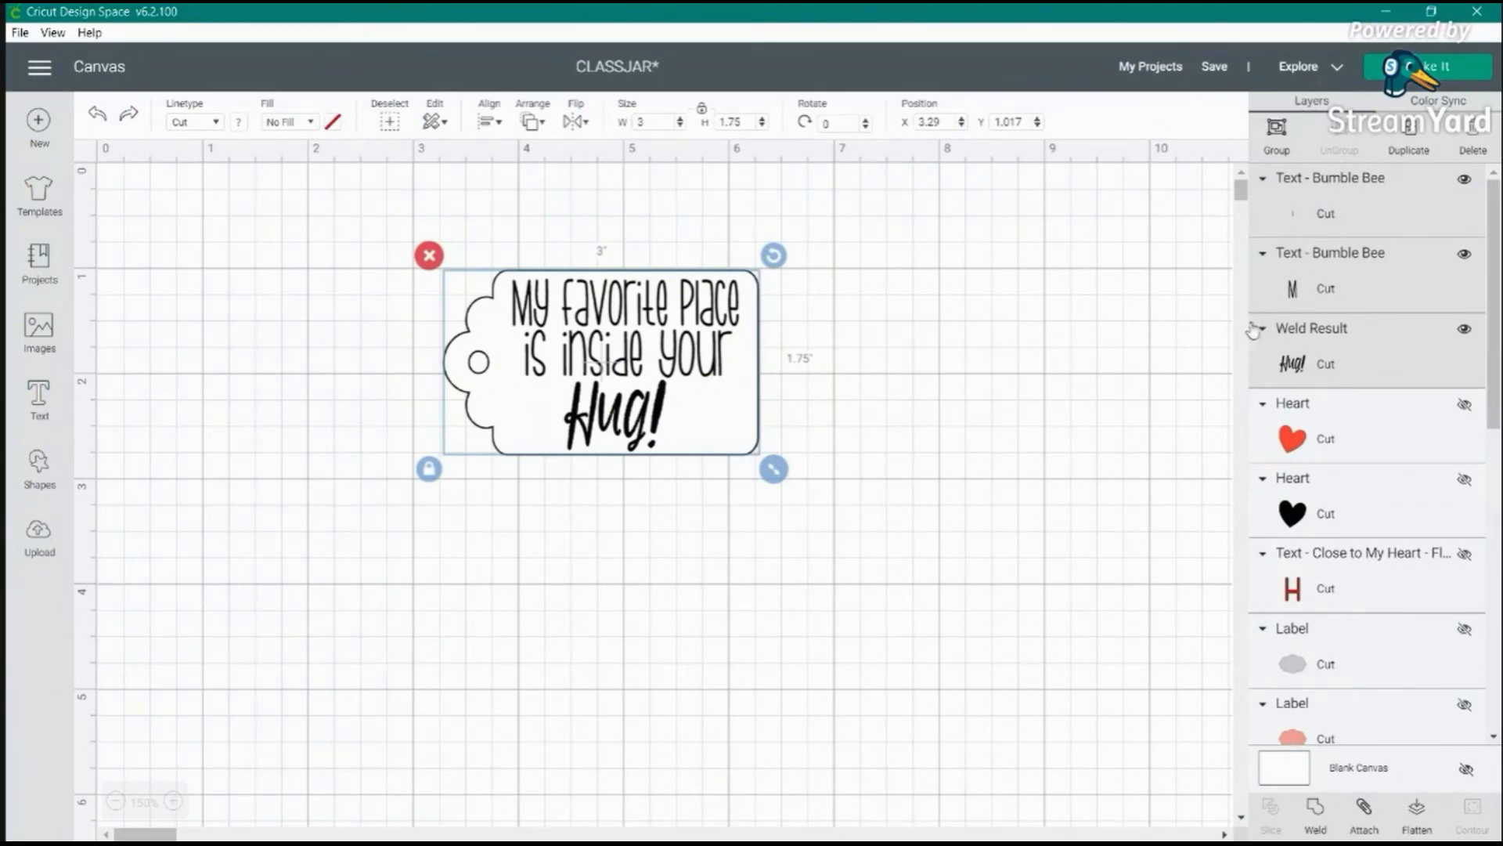
left_click(1415, 815)
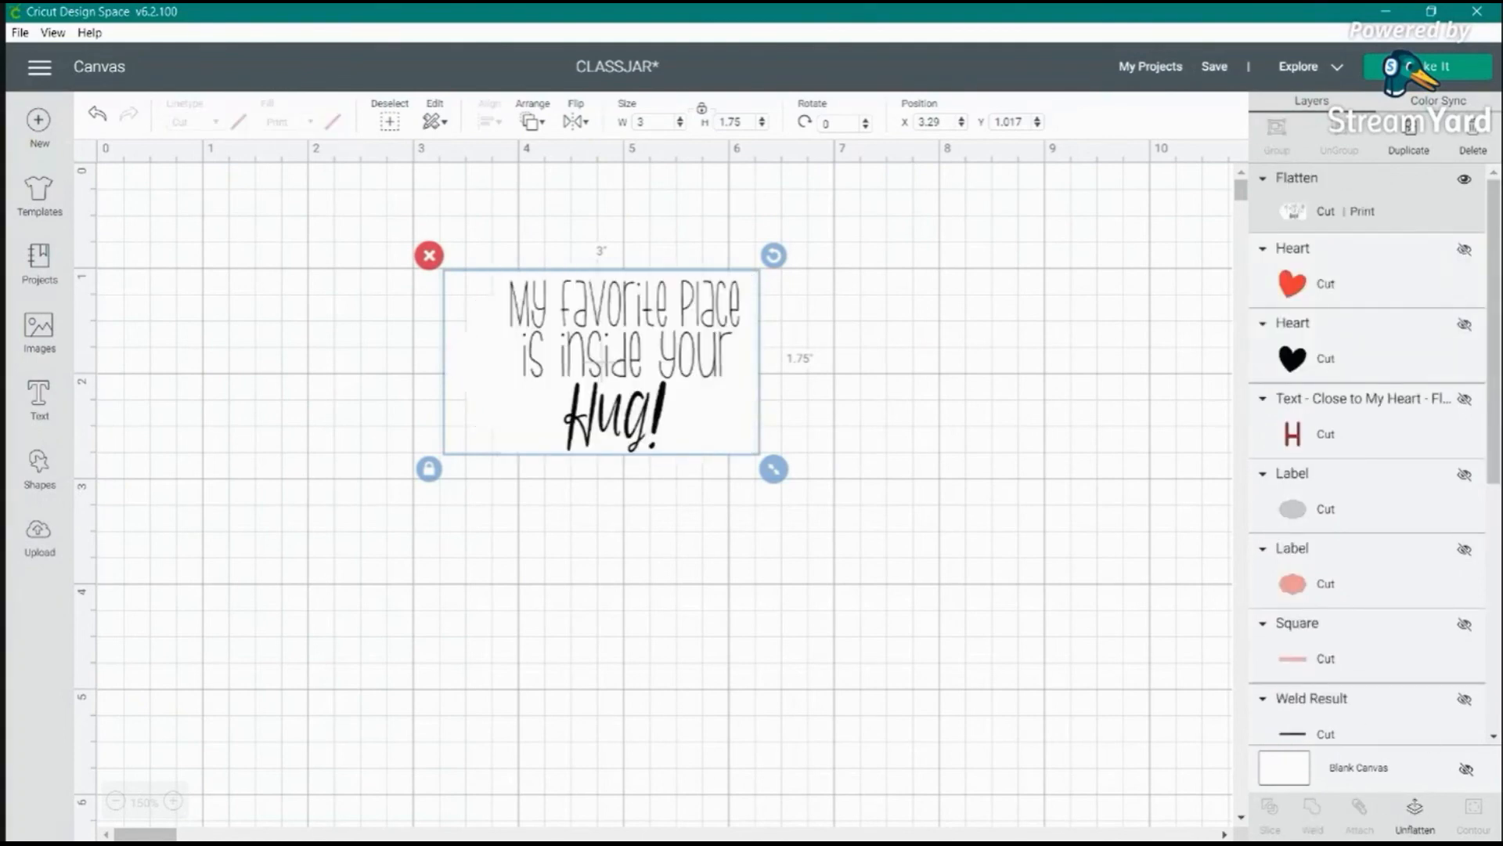
left_click(1427, 66)
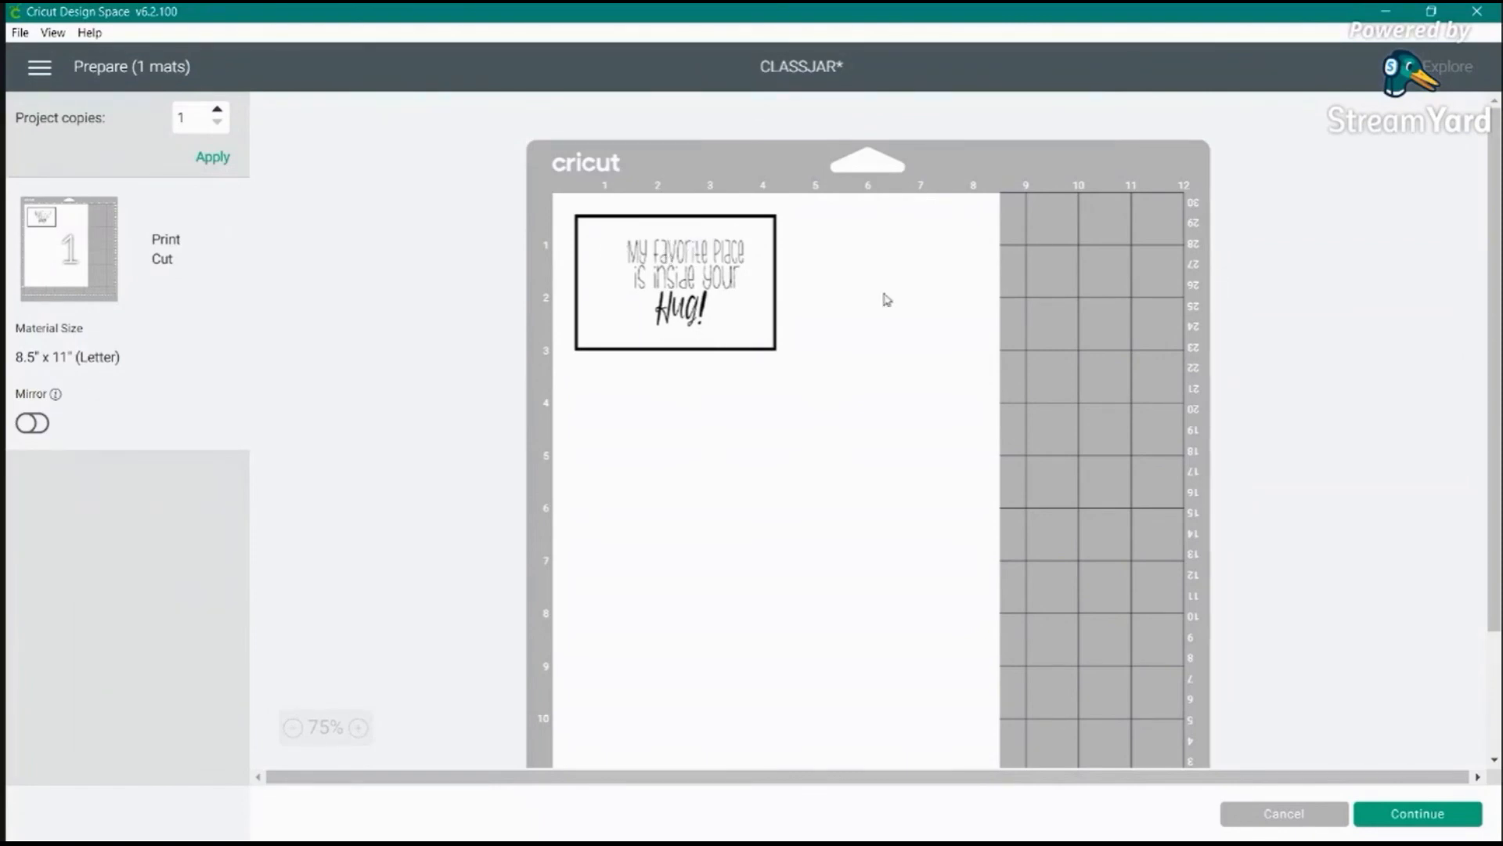
left_click(1325, 824)
left_click(707, 386)
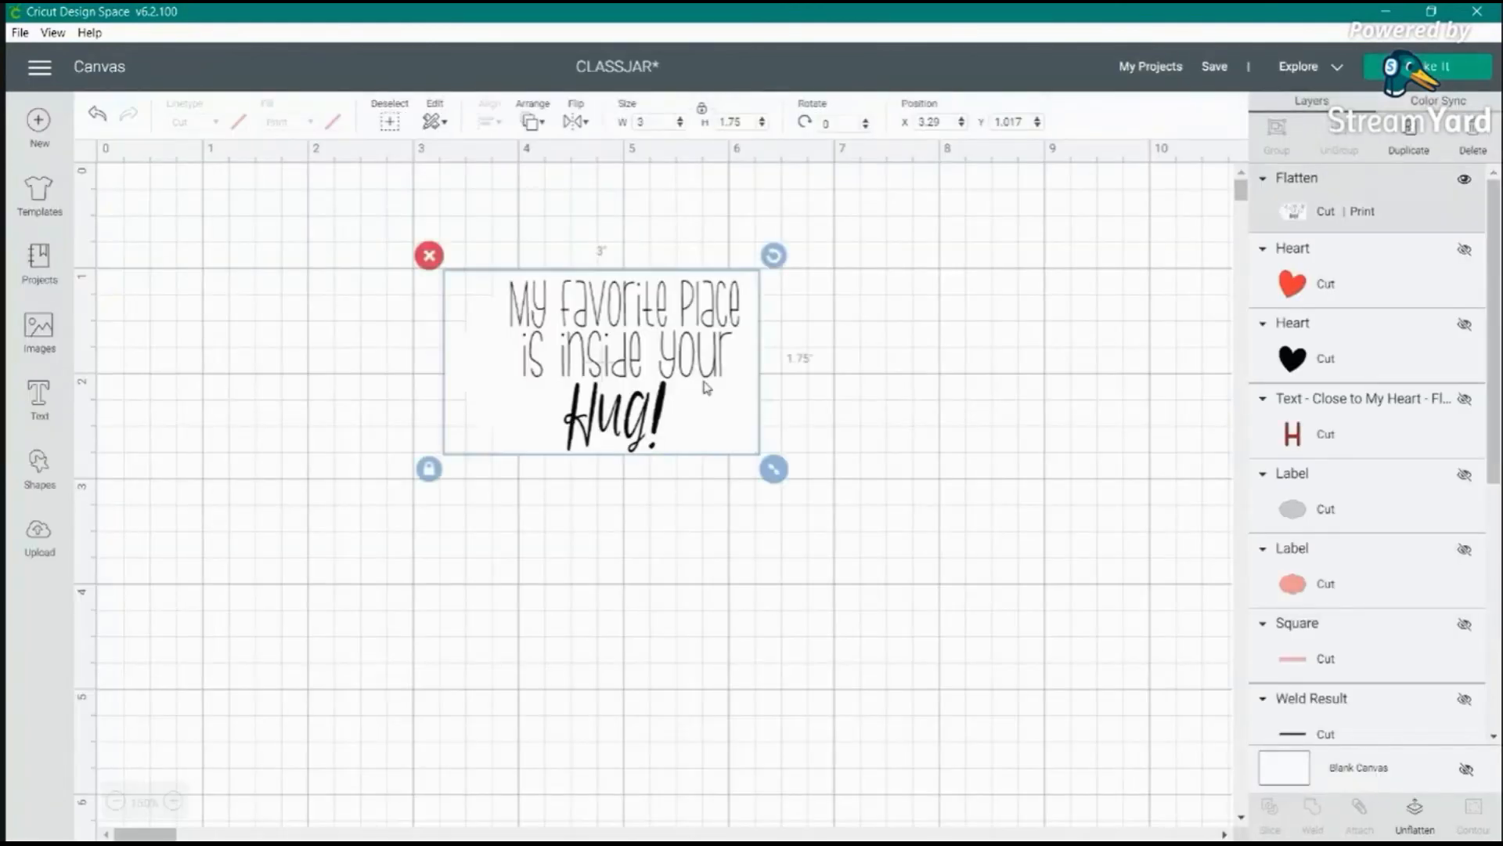
mouse_move(707, 387)
left_mouse_down()
mouse_move(869, 309)
mouse_move(558, 393)
mouse_move(695, 386)
left_mouse_up()
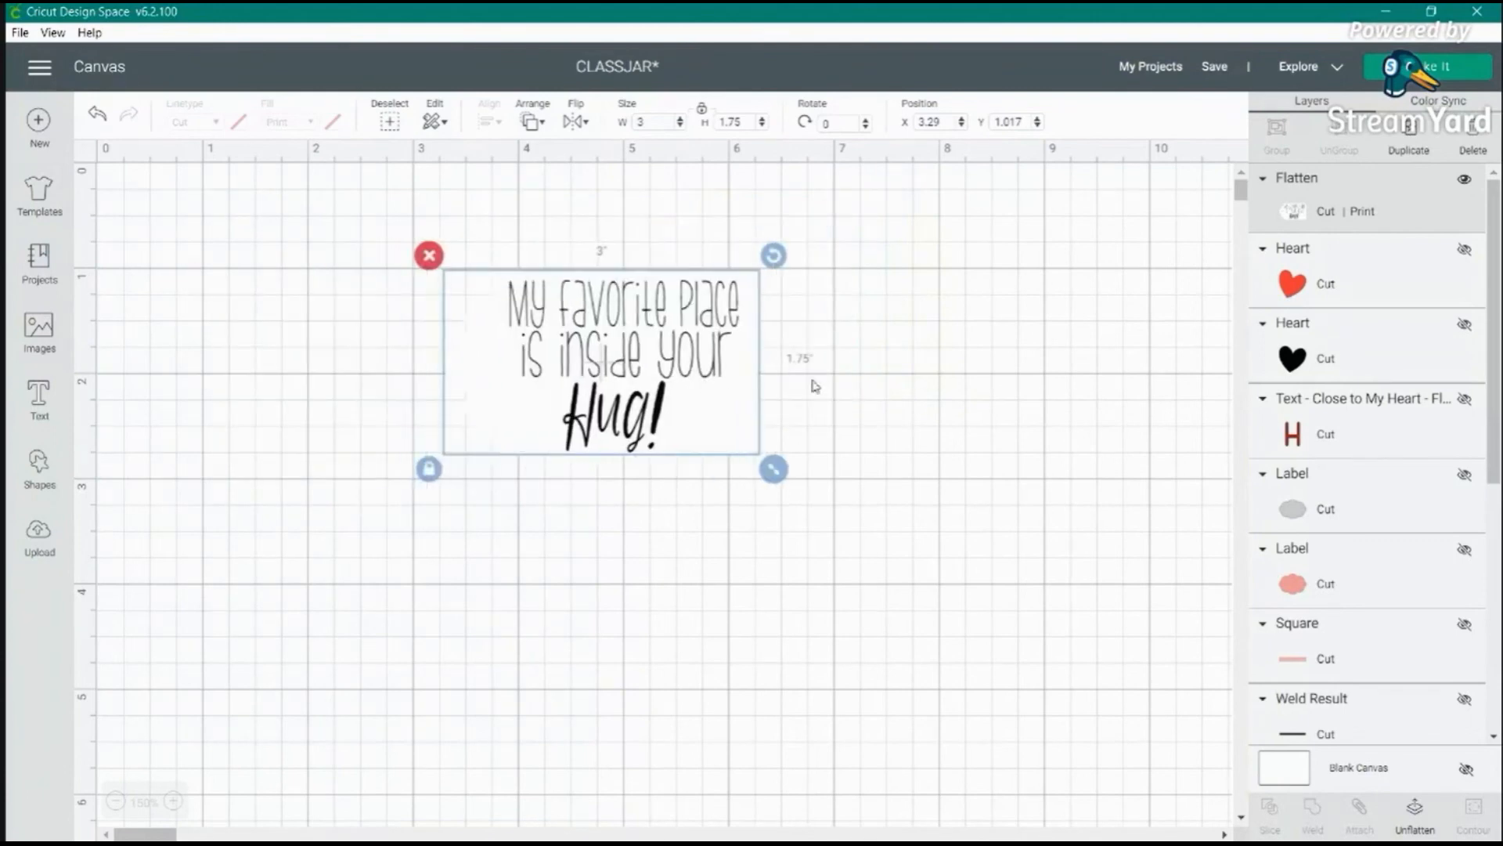
left_click(97, 117)
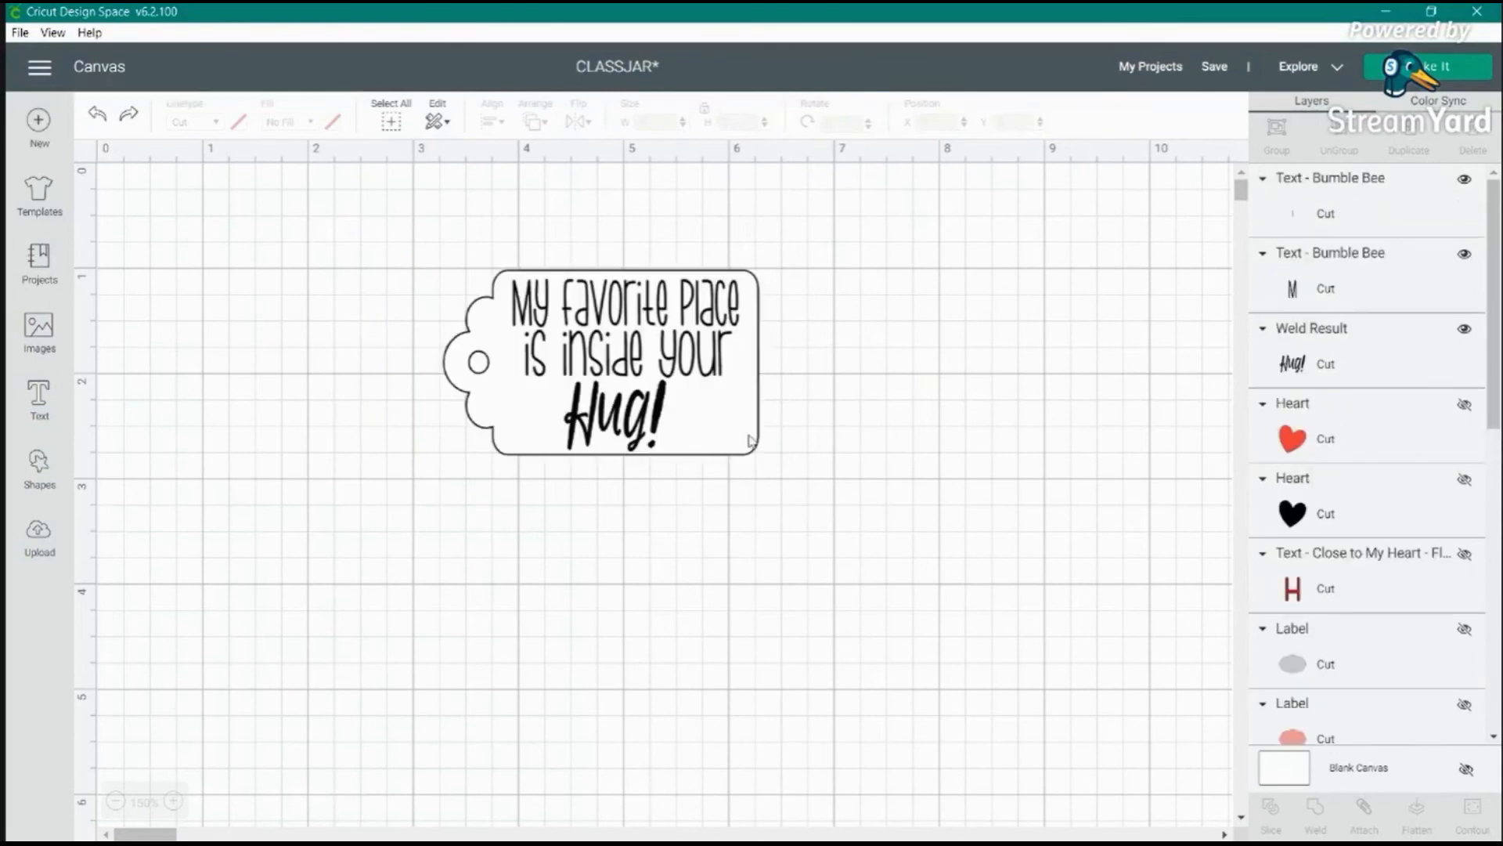
- Recolor the tag light gray and flatten it together with all of its lettering into one print-then-cut image
left_click(720, 433)
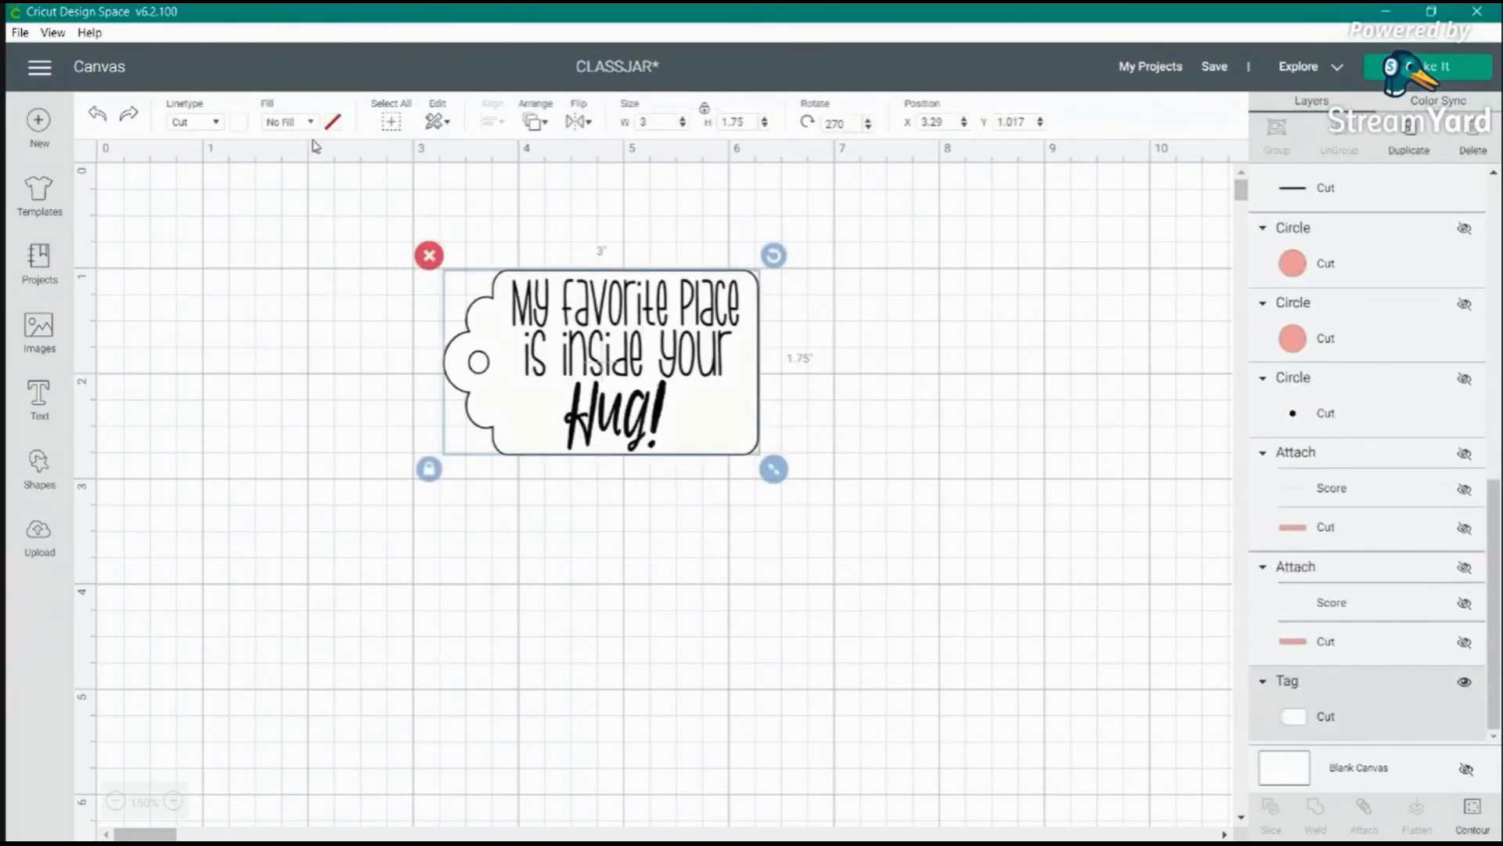
left_click(236, 126)
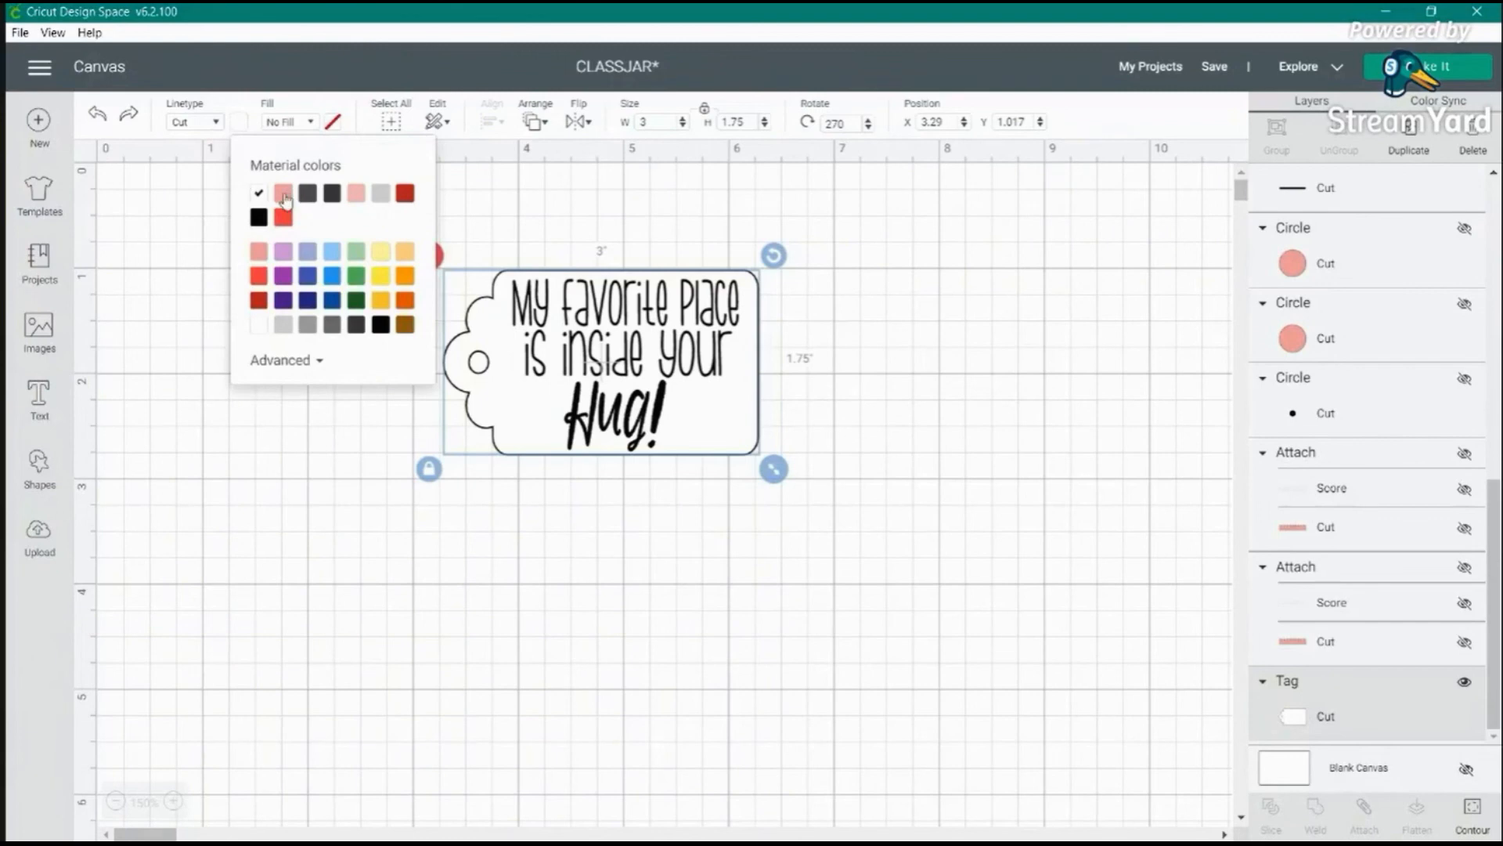
left_click(382, 193)
left_click(874, 486)
left_click_drag(846, 507, 358, 235)
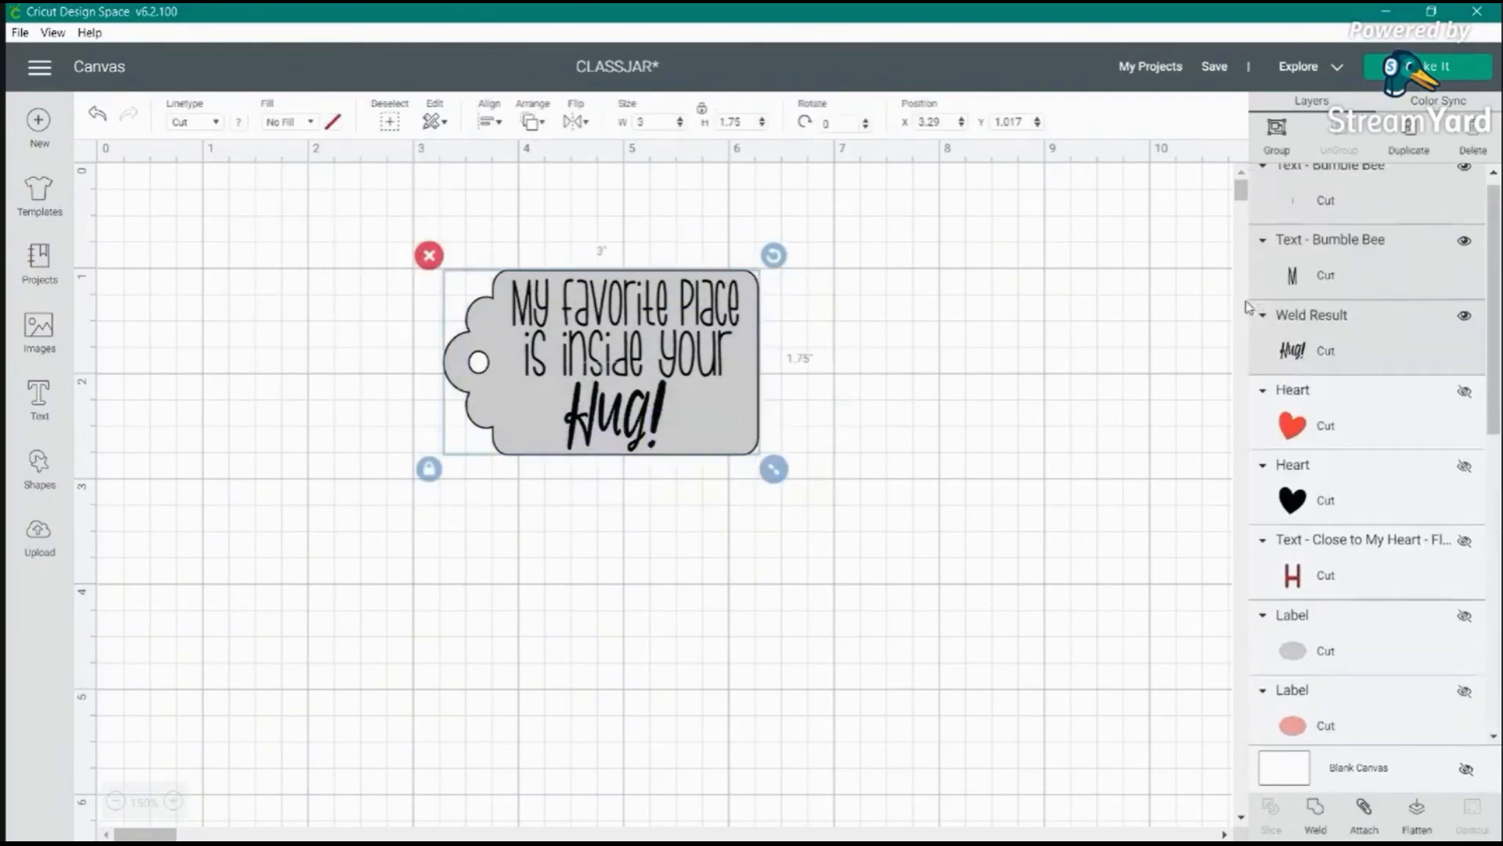
left_click(1416, 822)
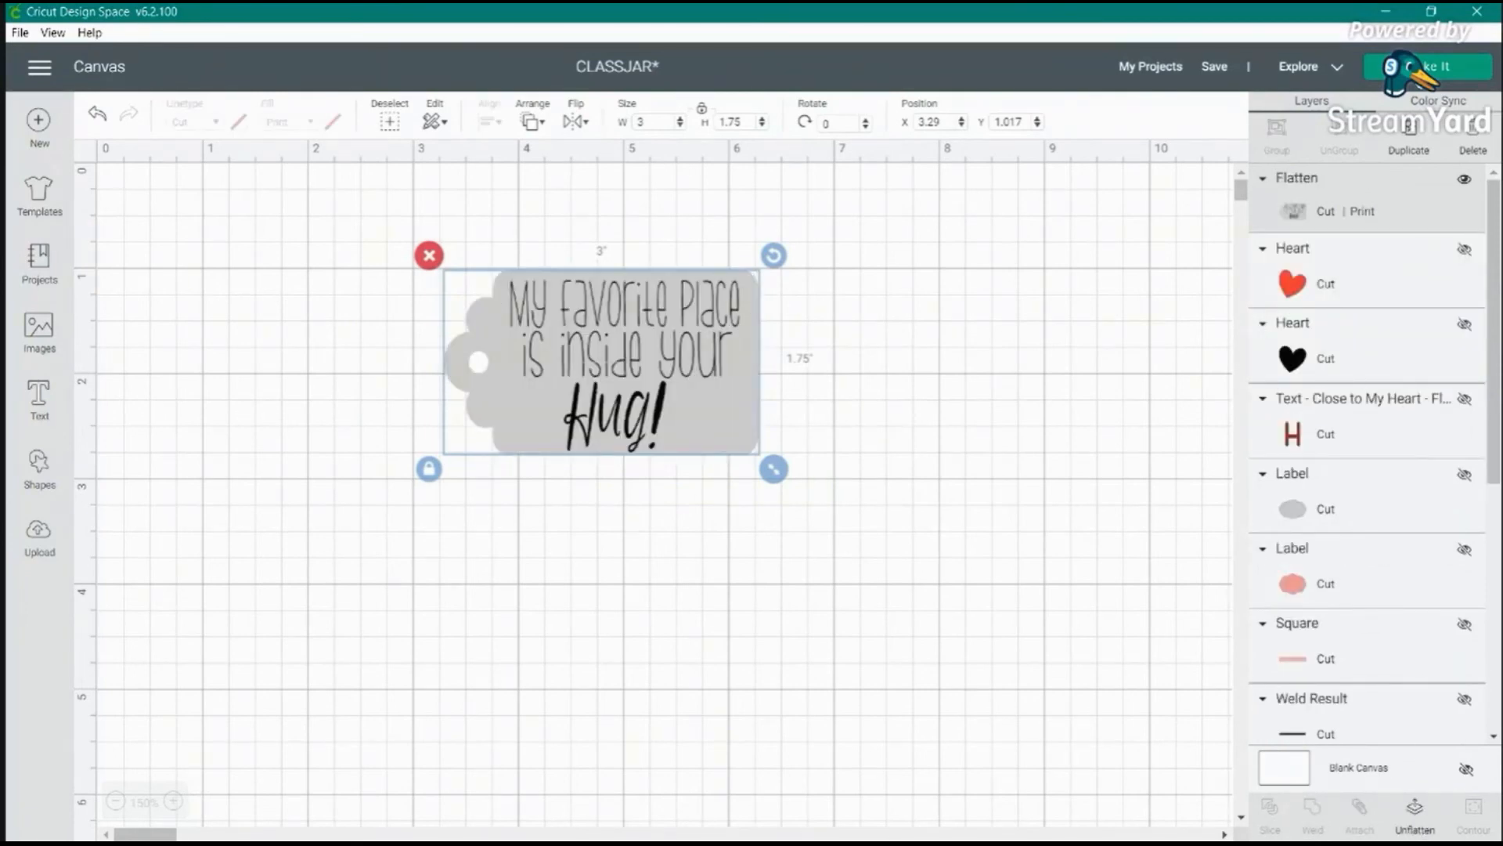
- Preview the flattened gray tag on the cutting mat at 150% zoom and leave the preview
left_click(1412, 76)
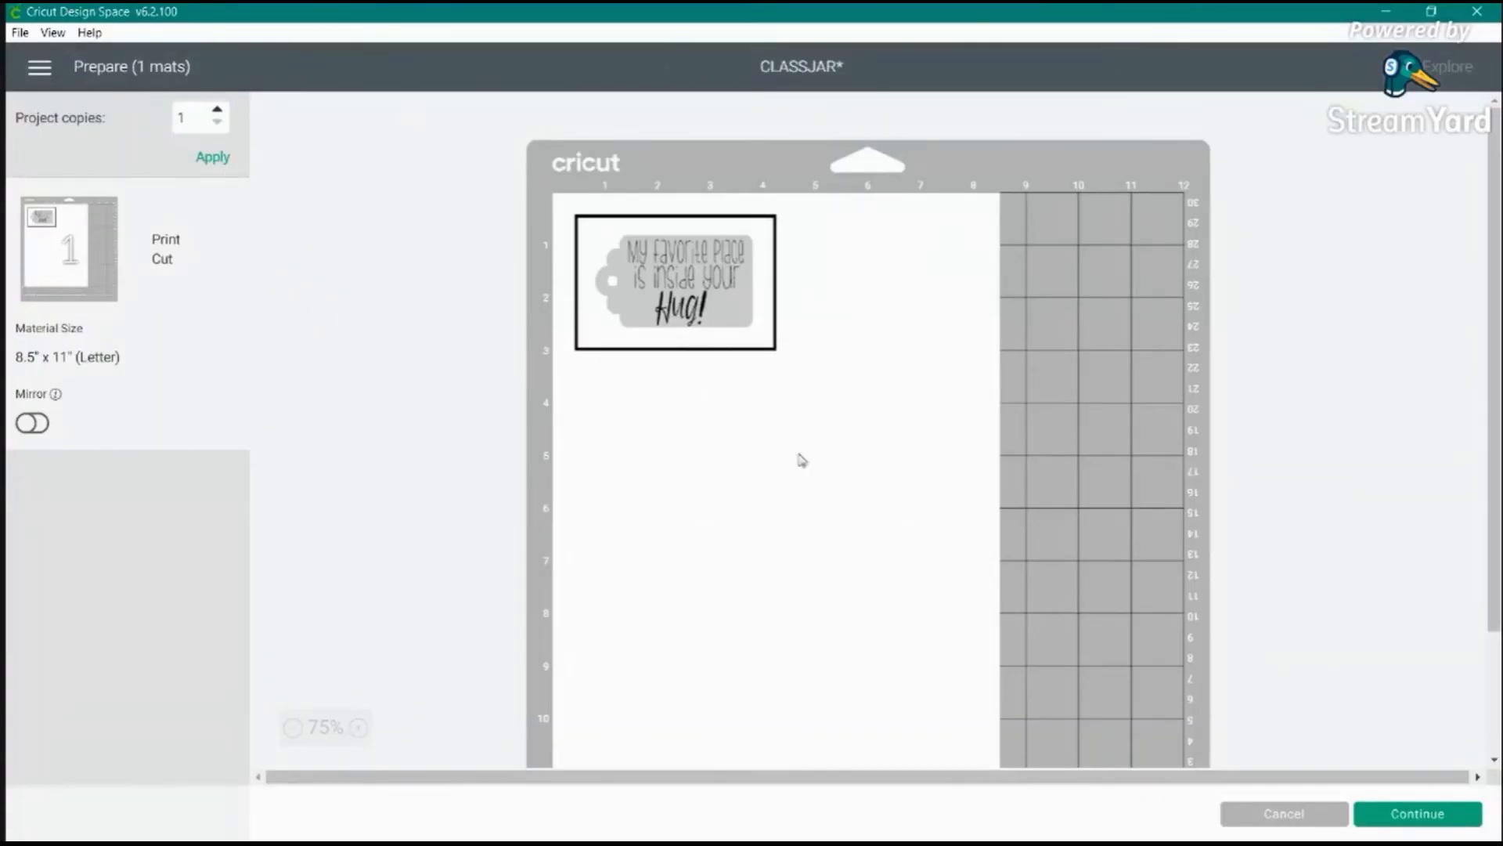
left_click(358, 729)
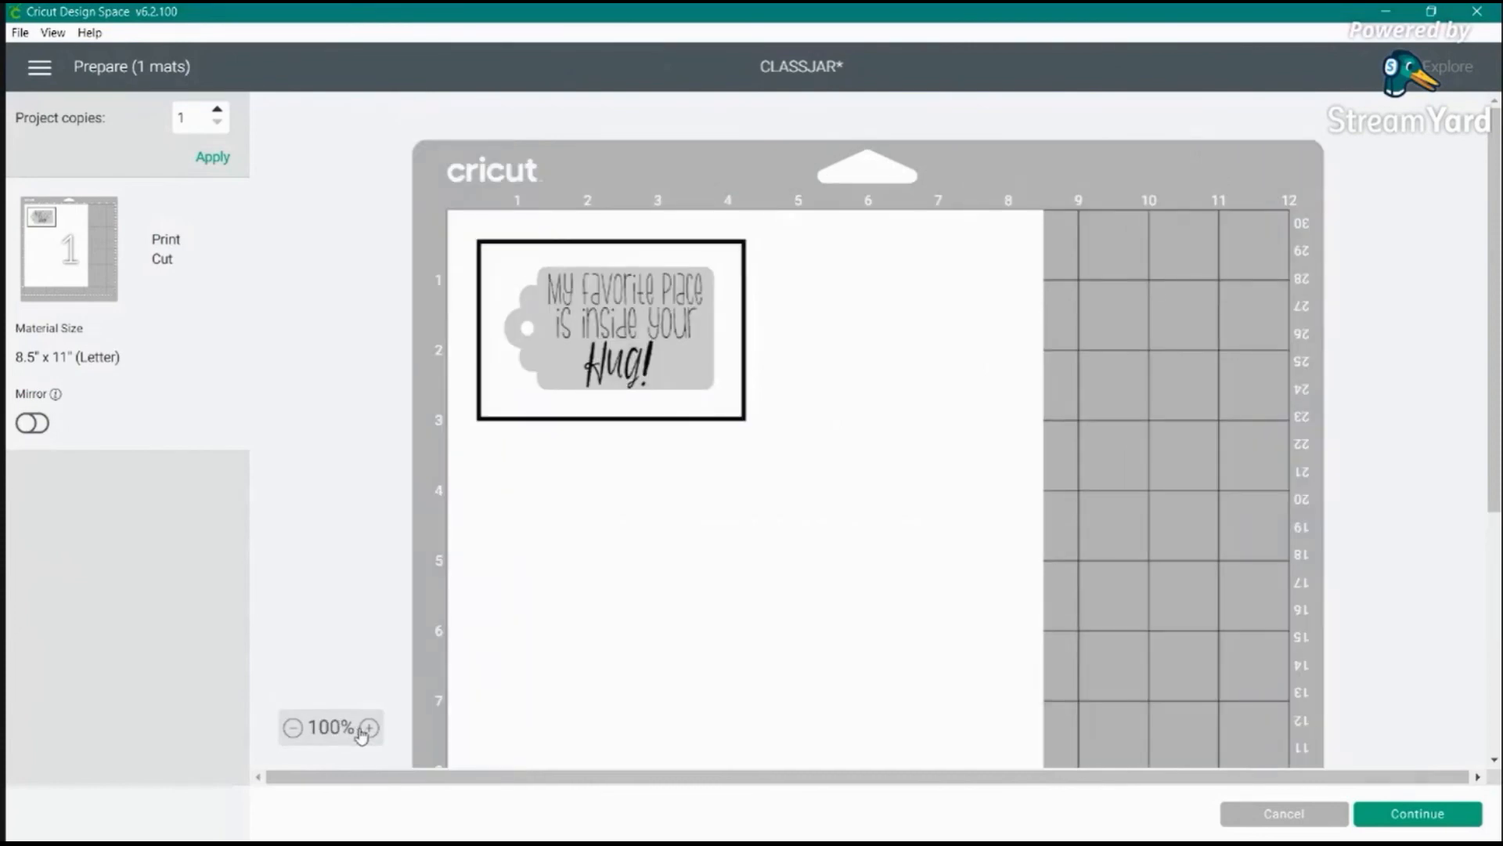
left_click(368, 729)
left_click(368, 729)
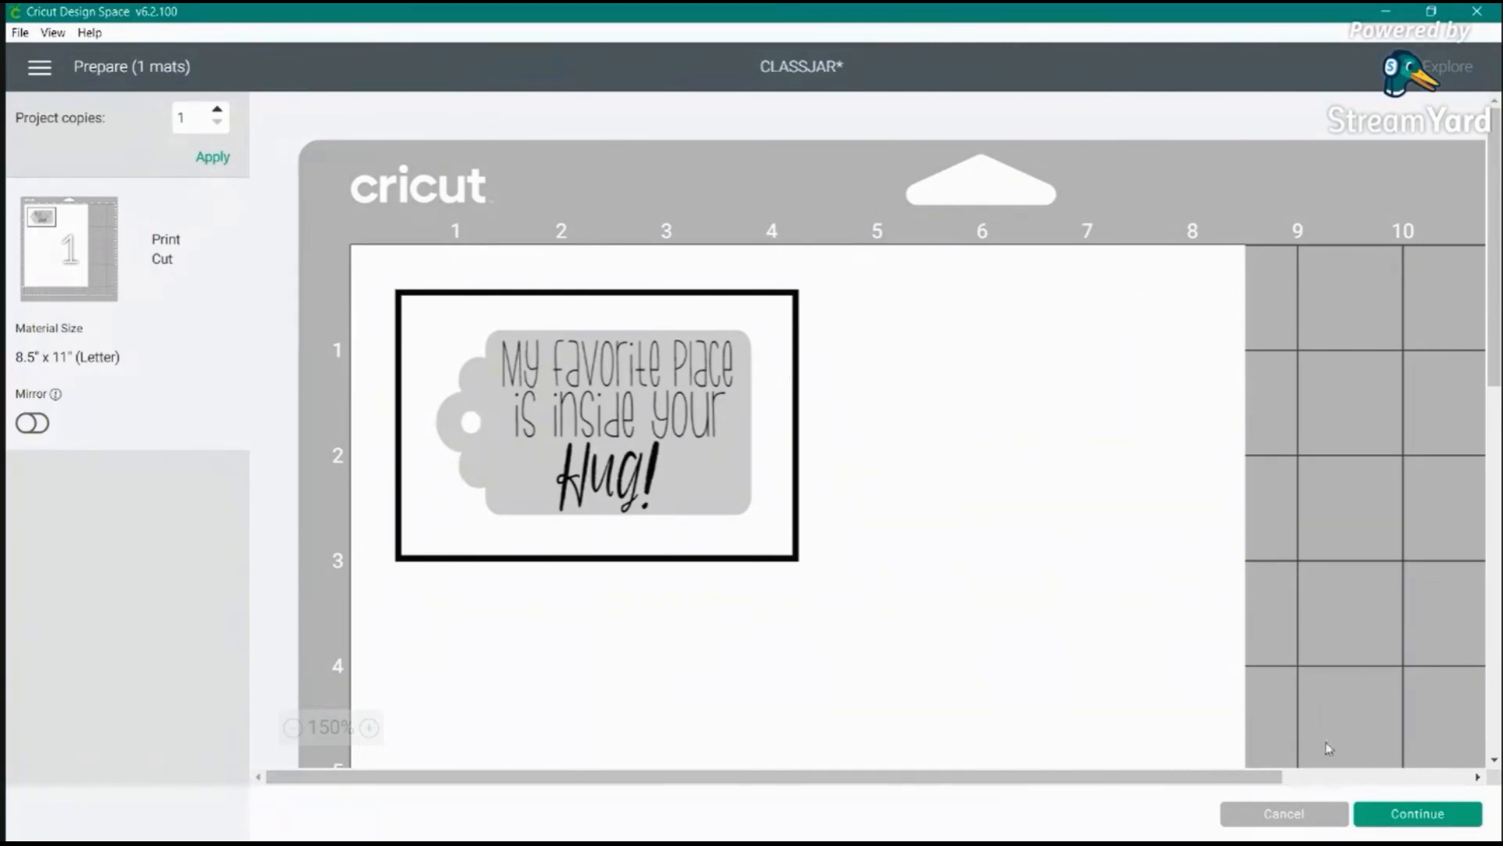
left_click(1276, 814)
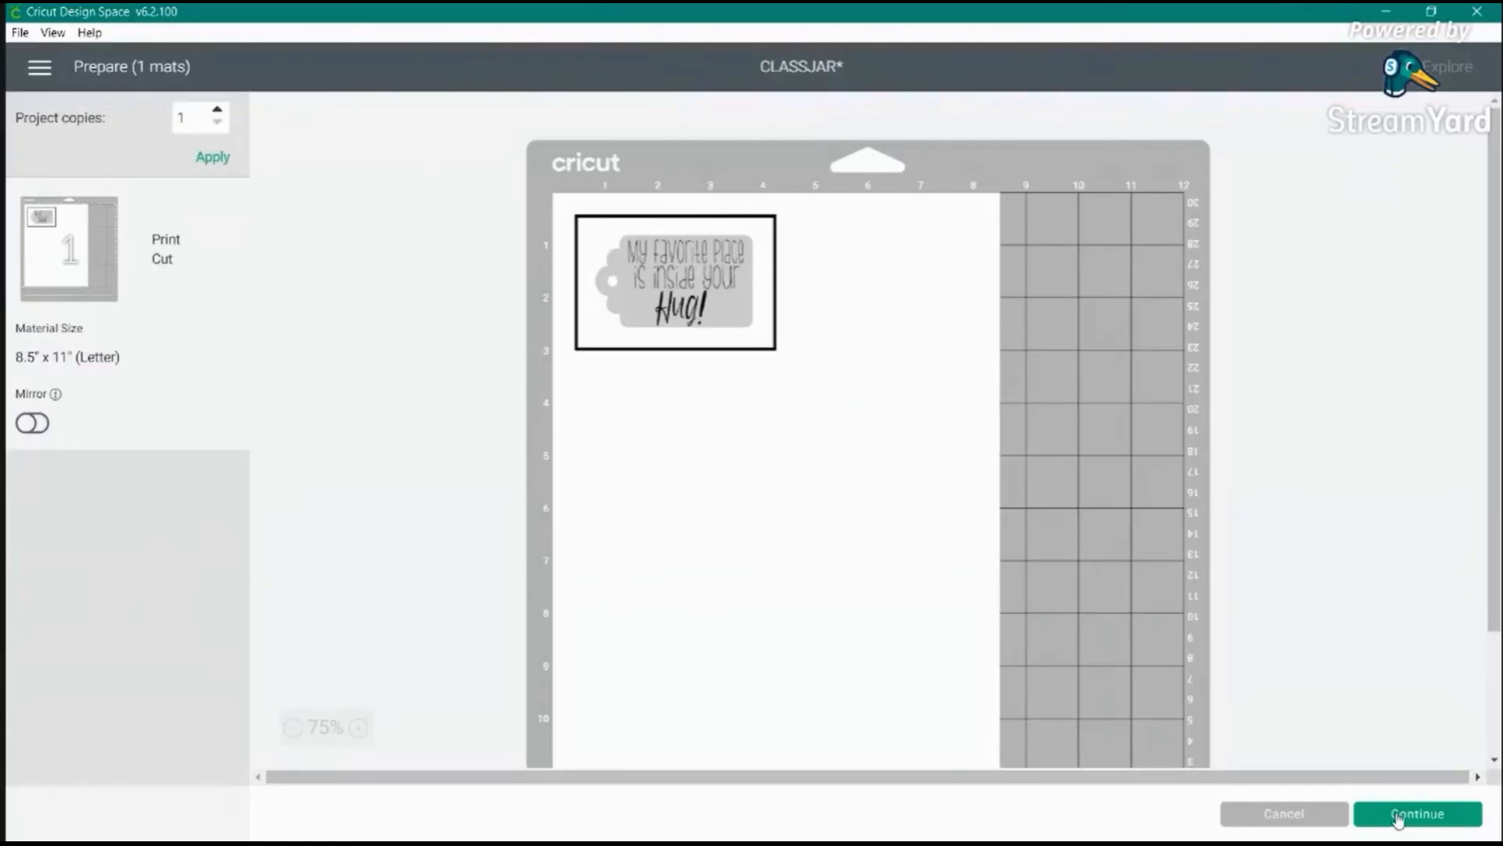
- Walk through the cut setup with the tag marked as already printed and the Air 2 Bluetooth machine selected, and cancel the cut
left_click(1397, 815)
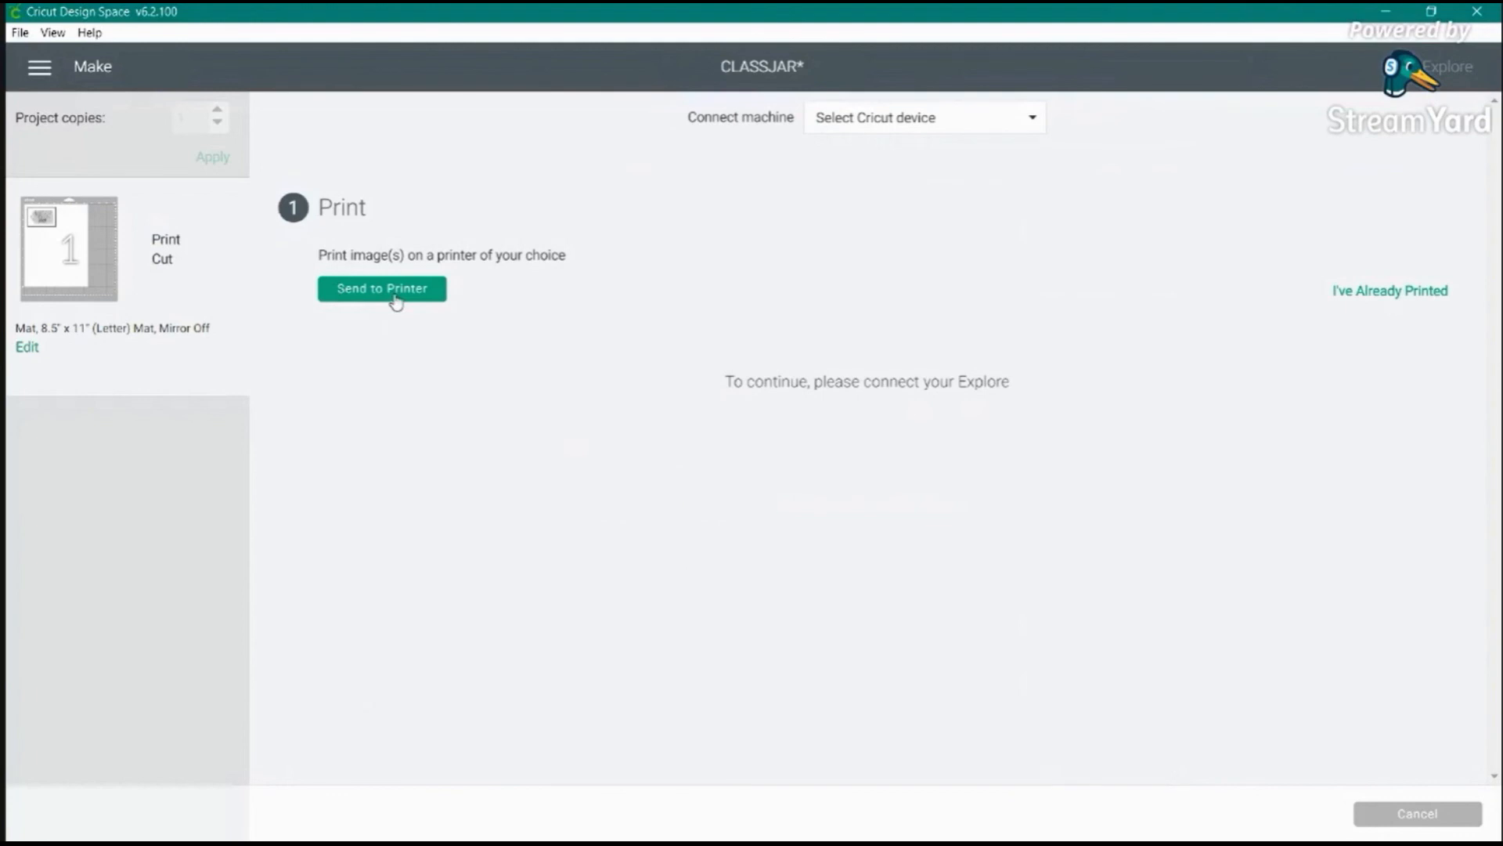
left_click(1361, 295)
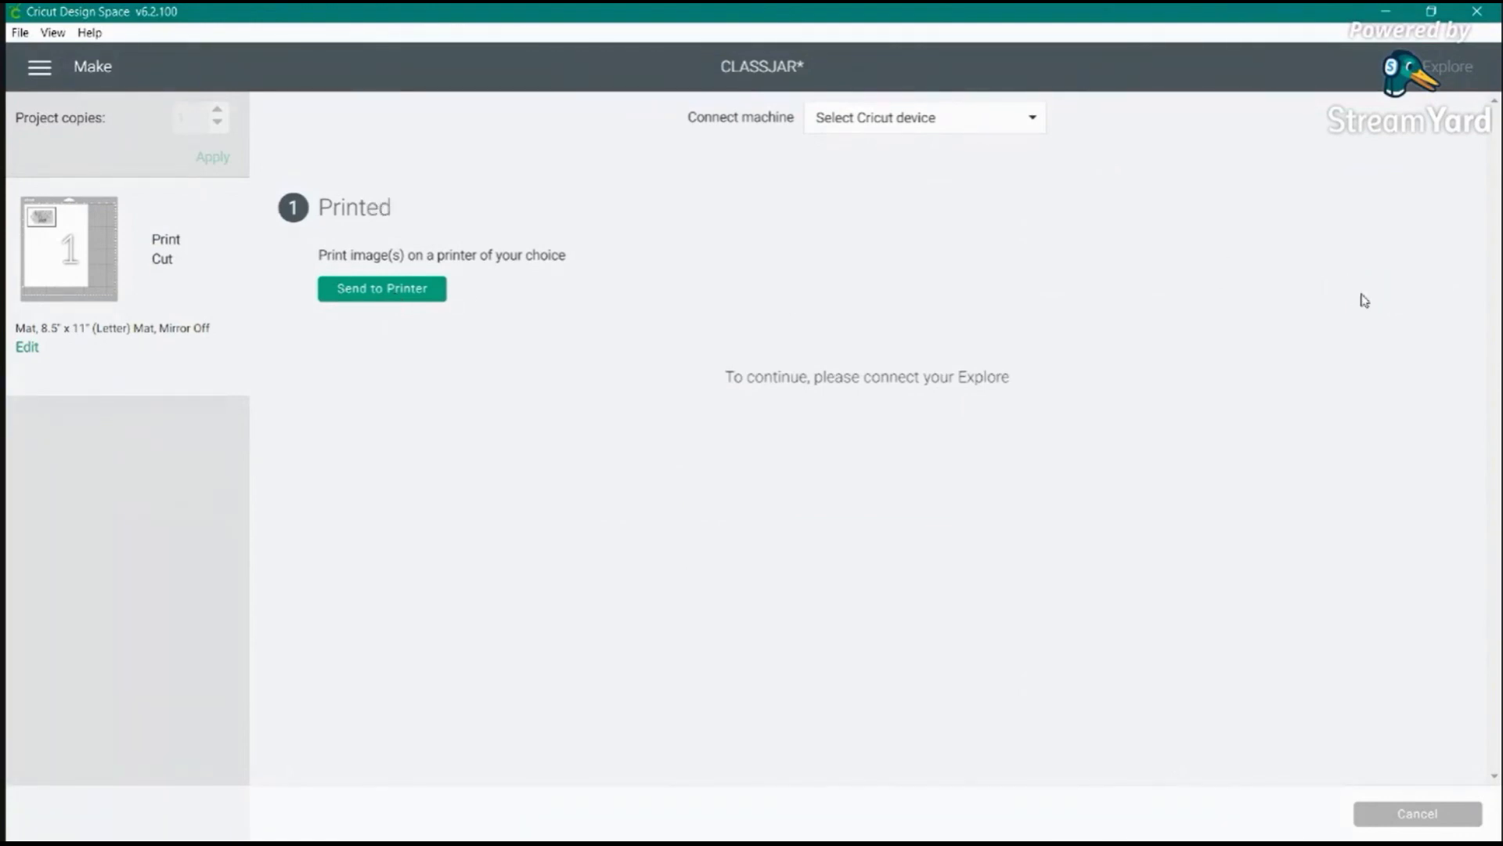
left_click(906, 123)
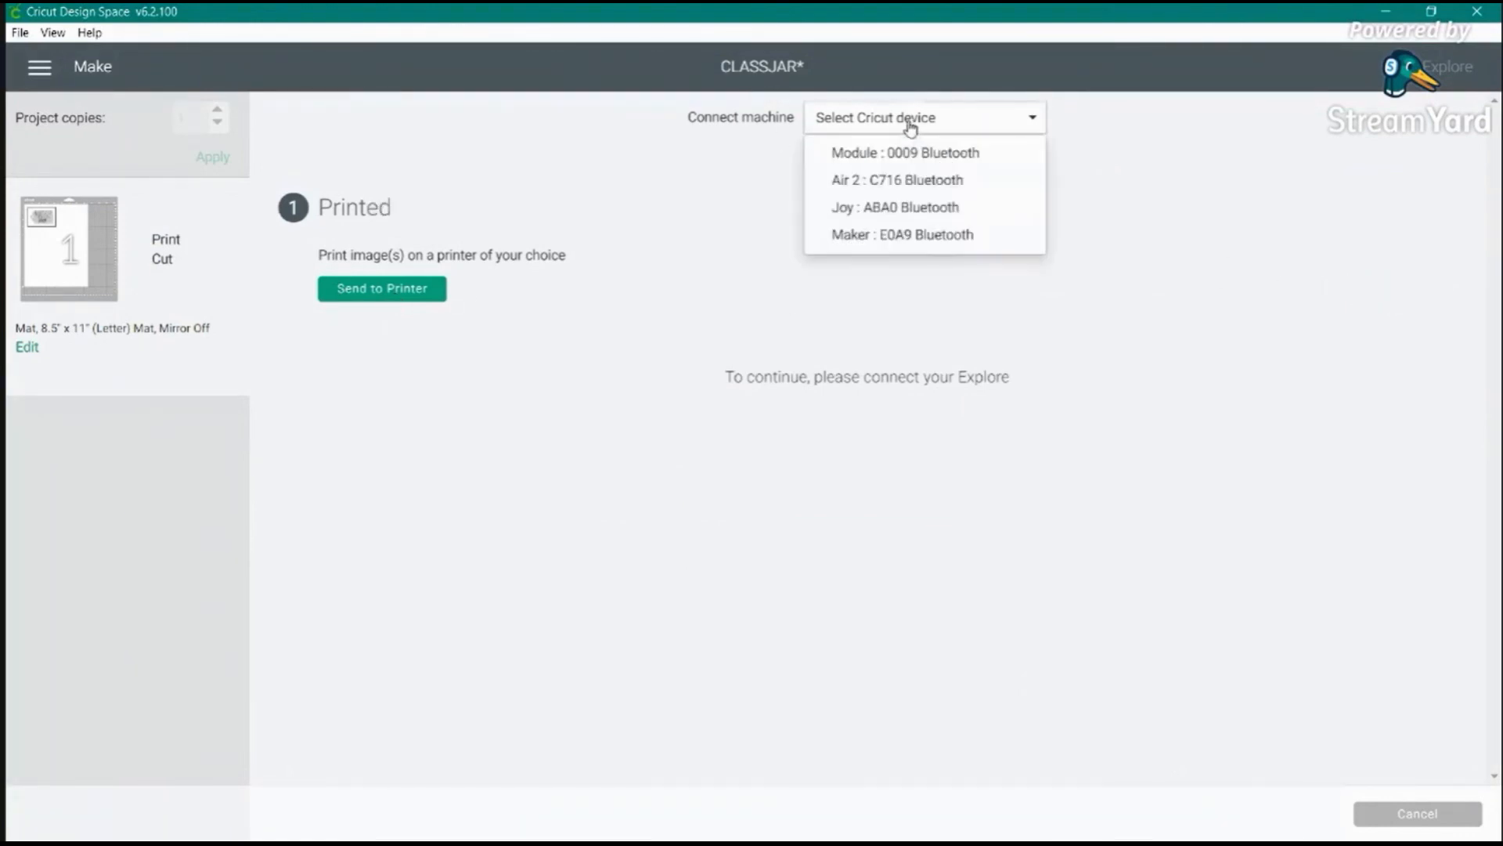
left_click(887, 179)
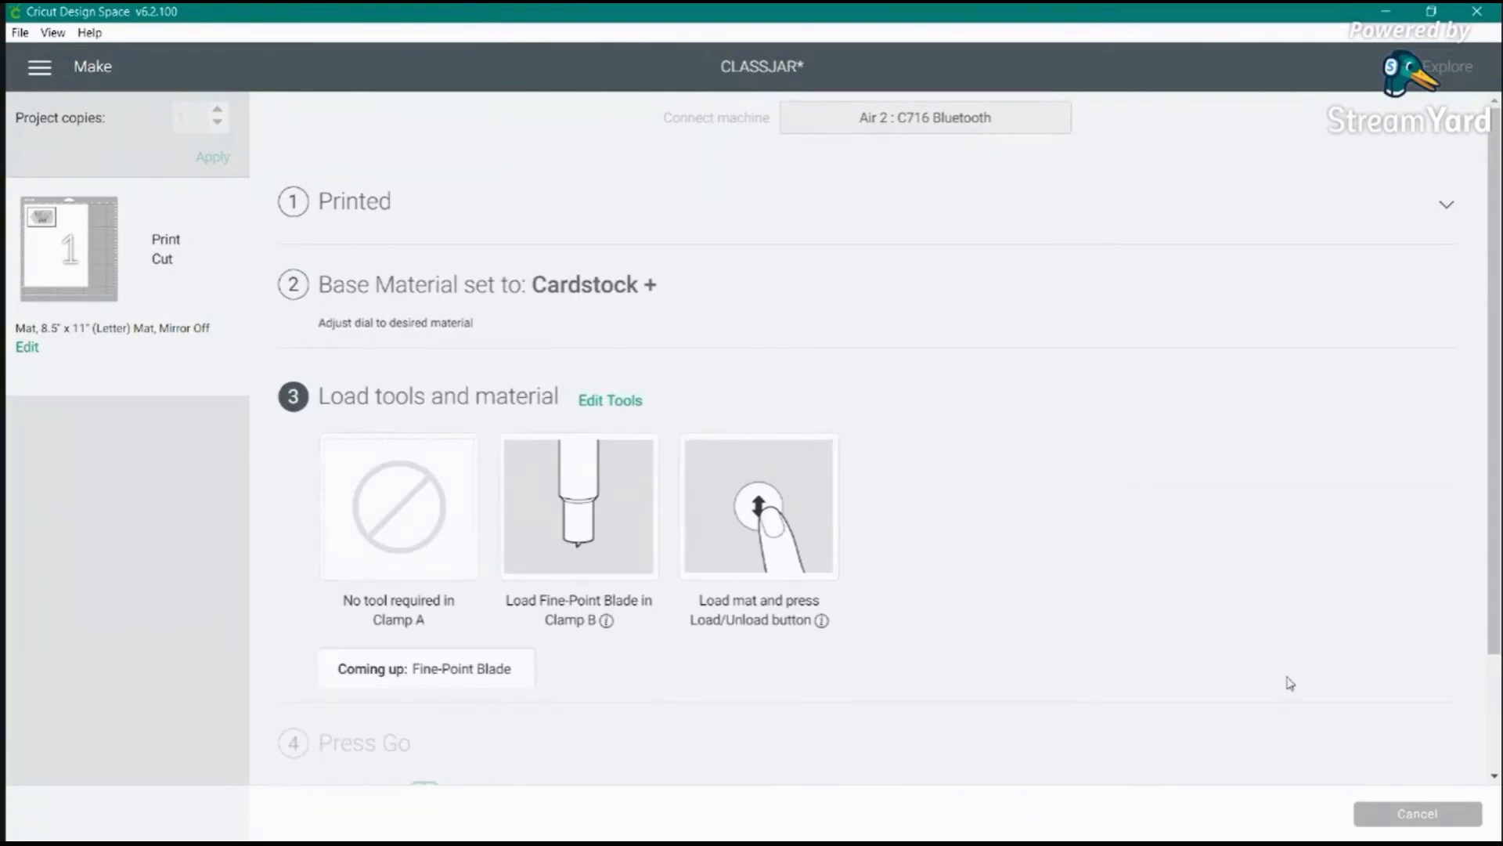
left_click(1373, 814)
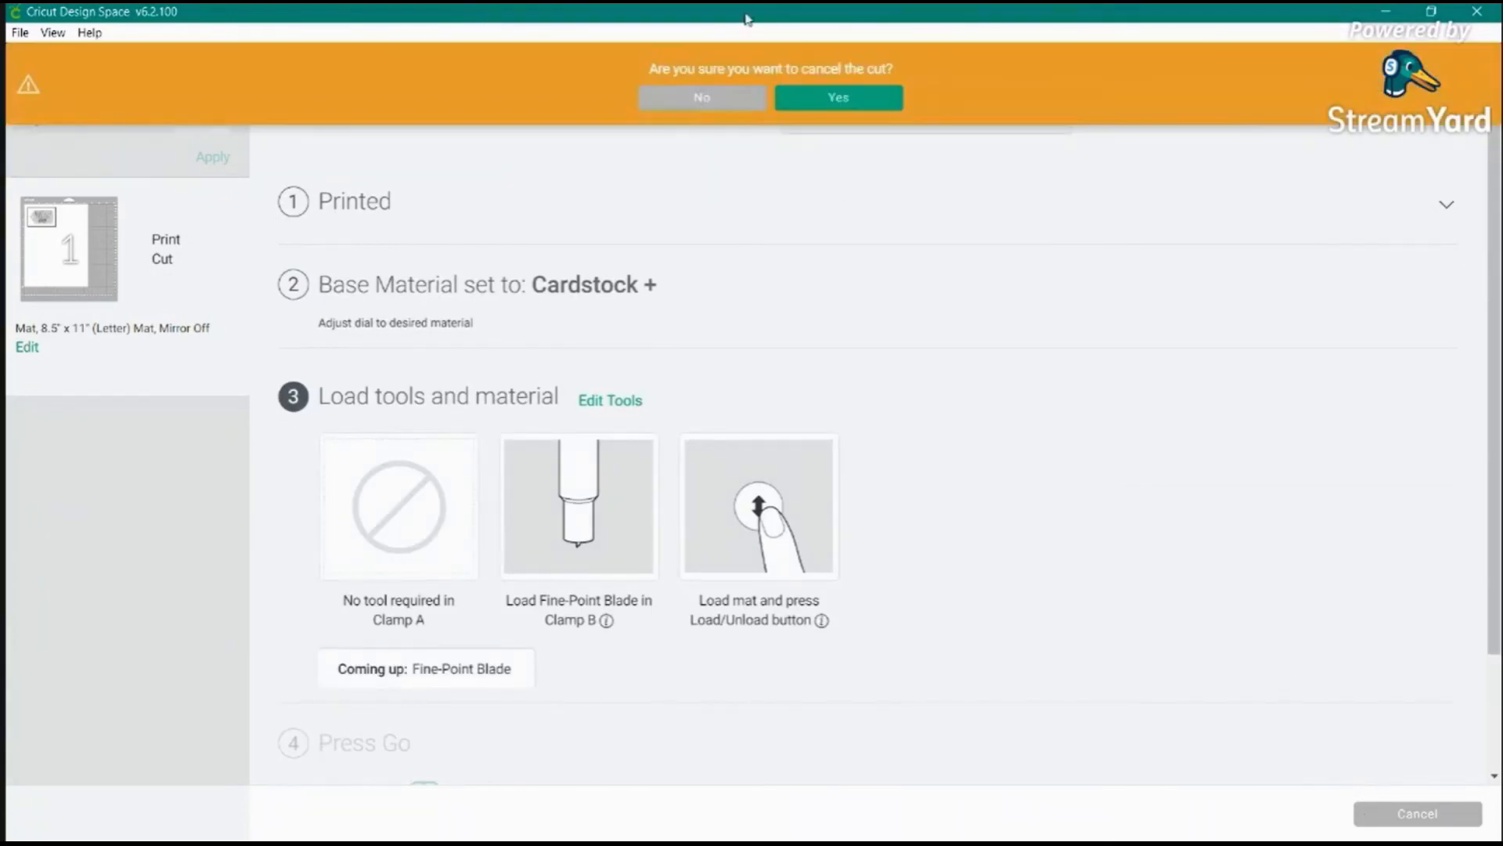
left_click(824, 101)
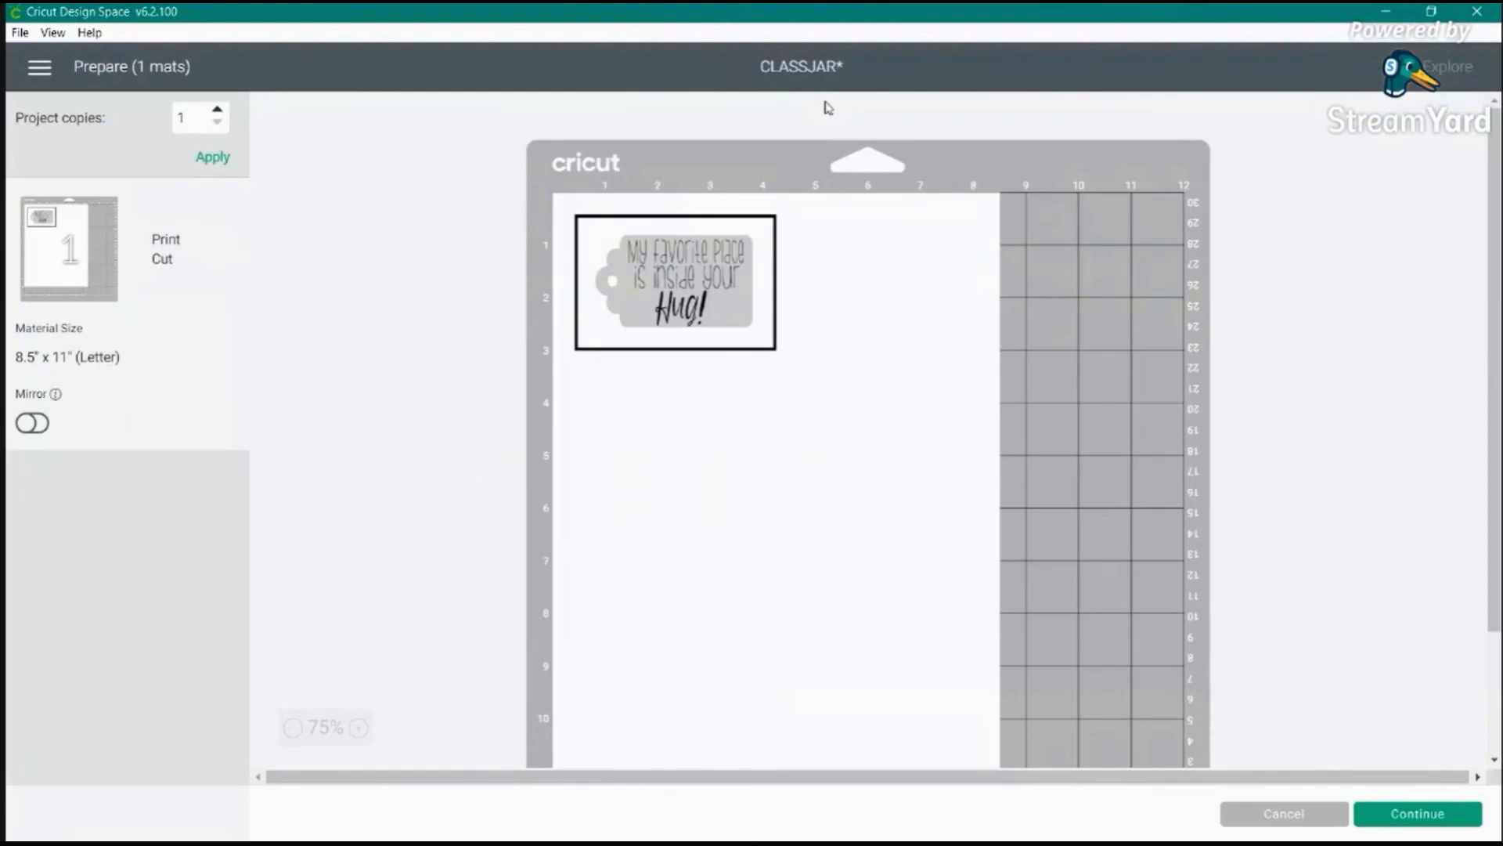
- Return to the canvas and unhide the two hearts, the HUGS text, both labels, the scalloped bands and the circles alongside the tag
left_click(1243, 817)
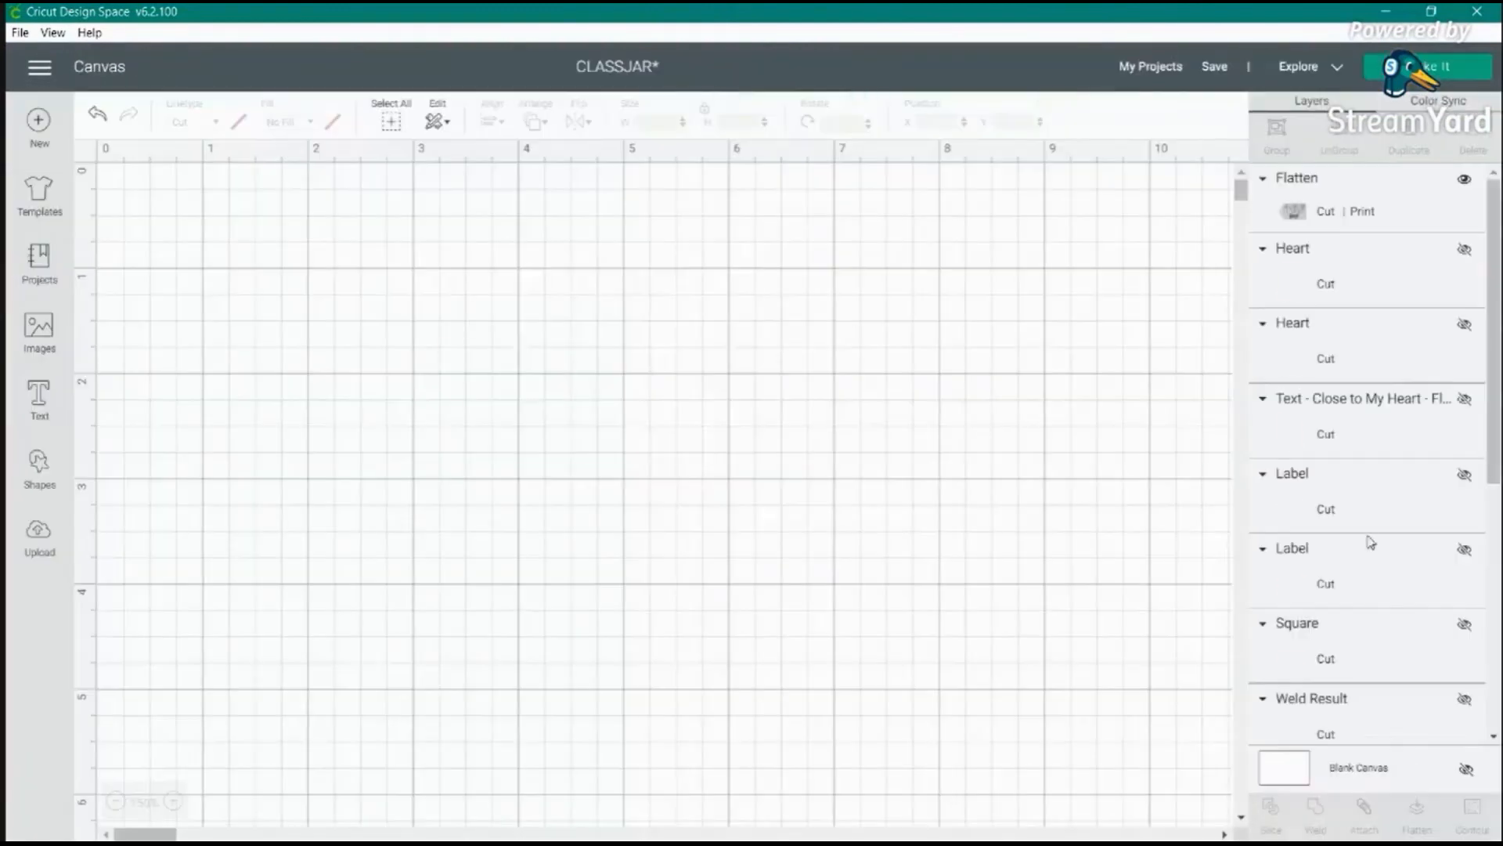
left_click(1464, 251)
left_click(1464, 328)
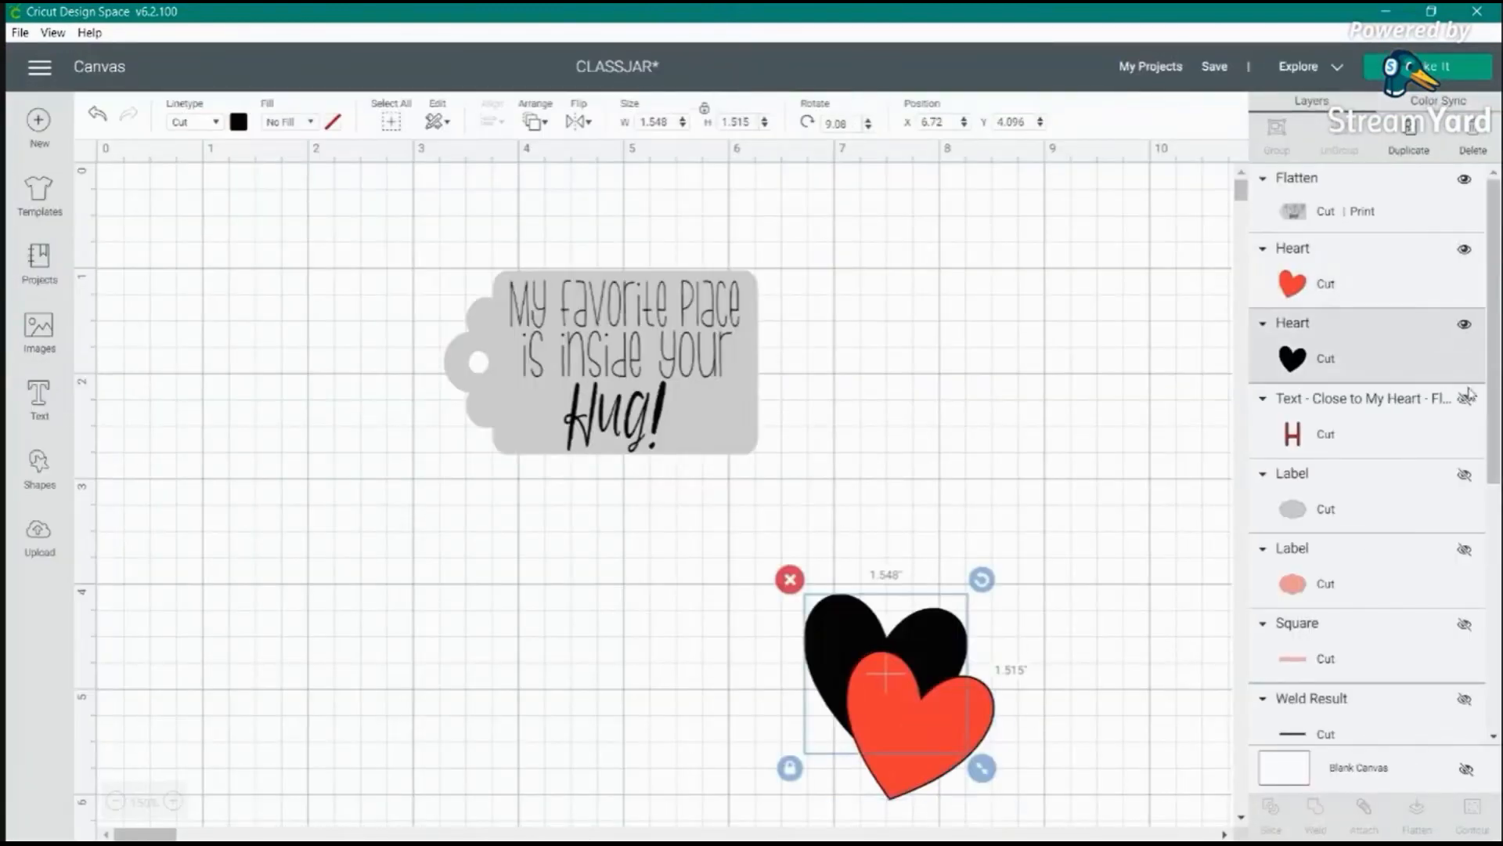
left_click(1463, 399)
left_click(1463, 474)
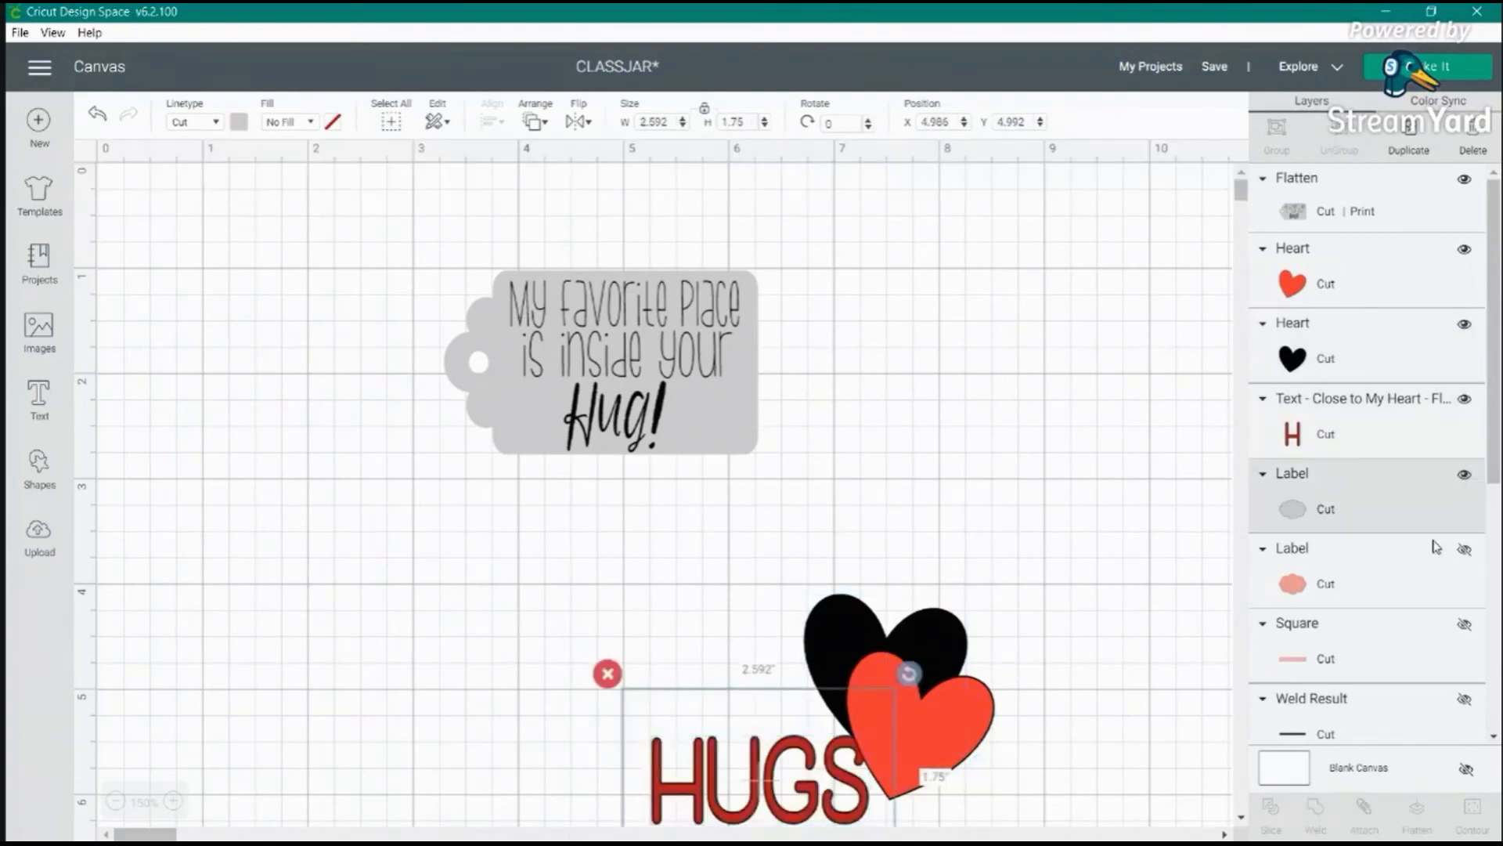
left_click(1463, 549)
left_click(1463, 625)
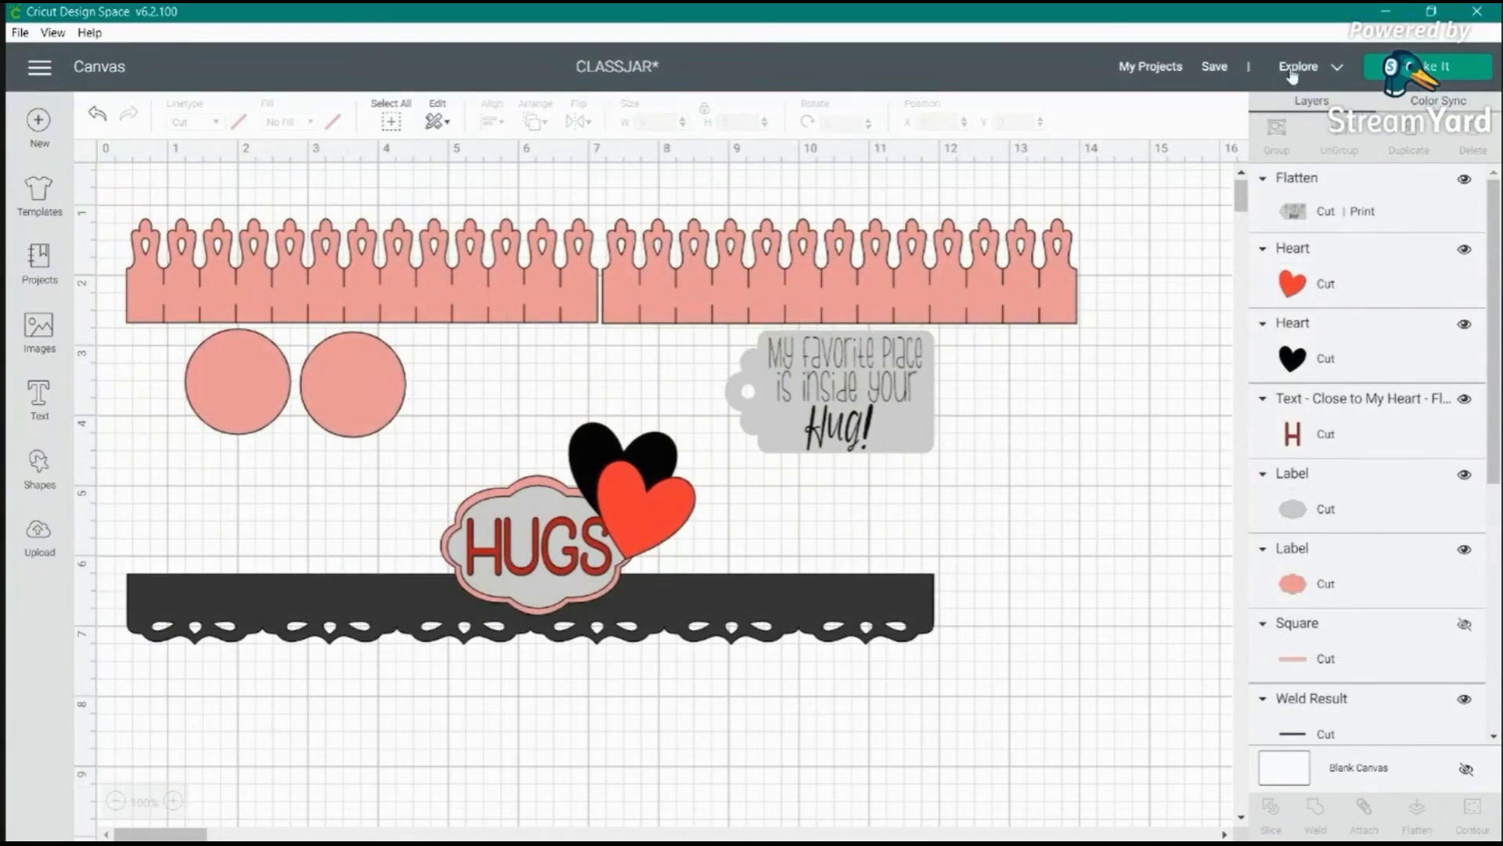
- Choose Cricut Explore Family as the machine, preview how all the pieces are sorted onto the cutting mats, and leave the preview
left_click(1291, 70)
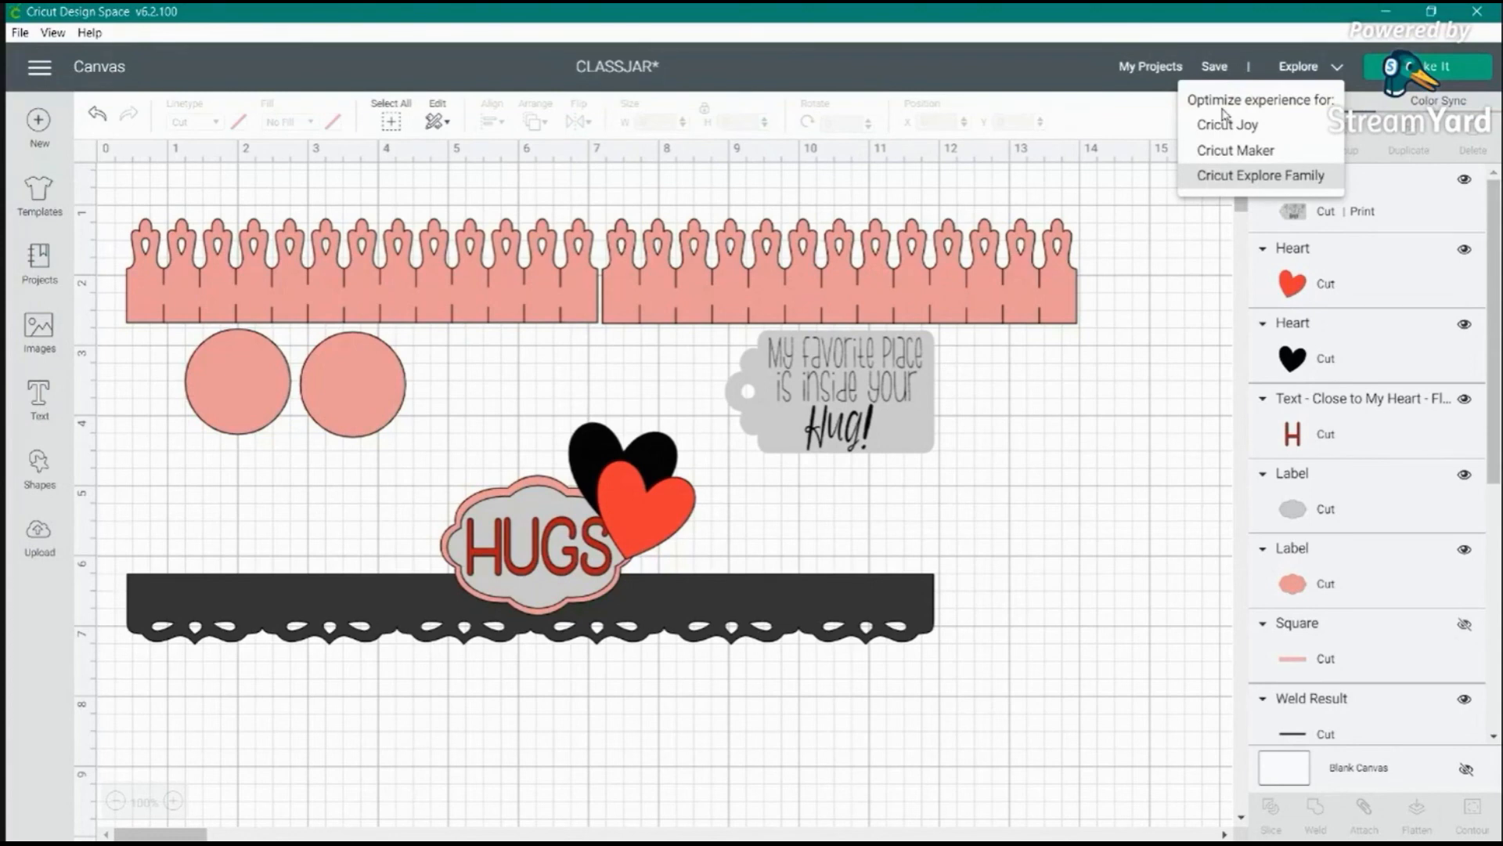
left_click(1260, 175)
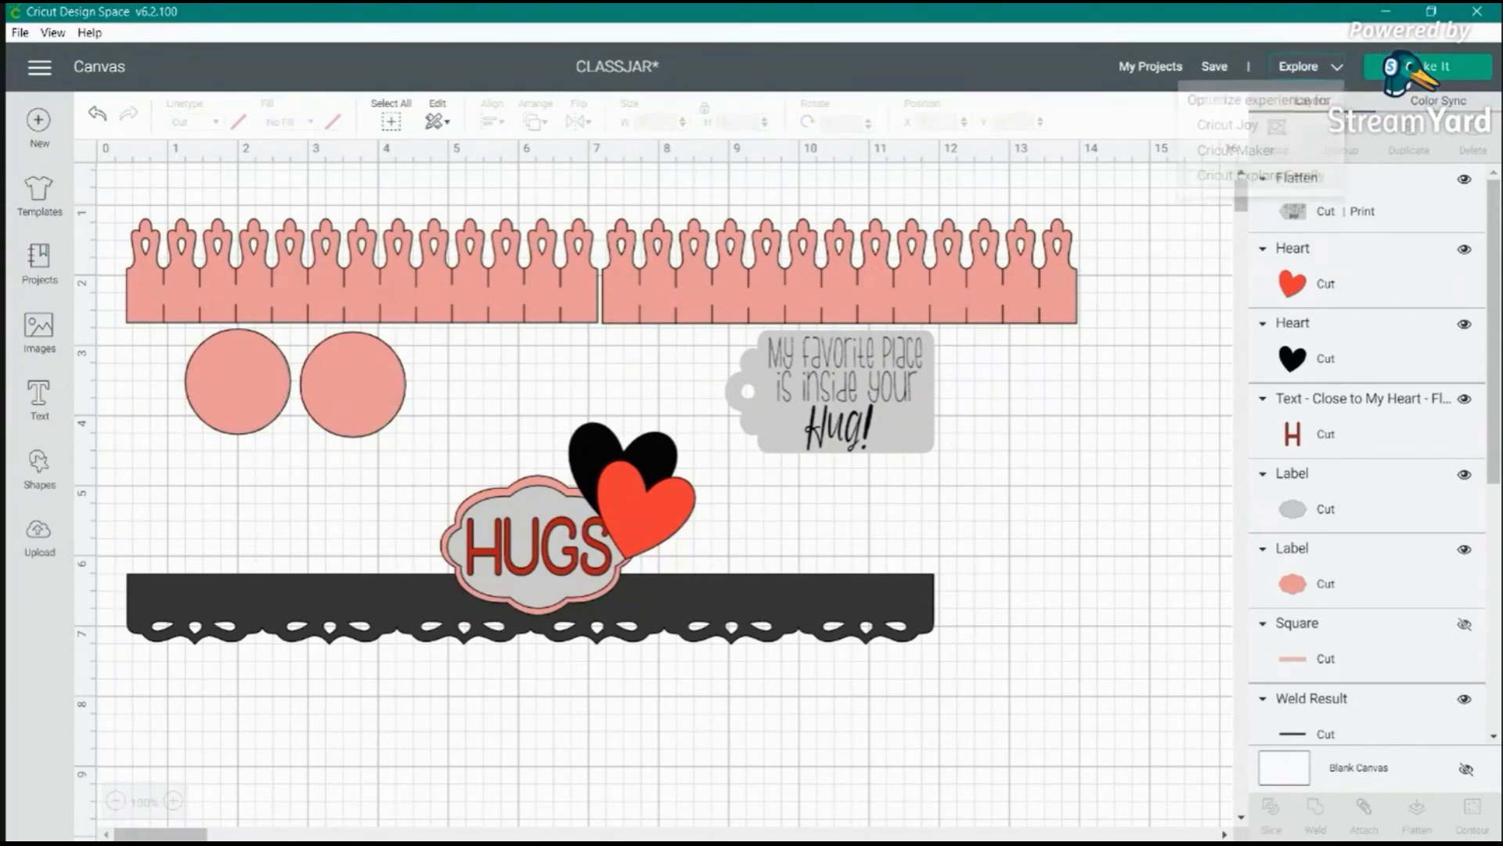
left_click(1427, 67)
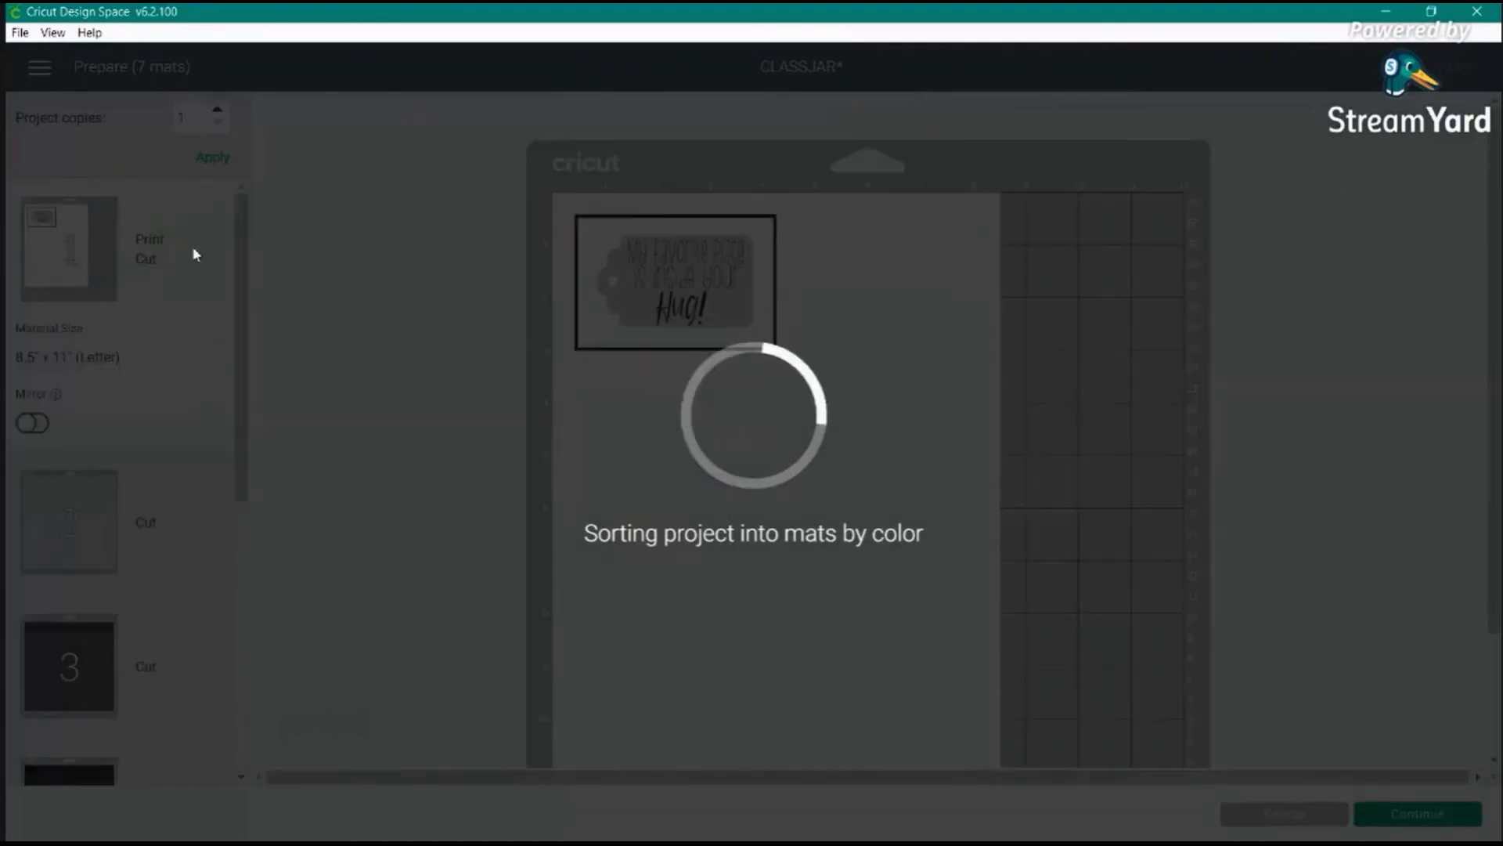
scroll(160, 295, "down", 7)
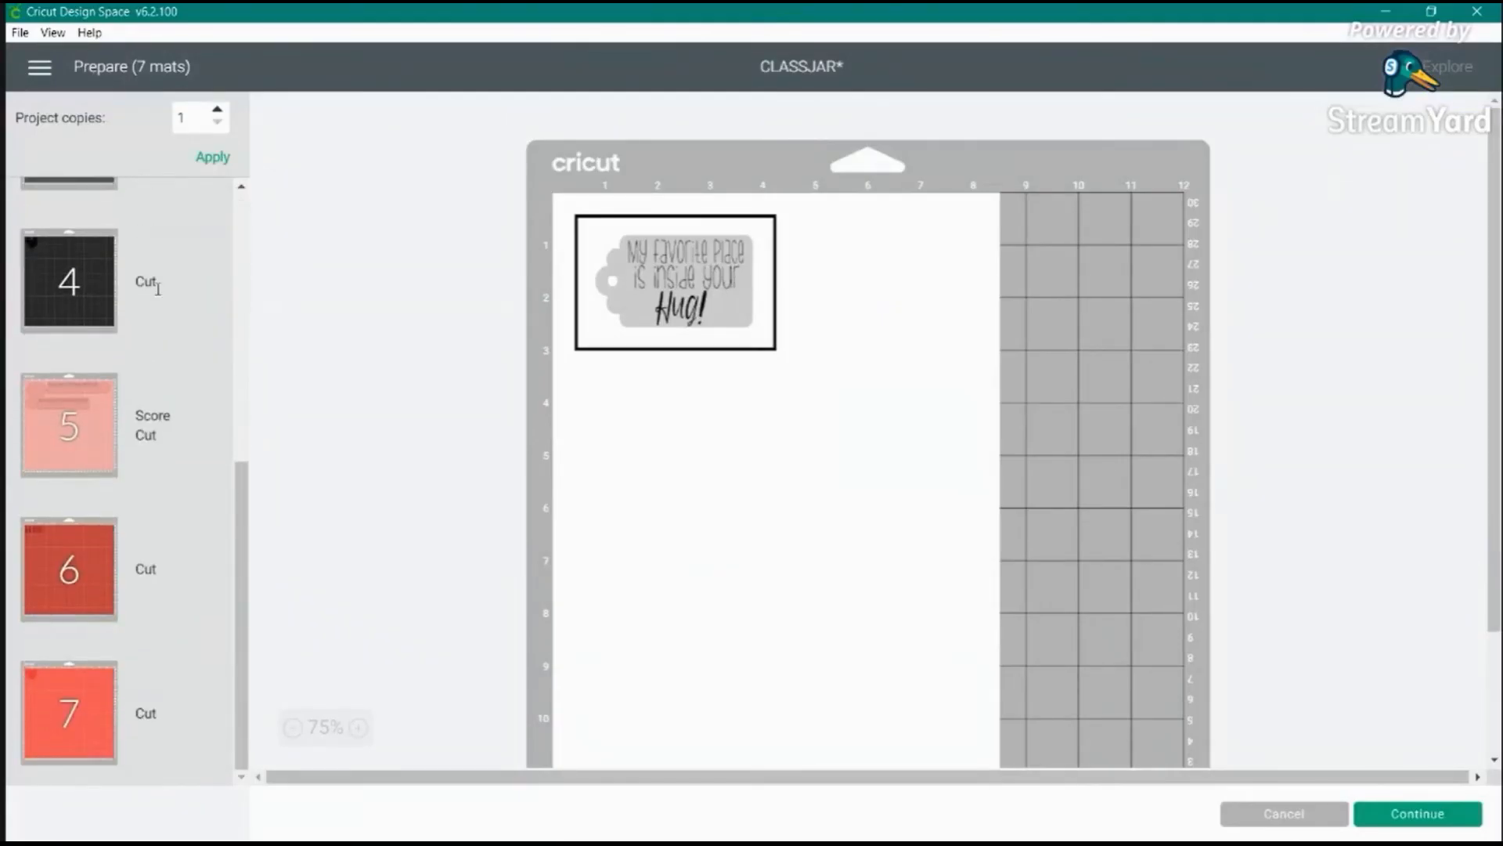
scroll(157, 289, "up", 7)
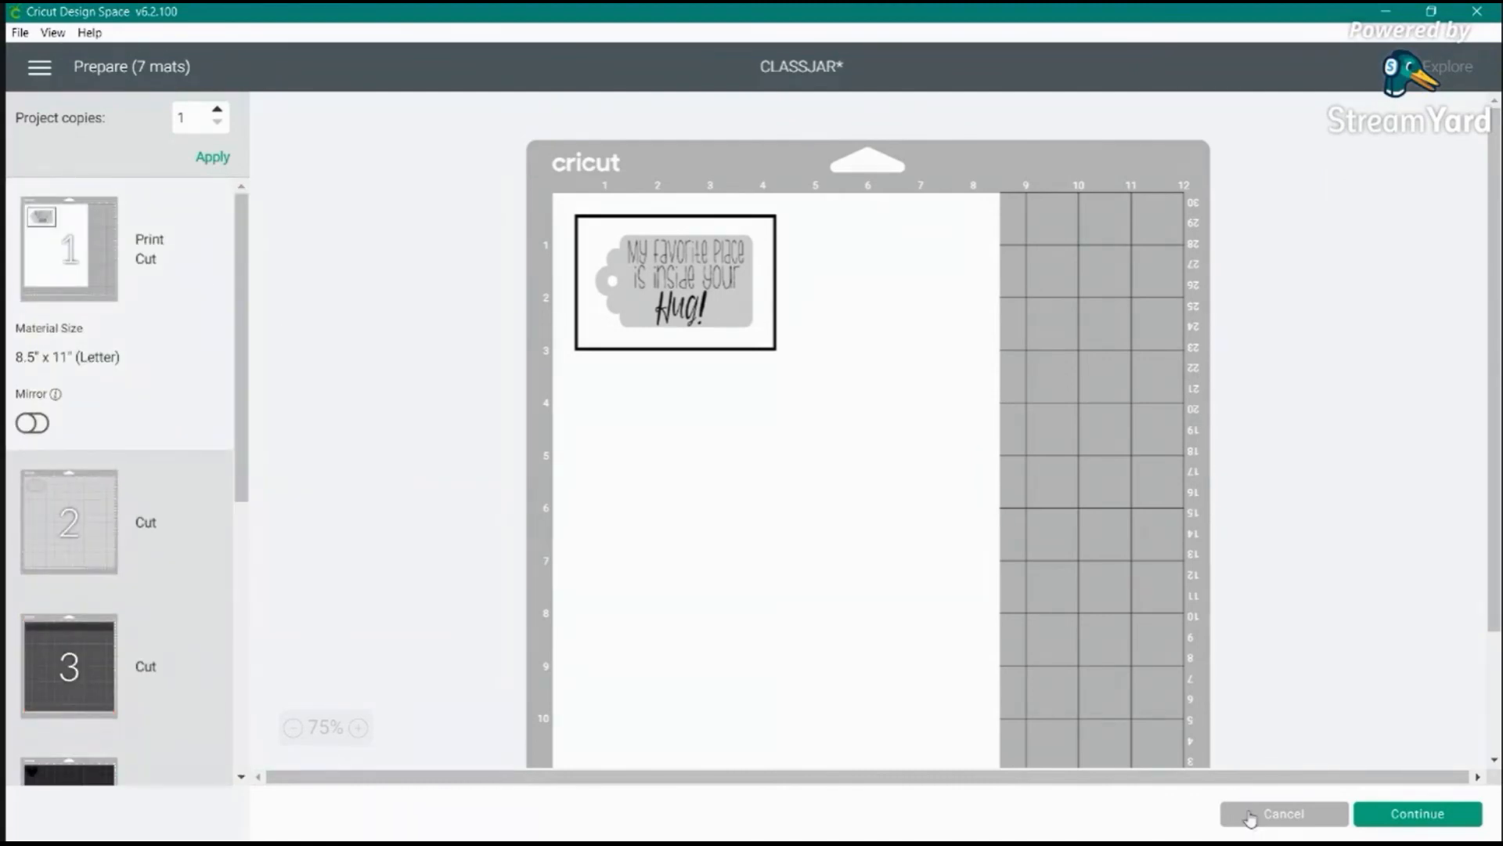
left_click(1255, 812)
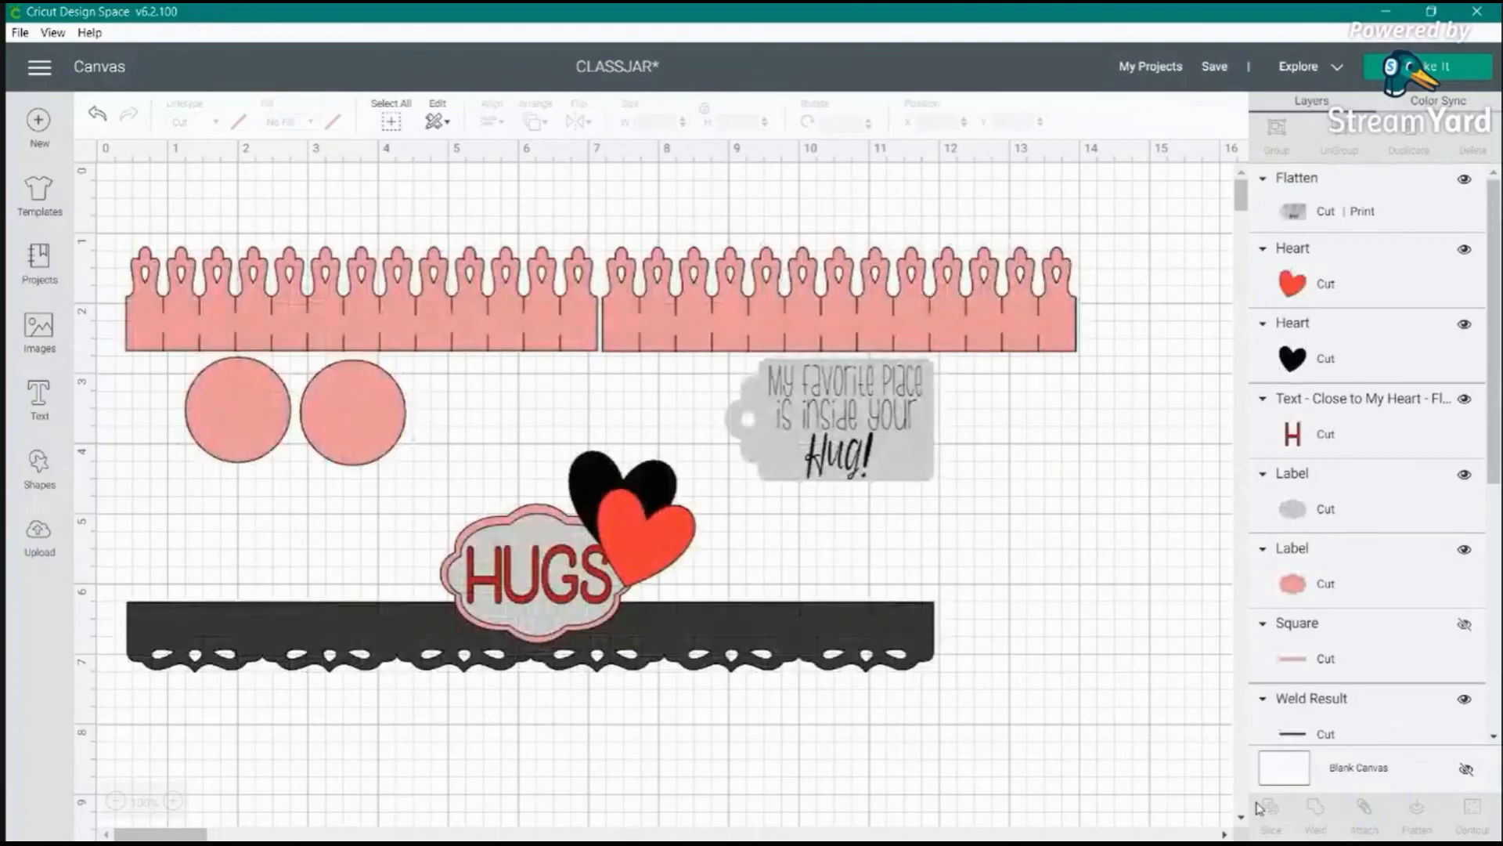